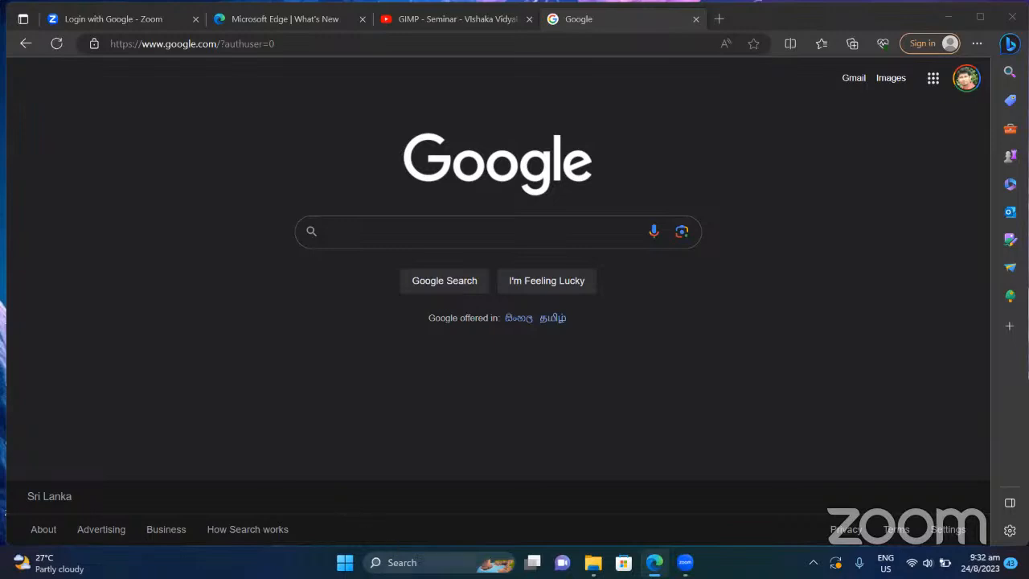
Step: Open and close the Windows search panel, clearing typed text and dismissing Google's suggestions
left_click(396, 563)
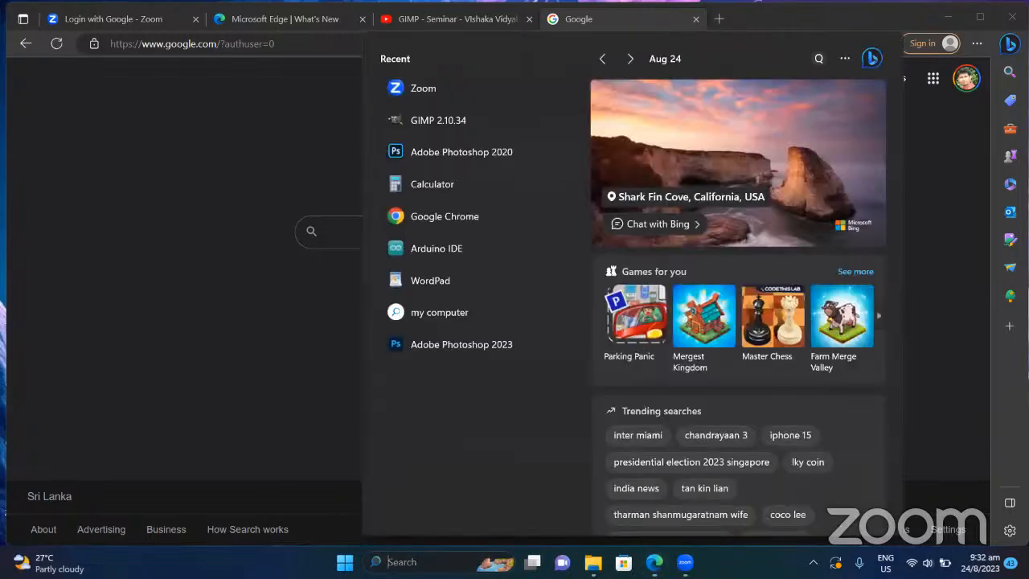
type("g")
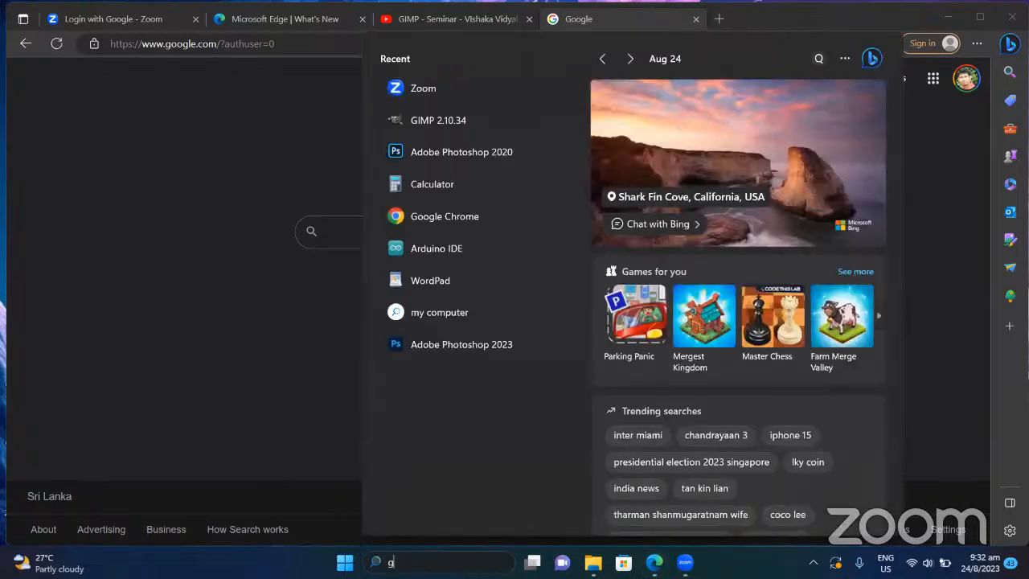
key("BackSpace")
left_click(339, 237)
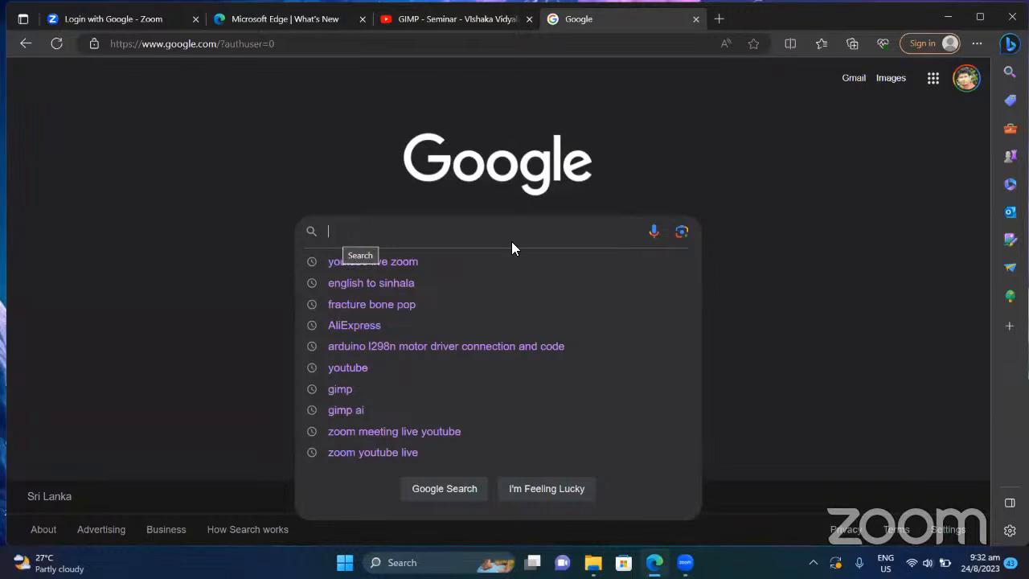
left_click(858, 282)
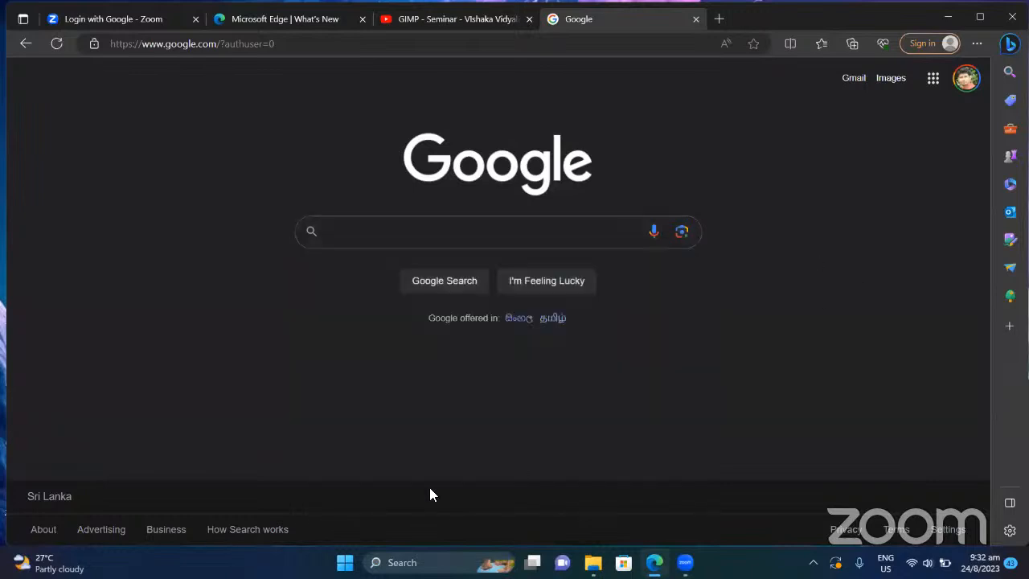
left_click(411, 560)
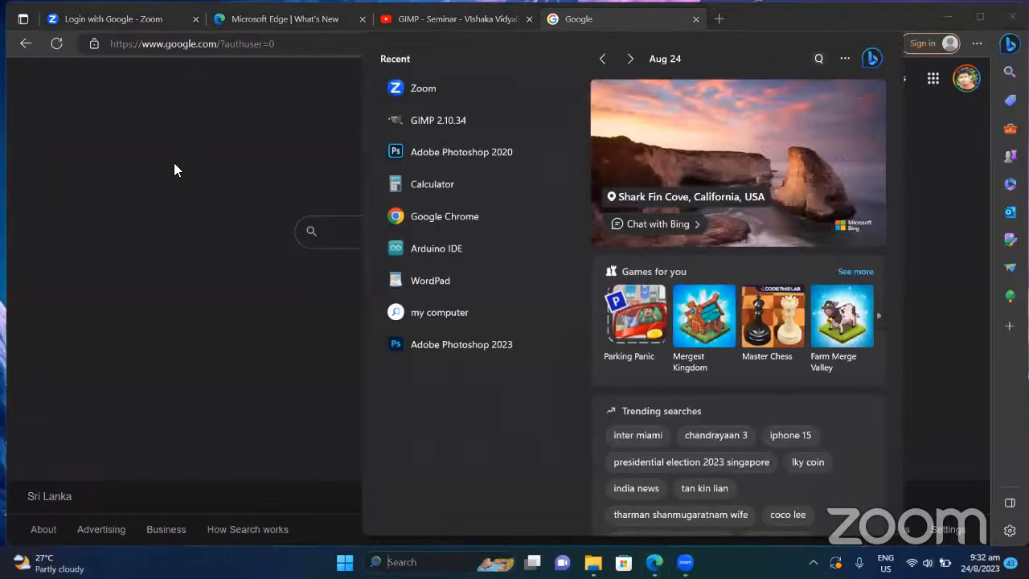
left_click(174, 162)
Step: Search 'pho' from the address bar and open the Photopea Online Photo Editor site, dismissing its intro
left_click(143, 43)
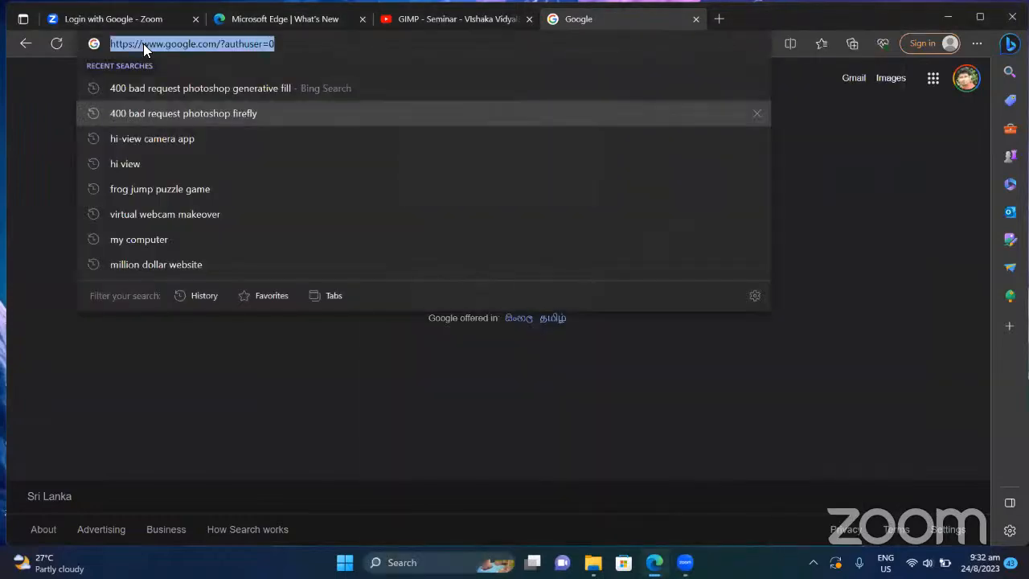
type("pho")
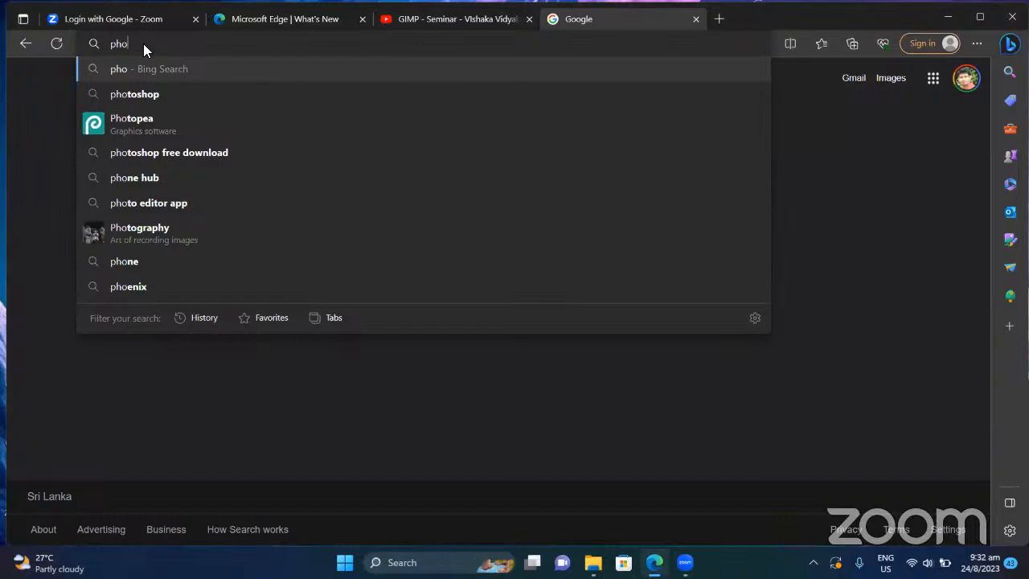
left_click(146, 125)
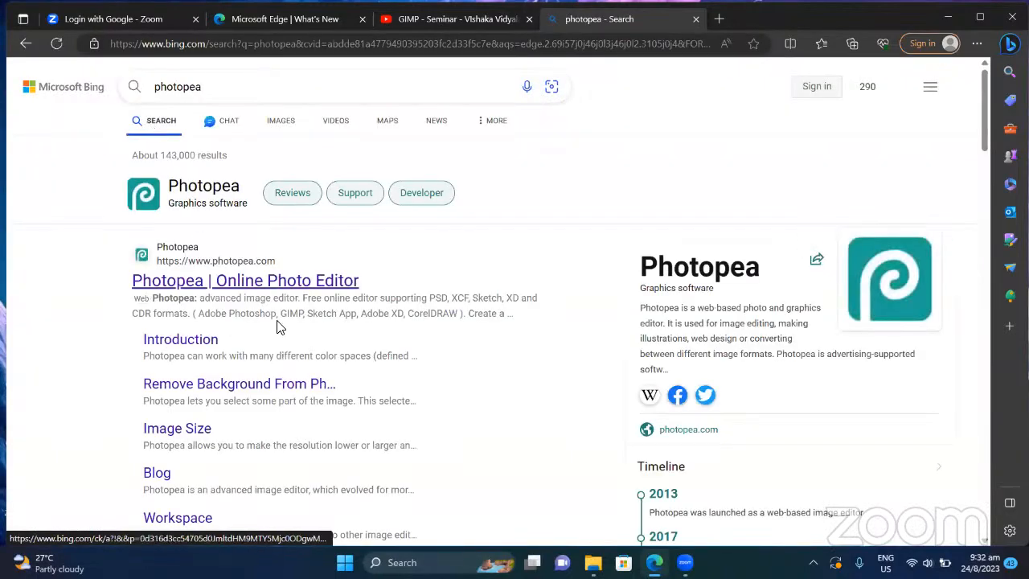
scroll(280, 313, "down", 1)
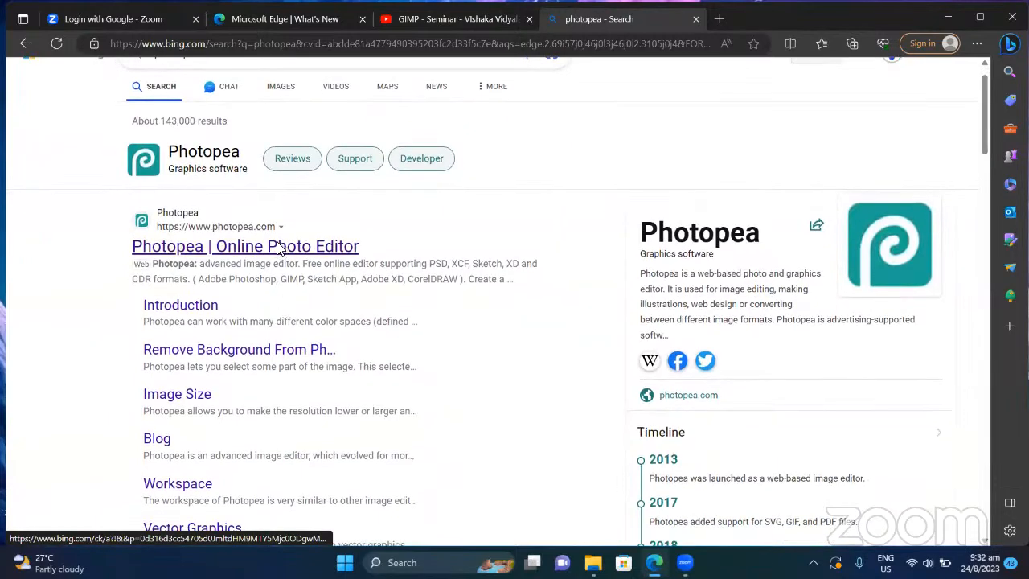
left_click(278, 249)
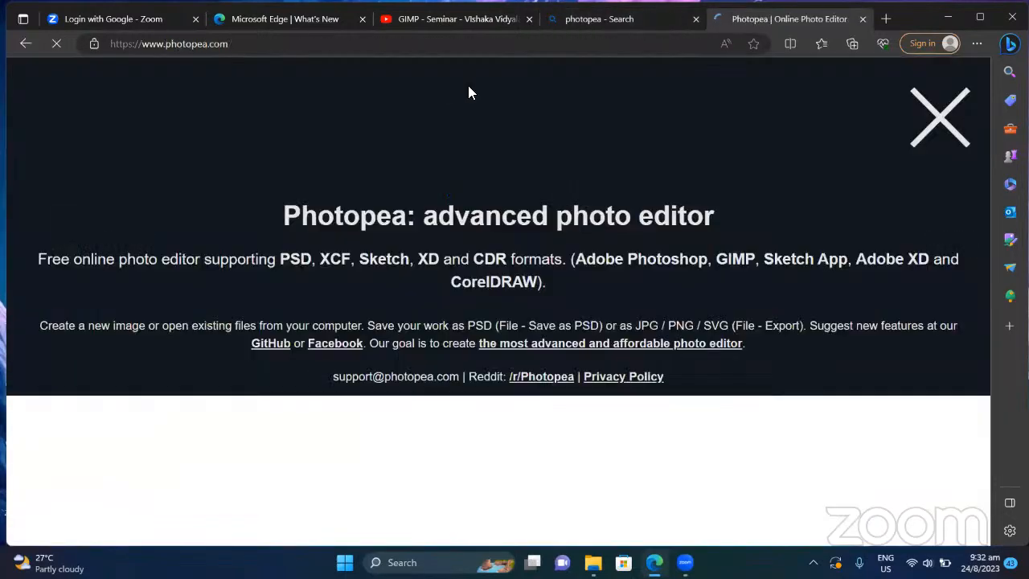
left_click(933, 109)
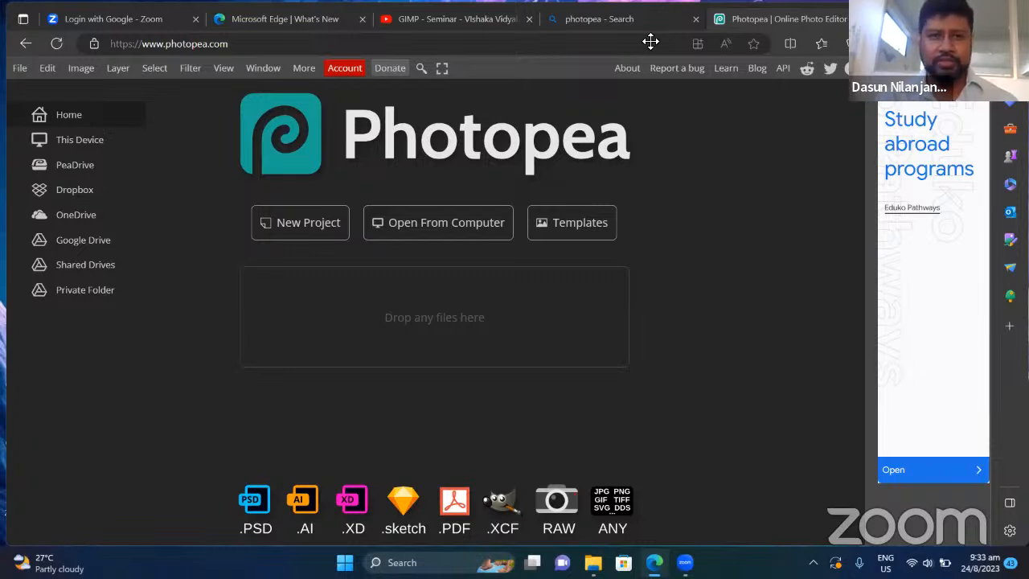
left_click(253, 48)
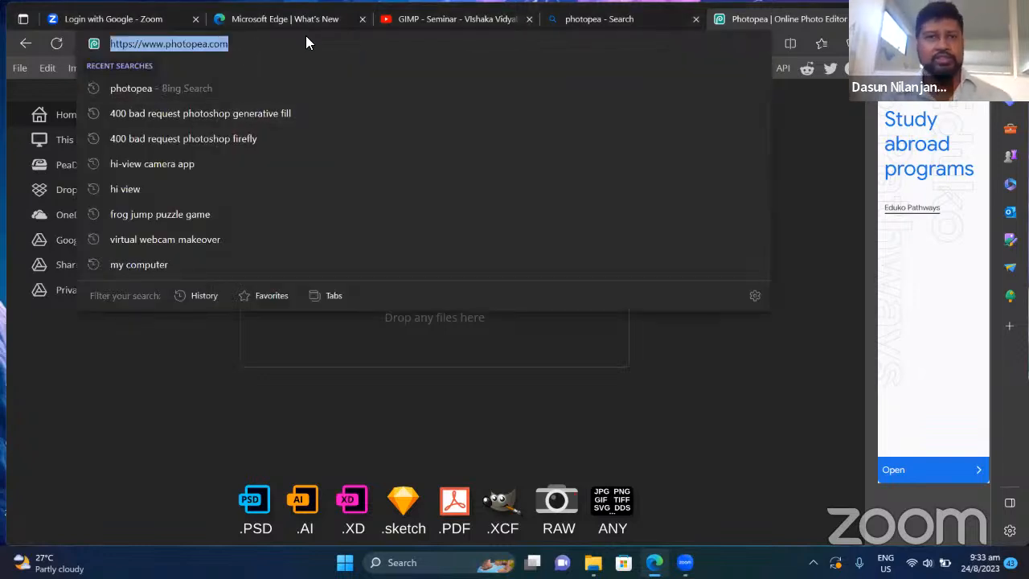
left_click(531, 61)
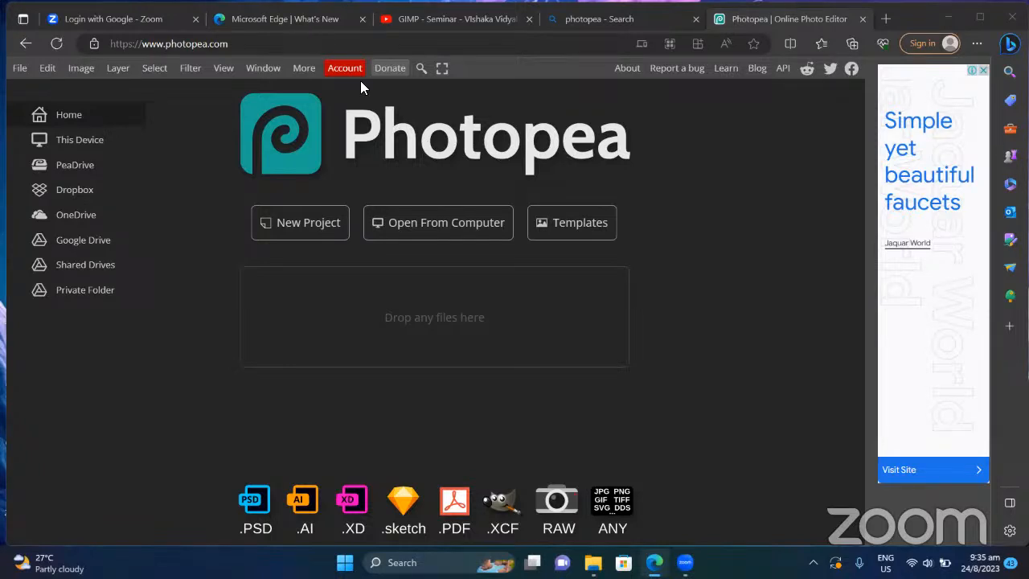
Step: Select the page address, then launch Photopea's Open file dialog from the File menu
left_click(269, 41)
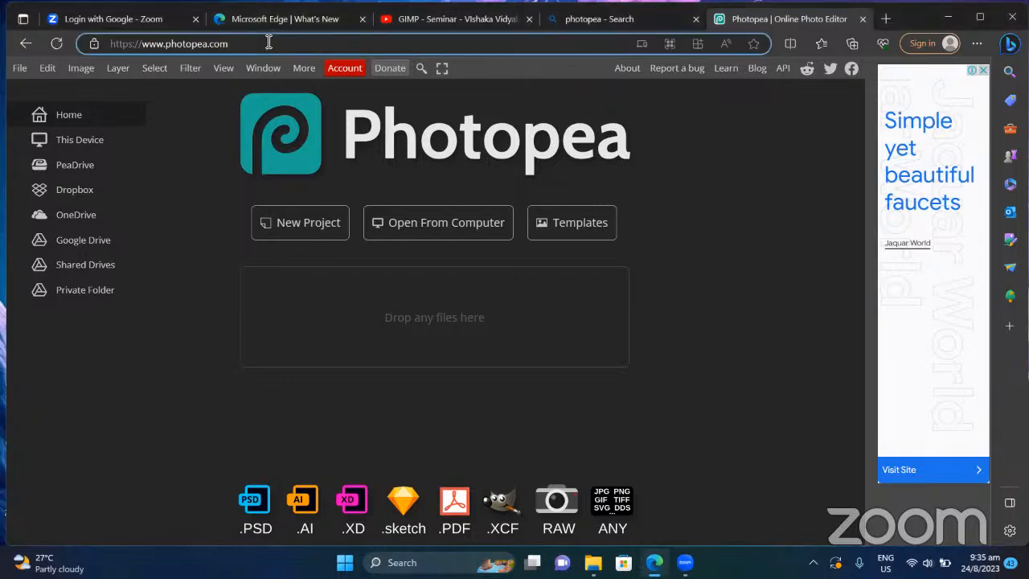
triple_click(268, 42)
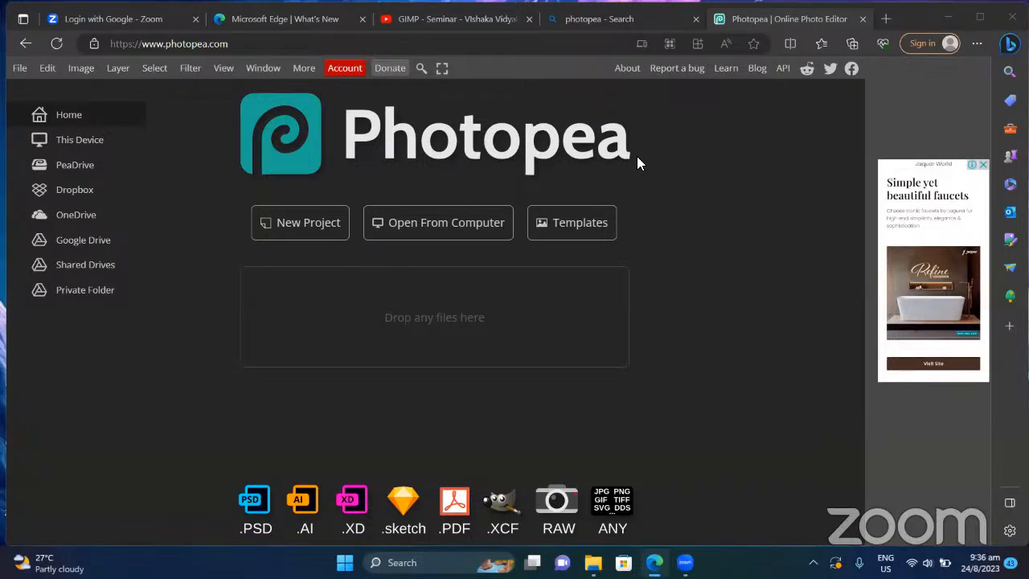
left_click(17, 69)
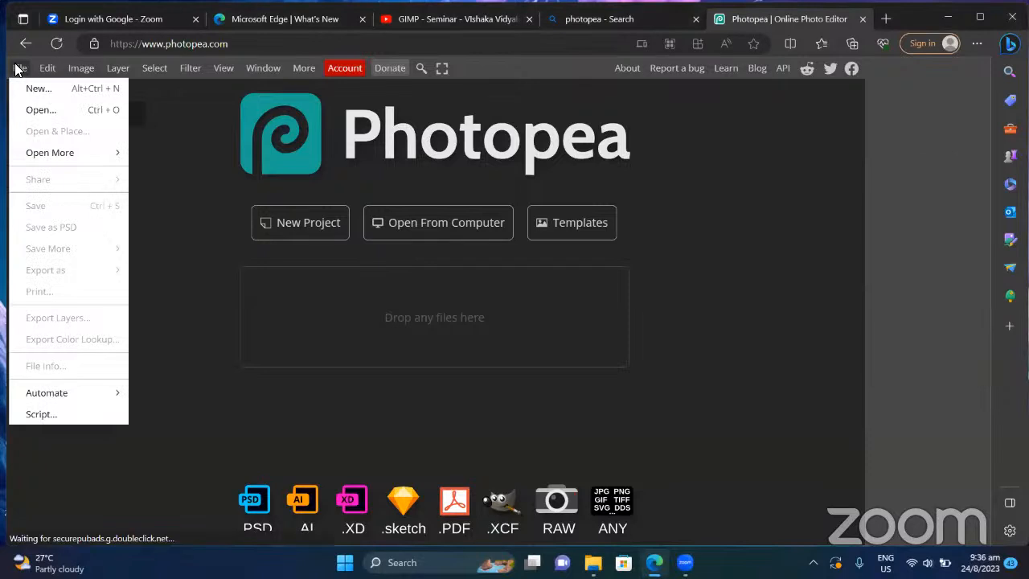
left_click(41, 109)
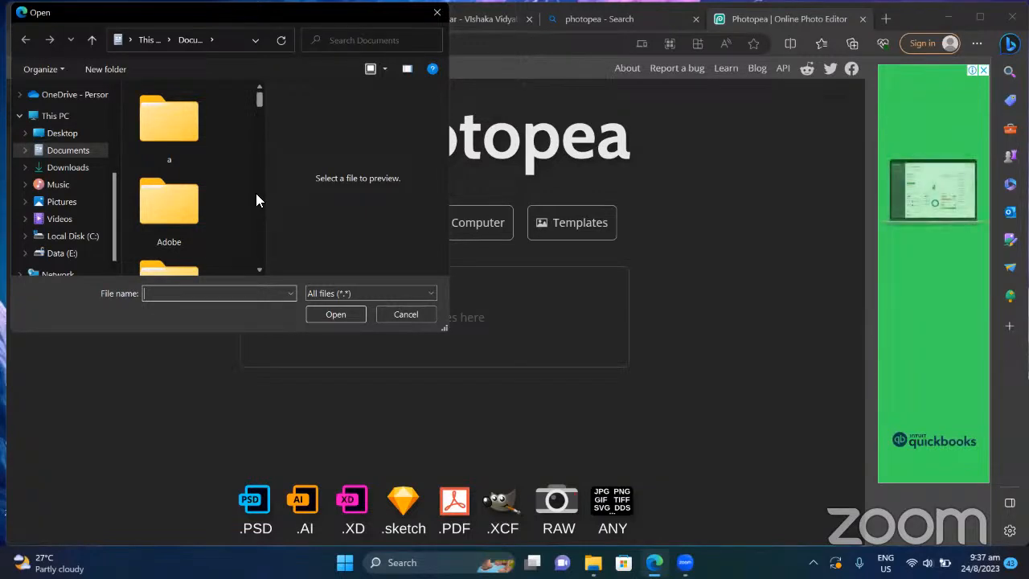
Step: Browse to the 456ND750 folder on the Data (E:) drive and scroll through its JPG photos
scroll(256, 194, "down", 2)
scroll(257, 194, "down", 1)
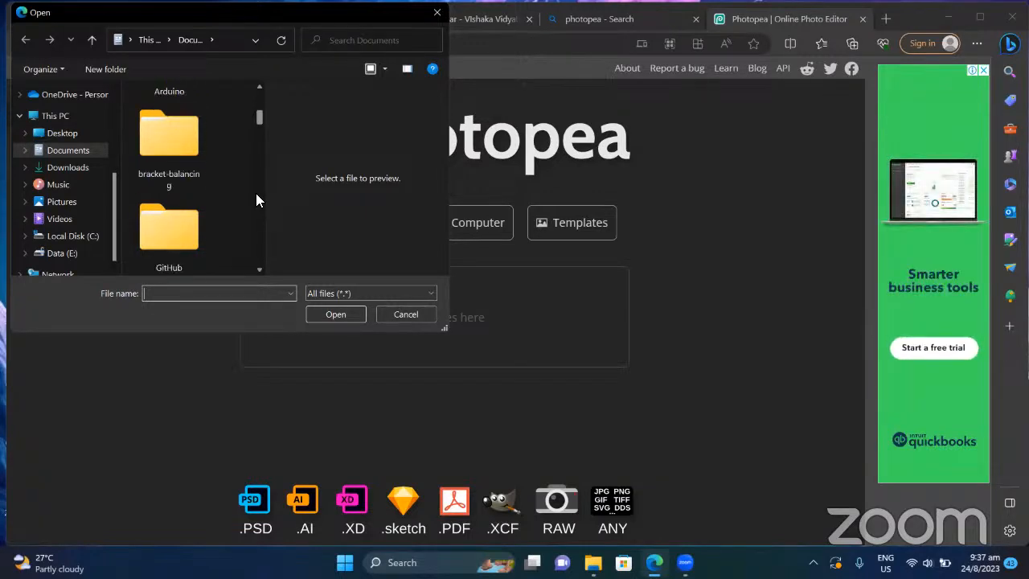
scroll(257, 193, "down", 8)
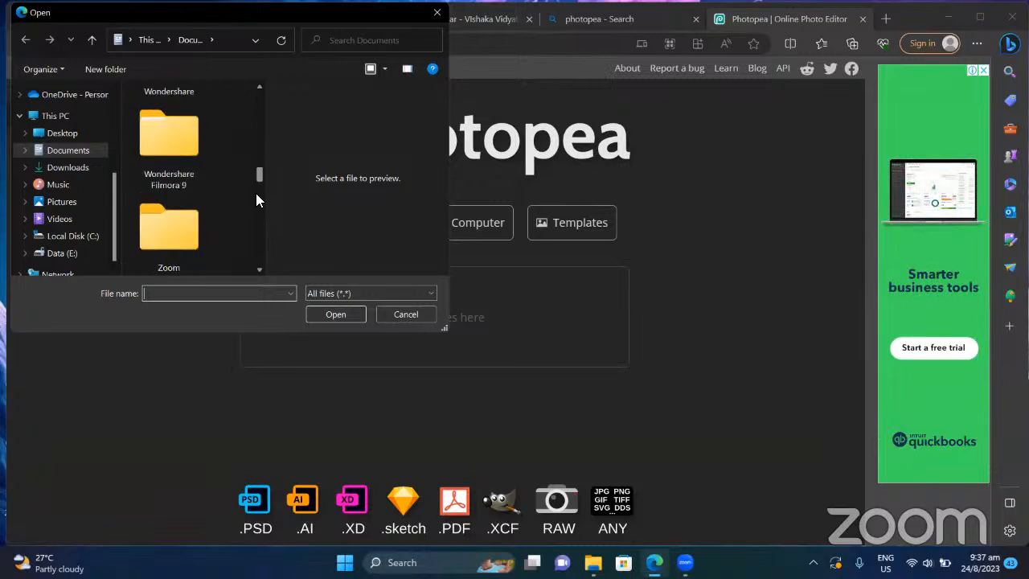
scroll(256, 193, "down", 3)
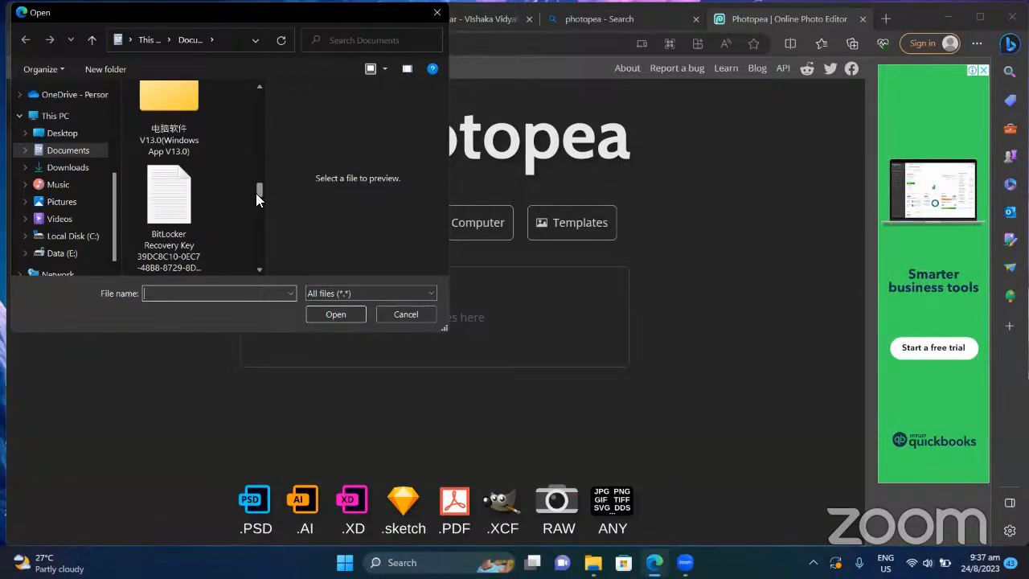
left_click(71, 254)
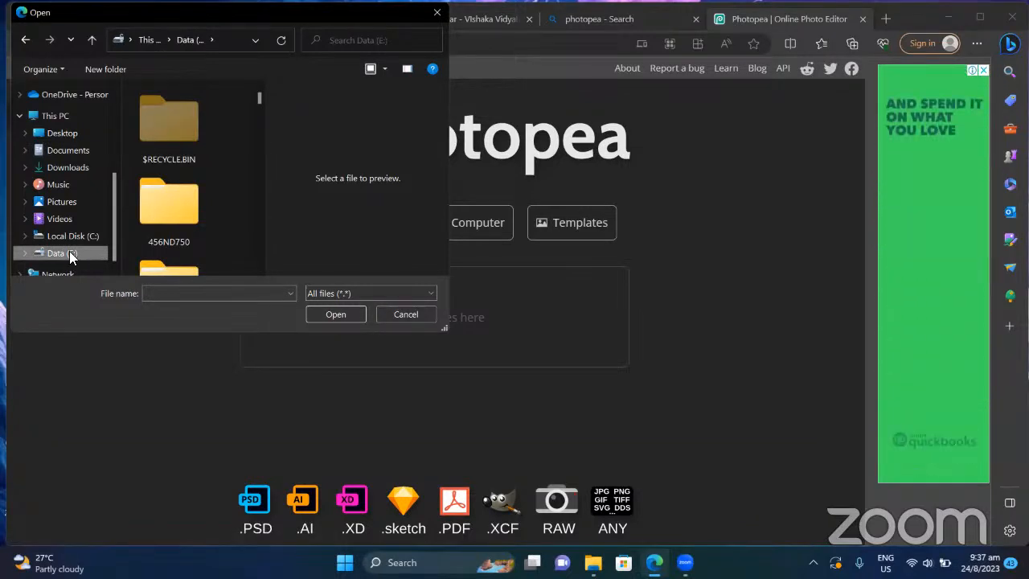
double_click(173, 213)
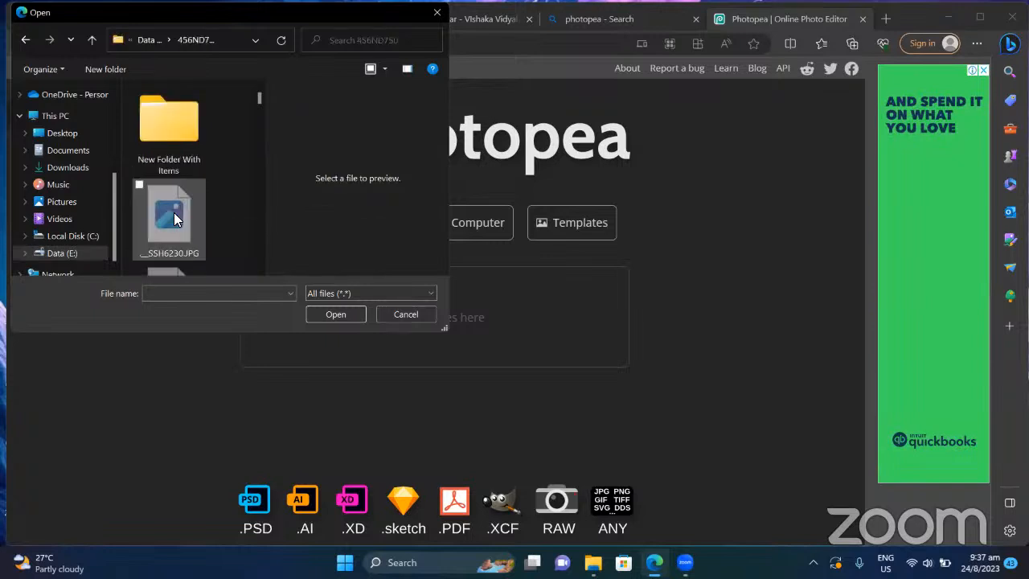
scroll(174, 212, "down", 3)
scroll(173, 212, "down", 5)
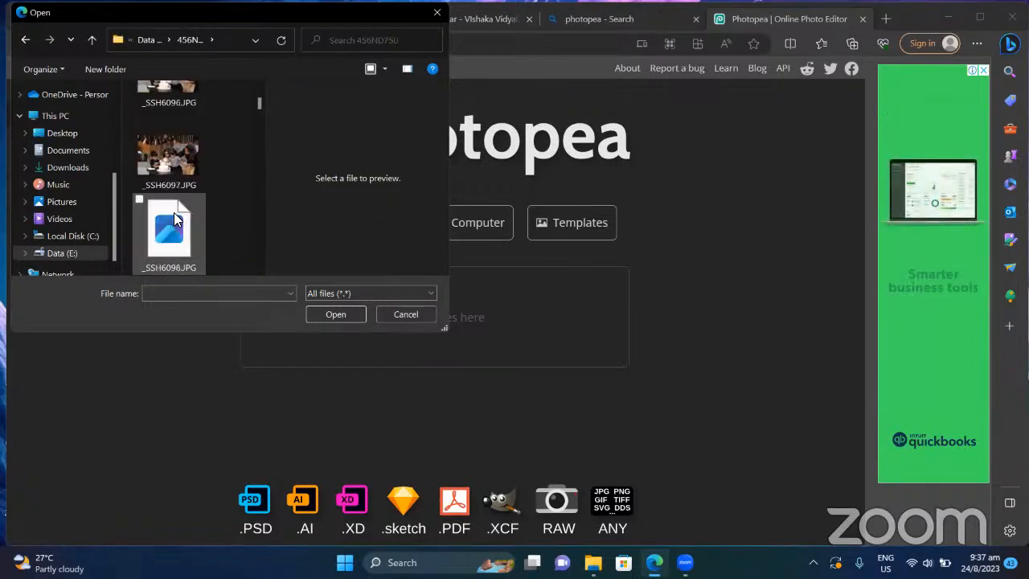
scroll(174, 213, "down", 10)
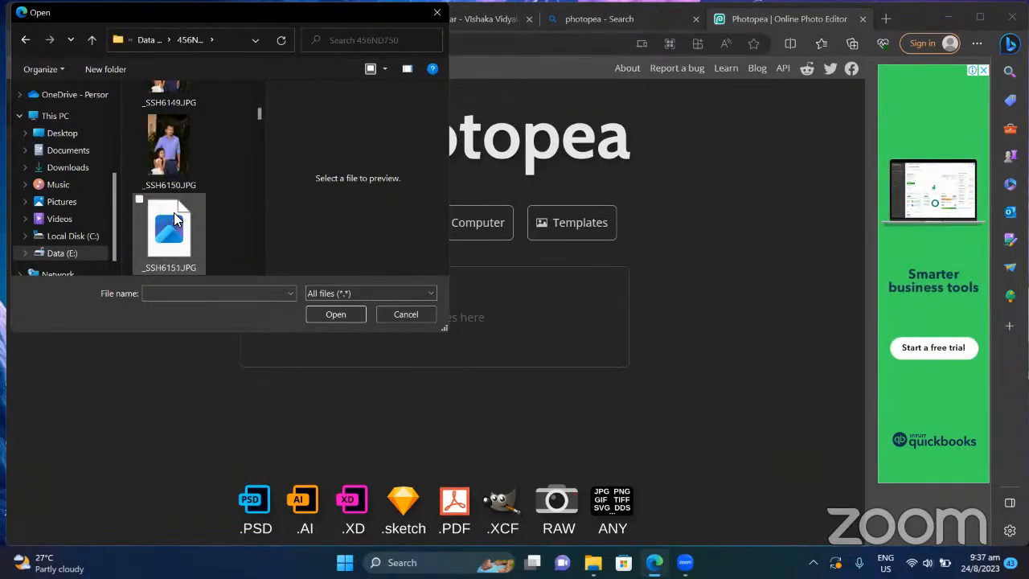
scroll(174, 212, "down", 3)
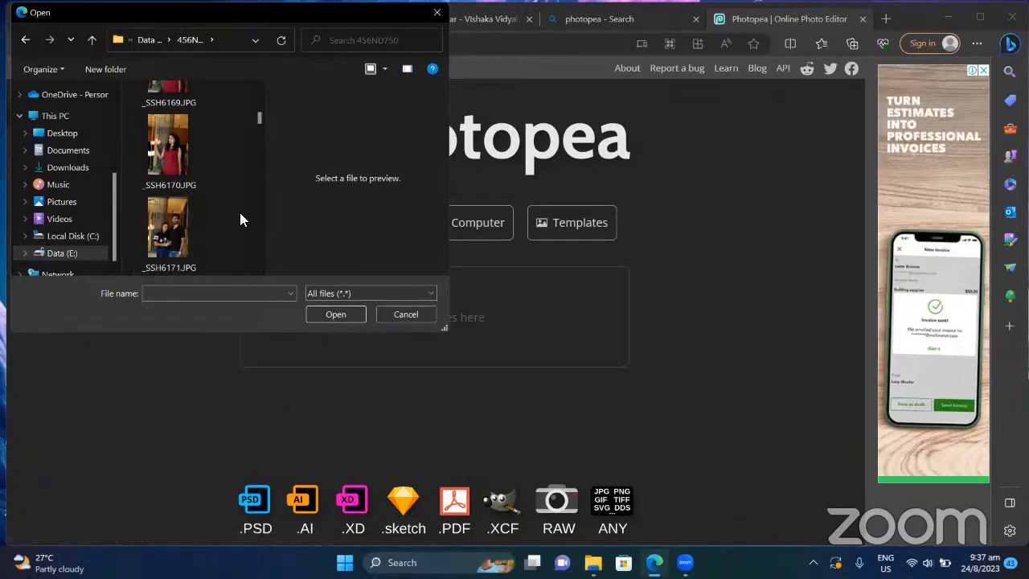
scroll(240, 213, "down", 1)
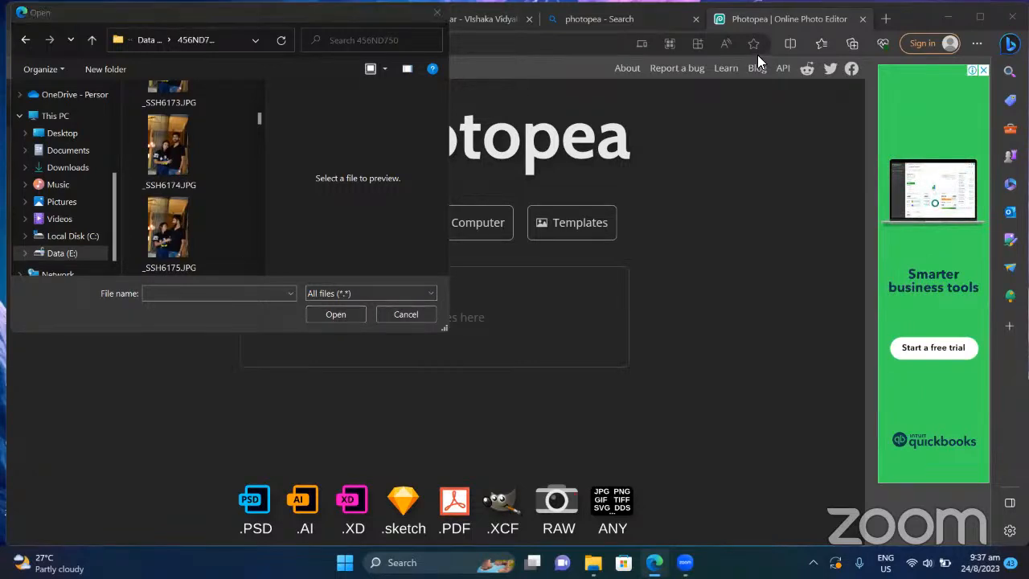
Step: Type the pink list STEAM, Science, Technology, Engineering, Art, Mathetics on separate lines
left_click(666, 203)
type("STEAM")
key("Return")
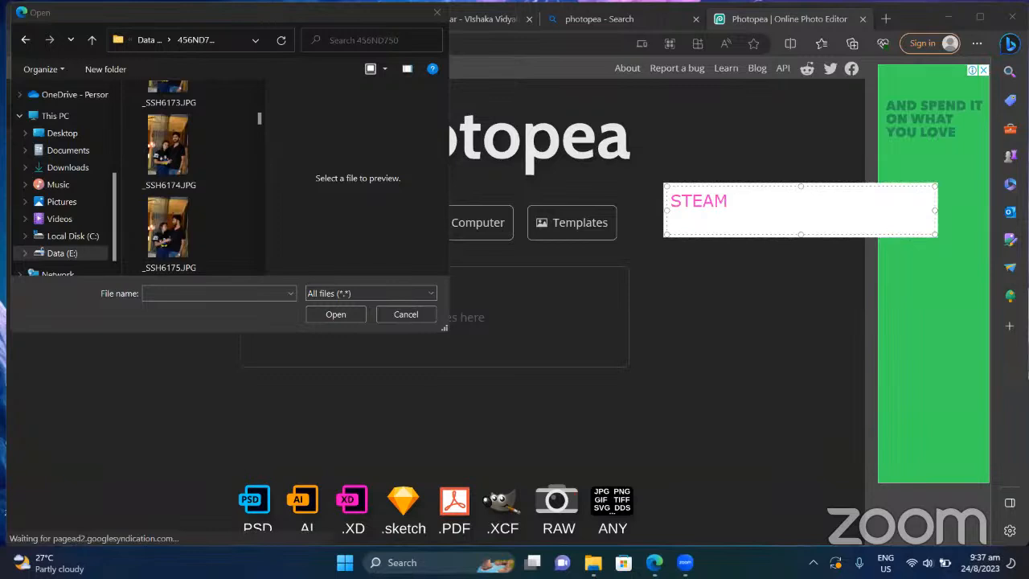
type("Science")
key("Return")
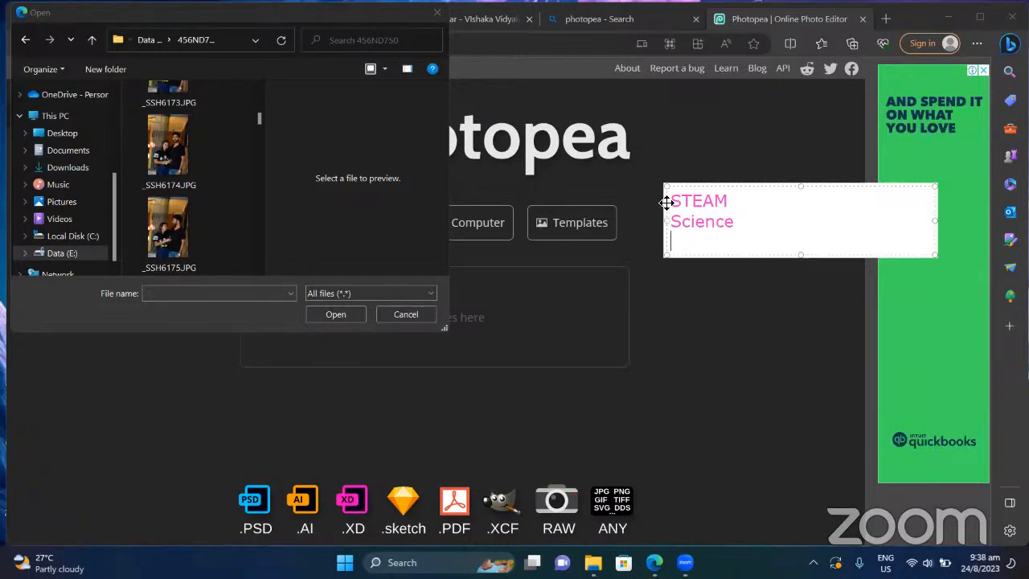
type("Techno")
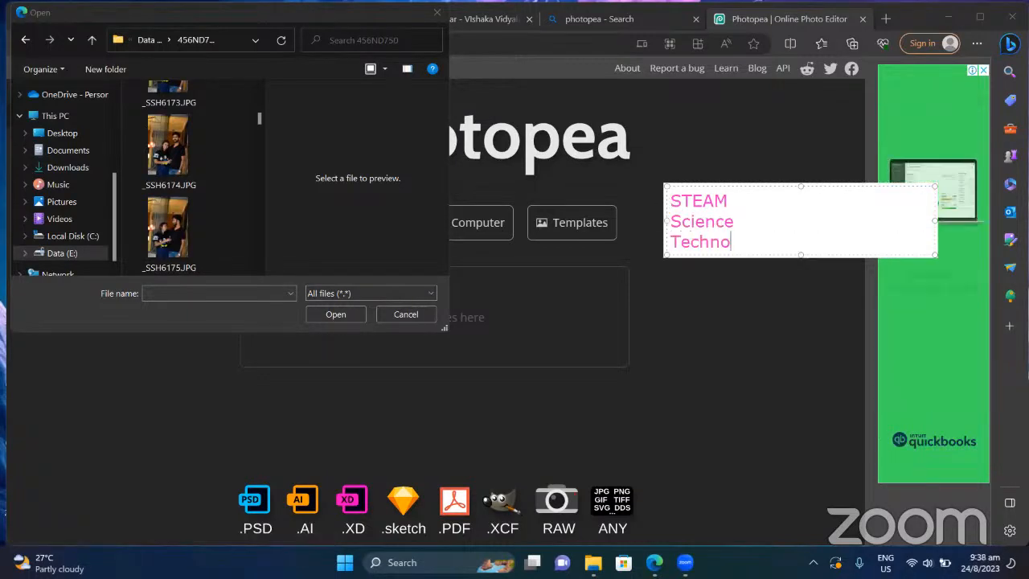
type("logy")
key("Return")
type("E")
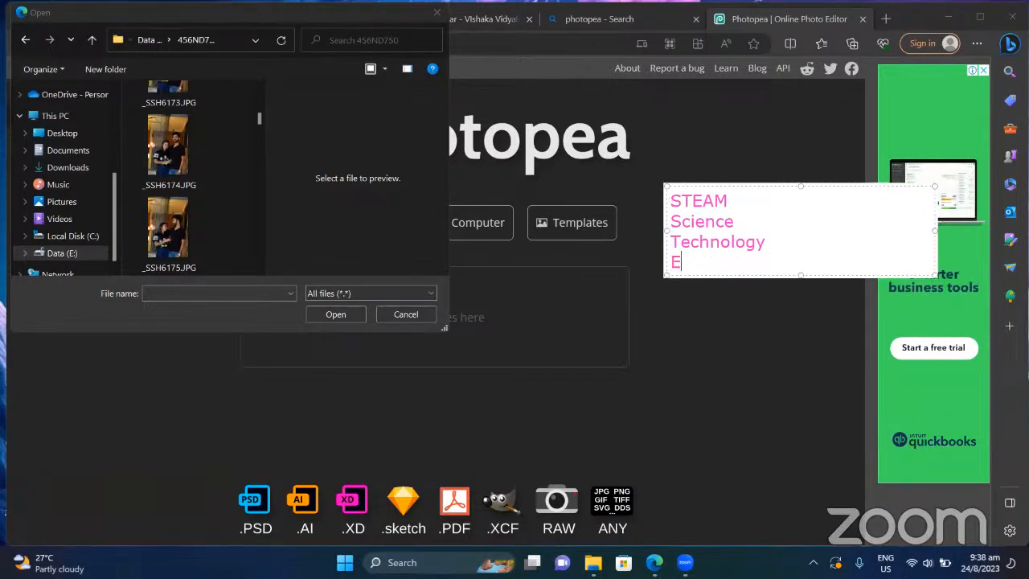
type("ngineering")
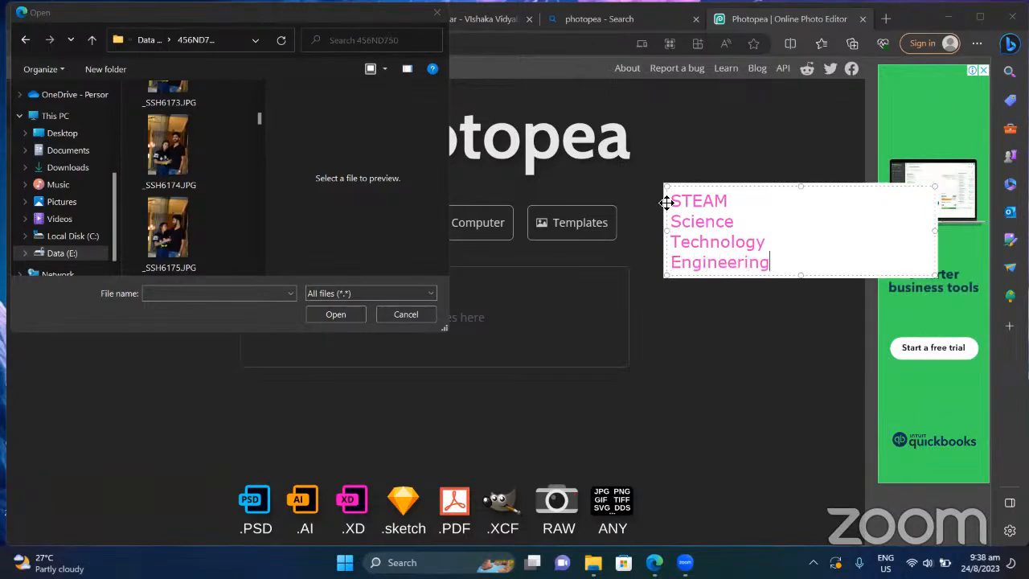
key("Return")
type("A")
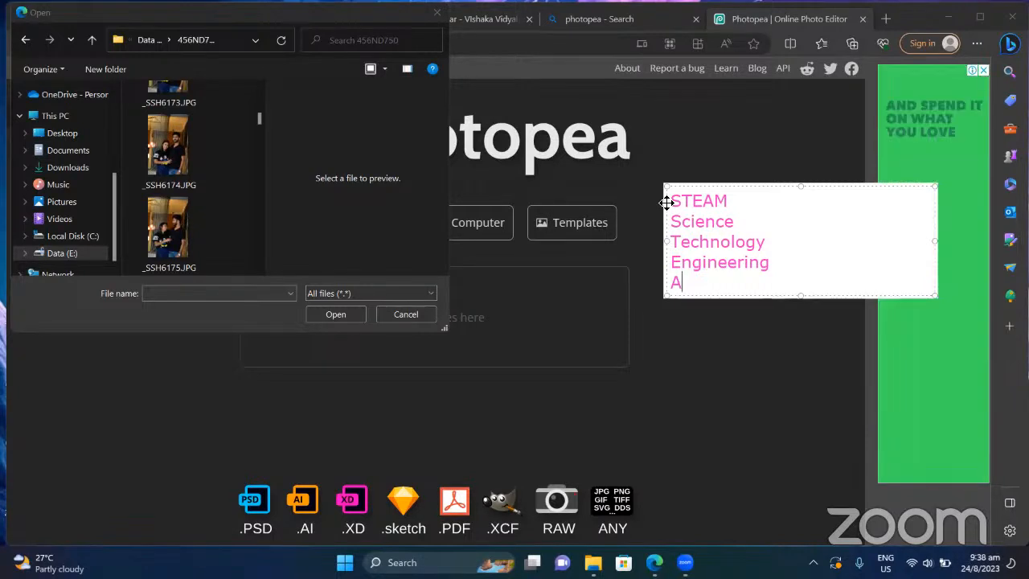
type("rt")
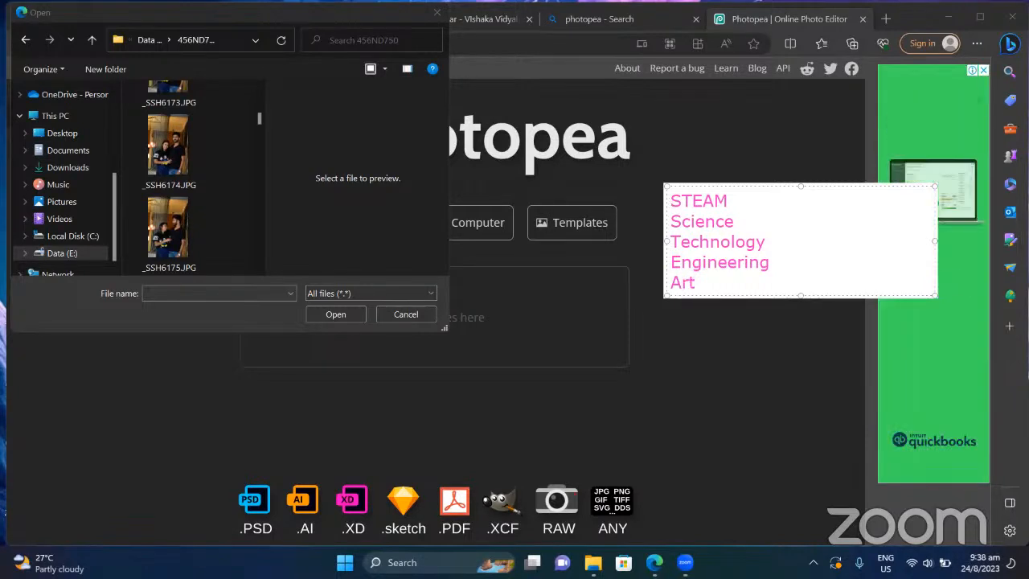
key("Return")
type("Mathe")
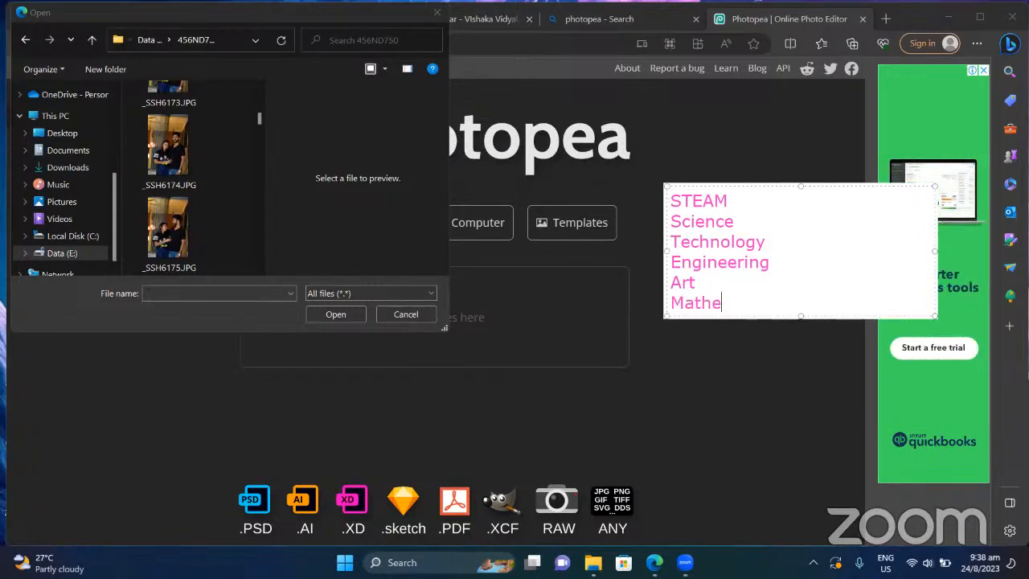
type("tics")
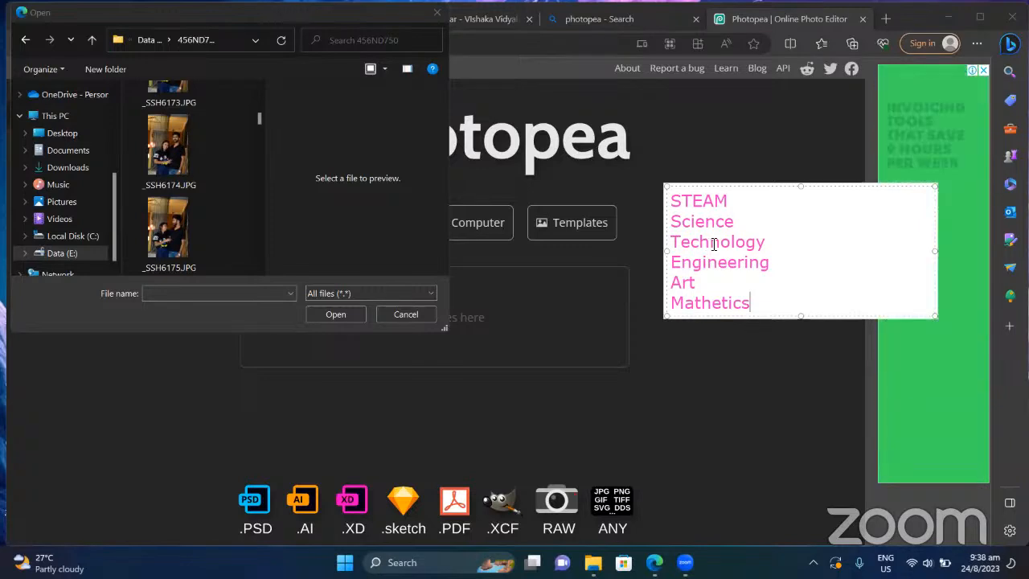
Step: Select the words Science, Technology and Engineering in the list, then clear the selection
double_click(723, 241)
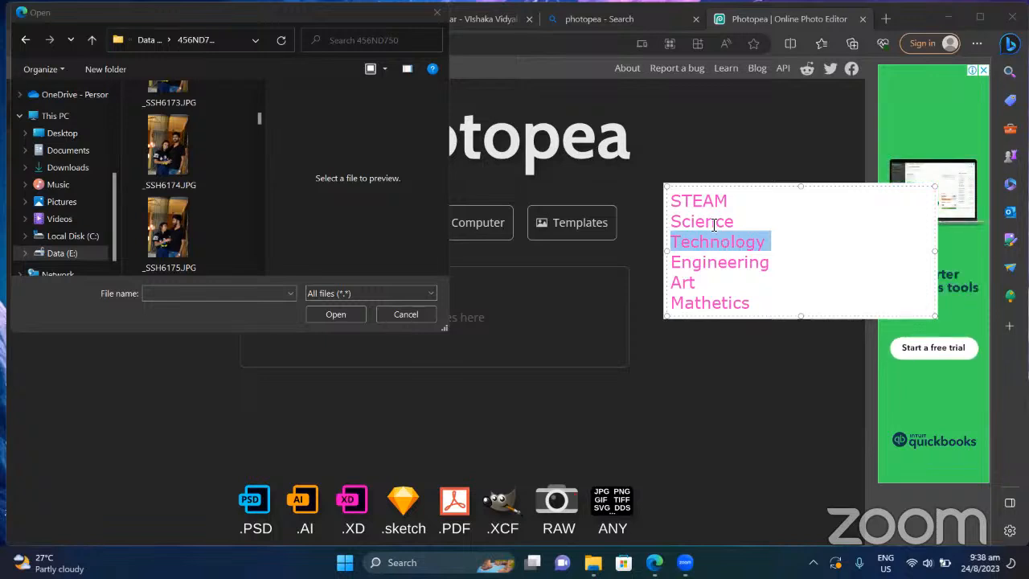
double_click(714, 222)
double_click(714, 243)
left_click_drag(714, 243, 720, 275)
left_click(718, 272)
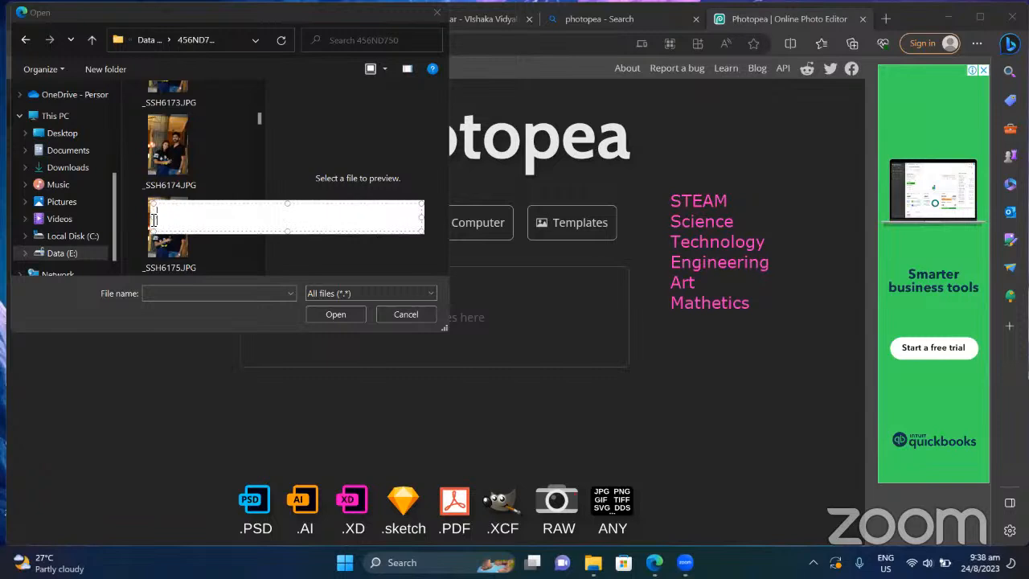
Step: Preview _SSH6175.JPG, scroll through the thumbnails, and open the wedding photo _SSH6287.JPG
left_click(174, 201)
scroll(175, 204, "down", 10)
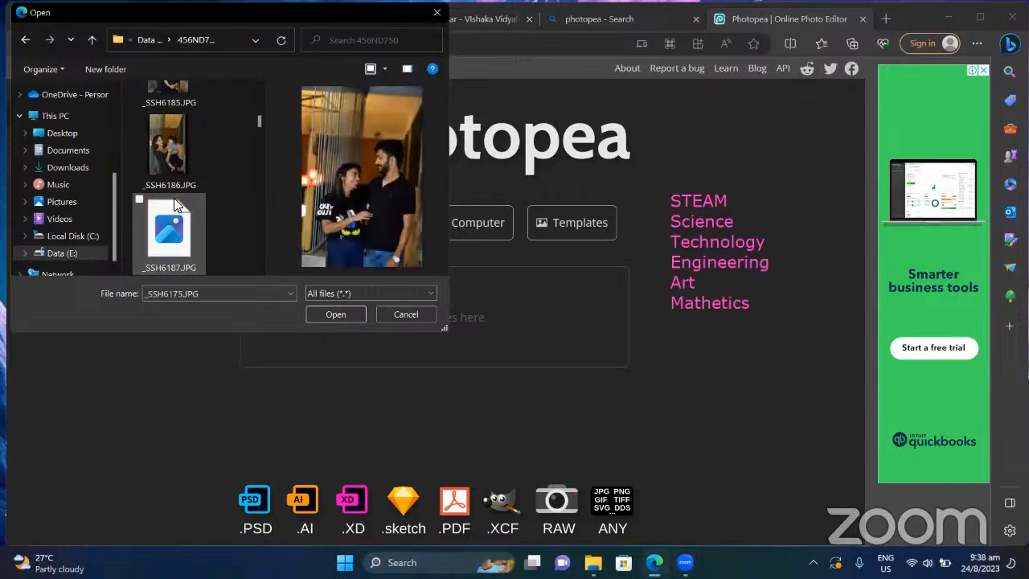
scroll(174, 203, "down", 3)
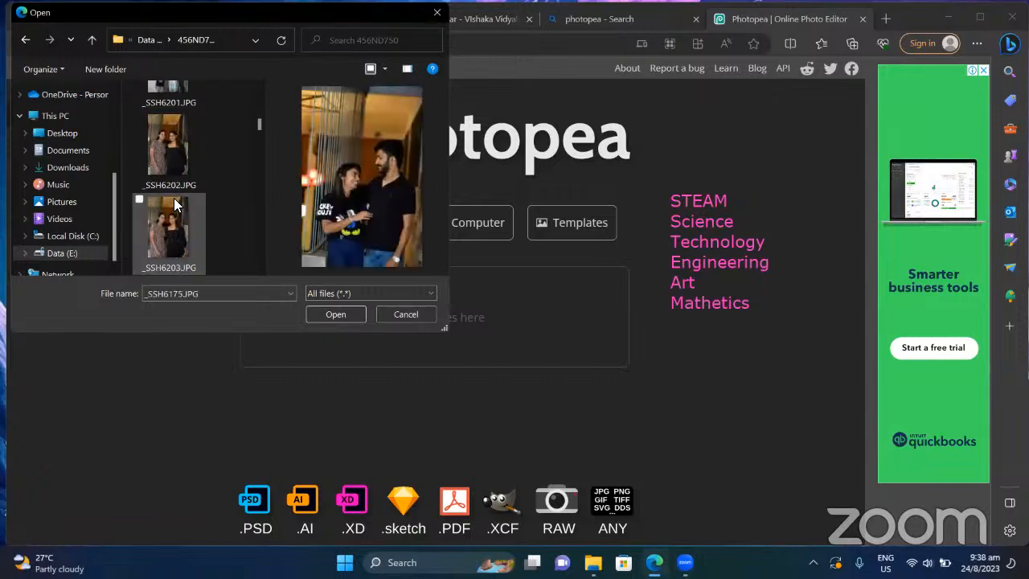
scroll(174, 203, "down", 3)
scroll(174, 203, "up", 2)
scroll(174, 198, "down", 2)
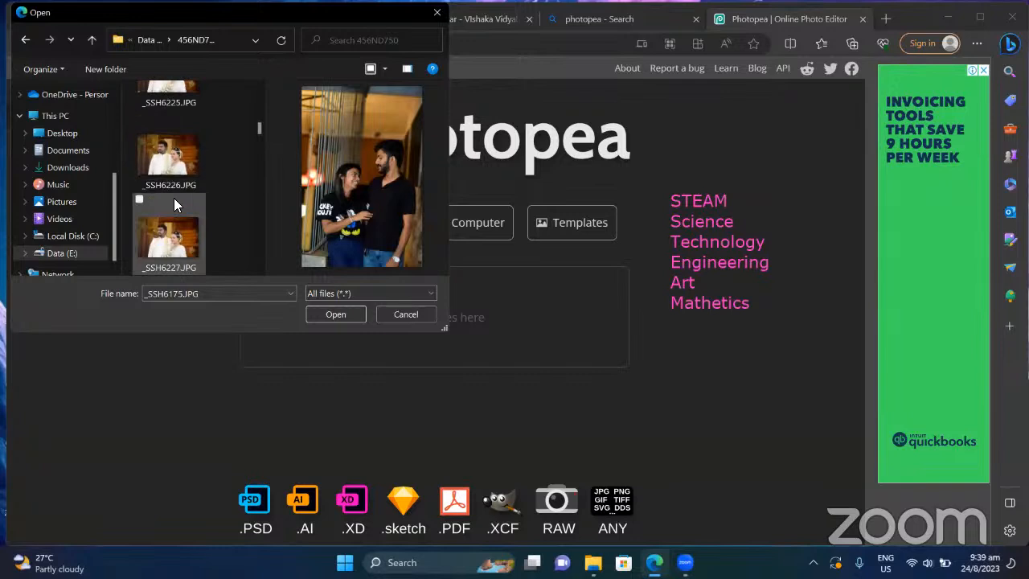
scroll(174, 198, "down", 2)
scroll(174, 198, "down", 4)
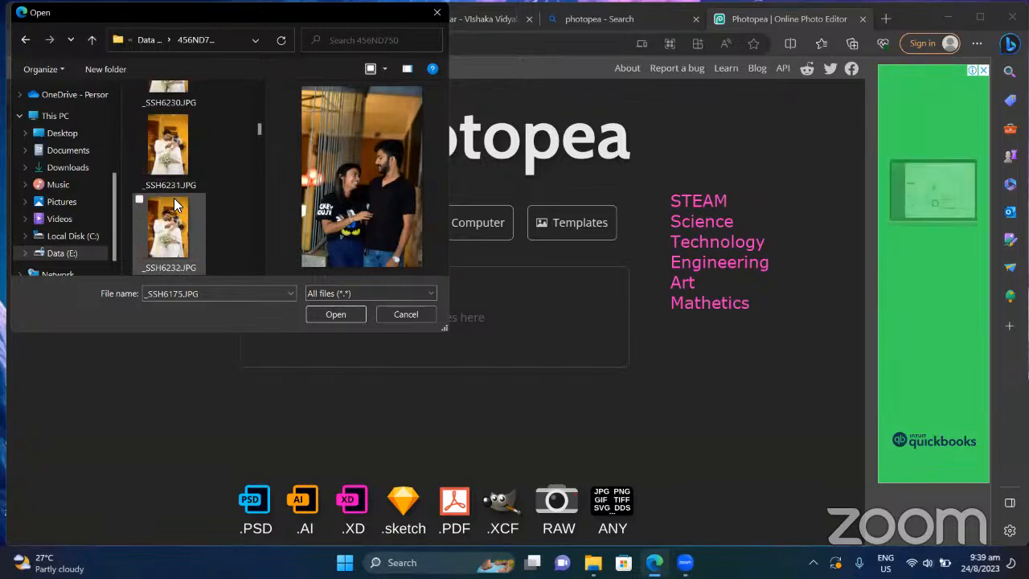
scroll(173, 201, "down", 6)
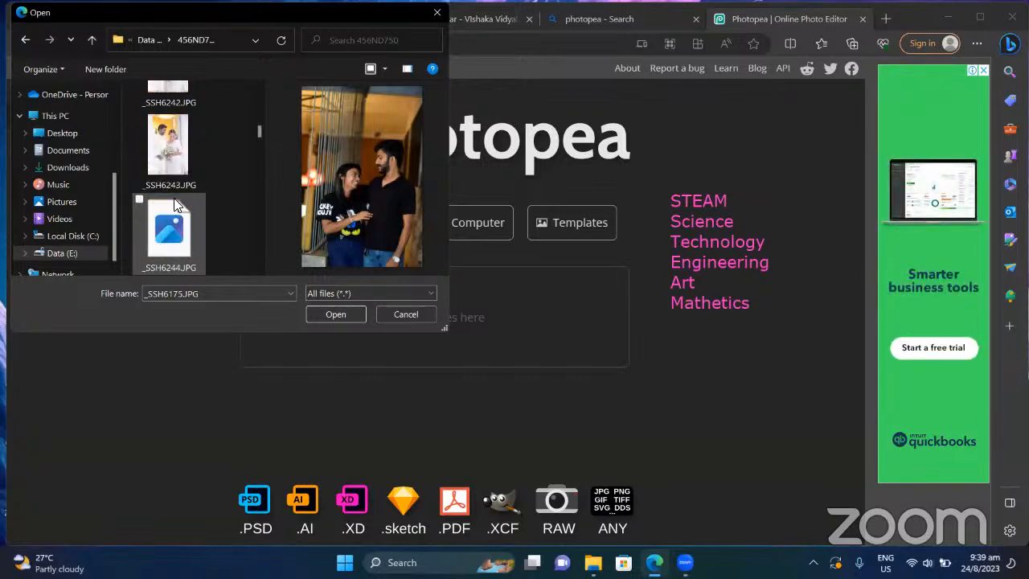
scroll(173, 203, "down", 2)
scroll(175, 204, "down", 4)
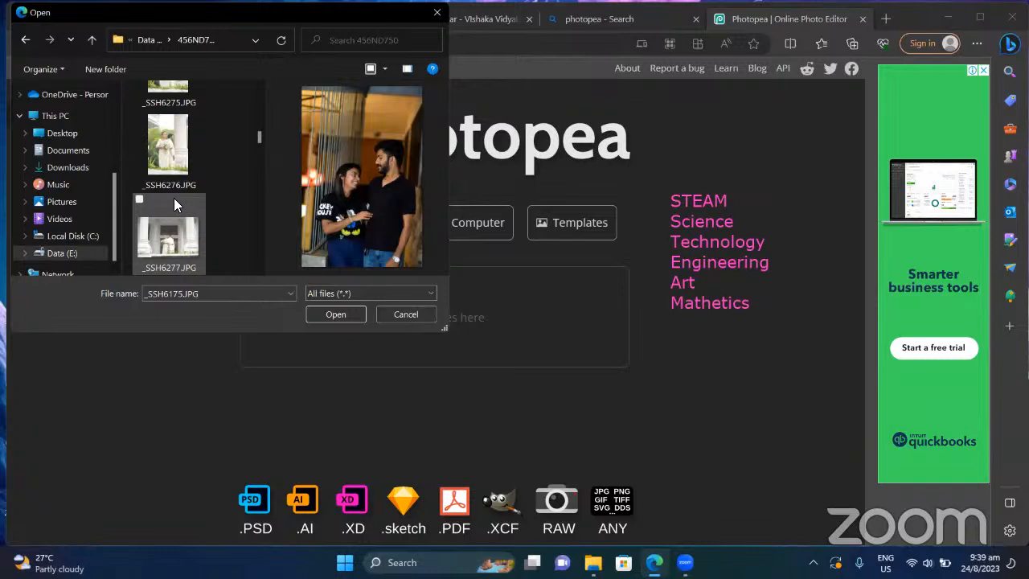
scroll(174, 204, "up", 1)
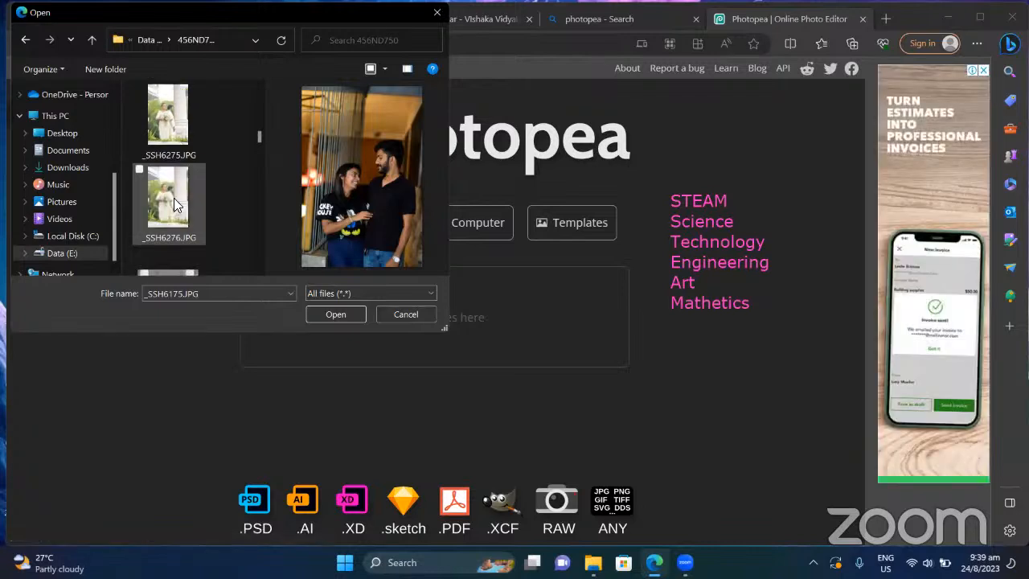
scroll(174, 204, "down", 2)
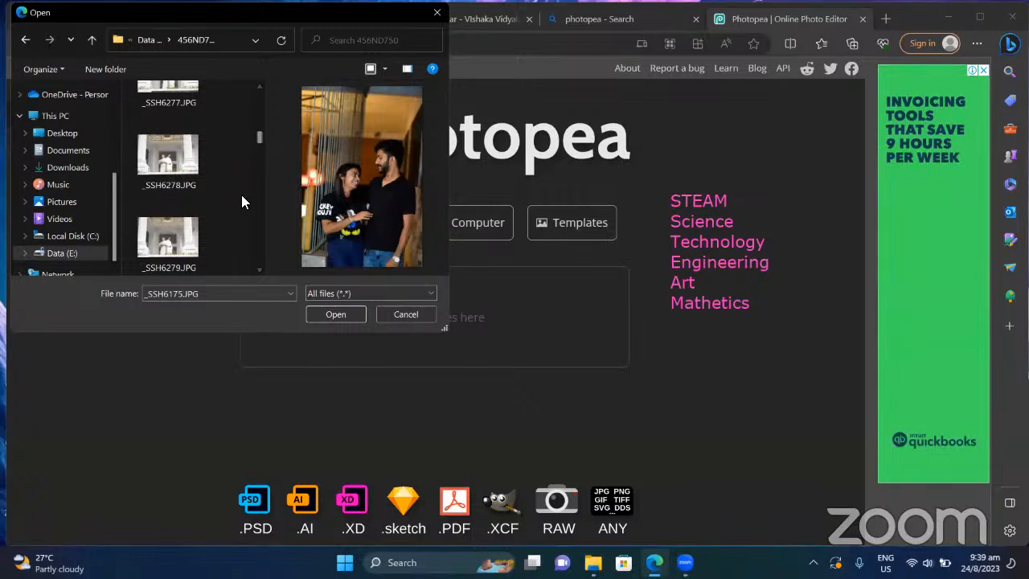
scroll(241, 195, "down", 3)
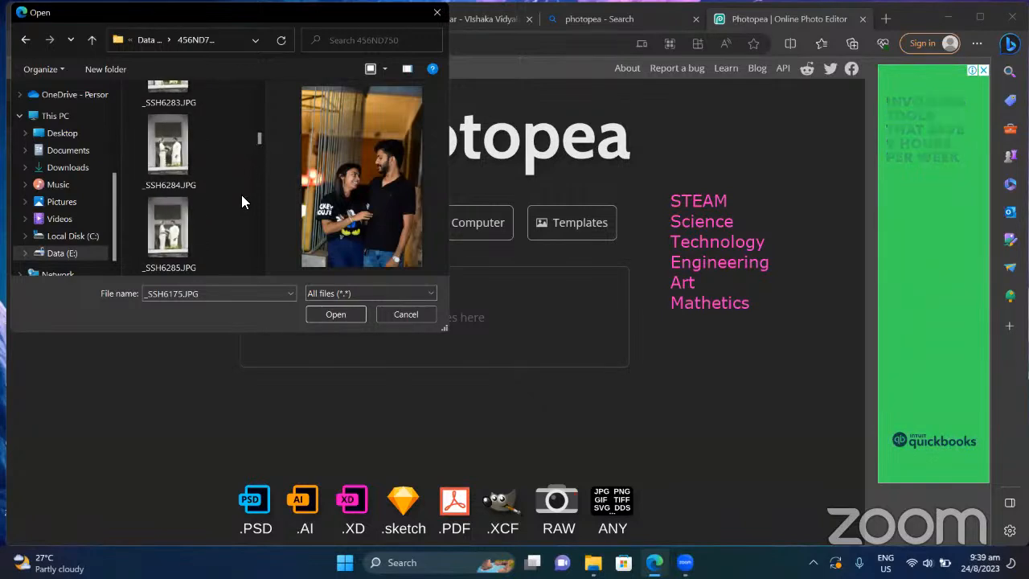
scroll(241, 196, "down", 2)
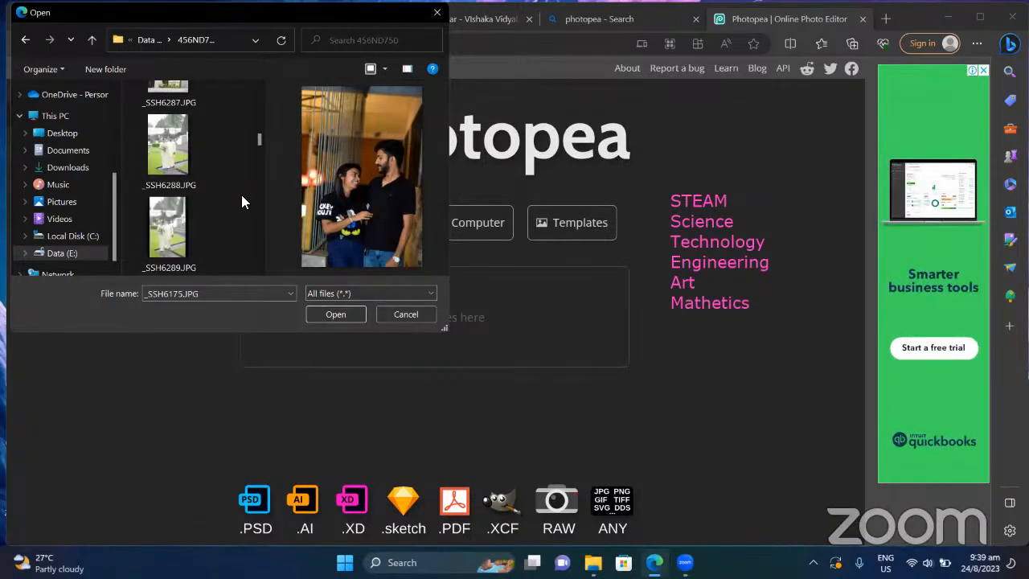
scroll(241, 194, "up", 1)
double_click(178, 209)
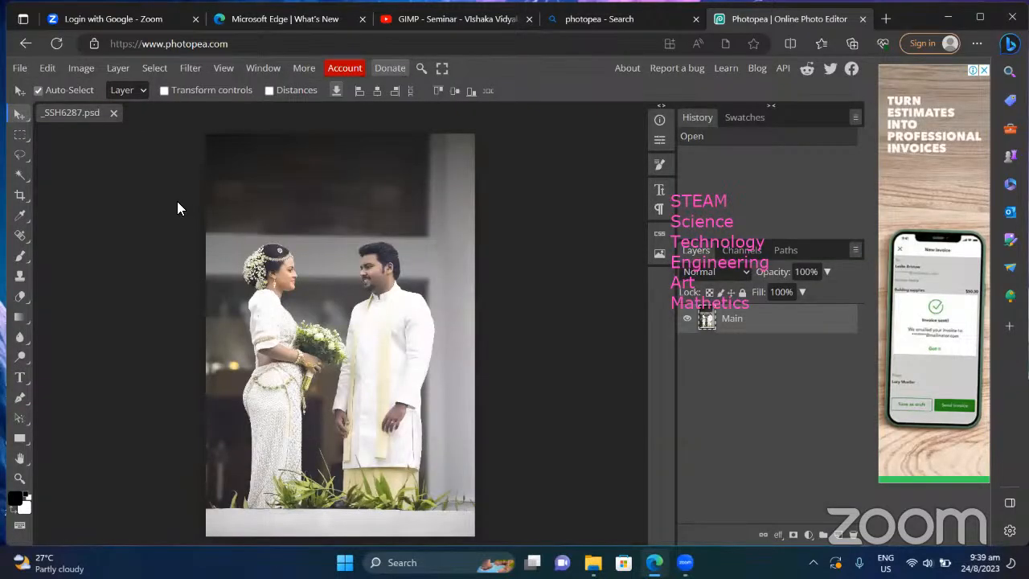
Step: Show the File menu commands over the loaded _SSH6287 photo
left_click(18, 69)
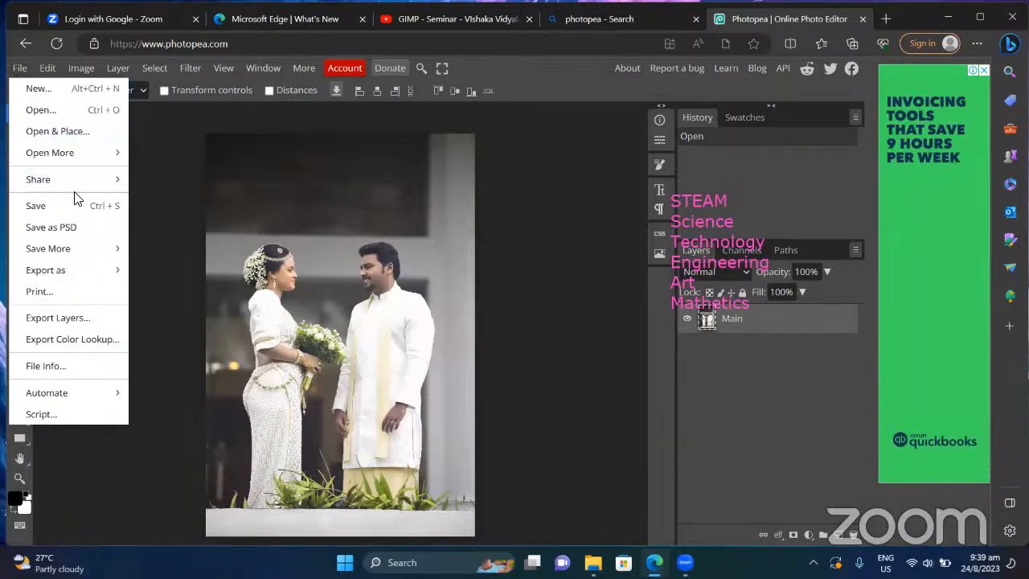
mouse_move(79, 173)
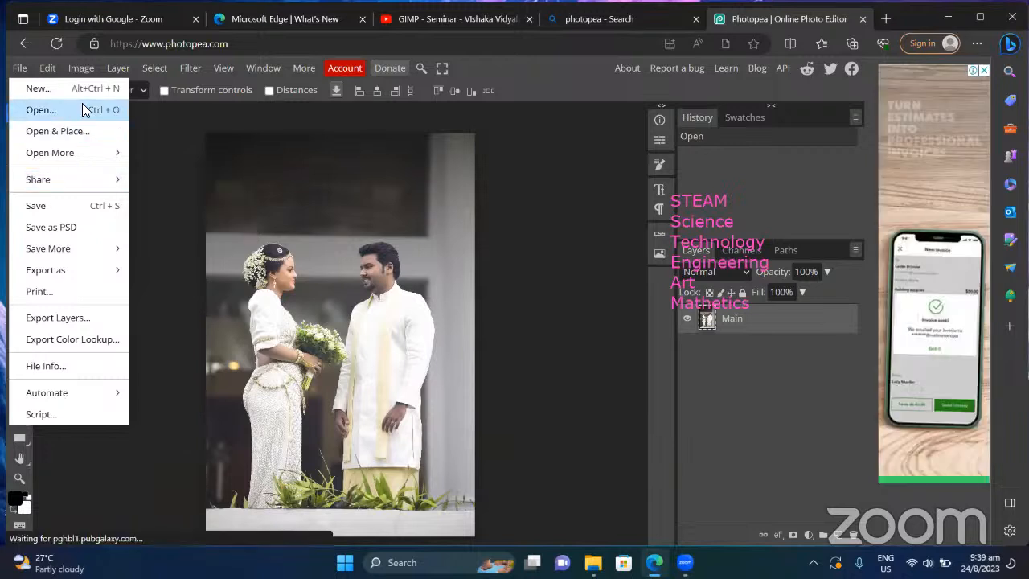
Step: Open another image from the computer, loading _SSH6753.JPG as a new document
left_click(82, 105)
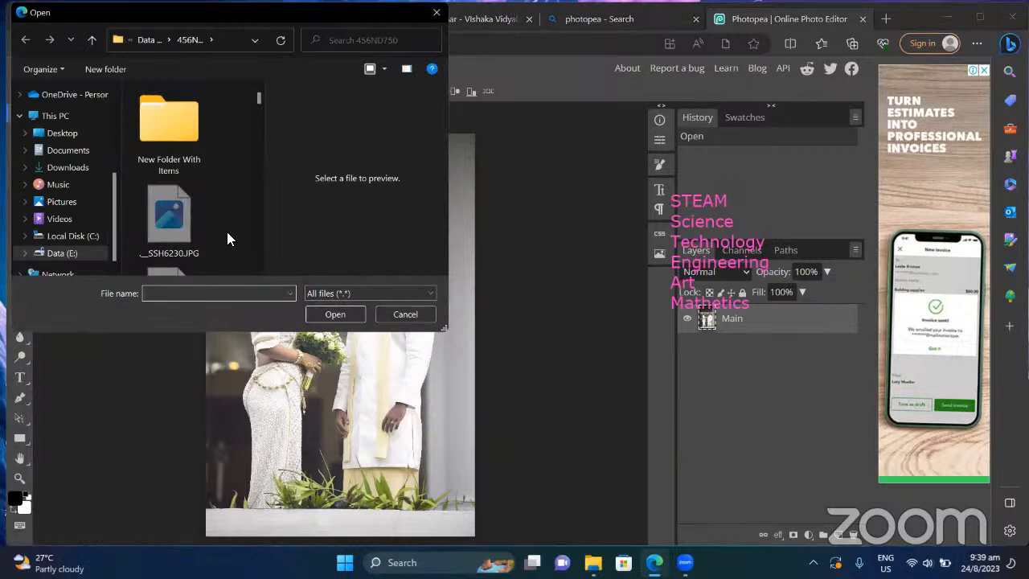
scroll(226, 231, "down", 5)
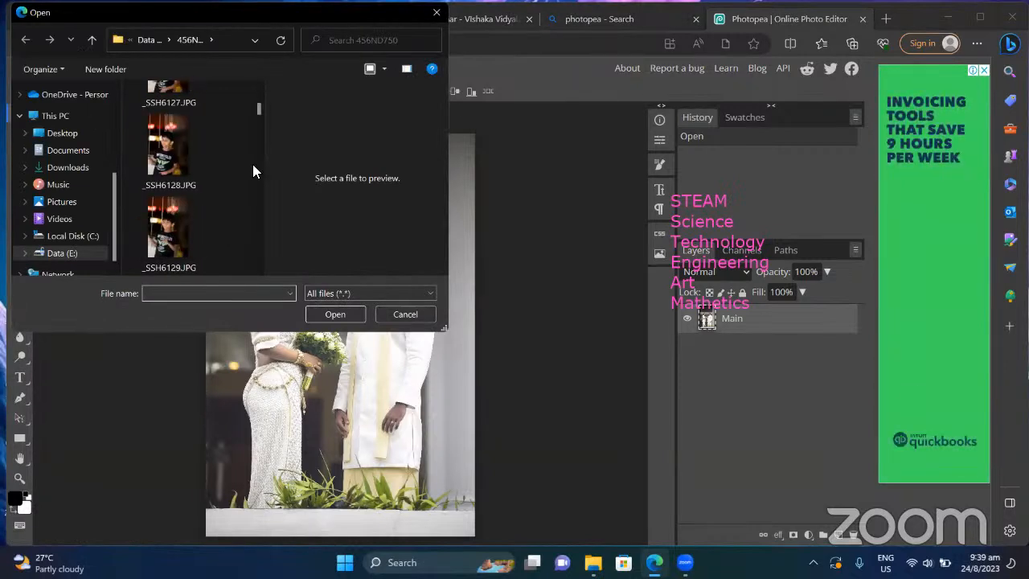
left_click_drag(260, 105, 267, 230)
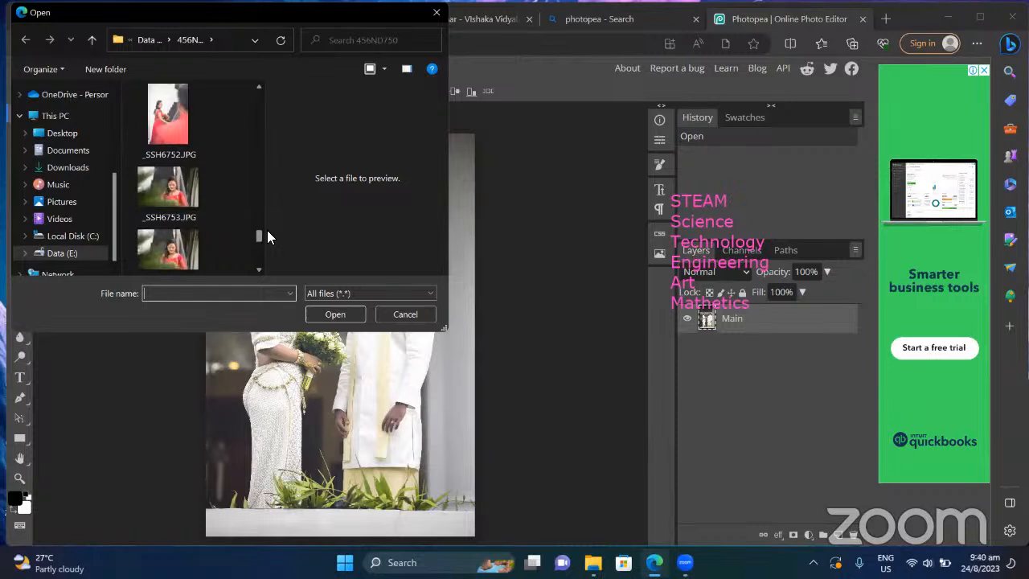
double_click(184, 202)
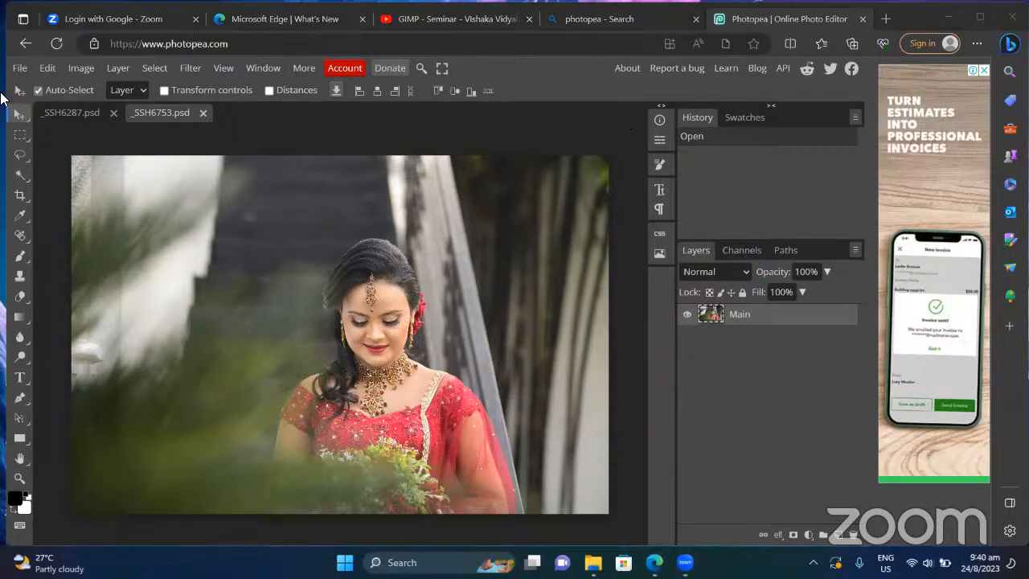
Step: Cancel a second file-open dialog and show the Image menu instead
left_click(26, 66)
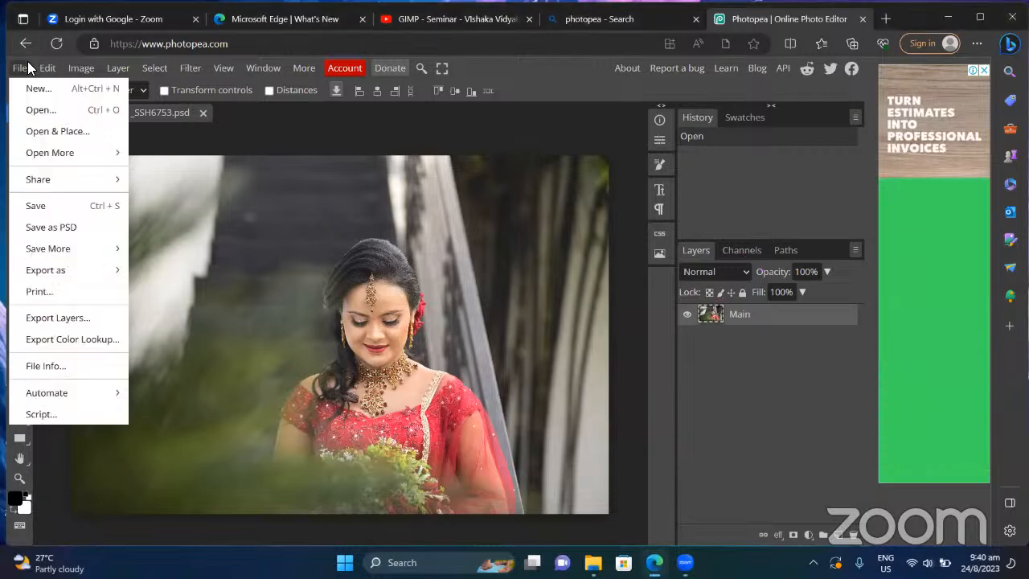
left_click(40, 110)
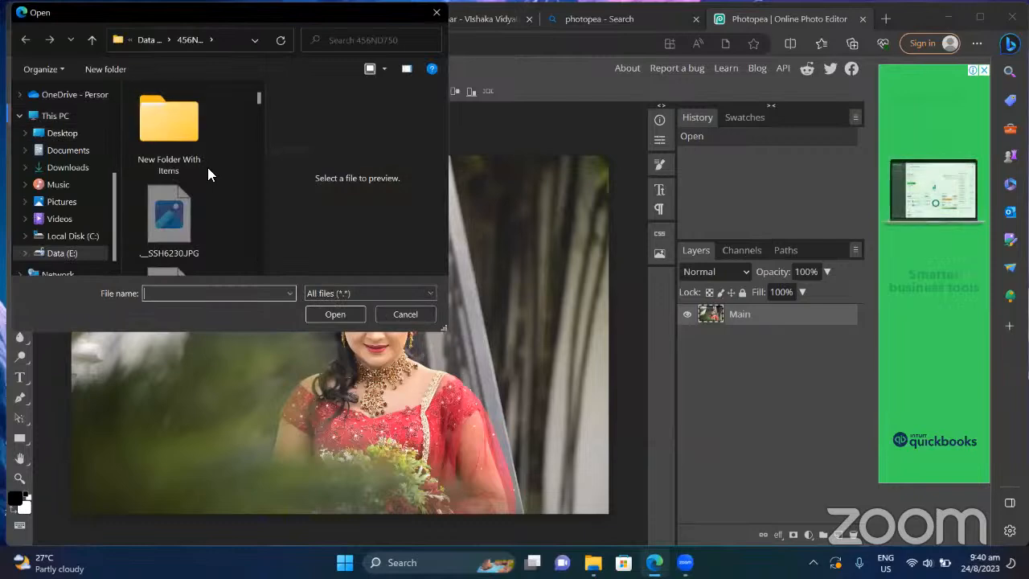
left_click(405, 314)
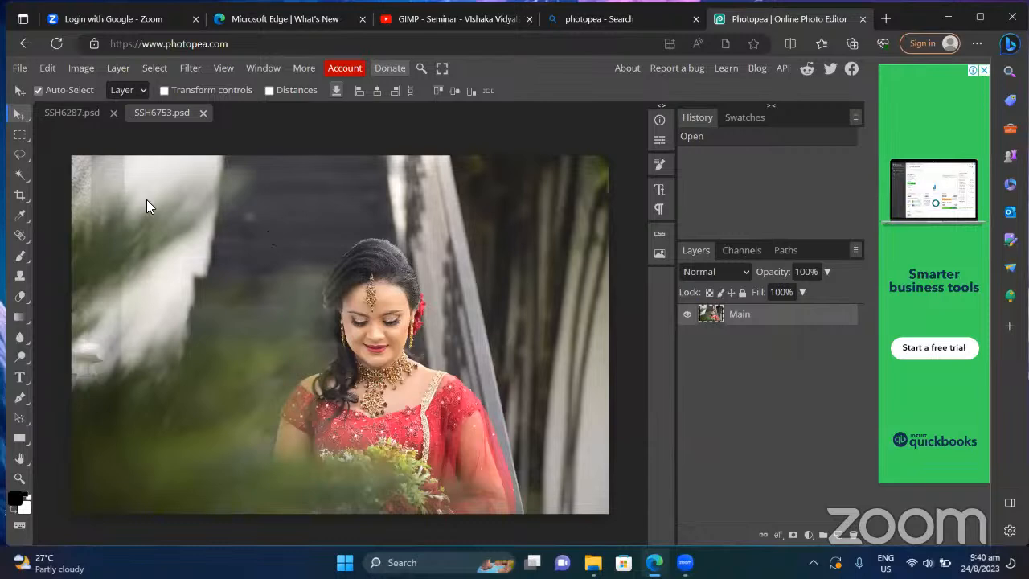
left_click(76, 66)
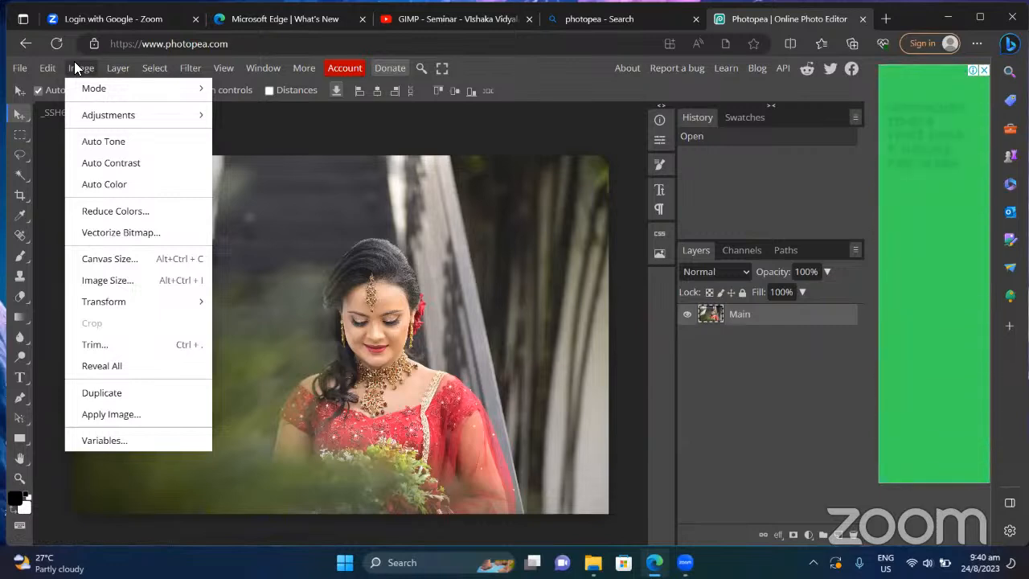
left_click(130, 280)
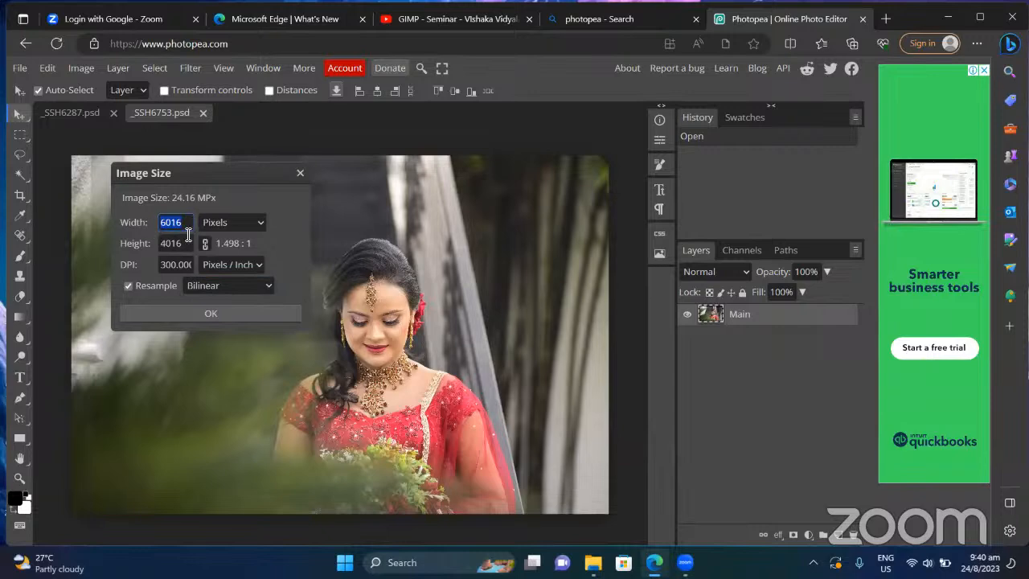
left_click(246, 218)
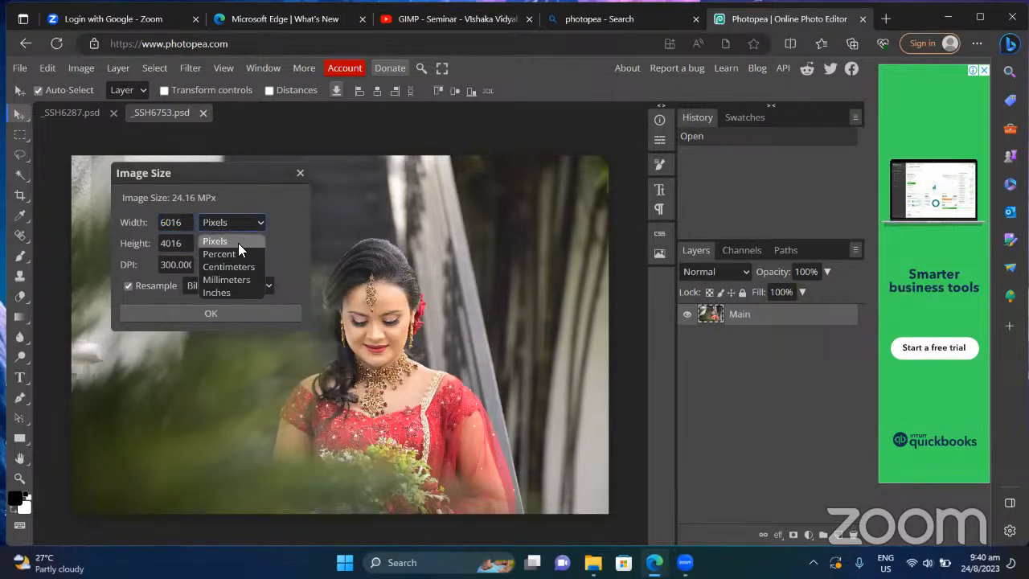
left_click(237, 253)
left_click(238, 224)
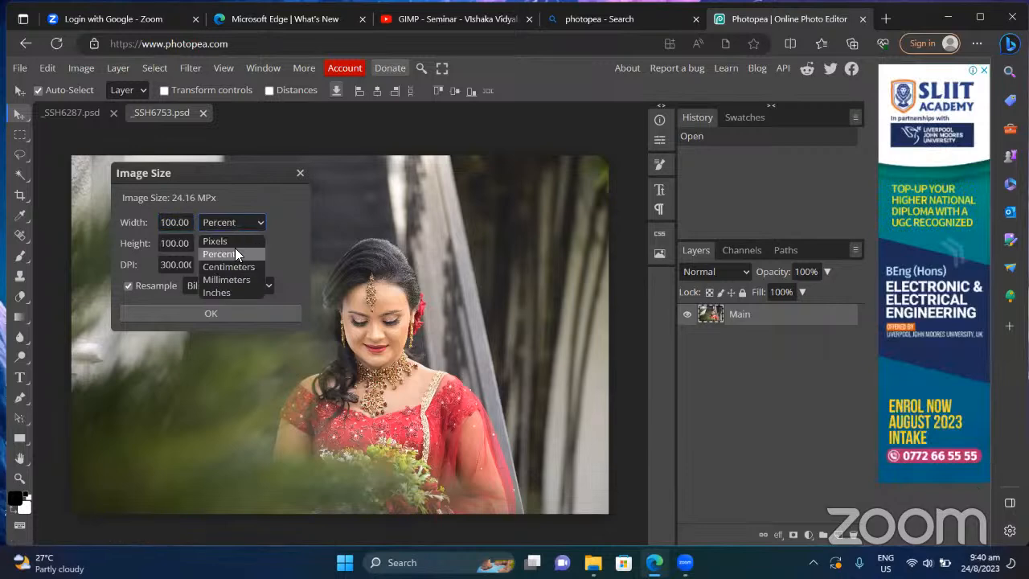
left_click(238, 268)
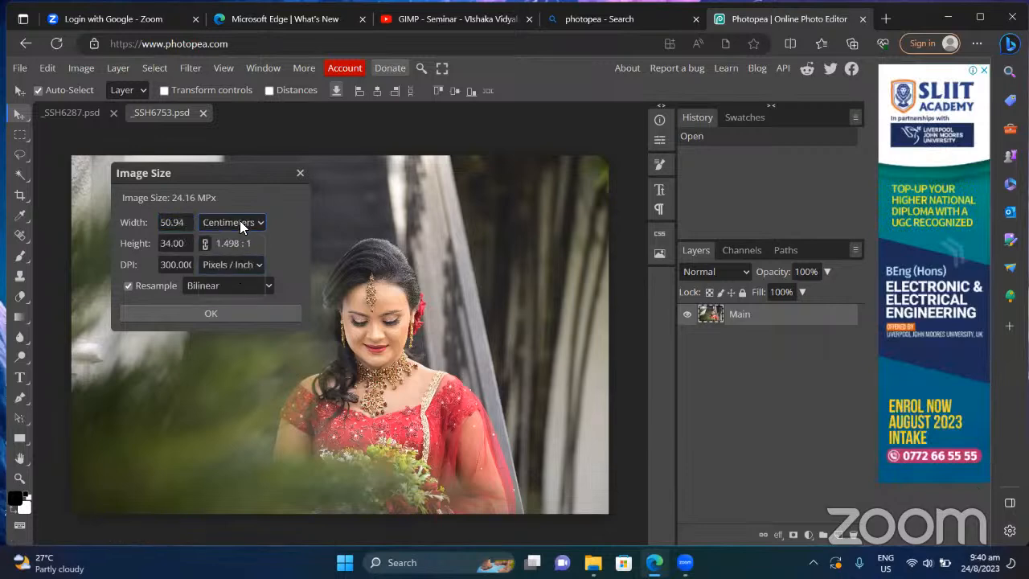
left_click(239, 222)
left_click(232, 277)
left_click(231, 215)
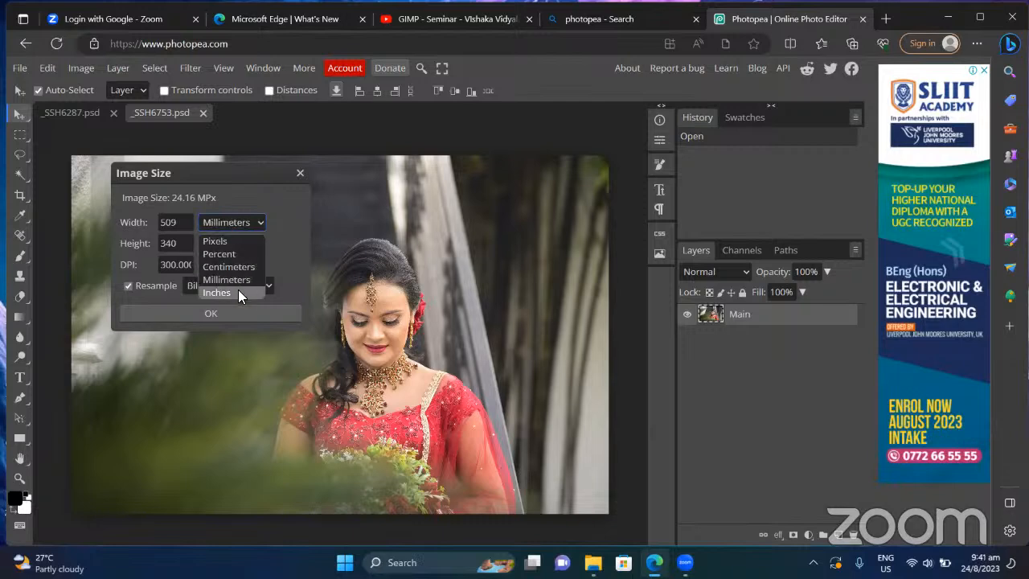
left_click(238, 292)
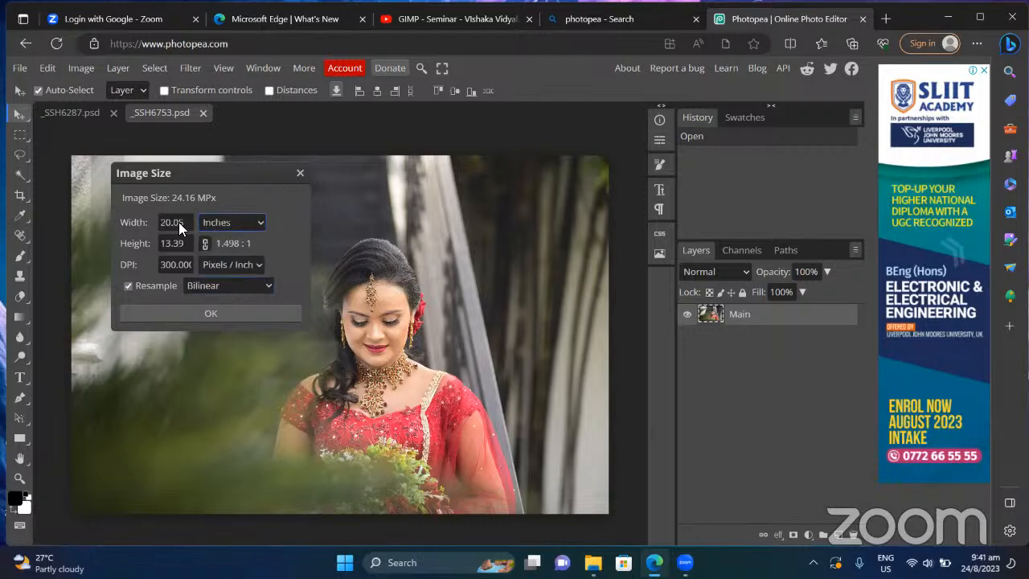
left_click(302, 173)
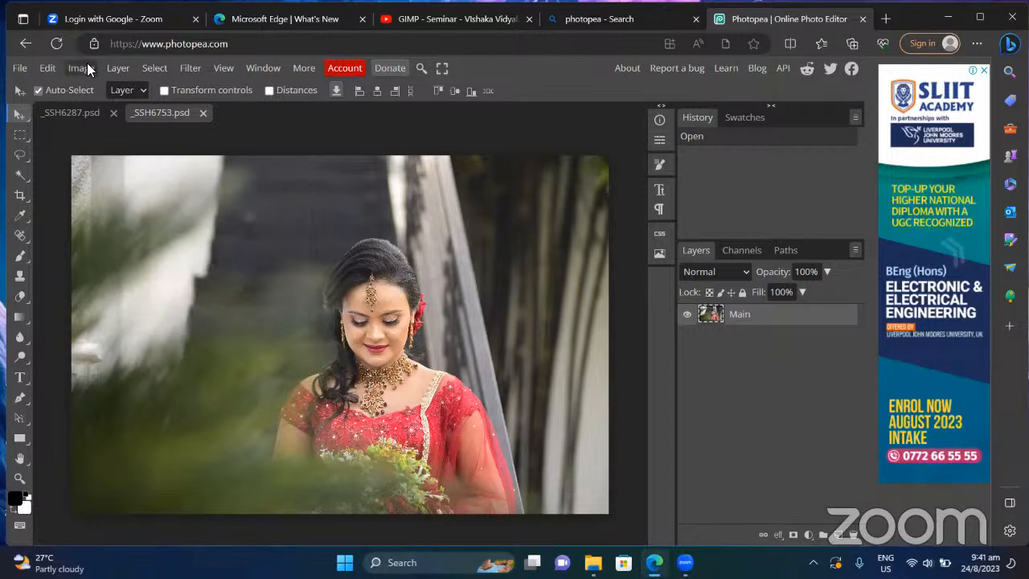
left_click(85, 66)
left_click(118, 279)
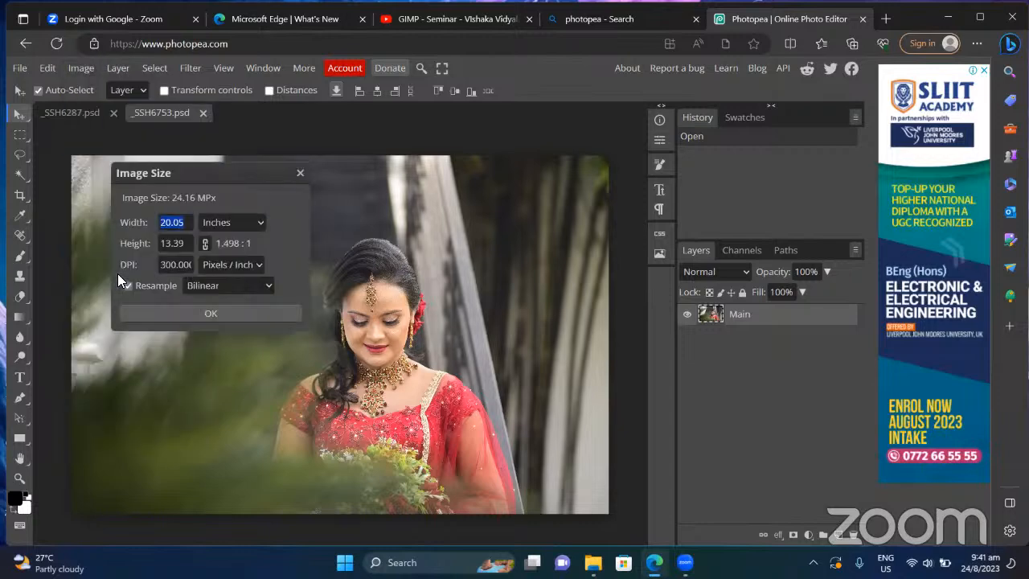
left_click(297, 176)
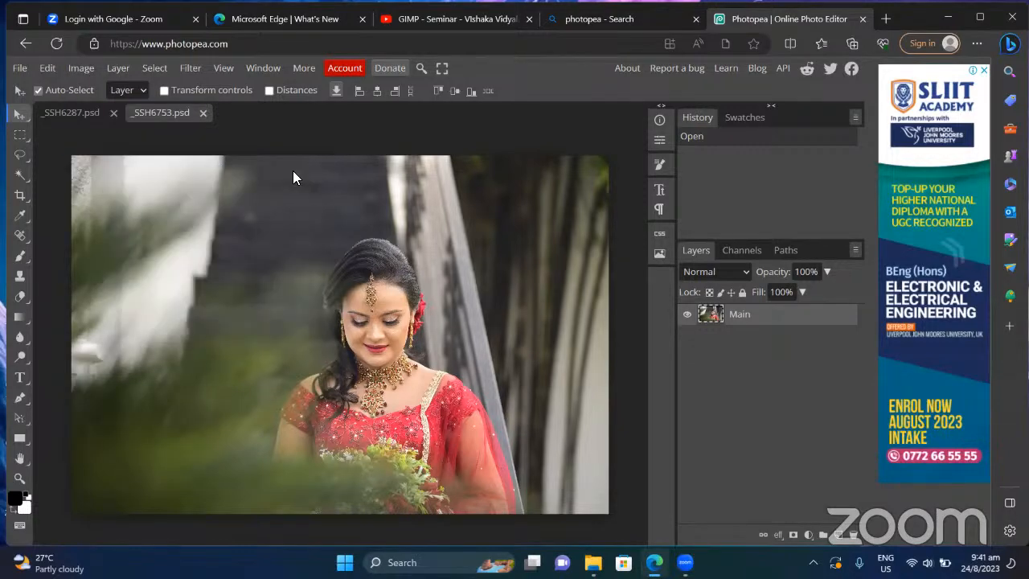
left_click(85, 68)
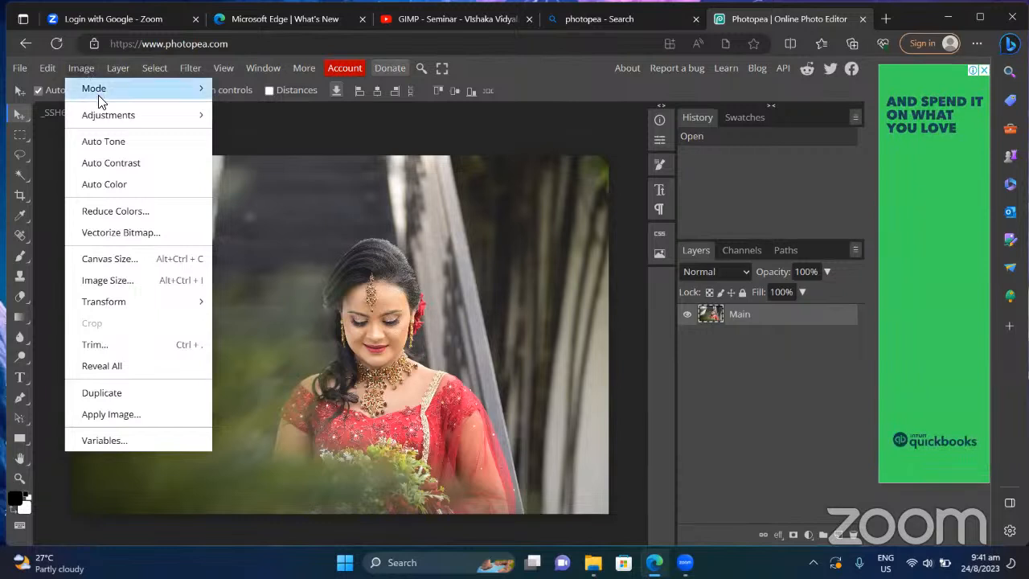
Step: Check the Image > Mode submenu and leave the photo in RGB colour mode
mouse_move(109, 86)
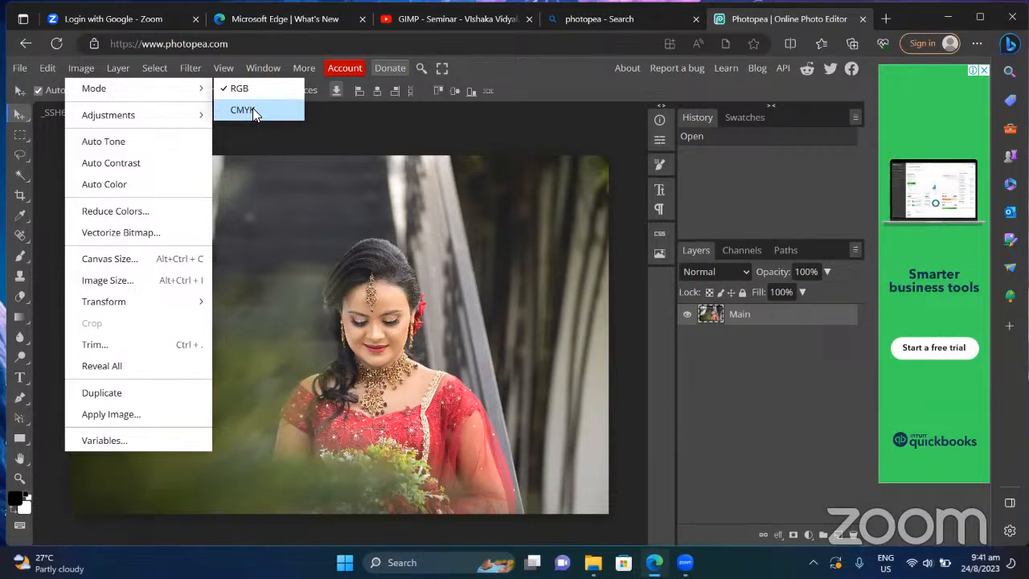
left_click(323, 135)
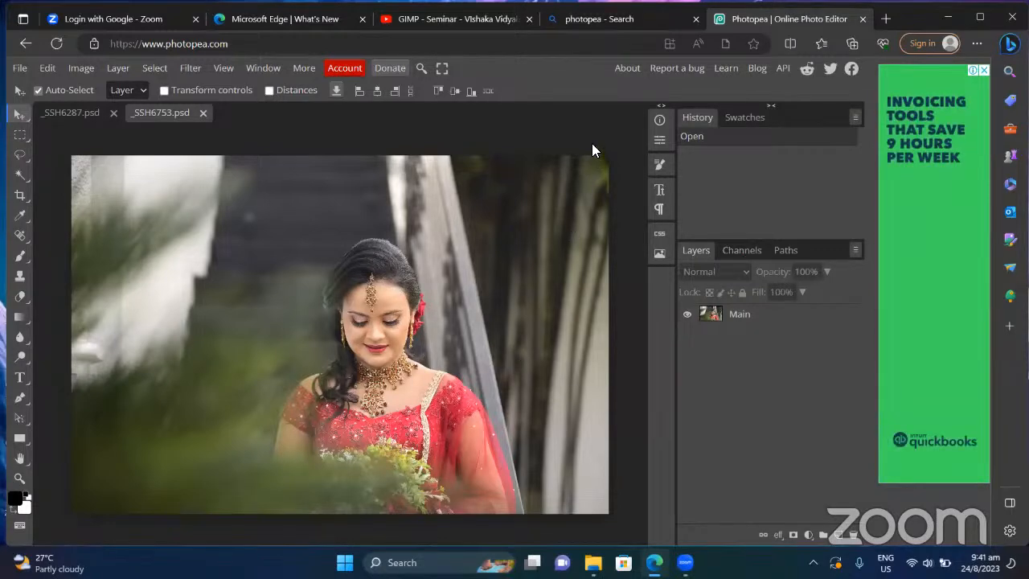
key("ctrl+plus")
key("ctrl+plus")
key("ctrl+plus")
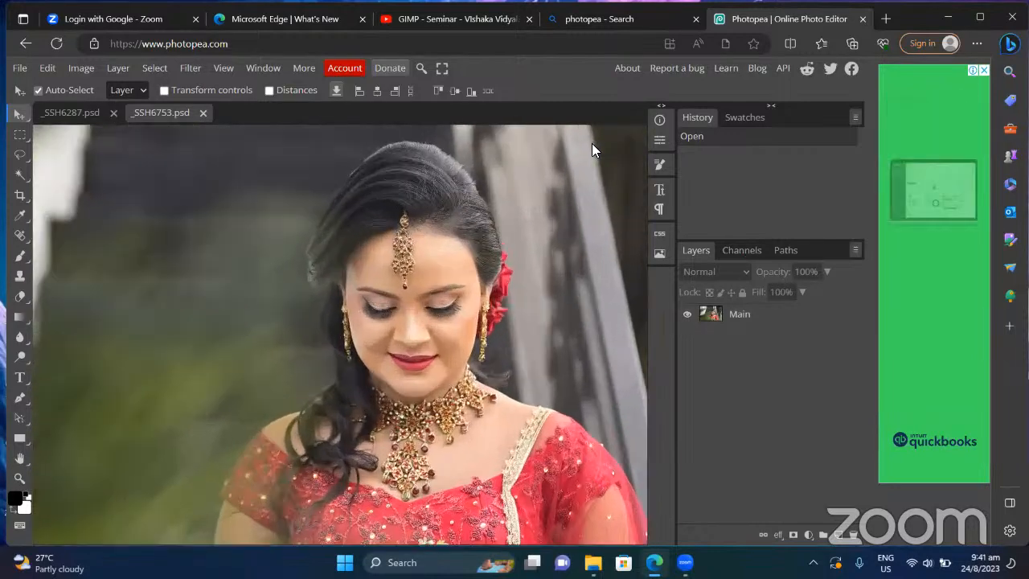
key("ctrl+plus")
key("ctrl+plus")
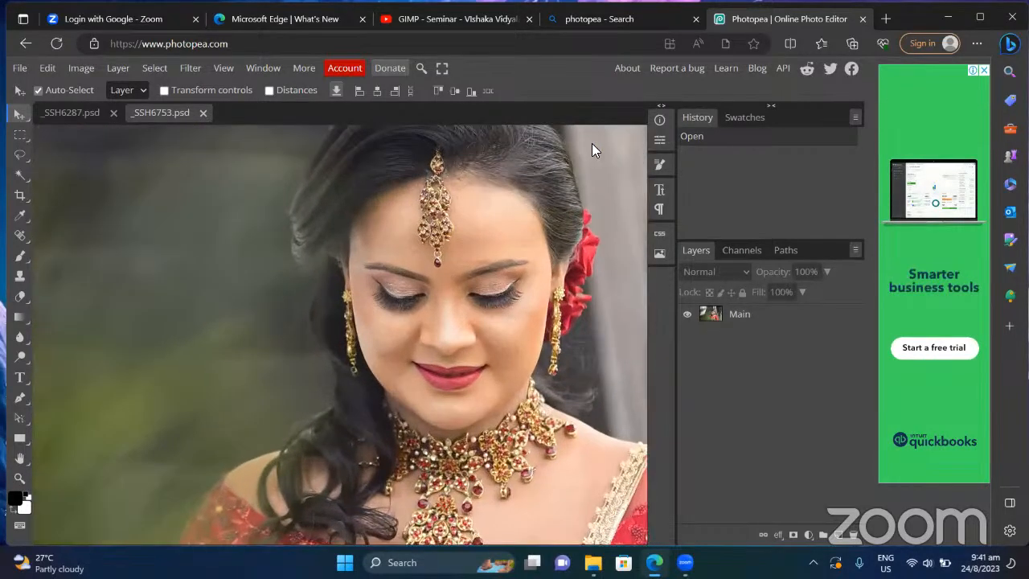
key("ctrl+plus")
key("ctrl+plus")
key("ctrl+plus")
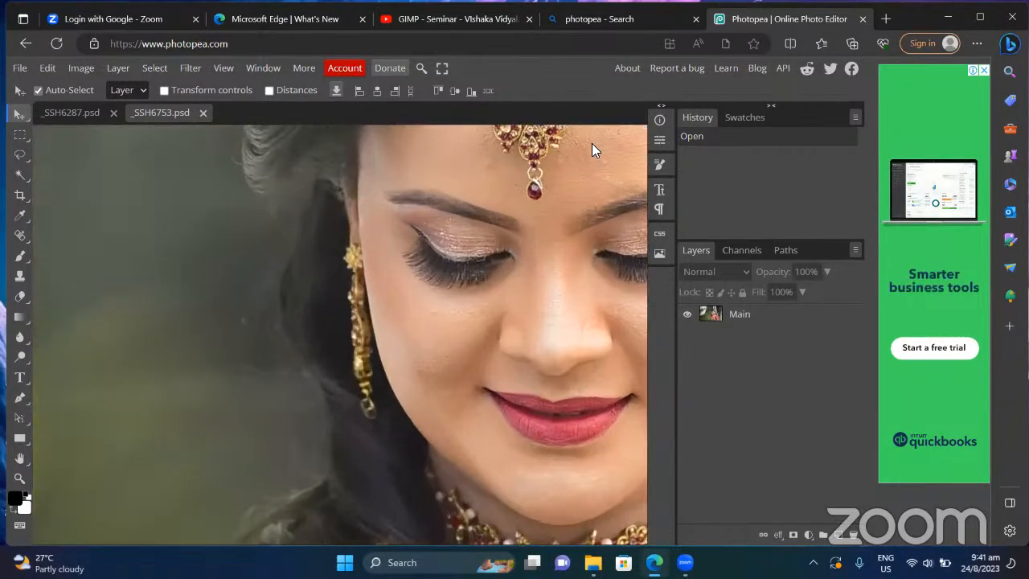
key("ctrl+plus")
key("ctrl+plus")
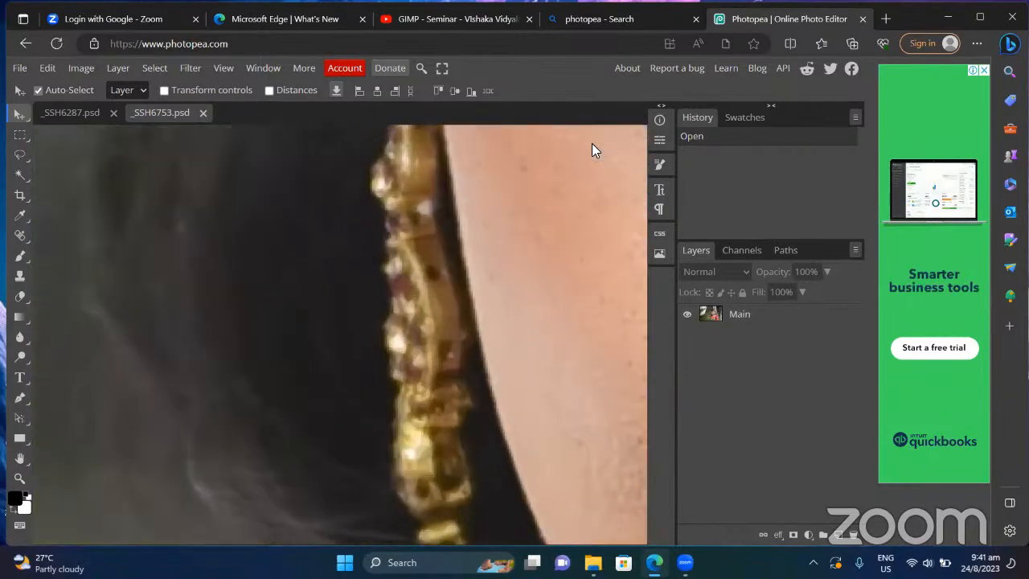
key("ctrl+minus")
key("ctrl+minus")
key("ctrl+minus")
key("ctrl+minus")
key("ctrl+minus")
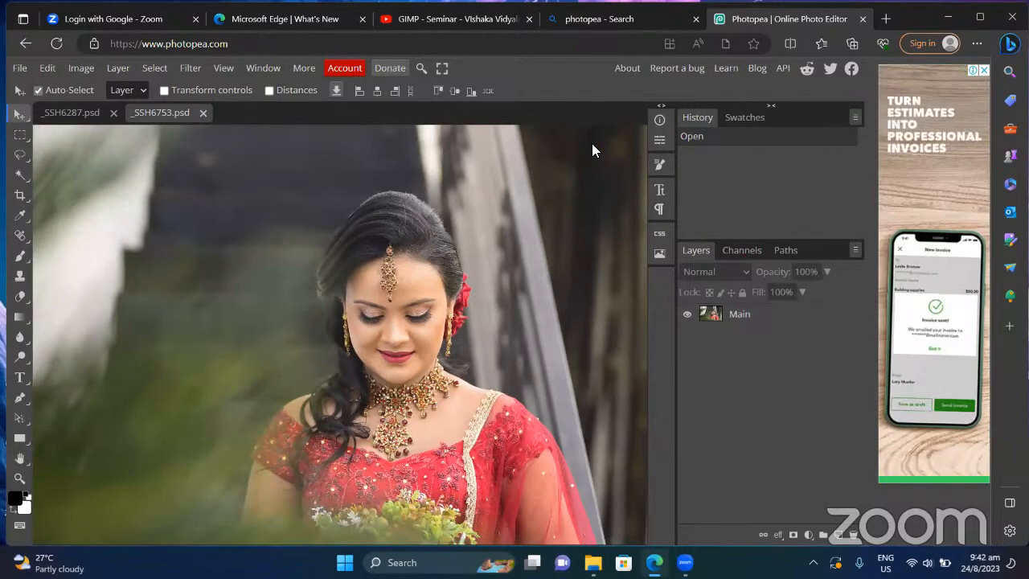
key("ctrl+plus")
key("ctrl+plus")
key("ctrl+plus")
key("ctrl+plus")
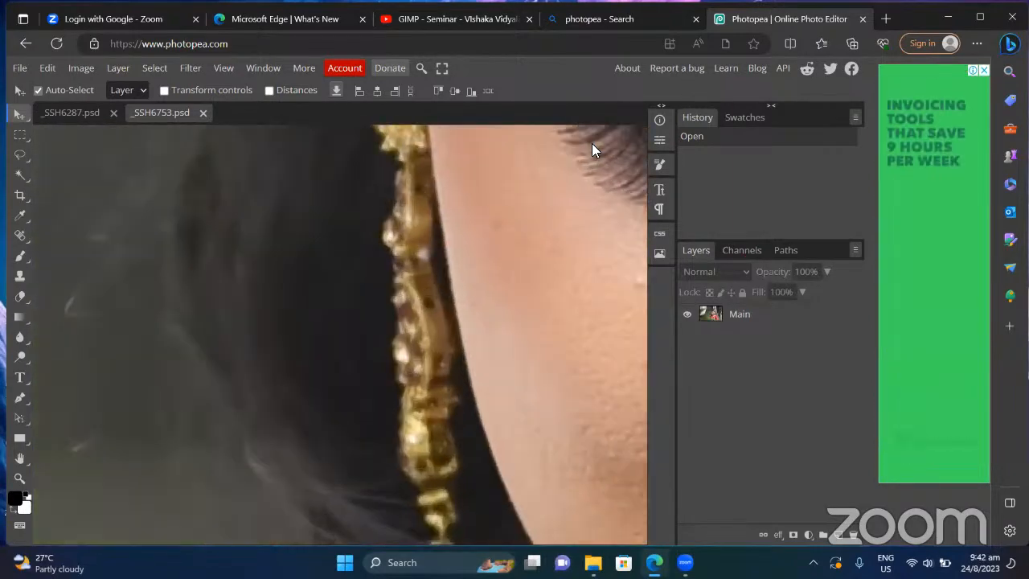
key("ctrl+minus")
key("ctrl+minus")
key("ctrl+minus")
key("ctrl+minus")
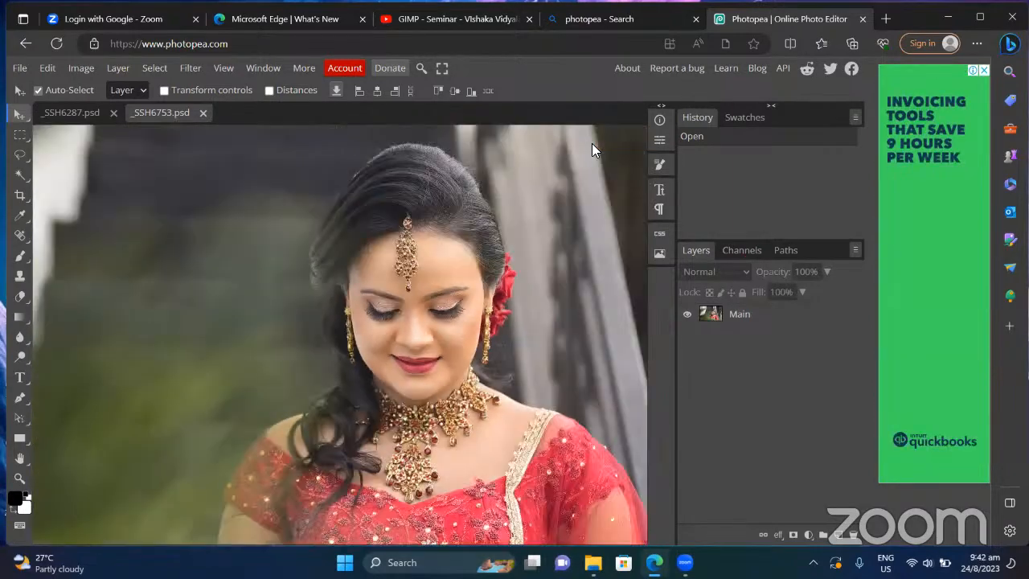
key("ctrl+plus")
key("ctrl+plus")
key("ctrl+plus")
key("ctrl+plus")
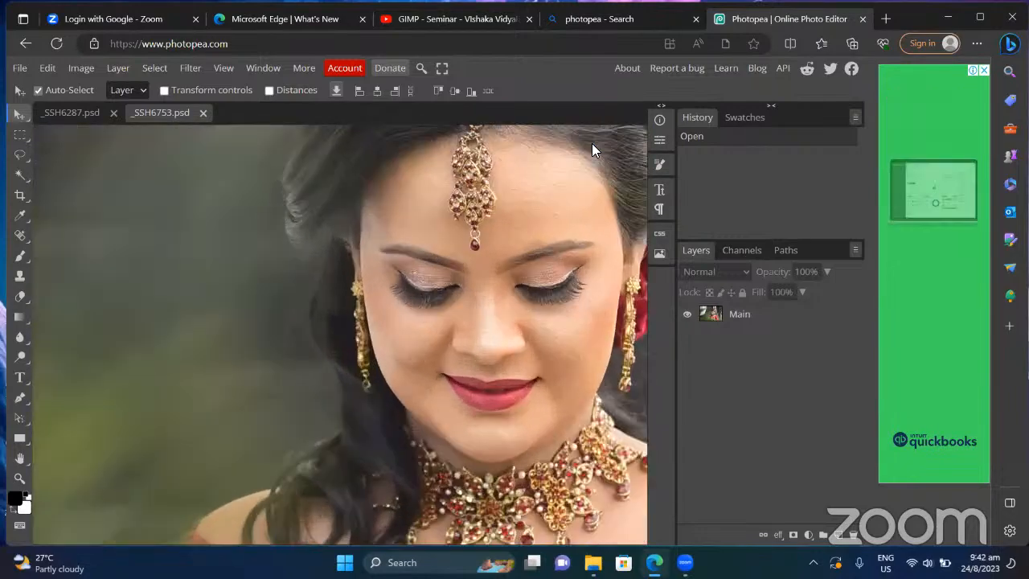
key("ctrl+minus")
key("ctrl+minus")
key("ctrl+minus")
key("ctrl+minus")
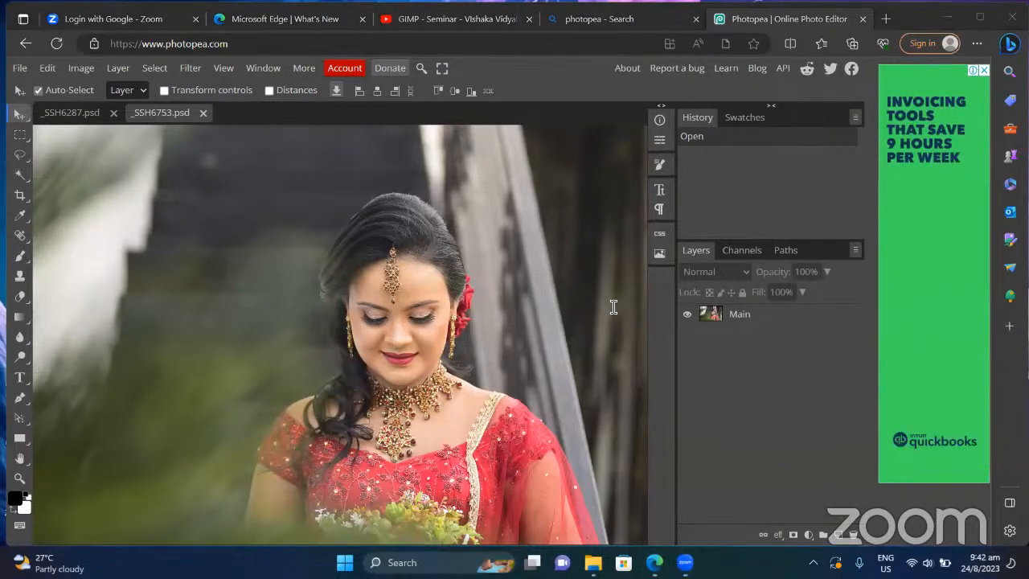
Step: Start a pink note beside the photo with lines 'image->image size' and 'image->mode'
left_click(712, 386)
type("ima")
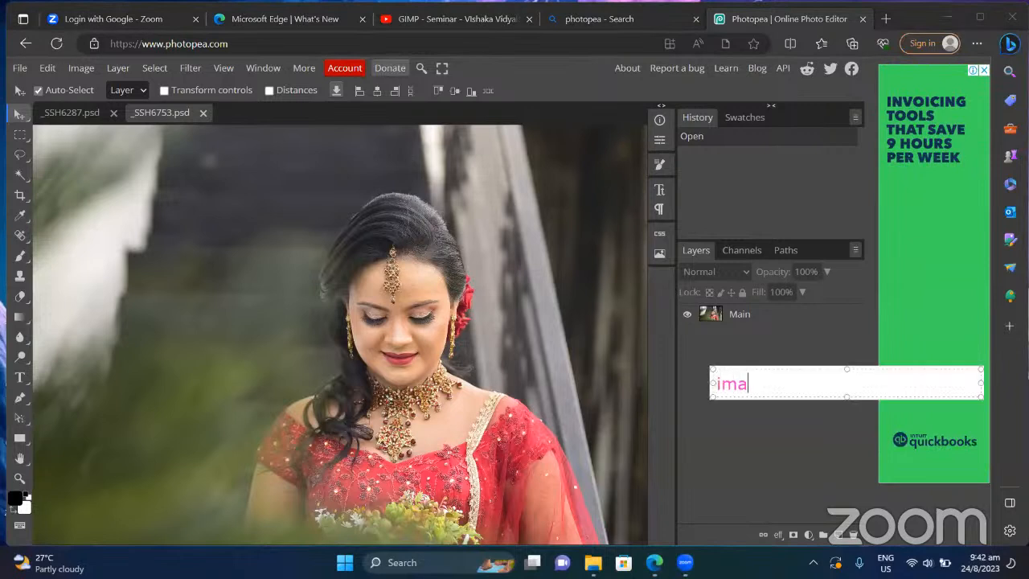
type("ge->i")
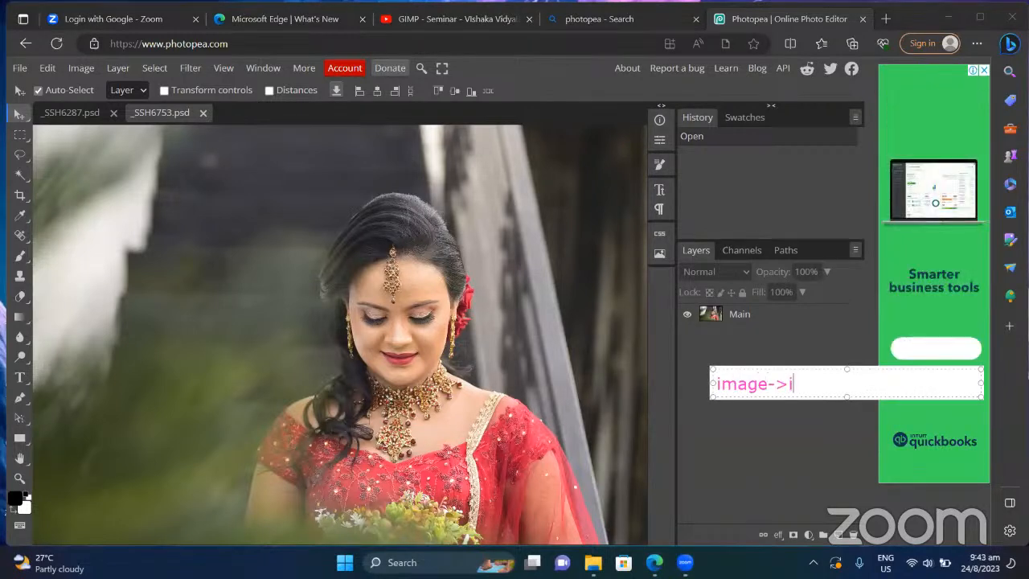
type("mage size")
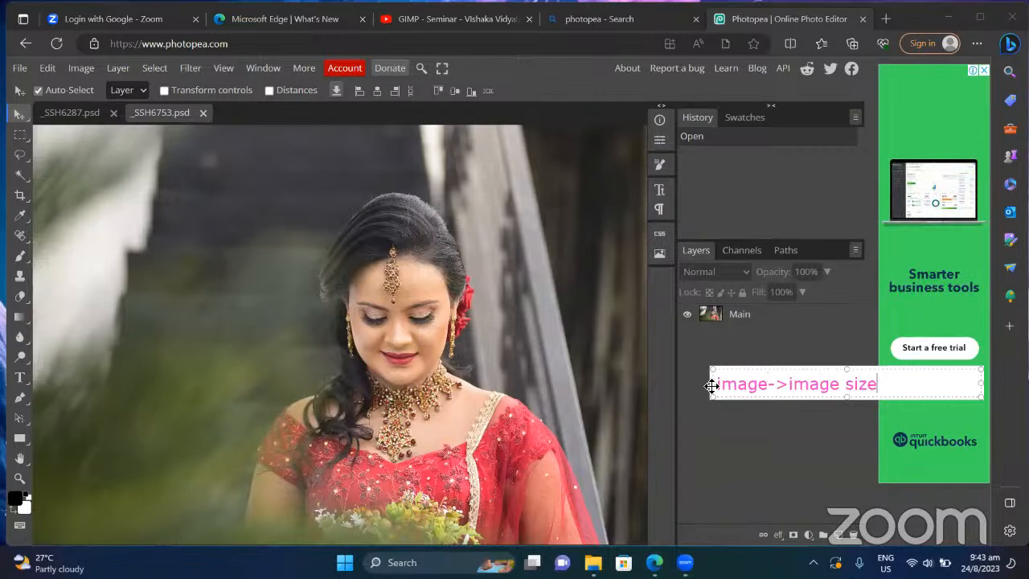
key("Return")
type("image-")
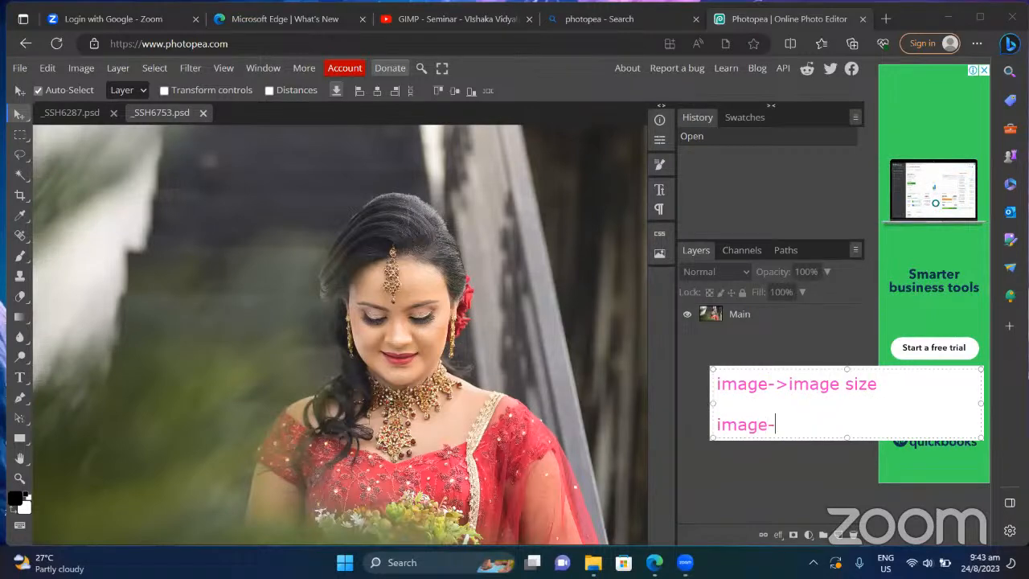
type(">mode")
key("Return")
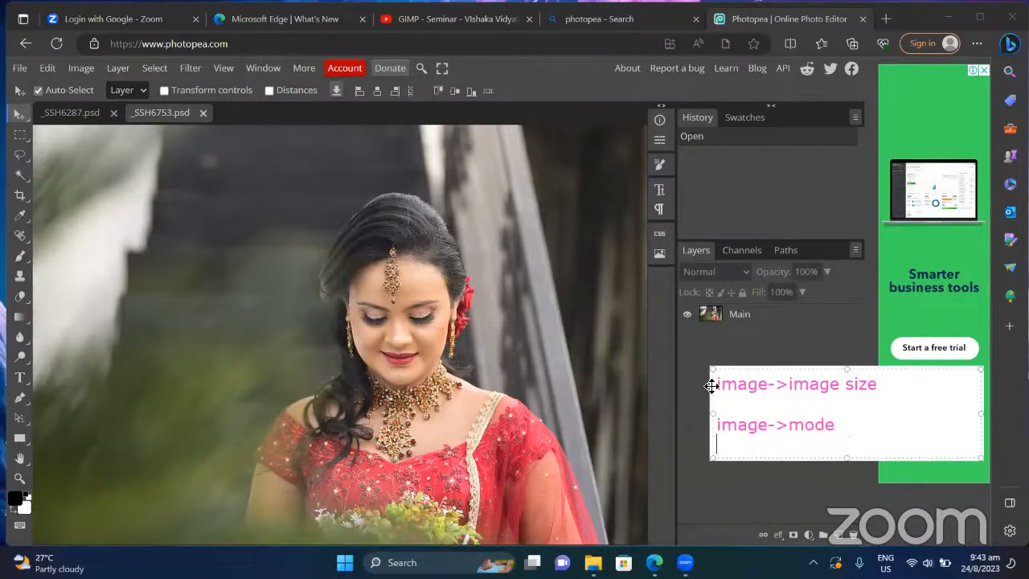
Step: Add the lines 'ctrl and +' and 'ctrl and -' to the note and commit it
type("ct")
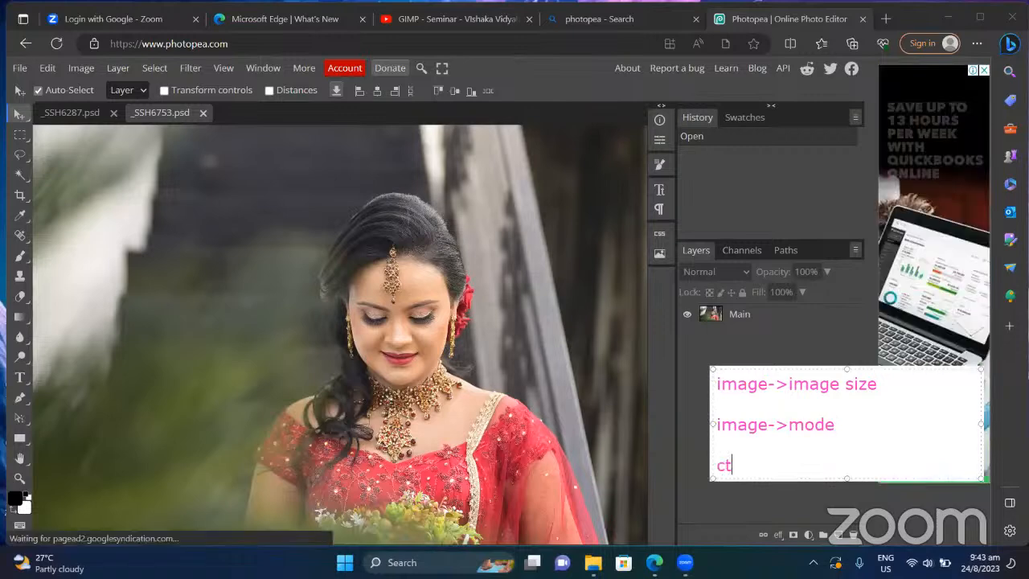
type("rl++")
key("Left")
key("Left")
key("Left")
key("Right")
key("BackSpace")
key("BackSpace")
type("and")
key("Right")
key("Right")
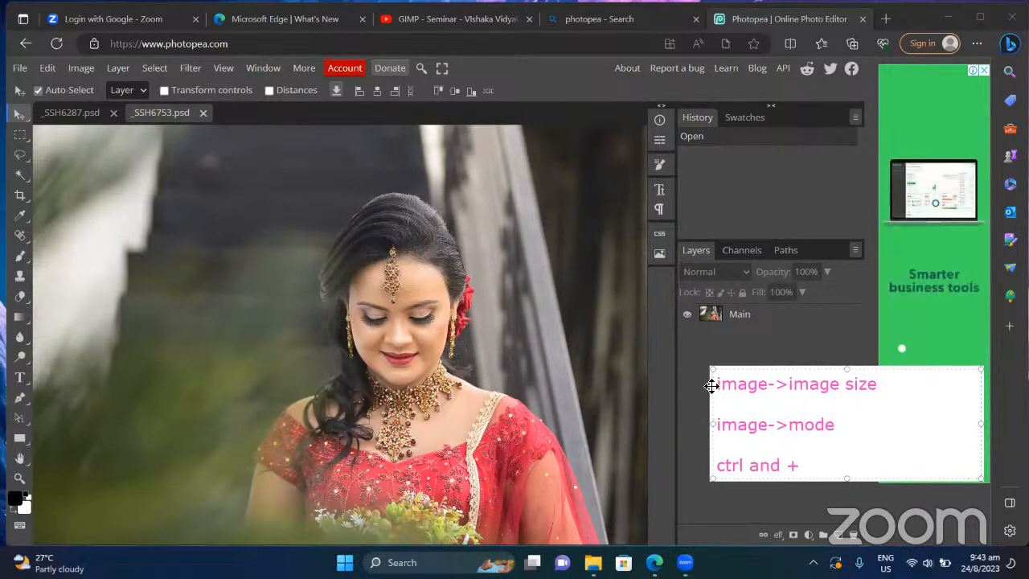
key("Return")
type("ctrl +")
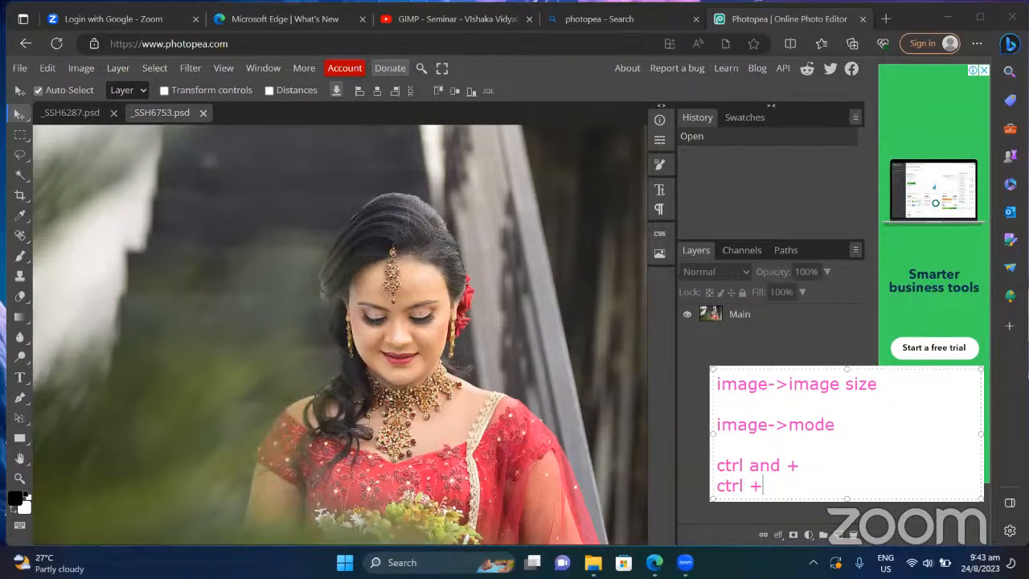
key("BackSpace")
type("and -")
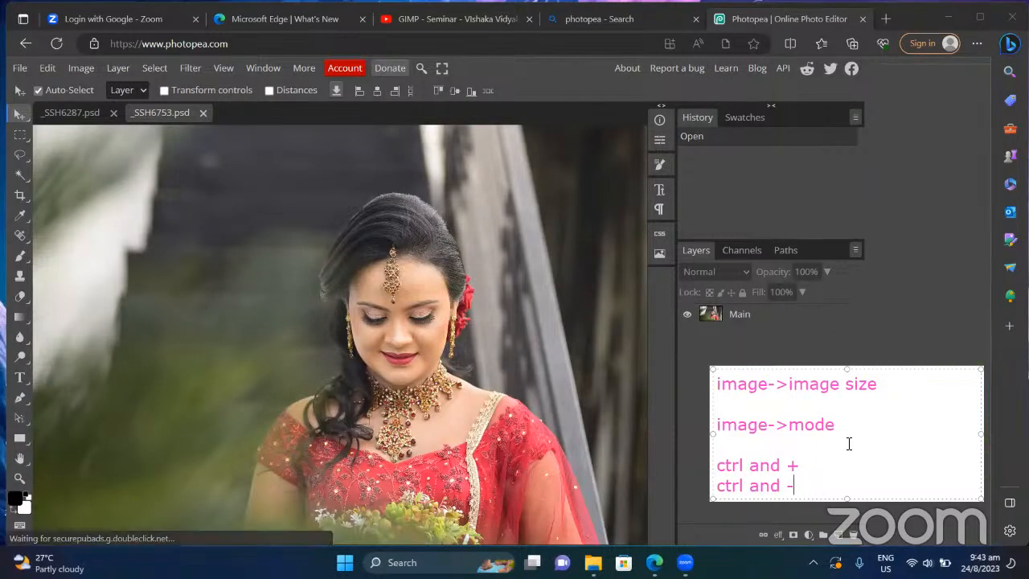
left_click(858, 473)
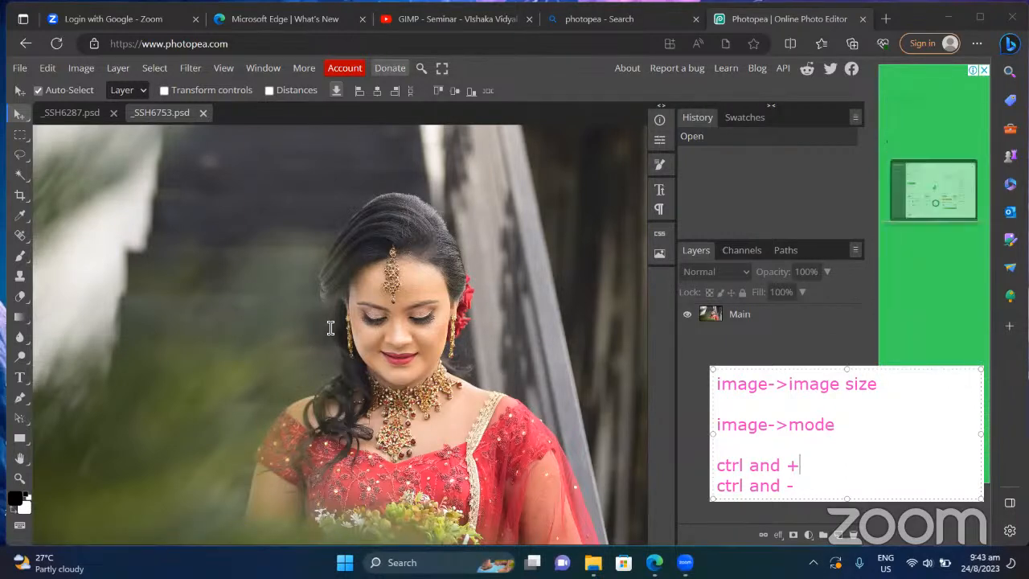
left_click(810, 328)
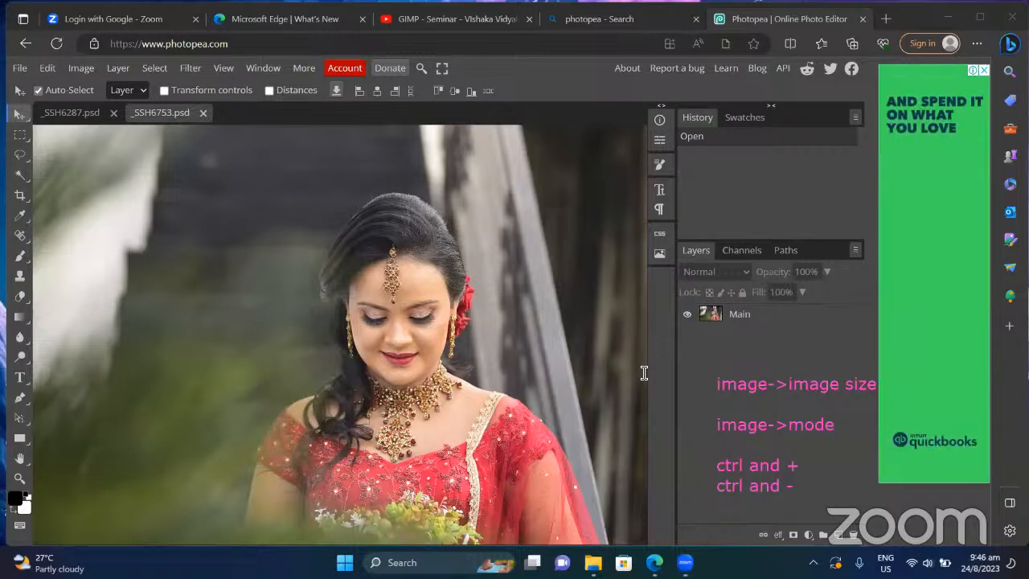
Step: Discard a stray text box, then zoom three levels into the bride's eye until pixels show
left_click(426, 278)
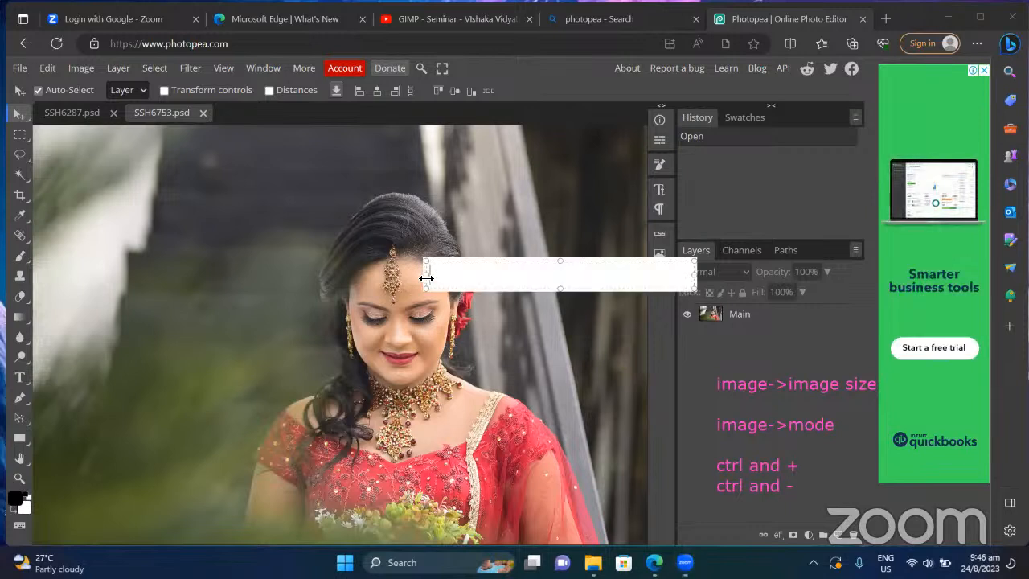
left_click(338, 192)
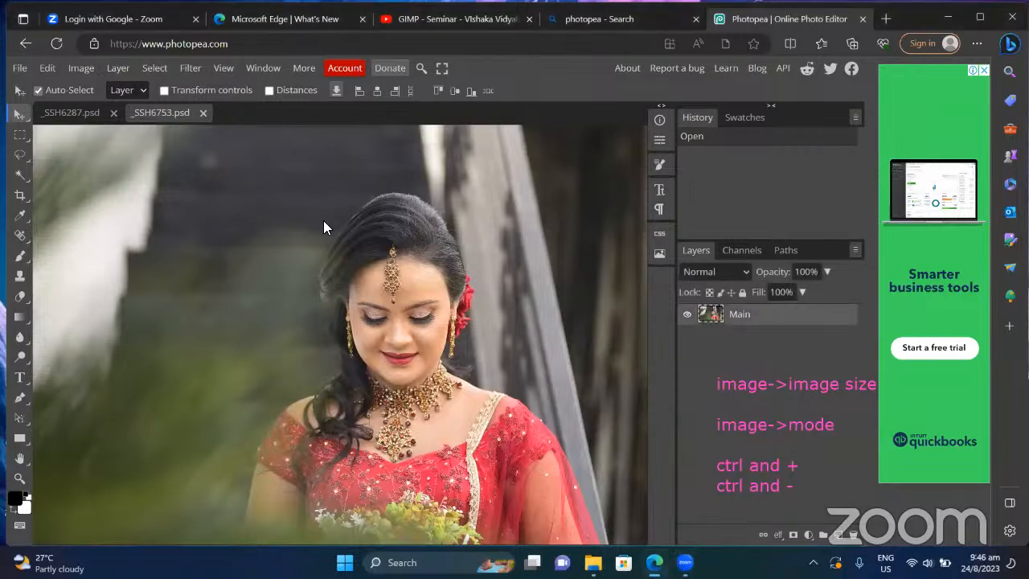
key("ctrl+plus")
key("ctrl+plus")
key("ctrl+plus")
key("ctrl+plus")
key("ctrl+plus")
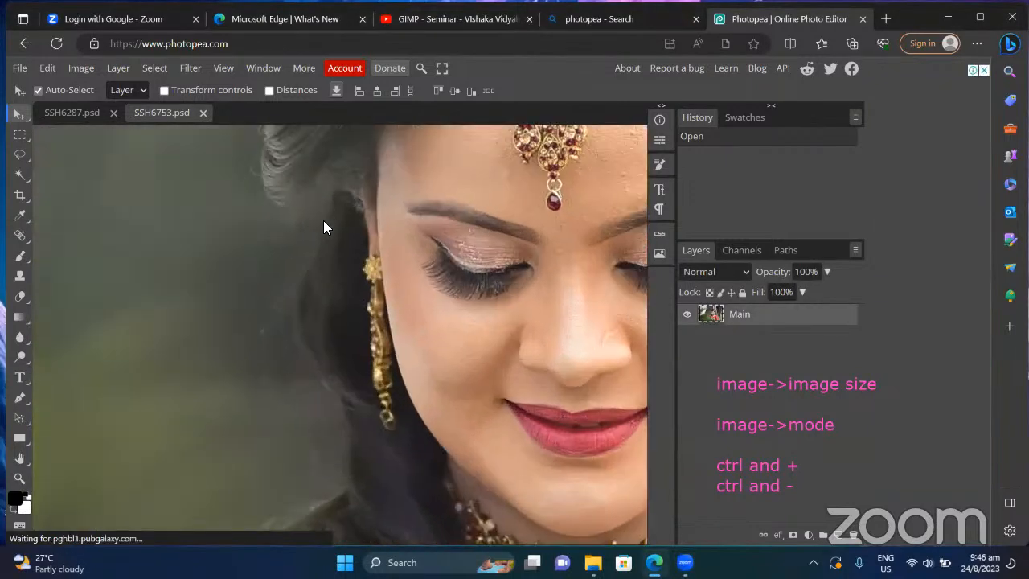
scroll(444, 291, "left", 6)
scroll(444, 291, "up", 2)
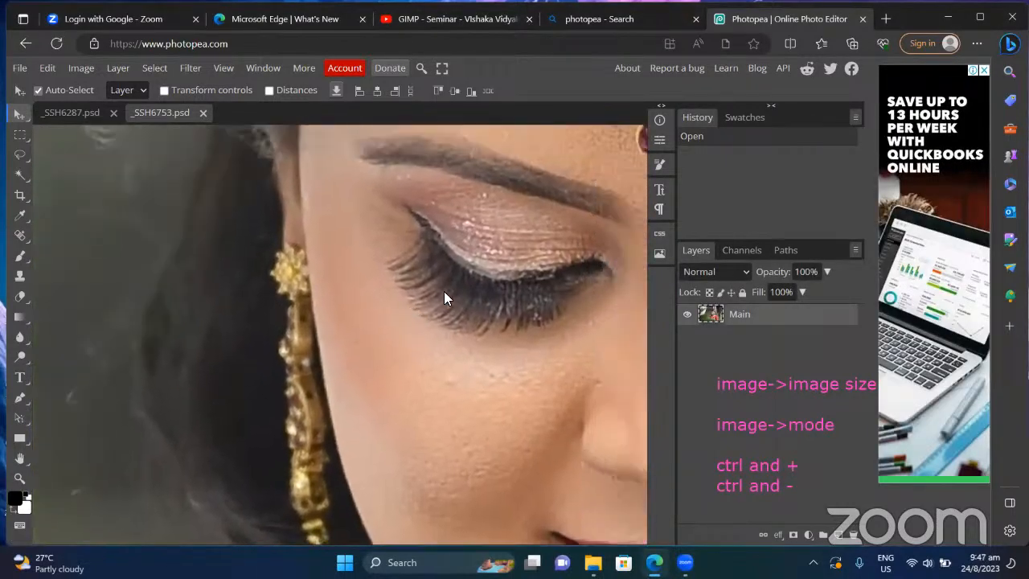
key("ctrl+plus")
key("ctrl+plus")
key("ctrl+plus")
key("ctrl+plus")
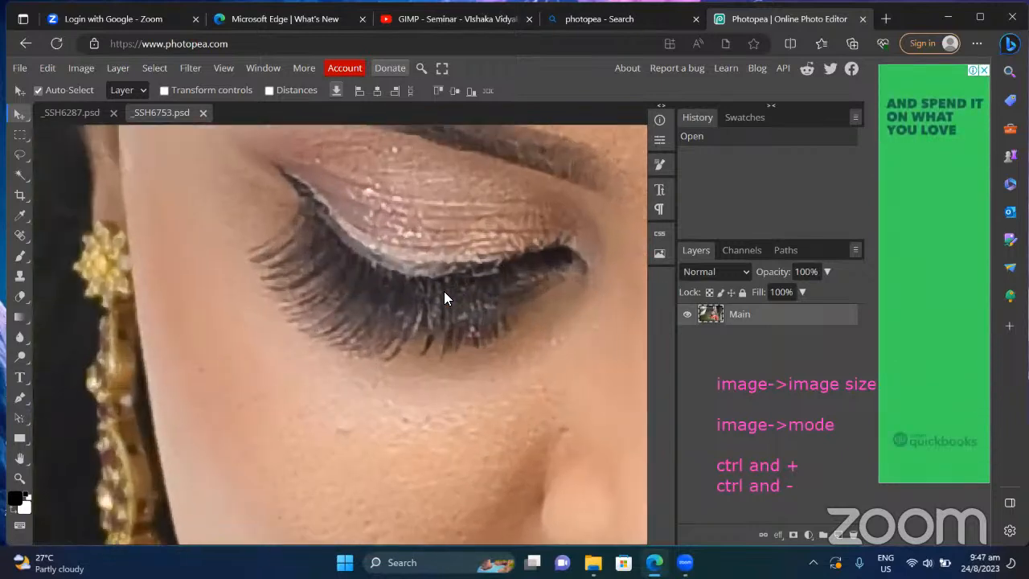
key("ctrl+plus")
key("ctrl+plus")
key("ctrl+plus")
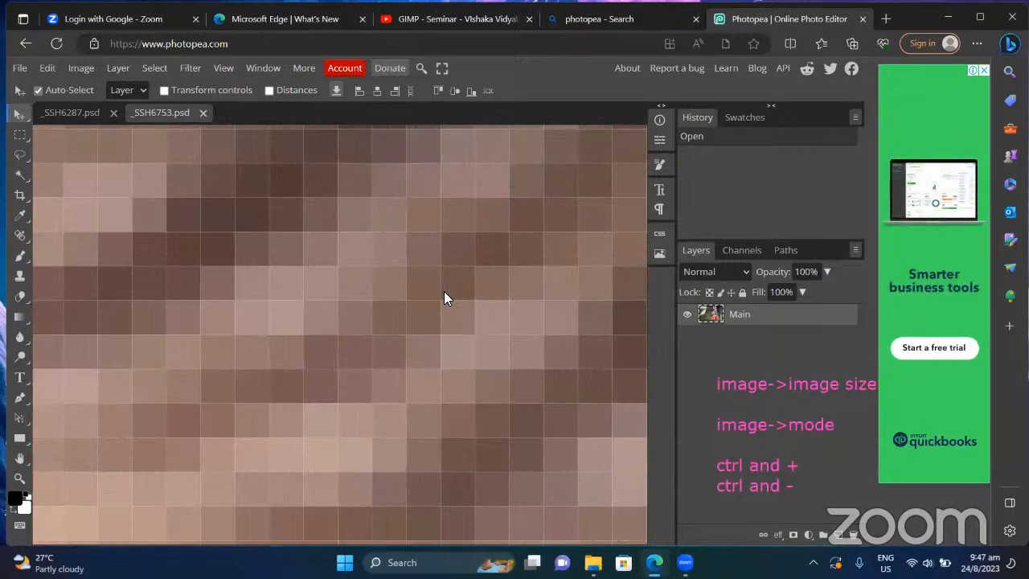
Step: Zoom back out two levels to a close view of the bride's face
key("ctrl+minus")
key("ctrl+minus")
key("ctrl+minus")
key("ctrl+minus")
key("ctrl+minus")
key("ctrl+minus")
key("ctrl+minus")
key("ctrl+minus")
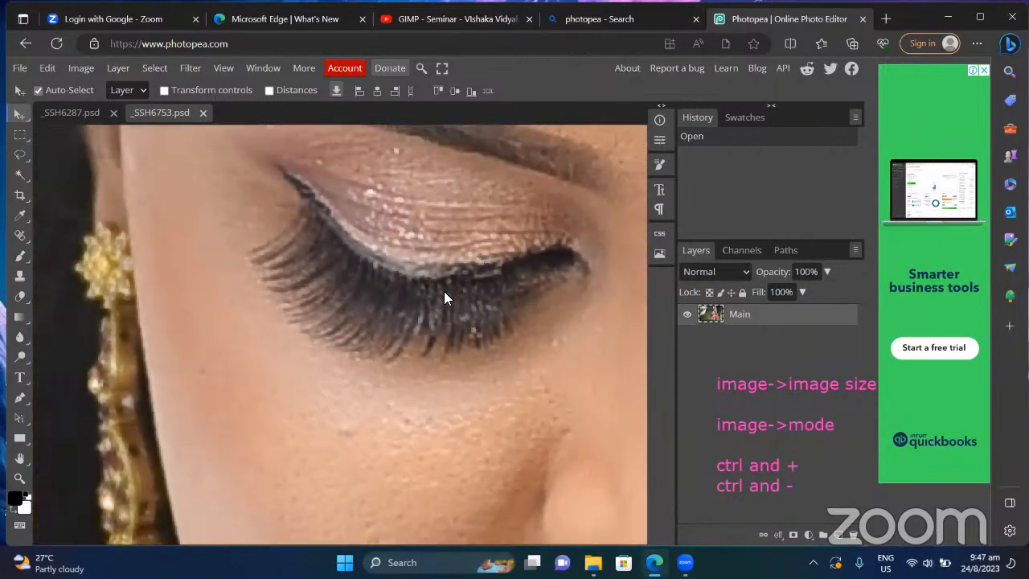
key("ctrl+minus")
key("ctrl+minus")
key("ctrl+minus")
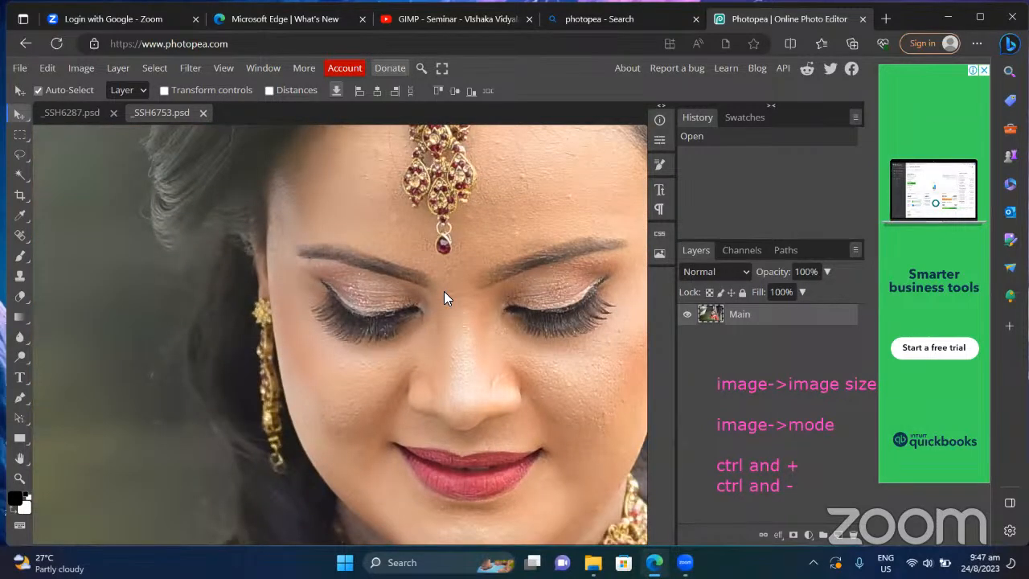
scroll(444, 297, "right", 1)
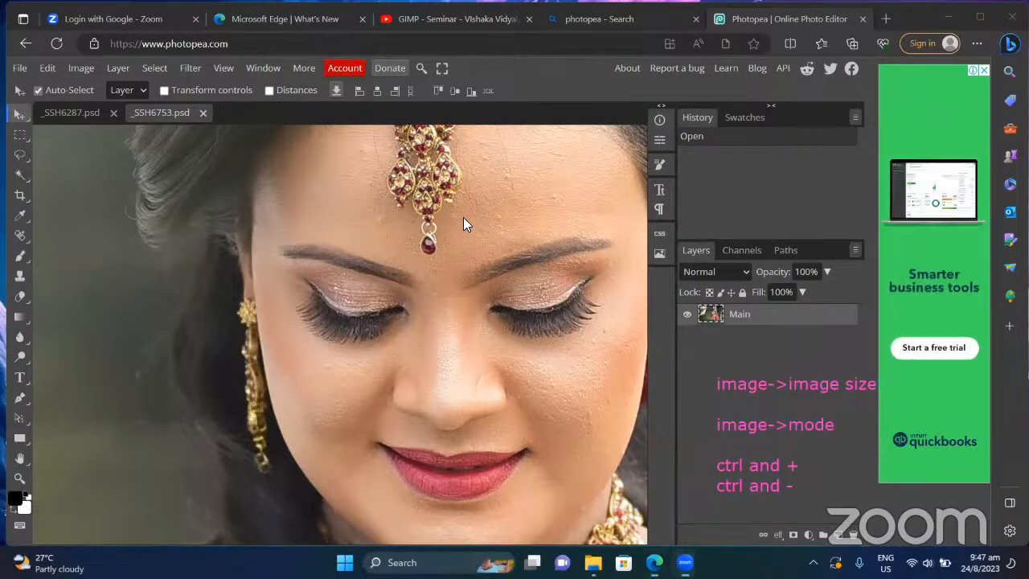
Step: Zoom out one more level with Ctrl+minus to frame the bride's face and necklace
key("ctrl+minus")
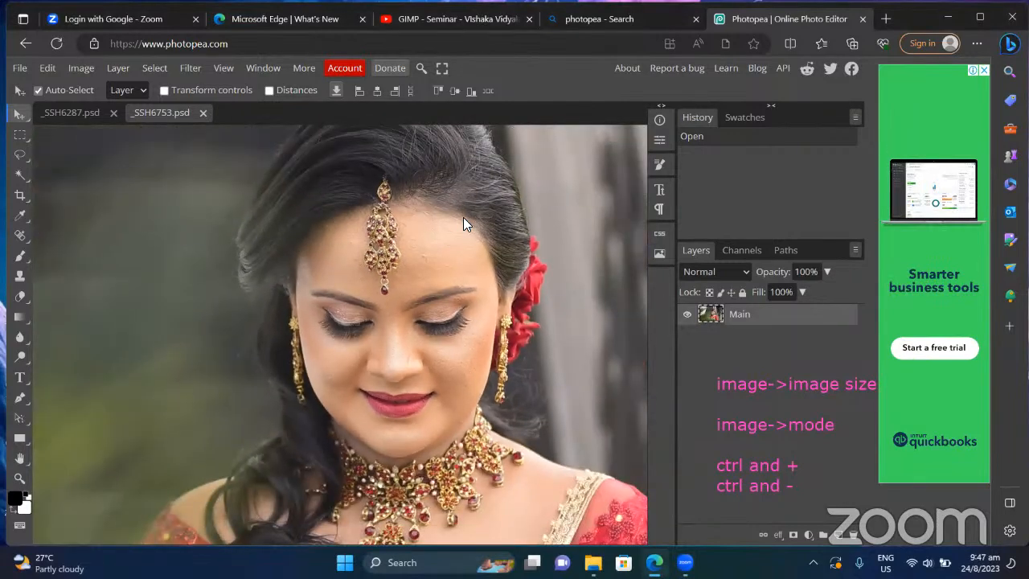
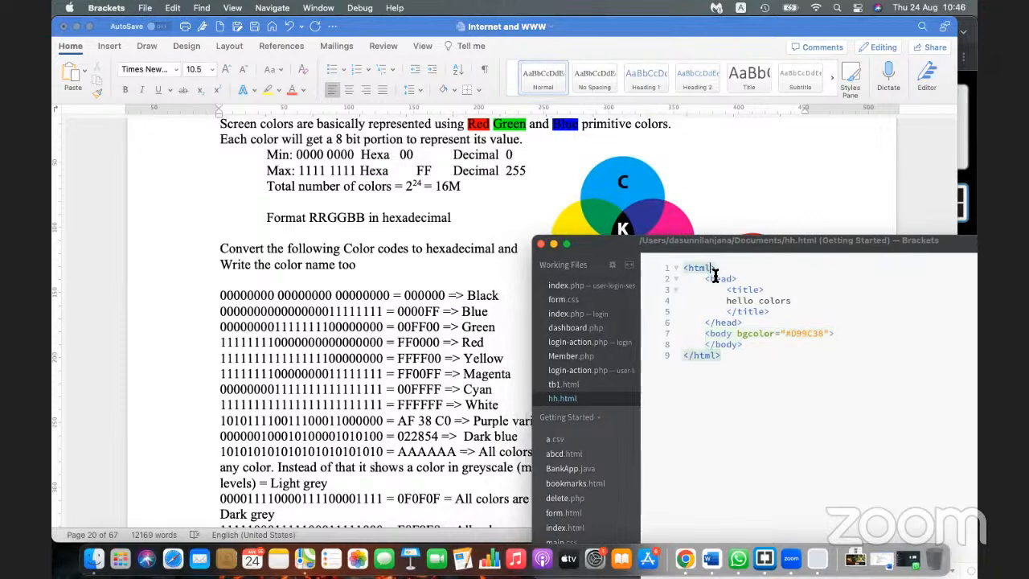
Step: In Brackets, replace the body bgcolor value D99C38 with FF0000 in hh.html
left_click(718, 279)
left_click(761, 290)
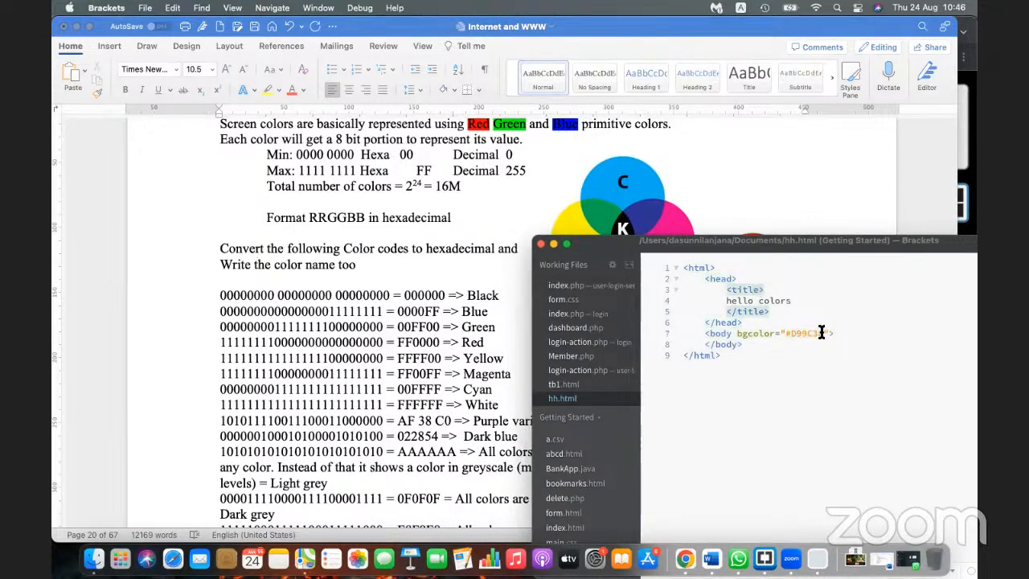
left_click_drag(822, 333, 789, 334)
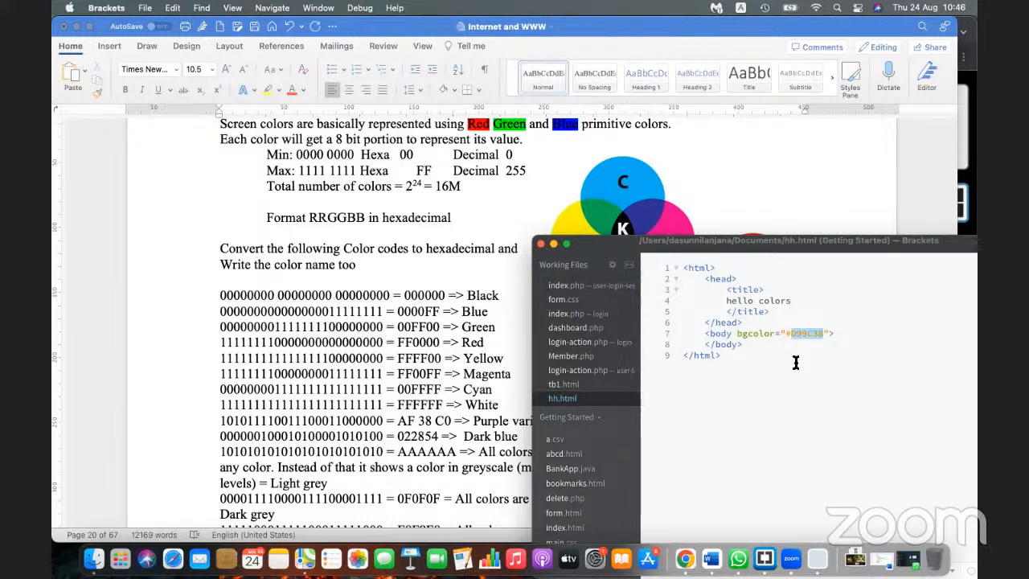
type("F")
type("F000")
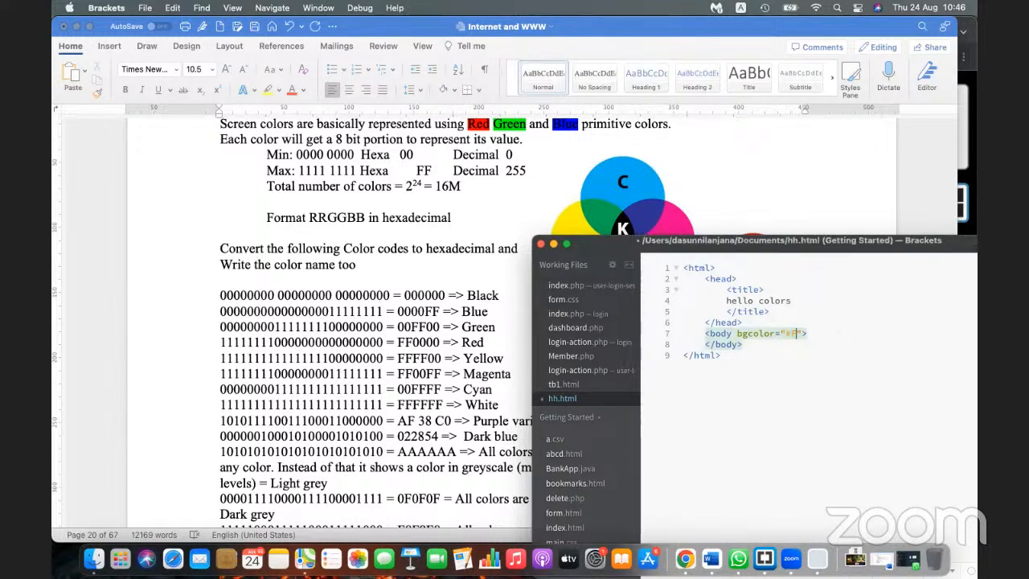
type("0")
Step: Open hh.html from the Documents folder in Chrome, still showing the orange page
left_click(94, 561)
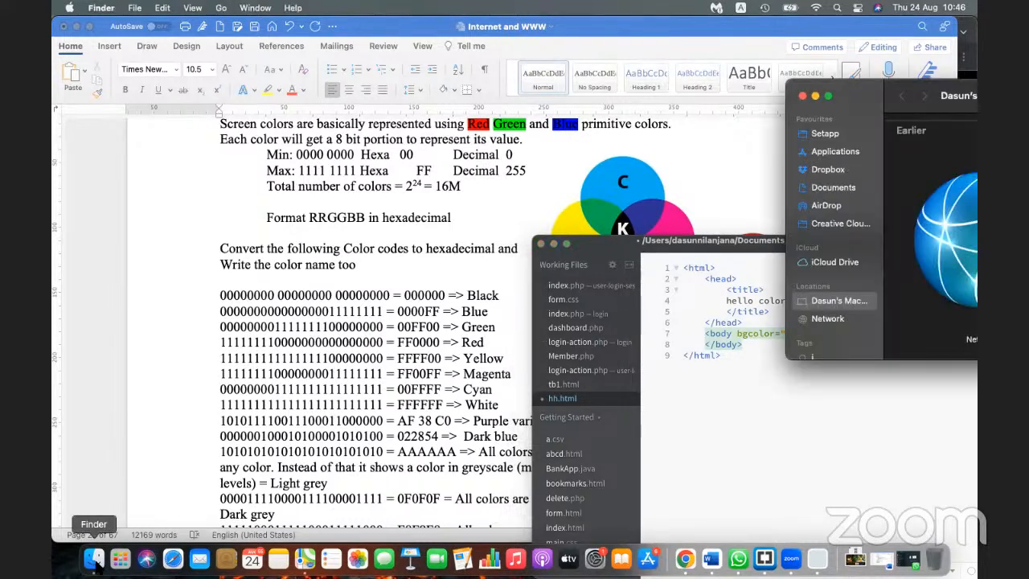
left_click(834, 190)
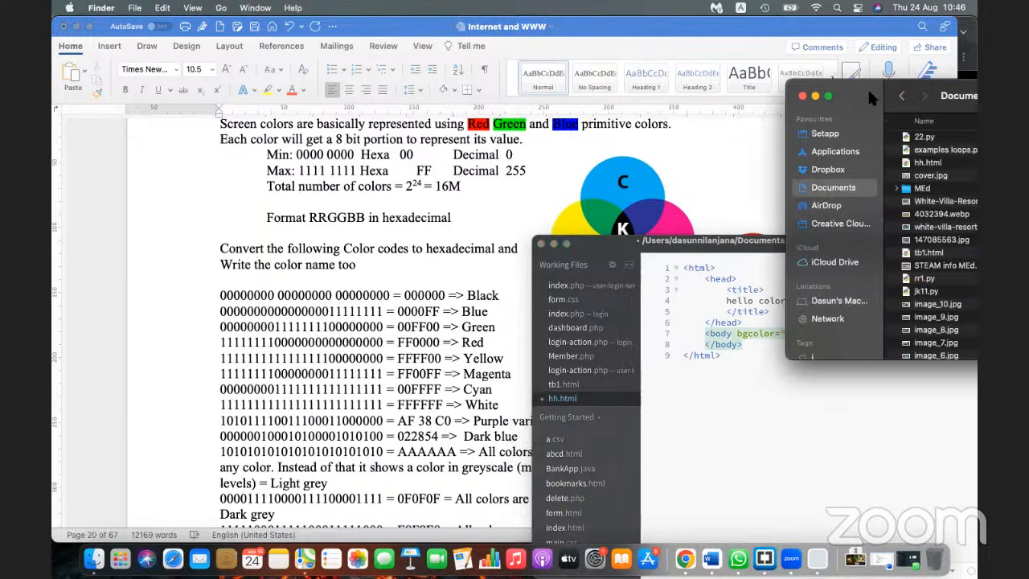
left_click_drag(868, 97, 604, 173)
left_click(668, 240)
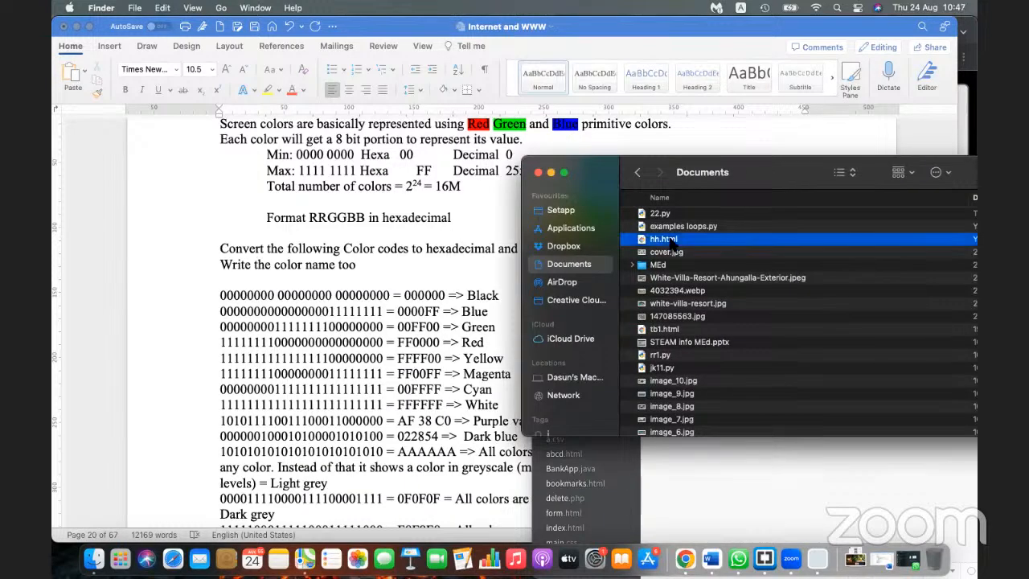
double_click(668, 239)
key("super+Tab")
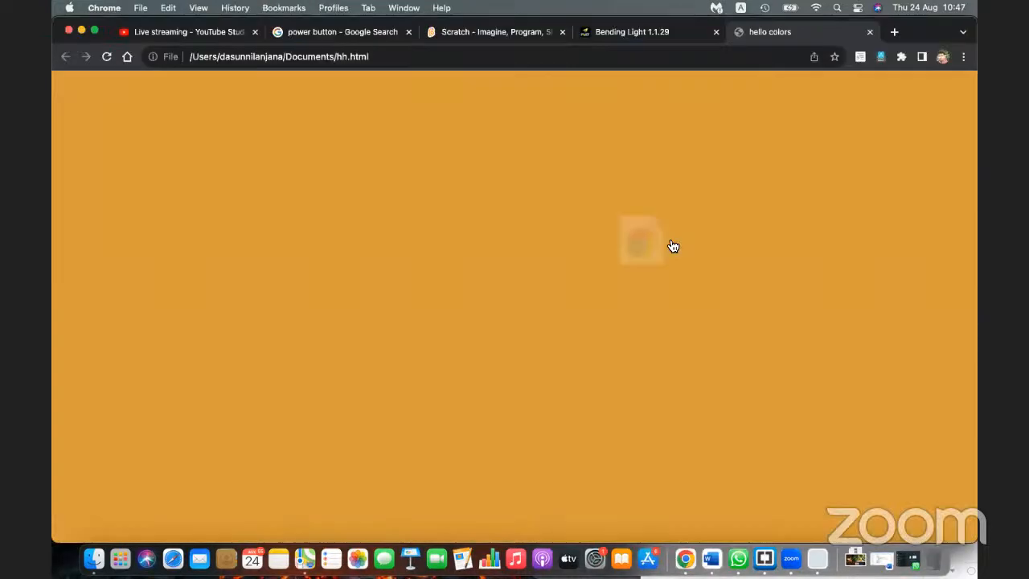
Step: Set the bgcolor to #FF0000, save, and reload Chrome to show red
key("super+Tab")
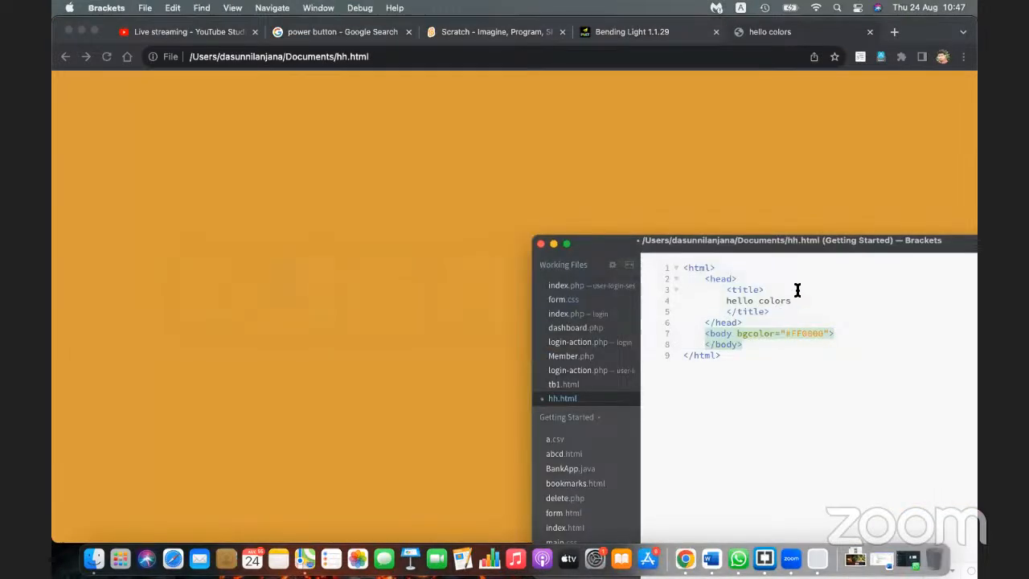
left_click(797, 334)
left_click_drag(792, 335, 801, 336)
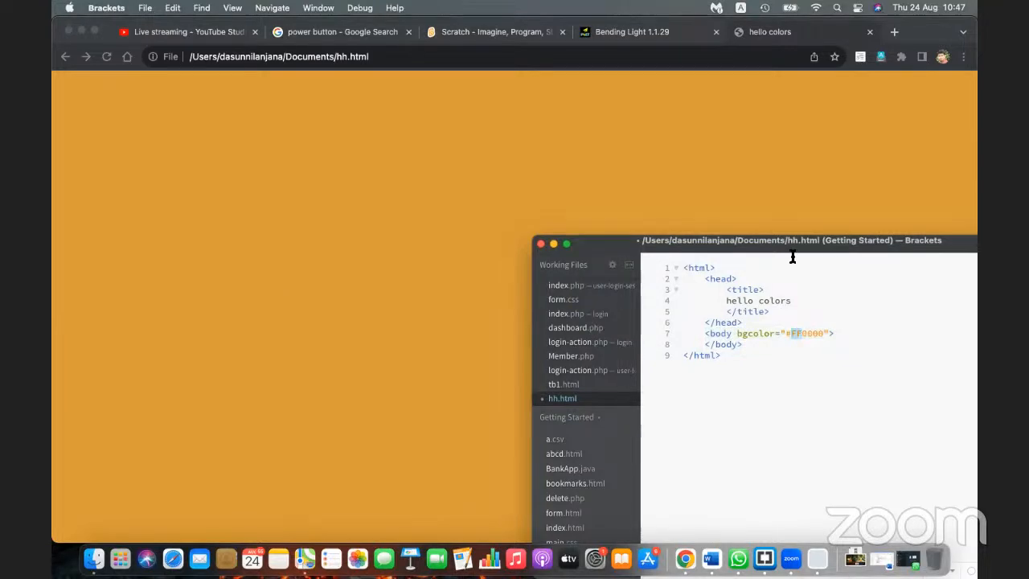
left_click(106, 56)
key("super+Tab")
left_click(822, 335)
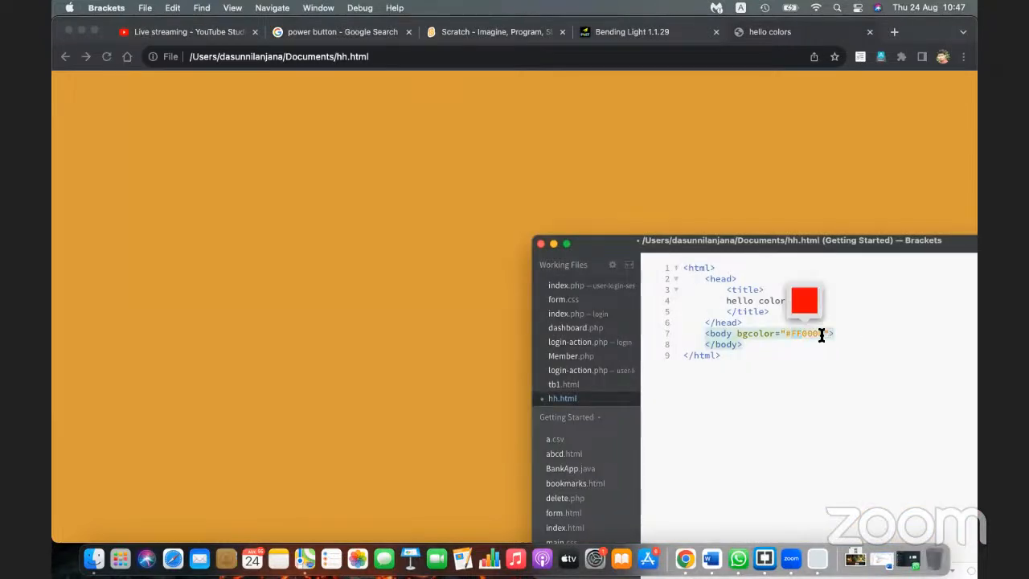
key("BackSpace")
key("BackSpace")
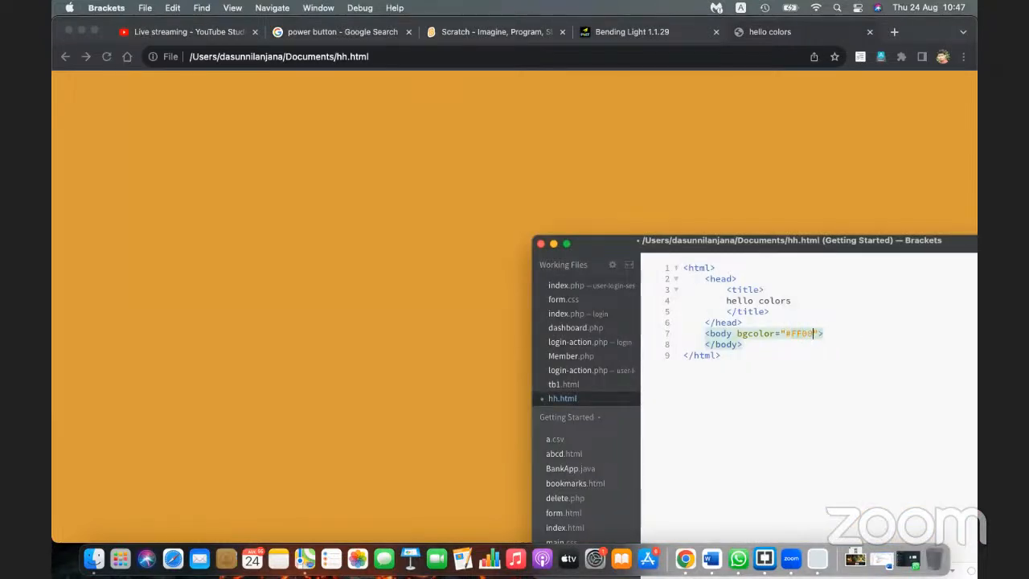
type("00")
key("super+s")
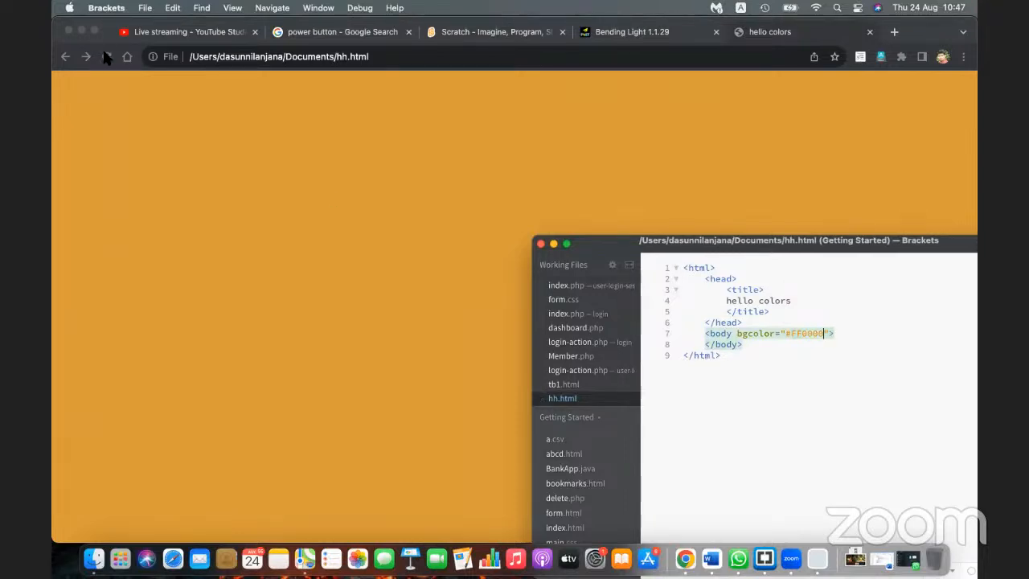
left_click(106, 57)
Step: Change the bgcolor to #FF00FF, save, and reload to show magenta
key("super+Tab")
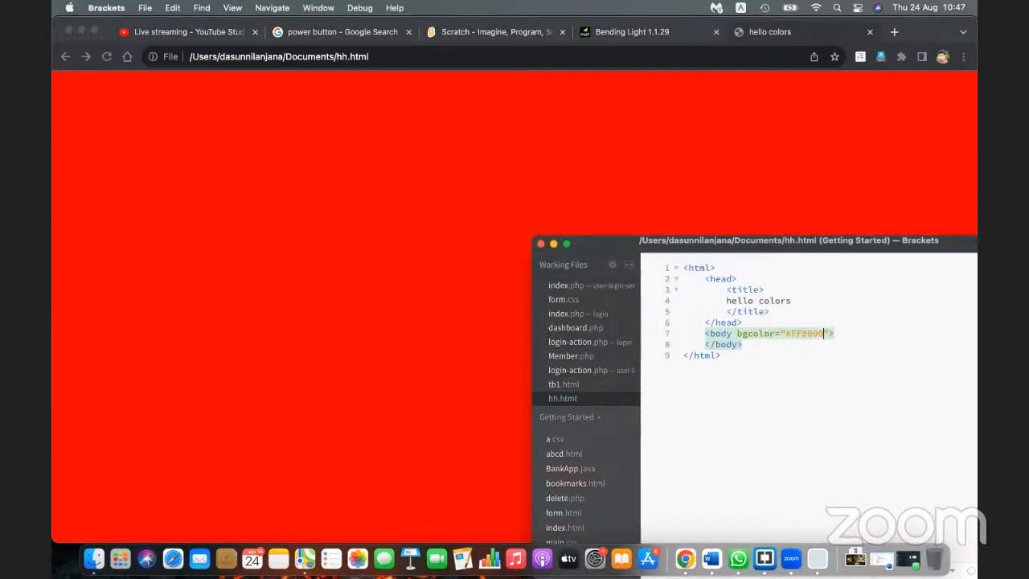
key("BackSpace")
key("BackSpace")
type("FF")
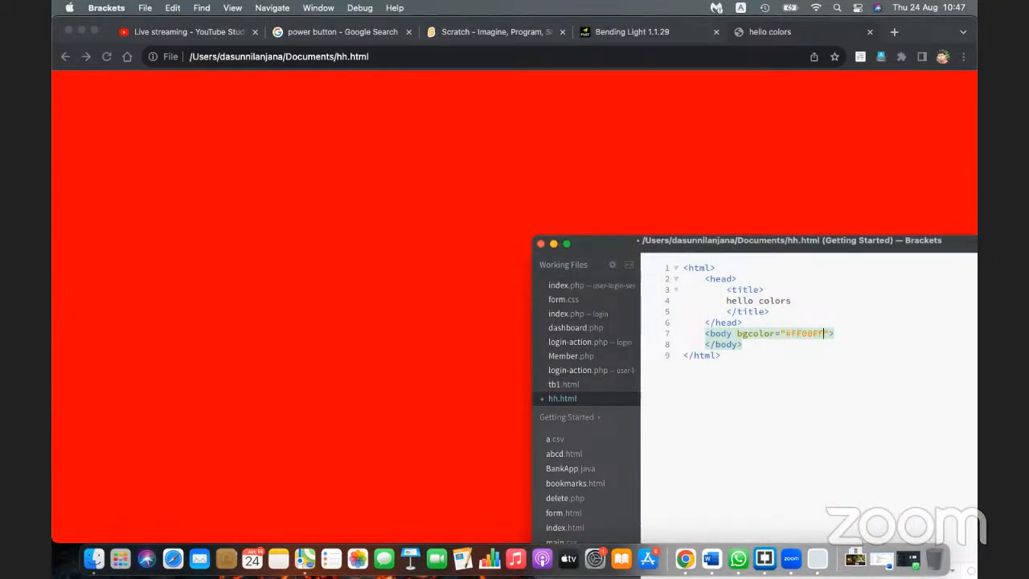
key("super+s")
left_click(107, 57)
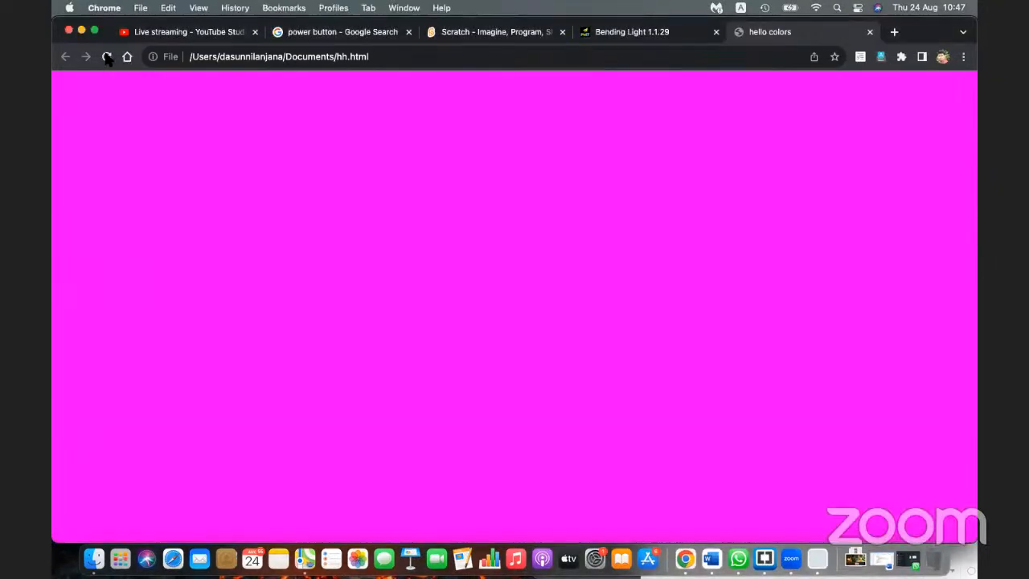
Step: Change the bgcolor to #FFFFFF, save, and reload to show white
key("super+Tab")
key("Left")
key("Left")
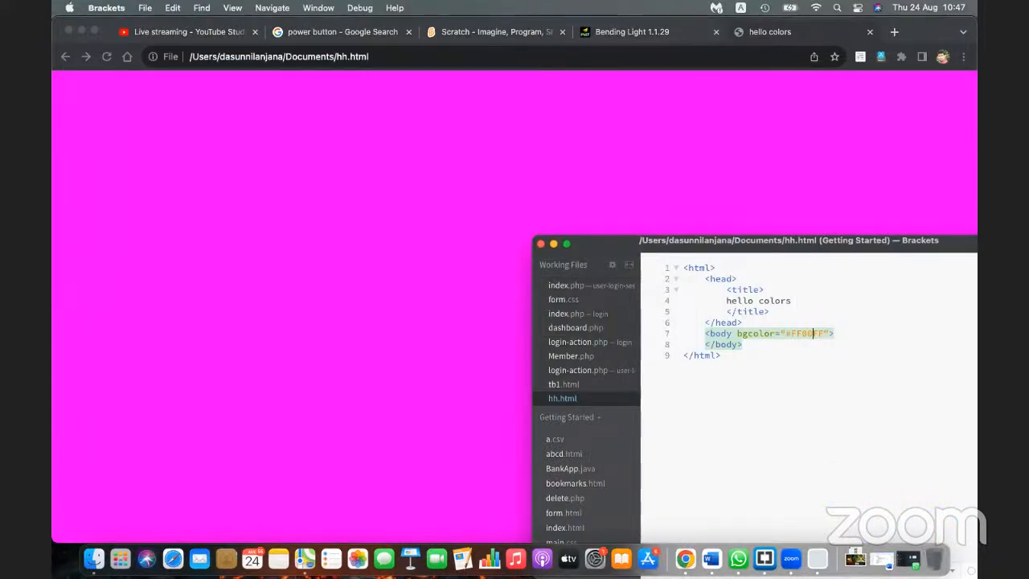
key("BackSpace")
key("BackSpace")
type("FF")
key("super+s")
left_click(107, 57)
Step: Change the bgcolor to #000000, save, and reload to show black
key("super+Tab")
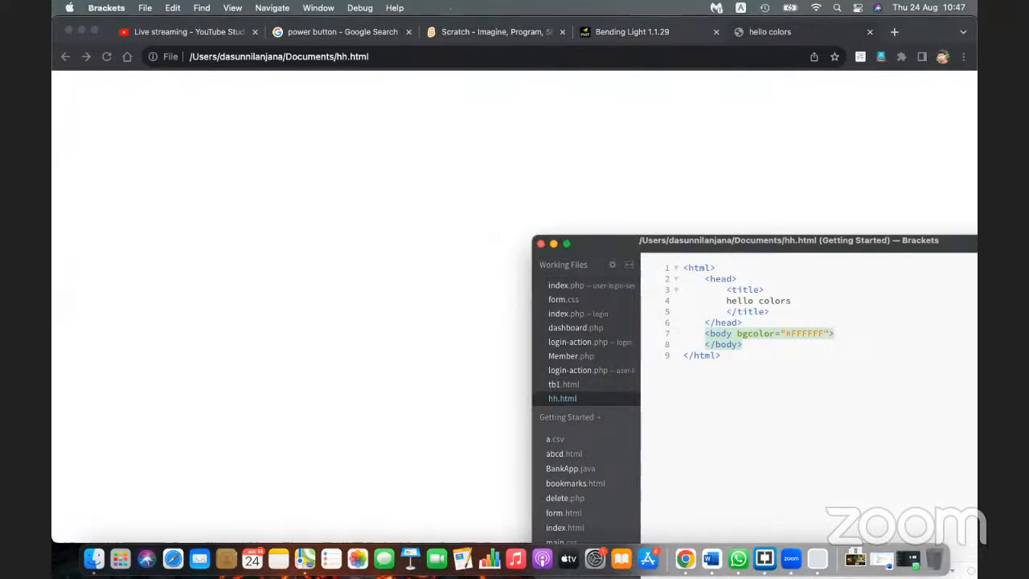
key("BackSpace")
key("BackSpace")
key("BackSpace")
key("BackSpace")
key("BackSpace")
key("BackSpace")
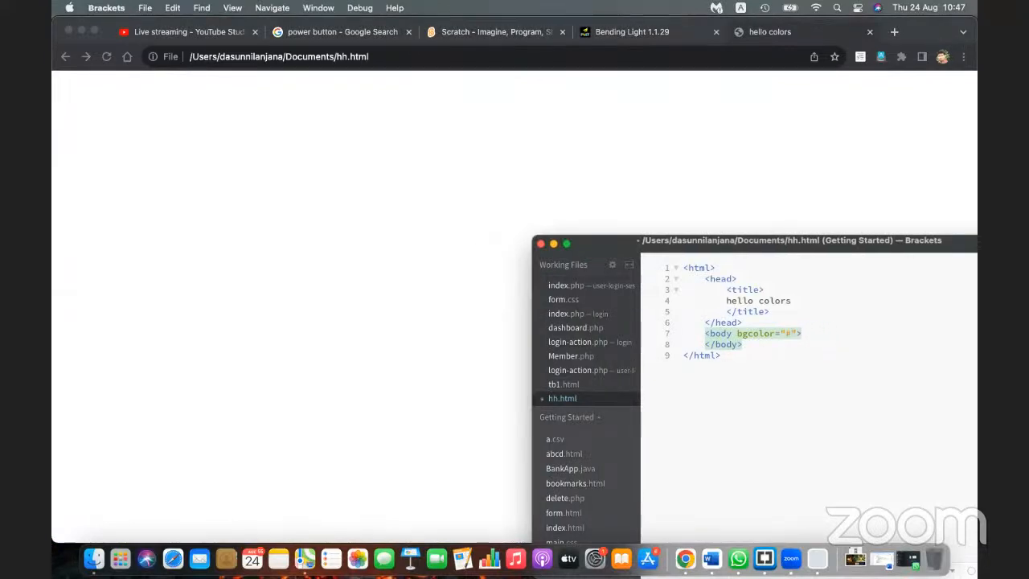
type("000000")
key("super+s")
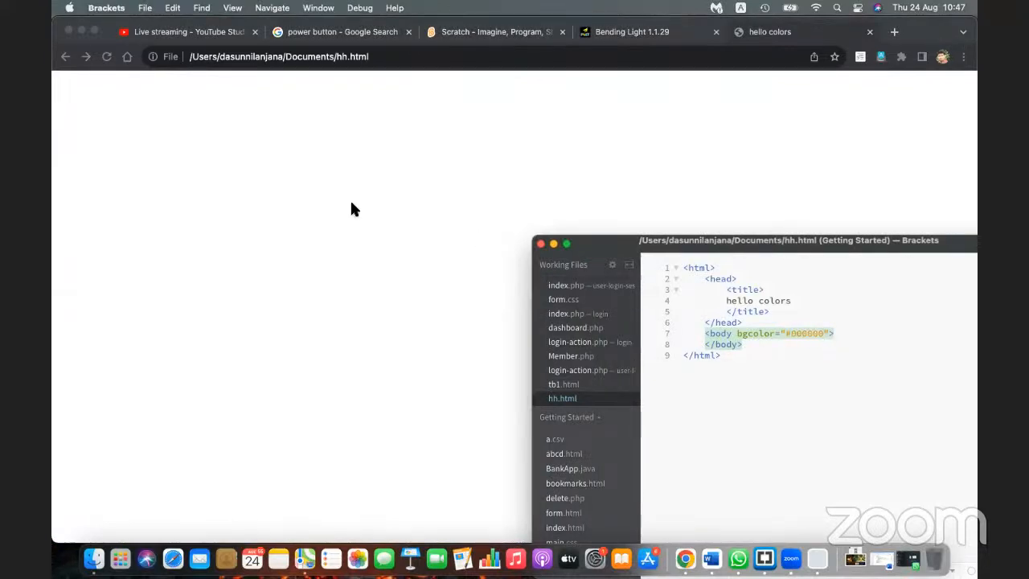
left_click(104, 58)
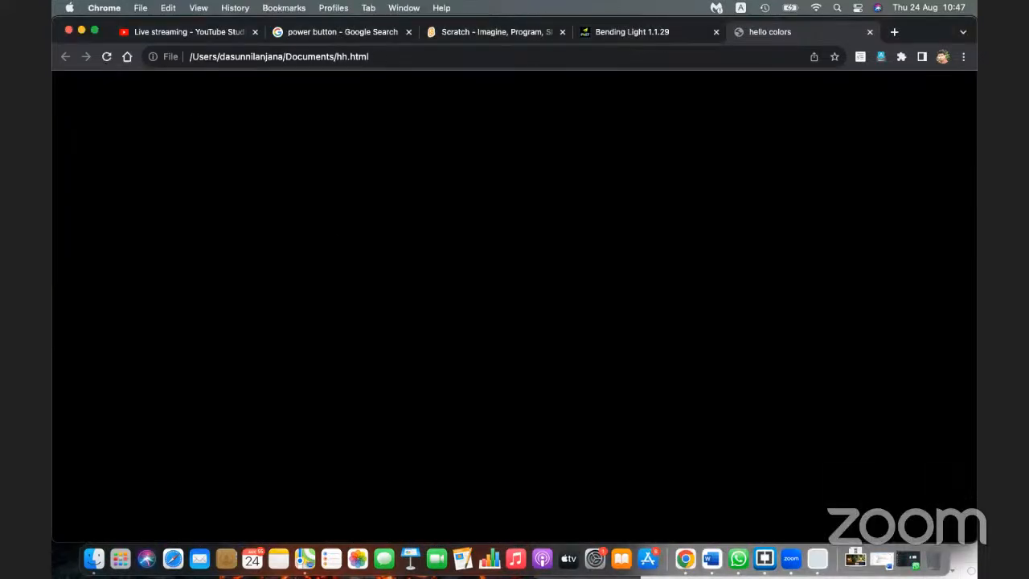
key("super+Tab")
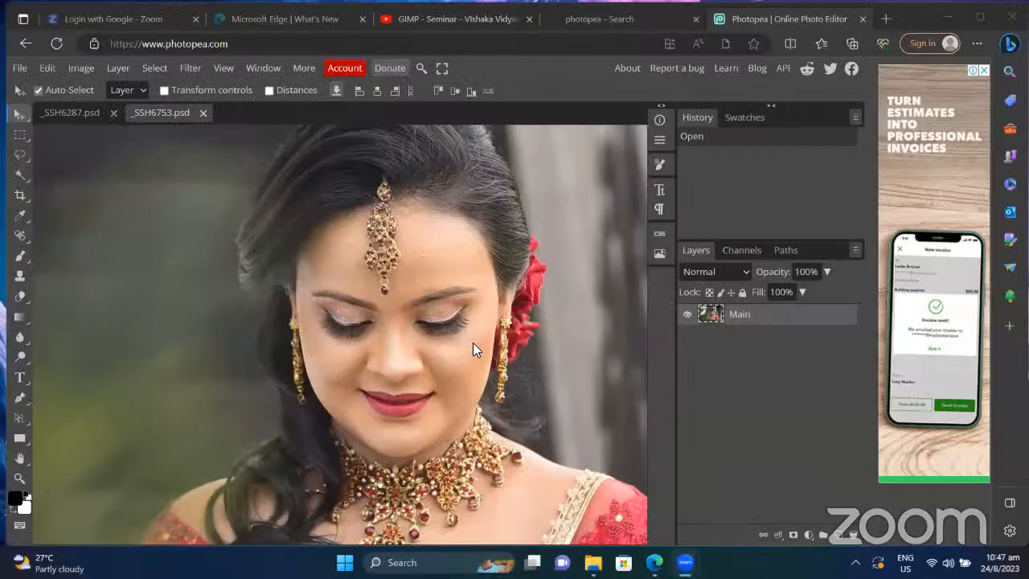
scroll(447, 299, "up", 5)
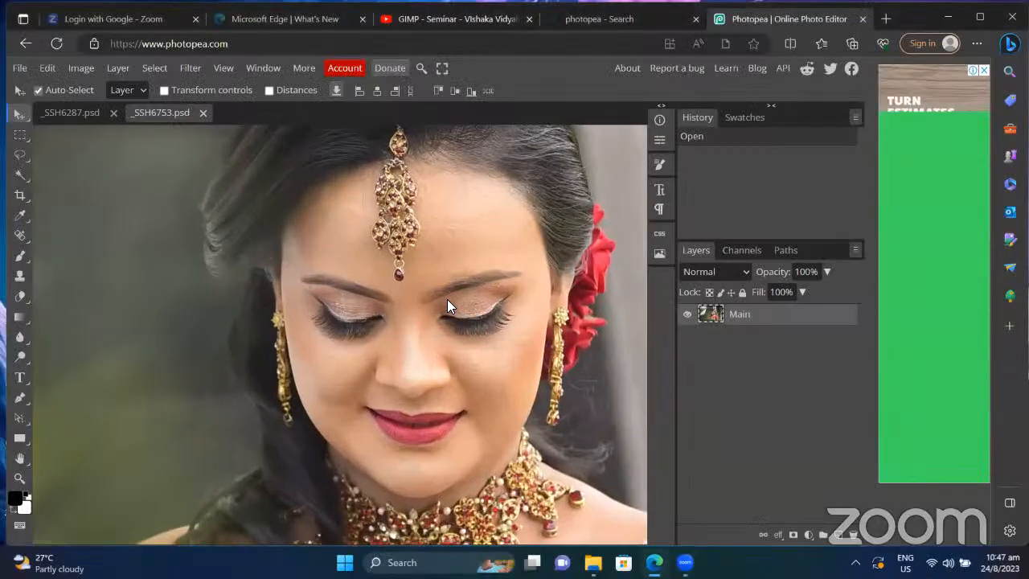
scroll(447, 299, "up", 3)
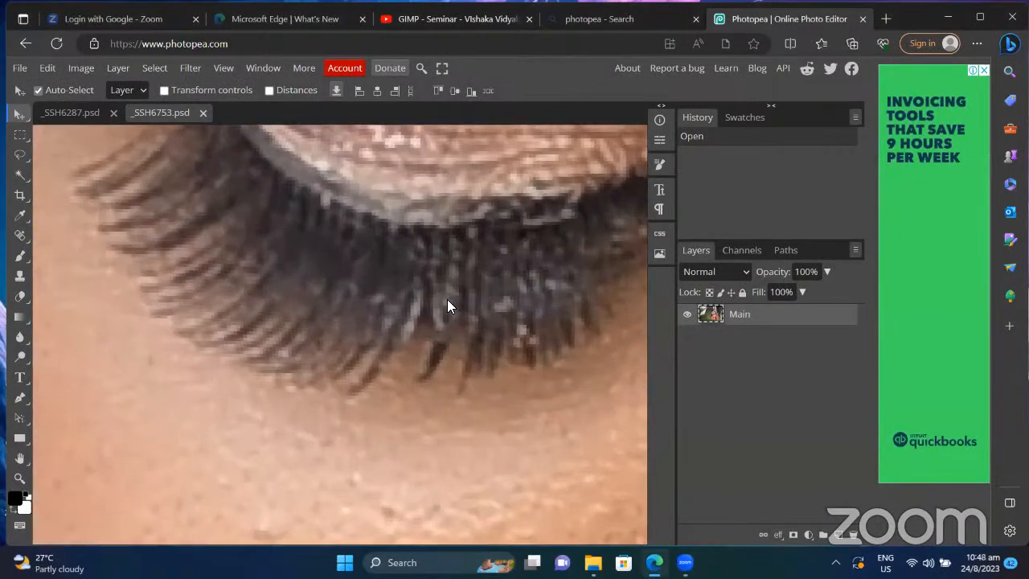
scroll(447, 299, "up", 2)
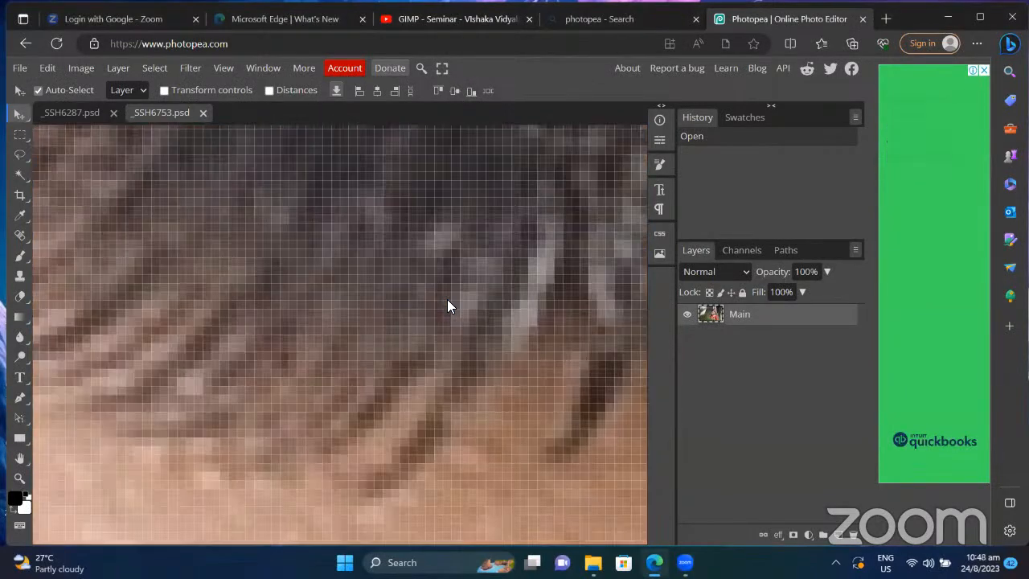
scroll(448, 299, "up", 2)
scroll(447, 306, "up", 4)
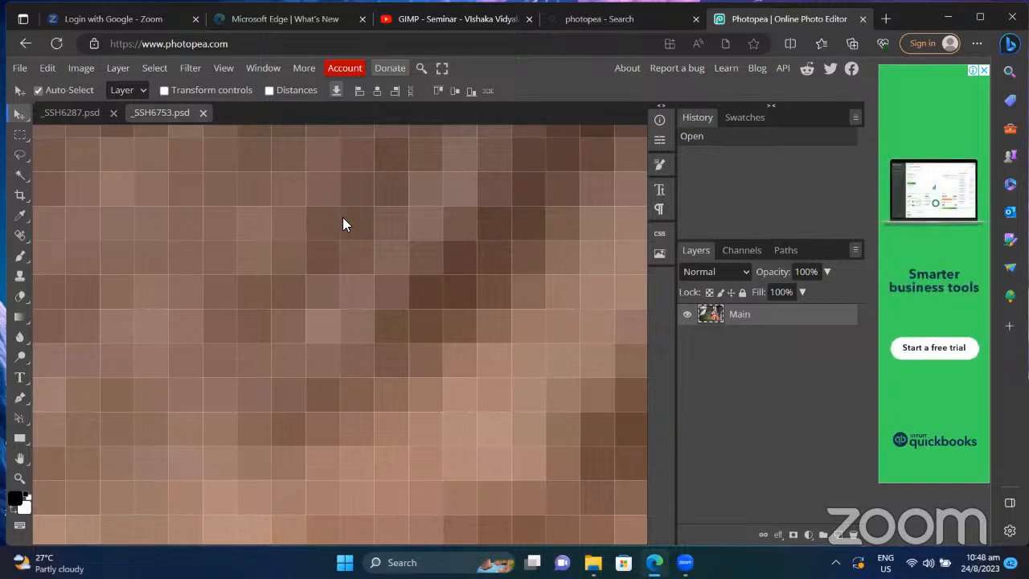
scroll(344, 218, "down", 4)
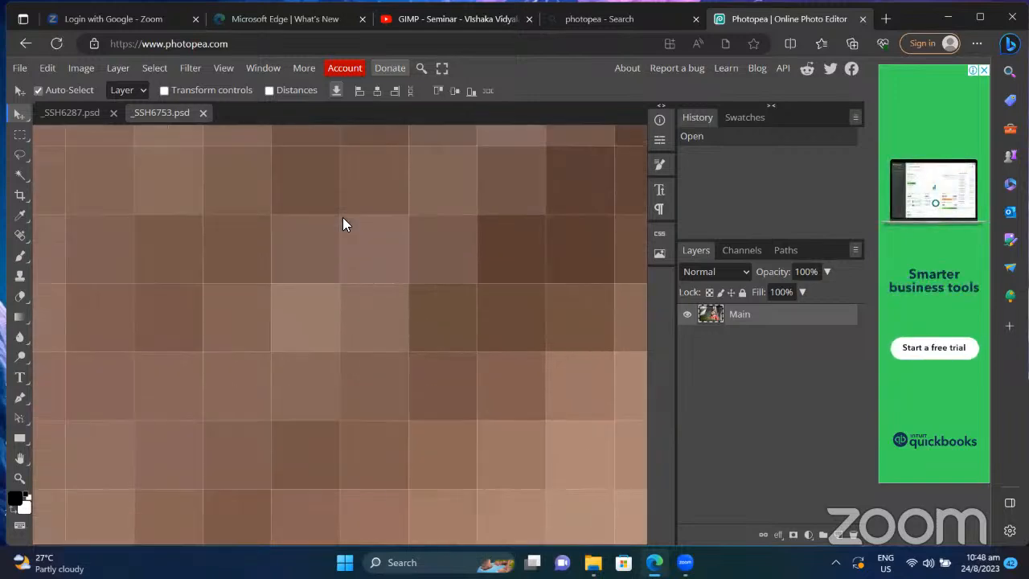
scroll(342, 224, "down", 5)
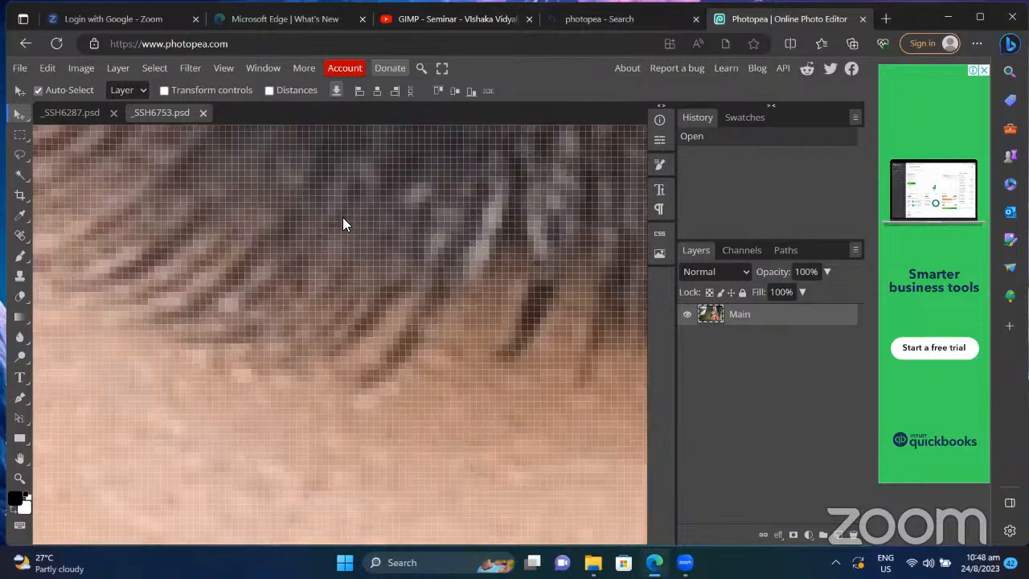
scroll(343, 218, "down", 3)
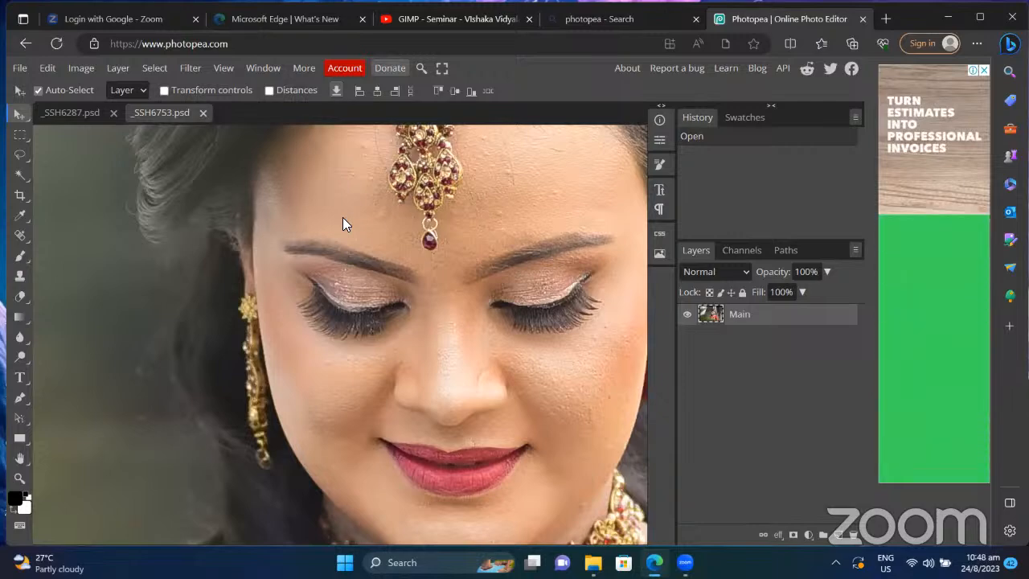
scroll(343, 223, "down", 2)
scroll(343, 223, "up", 8)
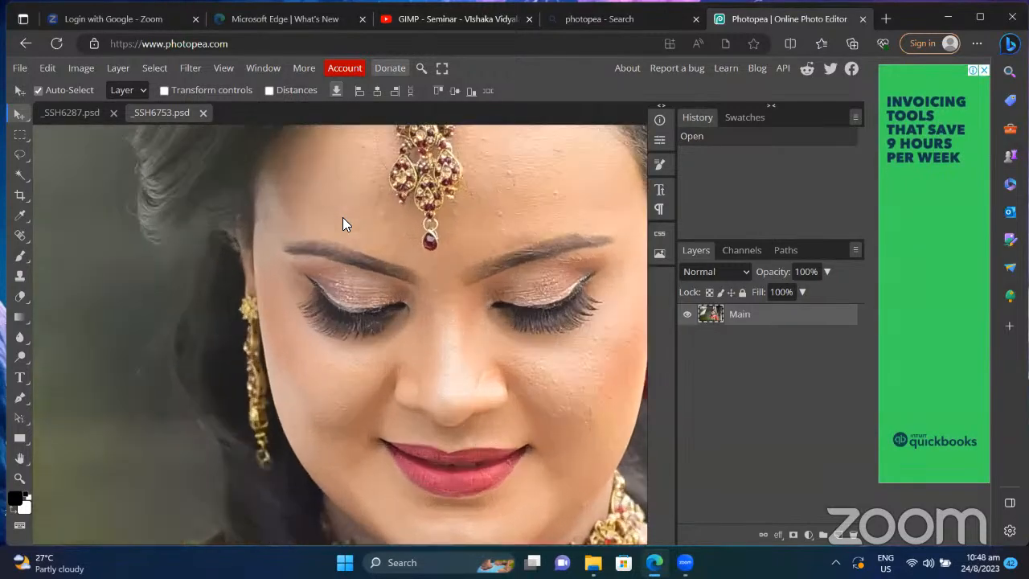
scroll(343, 224, "up", 3)
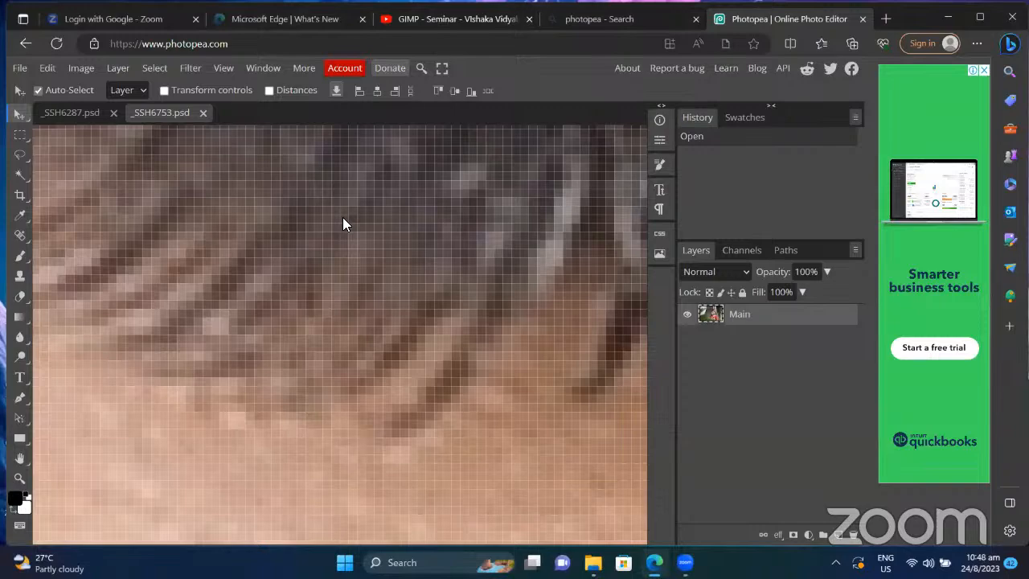
scroll(343, 224, "down", 3)
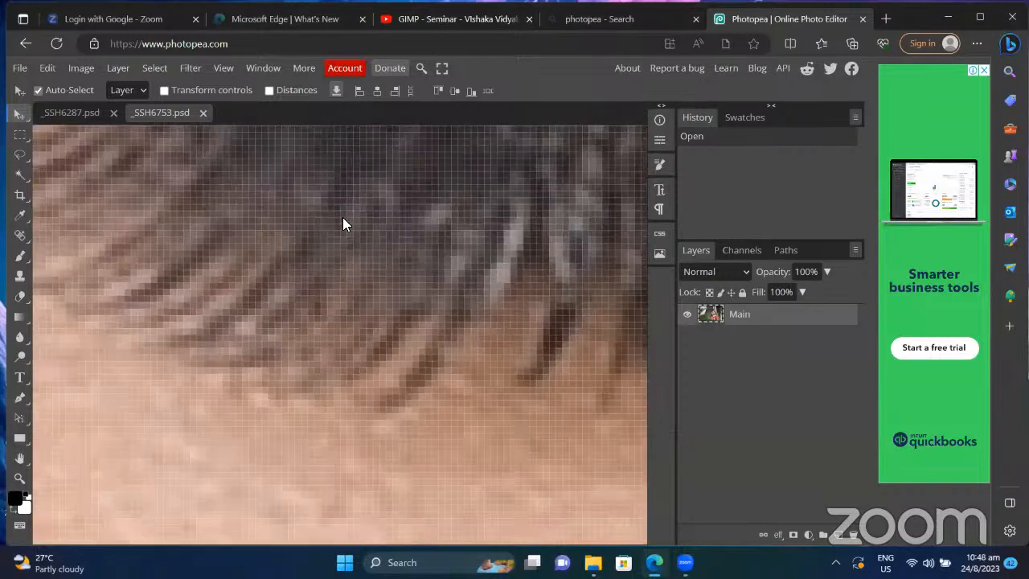
scroll(342, 224, "up", 8)
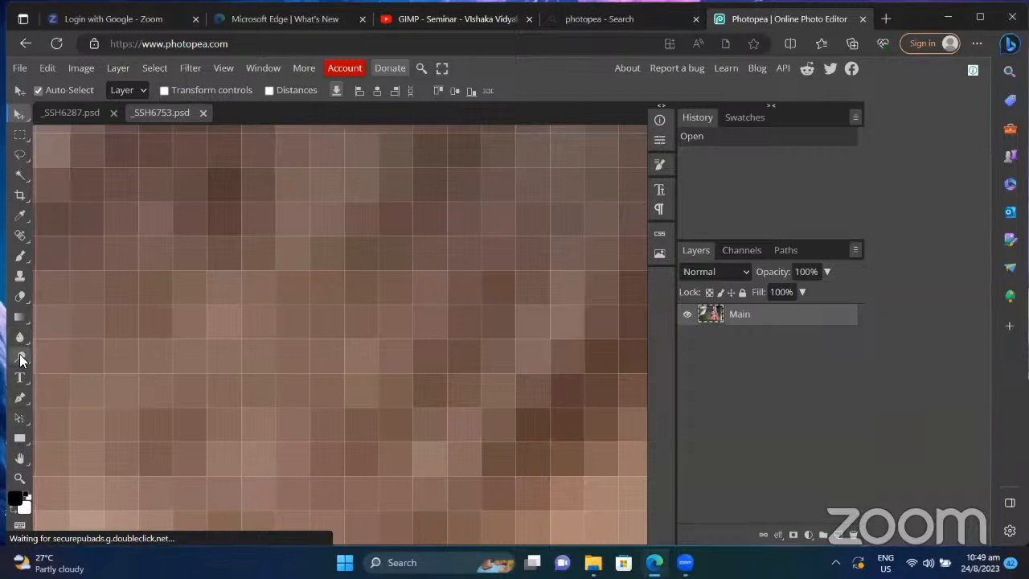
Step: With the Eyedropper, sample the #705649 brown skin pixel block as foreground
left_click(16, 218)
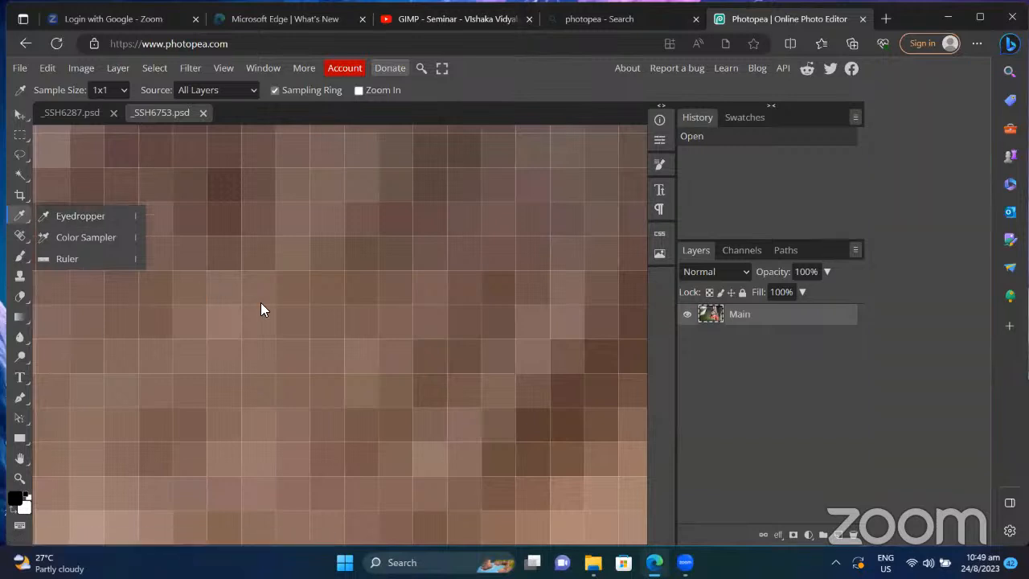
left_click(79, 215)
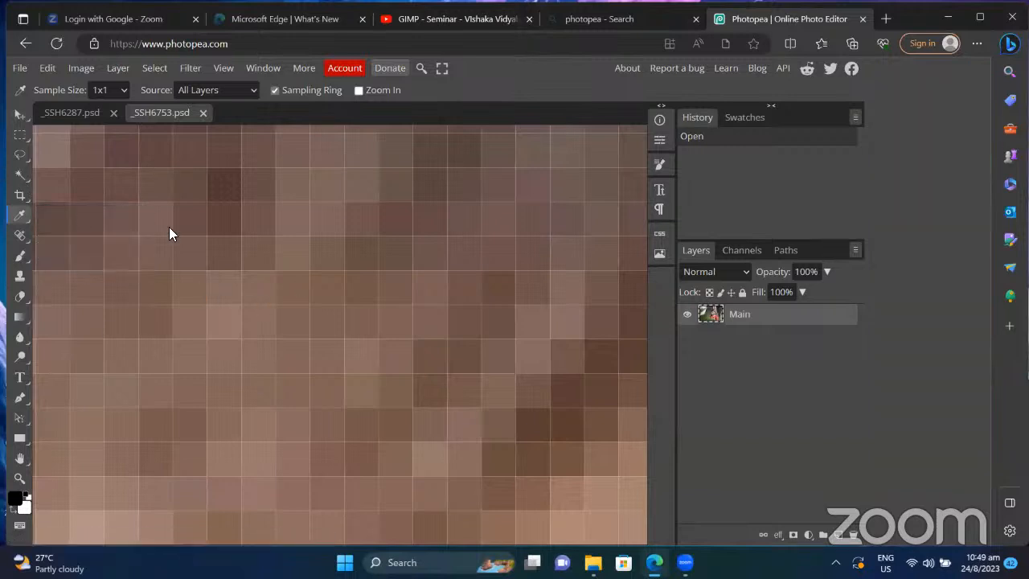
left_click(362, 292)
left_click(366, 284)
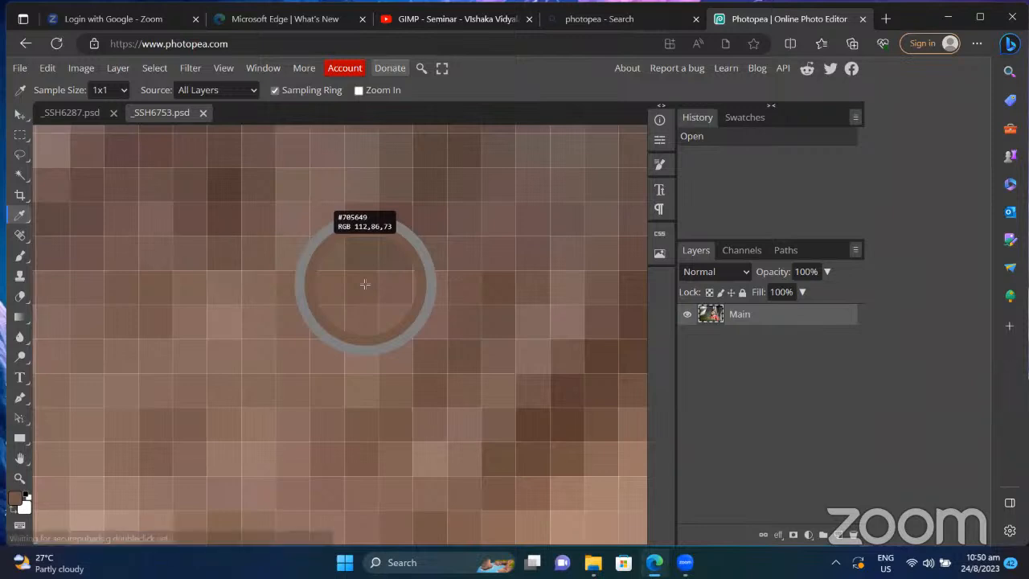
left_click(365, 284)
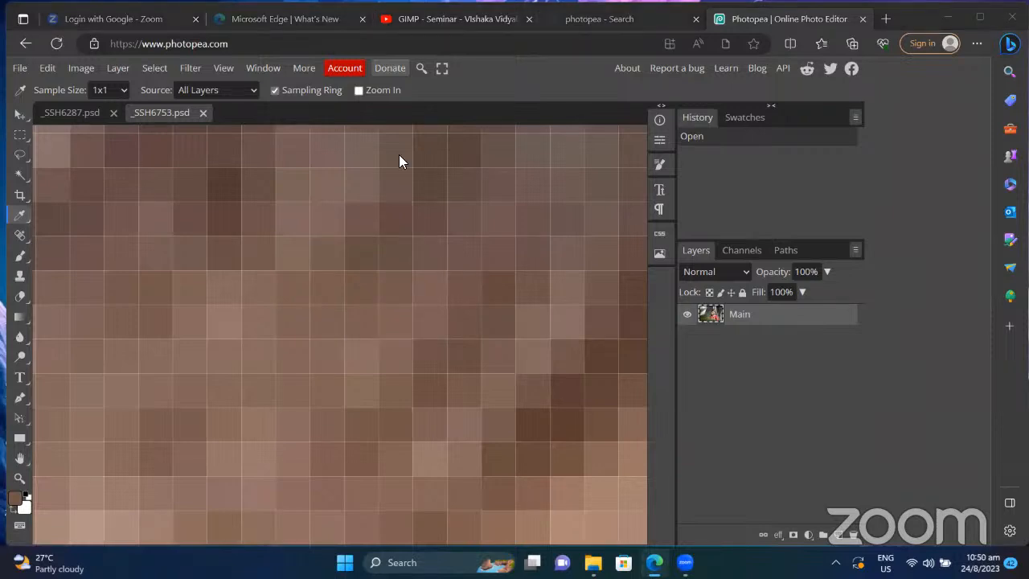
Step: Sample several other magnified pixel blocks, including lighter ones, across the portrait
scroll(365, 191, "down", 1)
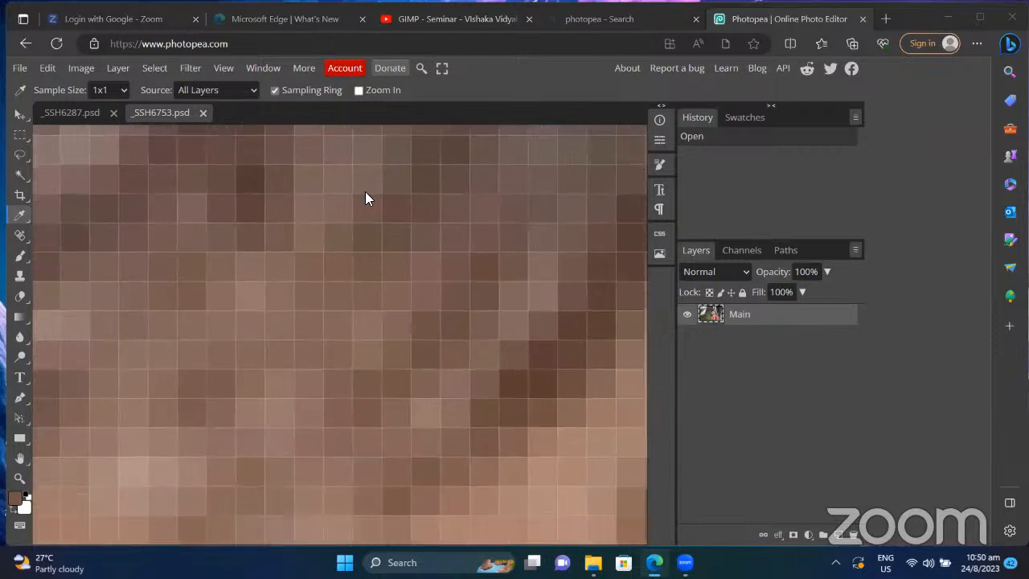
left_click(370, 265)
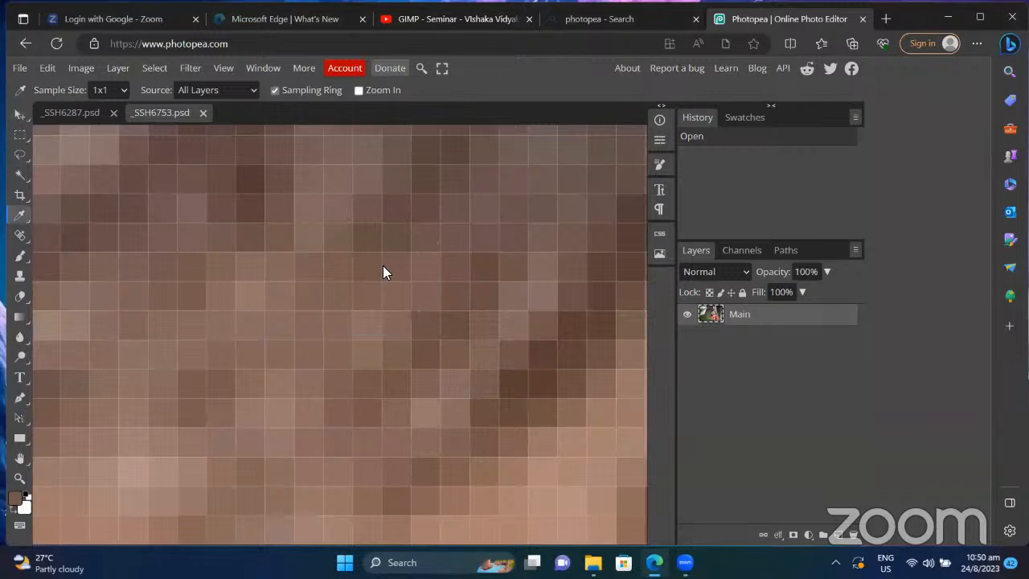
scroll(382, 272, "up", 1)
left_click(406, 266)
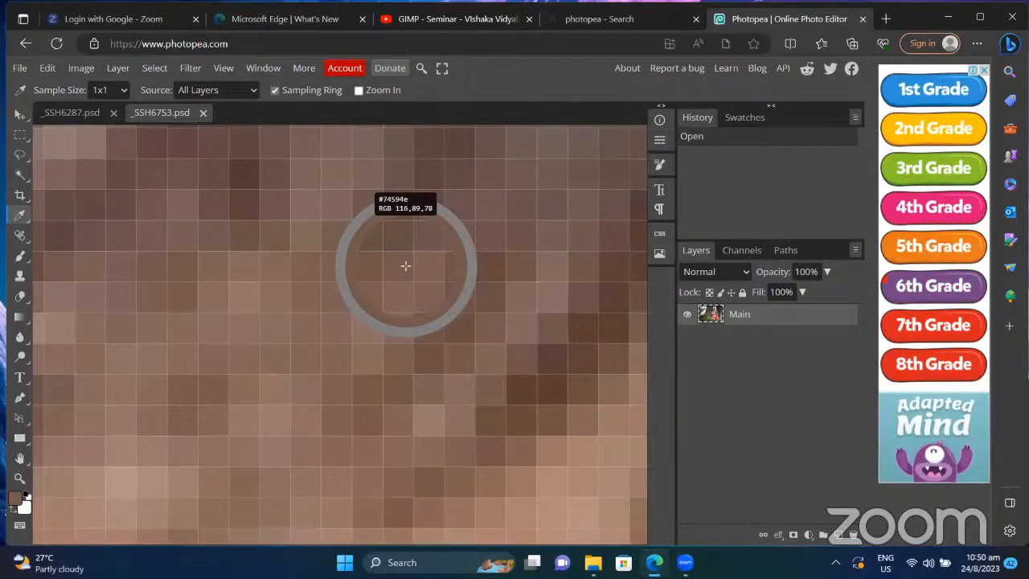
left_click_drag(406, 266, 426, 272)
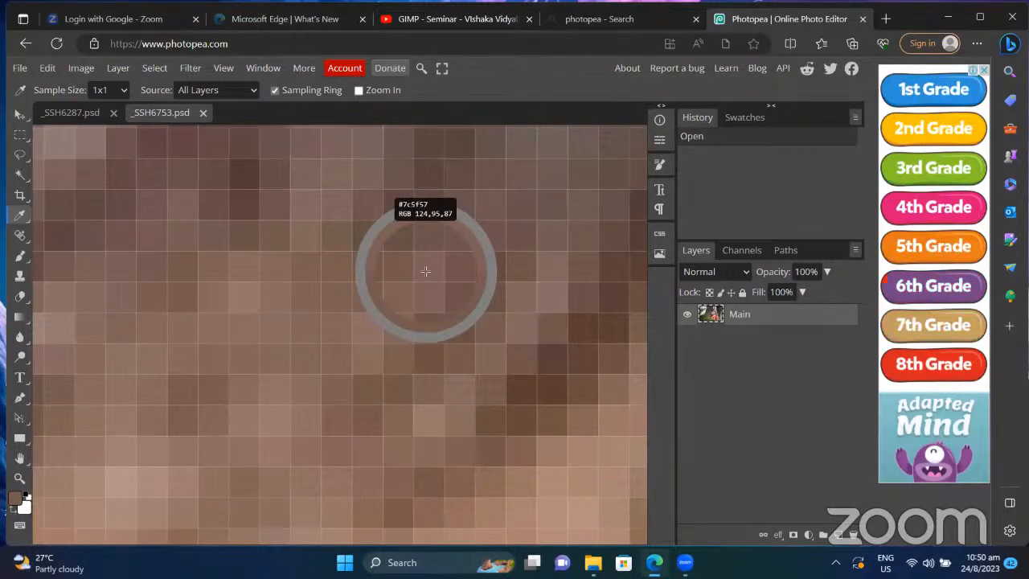
left_click(239, 298)
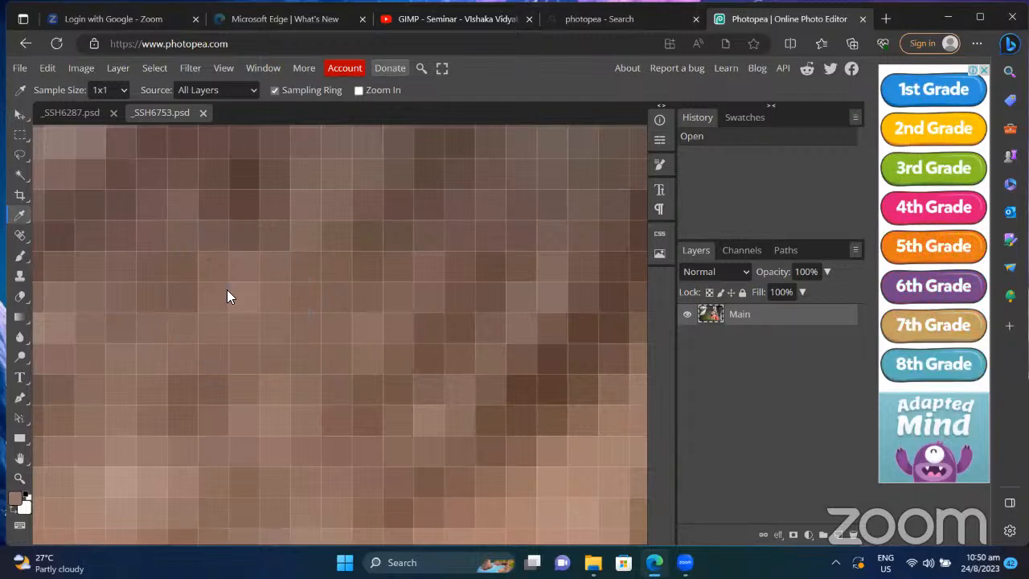
left_click(142, 204)
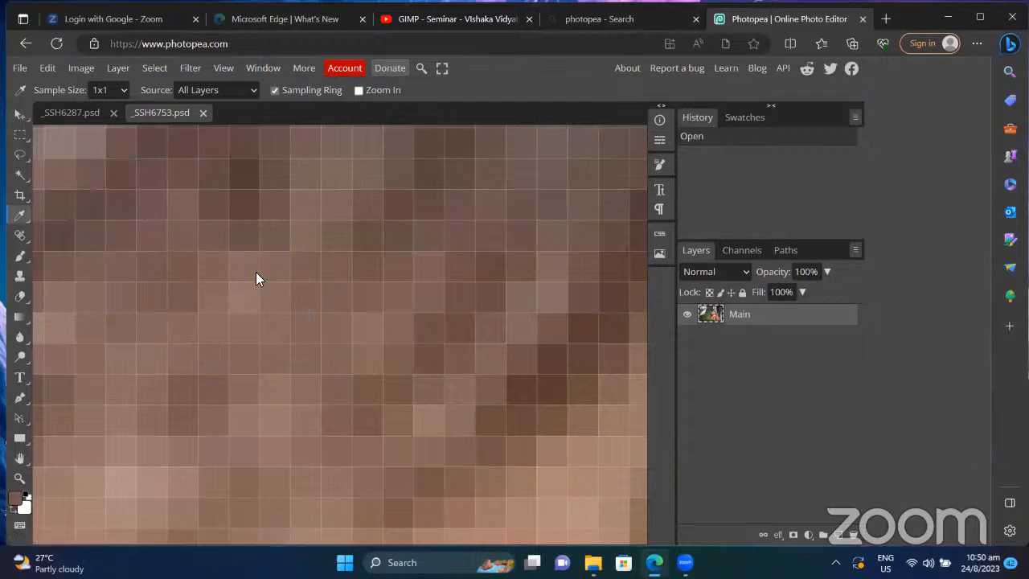
Step: Sample the dark #4d3938 pixel block as the foreground colour
scroll(255, 272, "up", 5)
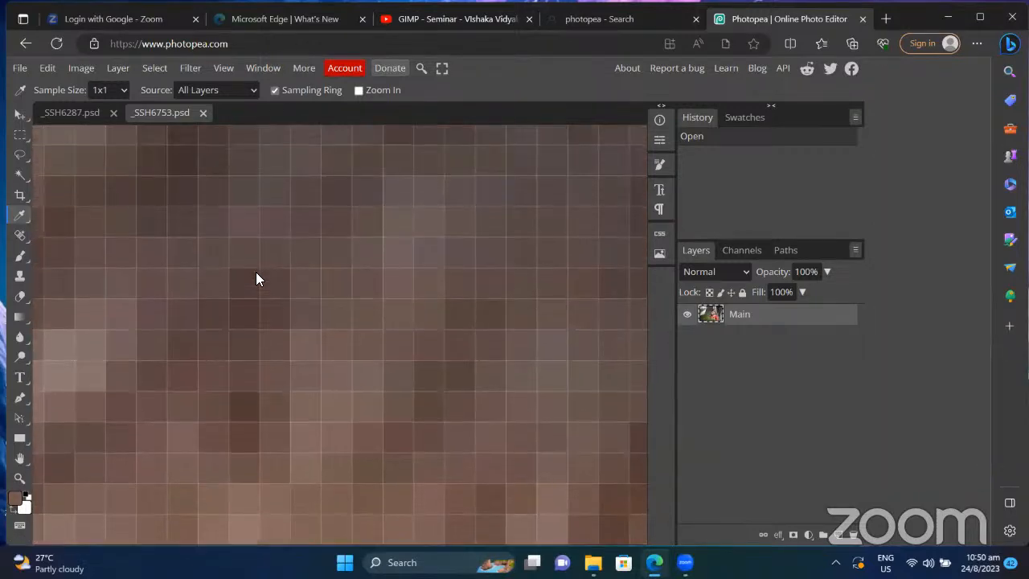
scroll(257, 278, "down", 3)
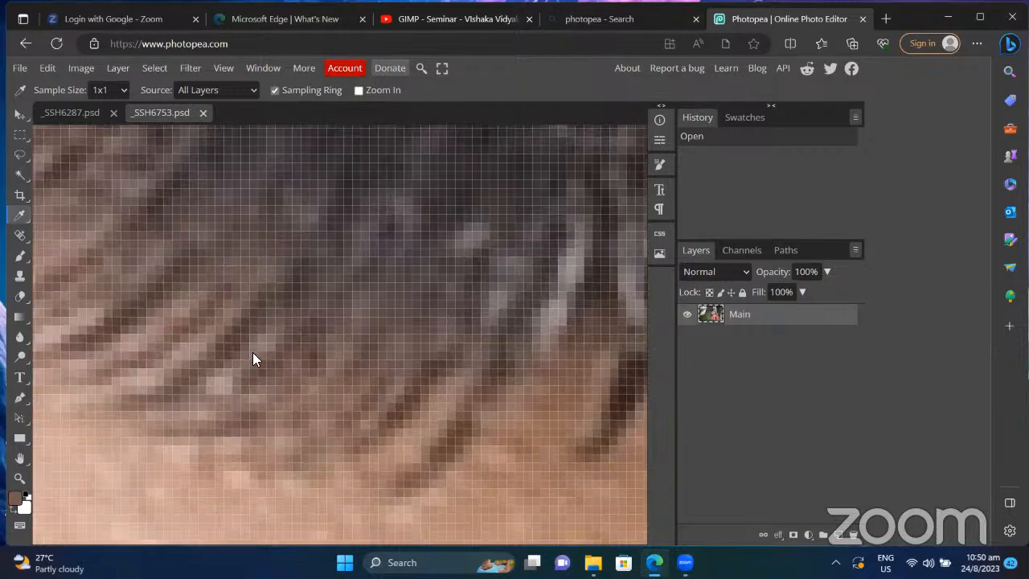
scroll(253, 354, "up", 2)
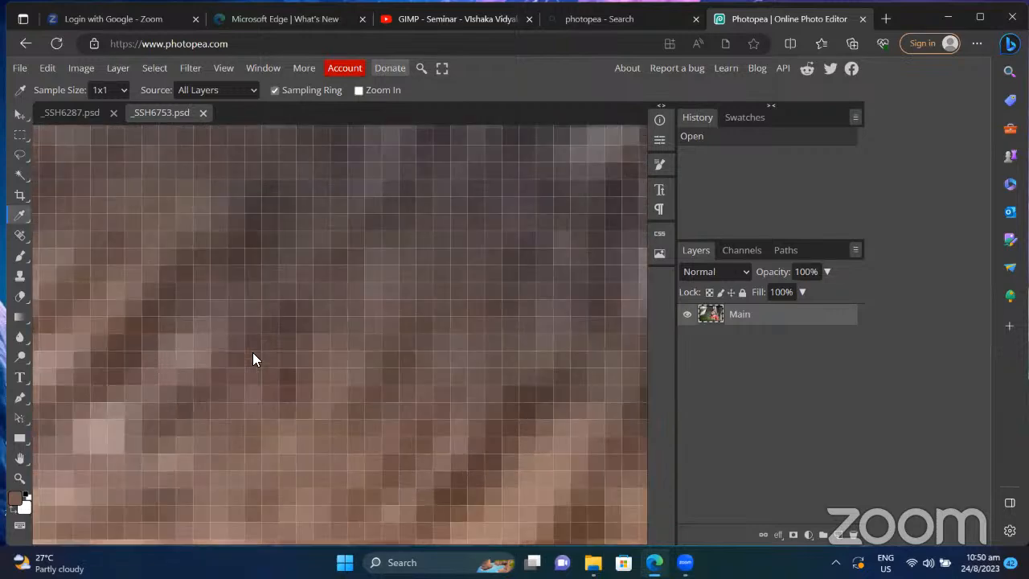
left_click(289, 322)
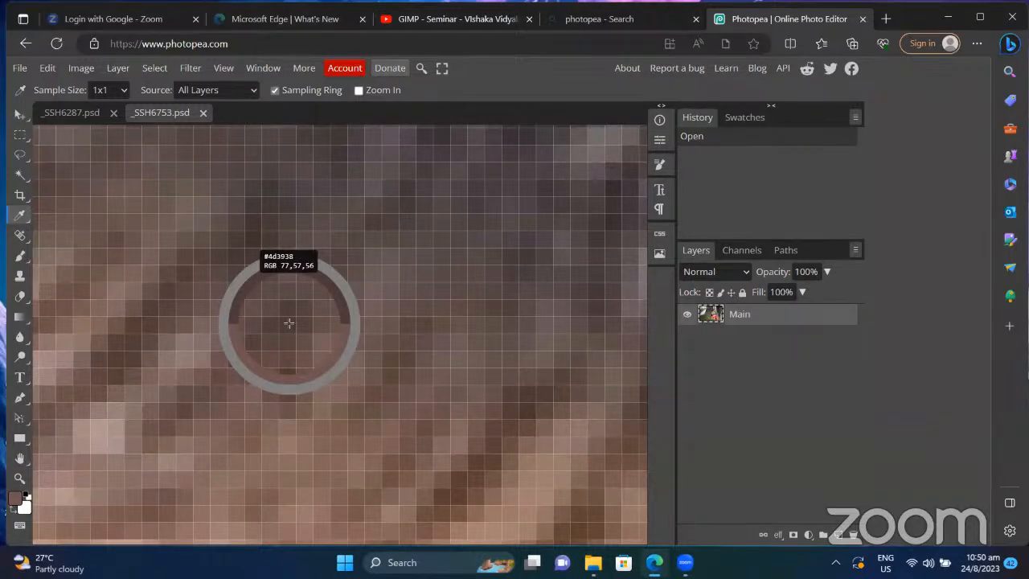
scroll(289, 323, "down", 3)
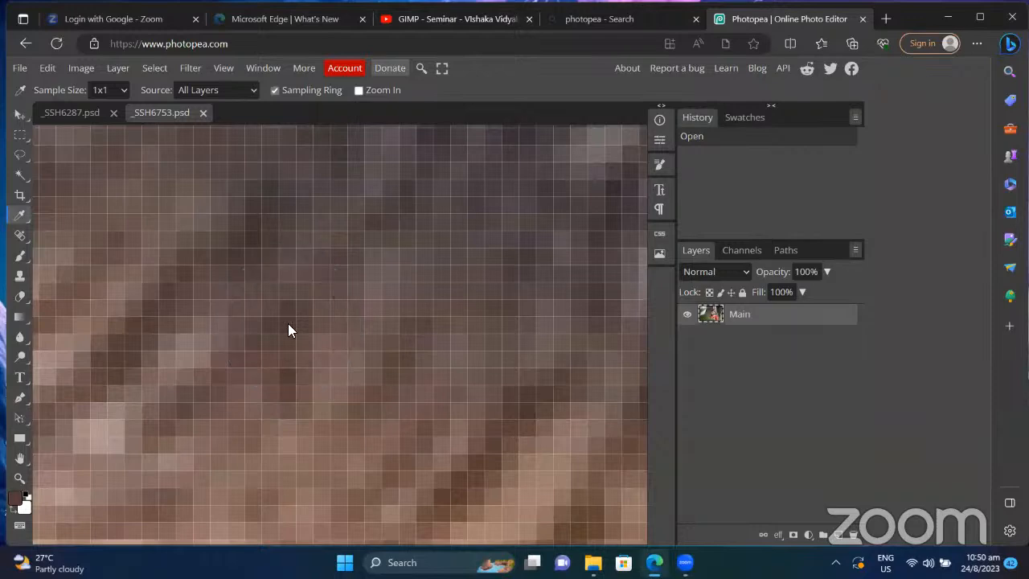
scroll(289, 330, "down", 3)
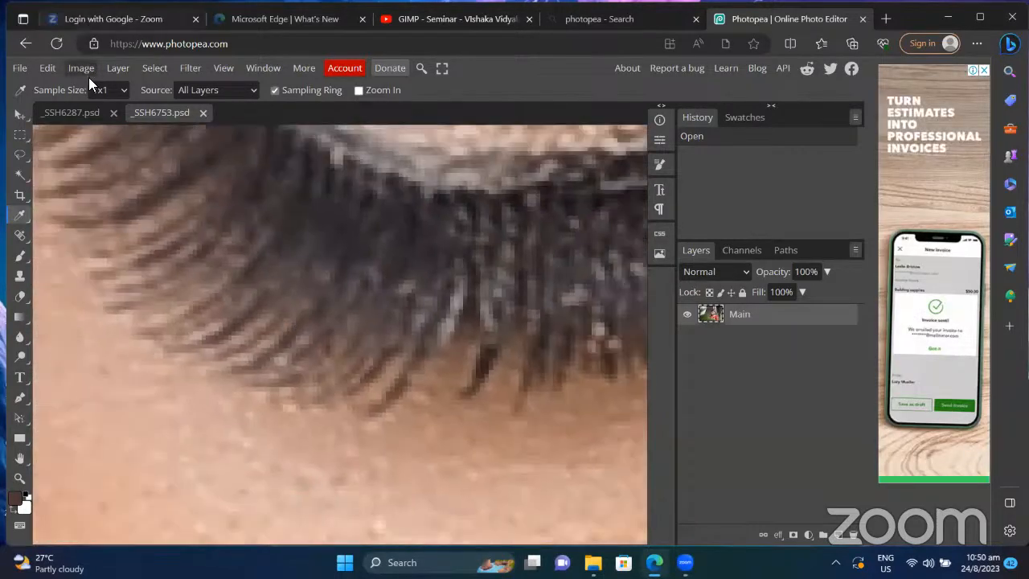
Step: Resize the portrait to 5 inches wide (5.00 × 3.34 in) at 300 DPI
left_click(81, 67)
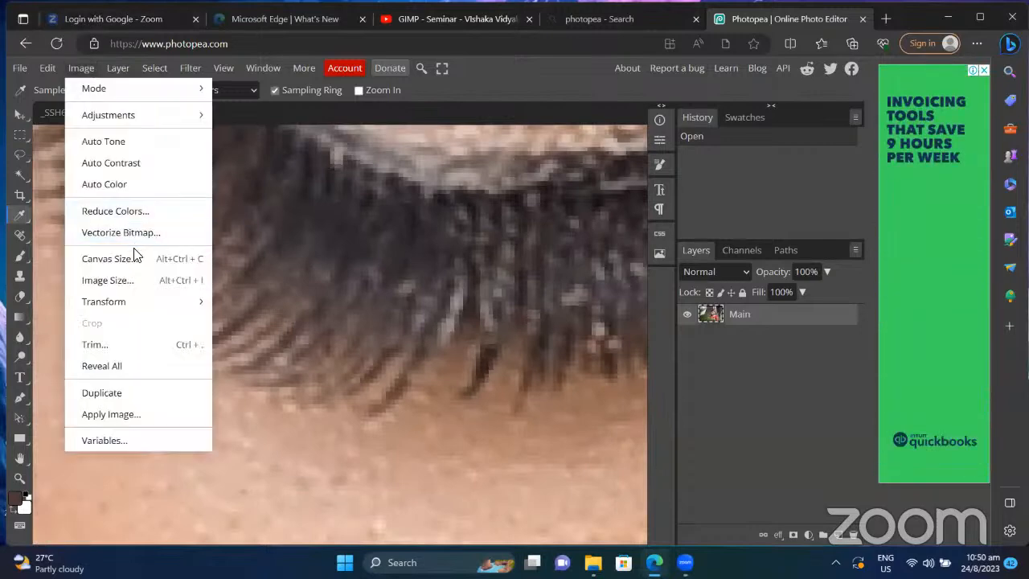
left_click(140, 279)
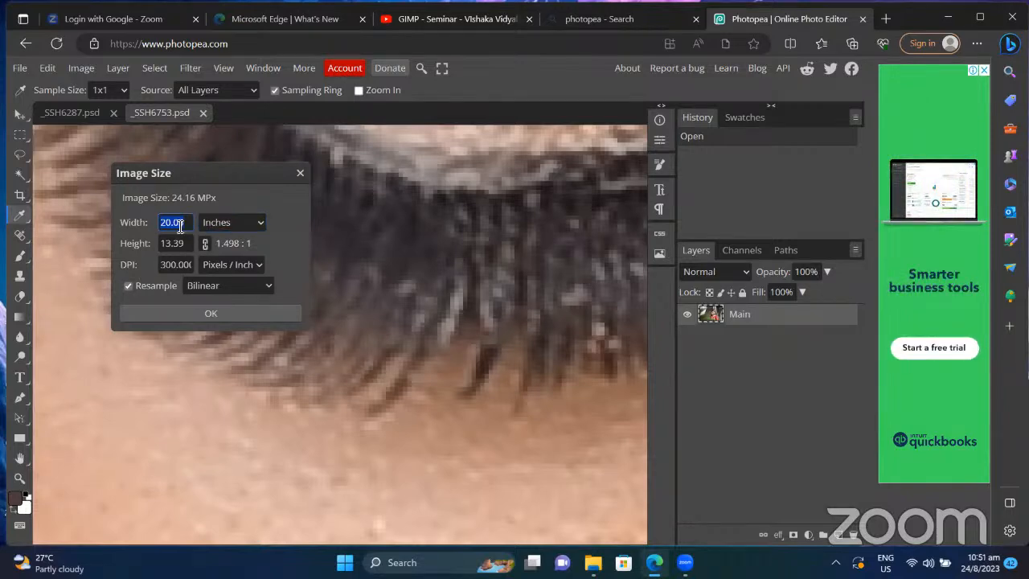
type("5")
key("Return")
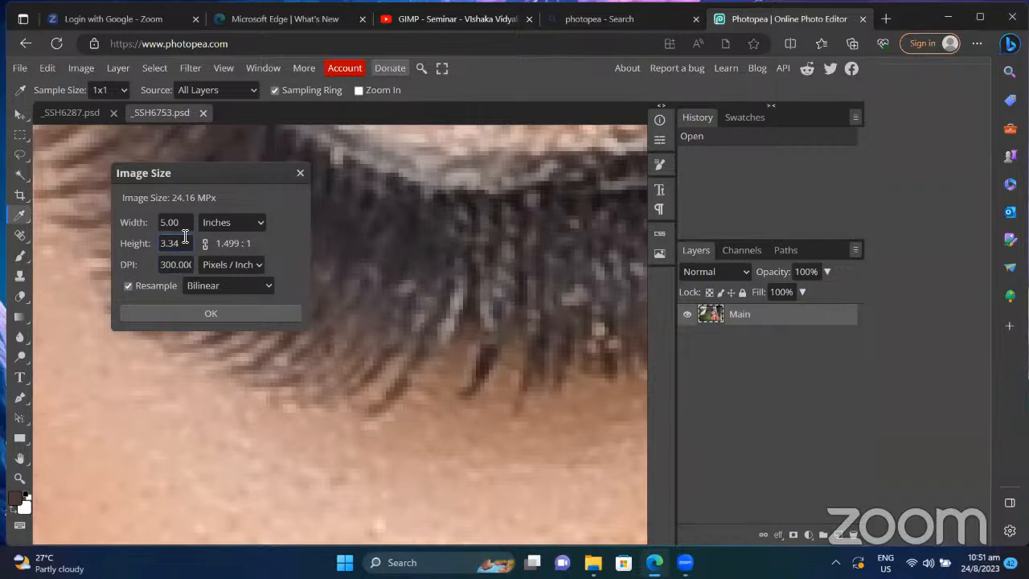
left_click(209, 317)
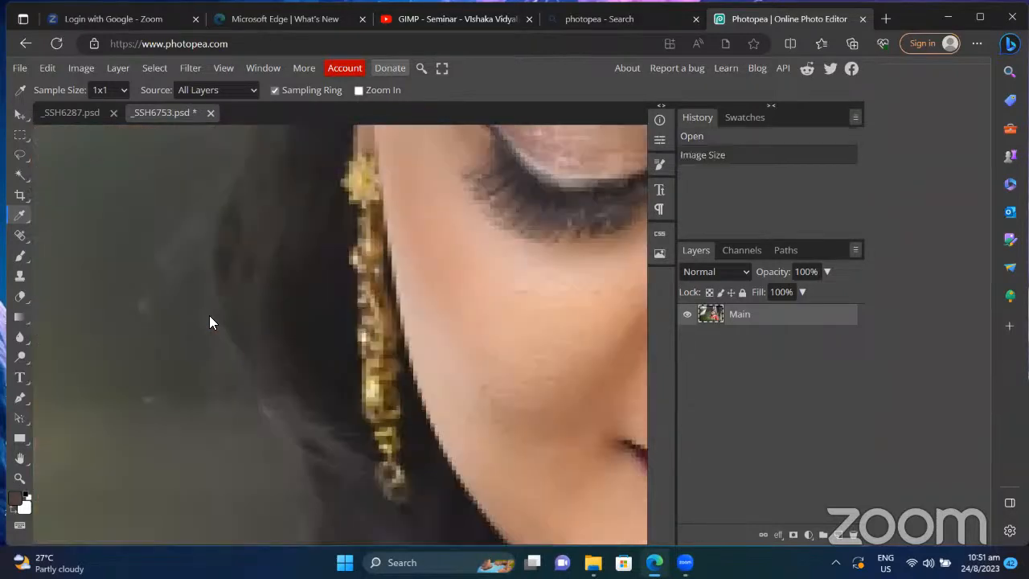
Step: Zoom out to show the entire resized wedding portrait and open the Image menu
key("ctrl+0")
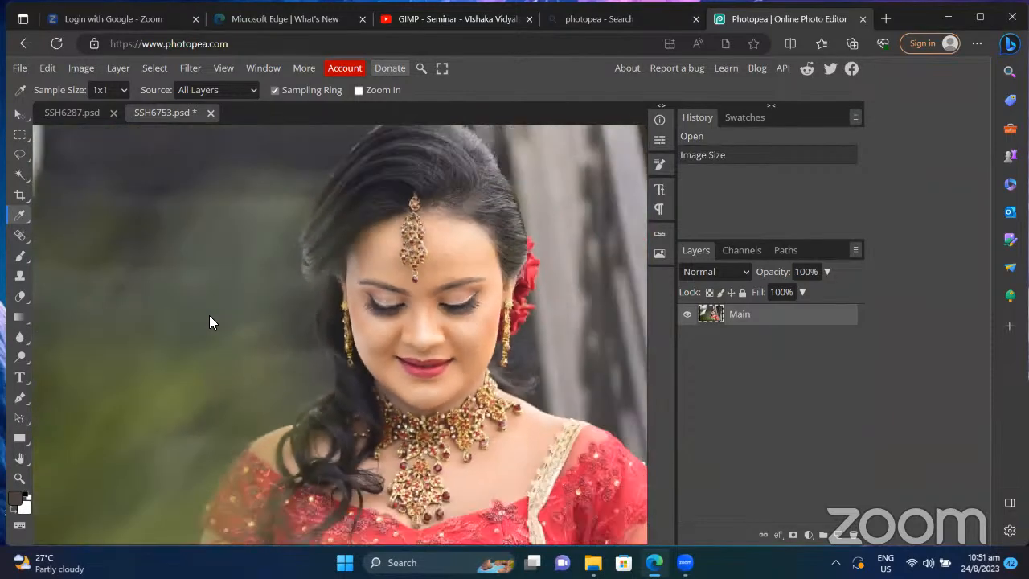
key("ctrl+minus")
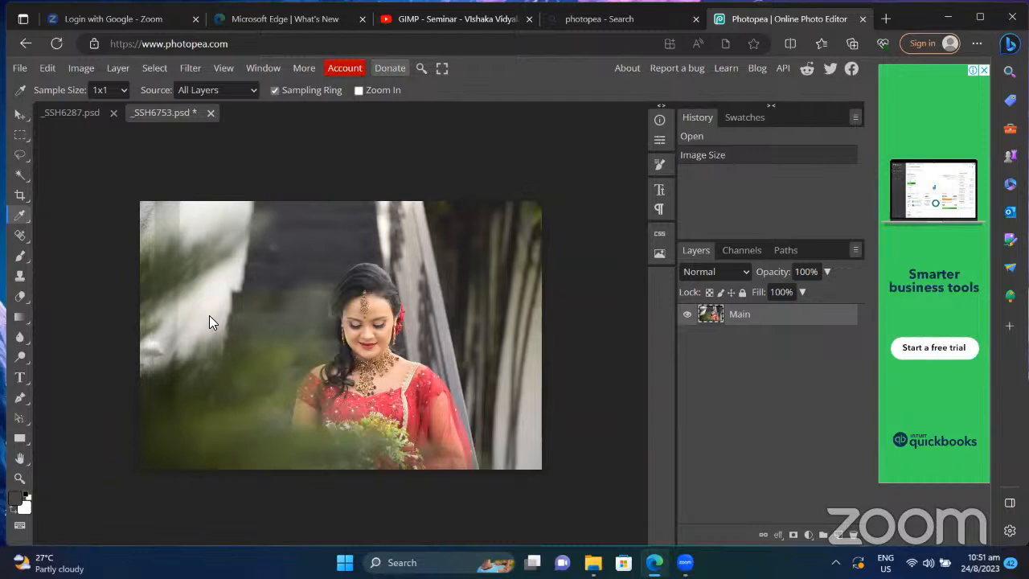
left_click(84, 68)
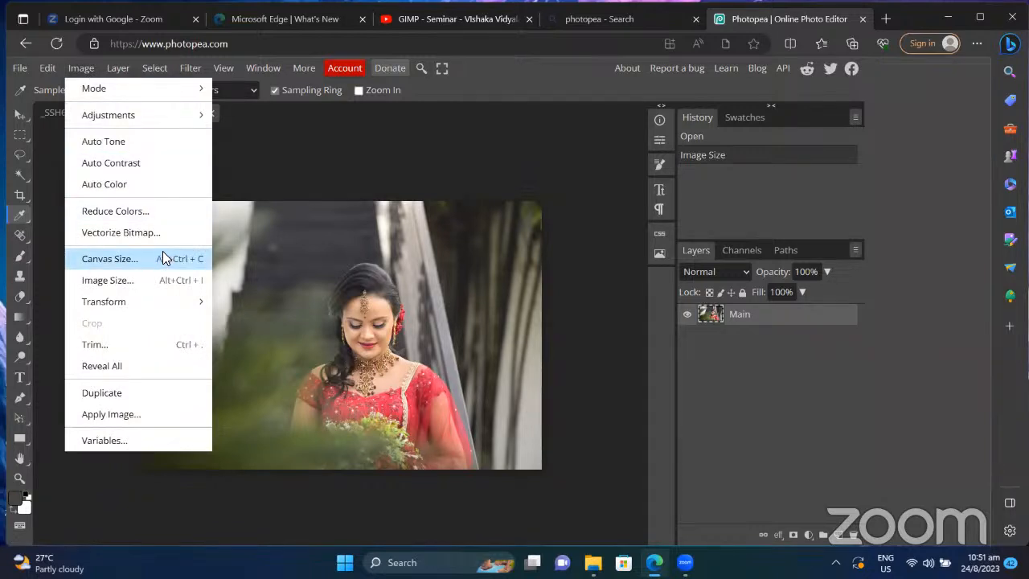
Step: Reopen Image Size, showing 5.00 × 3.34 inches at 300 DPI, and select DPI
left_click(108, 279)
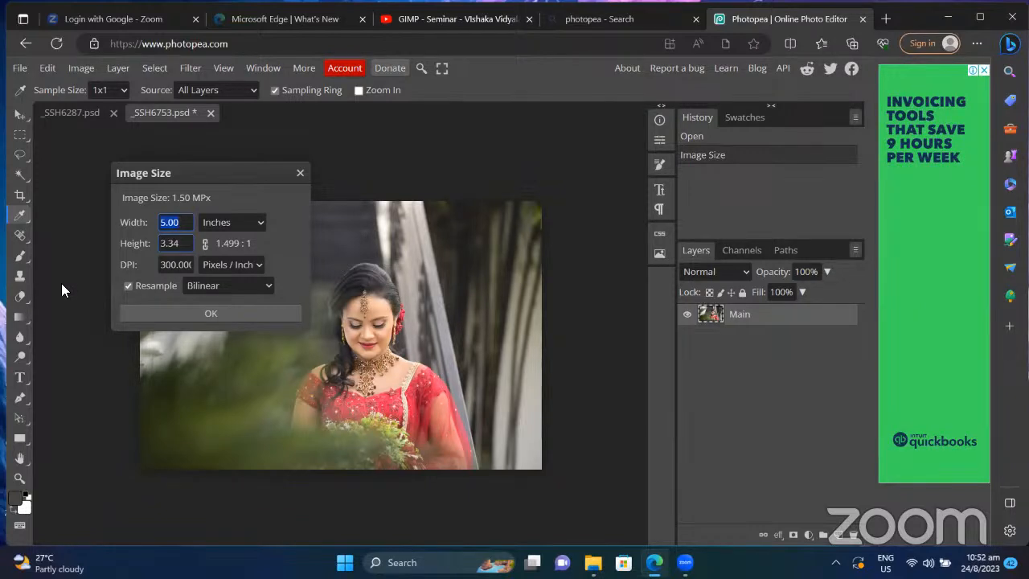
left_click(183, 271)
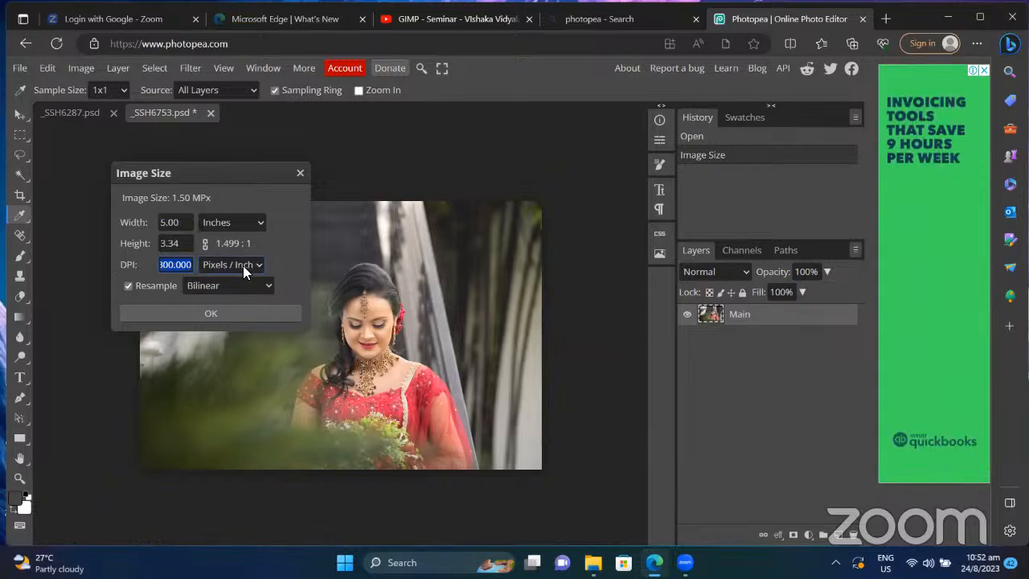
left_click(177, 269)
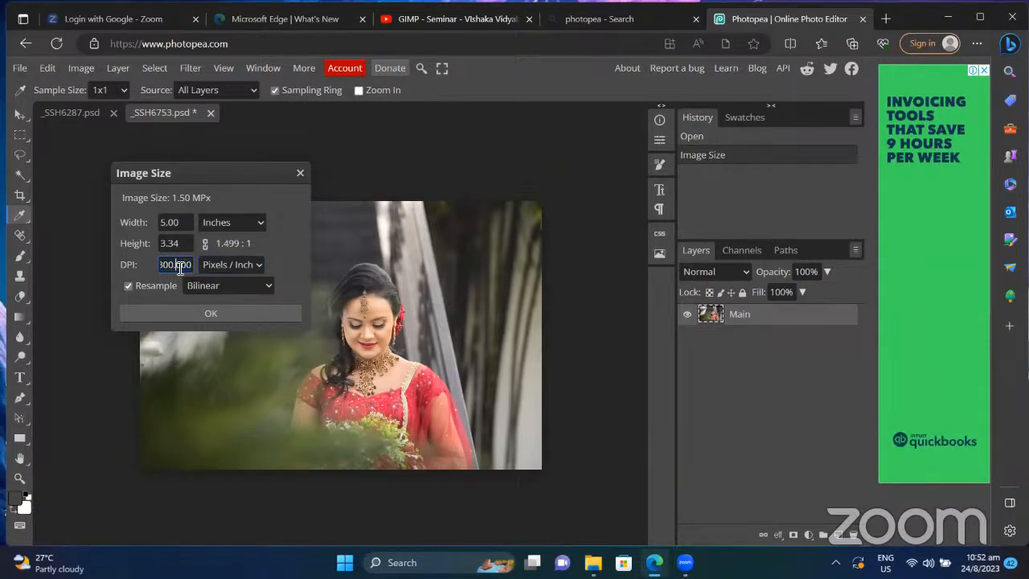
key("Home")
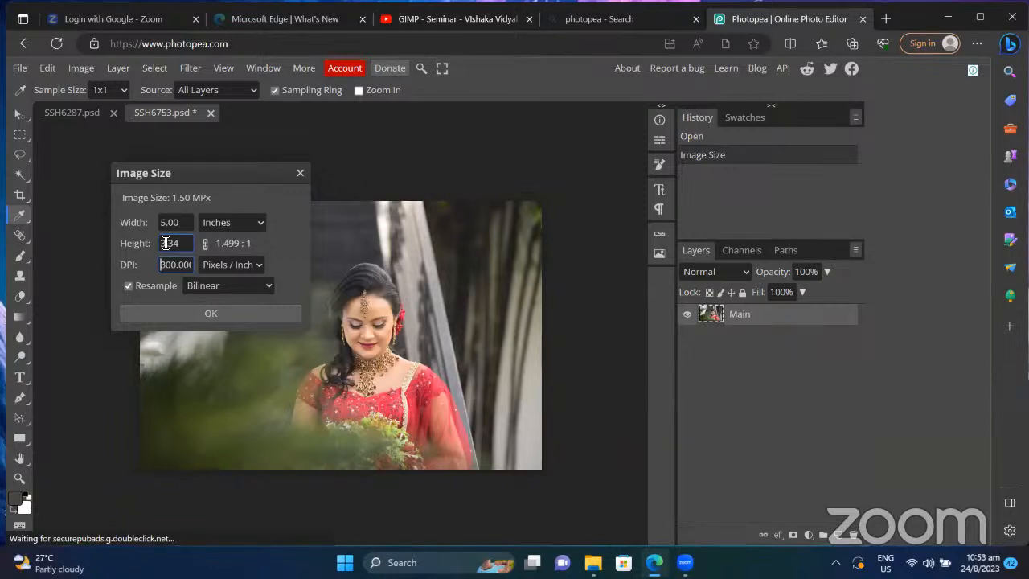
left_click(235, 221)
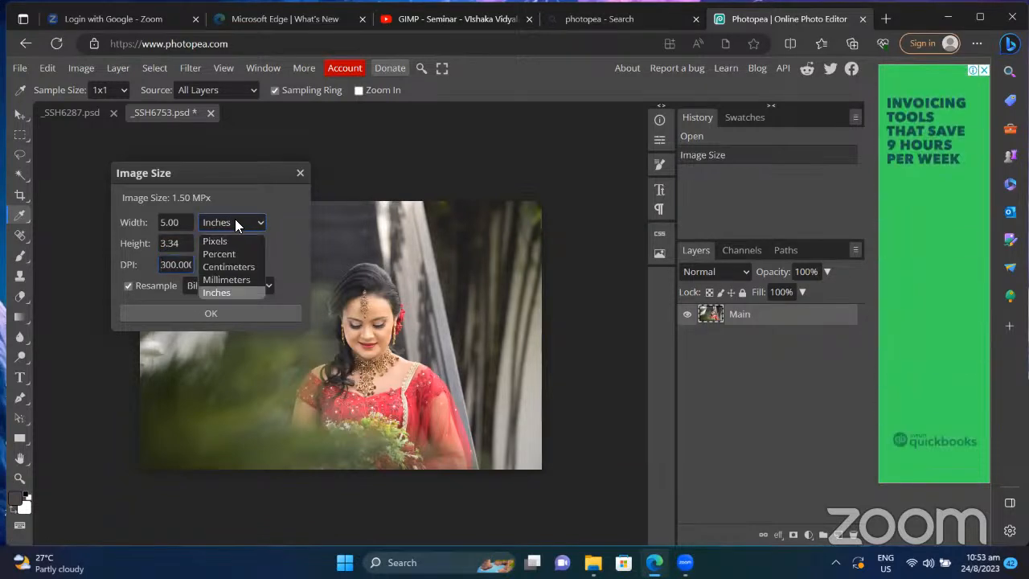
left_click(231, 241)
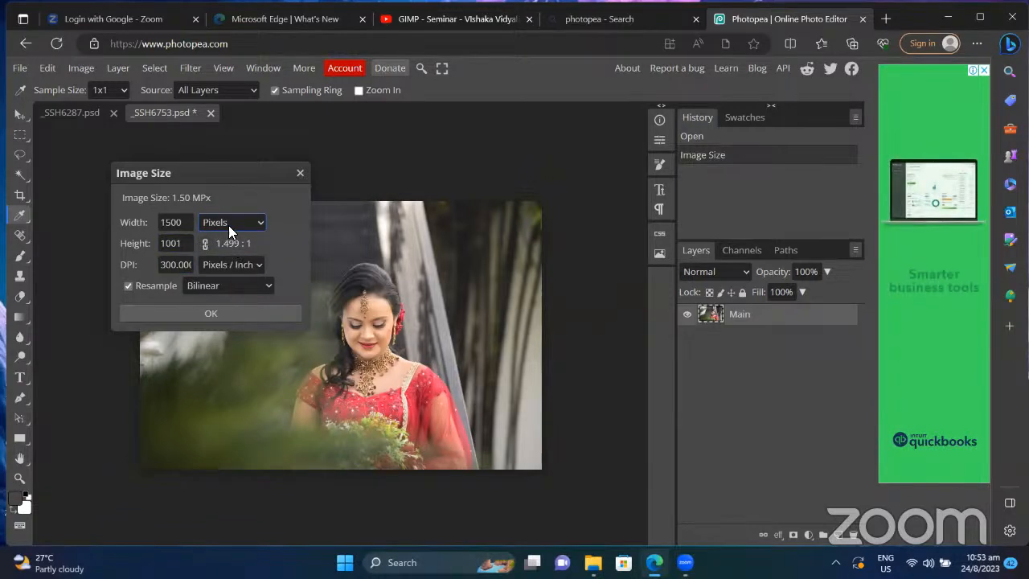
left_click(229, 225)
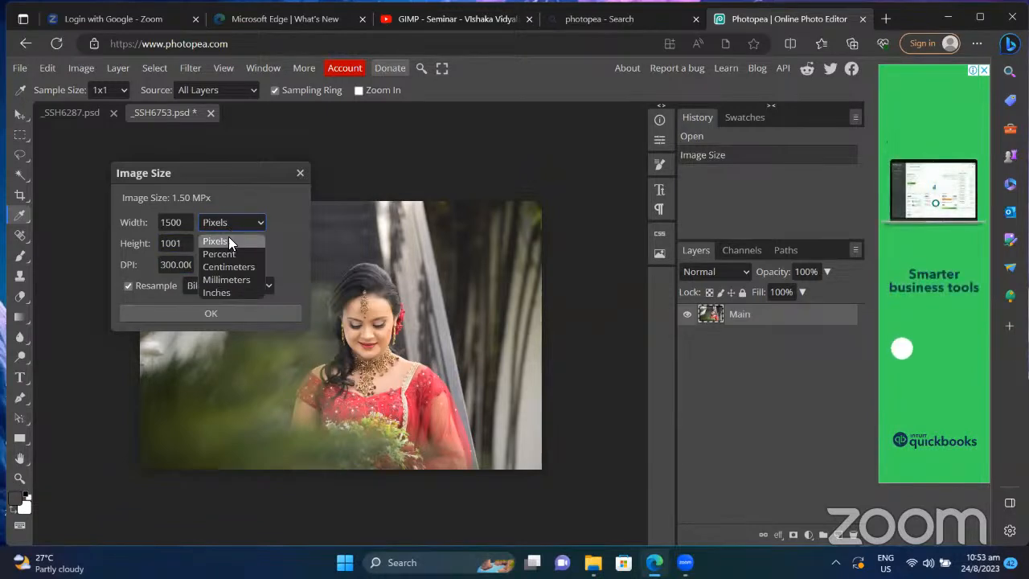
left_click(226, 293)
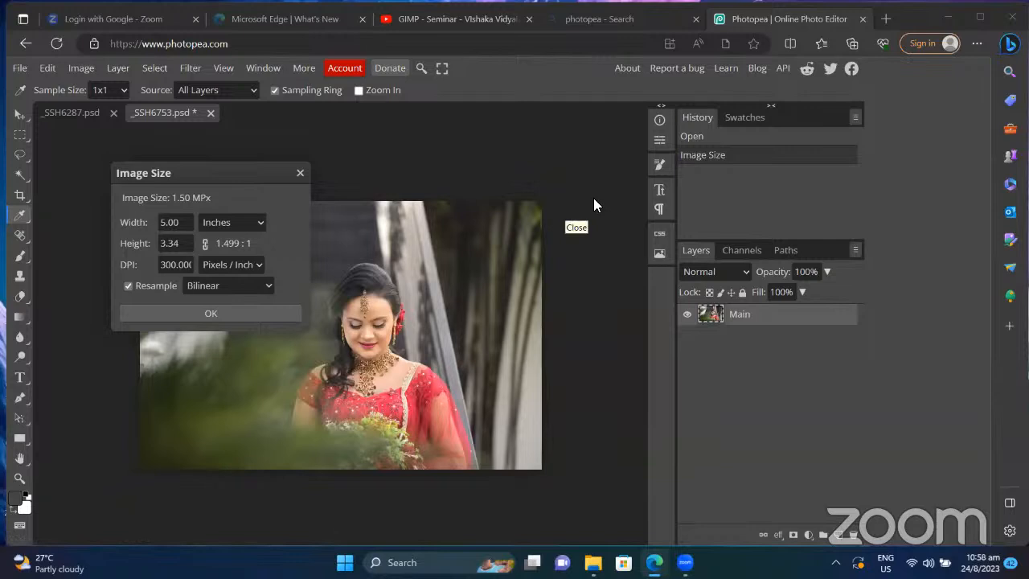
Step: Change the Image Size DPI from 300 to 100, keeping 5.00 × 3.34 inches
double_click(178, 265)
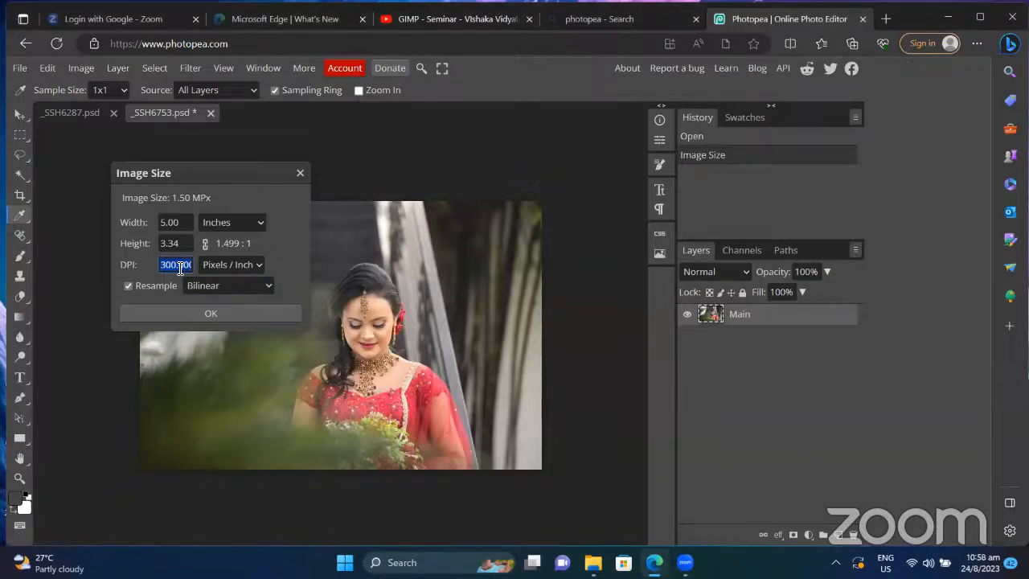
type("100")
left_click(188, 243)
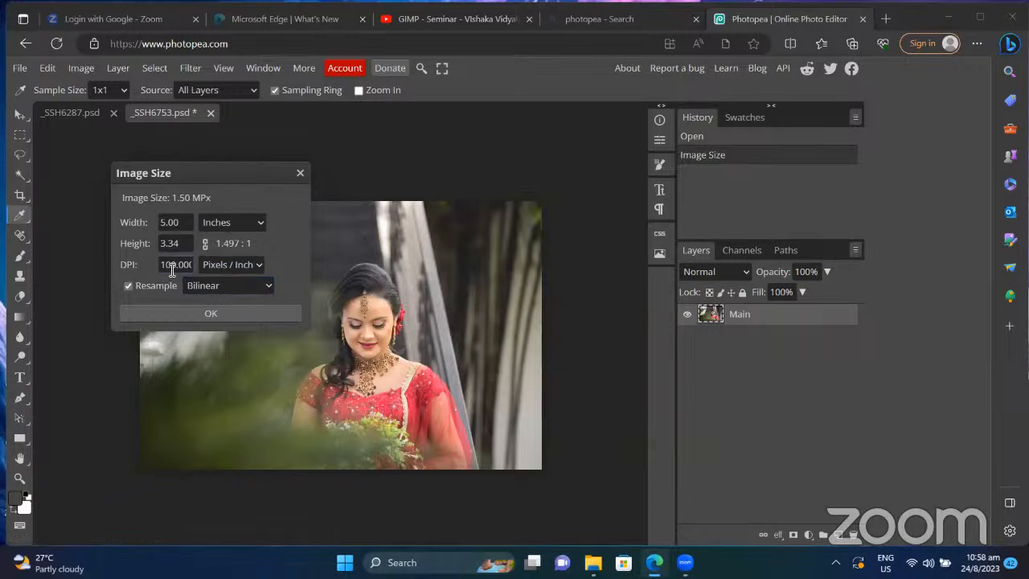
left_click(171, 269)
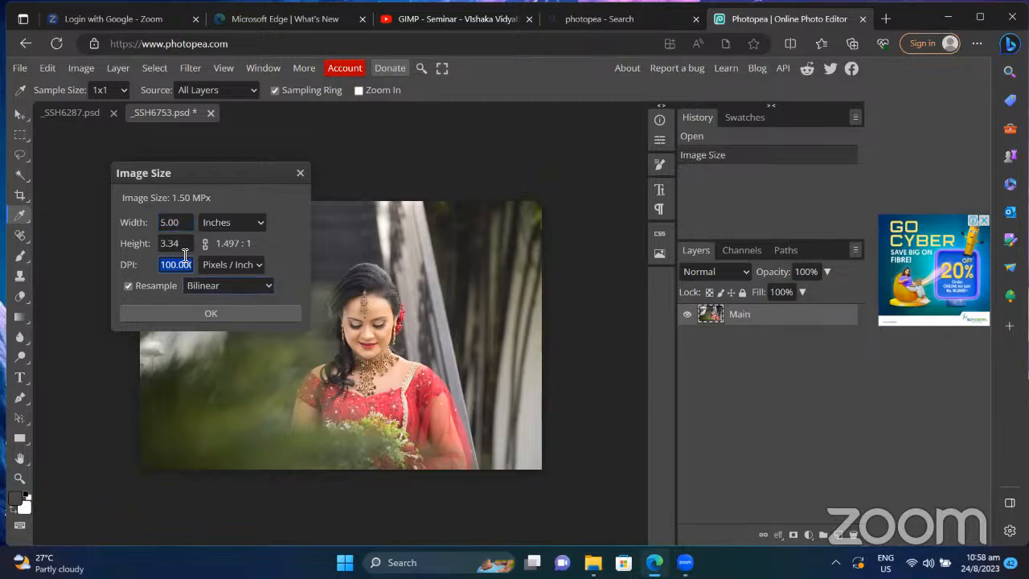
left_click(182, 224)
left_click(185, 263)
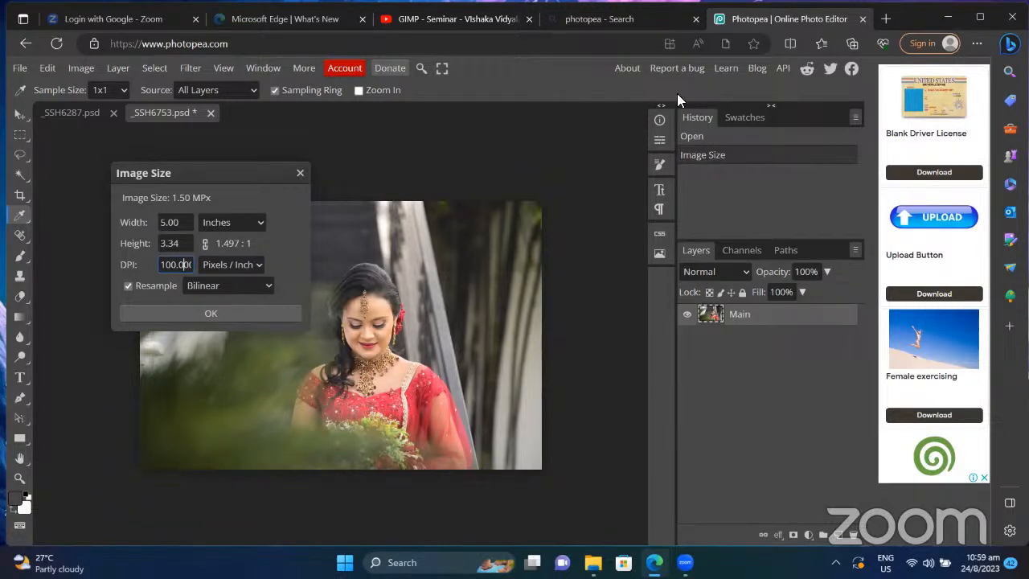
Step: Launch Calculator and compute 500 × 334 = 167,000
left_click(391, 555)
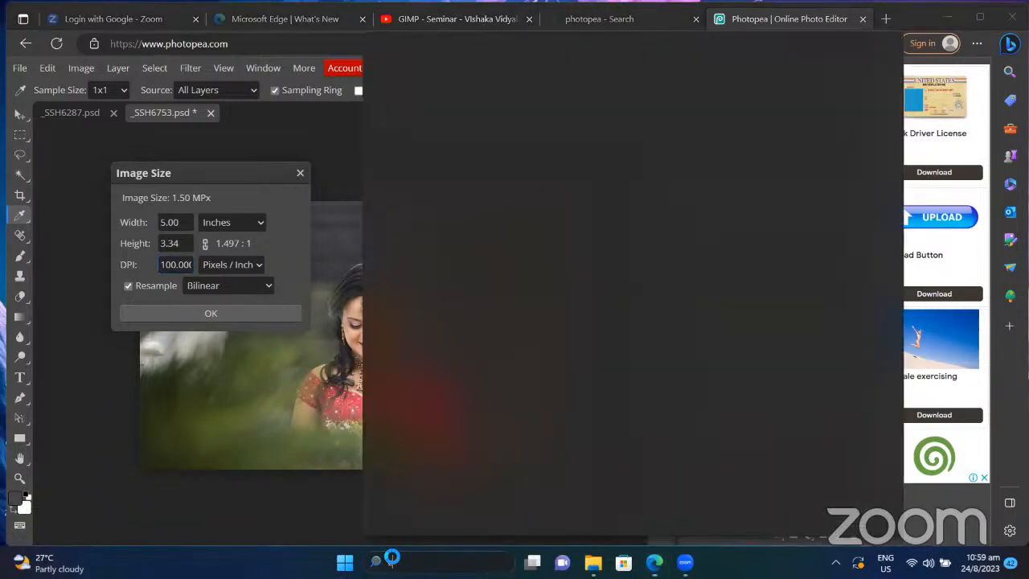
type("calc")
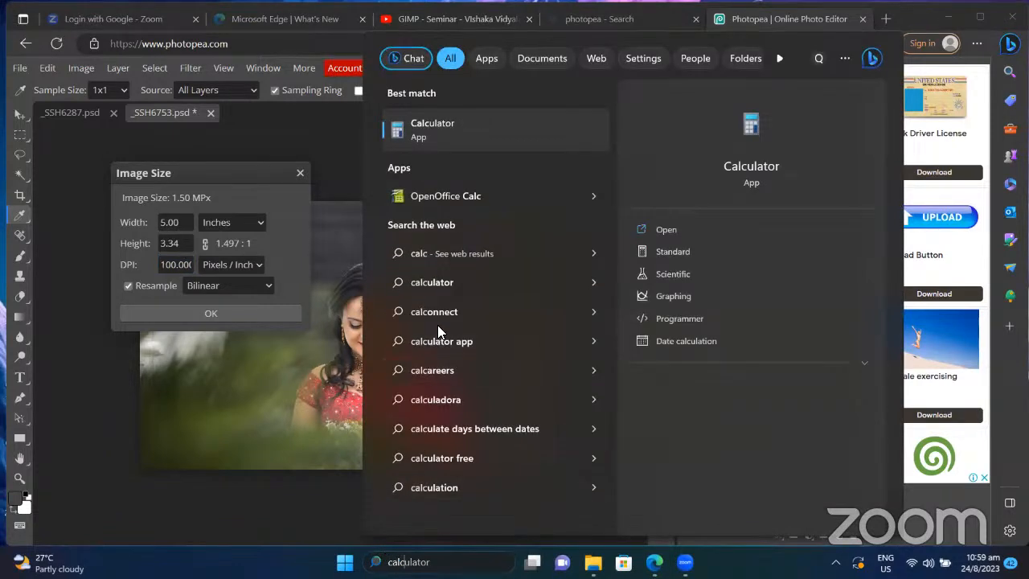
type("ulator")
left_click(447, 125)
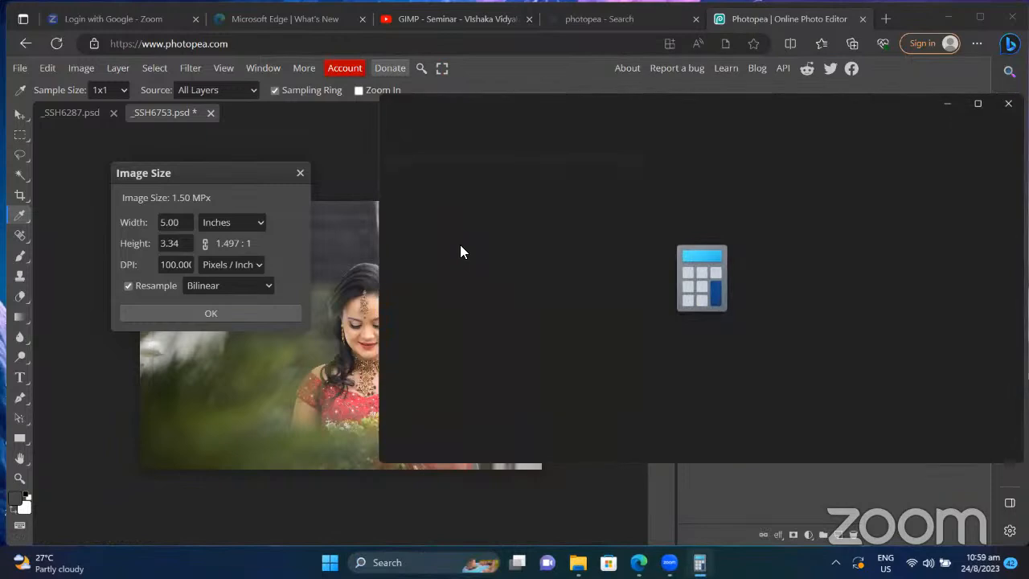
type("5")
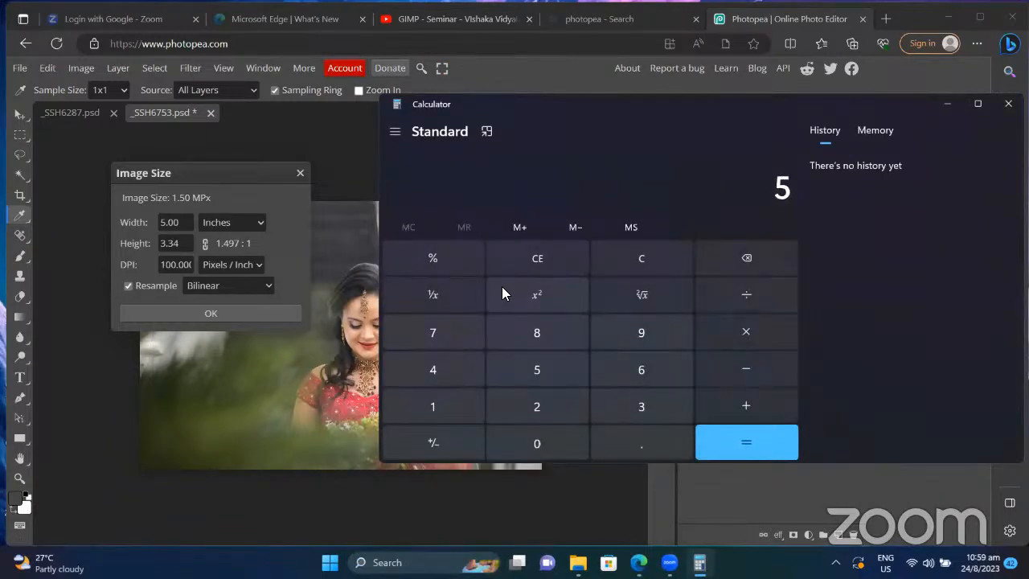
type("00*334")
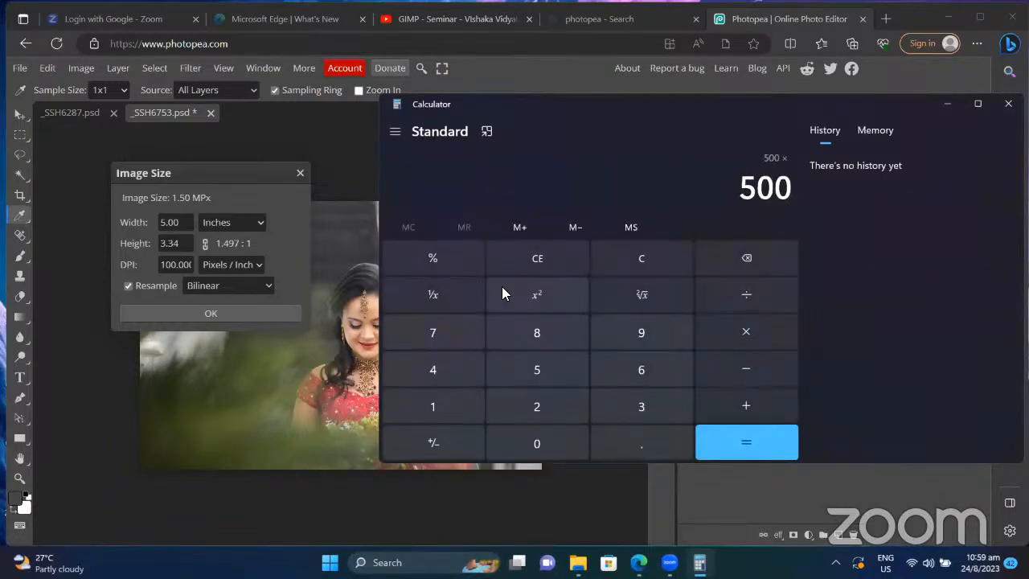
key("Return")
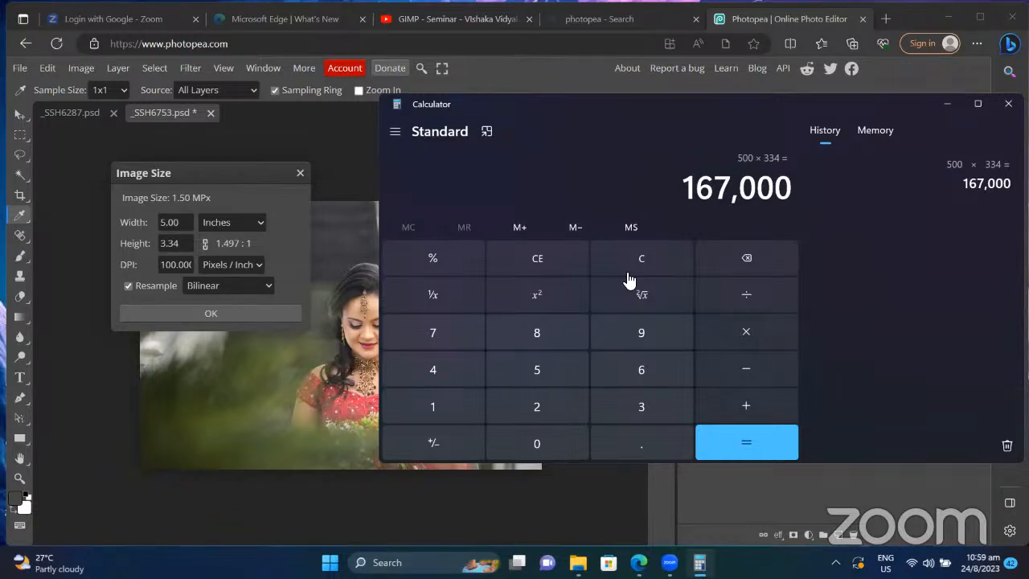
Step: Back in Photopea, apply the 100 DPI image size and fit the portrait to view
left_click(360, 111)
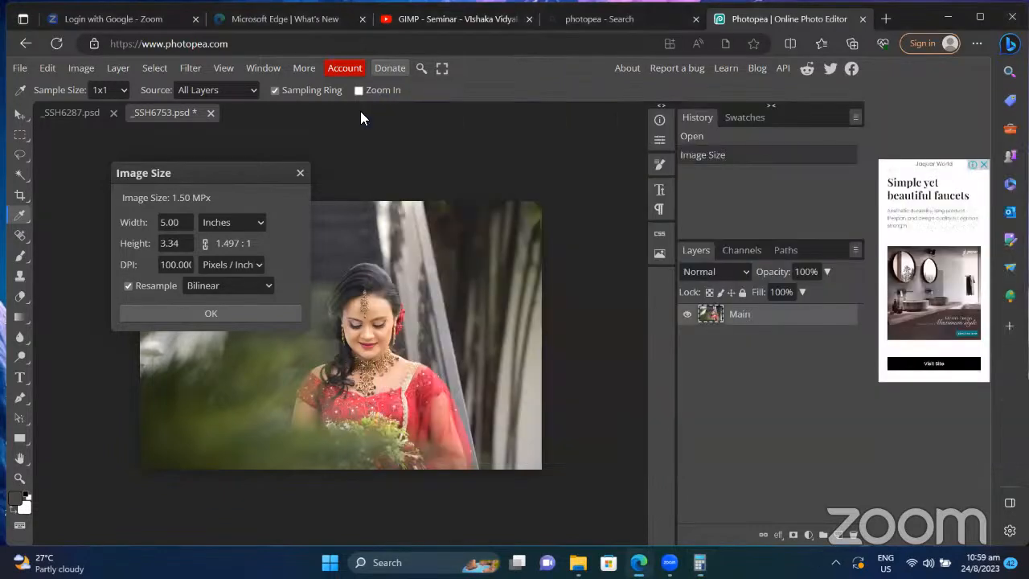
left_click(249, 312)
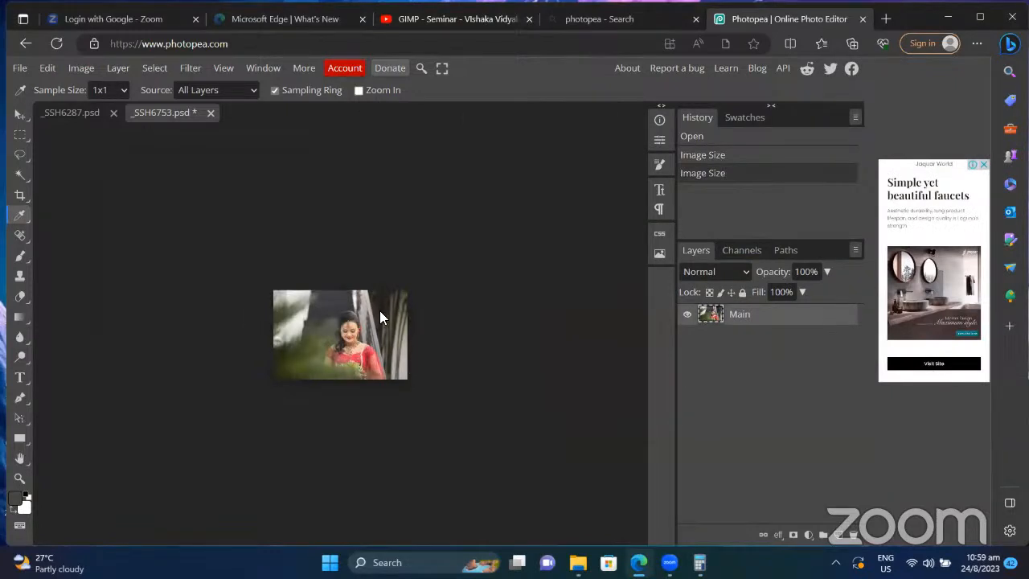
key("ctrl+0")
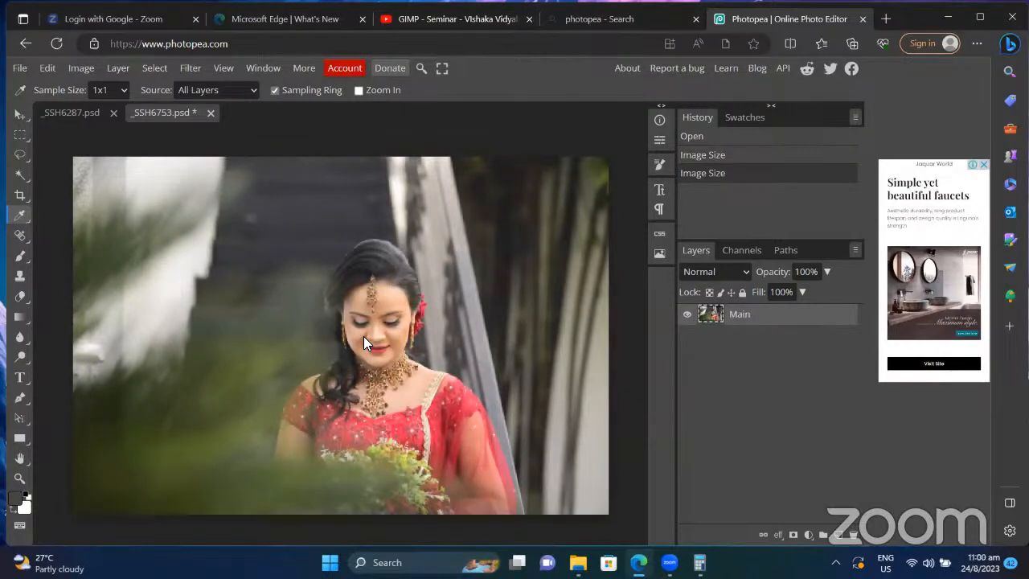
scroll(363, 336, "down", 2)
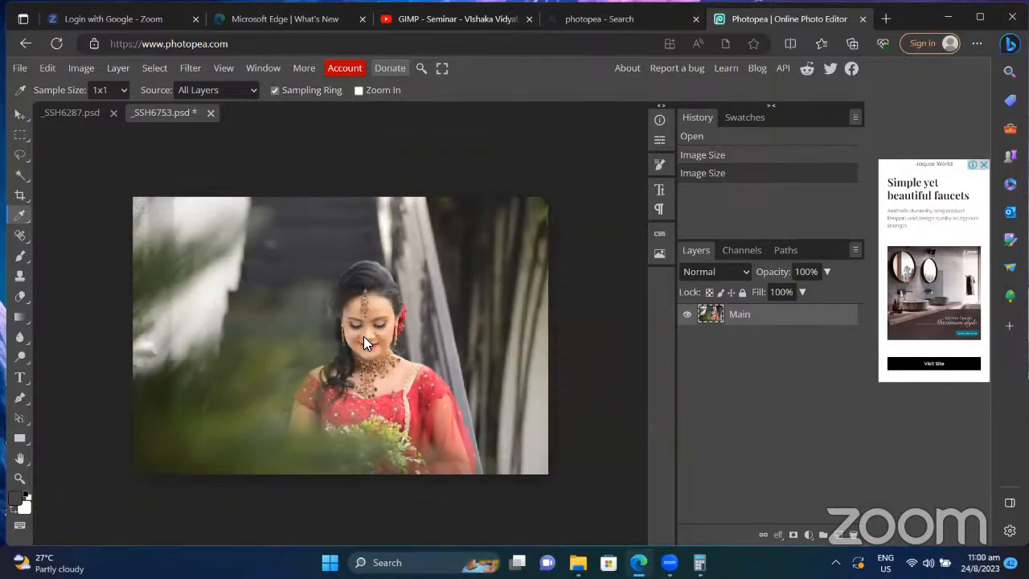
scroll(363, 336, "up", 2)
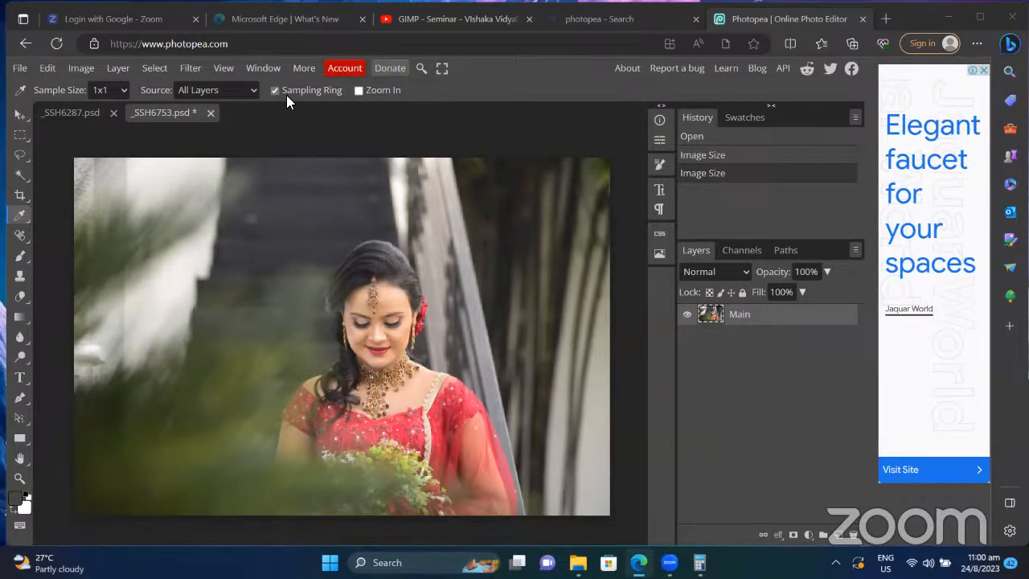
Step: Lower the portrait's resolution from 100 to 10 DPI at 5 inches wide
left_click(82, 67)
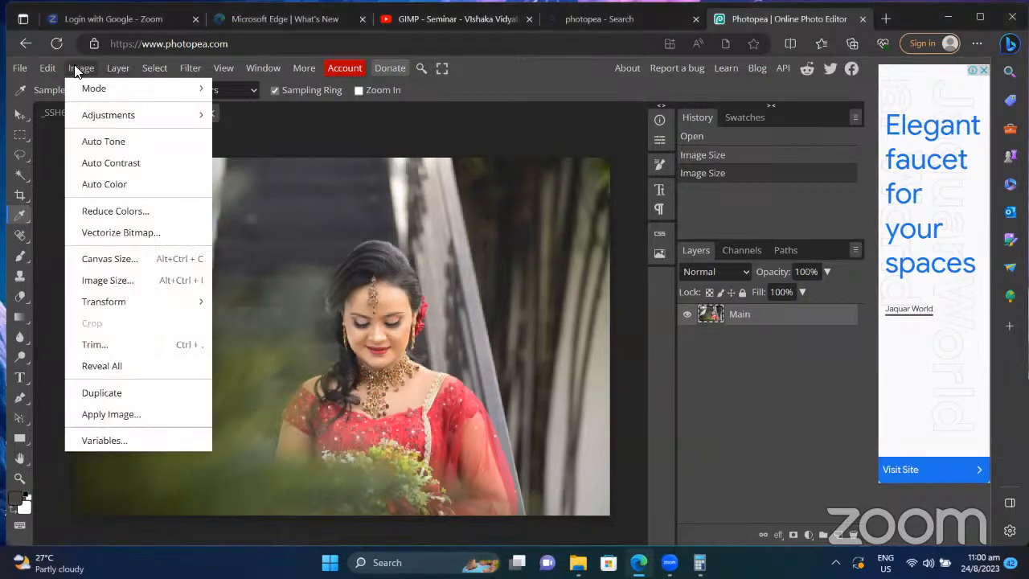
left_click(150, 280)
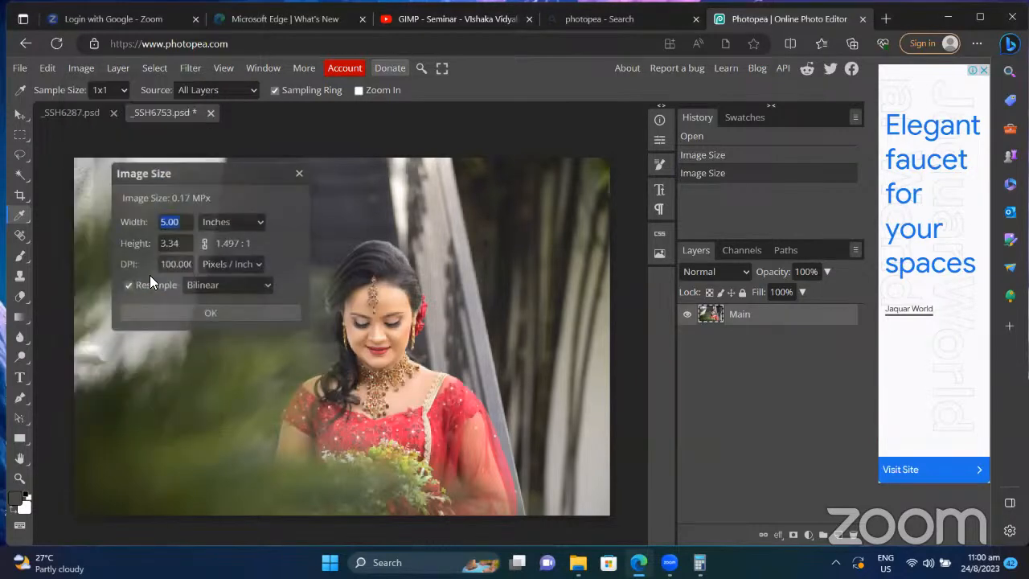
double_click(172, 269)
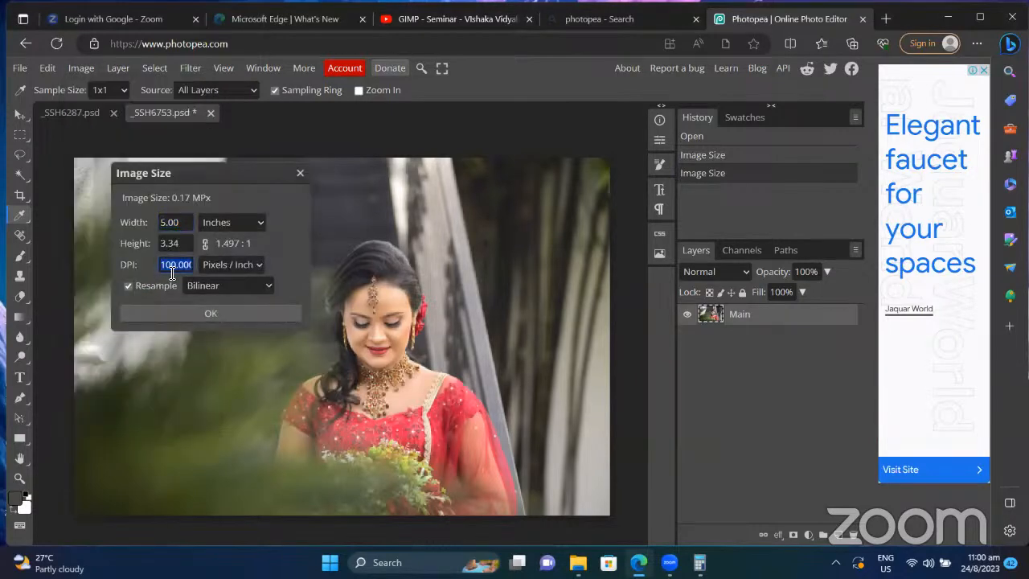
key("BackSpace")
type("10")
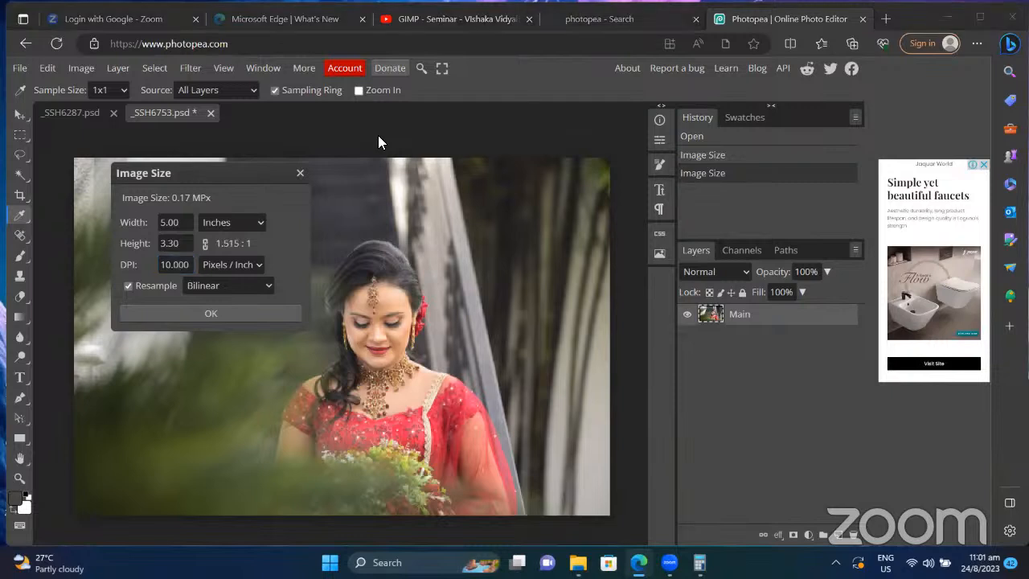
left_click(209, 314)
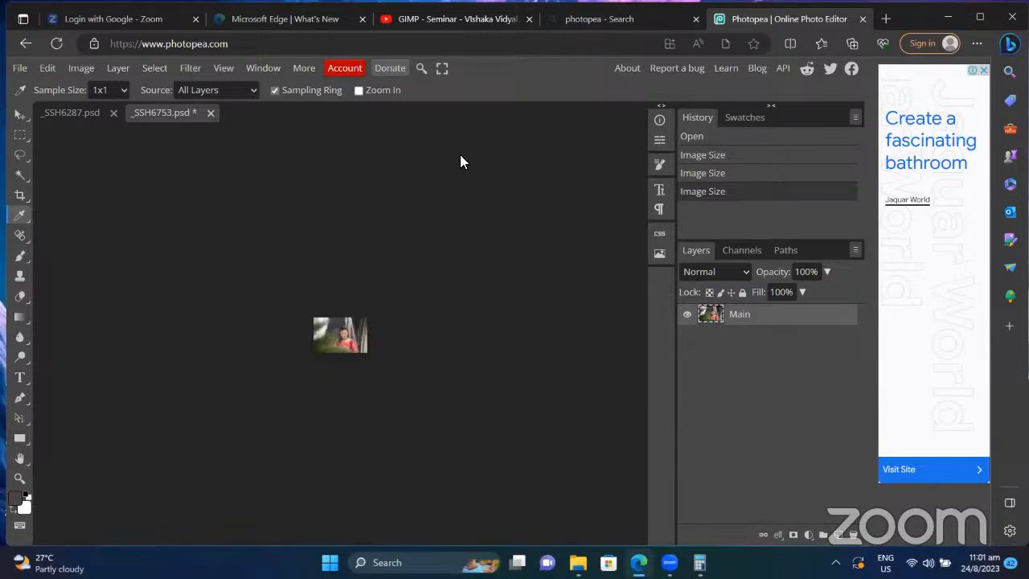
Step: Zoom into the 10-DPI, 5-inch-wide portrait until its large square pixel blocks are clearly visible
key("ctrl+plus")
key("ctrl+plus")
key("ctrl+plus")
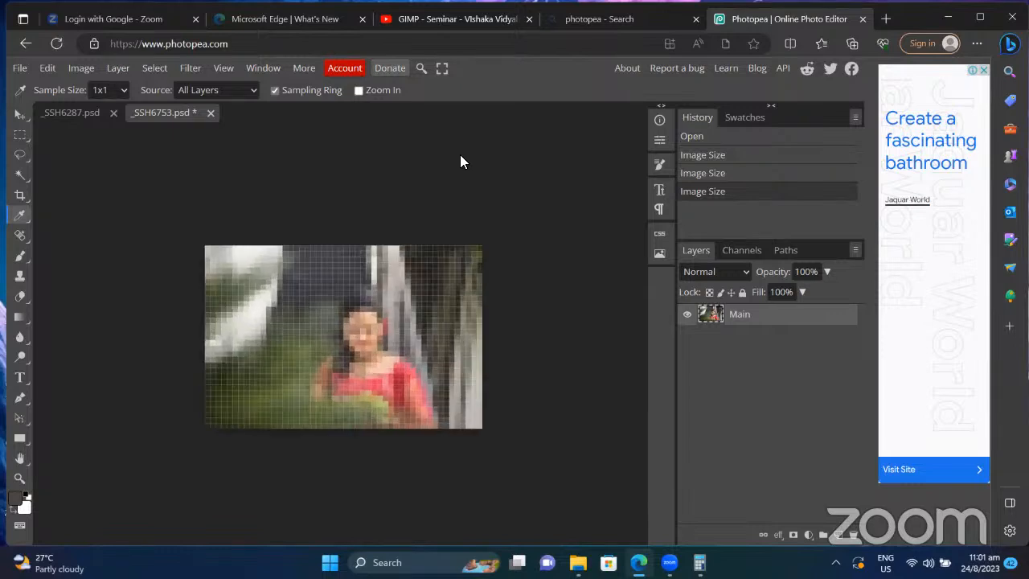
key("ctrl+plus")
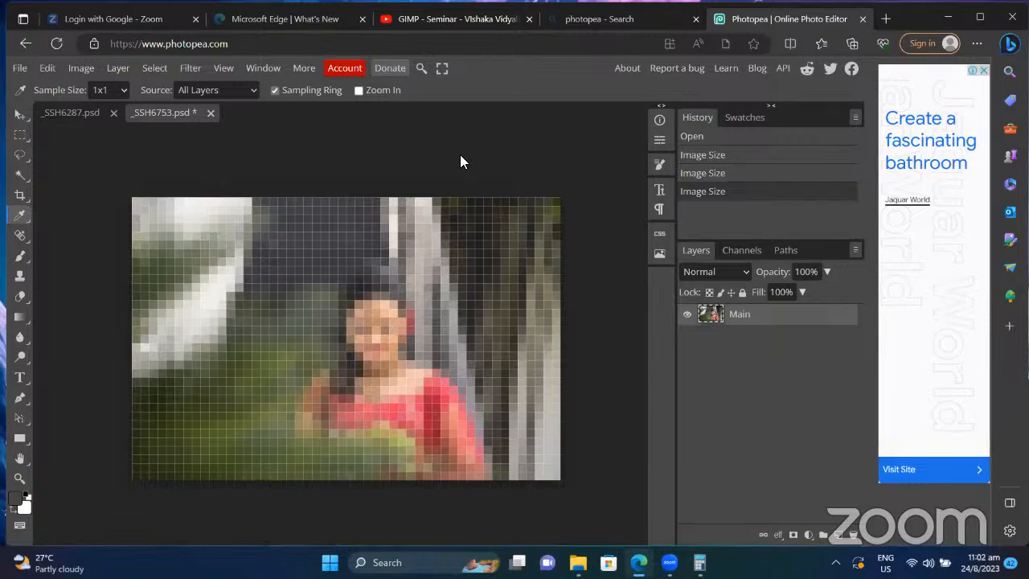
key("ctrl+minus")
key("ctrl+minus")
key("ctrl+minus")
key("ctrl+minus")
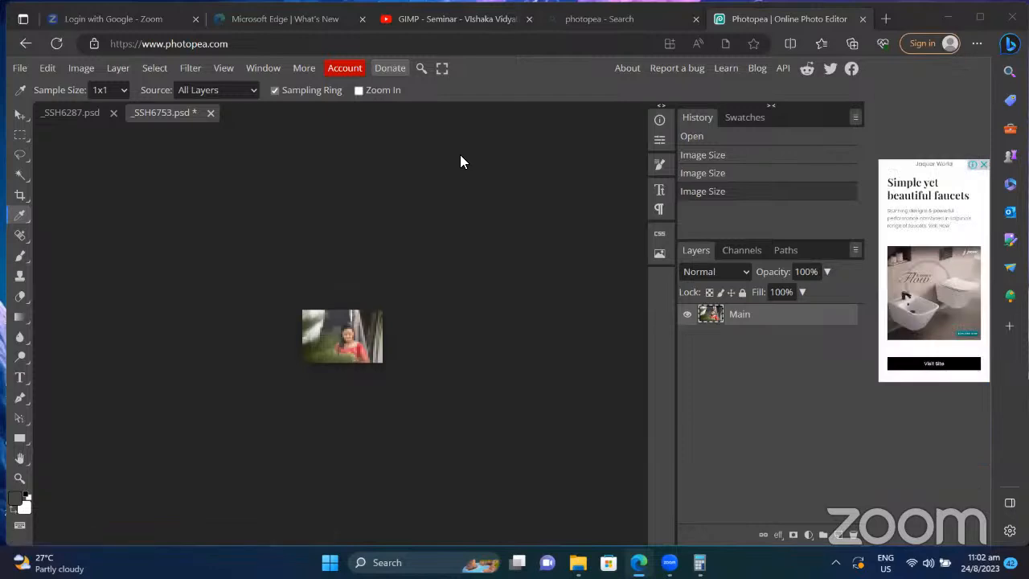
left_click(330, 240)
key("ctrl+plus")
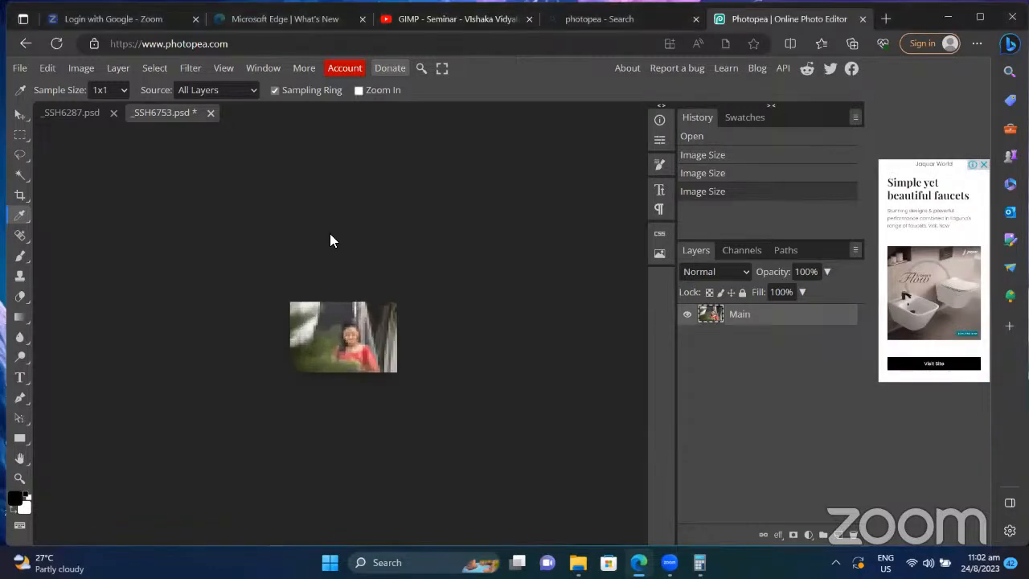
key("ctrl+plus")
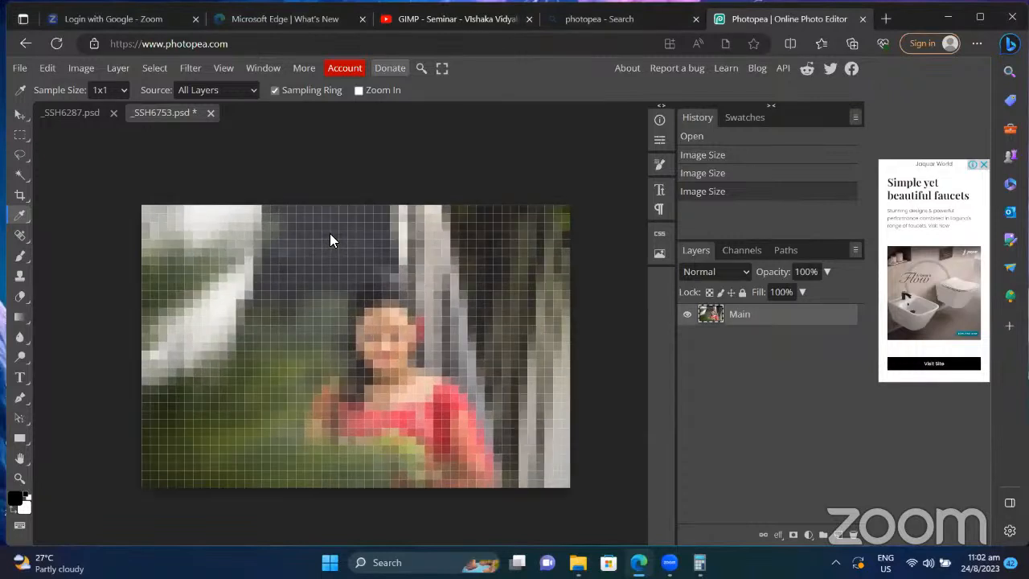
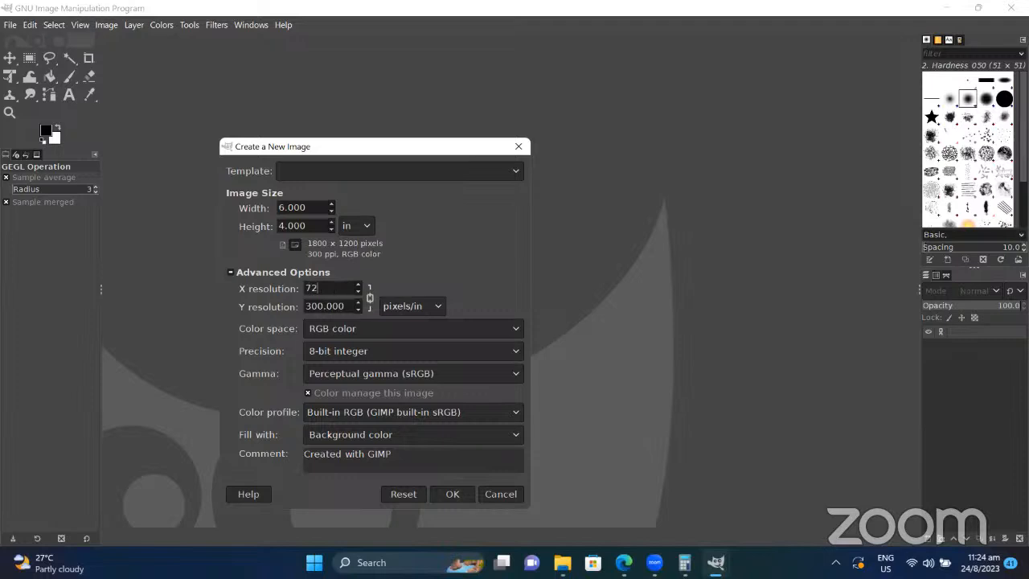
Step: Toggle the advanced options, keep RGB color space, and review the Precision choices for the 432 × 288 image
left_click(443, 267)
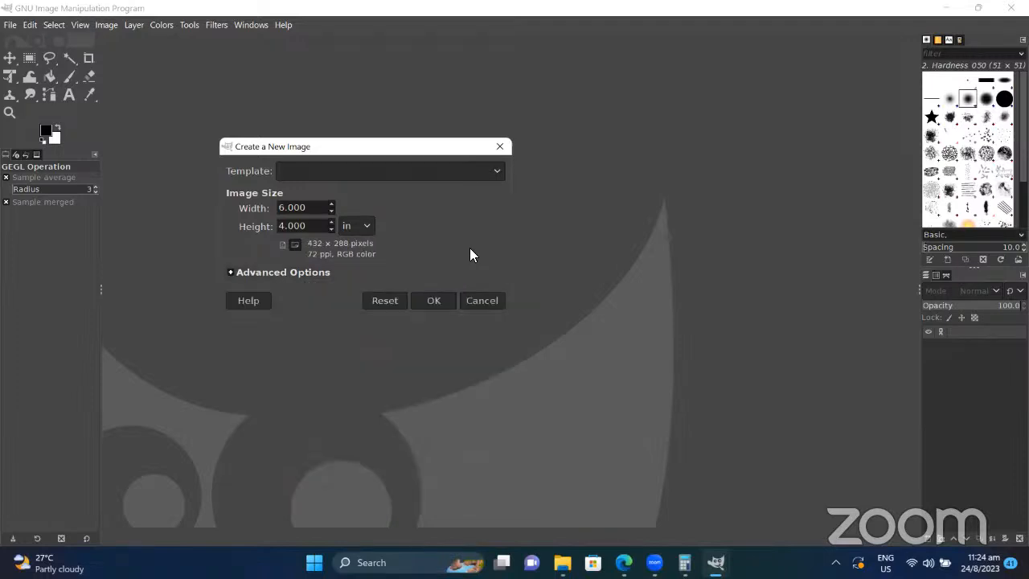
left_click(259, 272)
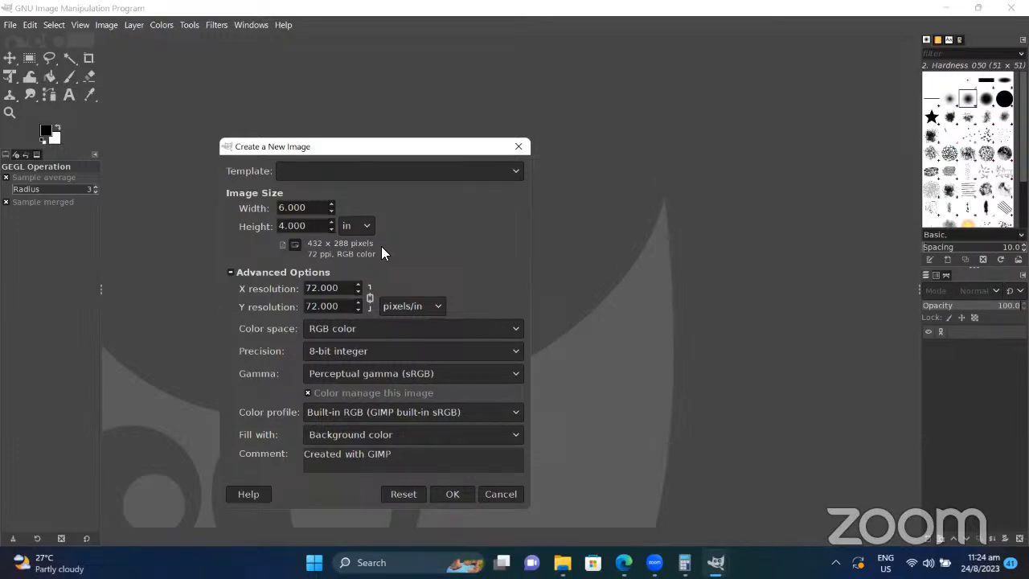
left_click(457, 336)
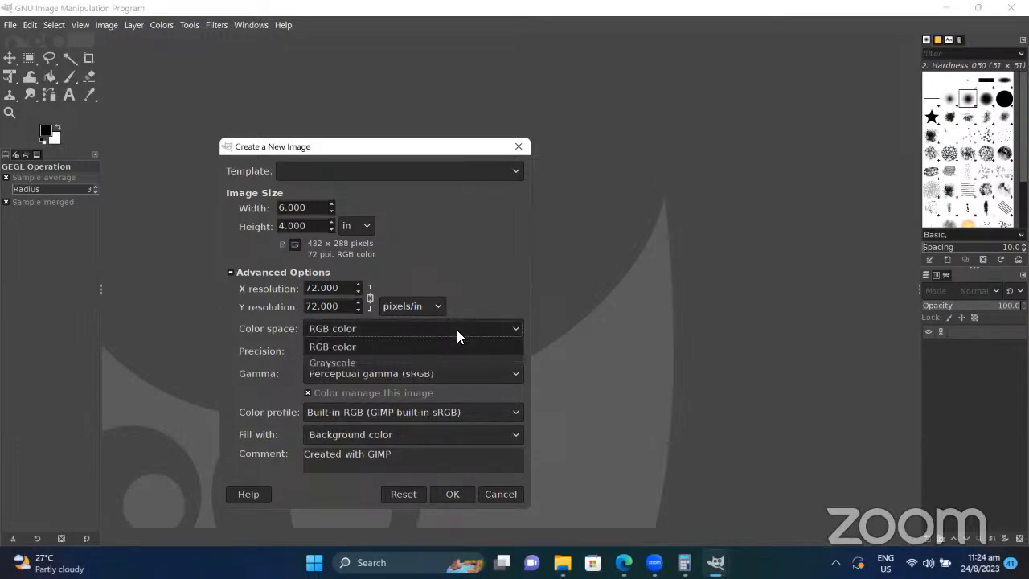
left_click(486, 248)
left_click(406, 354)
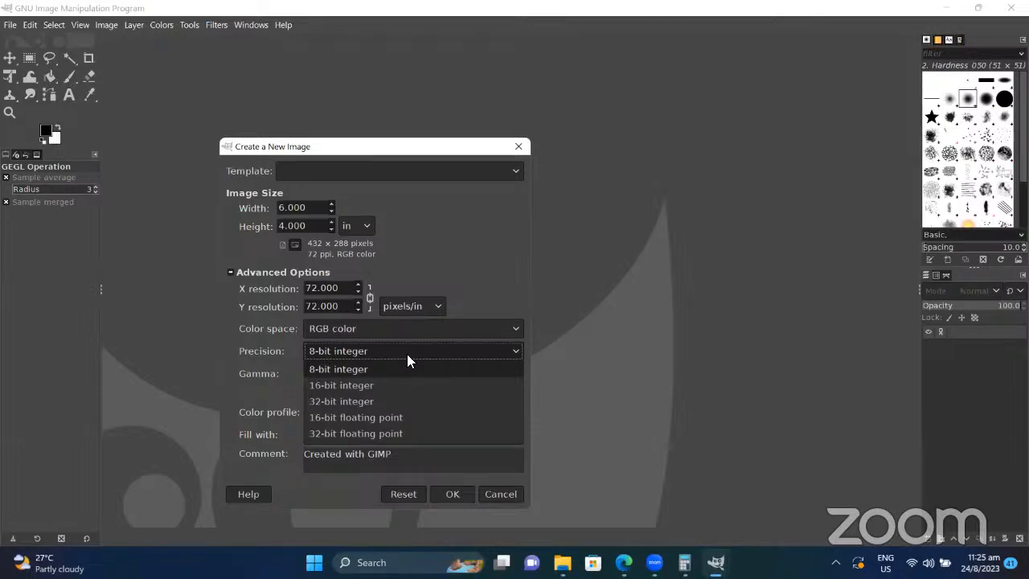
left_click(370, 386)
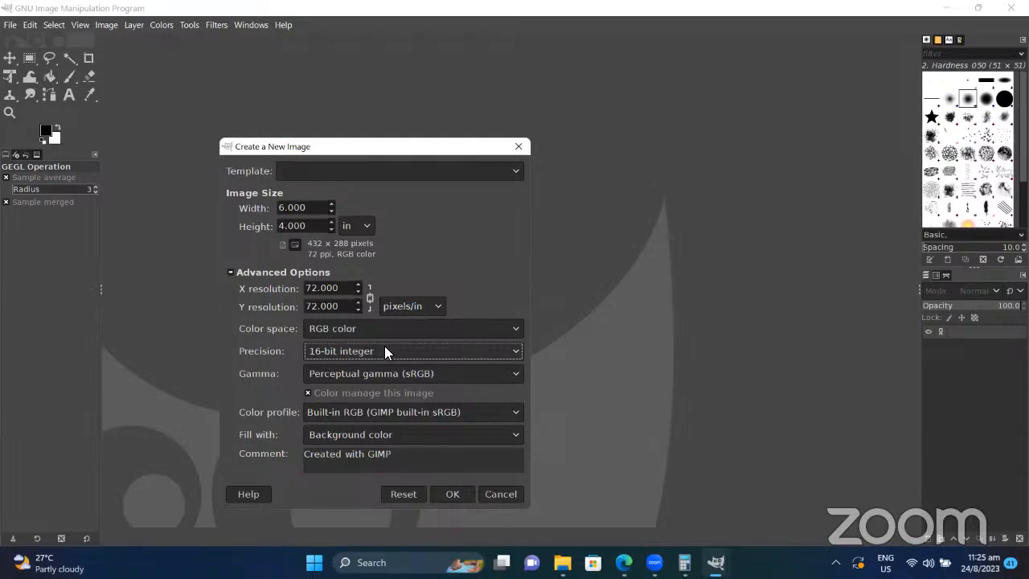
left_click(384, 351)
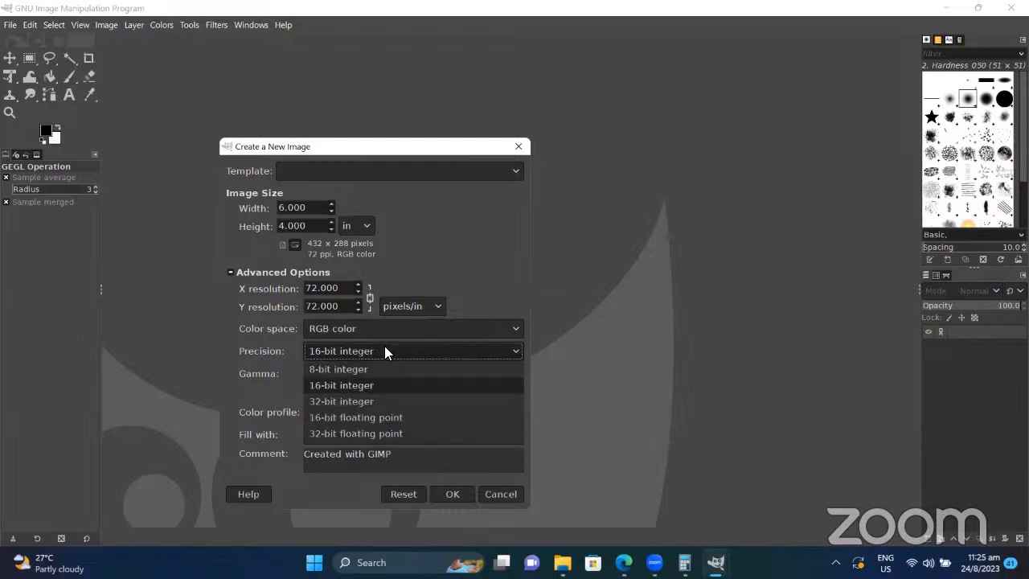
left_click(355, 401)
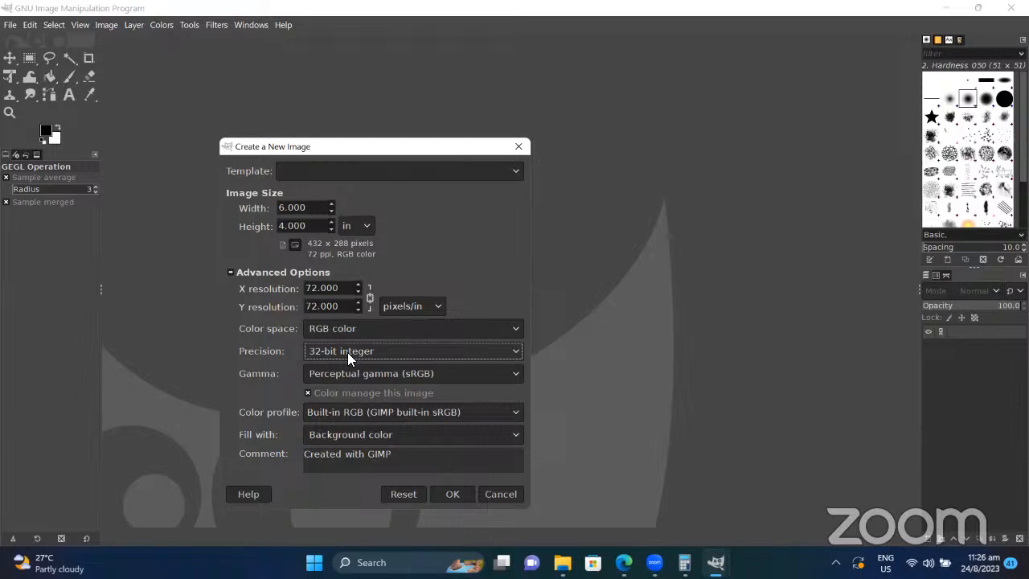
left_click(347, 352)
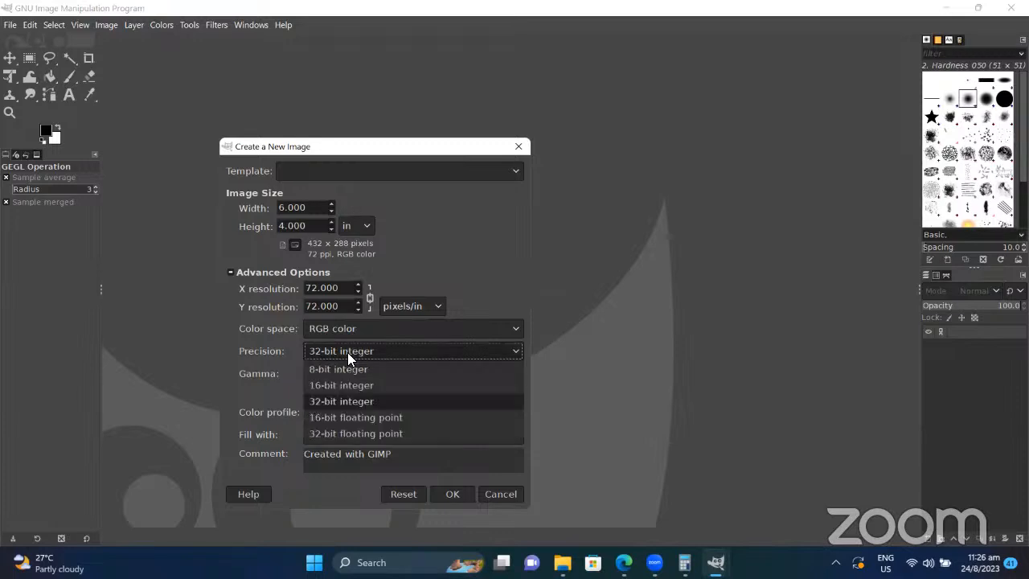
left_click(347, 372)
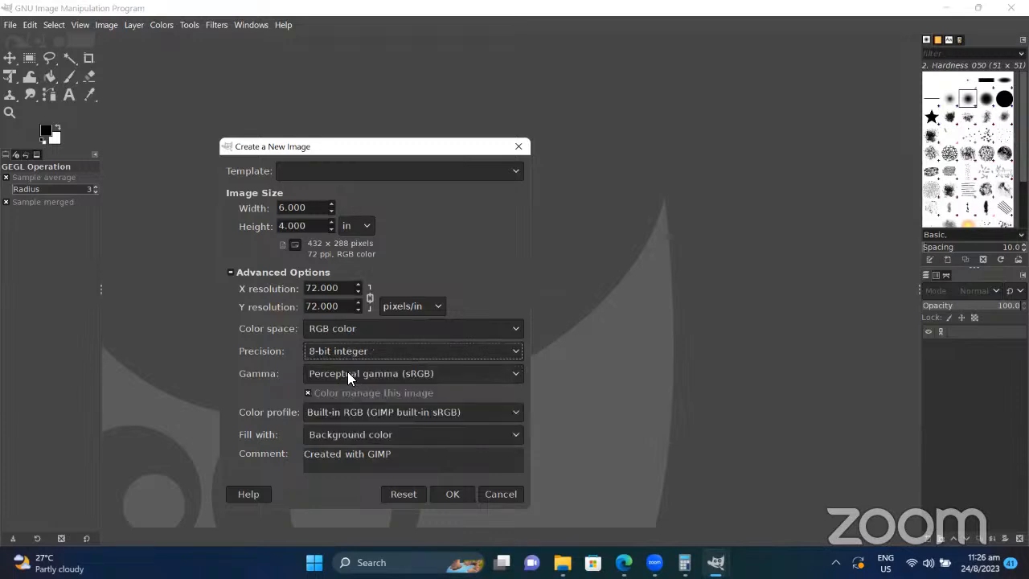
double_click(336, 289)
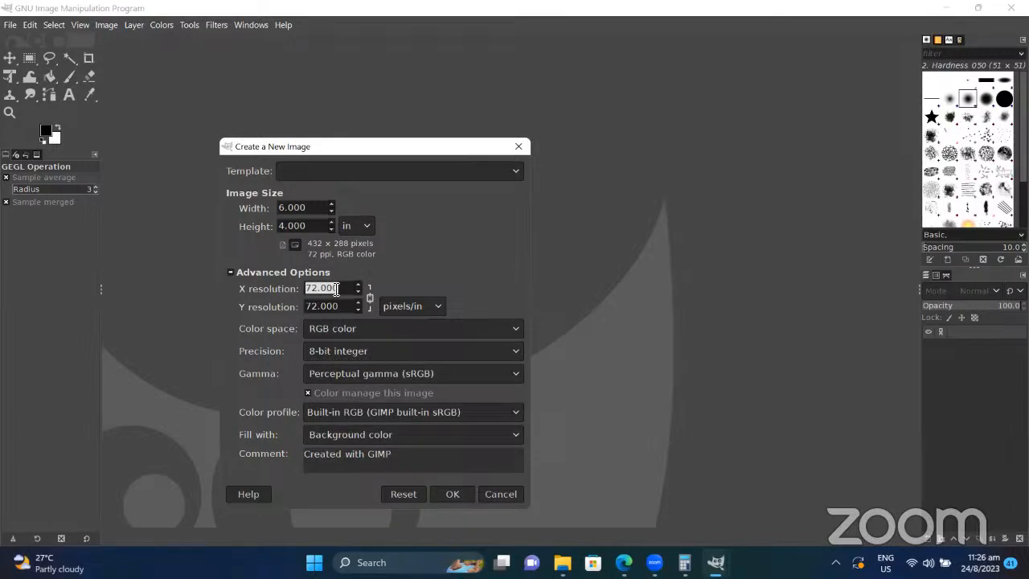
Step: Enter 100 ppi for both resolutions and create the 600 × 400 px white image
type("100")
left_click(340, 303)
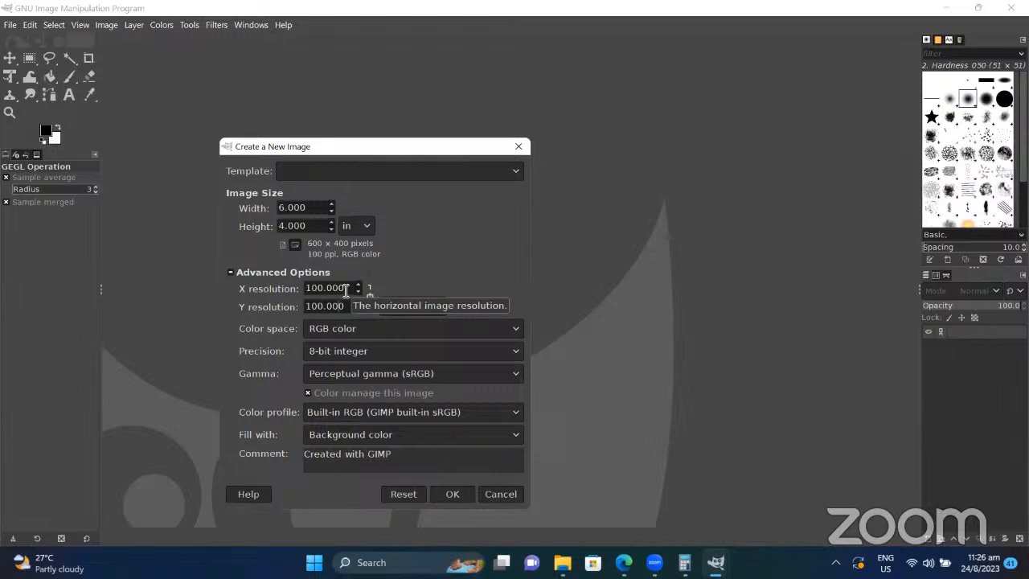
left_click(453, 494)
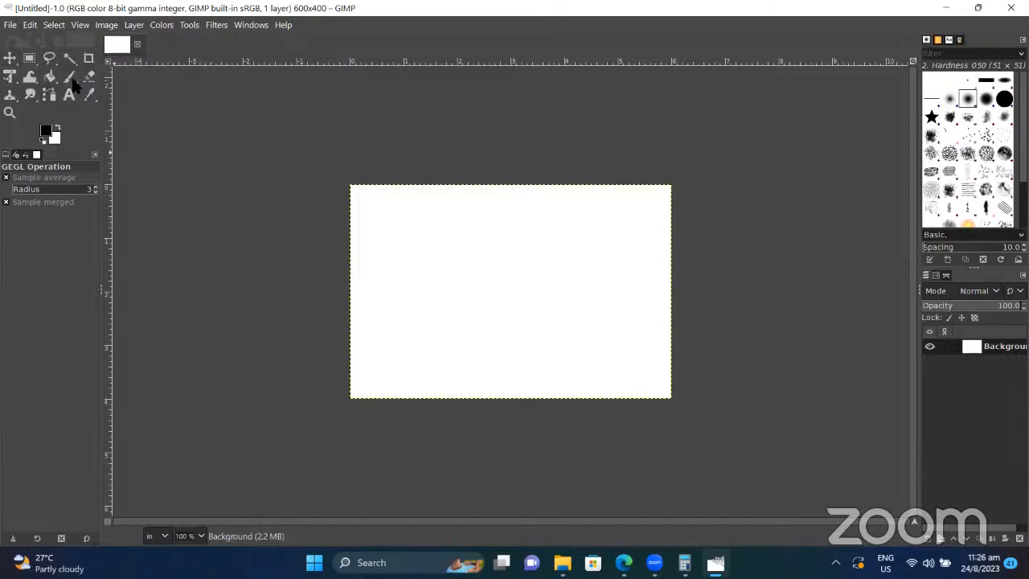
Step: Browse the rectangle/ellipse and freehand/scissors/foreground selection groups, then choose Fuzzy Select
right_click(30, 58)
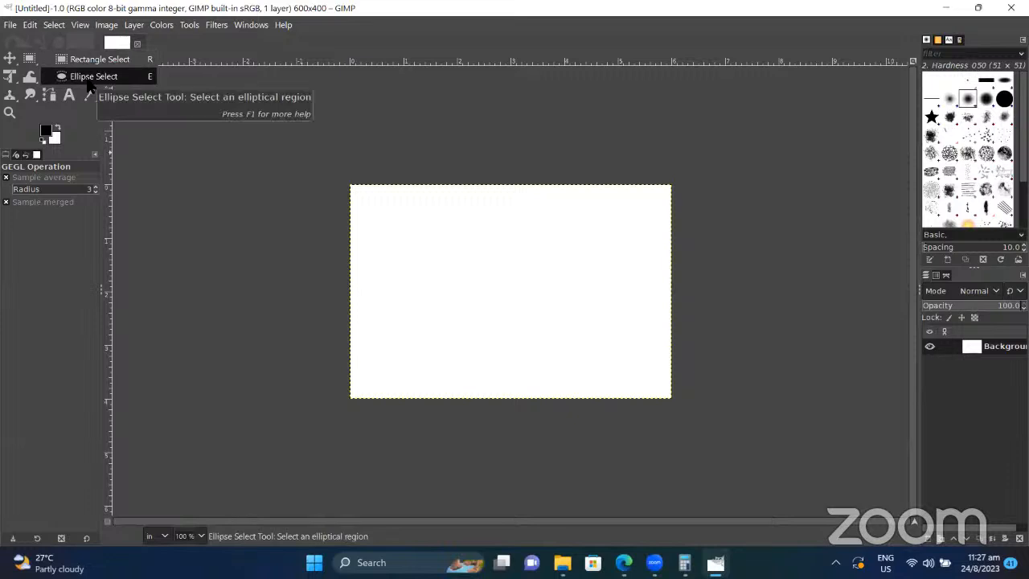
left_click(156, 132)
left_click(50, 60)
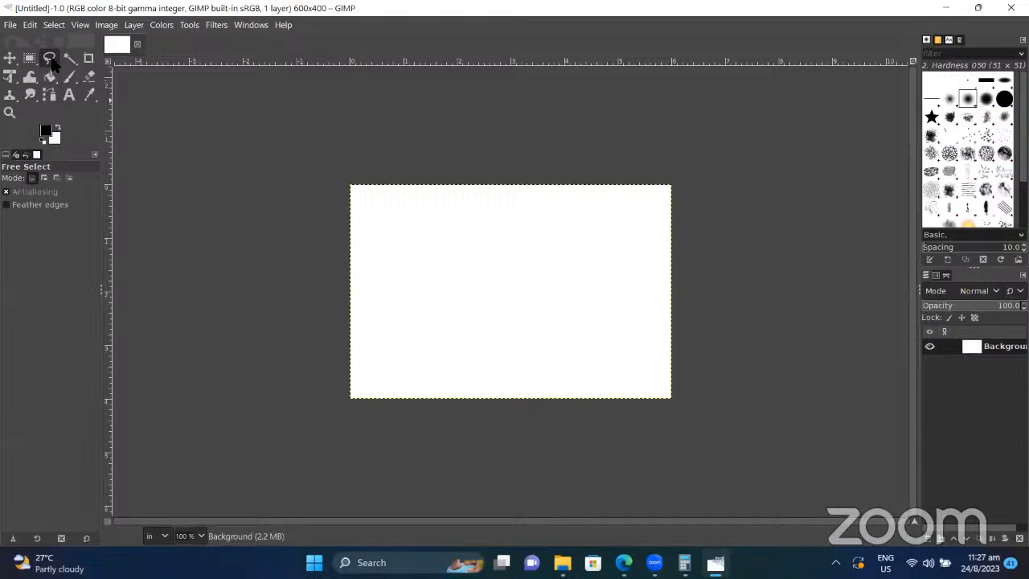
left_click(51, 62)
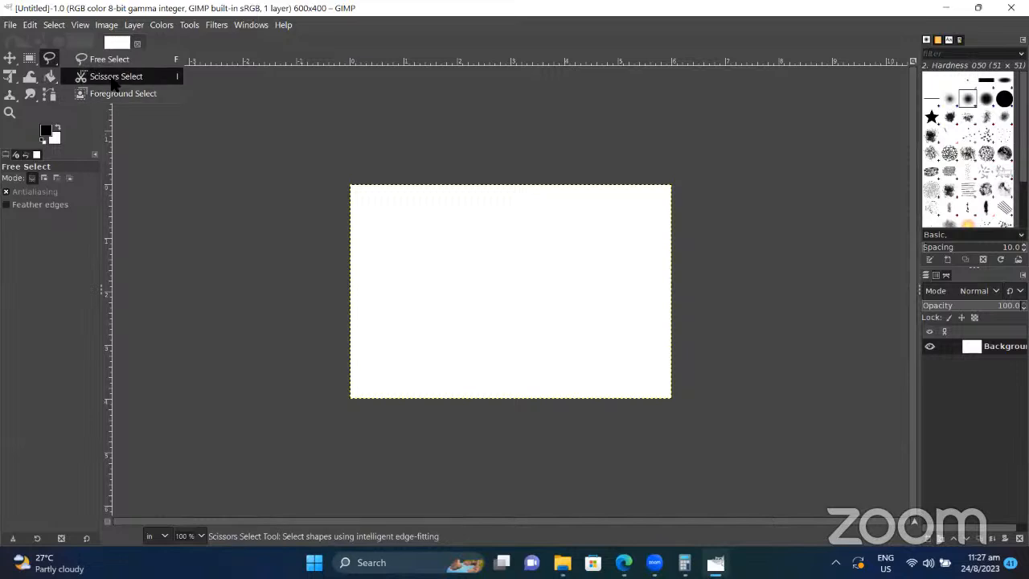
left_click(128, 134)
left_click(69, 57)
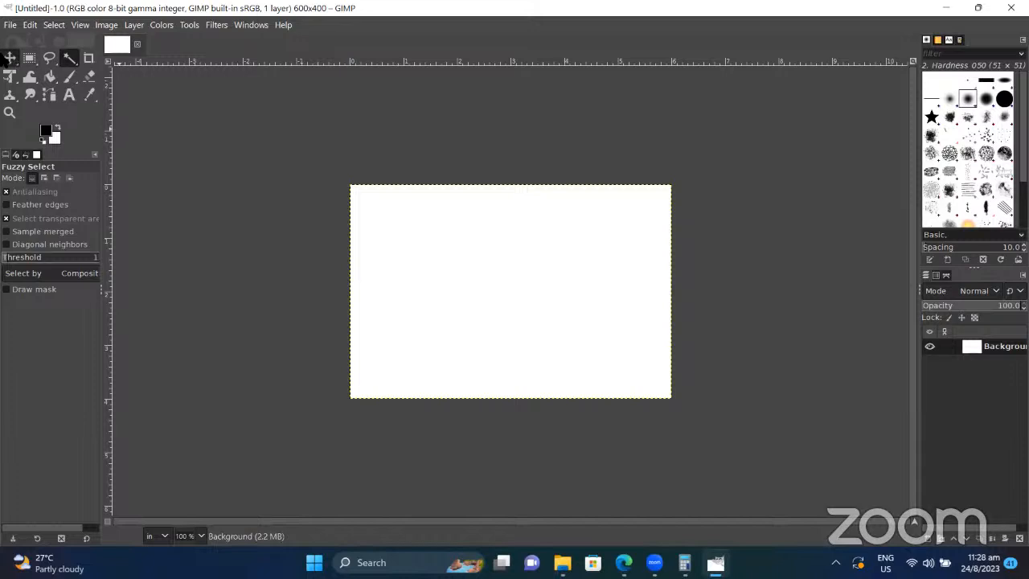
Step: Cycle through the Move, Rectangle Select, Free Select and Crop tools, then open the File menu
left_click(10, 58)
left_click(29, 60)
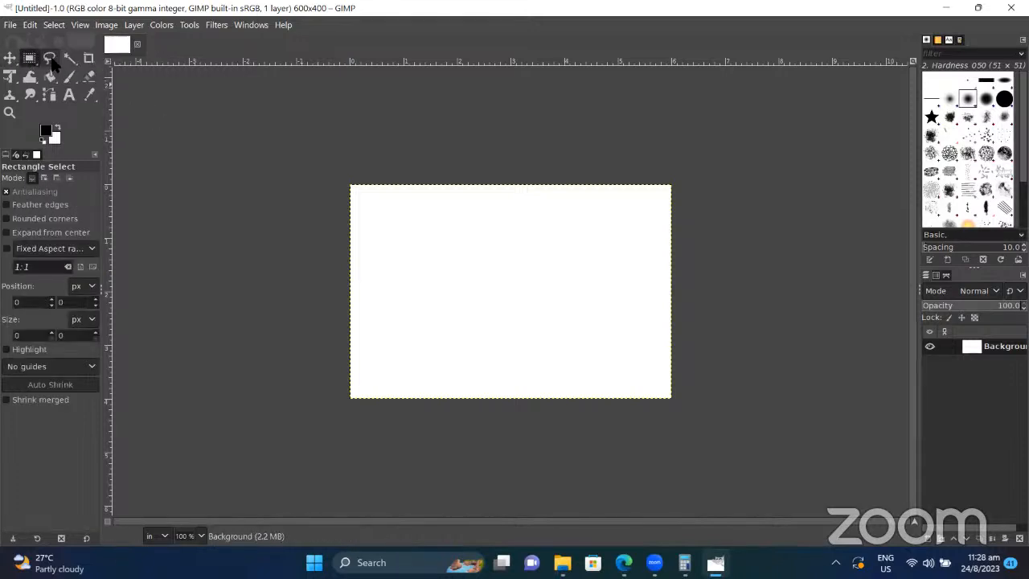
left_click(50, 59)
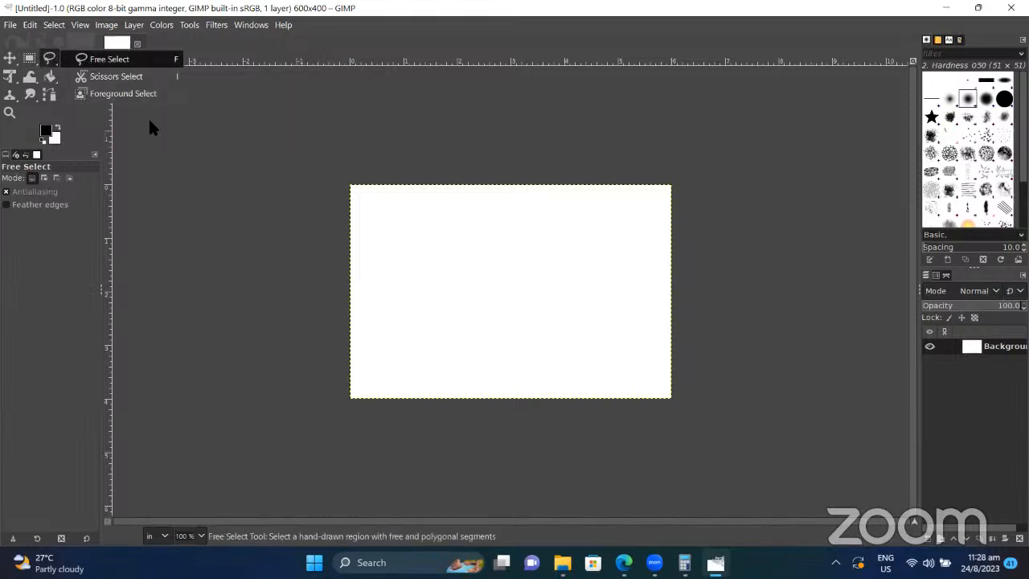
mouse_move(71, 63)
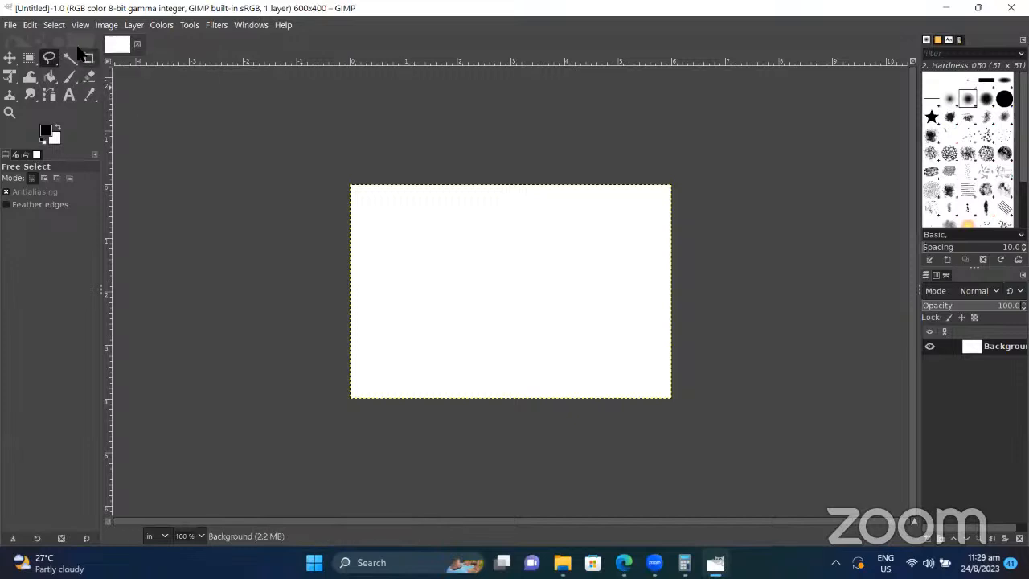
left_click(90, 61)
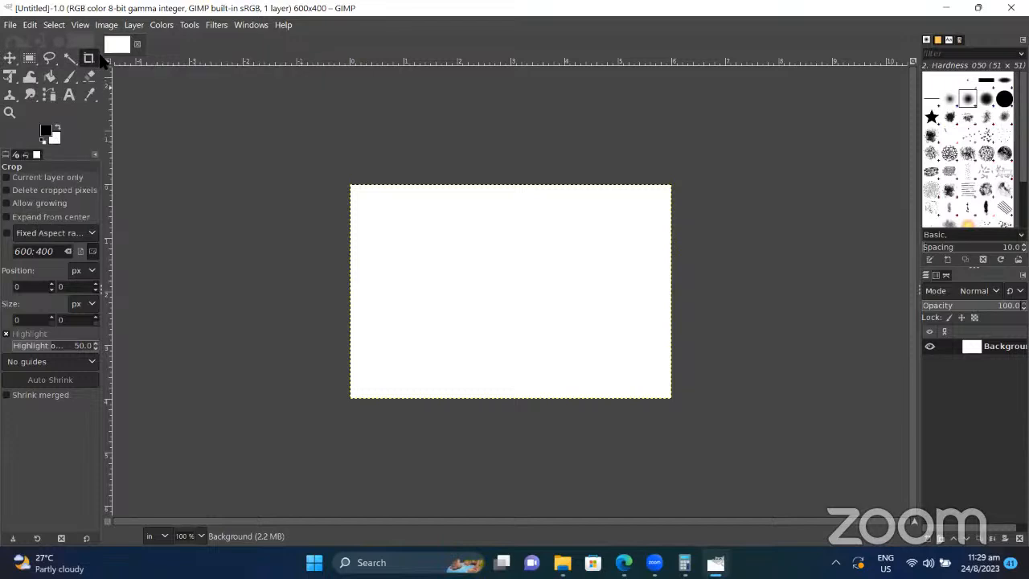
left_click(10, 25)
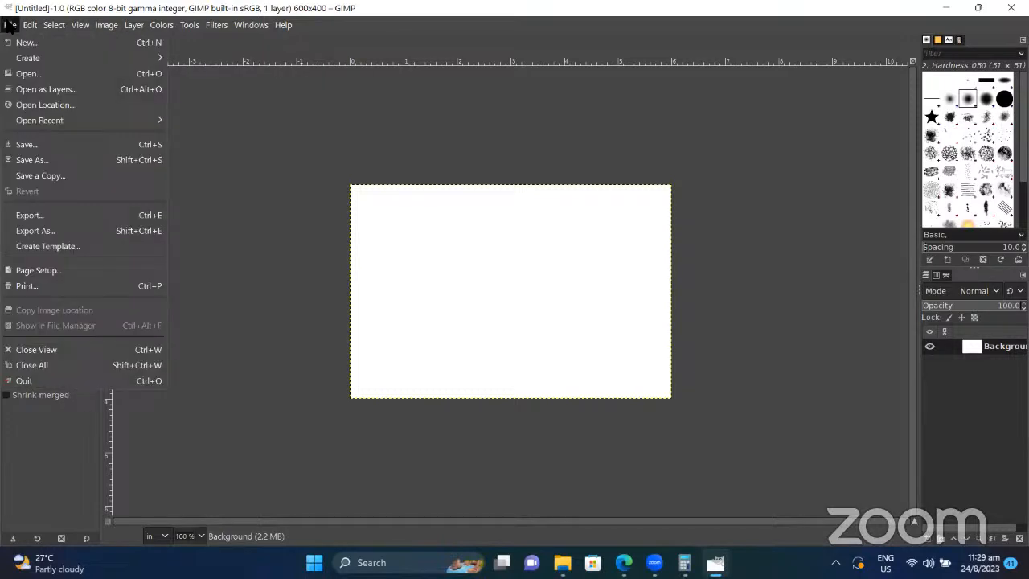
Step: Open _SSH6511.JPG from Recently Used, rotating it upright and converting it to built-in sRGB
left_click(46, 74)
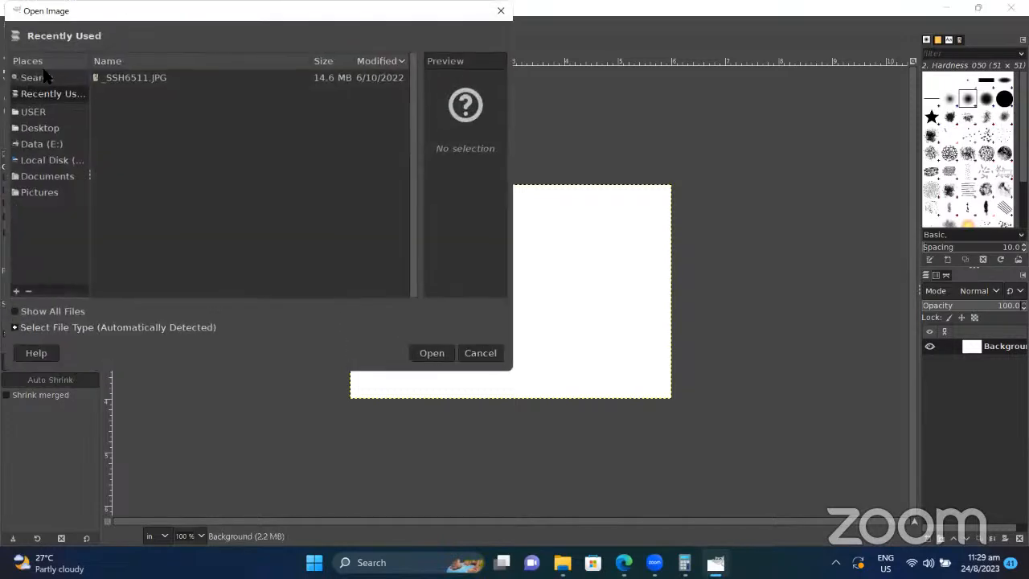
double_click(147, 77)
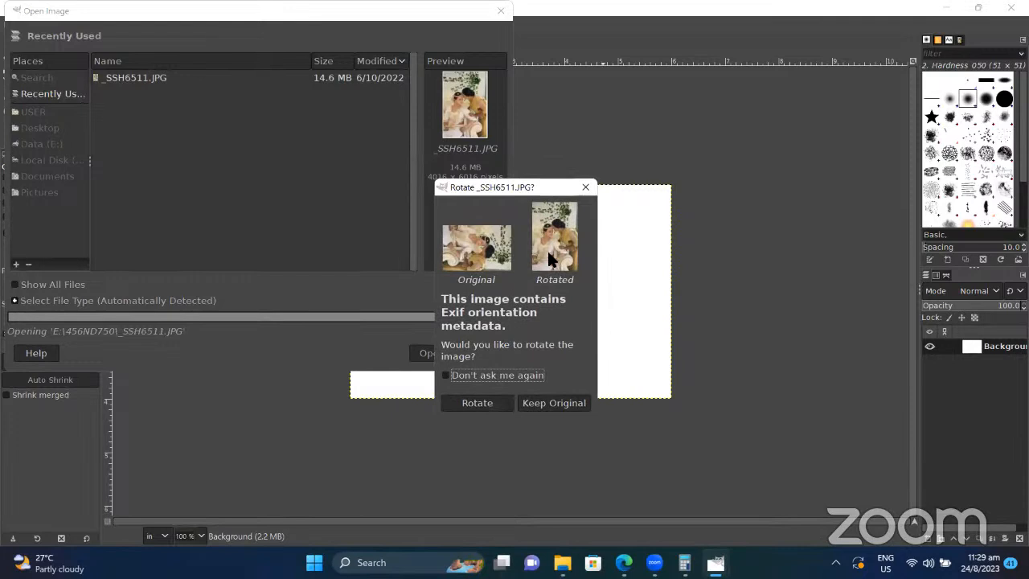
left_click(494, 402)
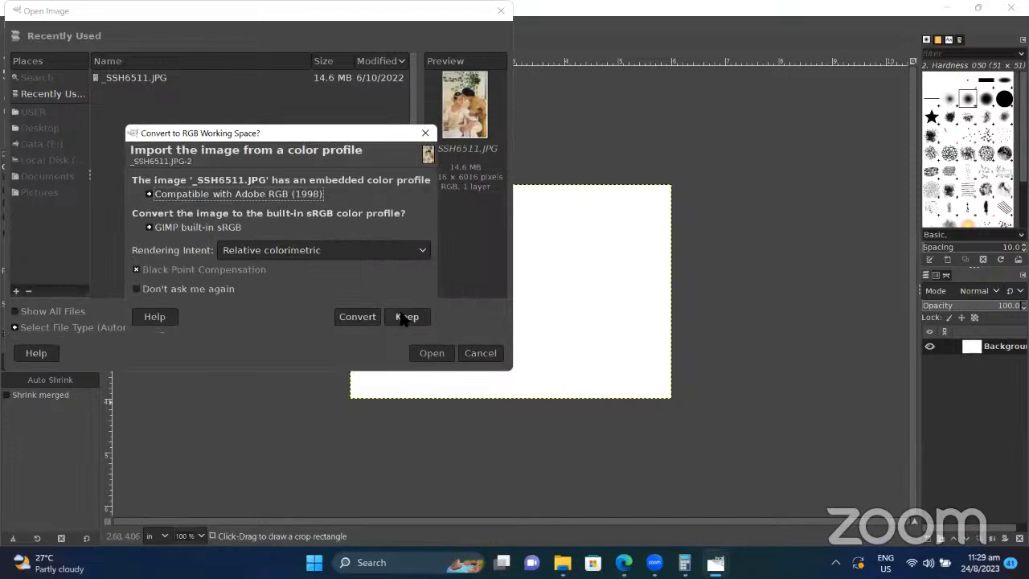
left_click(357, 317)
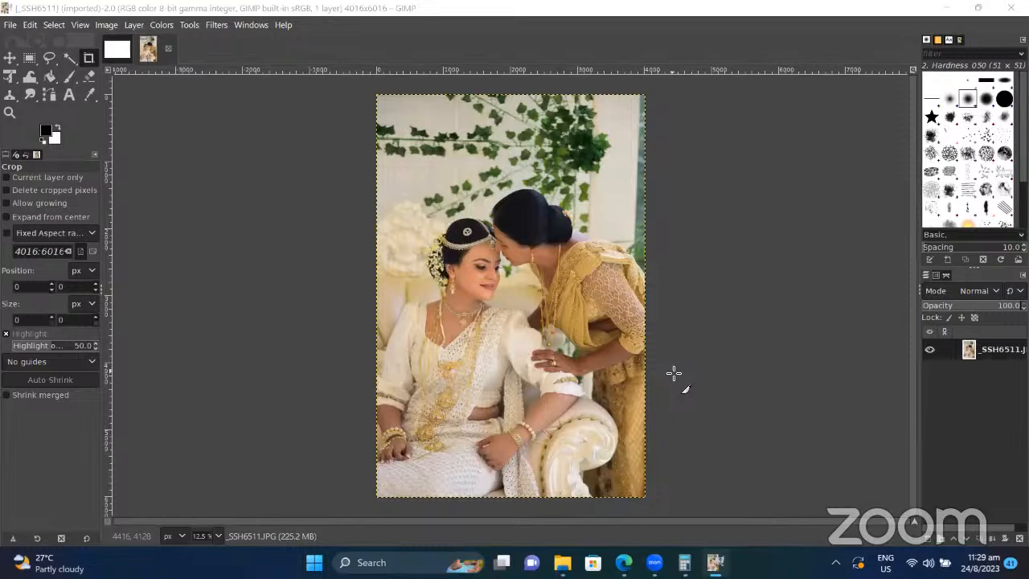
Step: Pick Ellipse Select, drag a first oval around the couple, then undo it
key("XF86MonBrightnessUp")
key("XF86MonBrightnessUp")
key("XF86MonBrightnessUp")
left_click(8, 61)
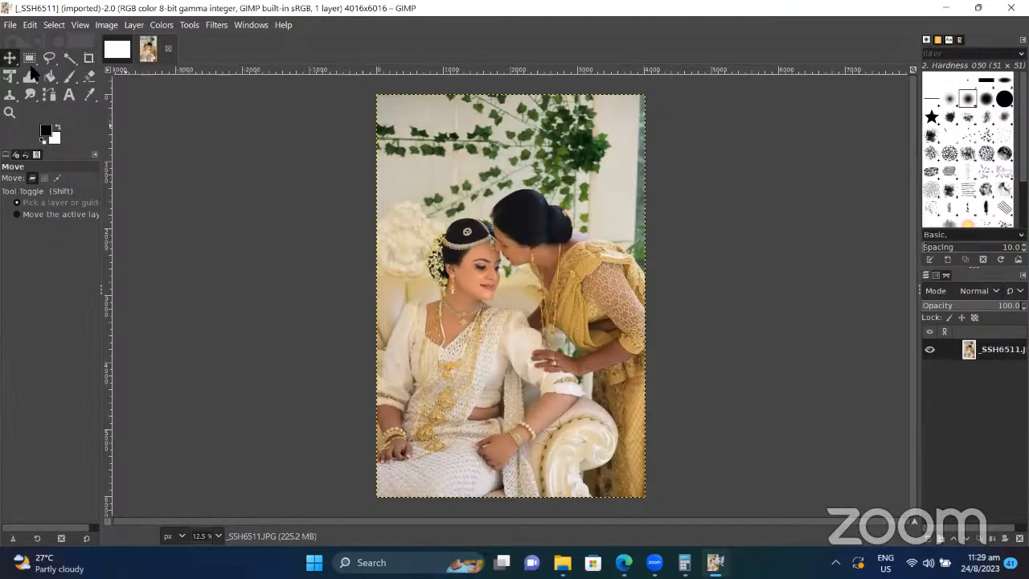
left_click(29, 59)
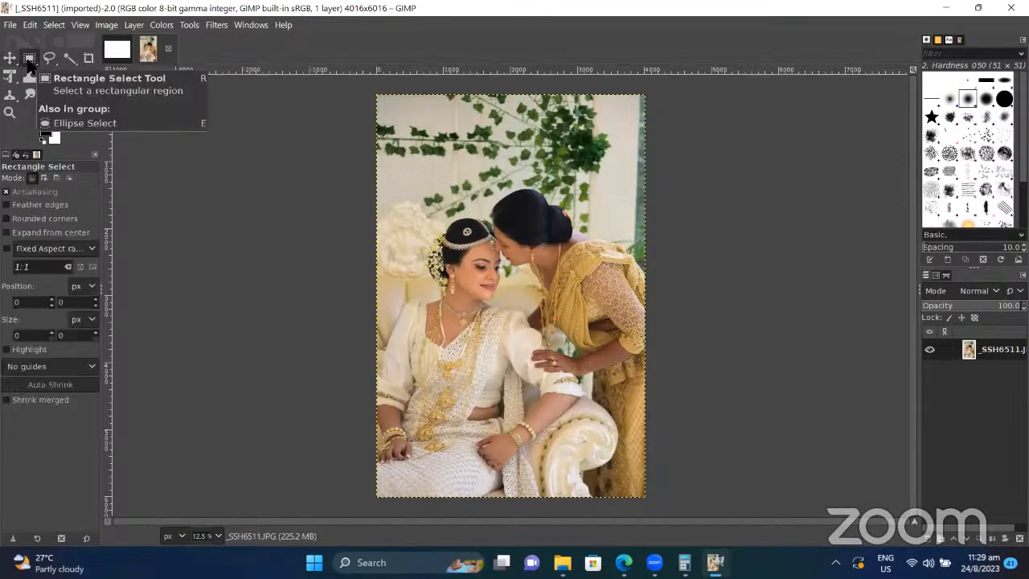
right_click(29, 63)
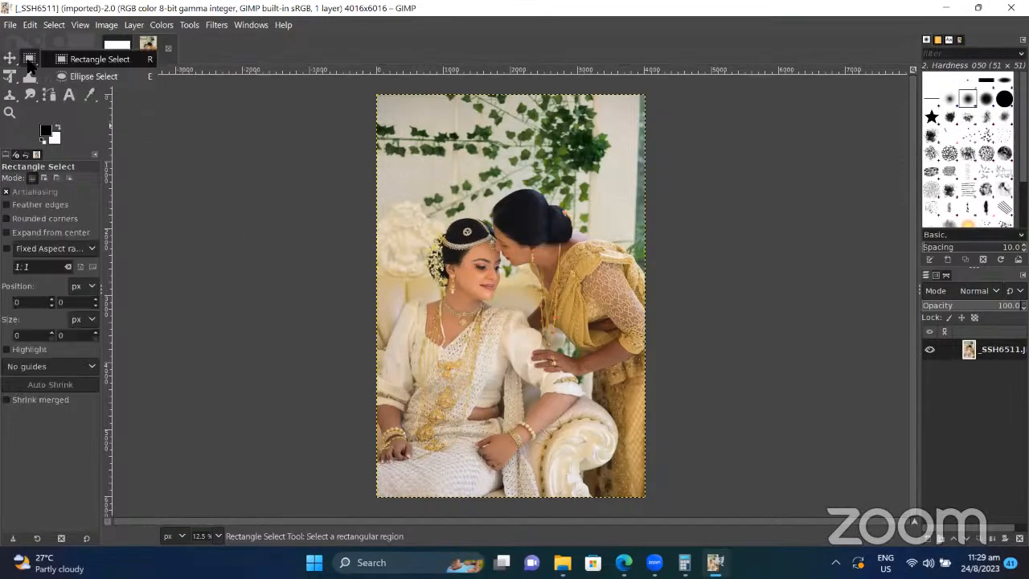
left_click(80, 77)
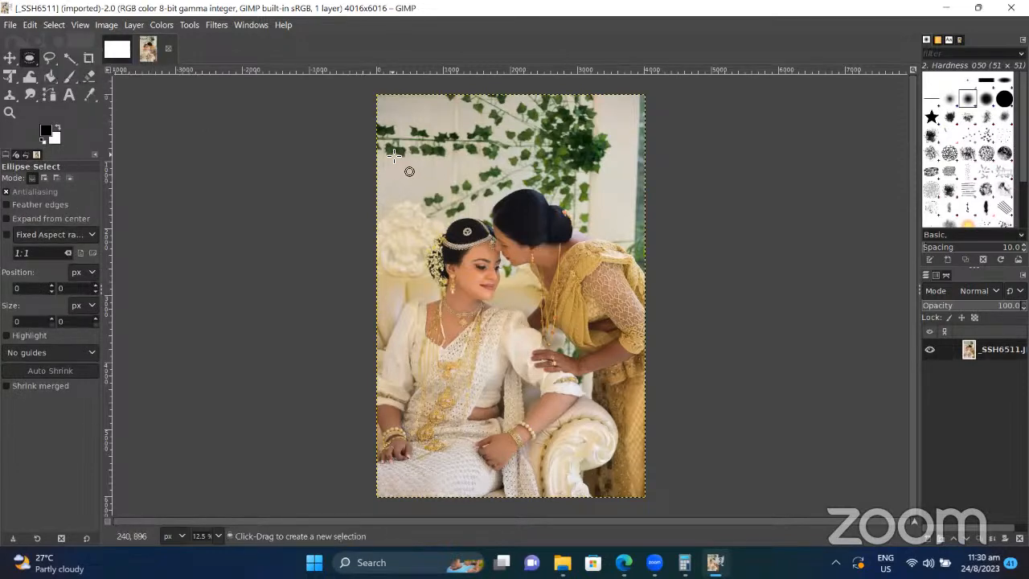
left_click_drag(433, 180, 617, 476)
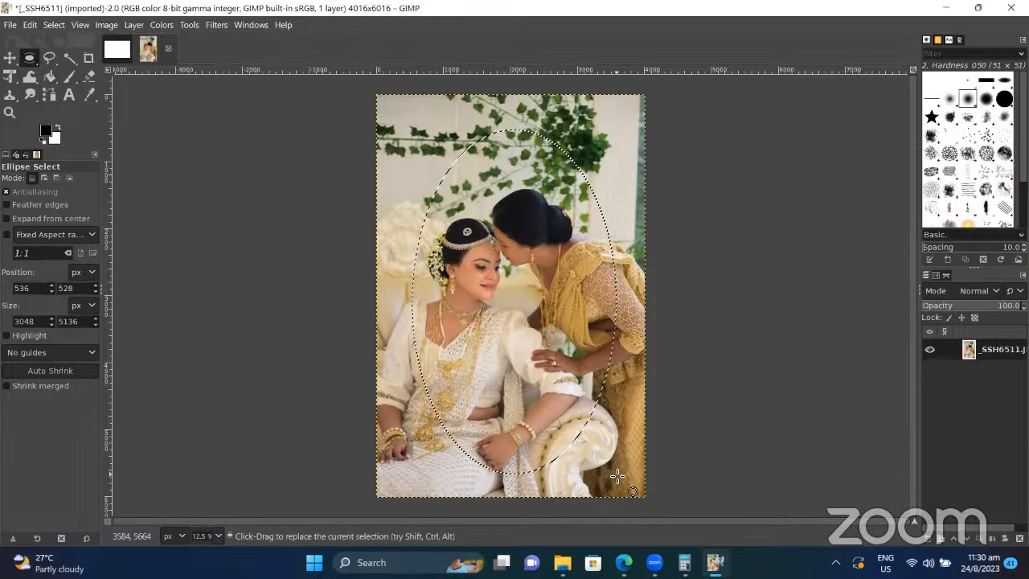
key("ctrl+z")
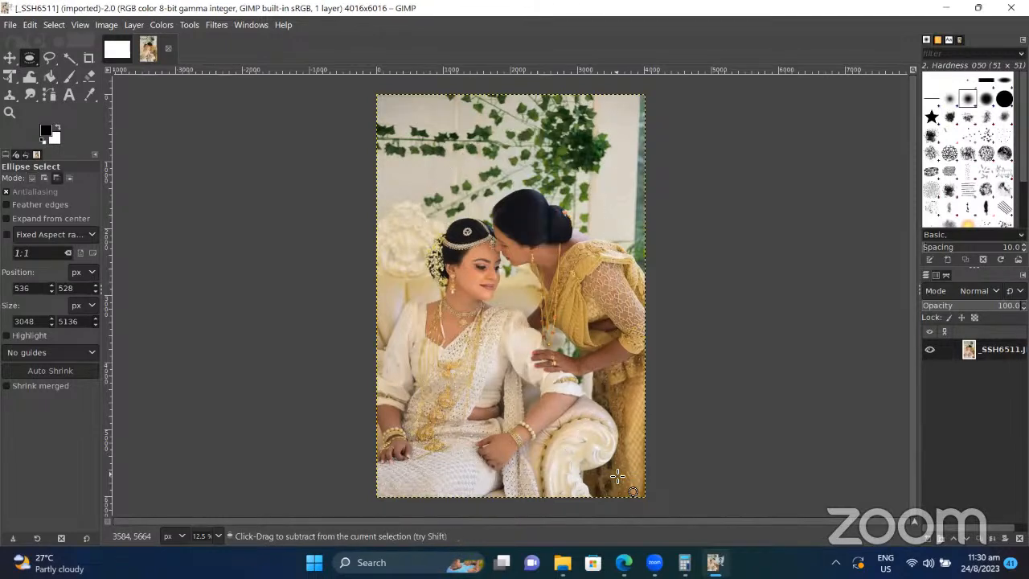
Step: Redraw a tall oval around the couple and duplicate the image with Ctrl+D
left_click(29, 56)
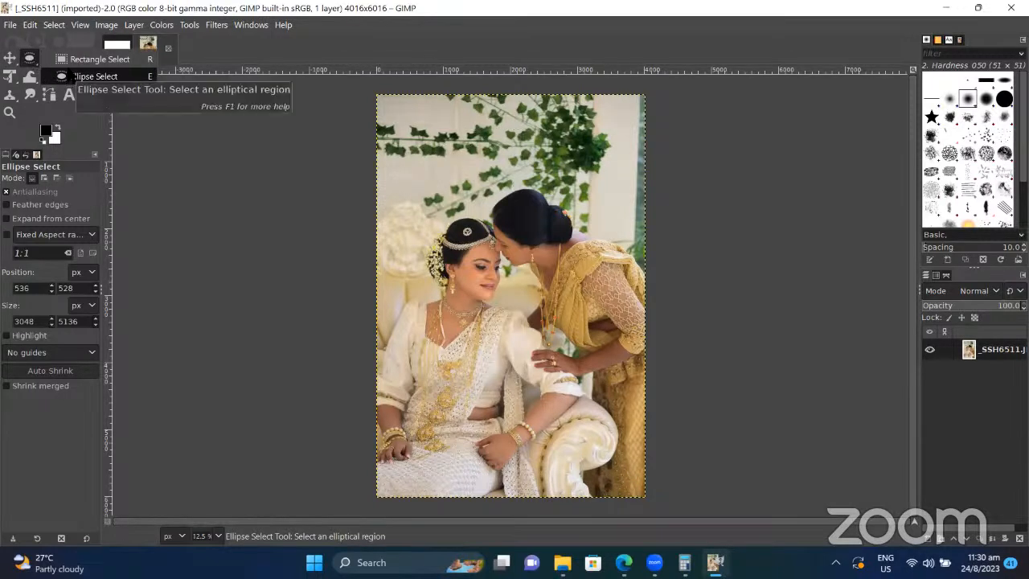
left_click(80, 76)
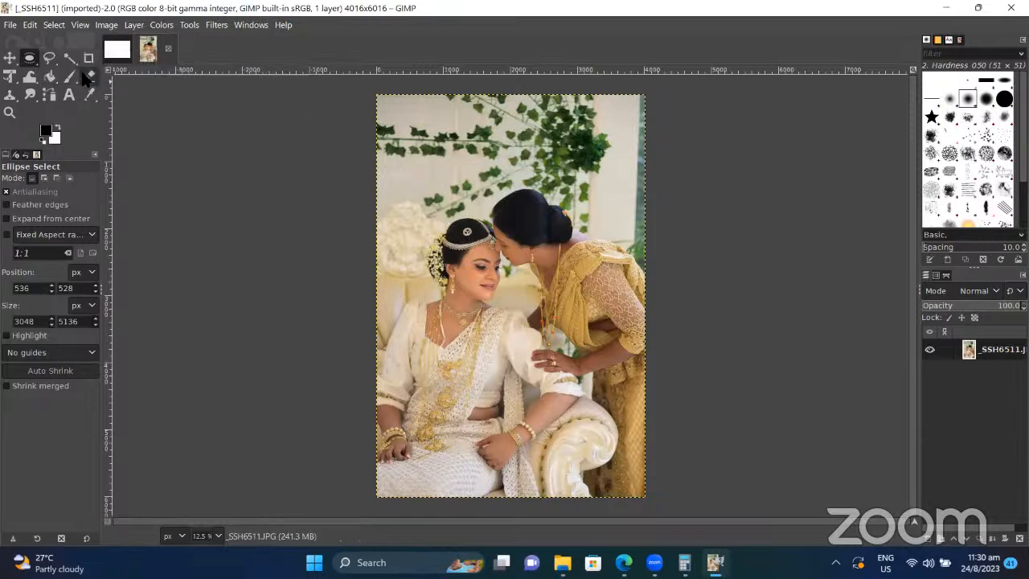
left_click_drag(404, 125, 620, 486)
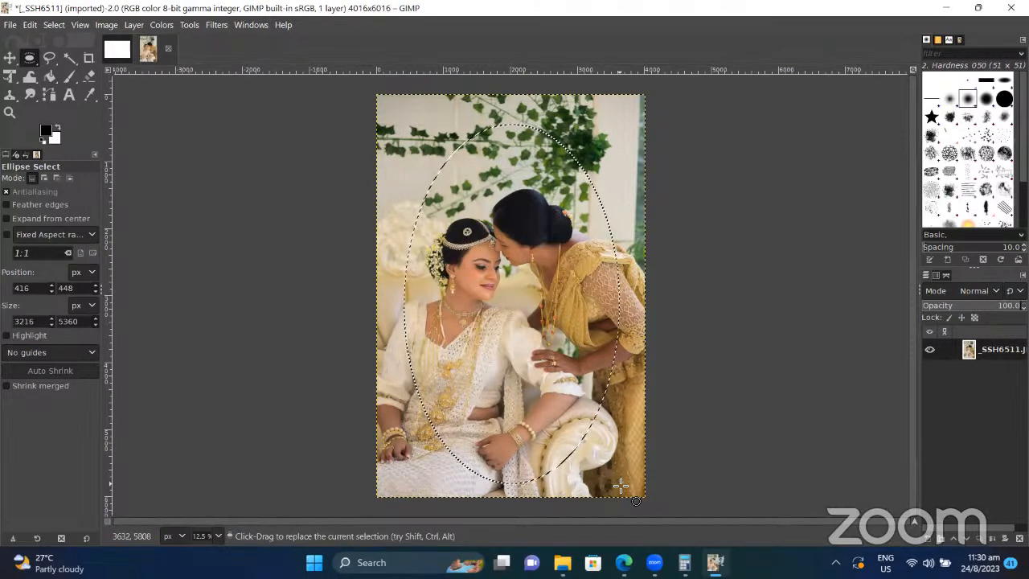
key("ctrl+d")
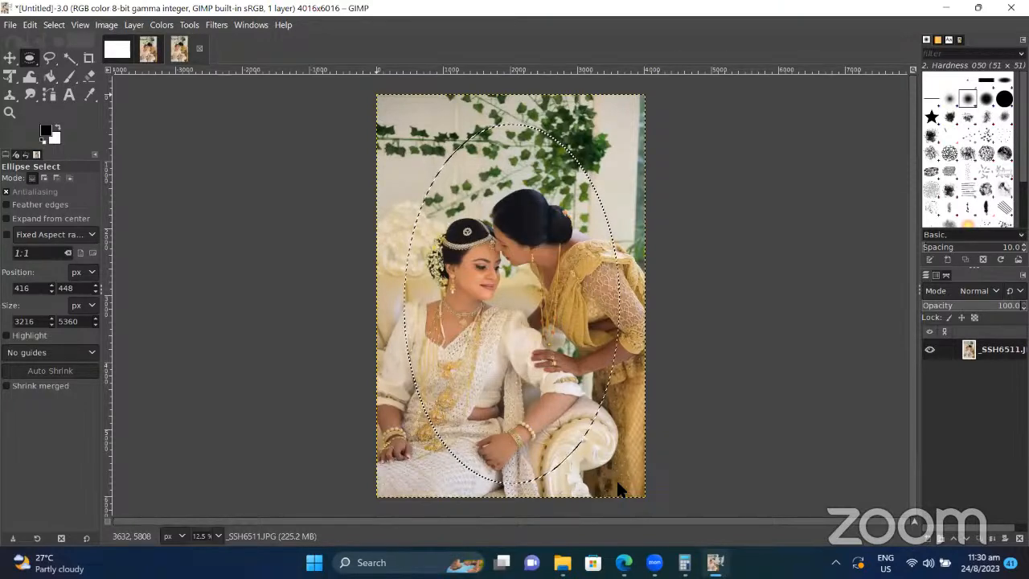
left_click(57, 26)
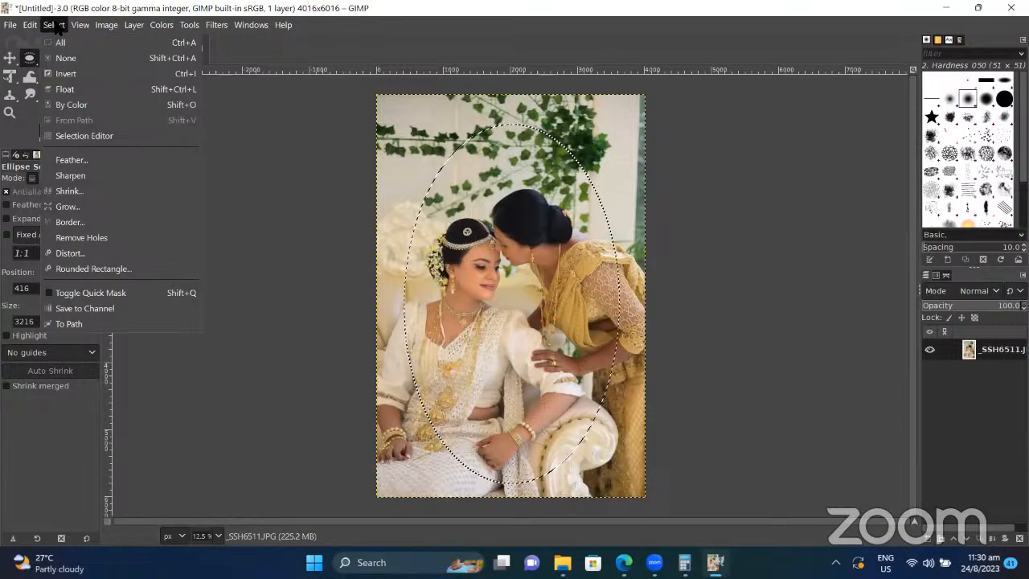
left_click(116, 61)
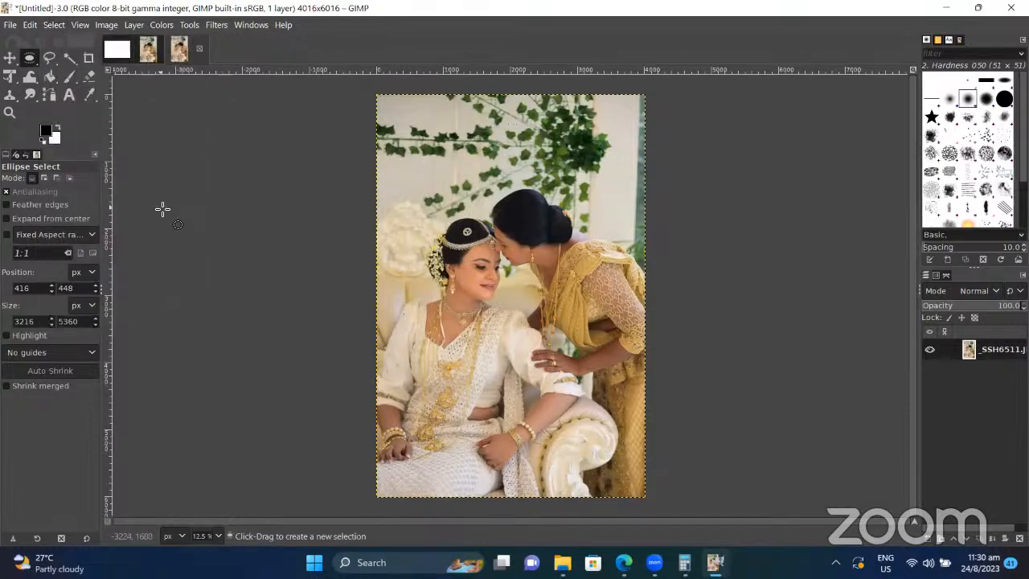
key("ctrl+z")
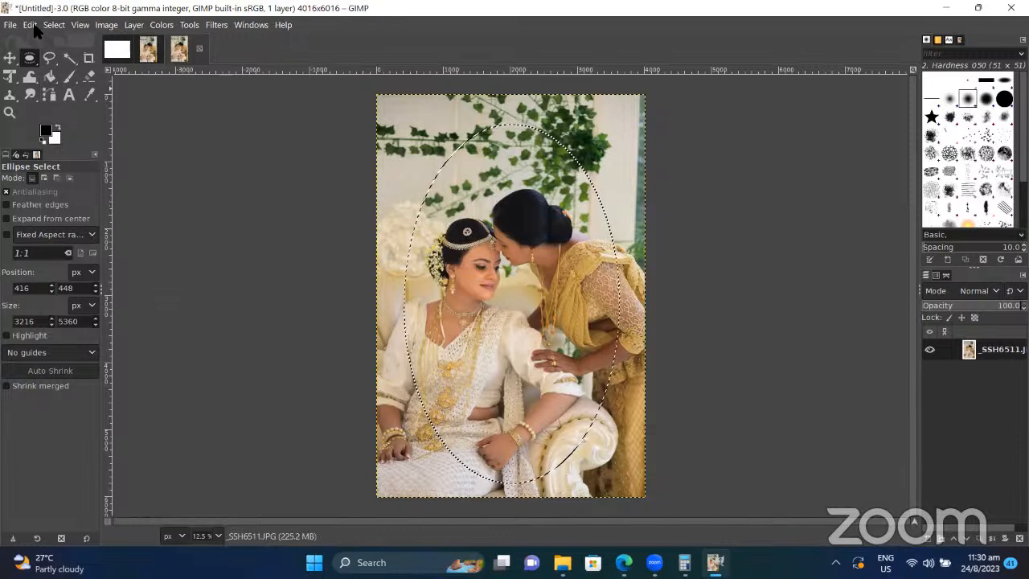
left_click(53, 25)
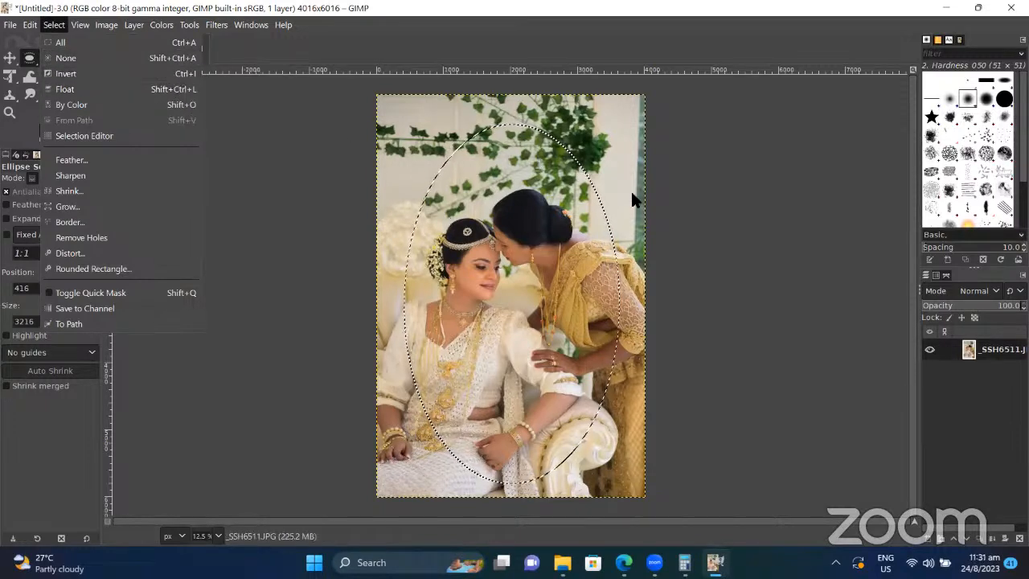
left_click(680, 224)
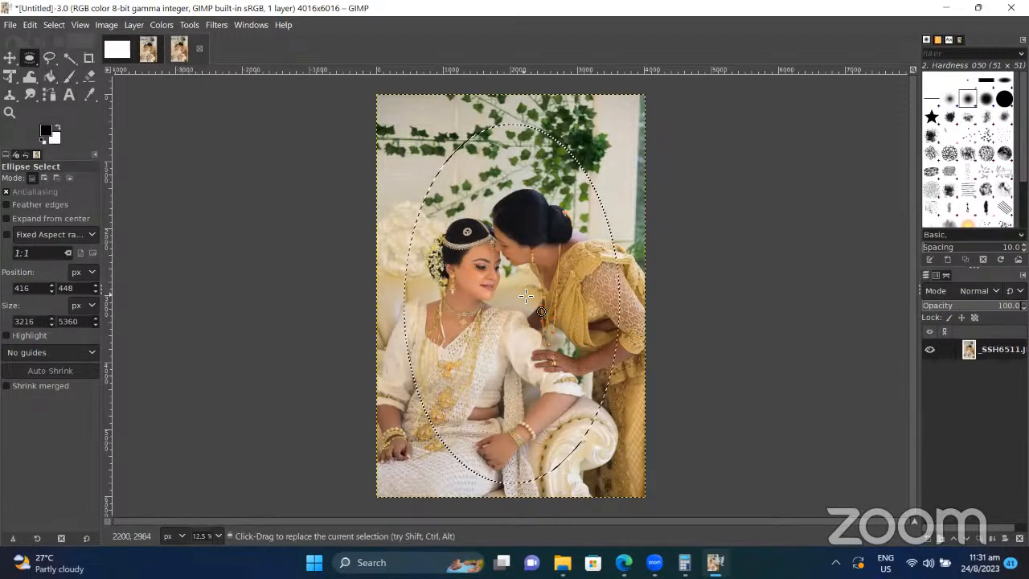
Step: Test and undo a white oval fill twice, then cut and paste back the couple's oval
key("Delete")
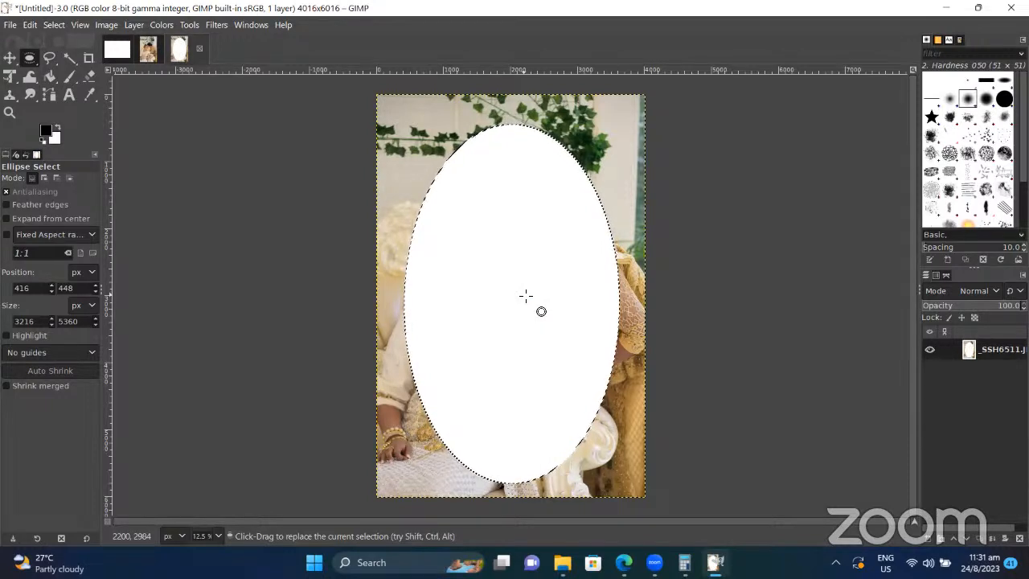
key("ctrl+z")
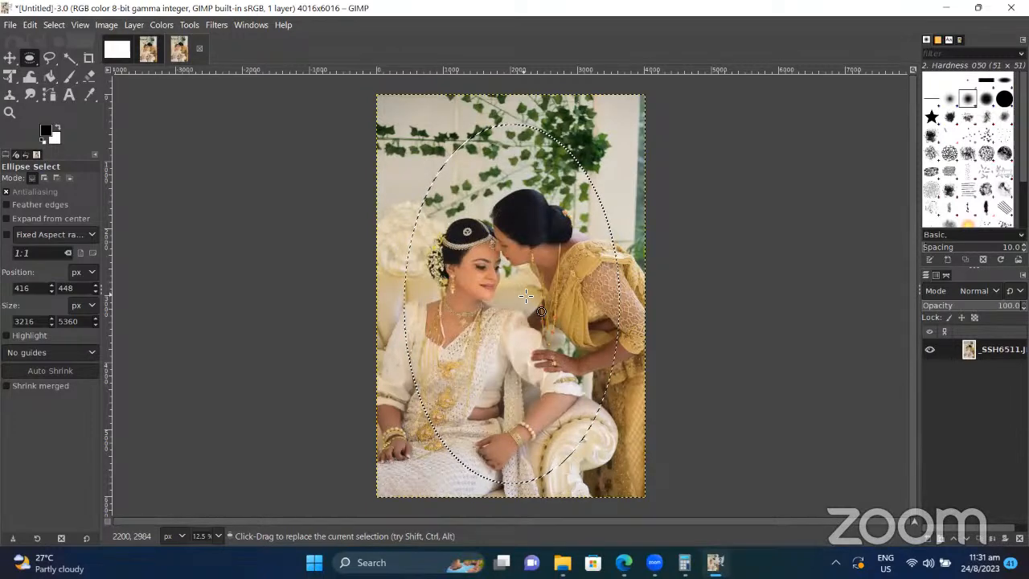
key("Delete")
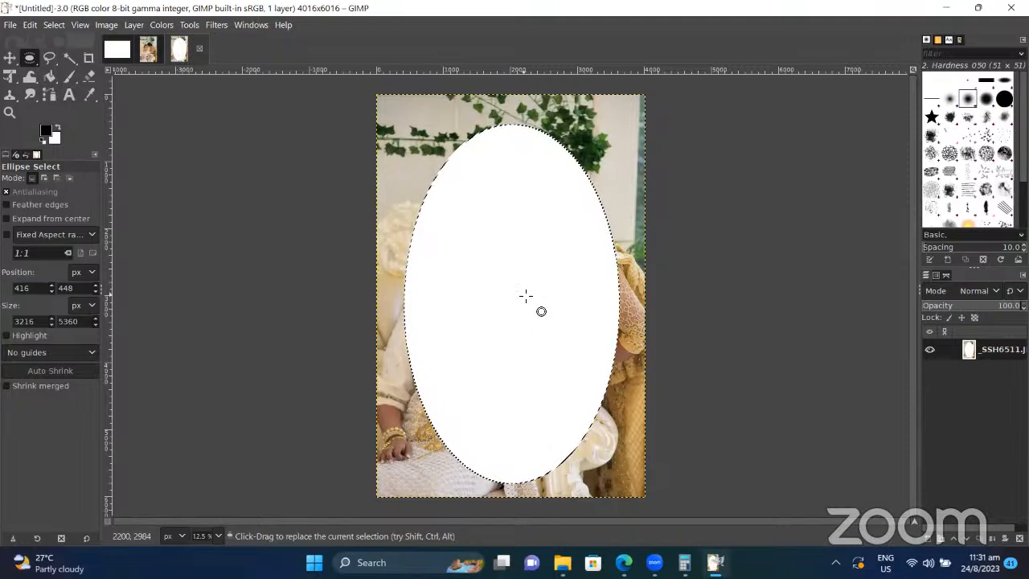
key("ctrl+z")
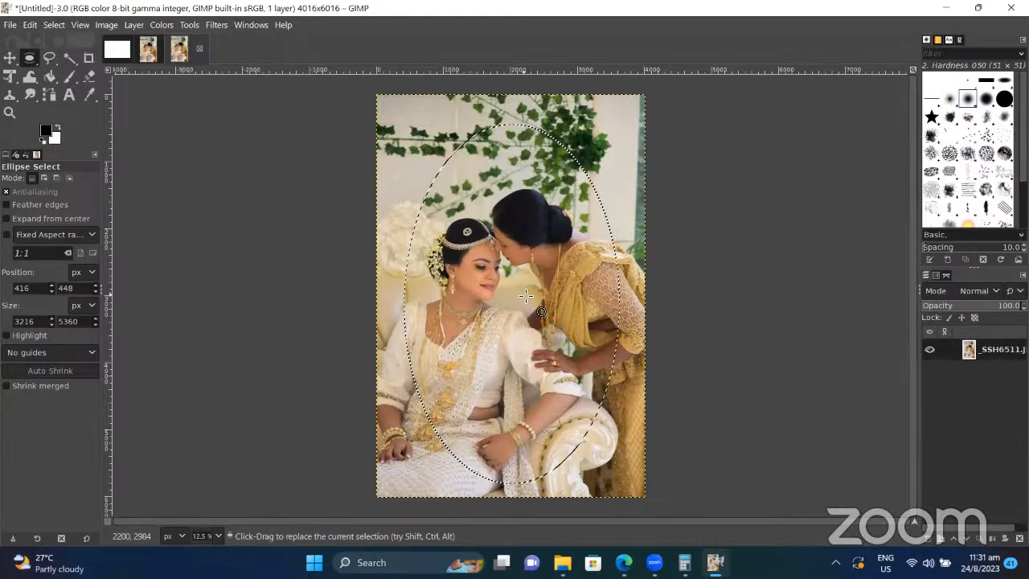
key("ctrl+x")
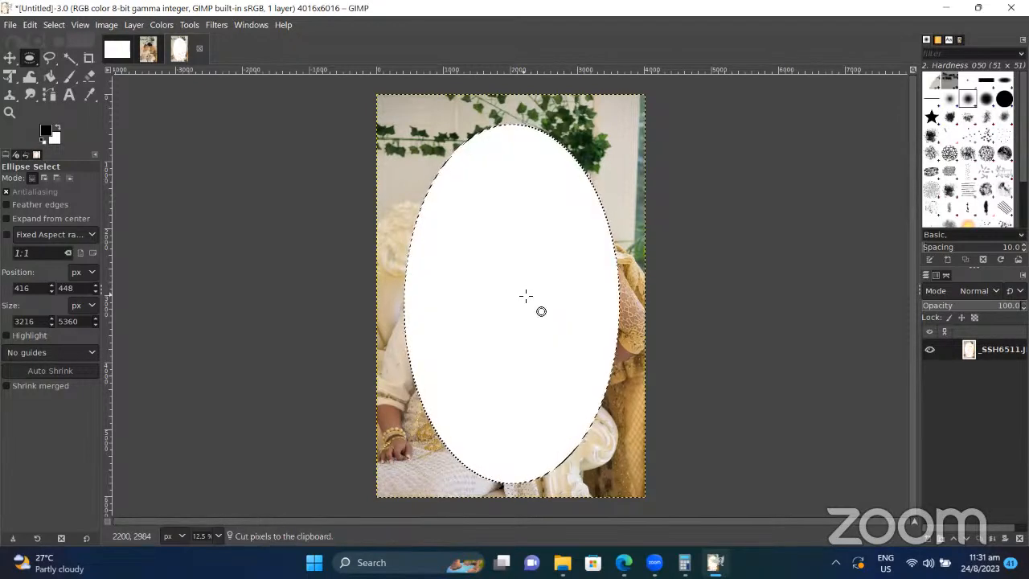
key("ctrl+v")
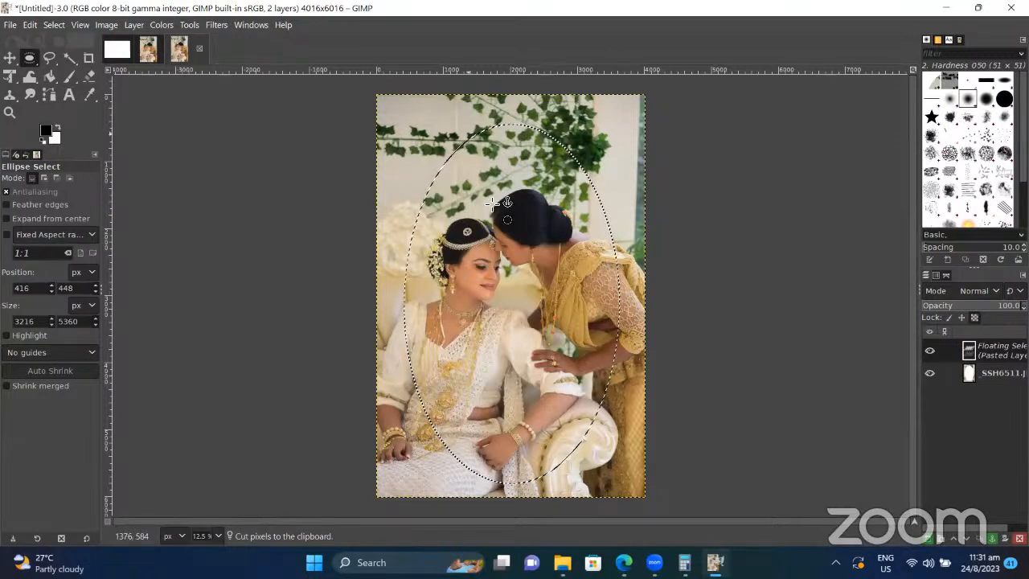
Step: Set the layer mode to Overlay, anchor the oval, paste it again, and close the duplicate
scroll(949, 289, "down", 5)
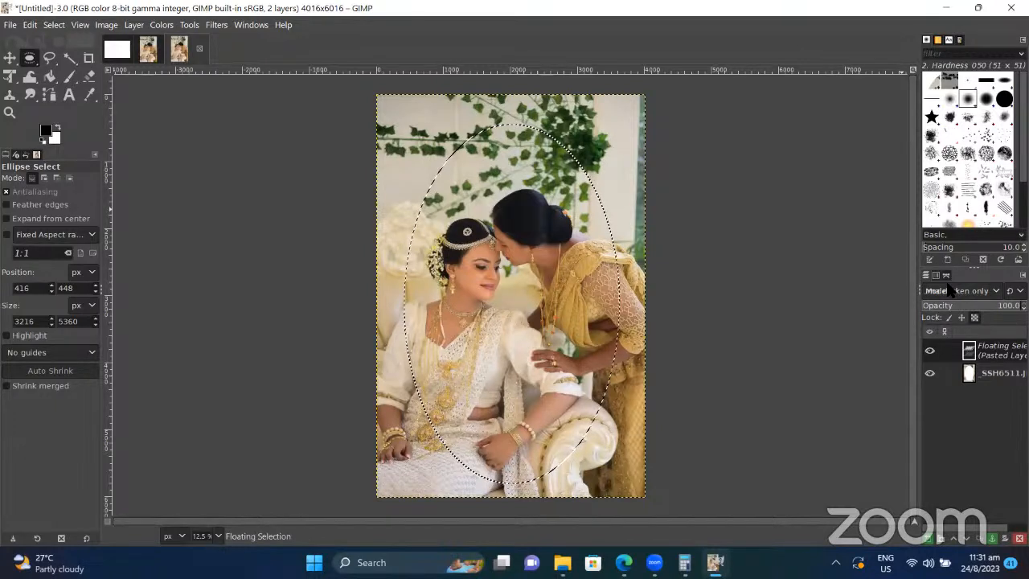
scroll(950, 291, "down", 3)
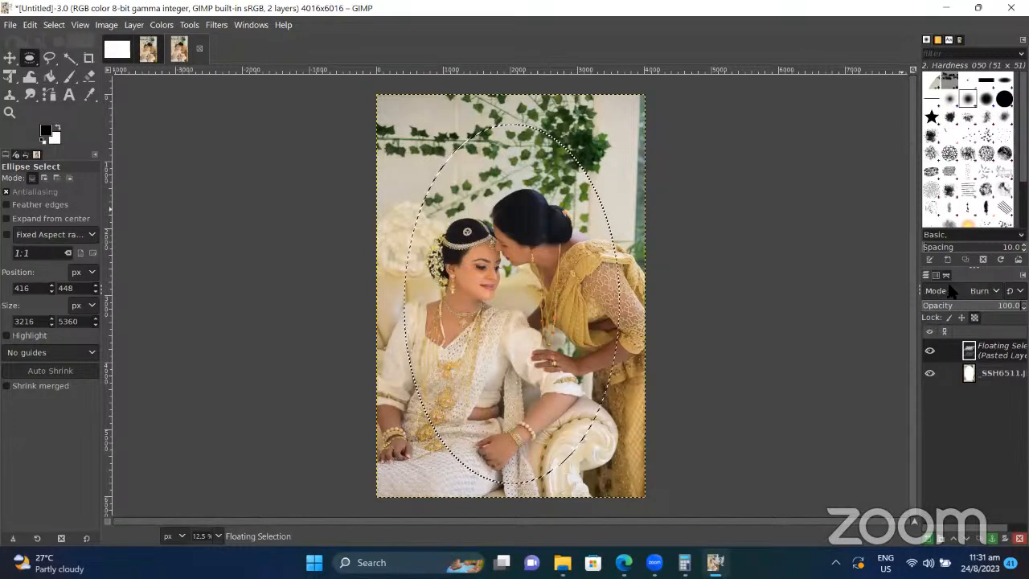
scroll(961, 293, "down", 2)
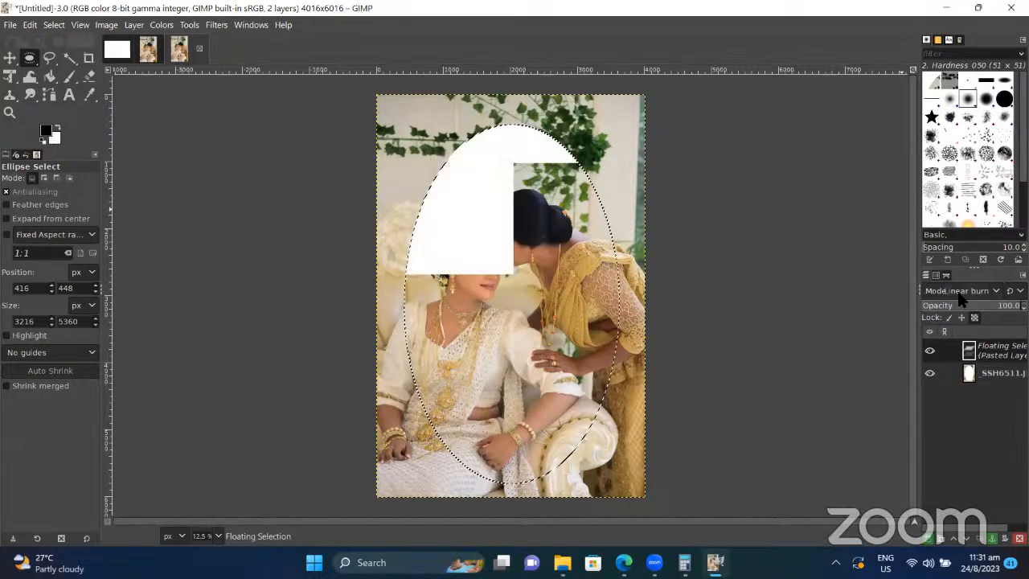
left_click(680, 346)
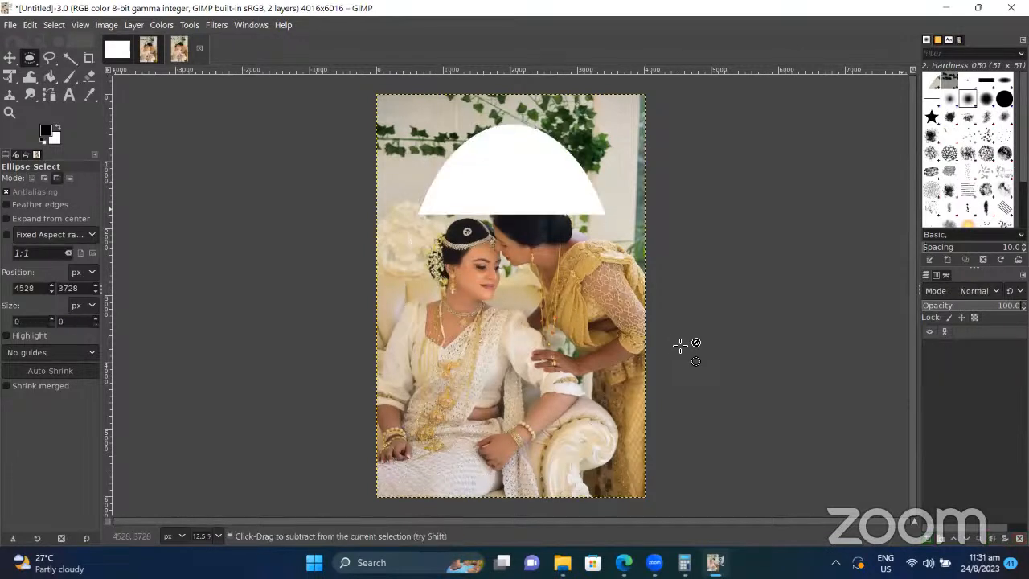
key("ctrl+v")
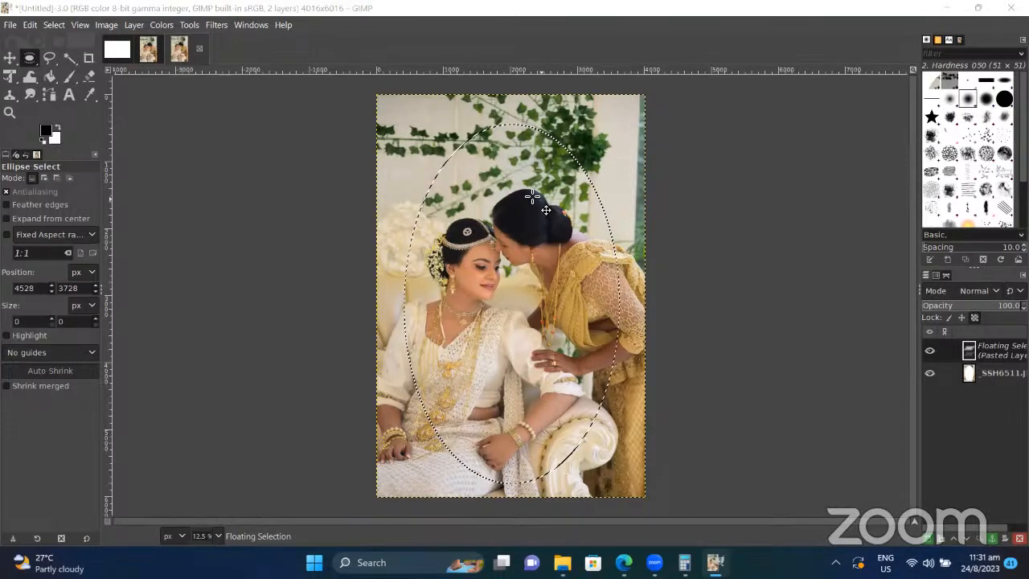
key("ctrl+w")
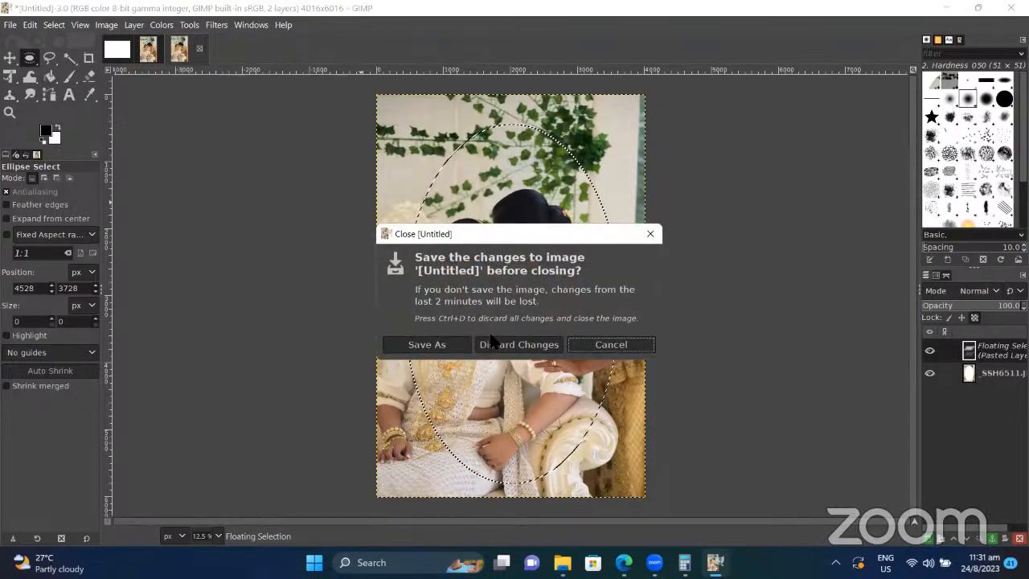
Step: Close the duplicate, the original photo and the blank untitled image without saving
left_click(492, 341)
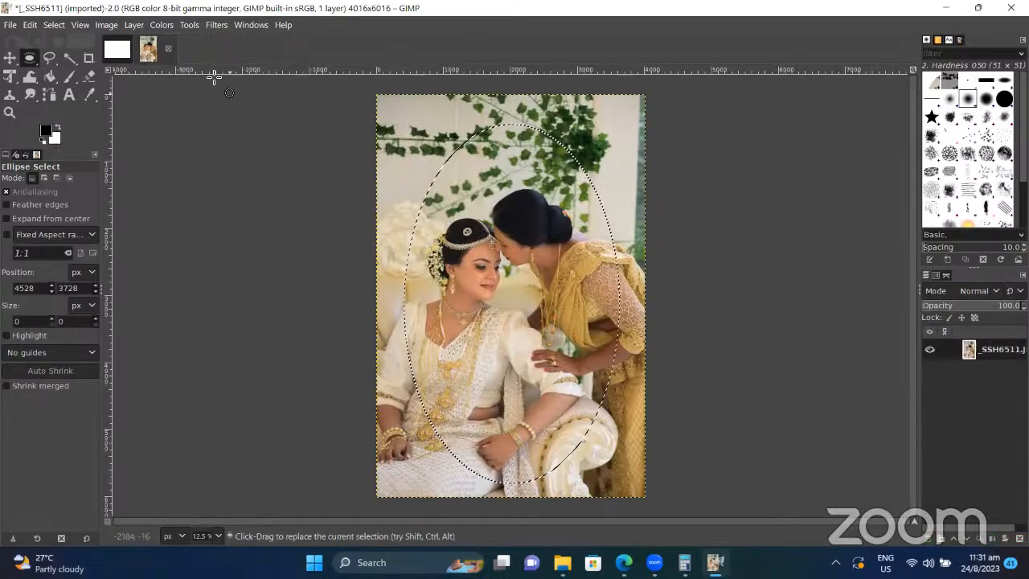
left_click(168, 49)
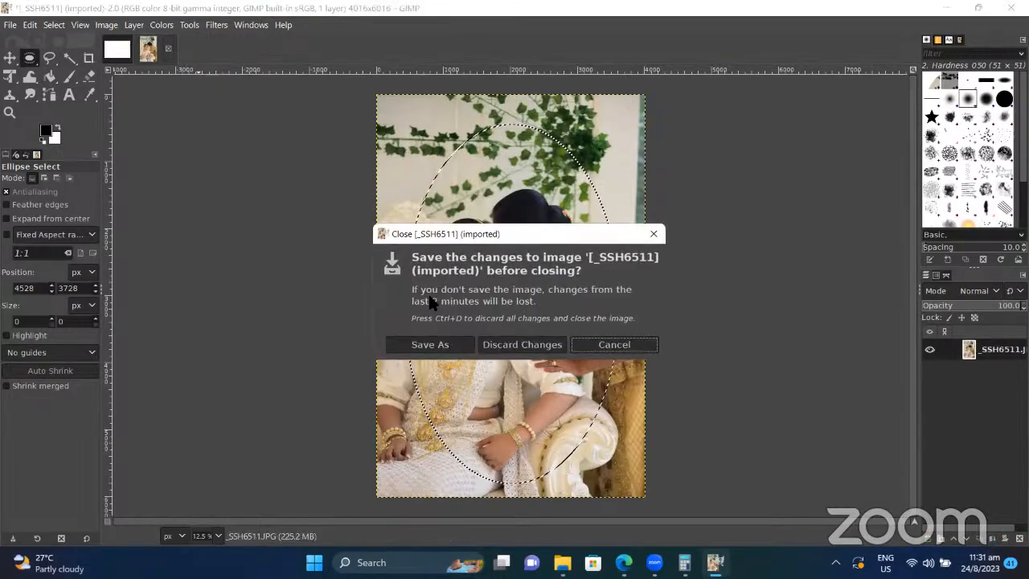
left_click(498, 344)
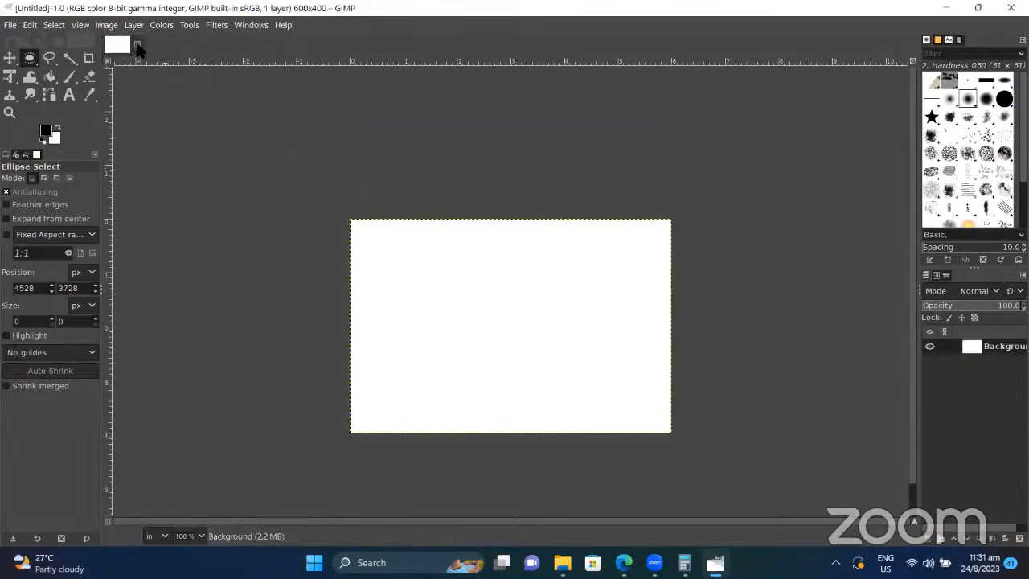
left_click(136, 44)
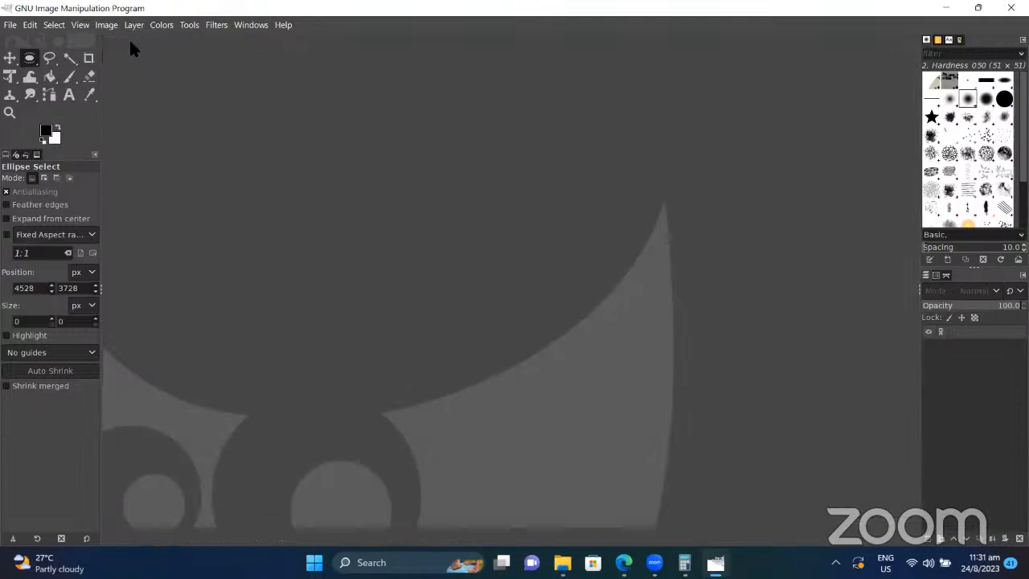
Step: Open _SSH6514.JPG, rotating it upright and converting it to built-in sRGB
left_click(10, 25)
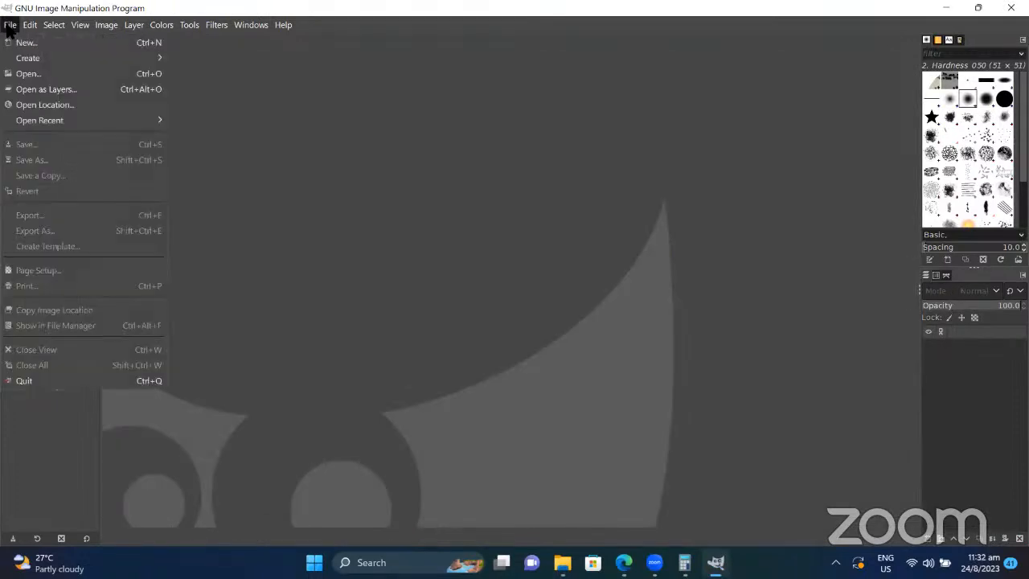
left_click(36, 73)
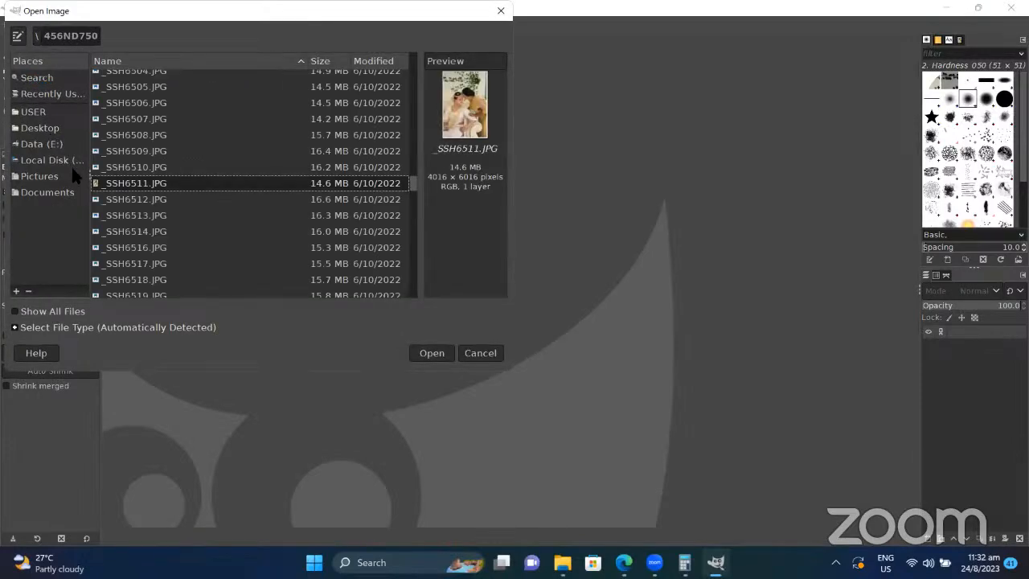
double_click(143, 231)
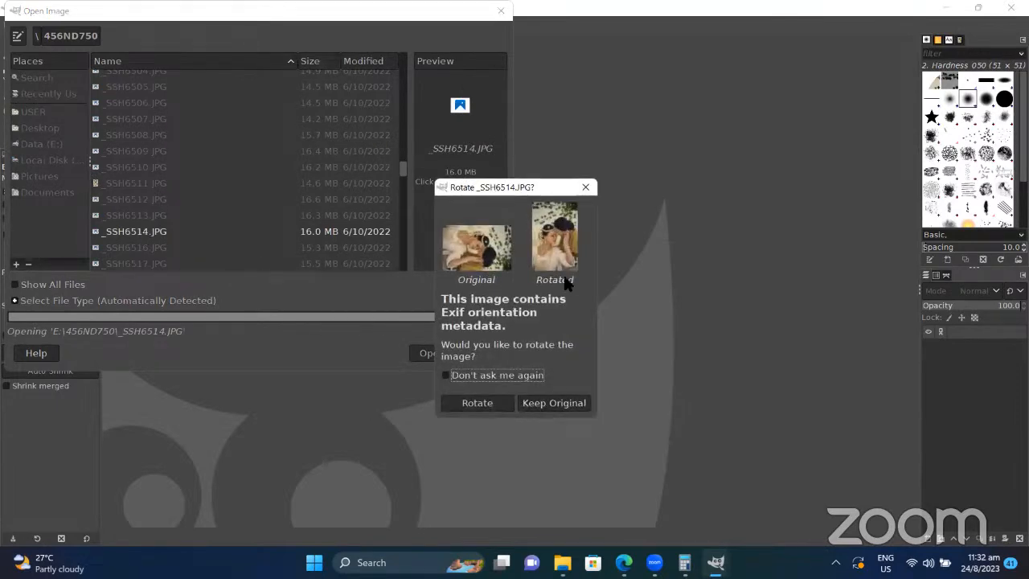
left_click(668, 107)
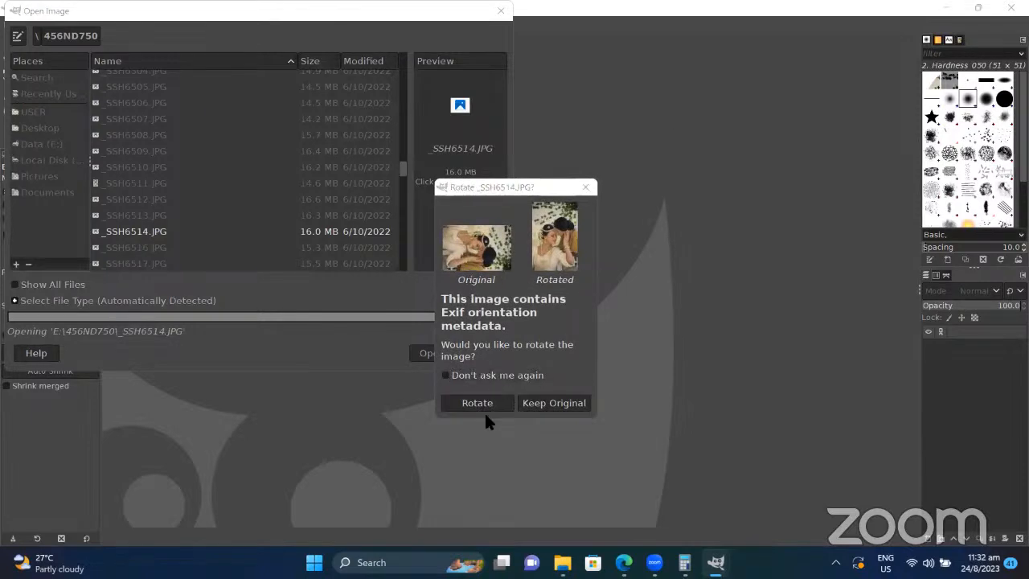
left_click(488, 404)
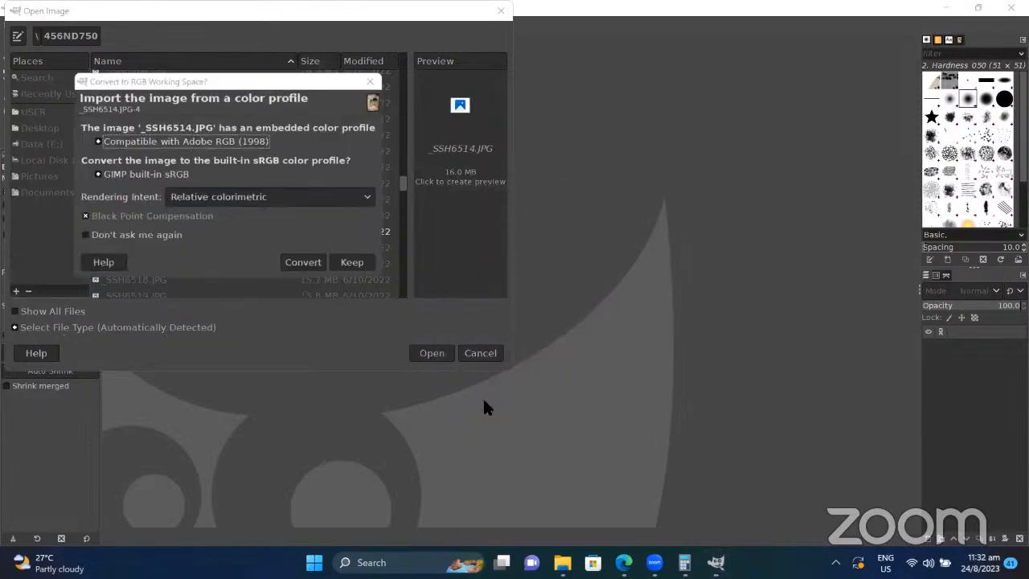
left_click(304, 264)
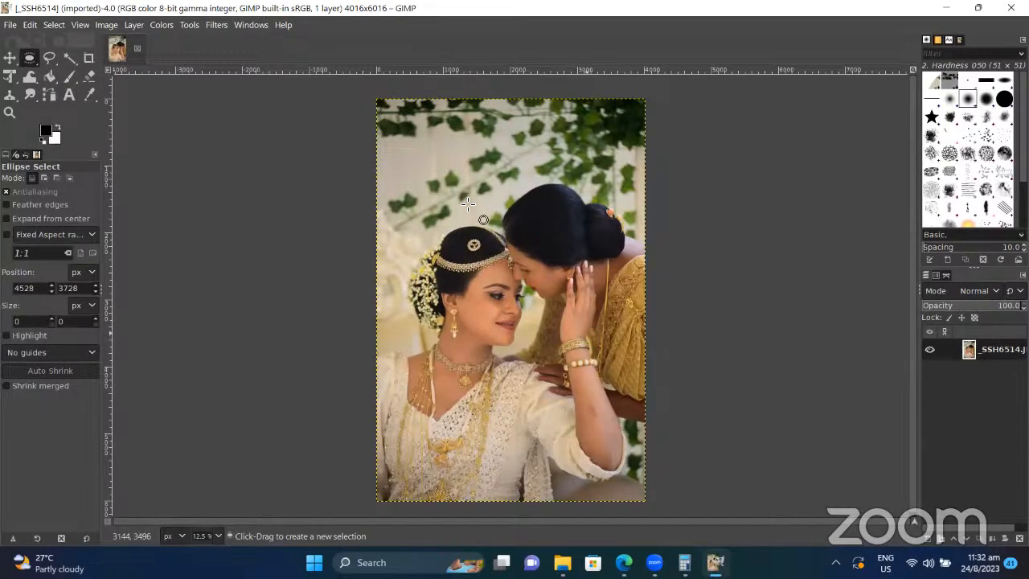
Step: Select a 3272 × 5472 px ellipse around the couple and cut it out, redoing the cut once
left_click(30, 58)
left_click(81, 76)
left_click_drag(403, 127, 447, 239)
left_click_drag(513, 383, 624, 495)
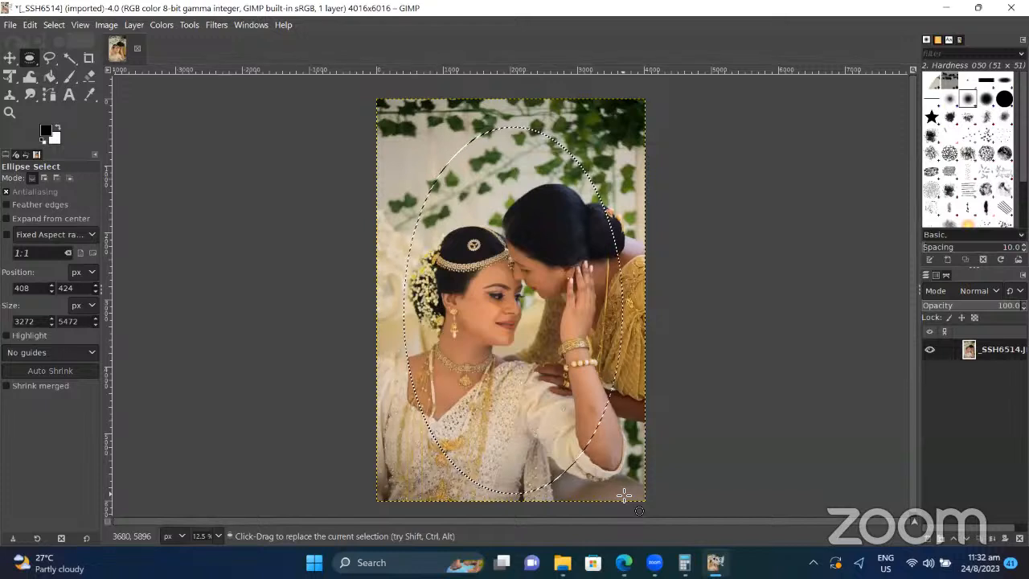
key("ctrl")
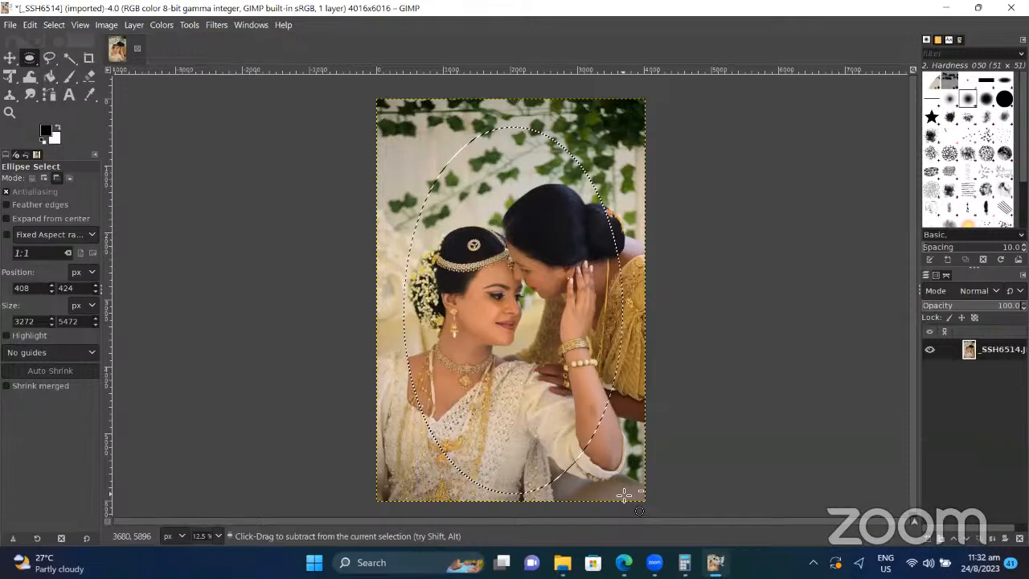
key("ctrl+x")
key("ctrl+x")
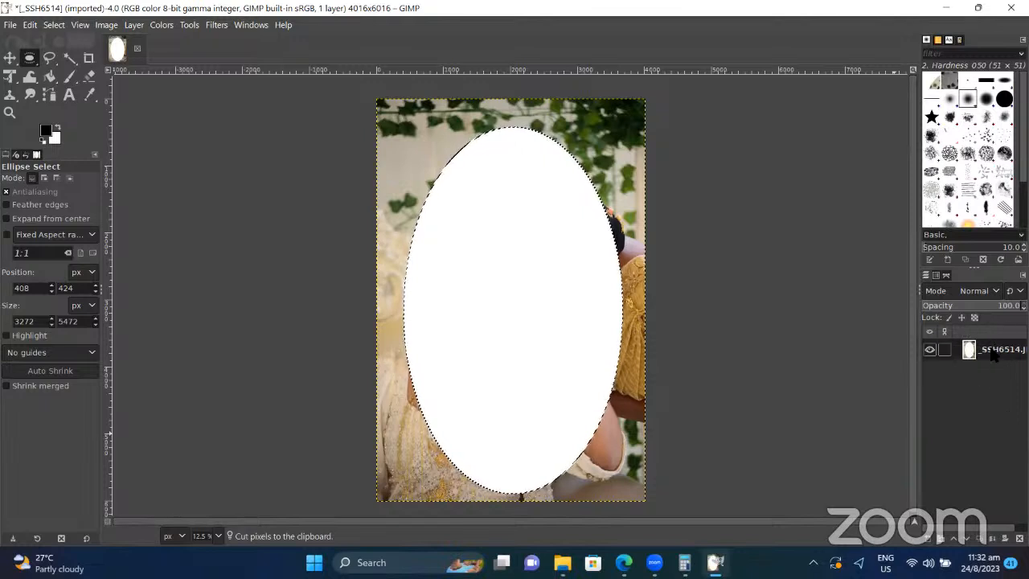
key("ctrl+z")
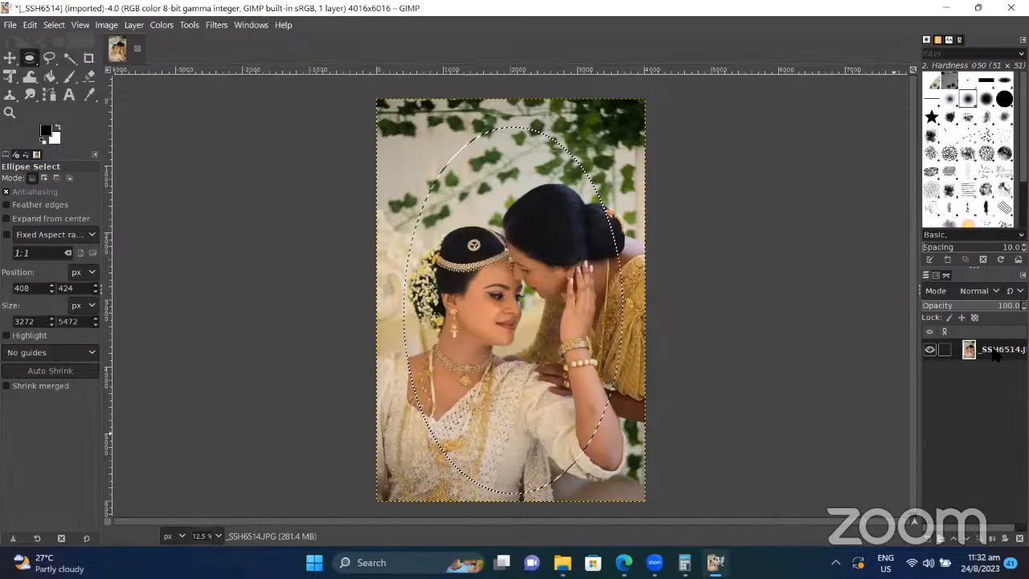
key("ctrl+x")
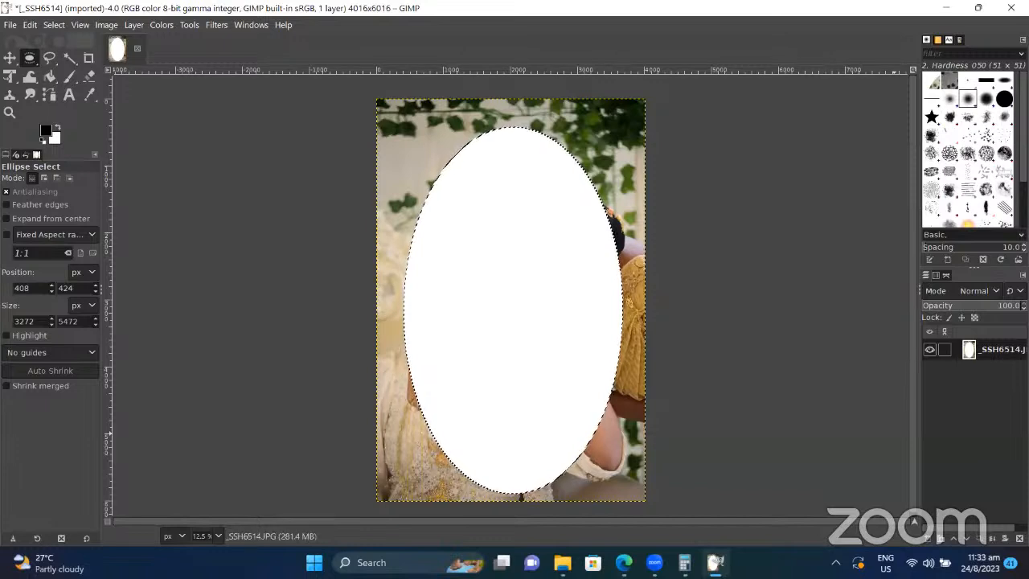
Step: Paste the cut oval back as a floating layer, then hide and reshow it to check the white hole
key("ctrl+v")
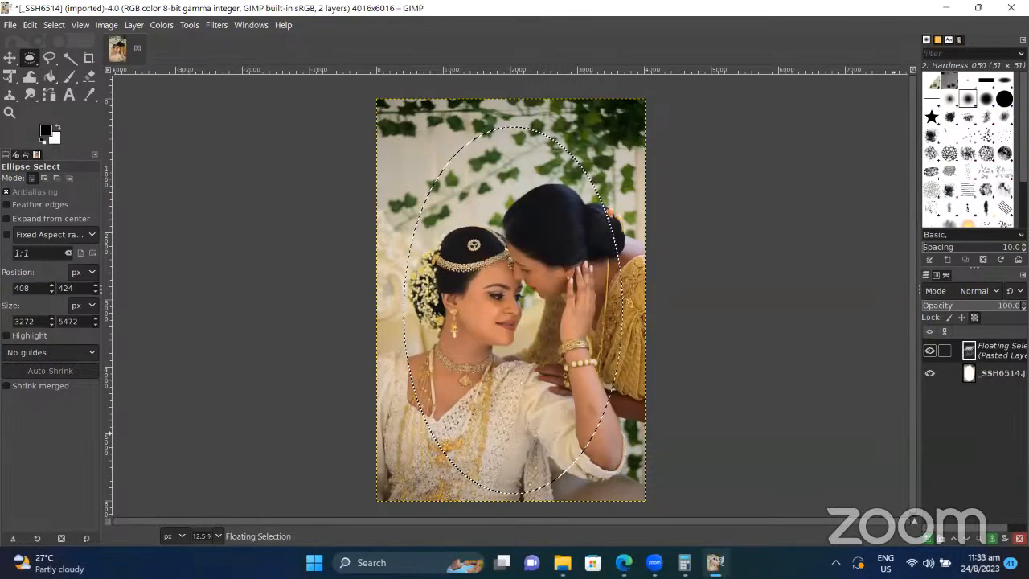
left_click(930, 351)
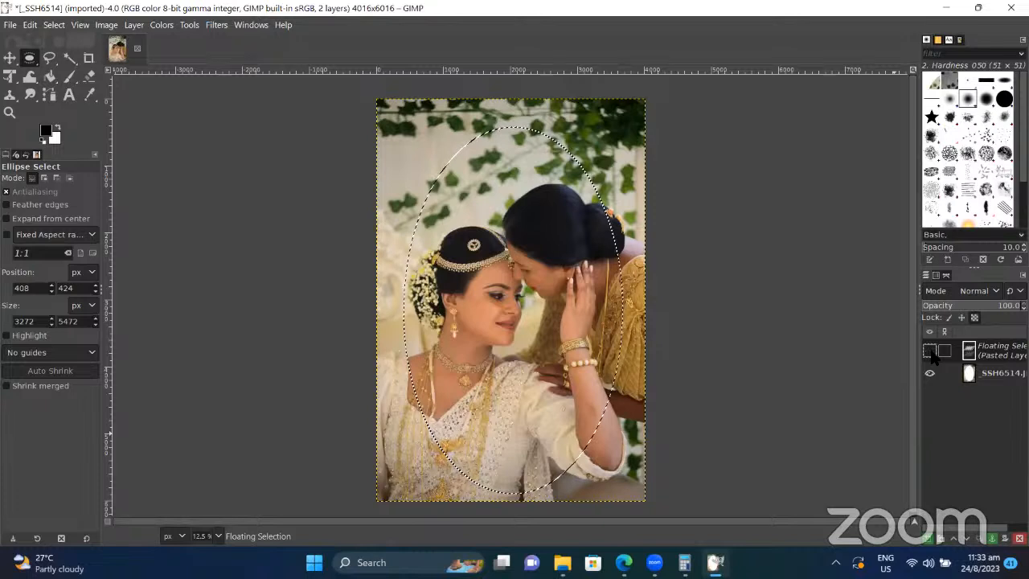
left_click(931, 352)
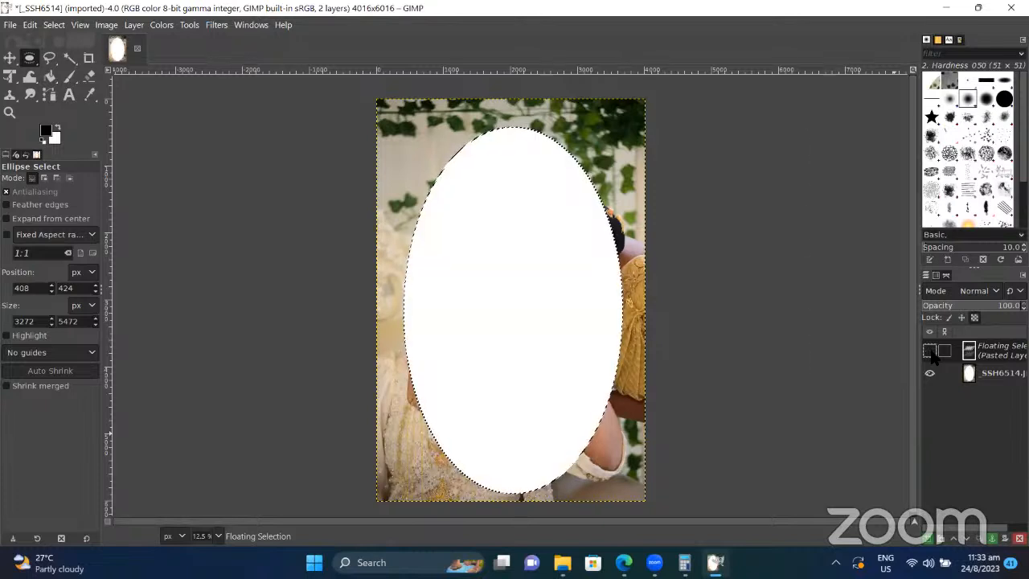
right_click(933, 356)
key("Escape")
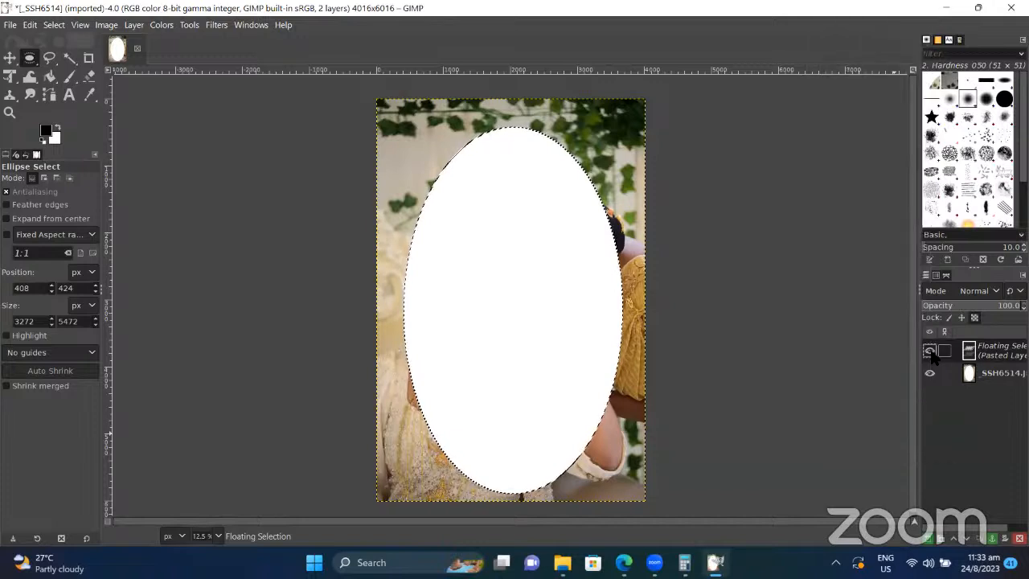
left_click(932, 353)
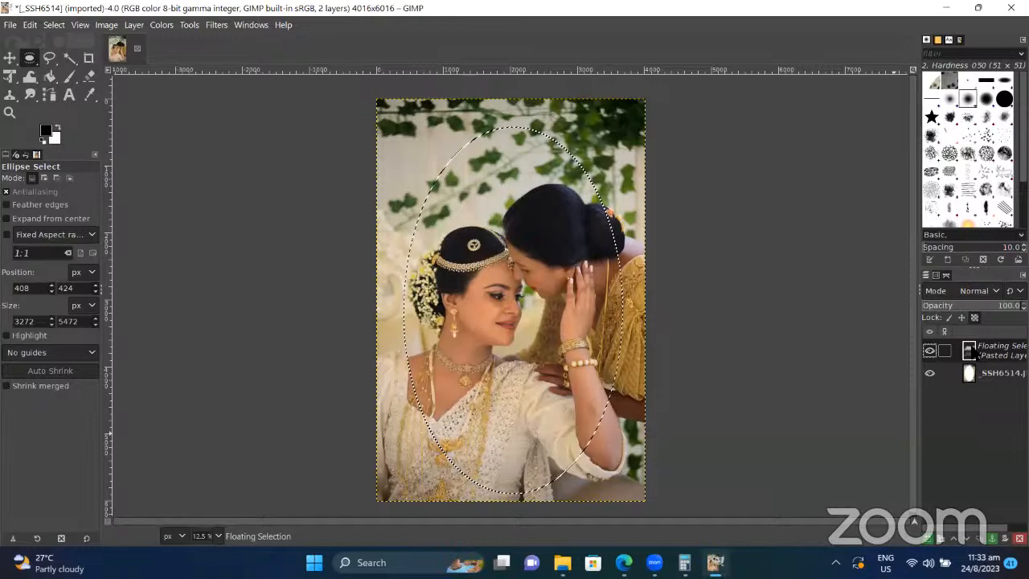
right_click(972, 351)
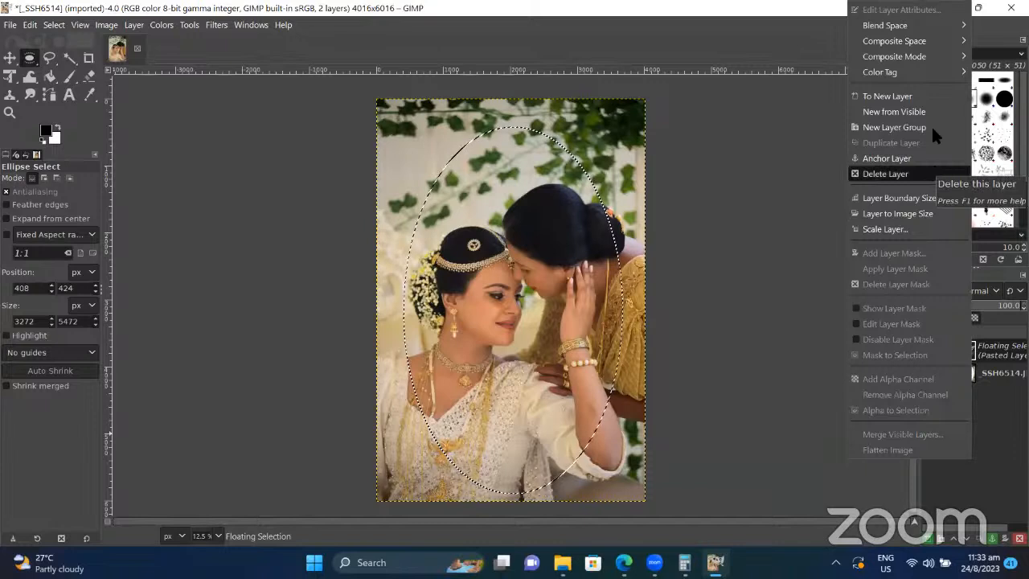
Step: Toggle the original photo layer's and the pasted layer's visibility to compare them, leaving the oval shown
mouse_move(945, 64)
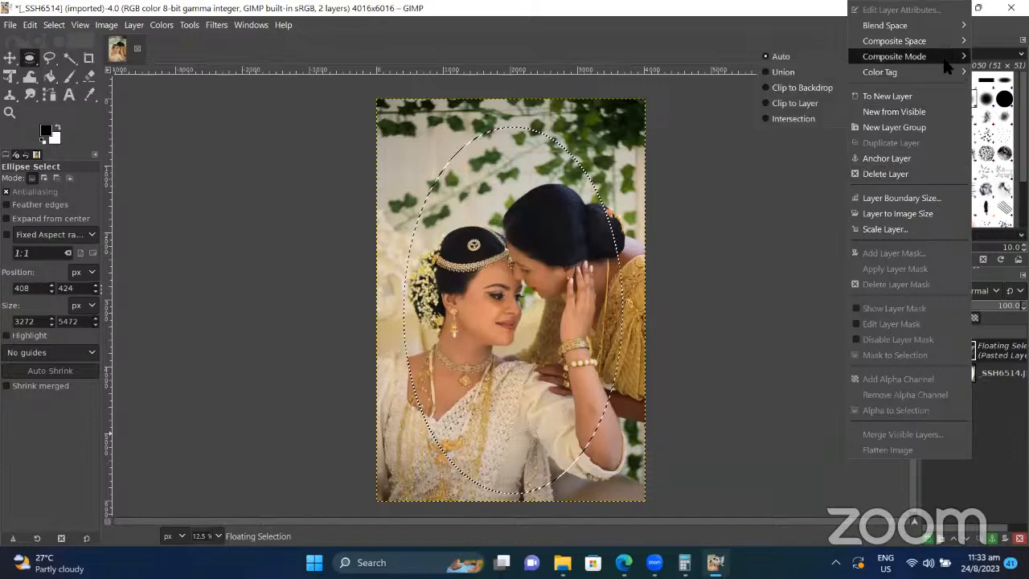
mouse_move(942, 29)
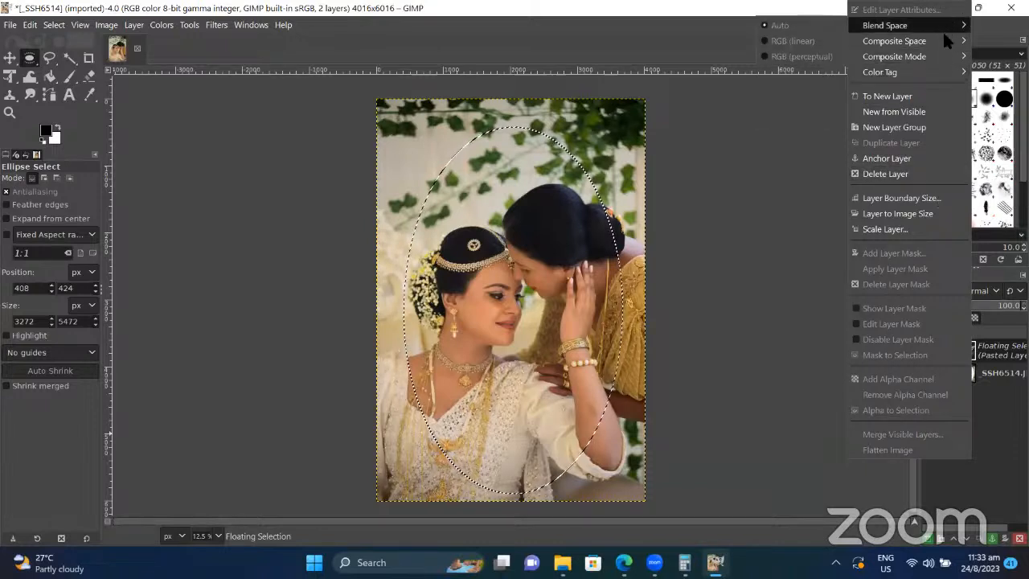
left_click(825, 185)
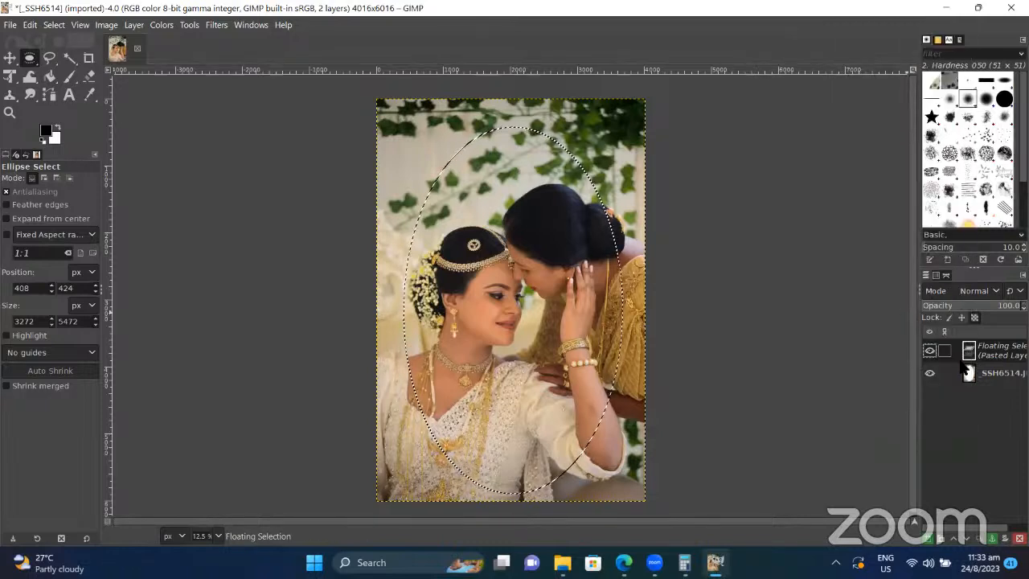
left_click(972, 374)
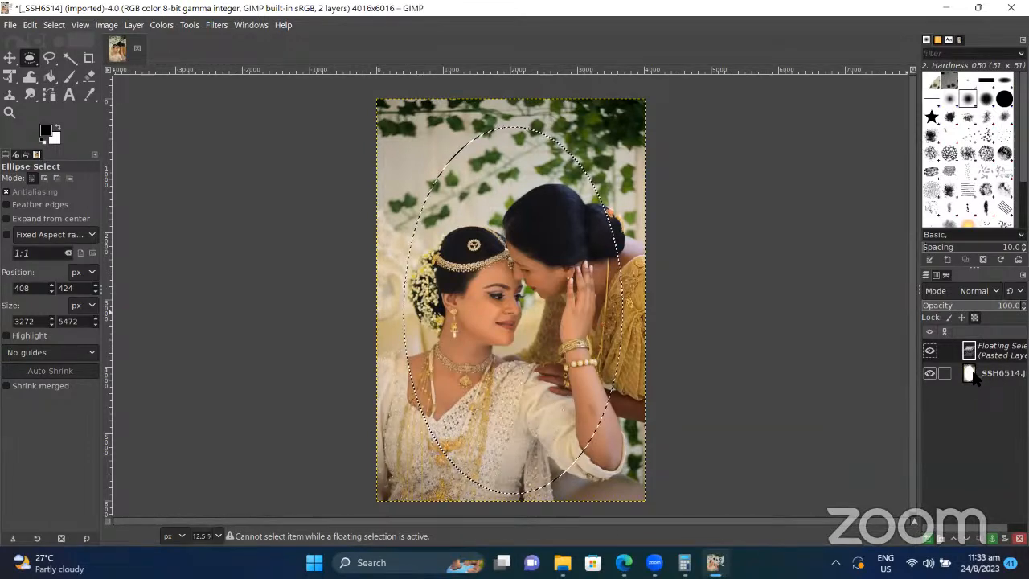
left_click(930, 374)
left_click(930, 373)
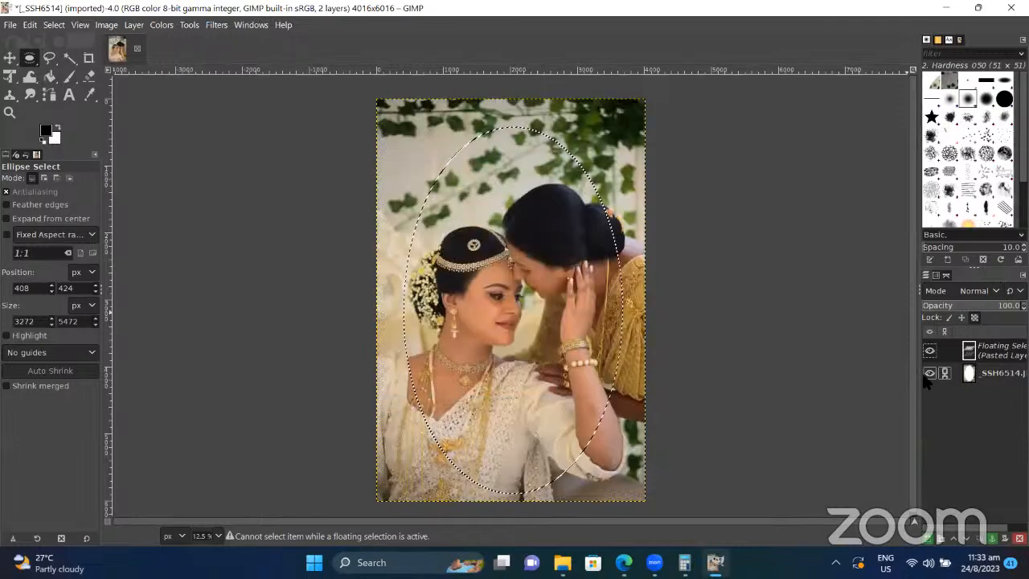
left_click(928, 373)
left_click(929, 373)
left_click(930, 352)
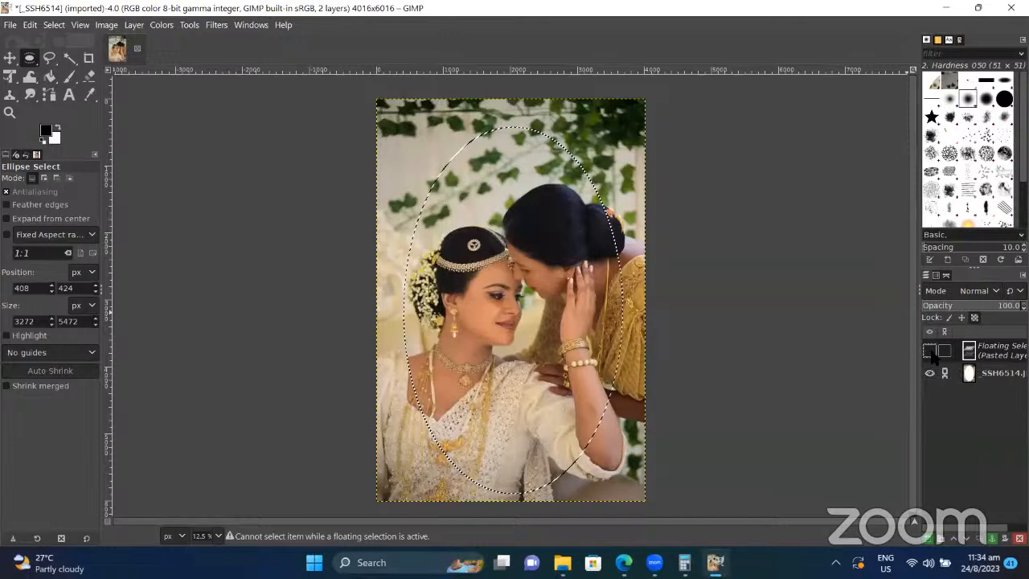
left_click(931, 352)
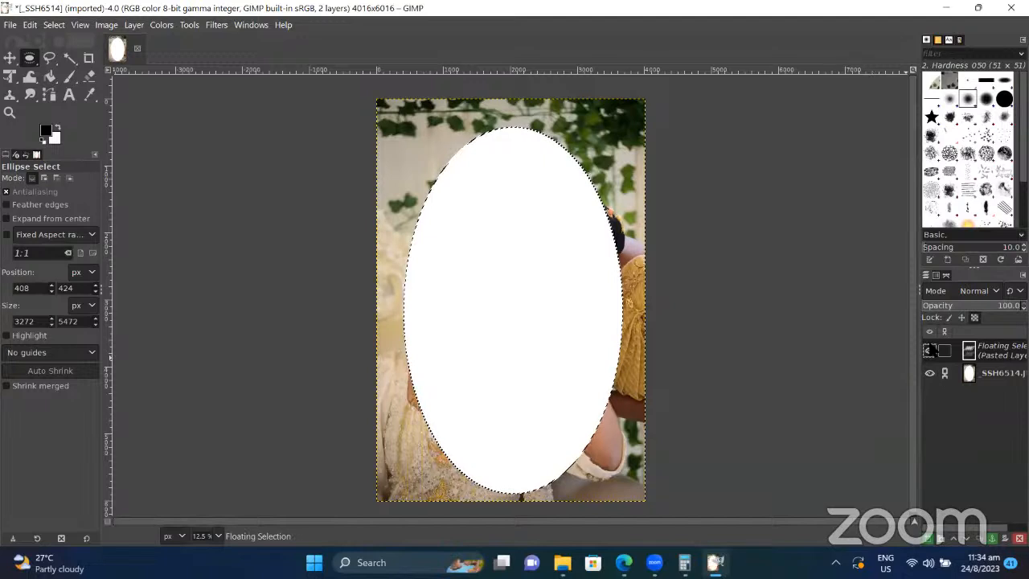
left_click(930, 352)
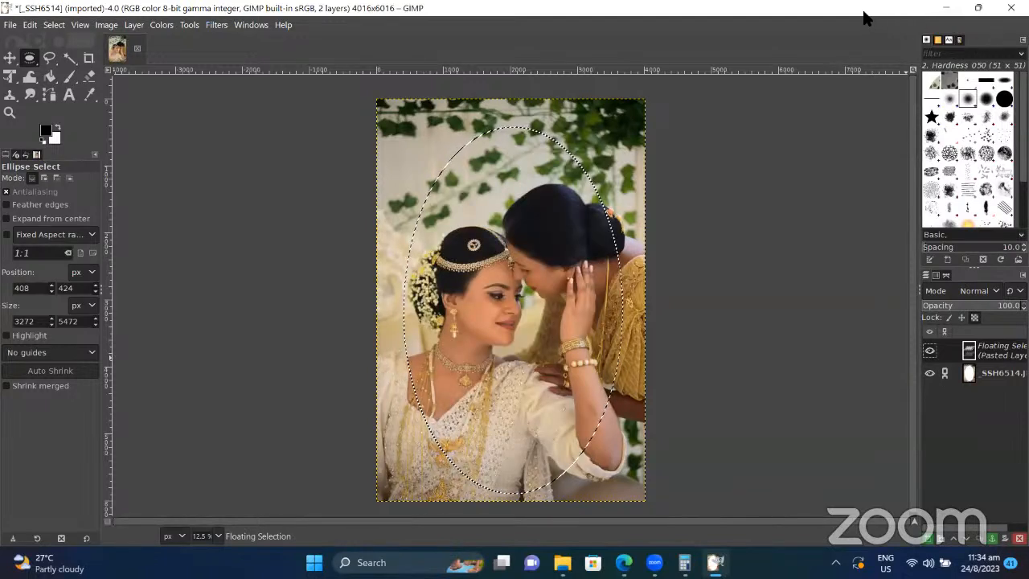
Step: Widen the right docks so the Floating Selection and _SSH6514.JPG layer names fit, then re-maximize GIMP
double_click(863, 12)
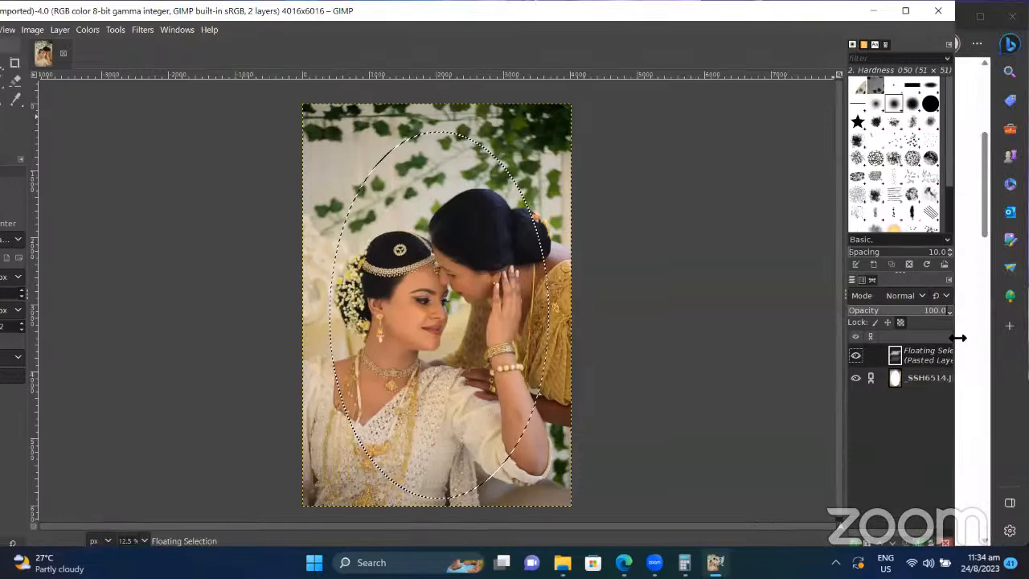
left_click_drag(959, 338, 993, 338)
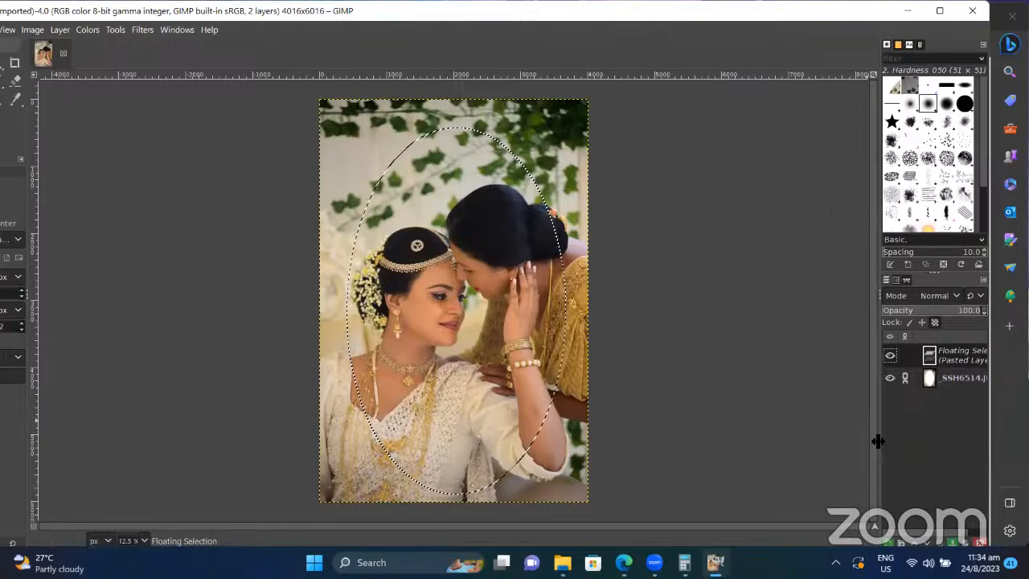
left_click_drag(877, 439, 746, 423)
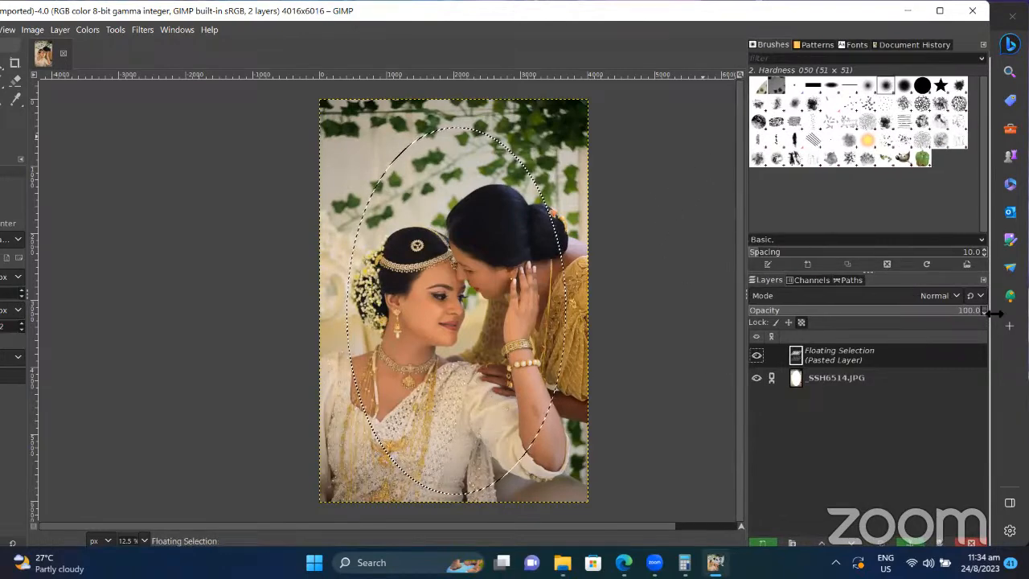
left_click_drag(996, 313, 914, 315)
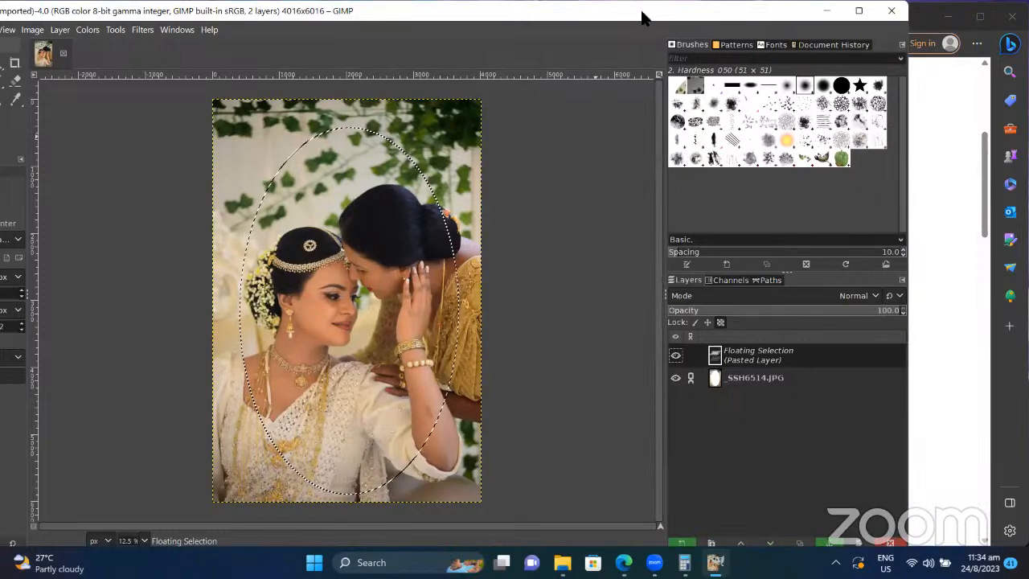
double_click(727, 18)
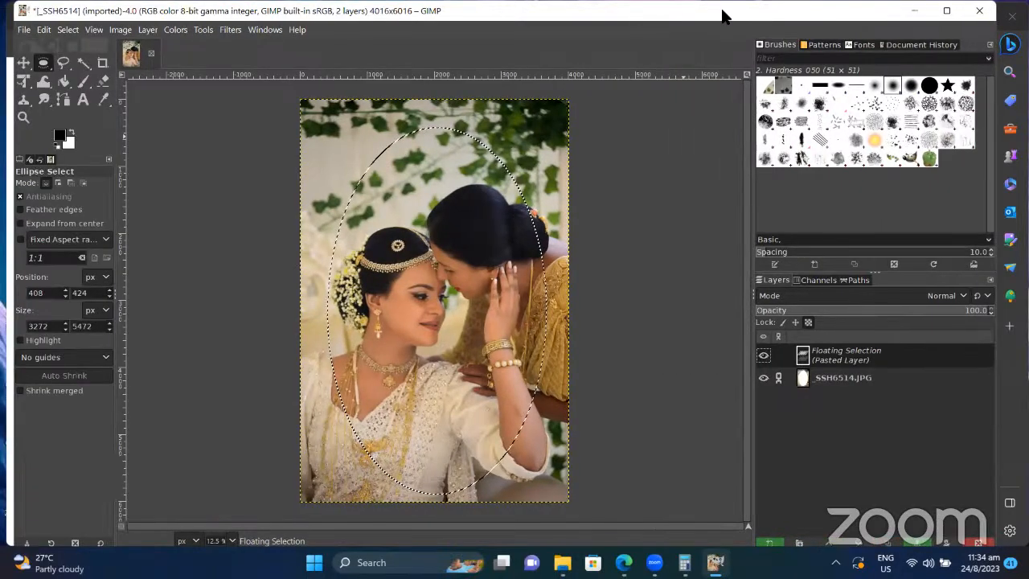
Step: Try several opacity values on the pasted layer, bring it to 100, and undo a later reduction
left_click(852, 385)
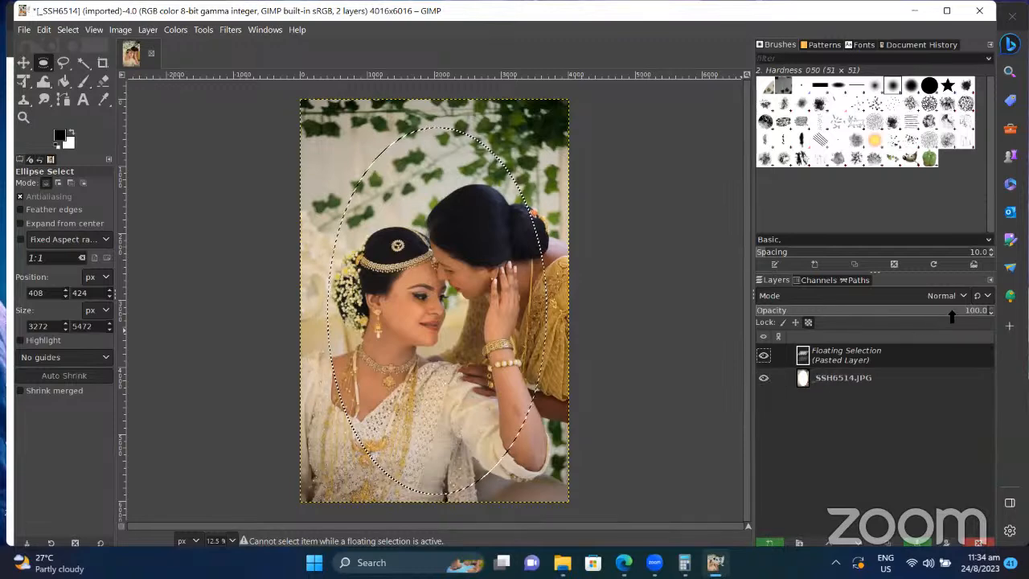
left_click(991, 313)
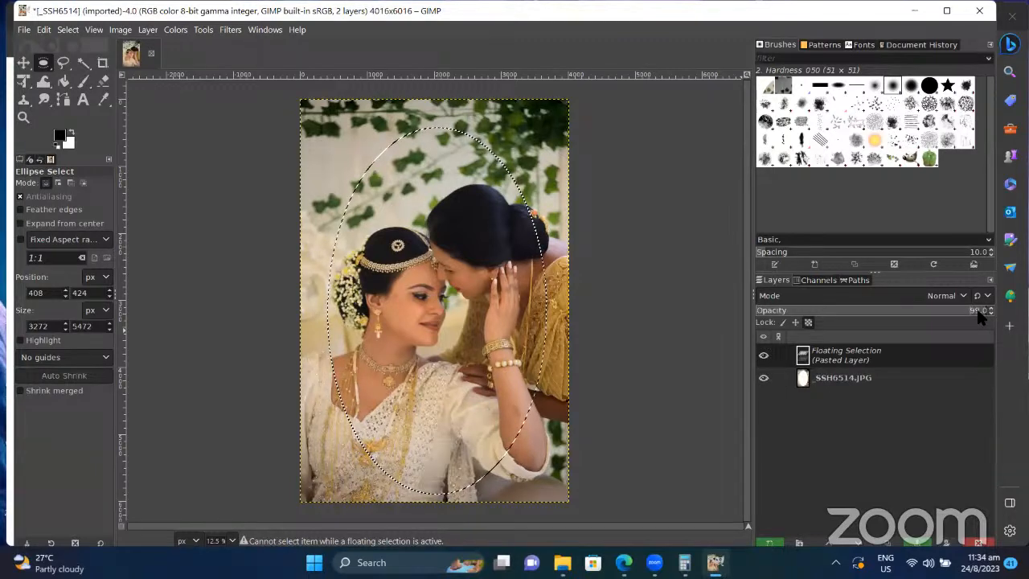
left_click_drag(981, 317, 857, 306)
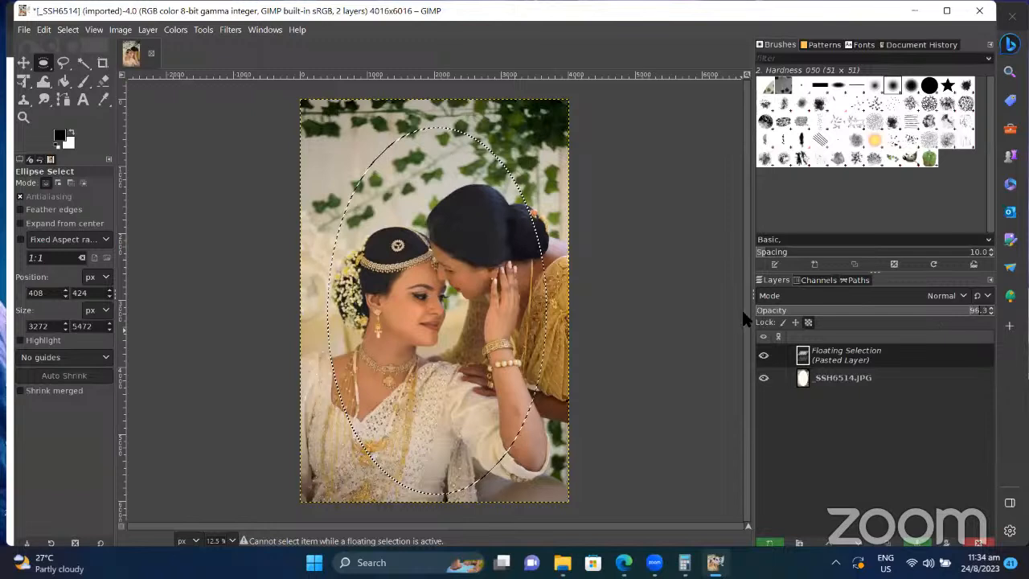
left_click_drag(786, 313, 803, 315)
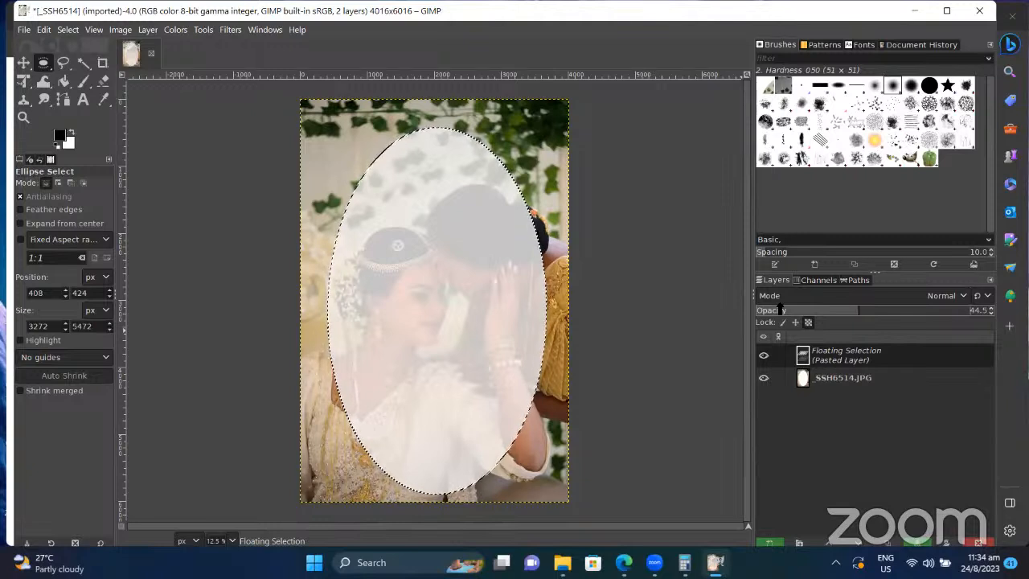
left_click(907, 309)
left_click_drag(907, 311, 989, 311)
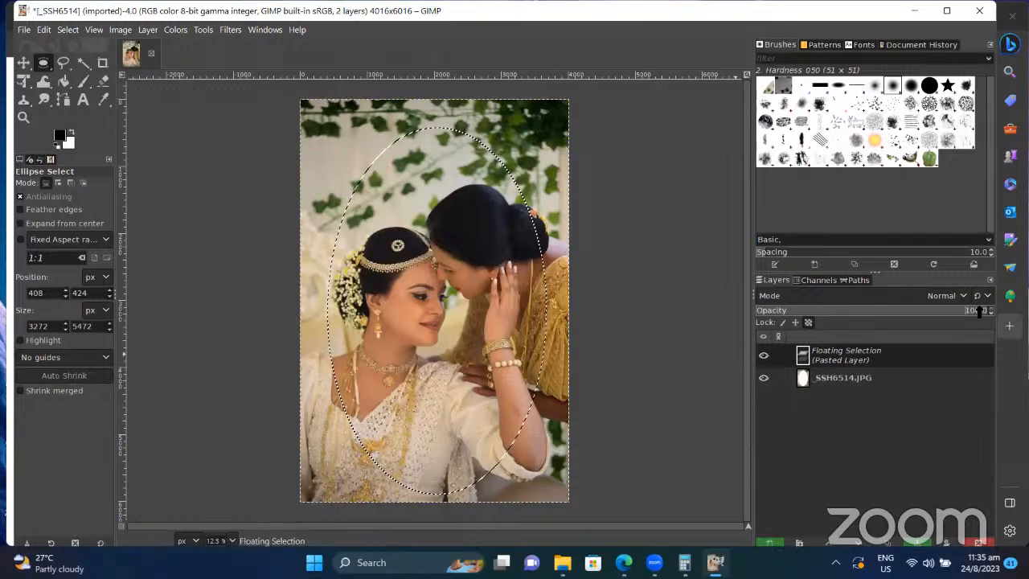
left_click_drag(981, 312, 868, 311)
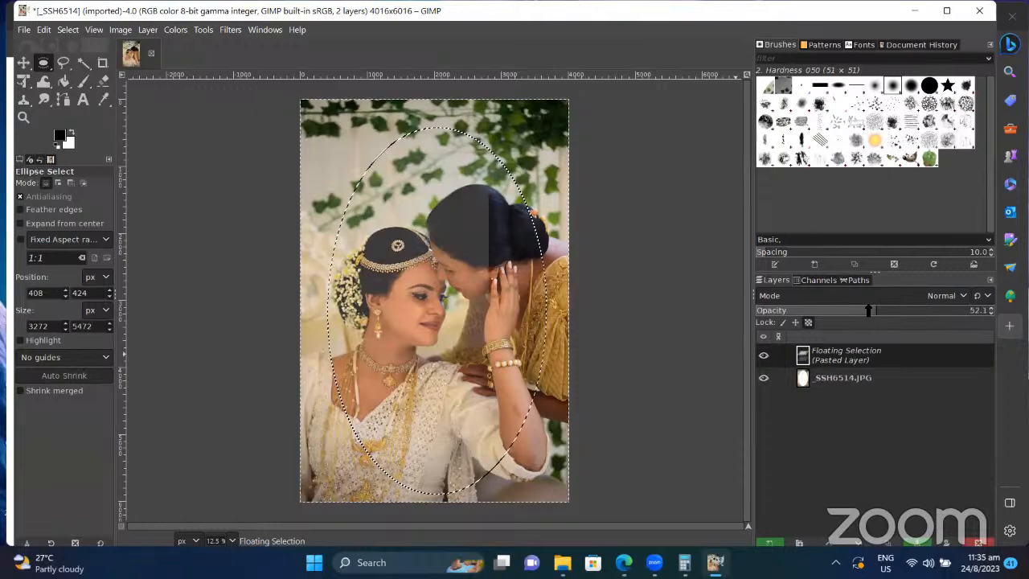
key("ctrl+z")
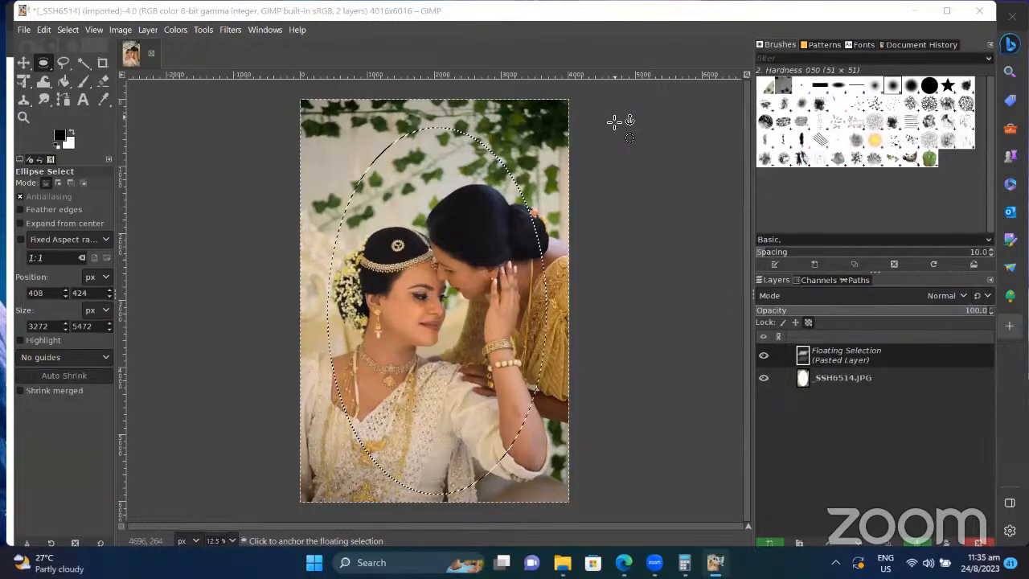
Step: Anchor the floating layer and draw an ellipse selection around the couple
left_click(627, 201)
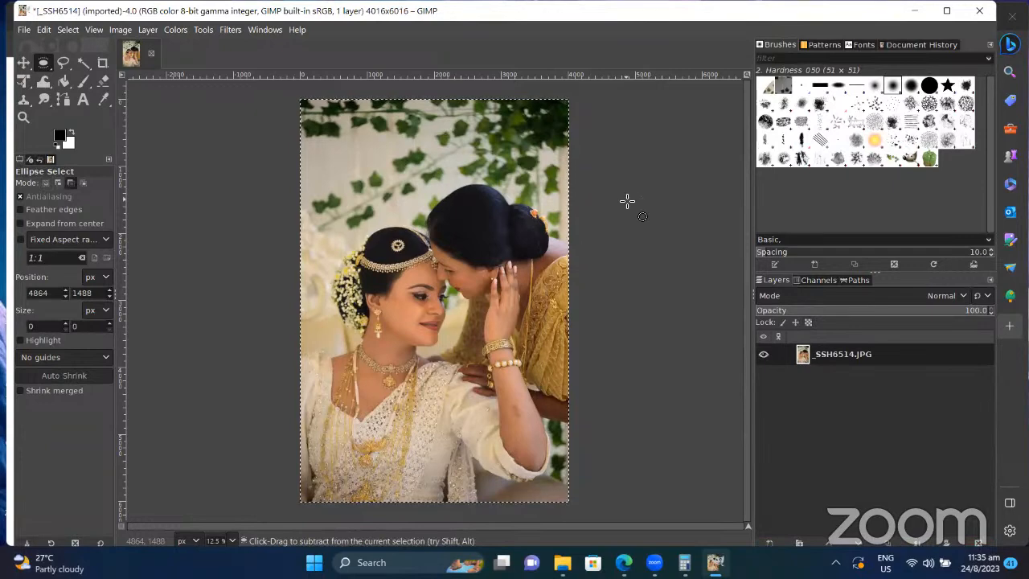
left_click_drag(329, 136, 542, 488)
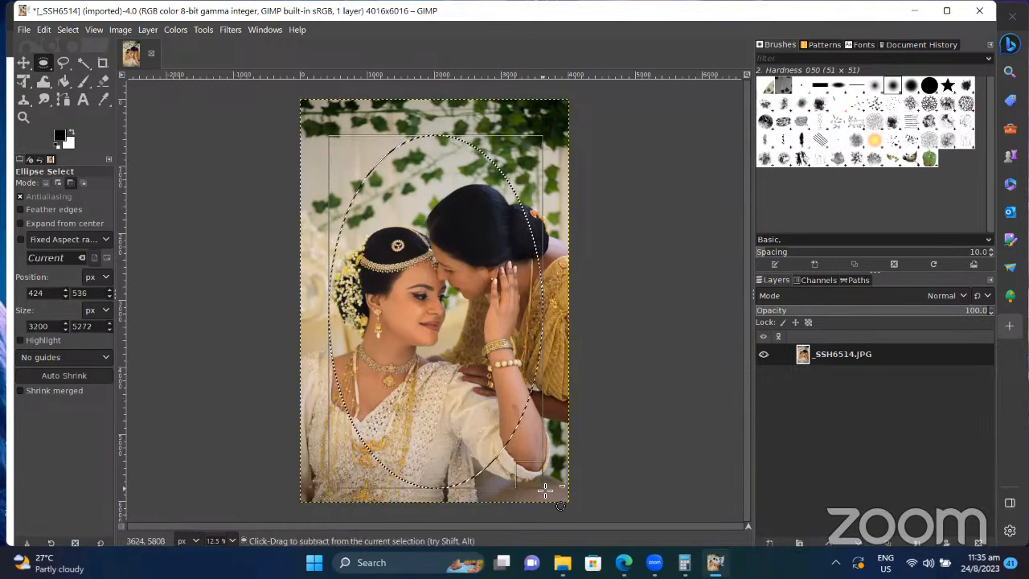
key("ctrl+i")
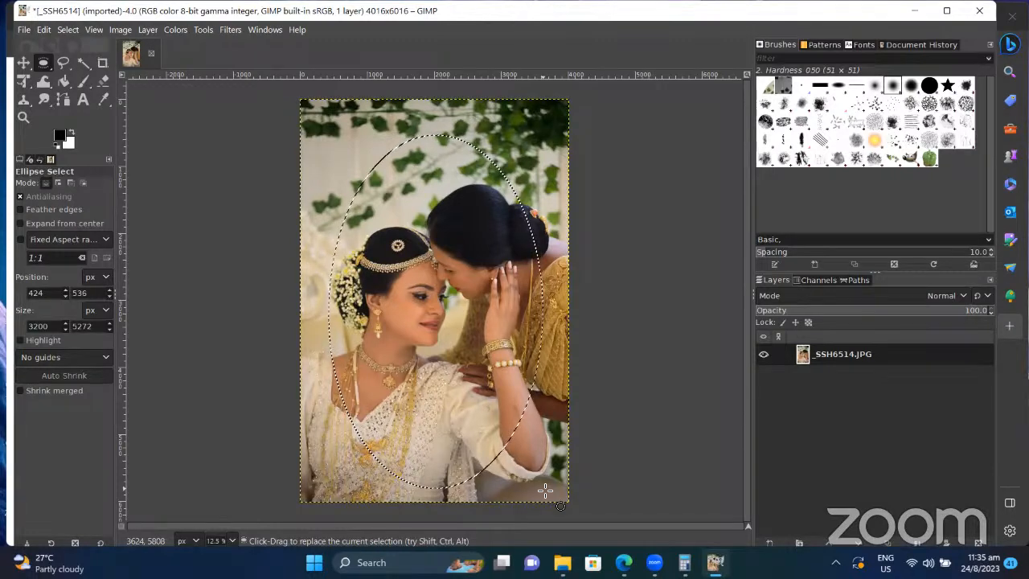
key("ctrl+x")
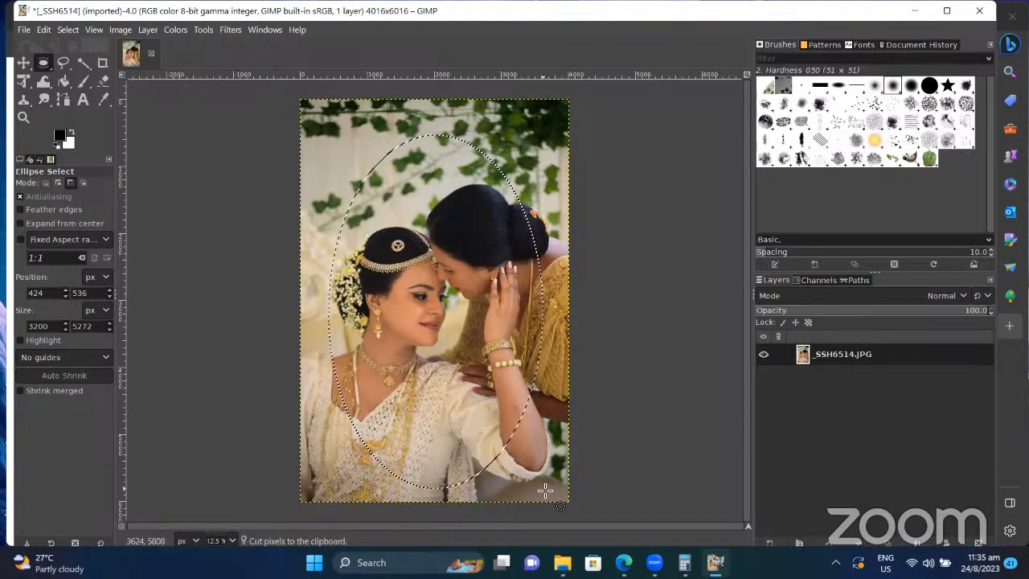
key("ctrl+z")
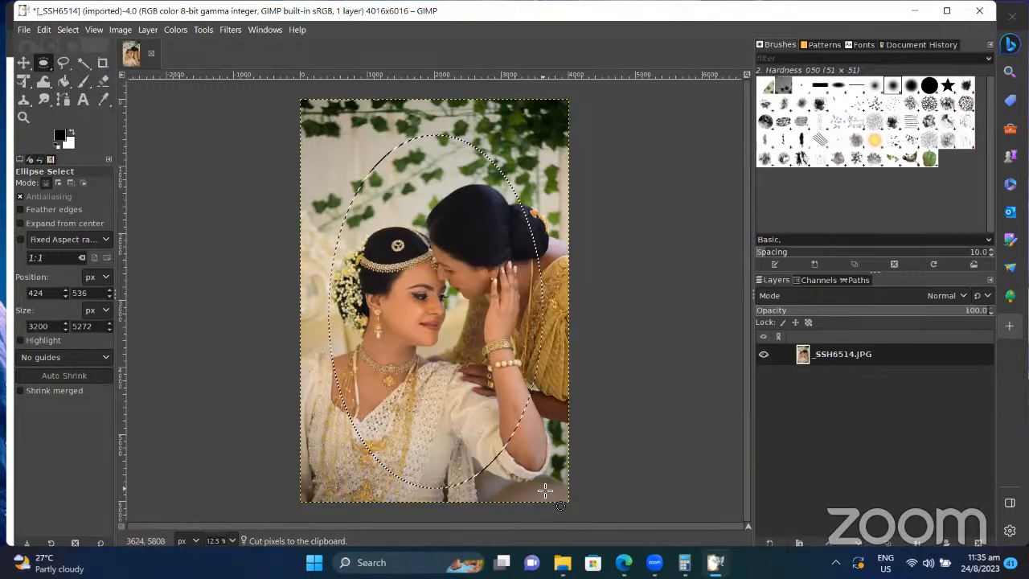
Step: Invert the selection, cut the background outside the oval to white, and paste it back
left_click(68, 29)
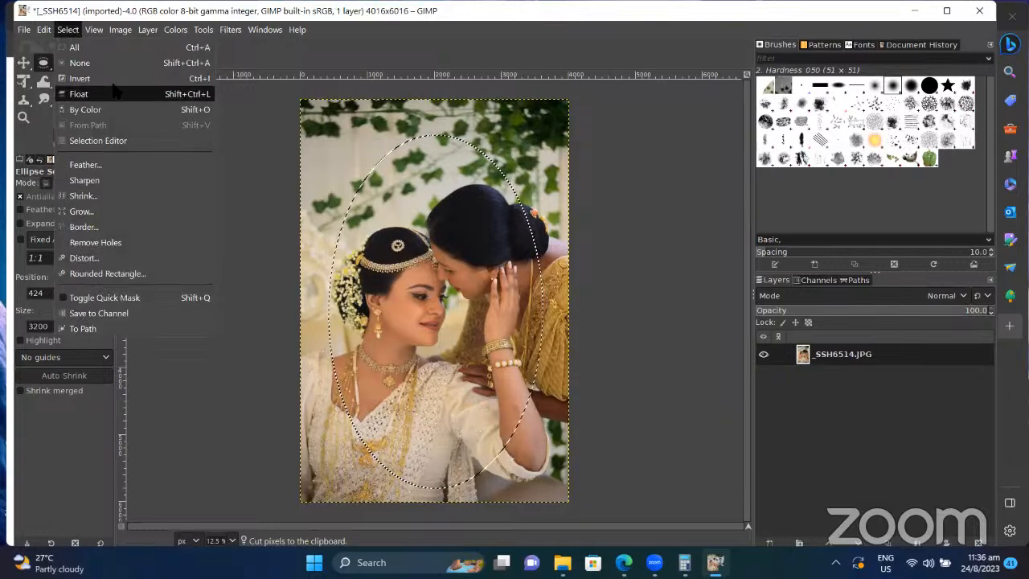
key("Escape")
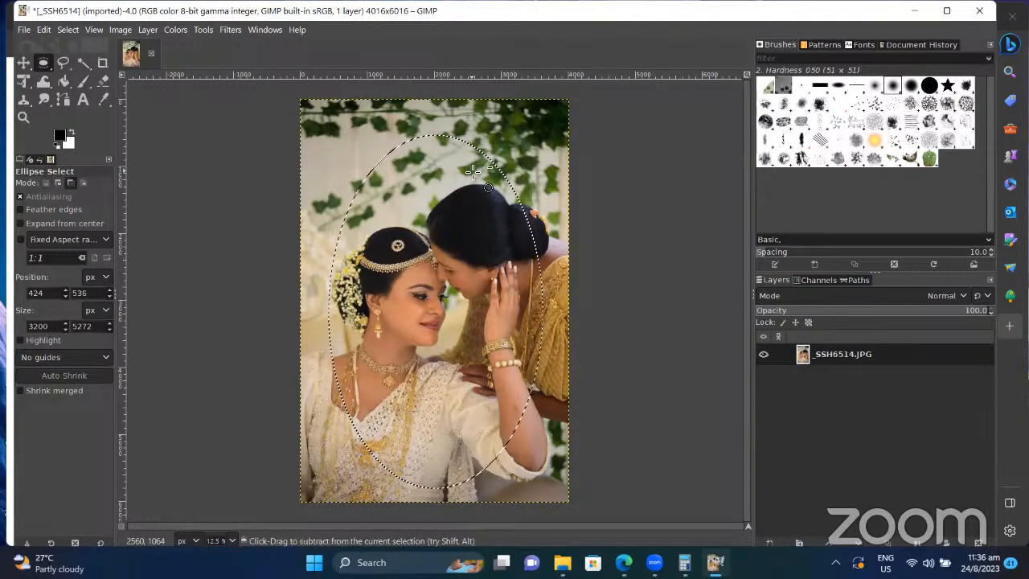
key("ctrl+x")
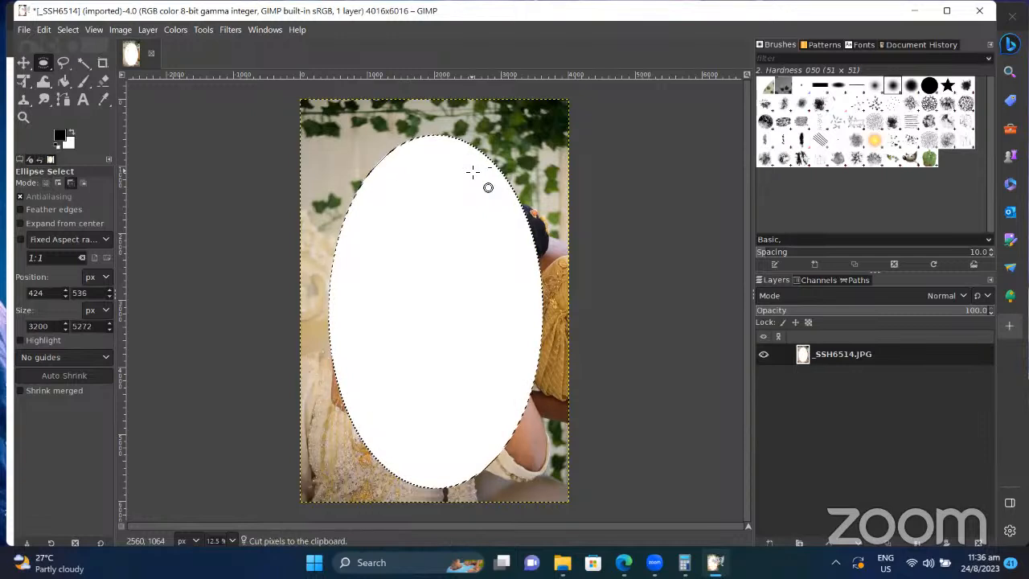
key("ctrl+z")
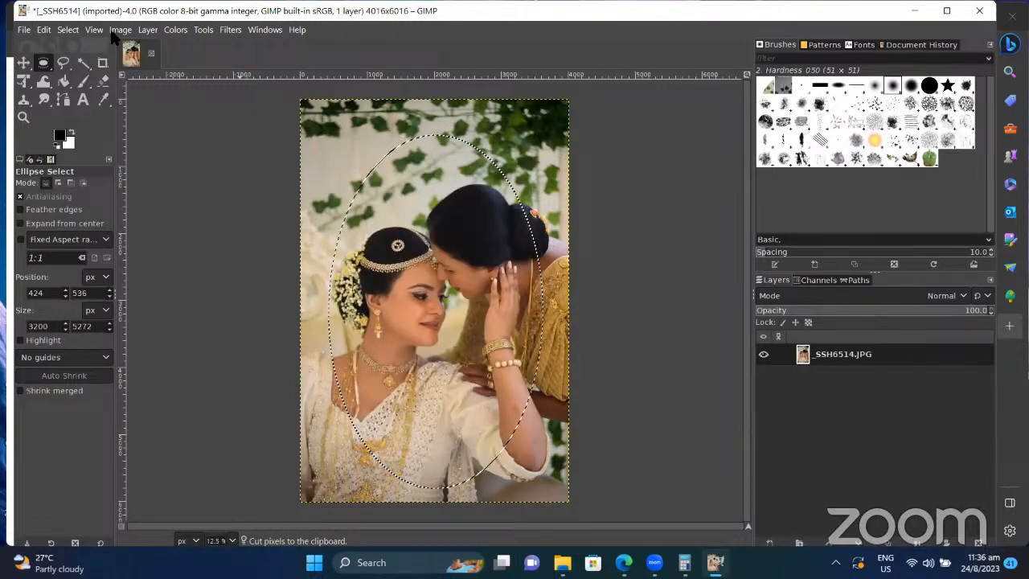
left_click(69, 31)
left_click(79, 78)
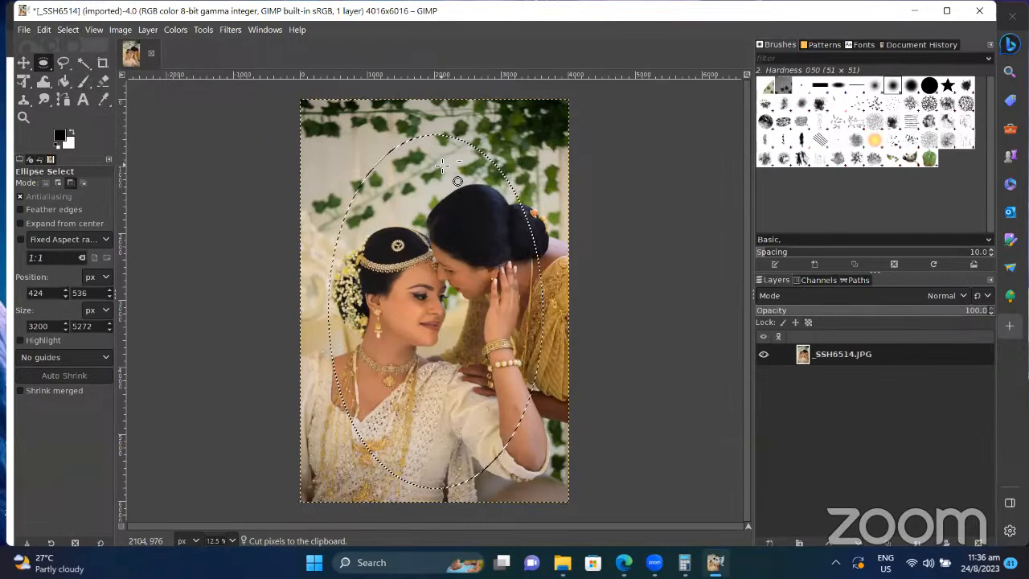
key("ctrl+x")
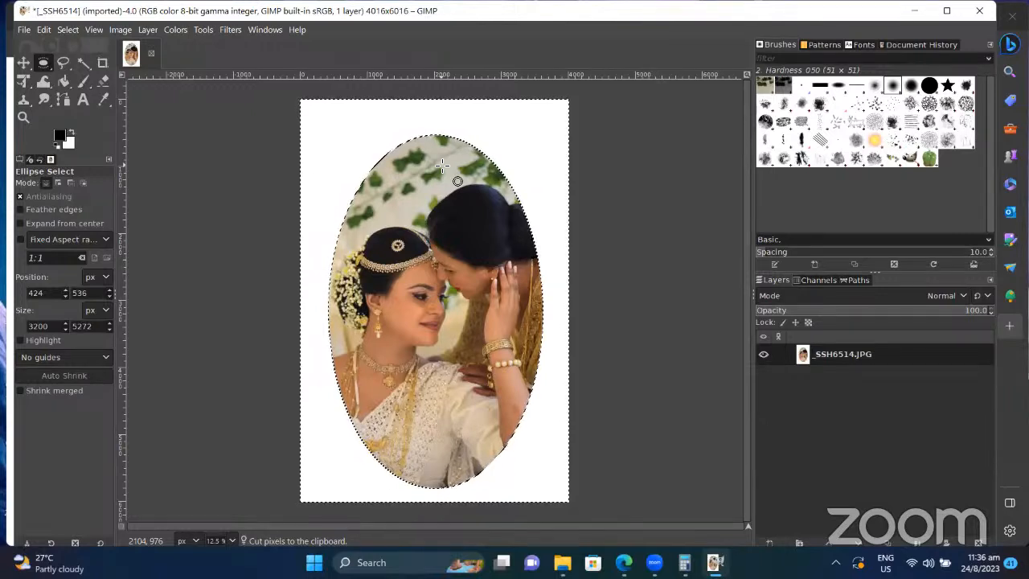
key("ctrl+v")
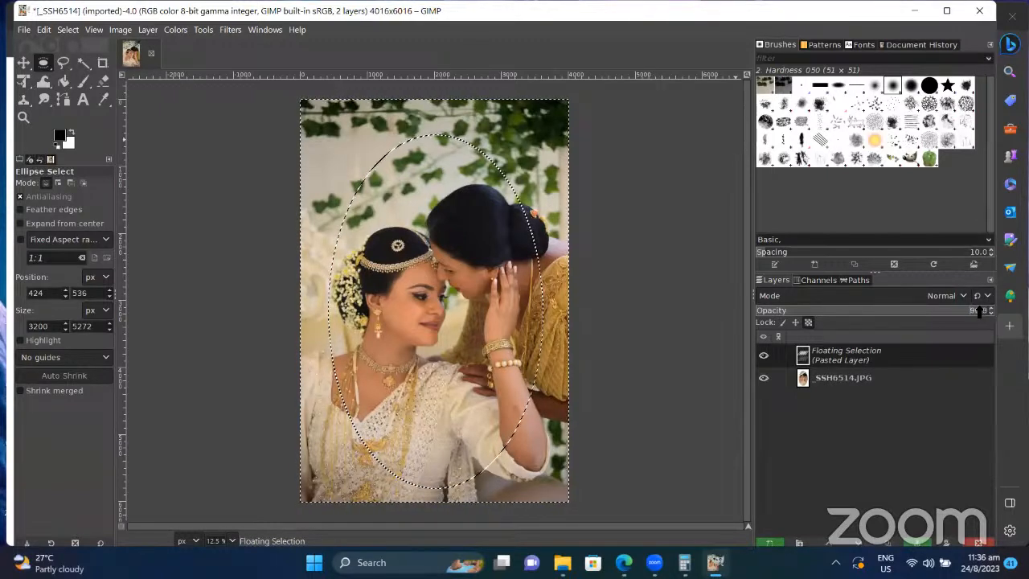
Step: Set the pasted background layer's opacity to 51.6
left_click_drag(983, 315, 838, 316)
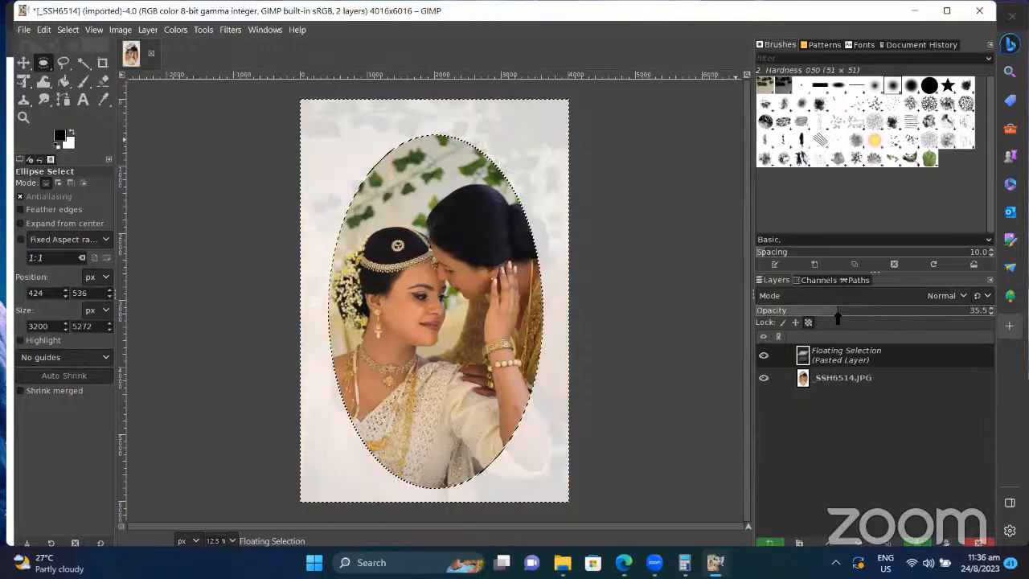
left_click_drag(838, 318, 861, 312)
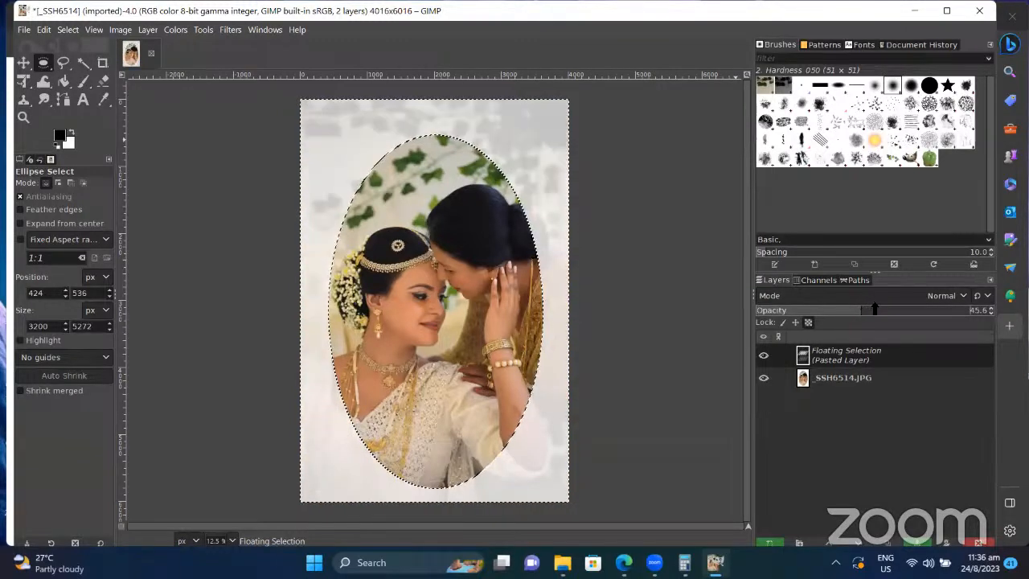
left_click(875, 309)
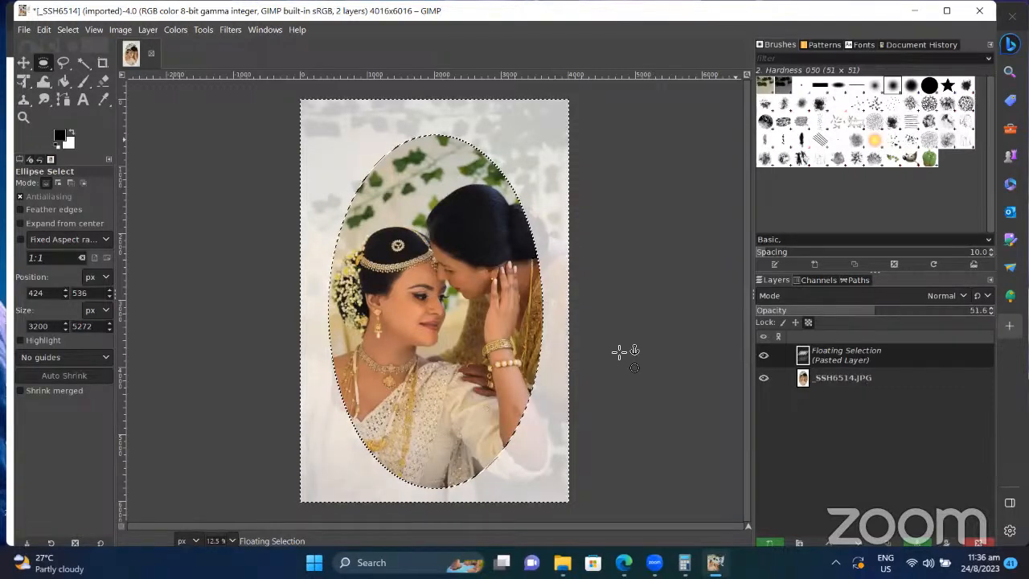
Step: Try to clear the current selection and make the photo layer active
left_click(69, 30)
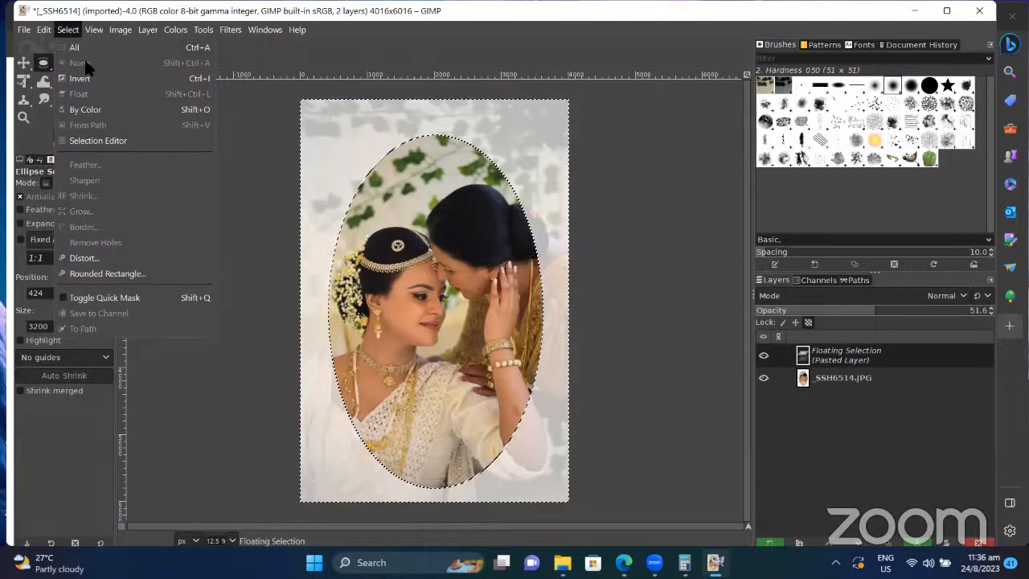
left_click(68, 29)
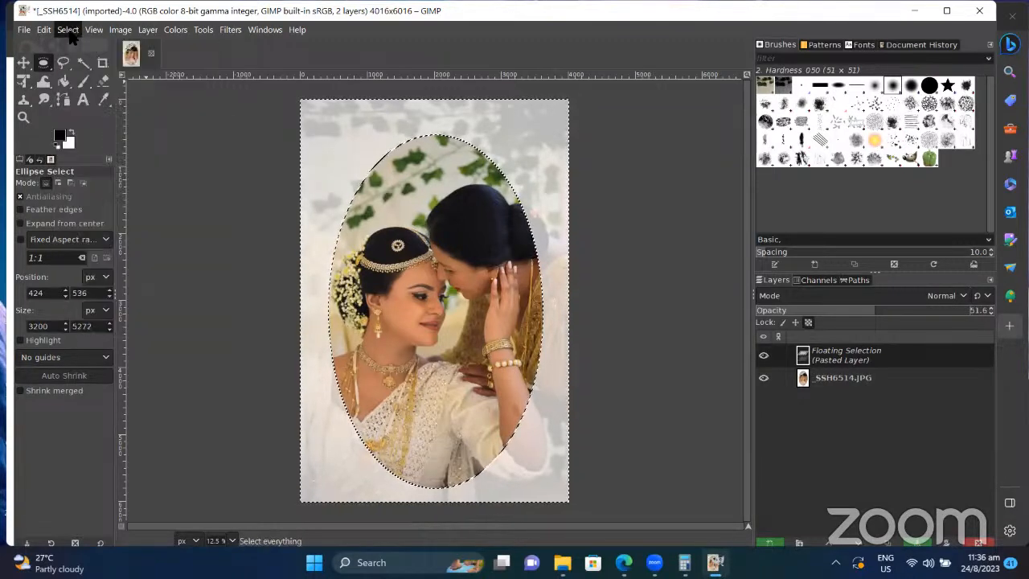
left_click(69, 32)
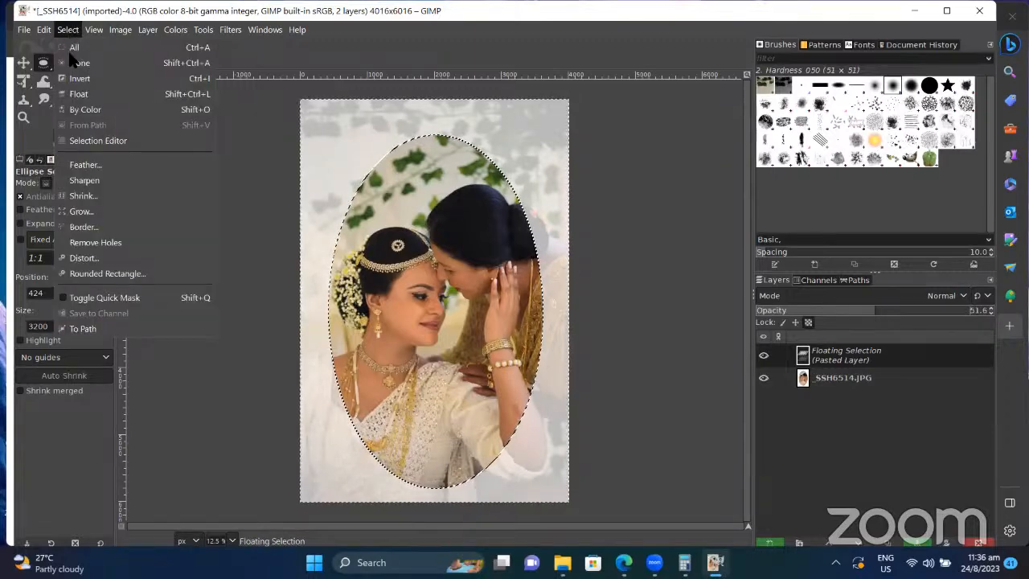
left_click(70, 62)
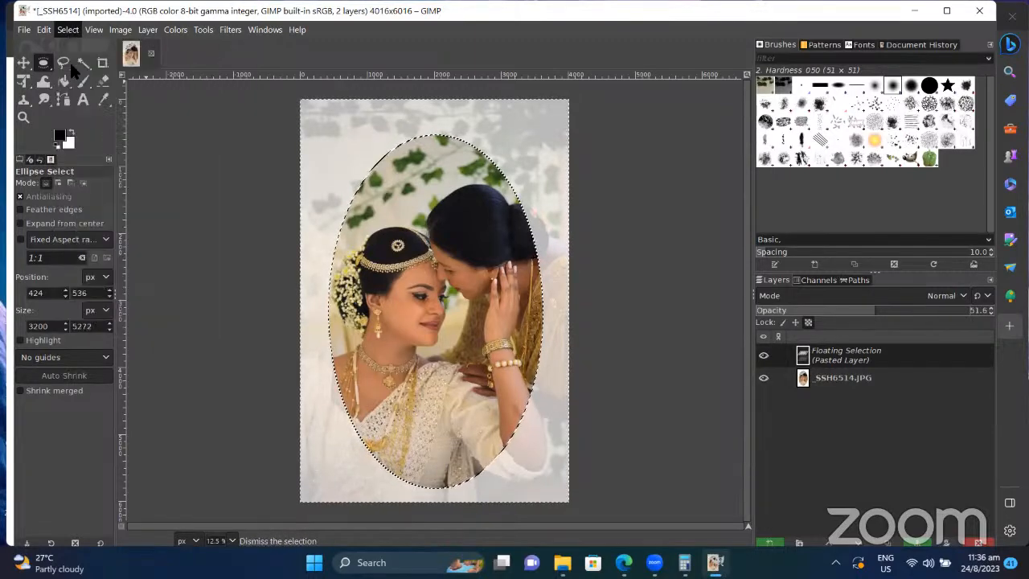
left_click(864, 377)
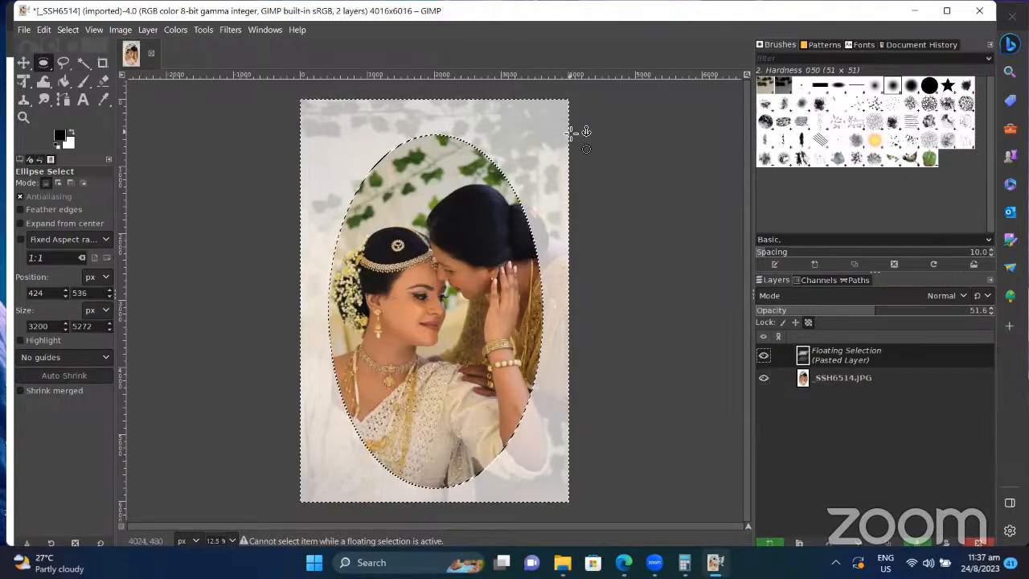
Step: Open and close the View menu, then move over to the File menu
left_click(68, 29)
mouse_move(93, 29)
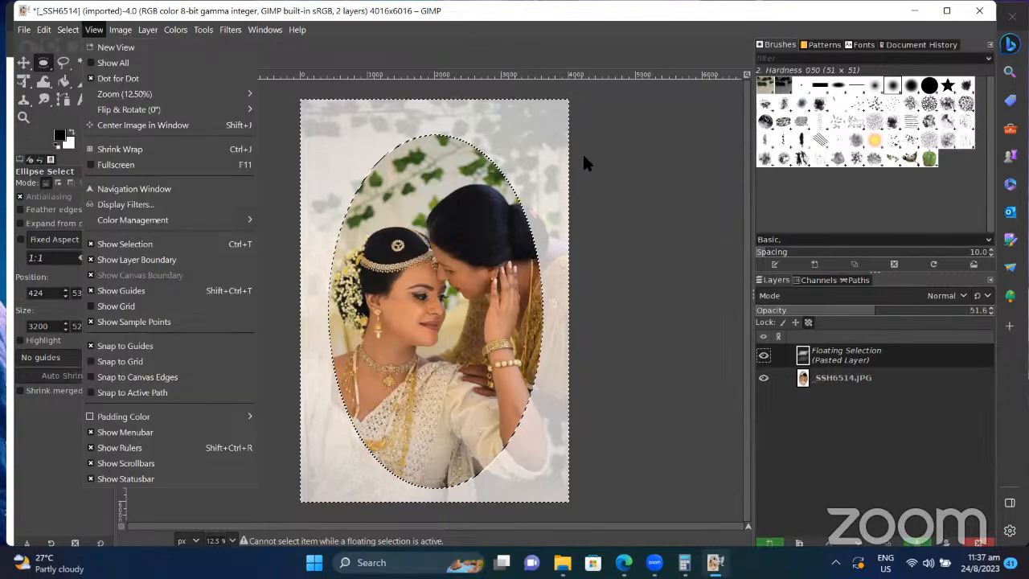
left_click(639, 190)
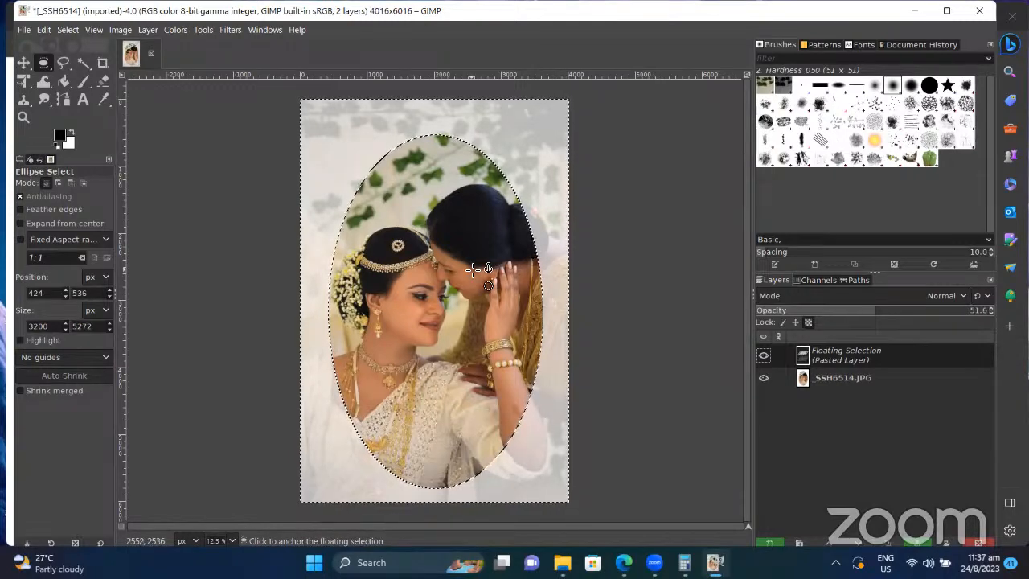
left_click(94, 30)
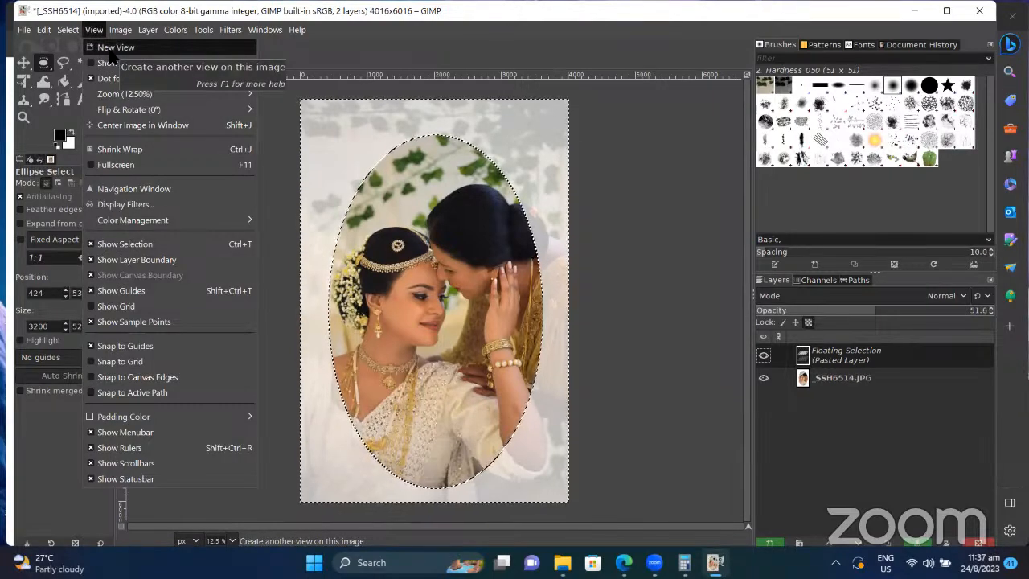
mouse_move(28, 33)
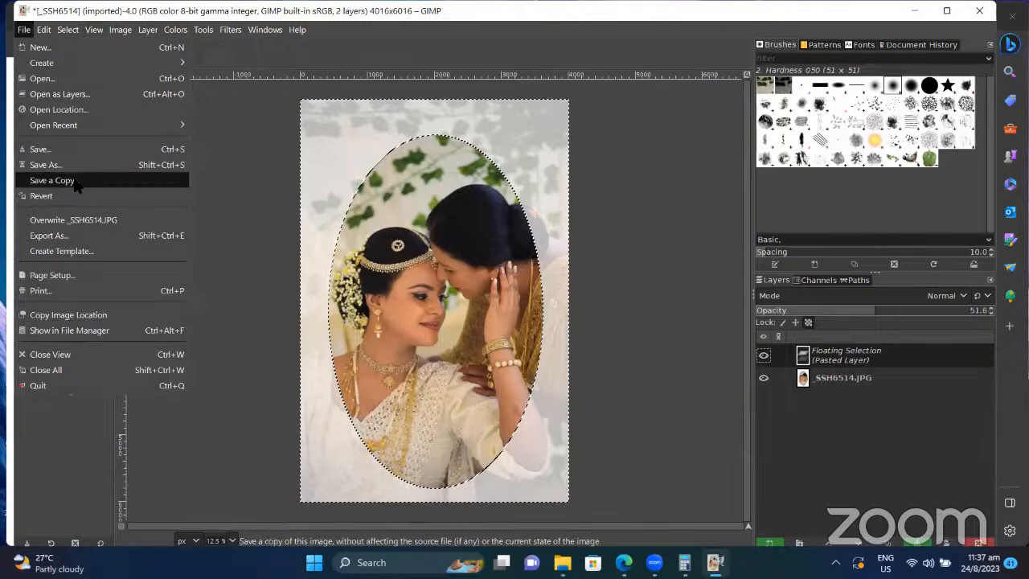
Step: Export _SSH6514.JPG to the Pictures folder through Export As, bringing up the JPEG settings
left_click(117, 235)
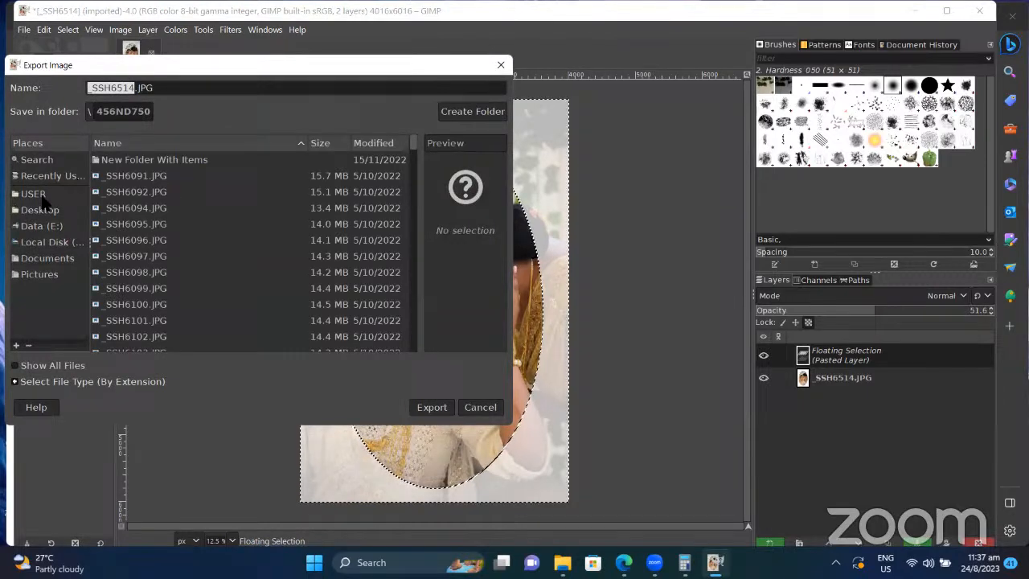
left_click(38, 274)
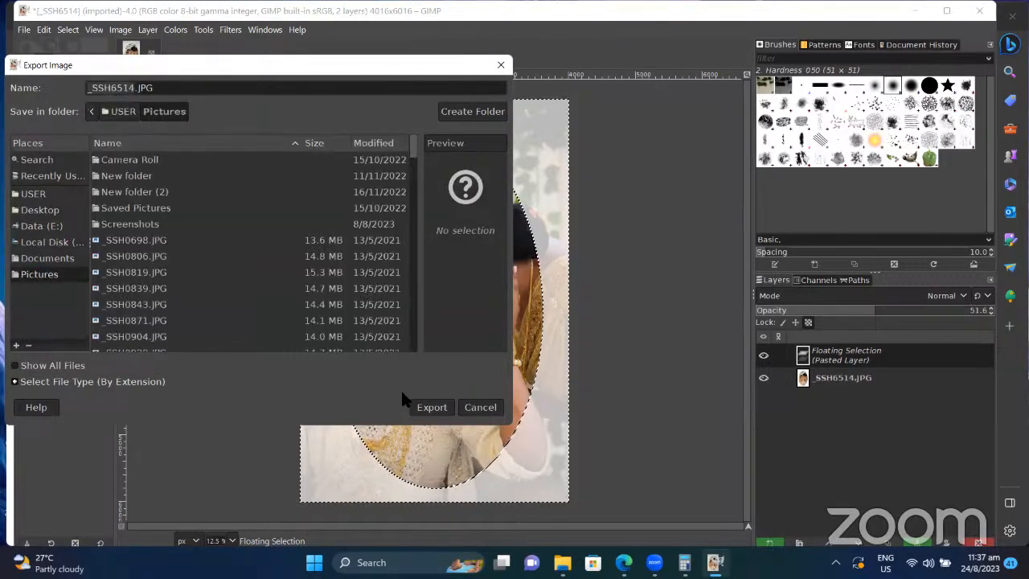
left_click(416, 410)
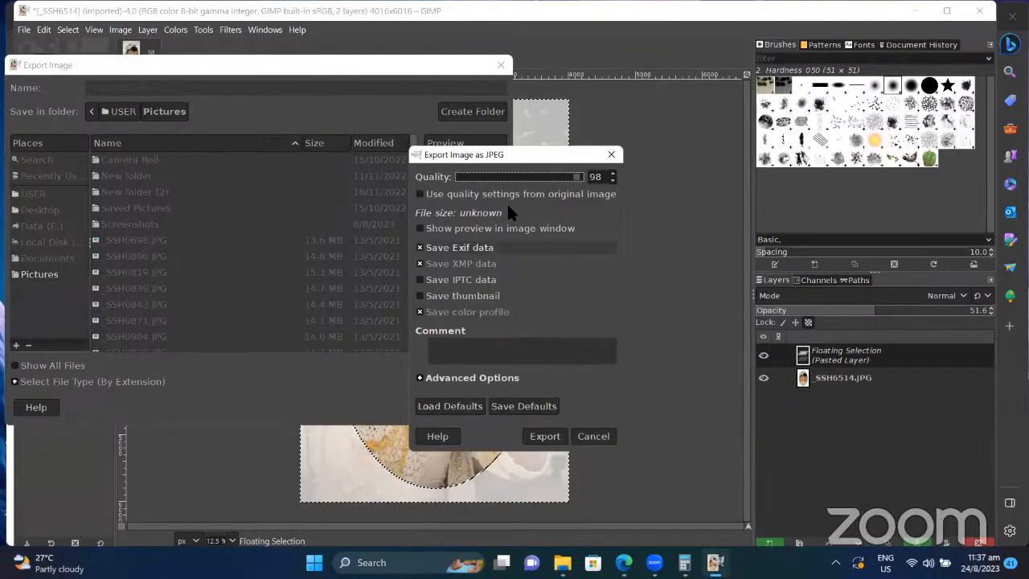
Step: Set JPEG quality to 100, keep Save Exif and Save XMP data ticked, and export
left_click(585, 177)
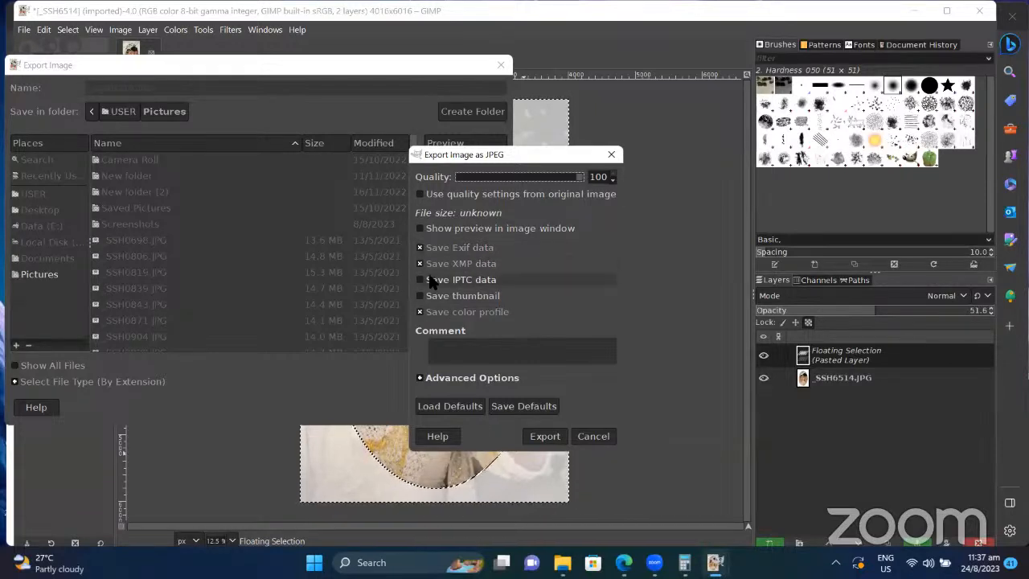
left_click(420, 264)
left_click(419, 249)
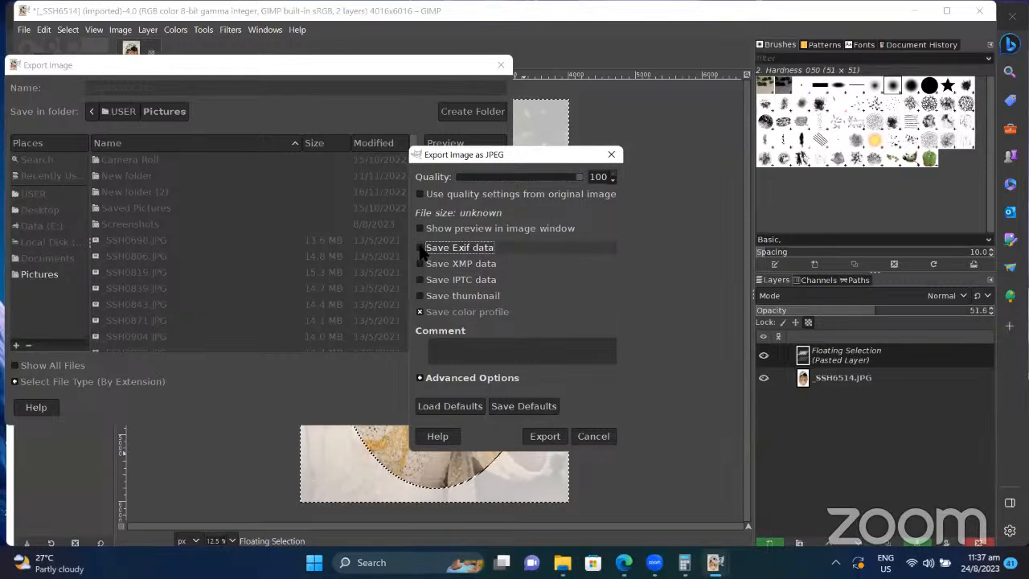
left_click(420, 249)
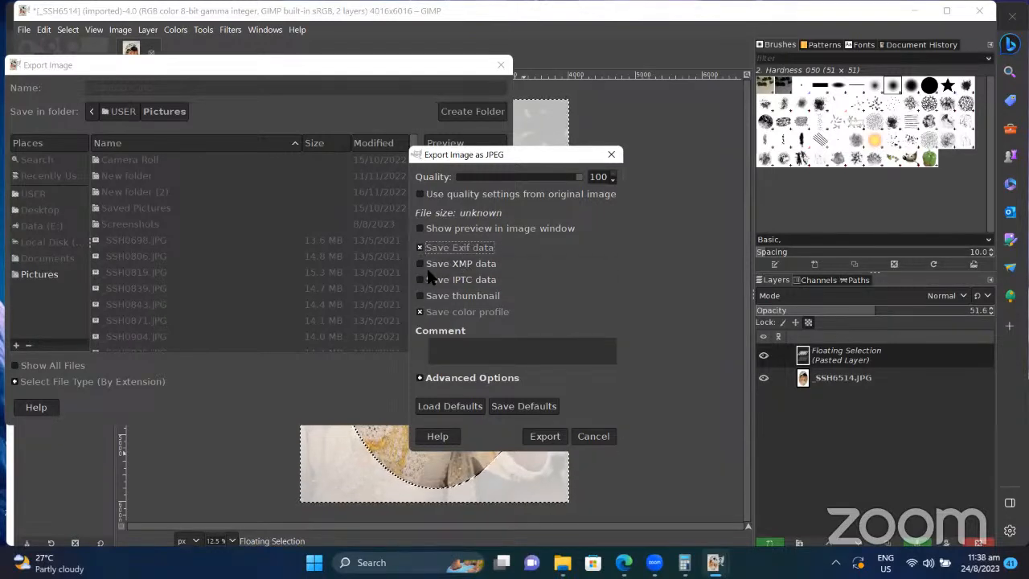
left_click(422, 265)
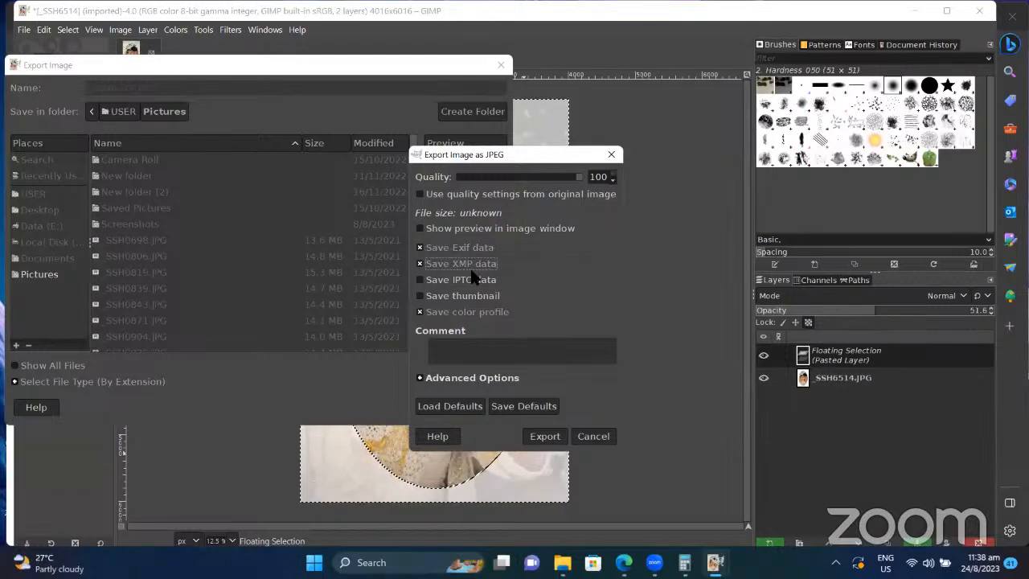
left_click(553, 437)
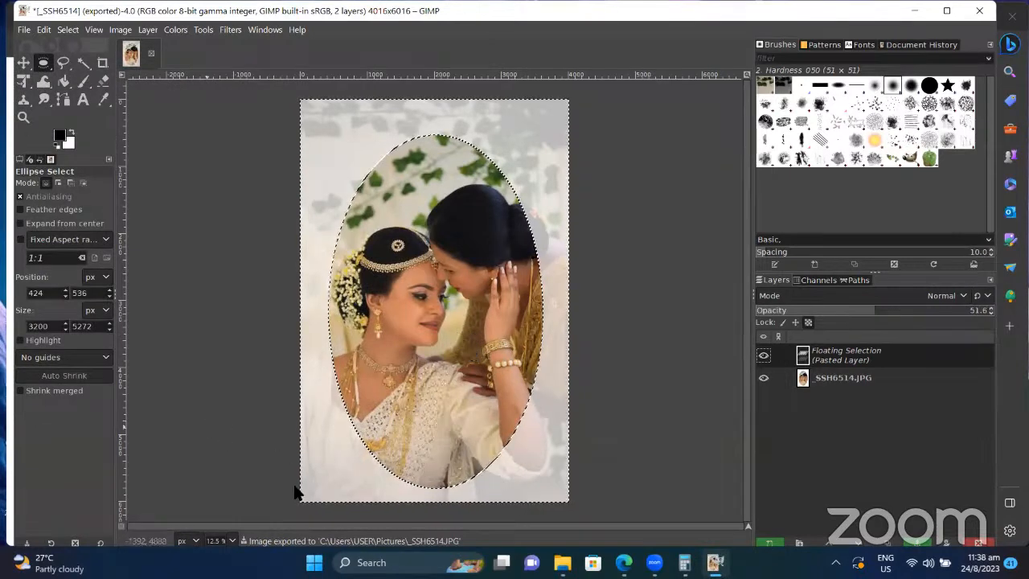
Step: Open File Explorer on the Pictures folder and view its files as small icons
mouse_move(562, 562)
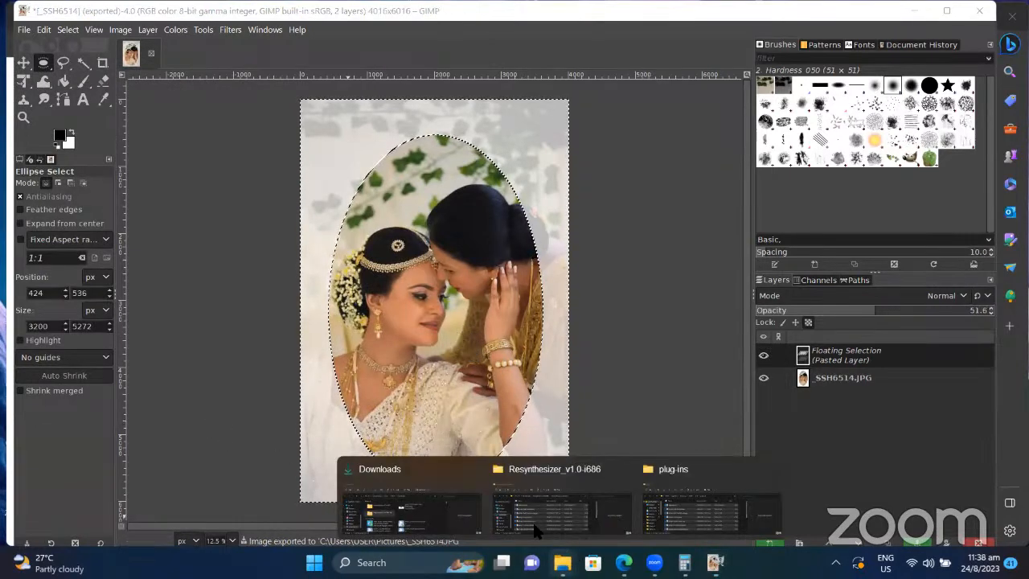
left_click(687, 505)
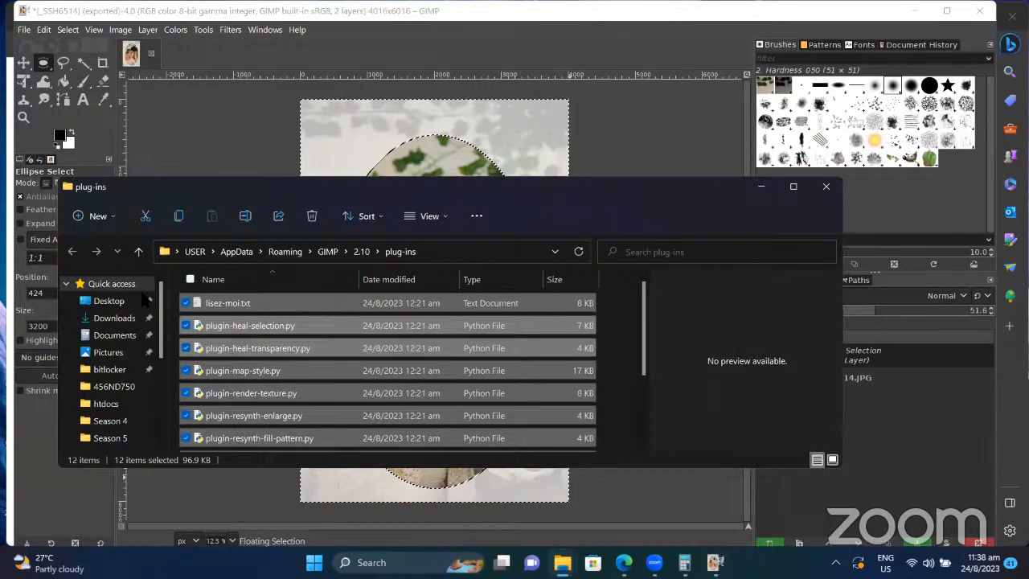
left_click(108, 353)
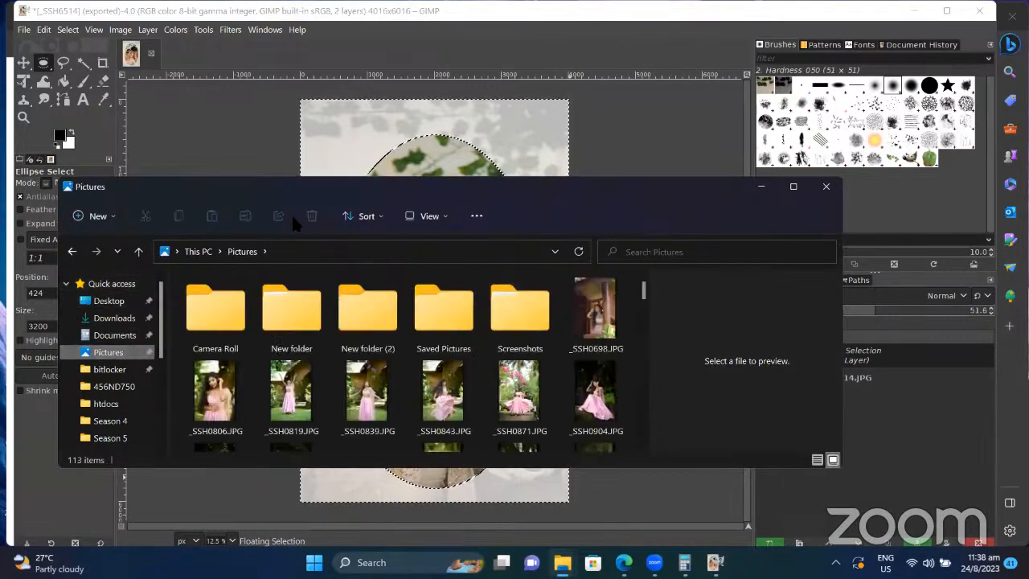
left_click(373, 221)
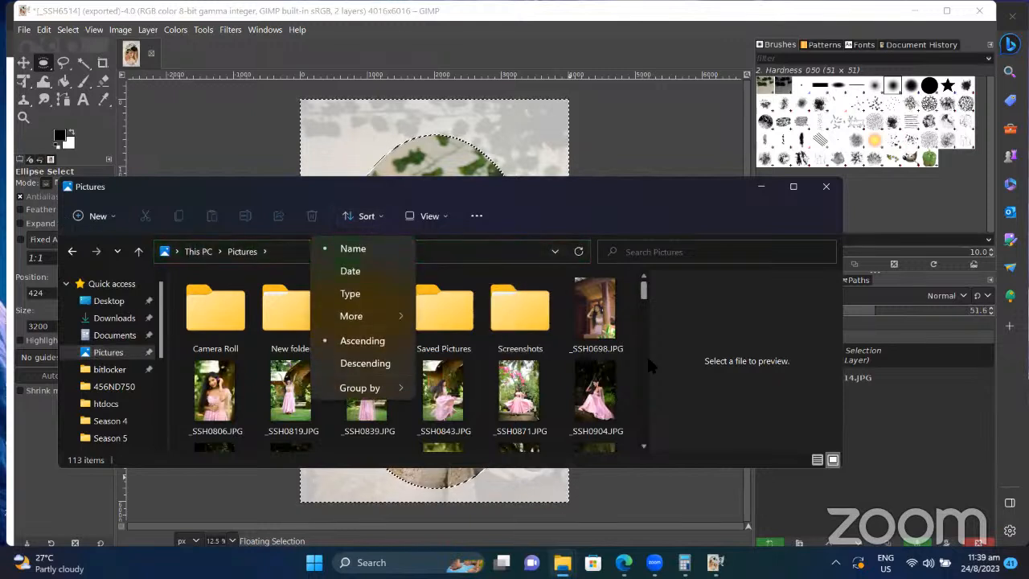
left_click(440, 224)
left_click(440, 226)
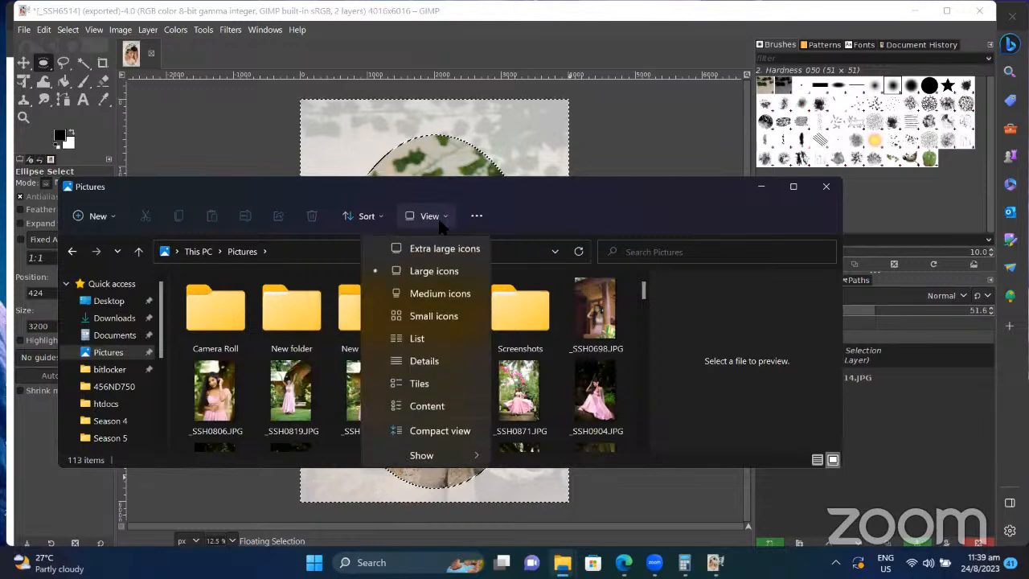
left_click(450, 318)
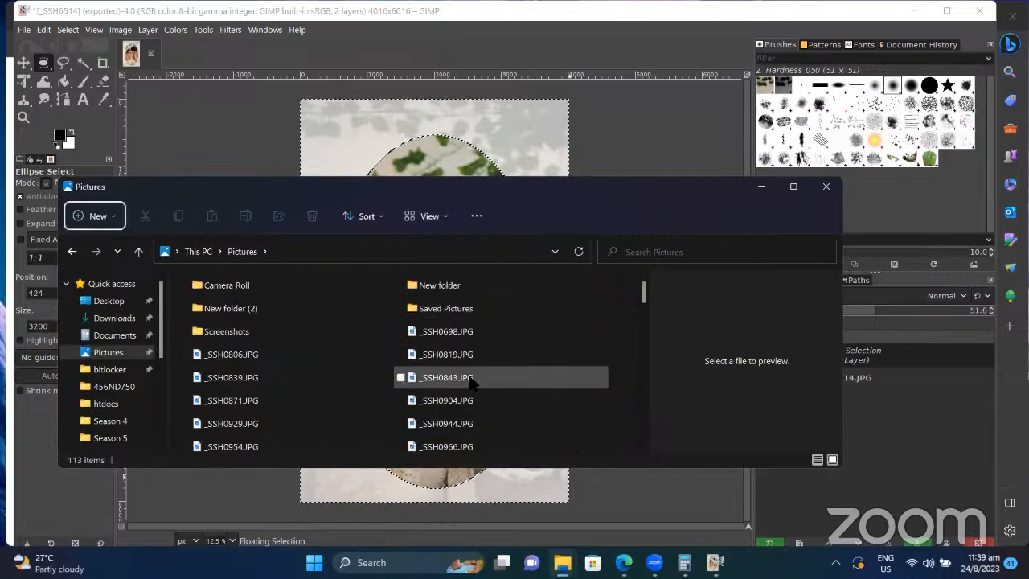
scroll(474, 386, "down", 15)
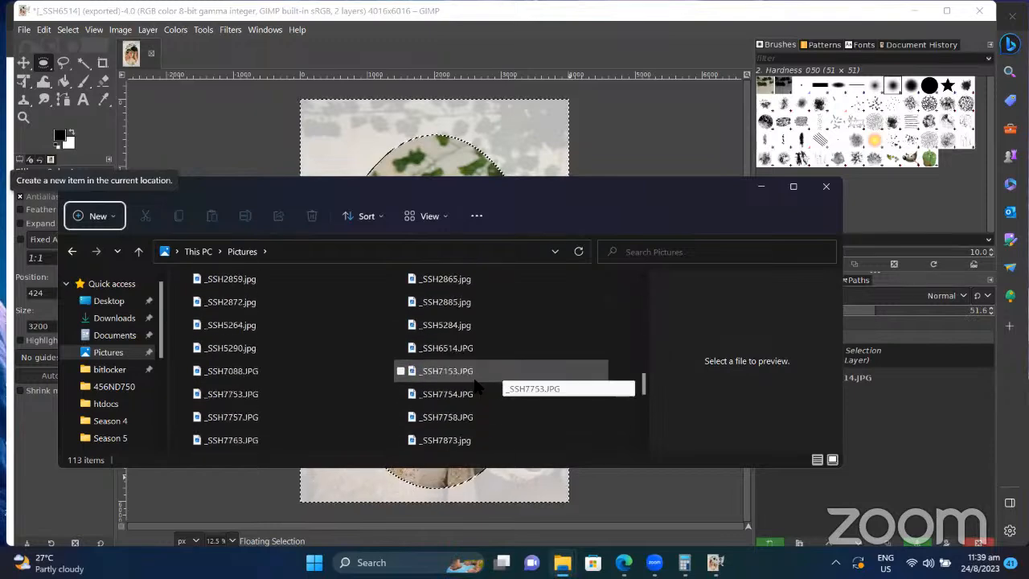
scroll(474, 386, "up", 8)
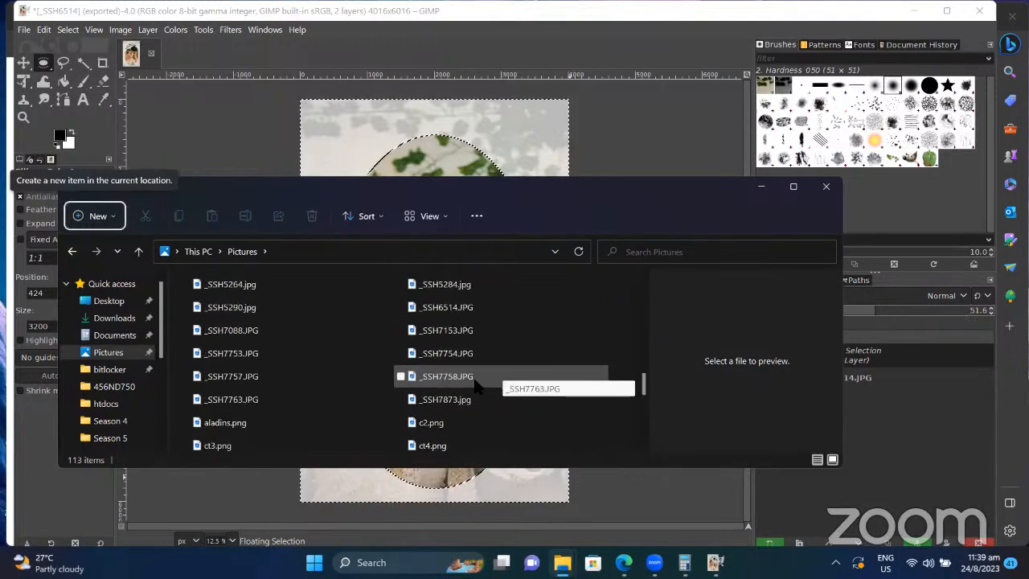
scroll(473, 386, "up", 10)
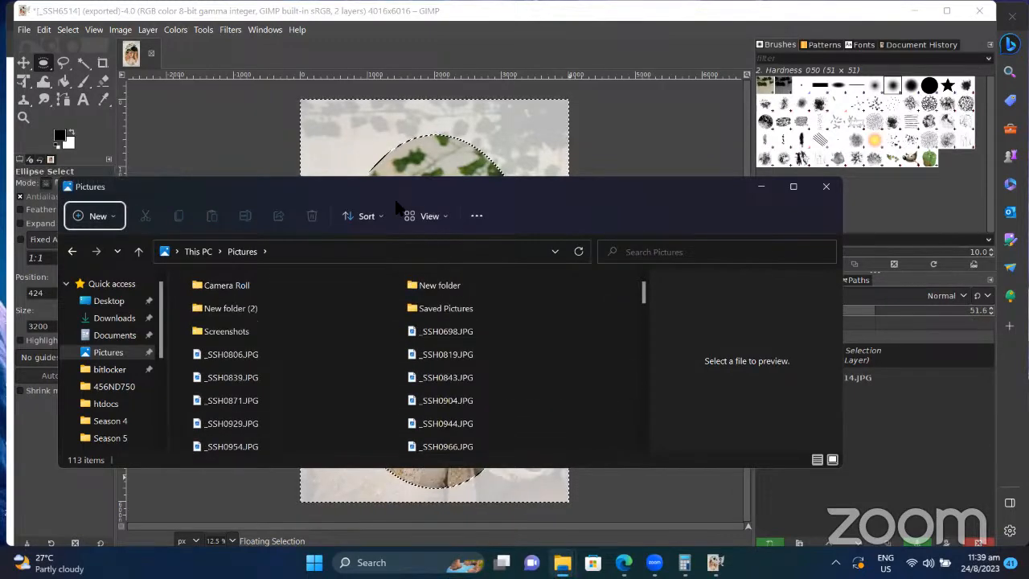
Step: Switch the Pictures folder to Details view and sort the files by date, newest first
left_click(431, 215)
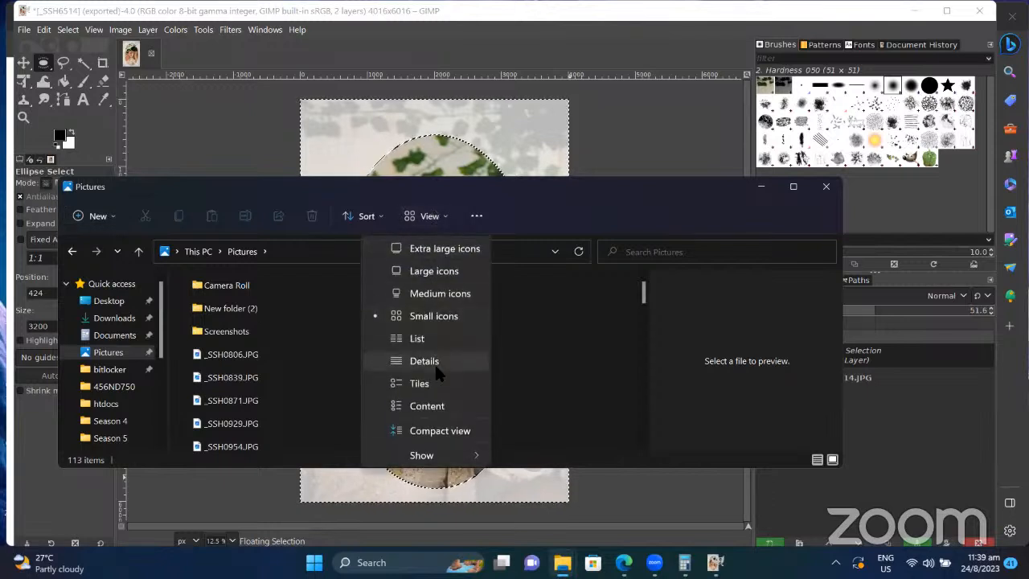
left_click(435, 365)
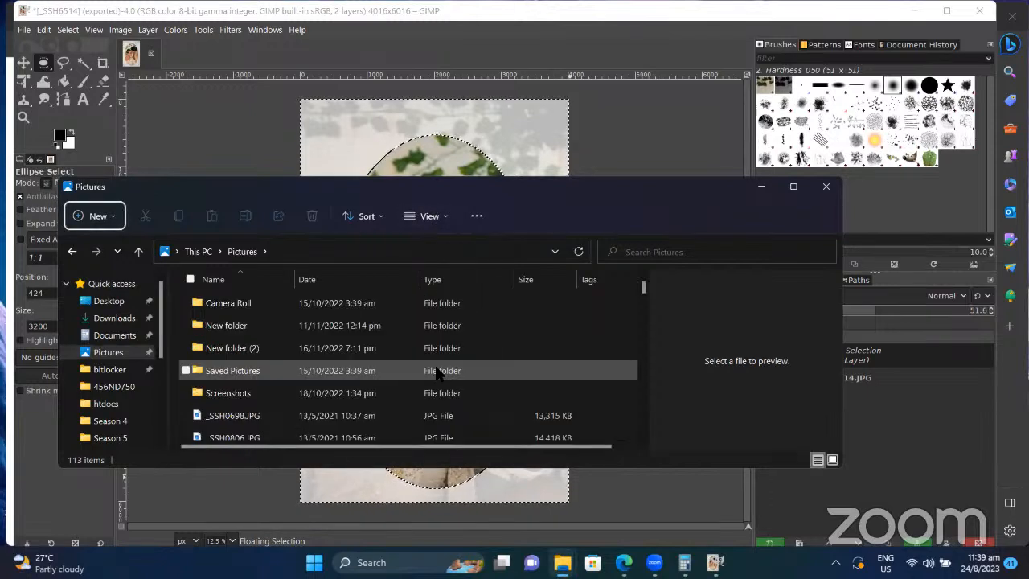
left_click(381, 276)
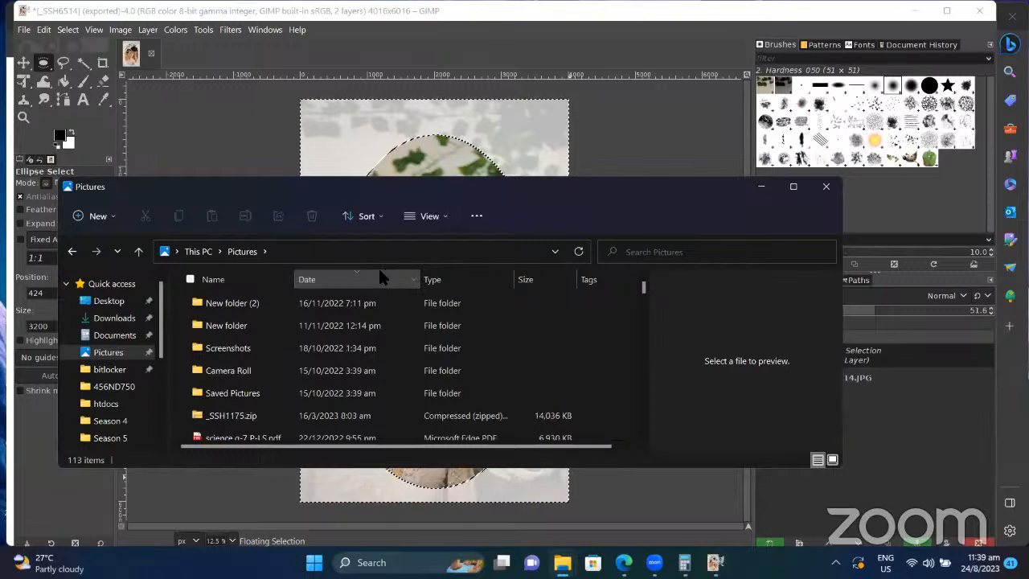
left_click(380, 274)
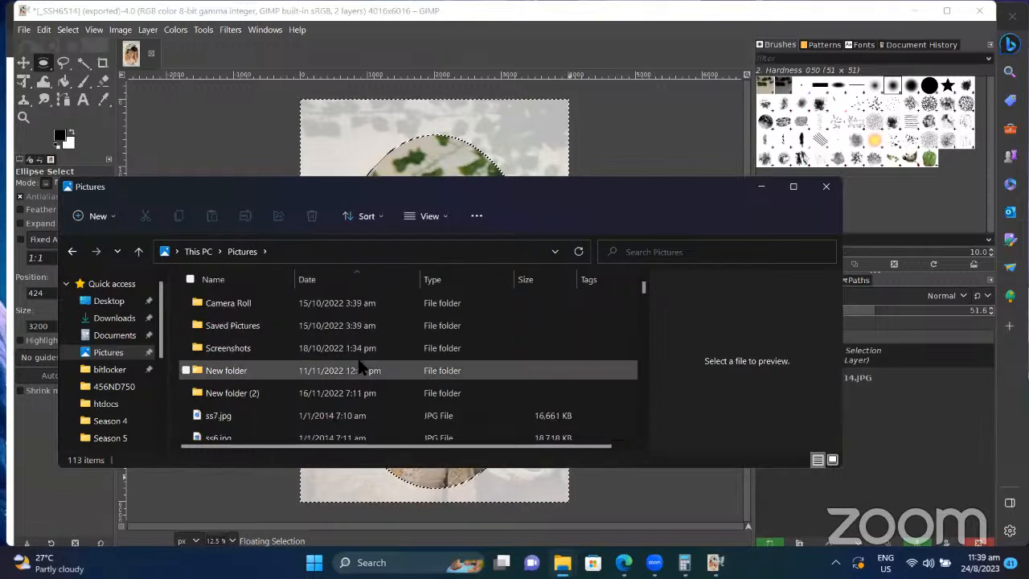
left_click(365, 286)
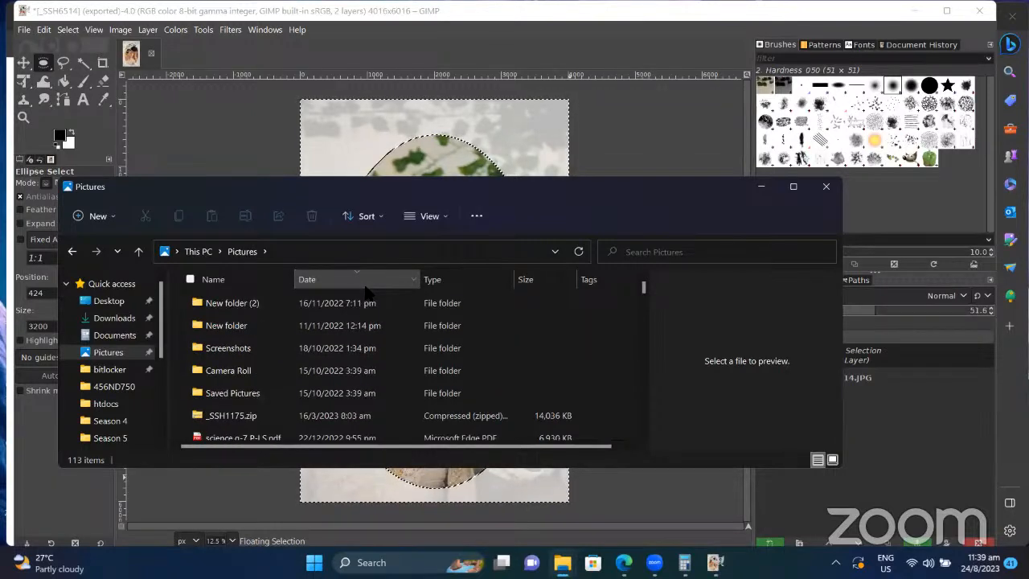
scroll(347, 418, "down", 1)
scroll(348, 404, "down", 2)
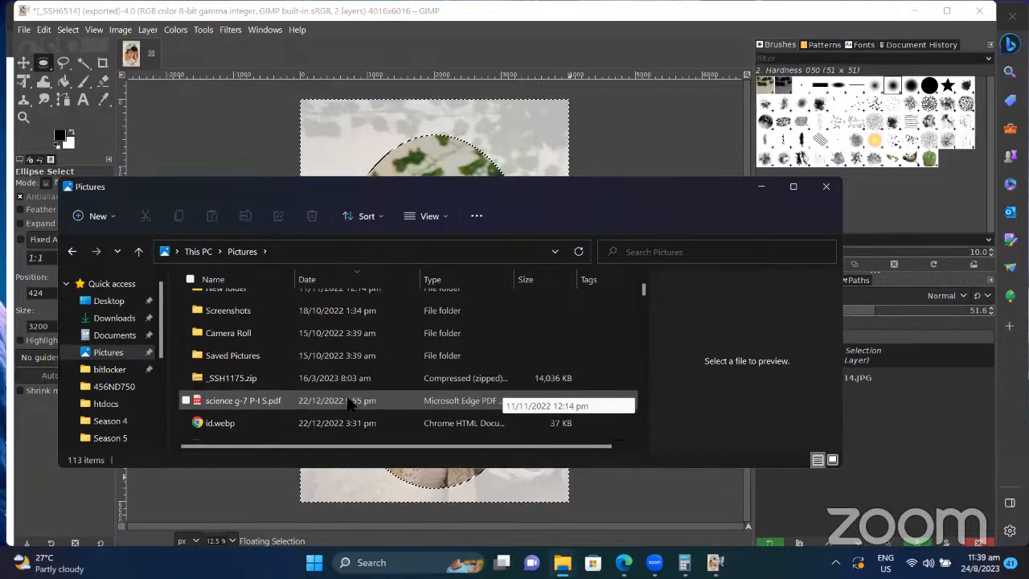
scroll(348, 404, "down", 1)
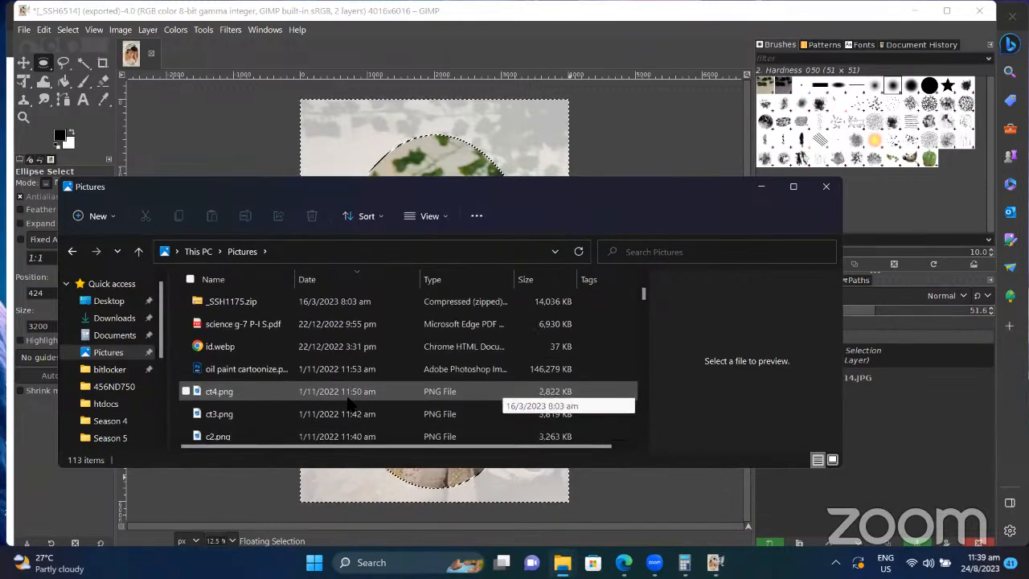
scroll(351, 407, "up", 2)
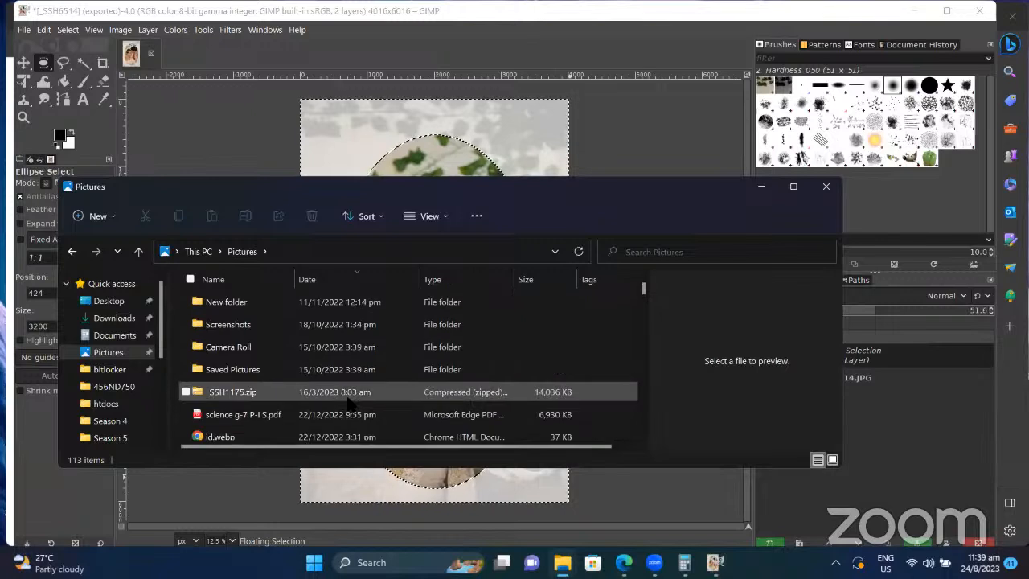
scroll(349, 406, "up", 1)
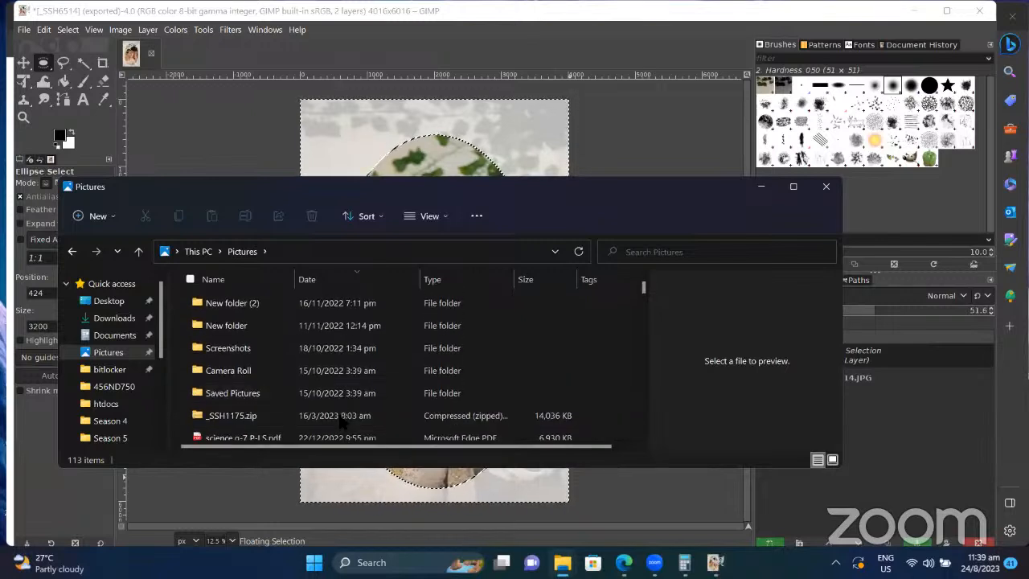
scroll(341, 424, "down", 1)
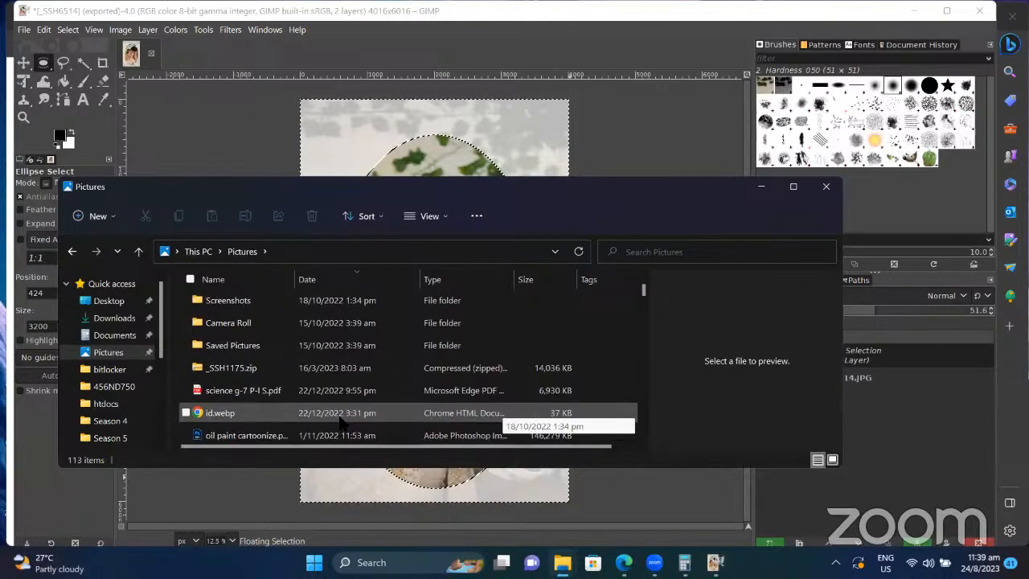
left_click(253, 368)
double_click(253, 368)
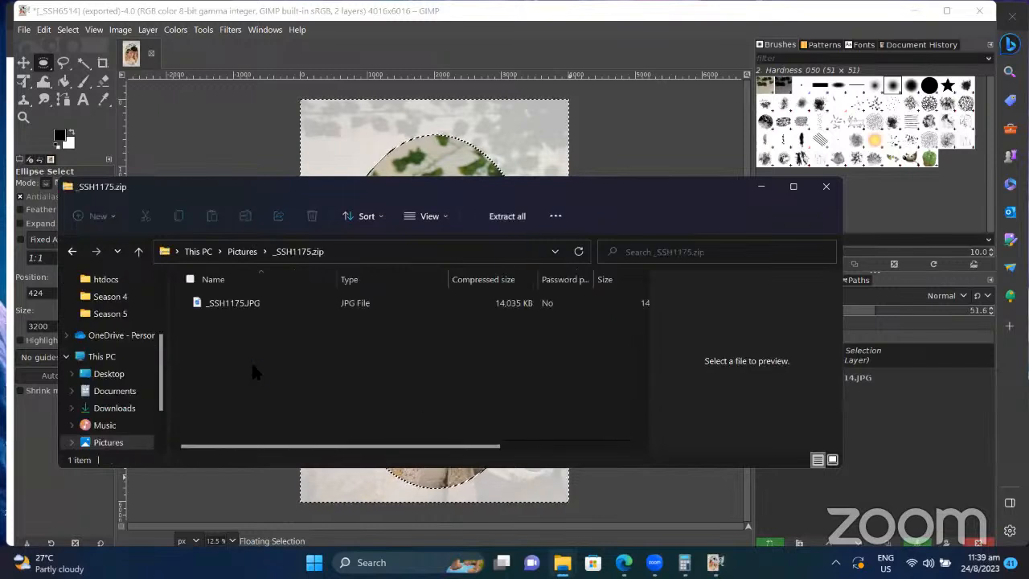
left_click(248, 302)
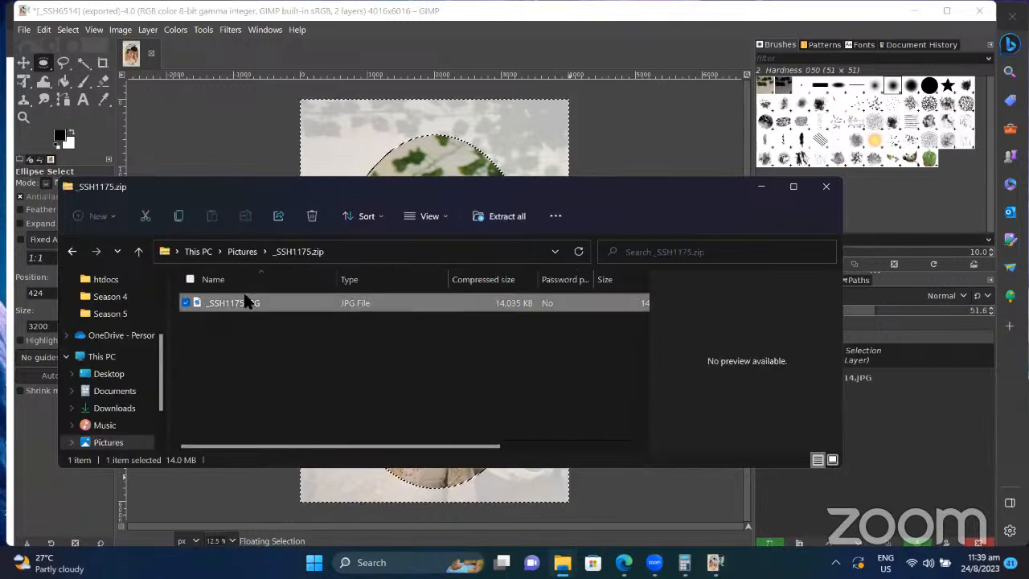
right_click(247, 301)
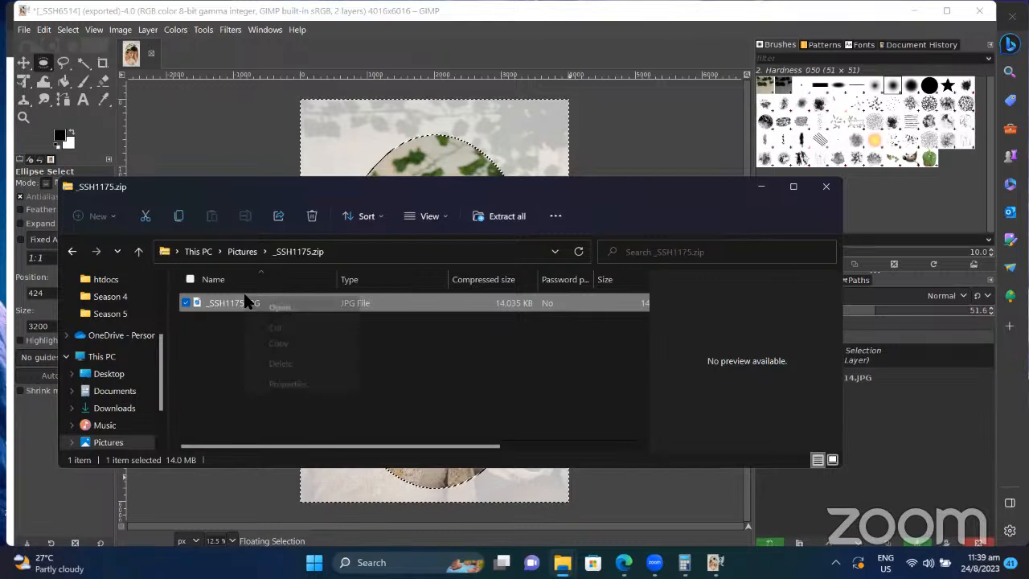
left_click(249, 252)
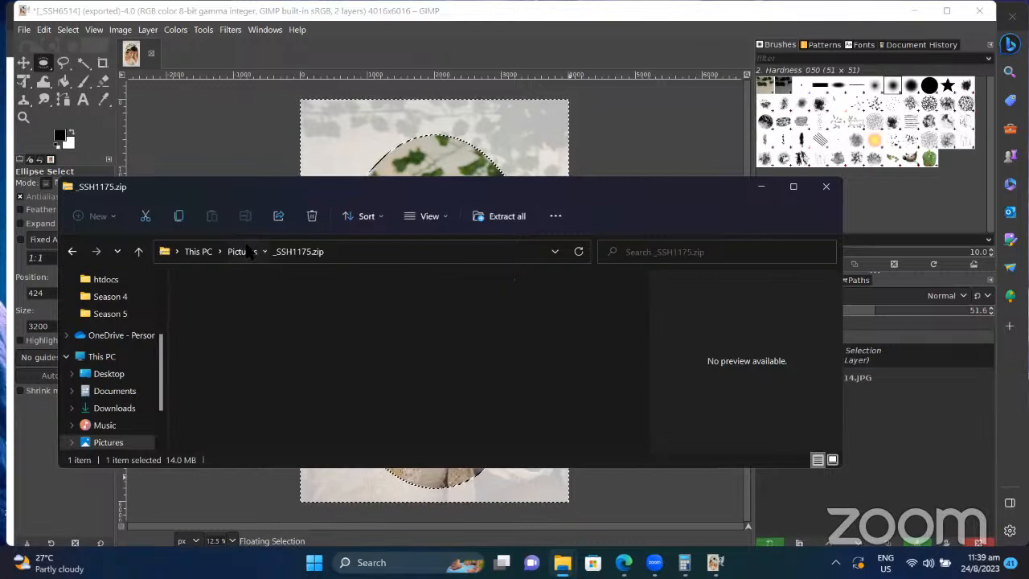
left_click(250, 252)
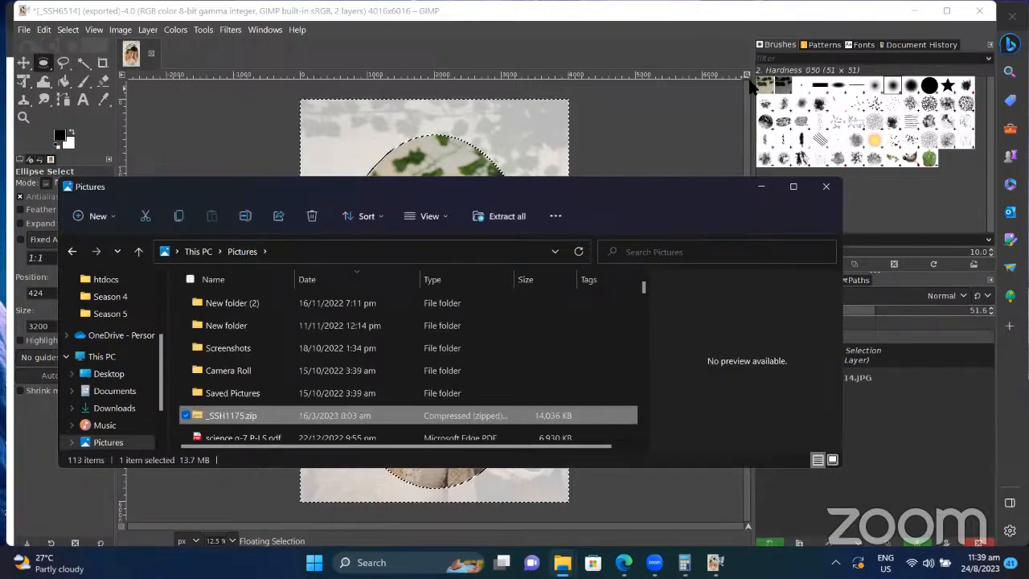
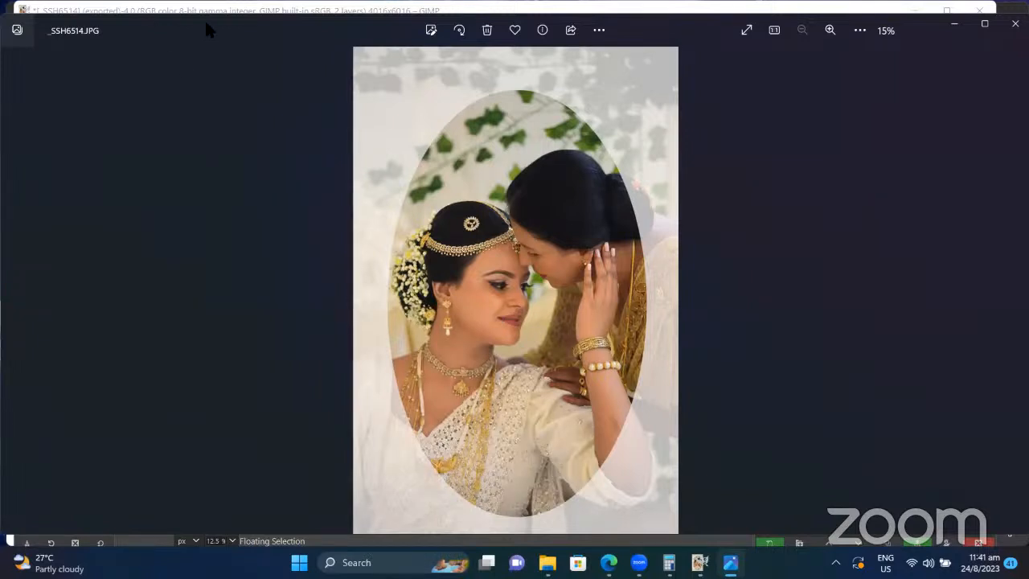
Step: Shrink and close the Photos preview, then close the Saved Pictures folder window to reveal GIMP
left_click_drag(191, 65, 185, 127)
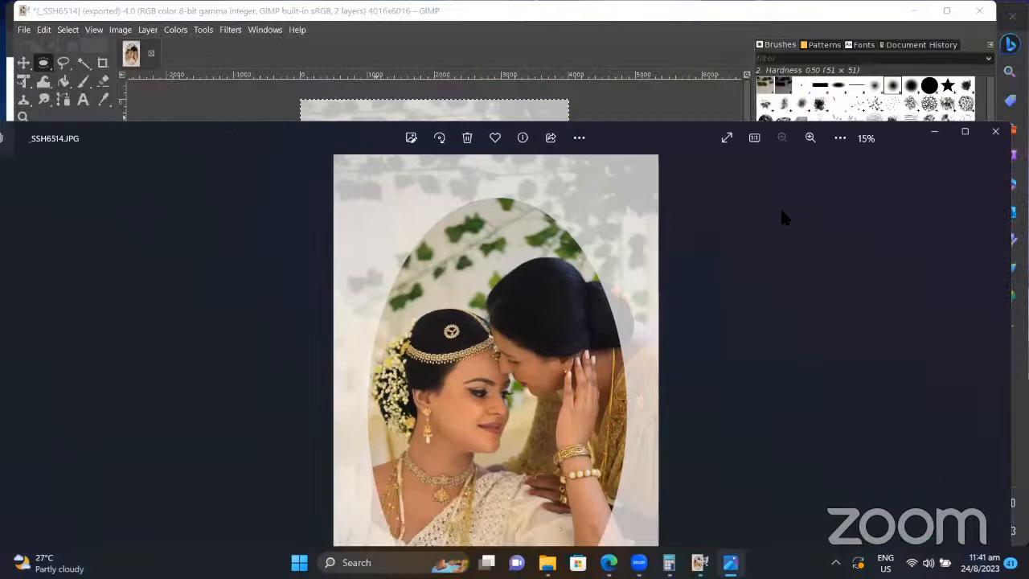
left_click(997, 132)
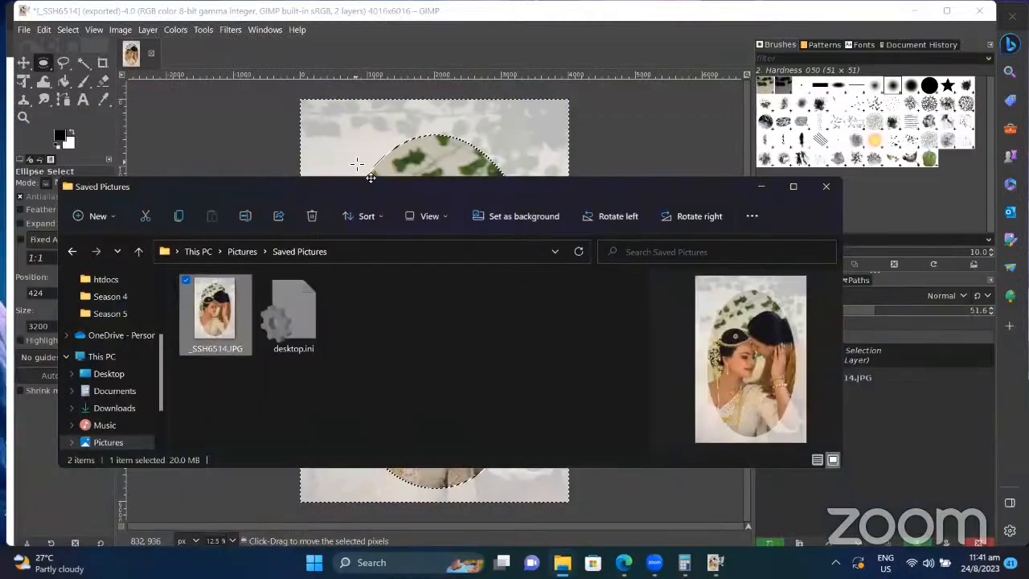
left_click(825, 187)
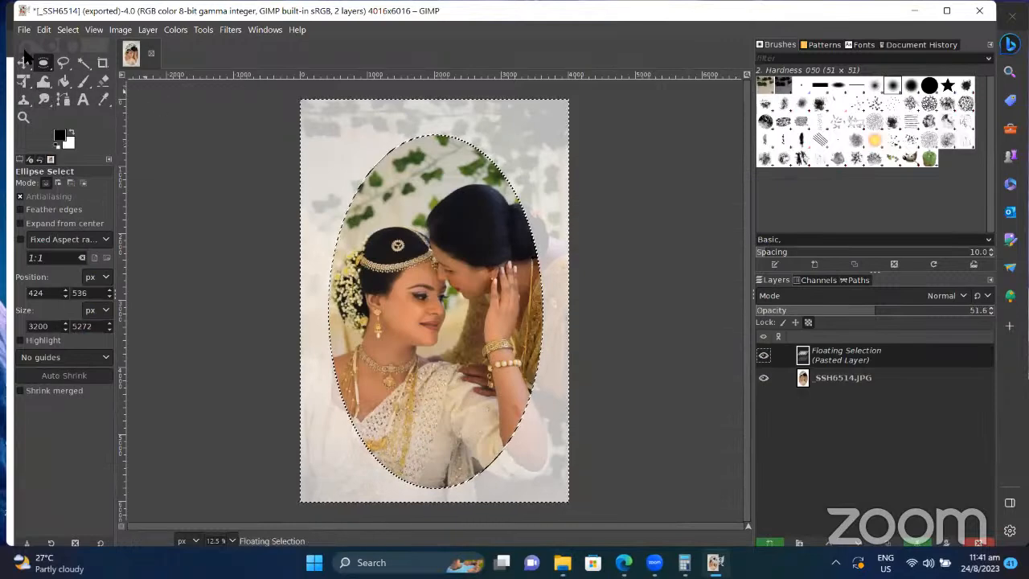
Step: Anchor the pasted oval photo with the Move tool, then undo a trial layer move
left_click(24, 63)
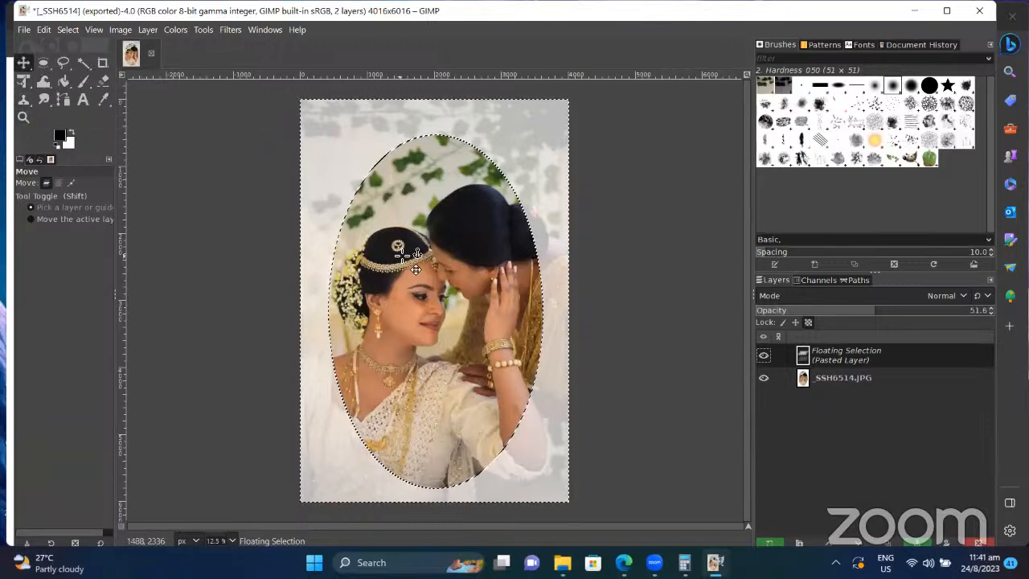
left_click(326, 203)
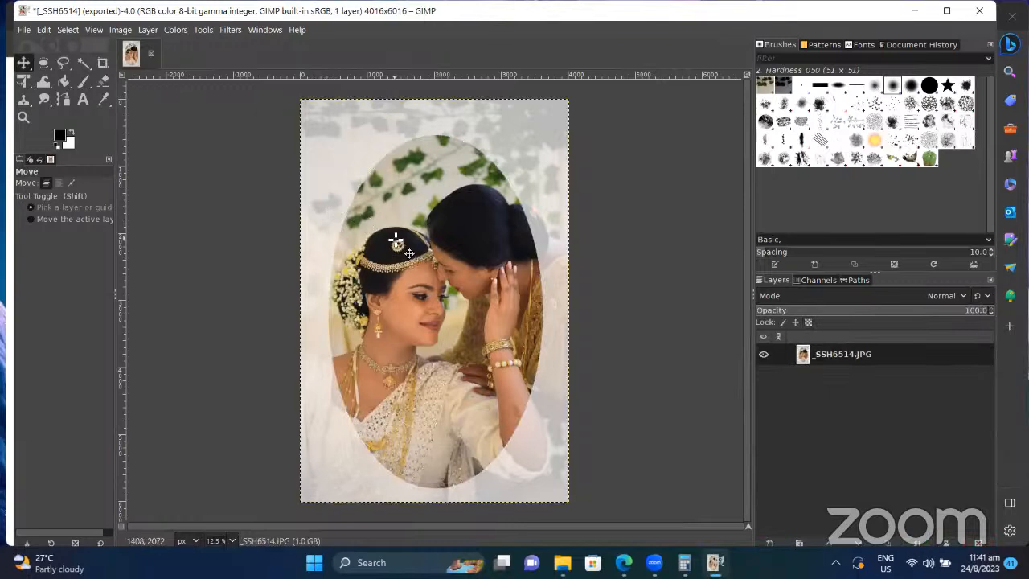
left_click_drag(394, 239, 486, 252)
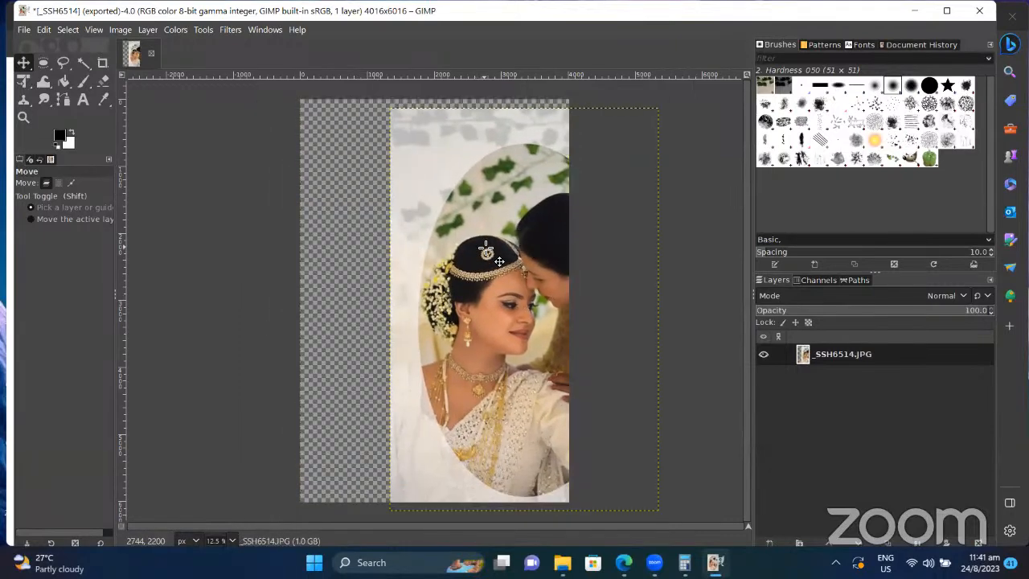
key("ctrl+z")
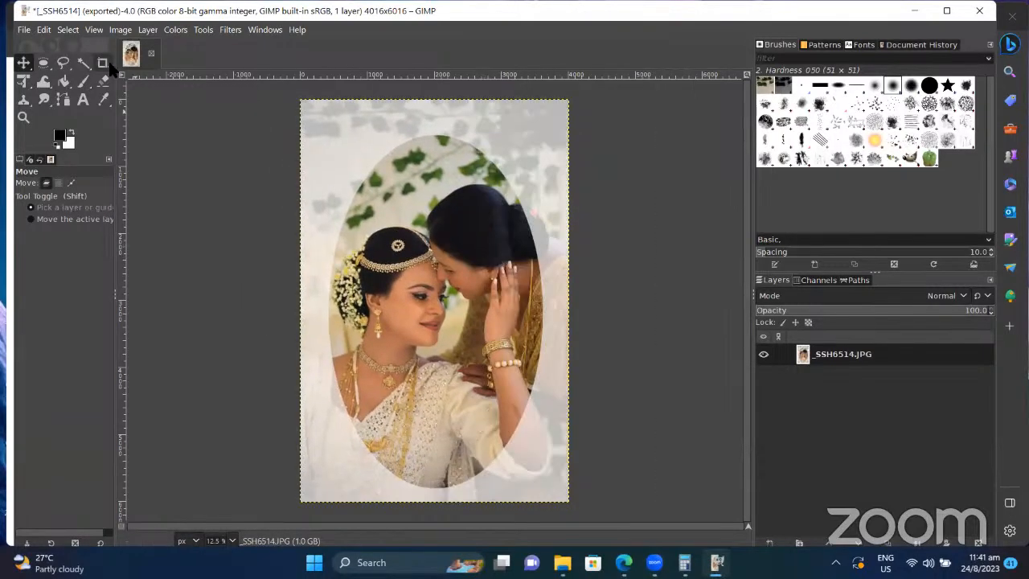
Step: Pick _SSH0806.JPG from the Pictures folder in the File > Open dialog
left_click(23, 30)
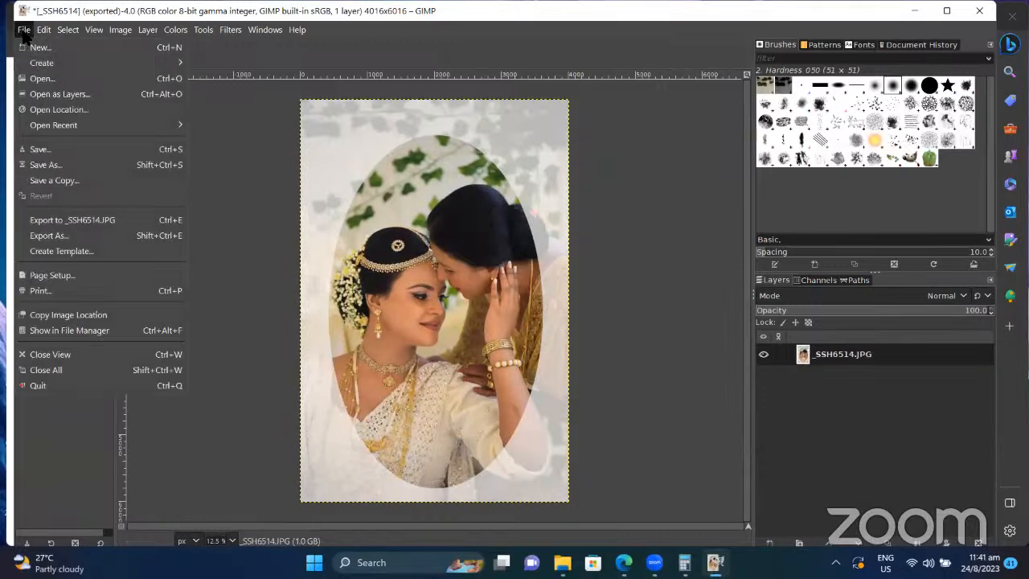
left_click(70, 78)
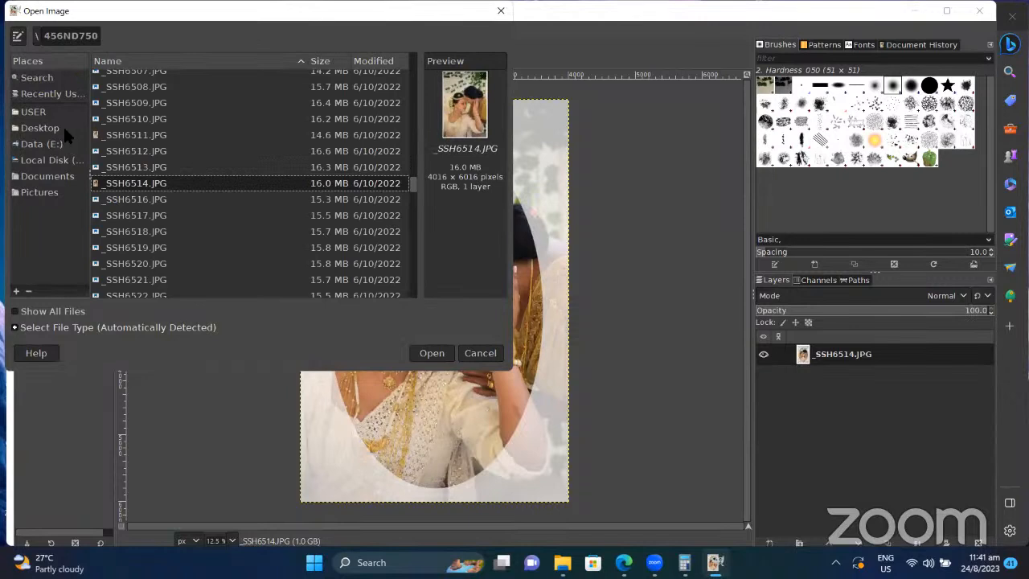
left_click(68, 193)
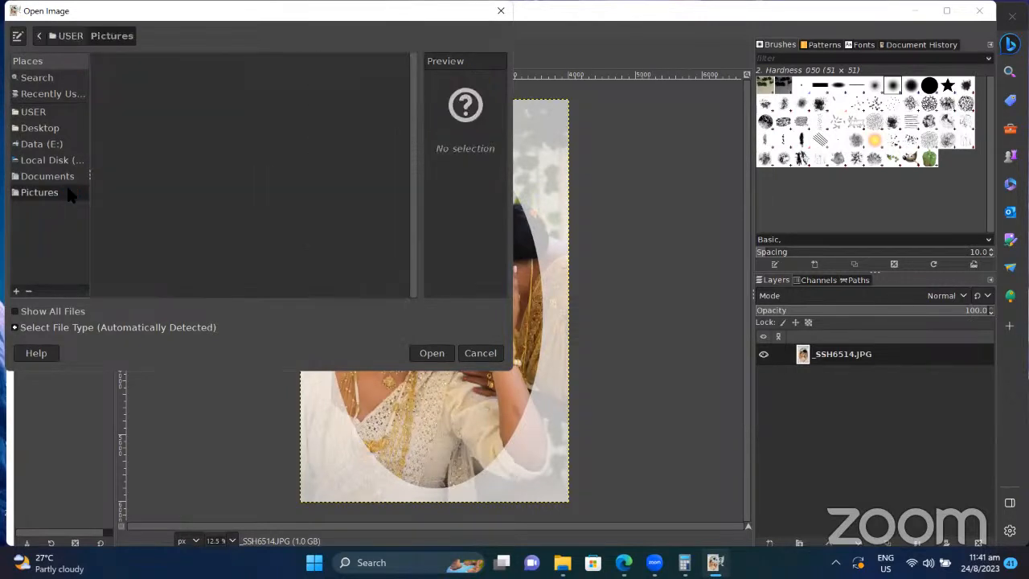
left_click(158, 175)
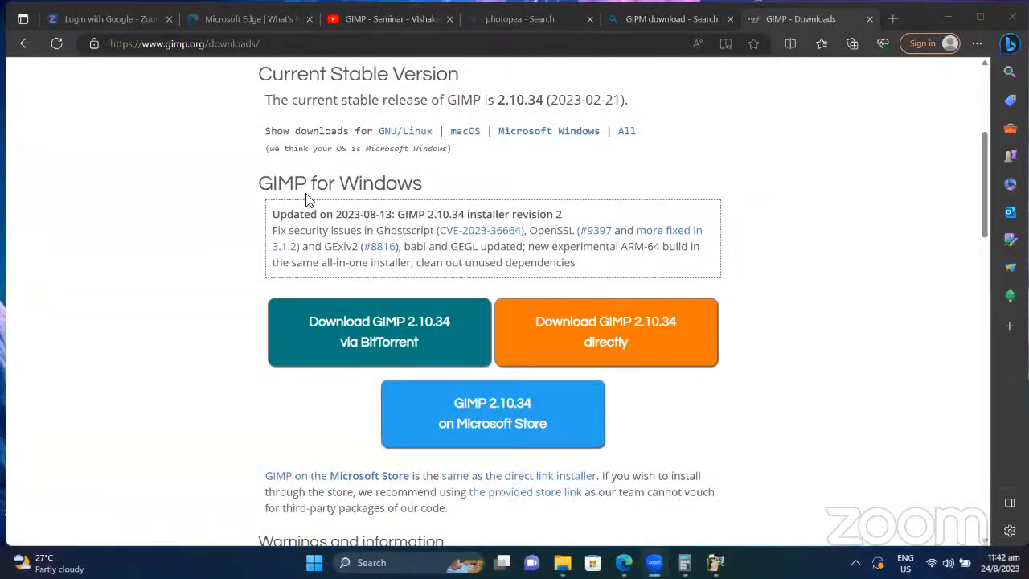
Step: Switch to Edge and go to the Google homepage by entering goo in the address bar
left_click(715, 562)
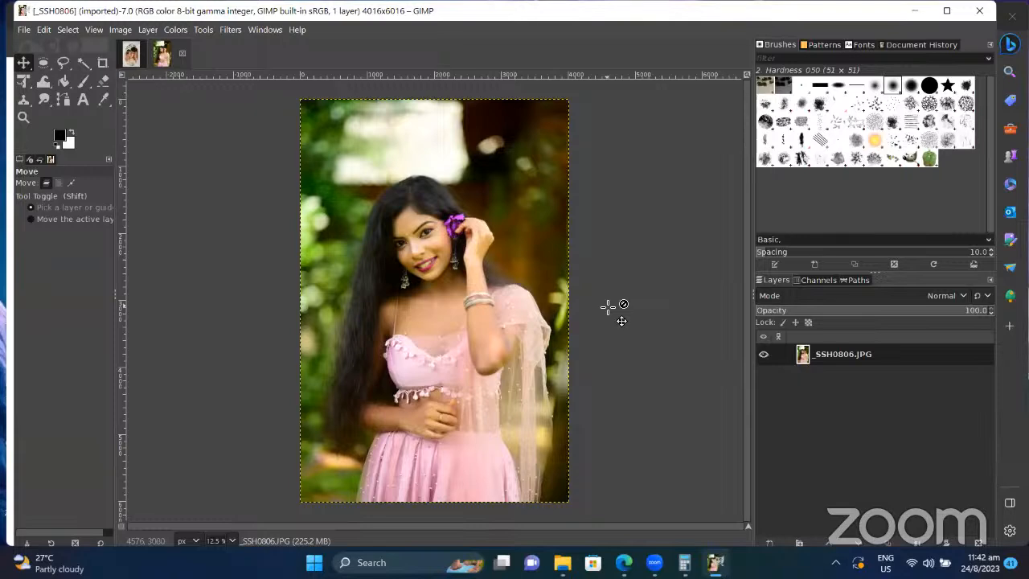
left_click(624, 562)
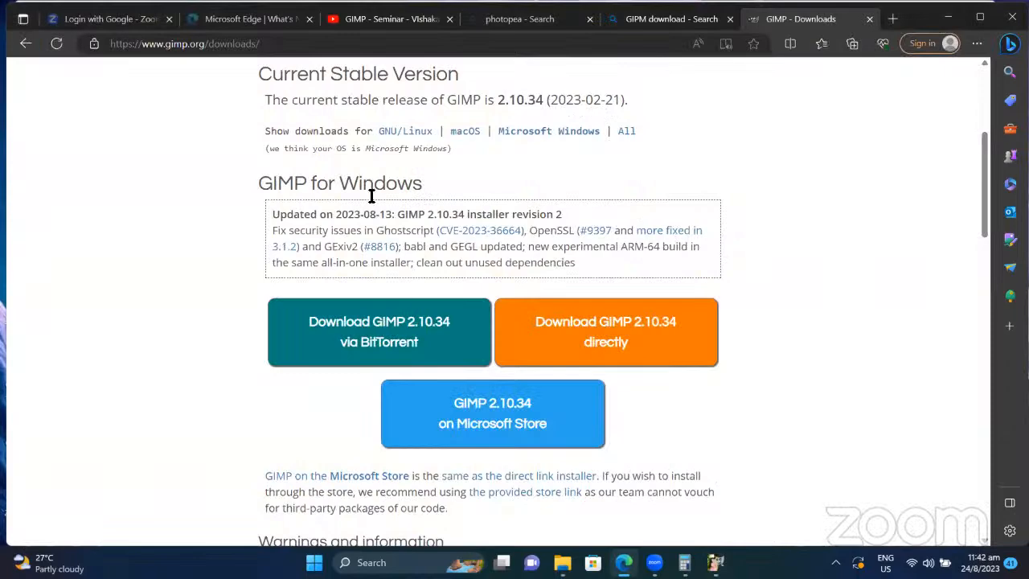
left_click(248, 45)
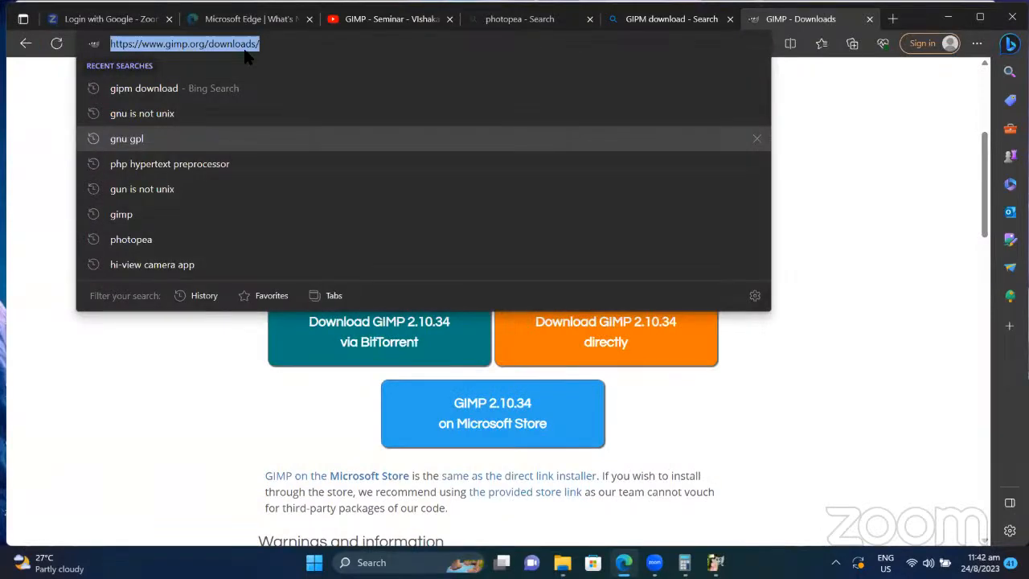
type("google.com/?authuser=0")
key("Return")
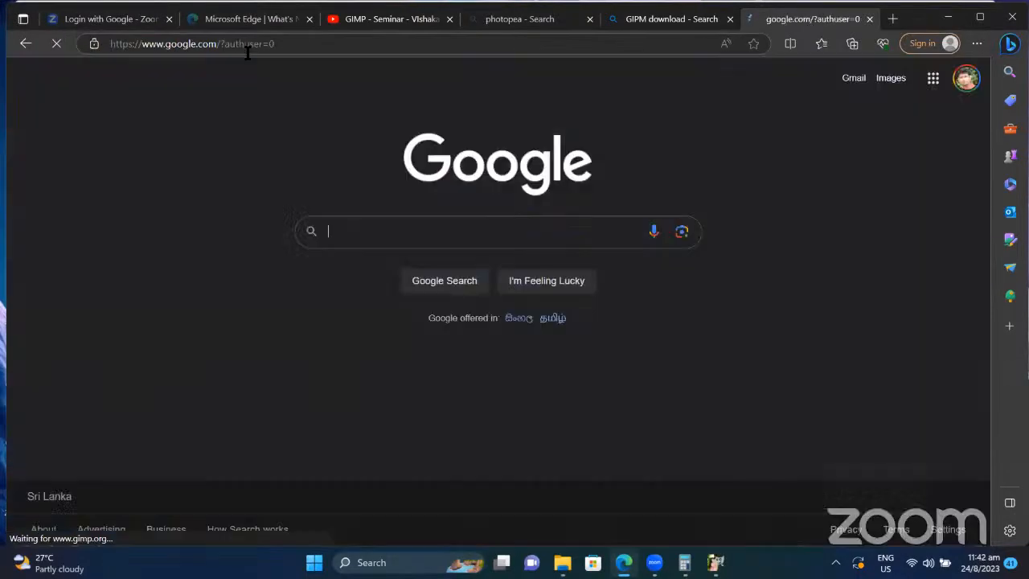
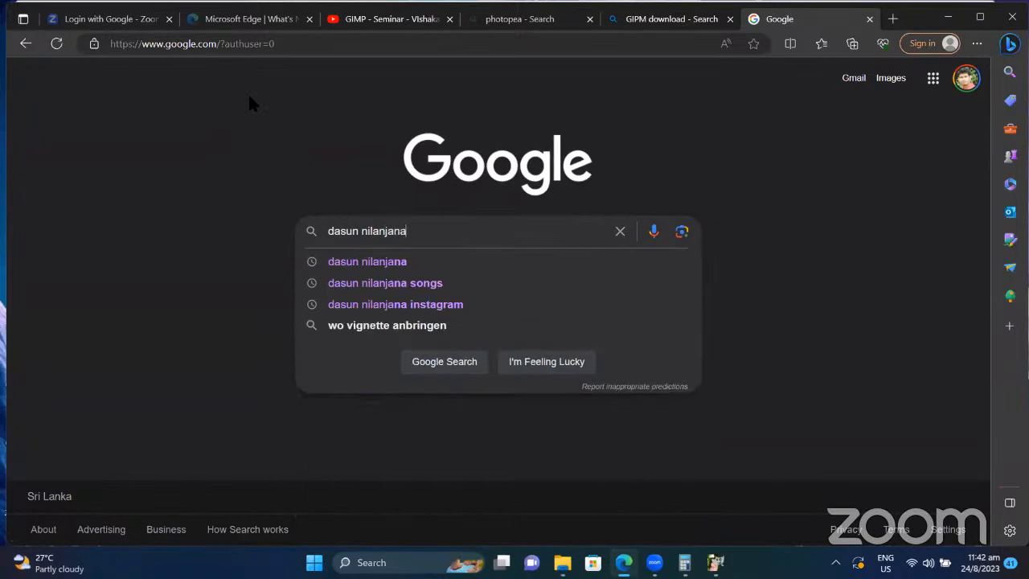
Step: Search Google for the person's name, correcting a typo first
key("Return")
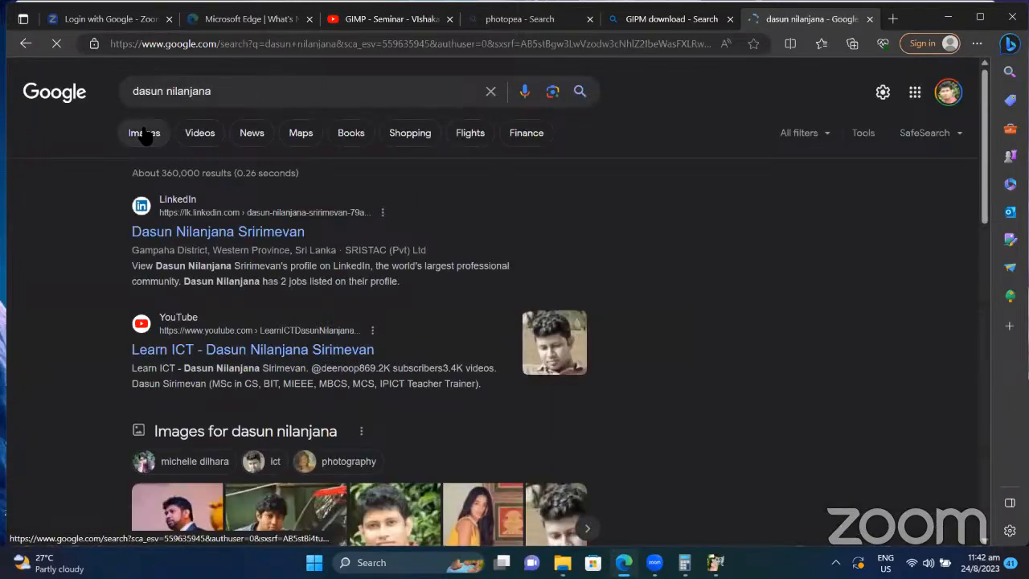
Step: Switch the search to Images and scroll down through the photo results
left_click(143, 133)
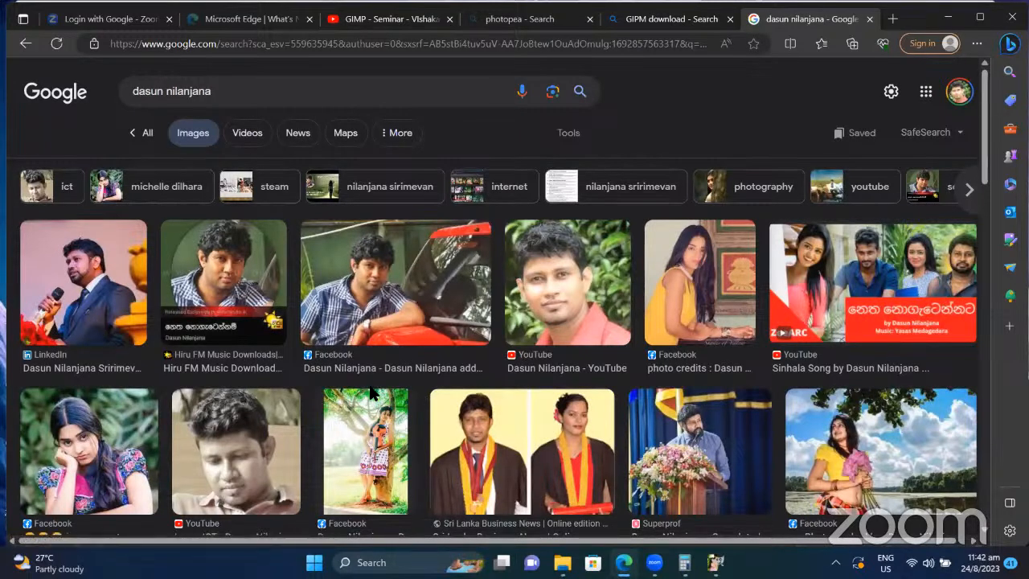
scroll(372, 394, "down", 1)
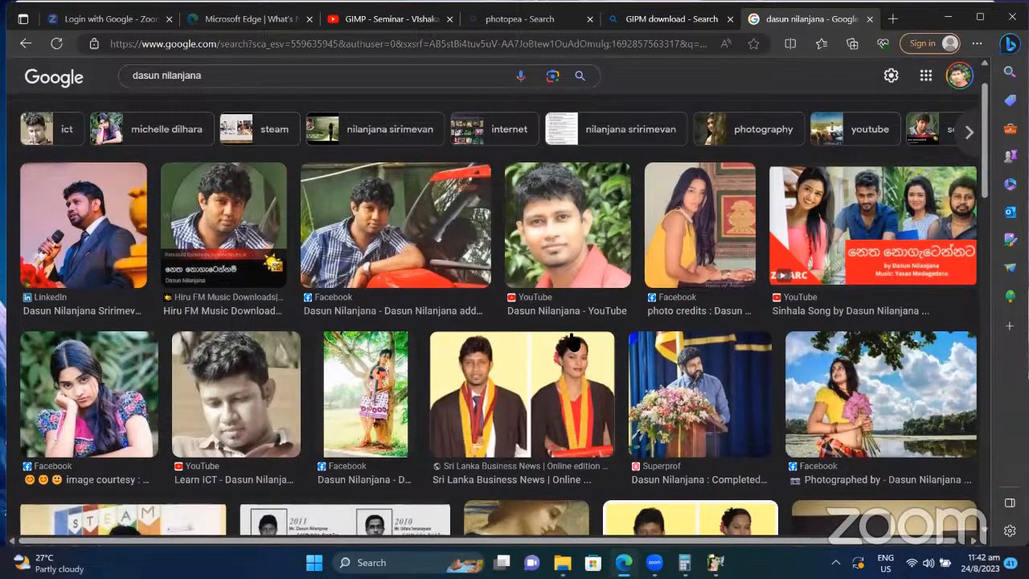
scroll(573, 342, "down", 2)
scroll(574, 342, "down", 2)
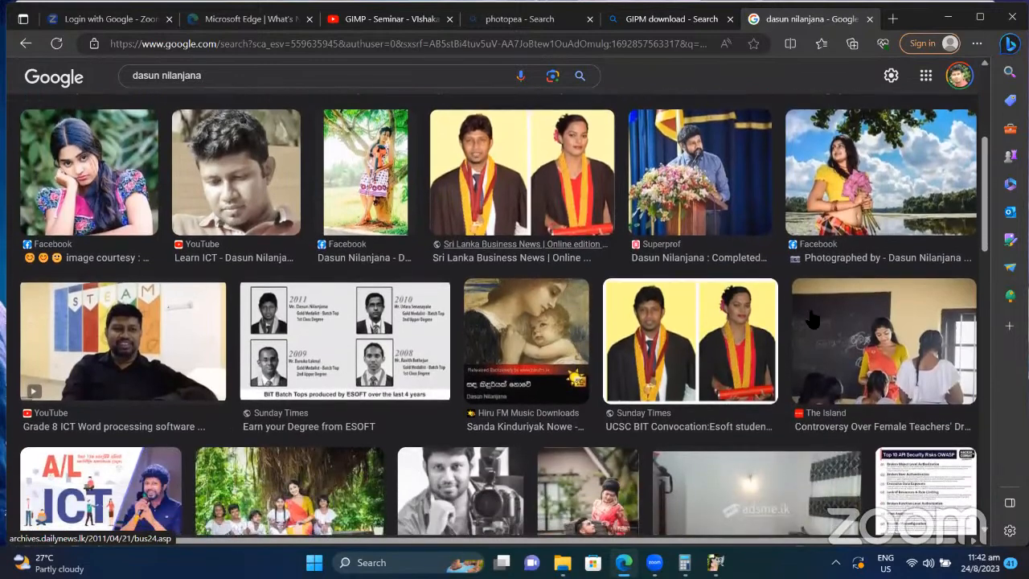
Step: Preview The Island classroom photo and keep scrolling the results
left_click(885, 352)
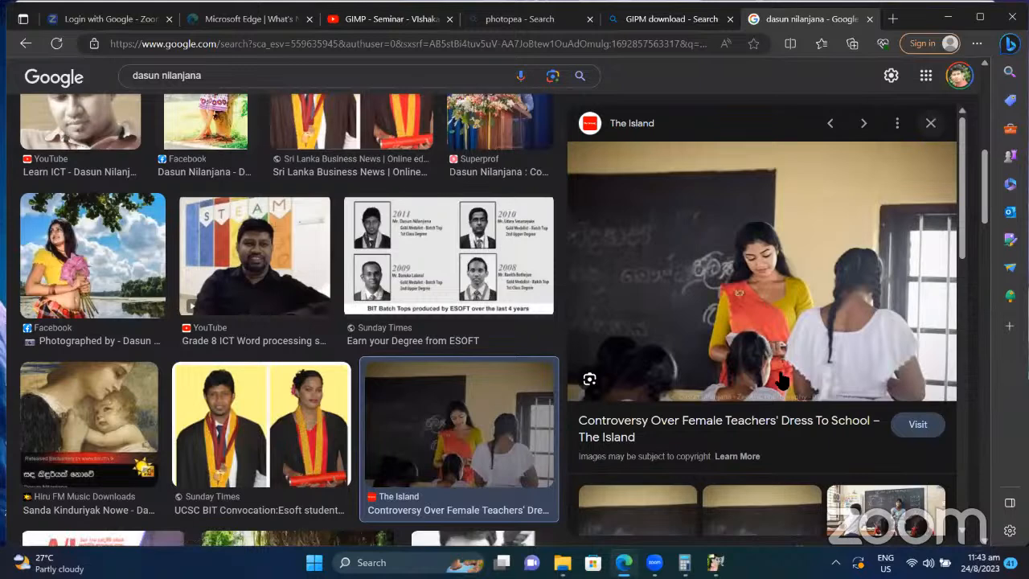
scroll(768, 391, "down", 1)
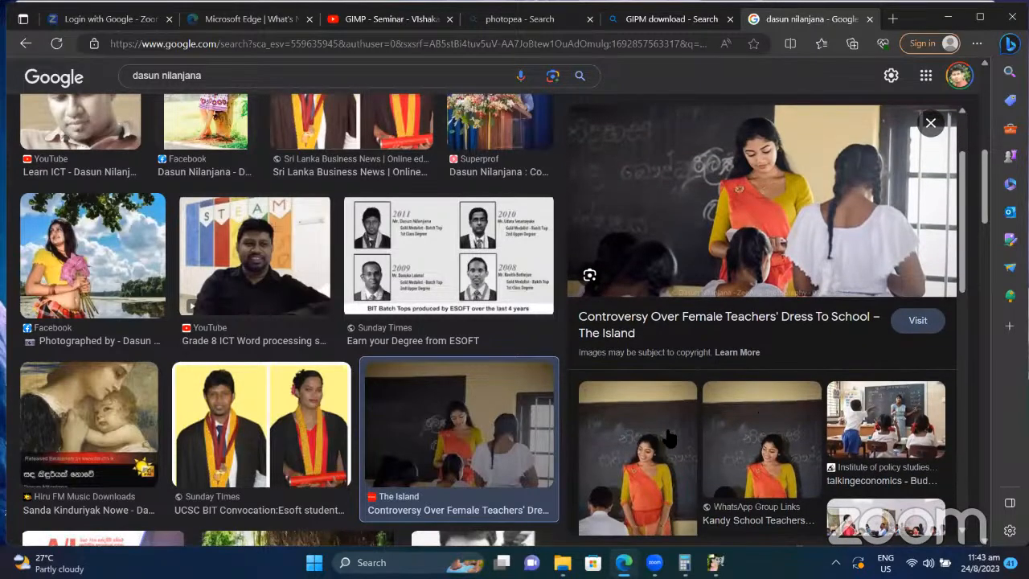
scroll(663, 438, "down", 1)
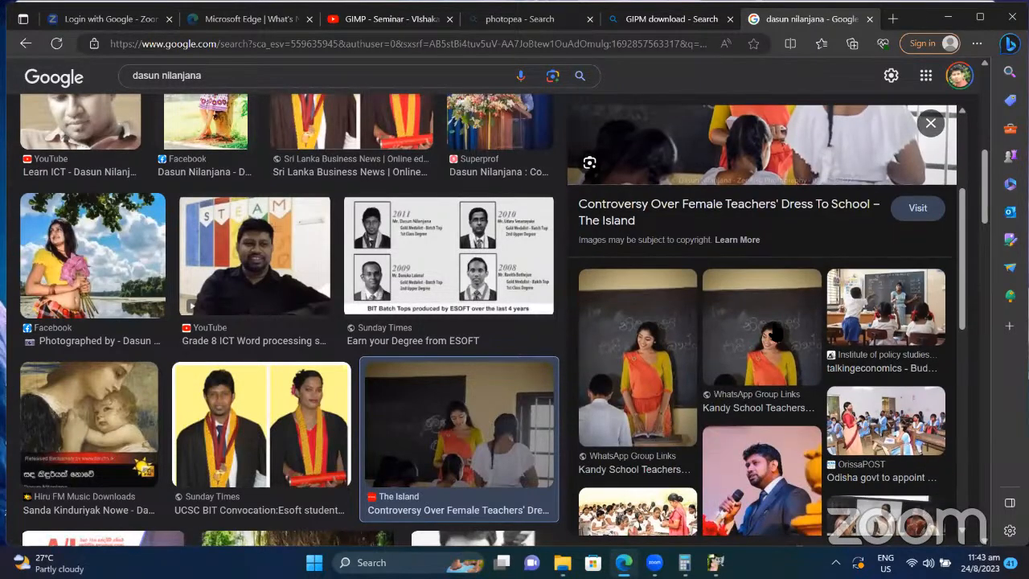
scroll(728, 384, "down", 3)
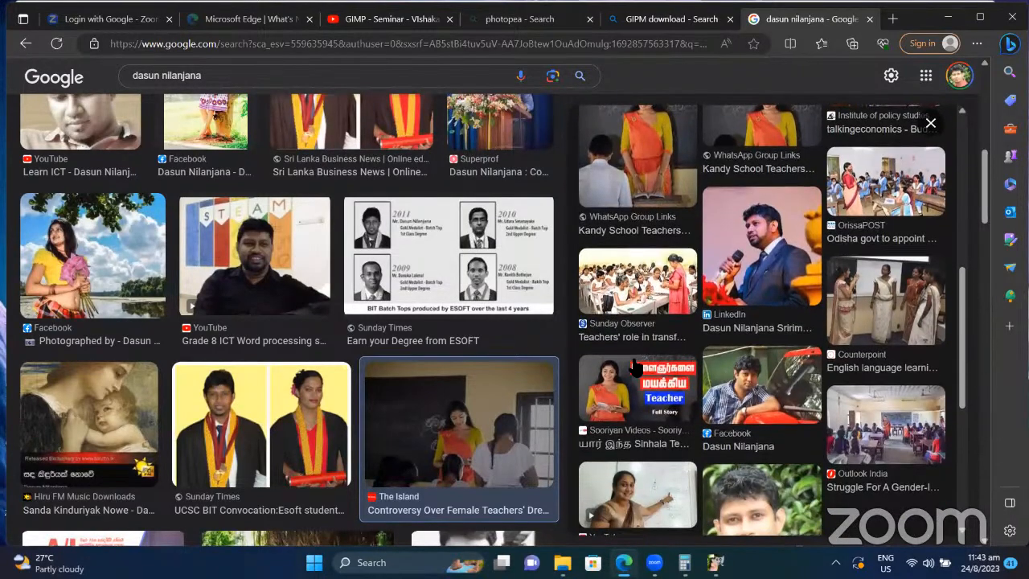
Step: Preview the Teacher video thumbnail, close the preview, and scroll further through the images
left_click(636, 366)
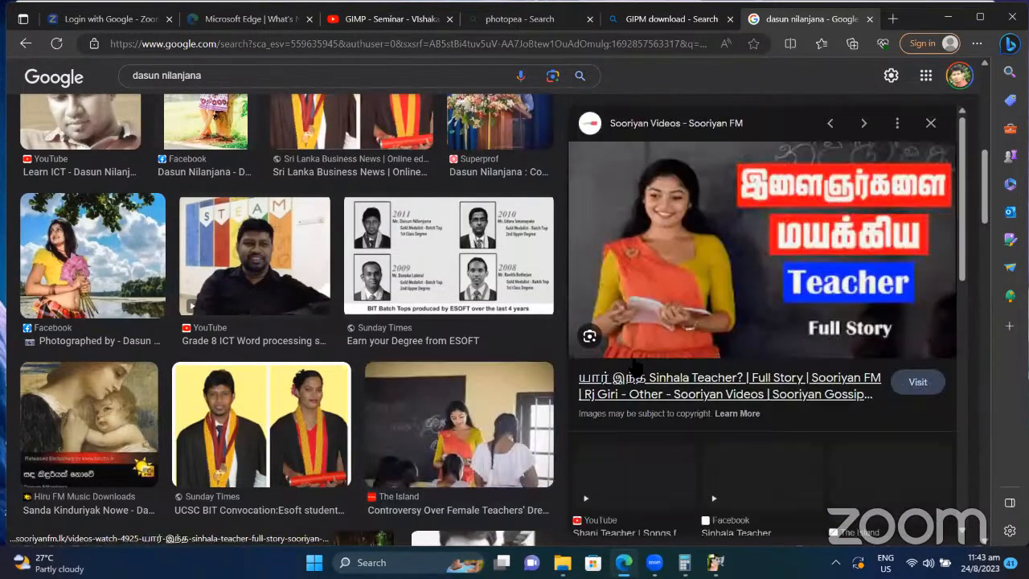
left_click(932, 123)
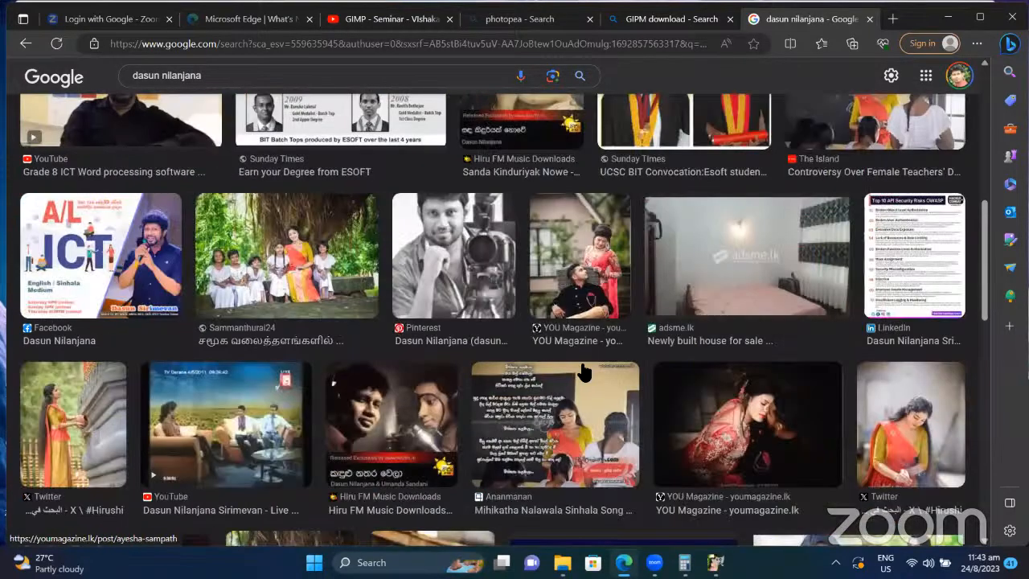
scroll(585, 372, "down", 3)
scroll(584, 373, "down", 1)
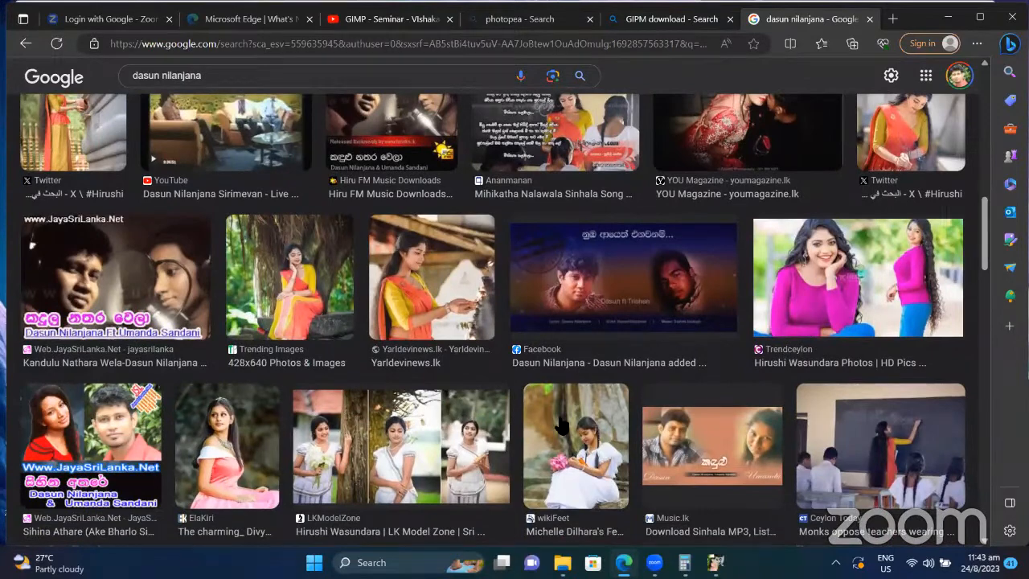
scroll(561, 425, "down", 3)
scroll(561, 425, "up", 2)
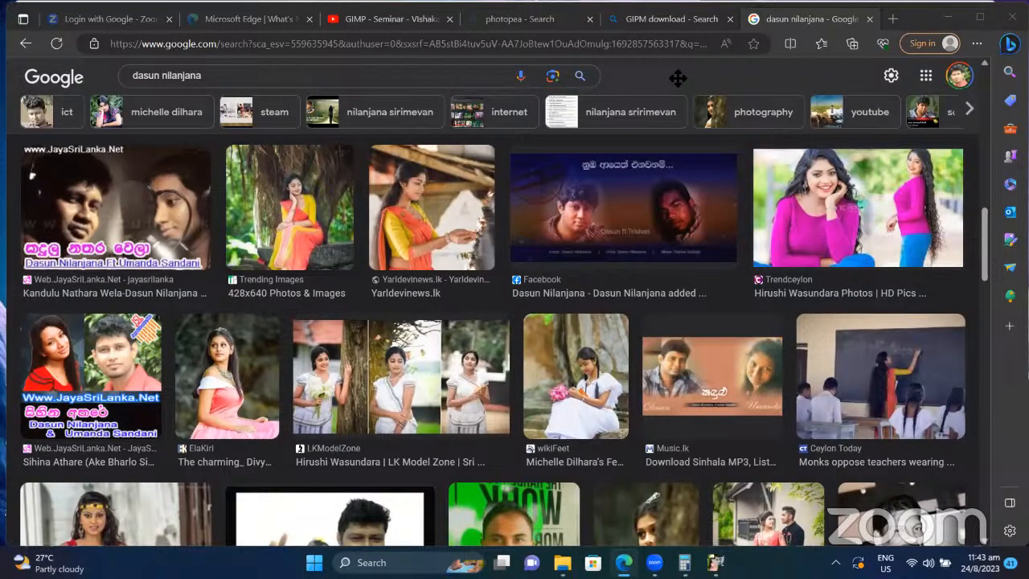
Step: Back in GIMP, trace a rough Free Select outline around the pink dress
mouse_move(715, 562)
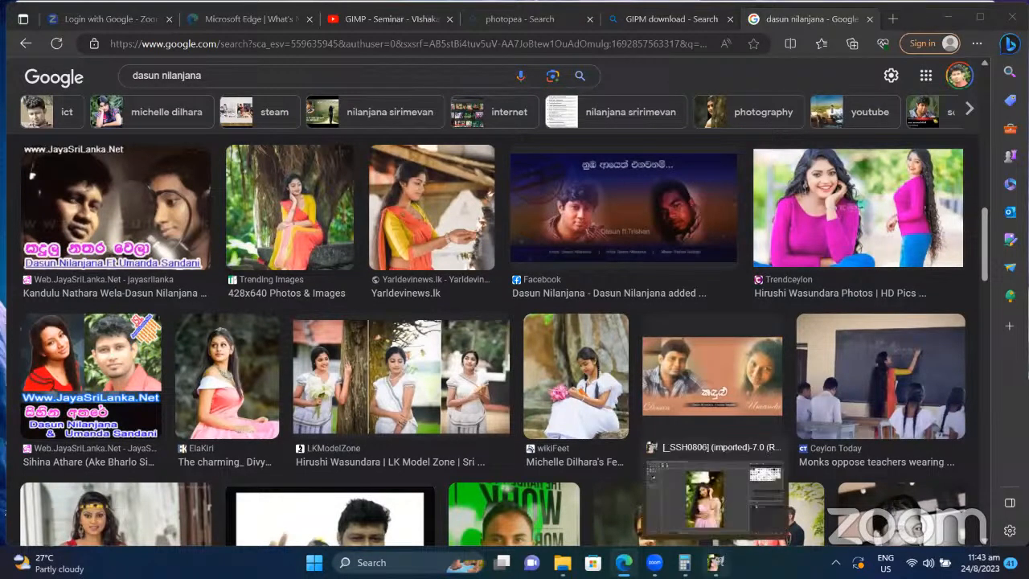
left_click(716, 498)
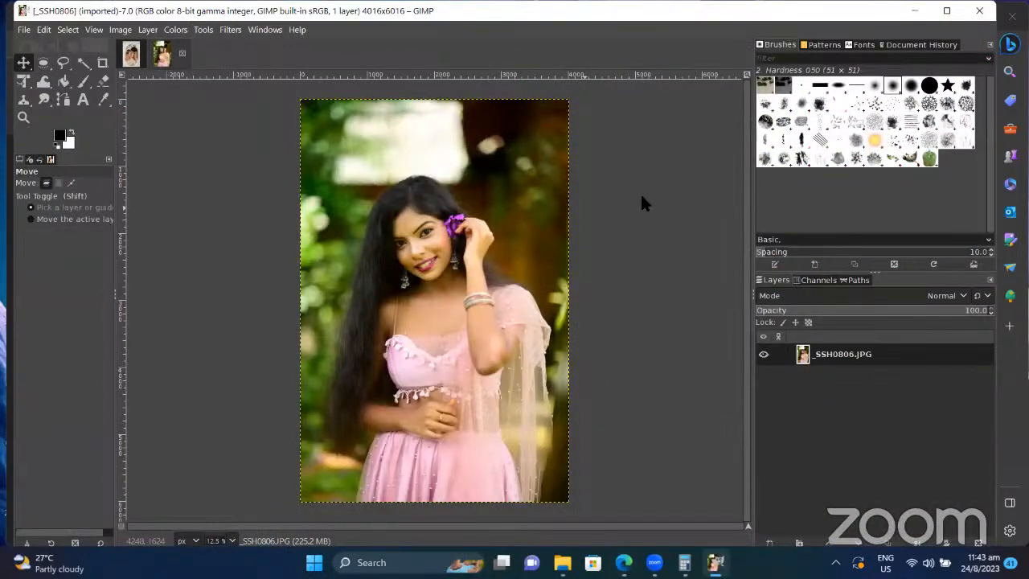
left_click(43, 64)
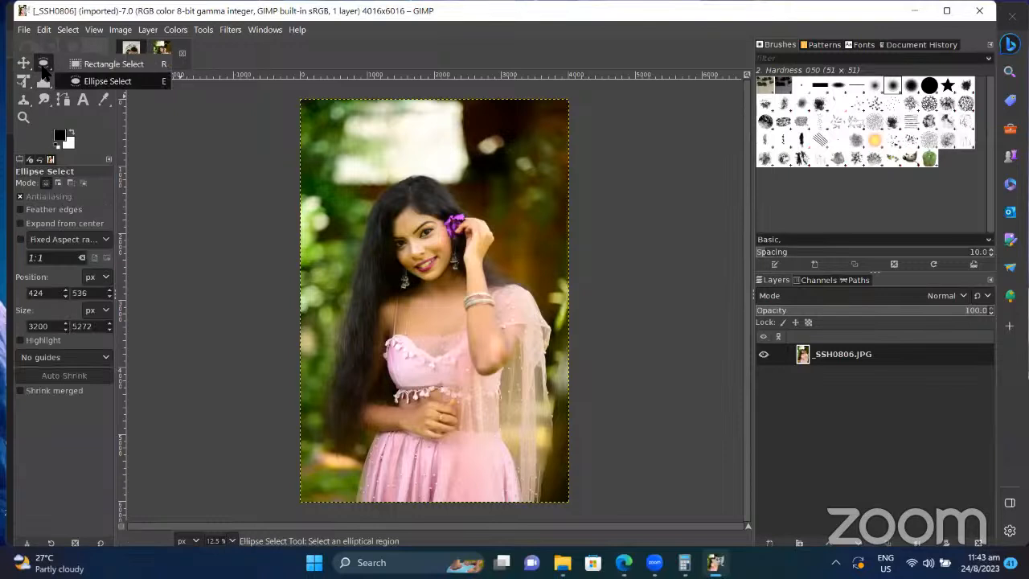
left_click(65, 63)
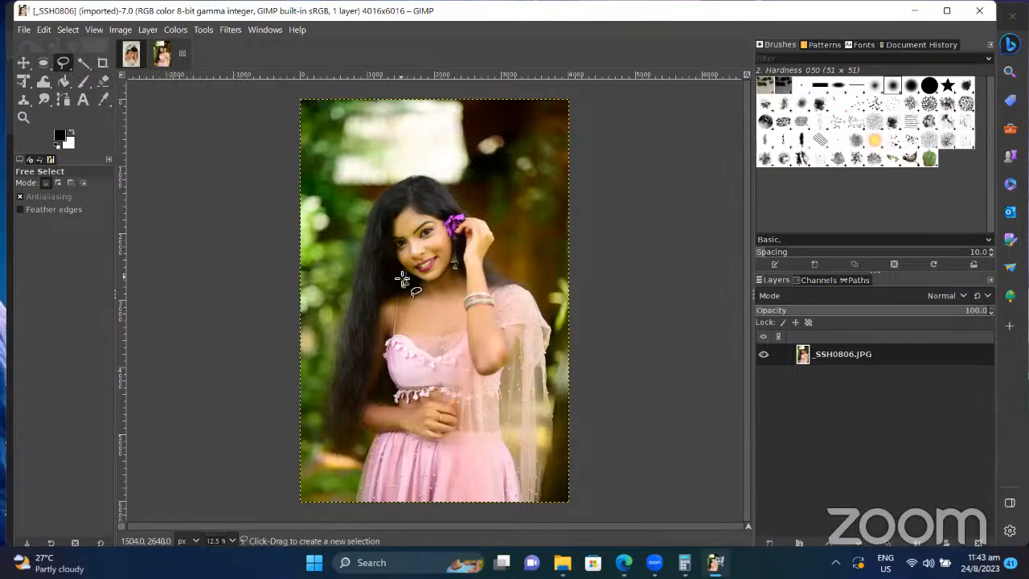
left_click(394, 393)
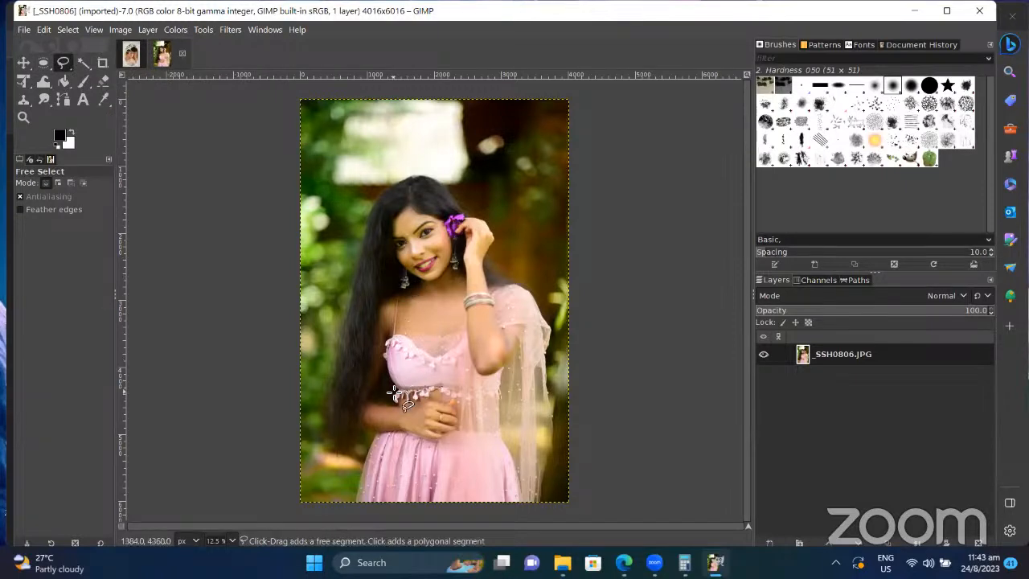
mouse_move(378, 364)
left_mouse_down()
mouse_move(398, 329)
mouse_move(444, 338)
mouse_move(500, 283)
mouse_move(546, 308)
mouse_move(557, 332)
mouse_move(513, 408)
mouse_move(527, 502)
mouse_move(354, 521)
mouse_move(379, 441)
mouse_move(465, 418)
mouse_move(457, 394)
mouse_move(393, 401)
mouse_move(392, 389)
left_mouse_up()
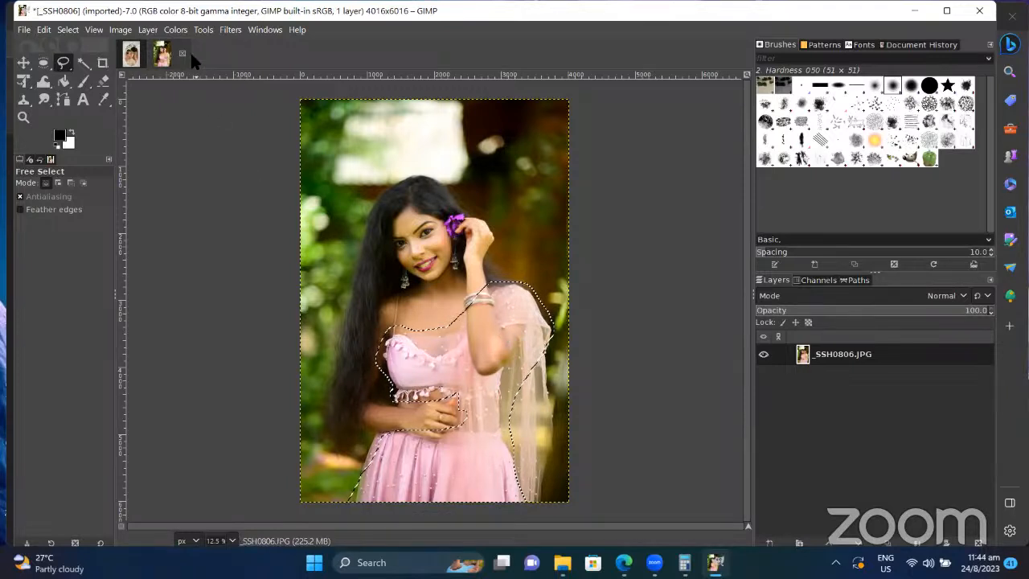
Step: Shift the dress's Color Balance sliders toward red, green and yellow
left_click(114, 30)
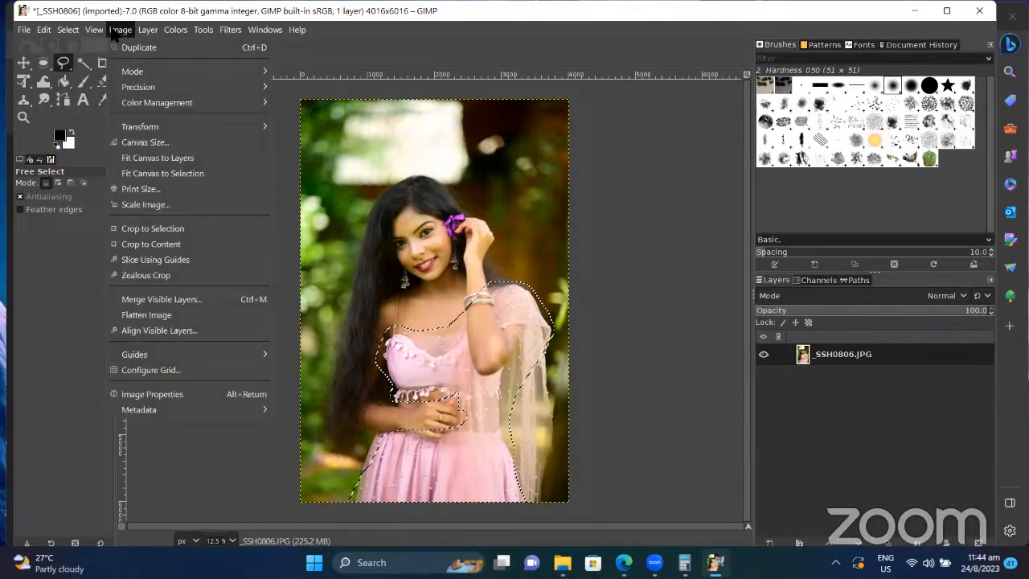
mouse_move(150, 100)
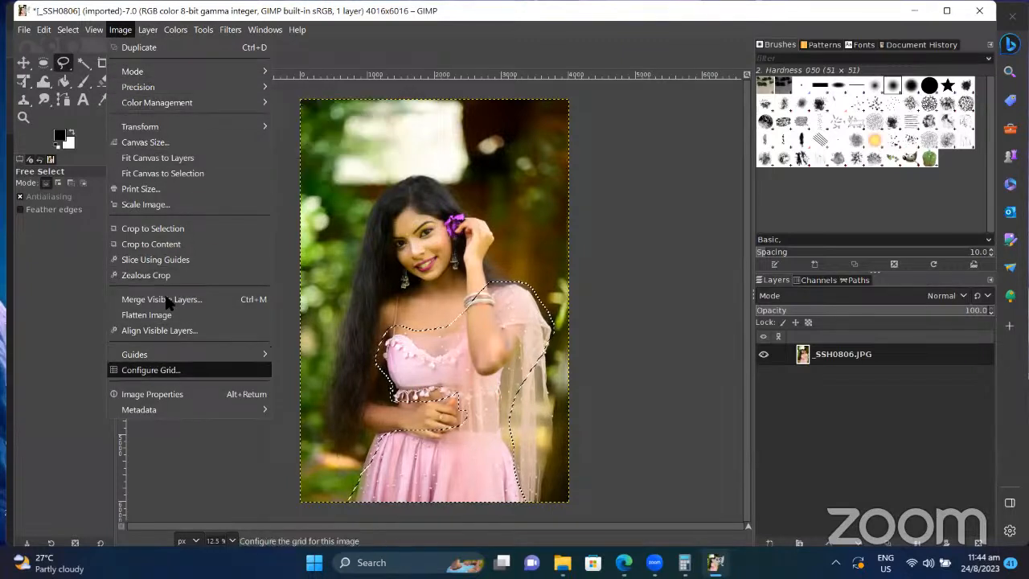
mouse_move(179, 32)
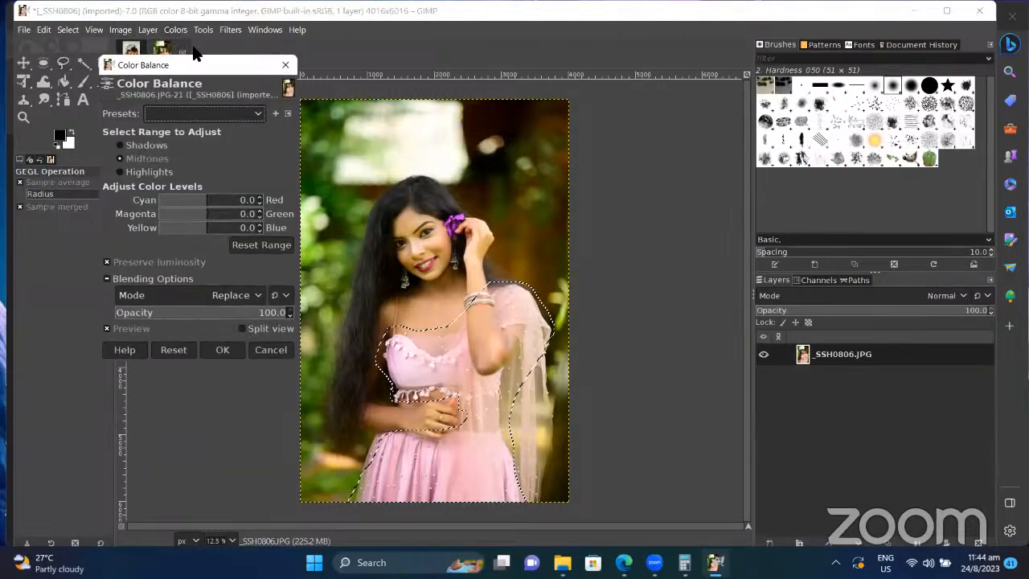
left_click(214, 201)
mouse_move(214, 201)
left_mouse_down()
mouse_move(241, 201)
mouse_move(180, 203)
mouse_move(206, 203)
mouse_move(188, 215)
mouse_move(209, 214)
left_mouse_up()
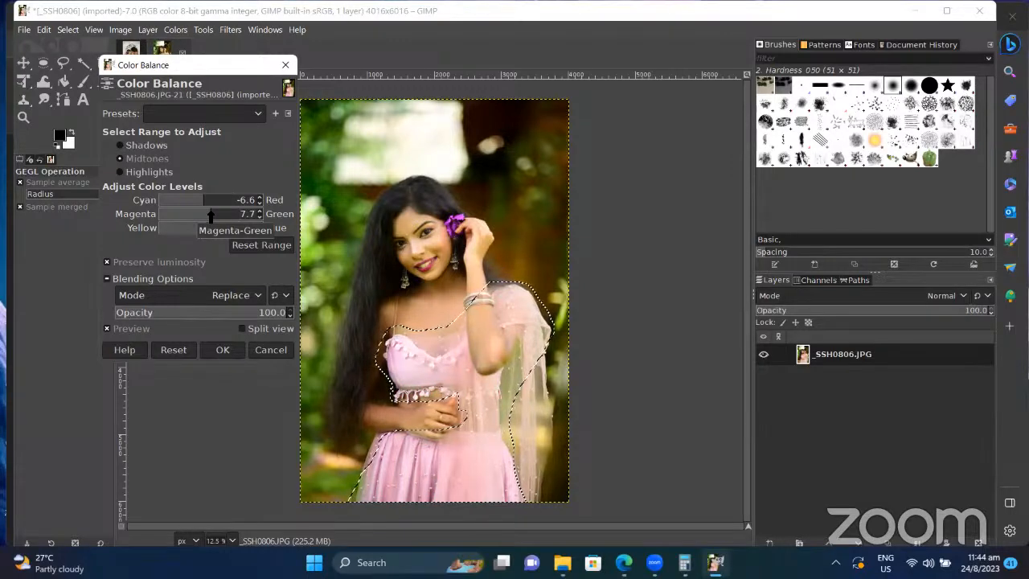
left_click_drag(211, 215, 201, 216)
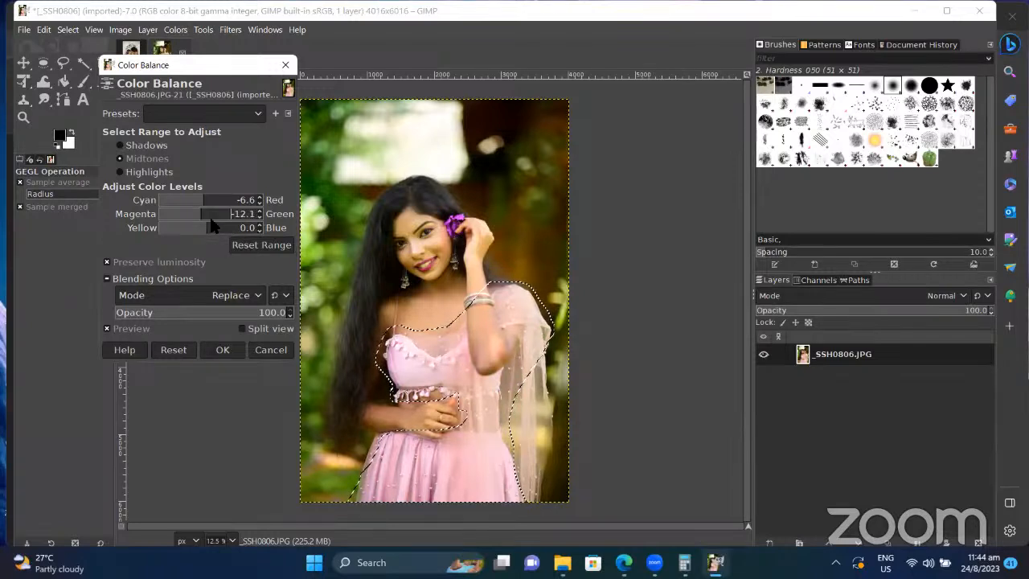
left_click_drag(204, 227, 180, 229)
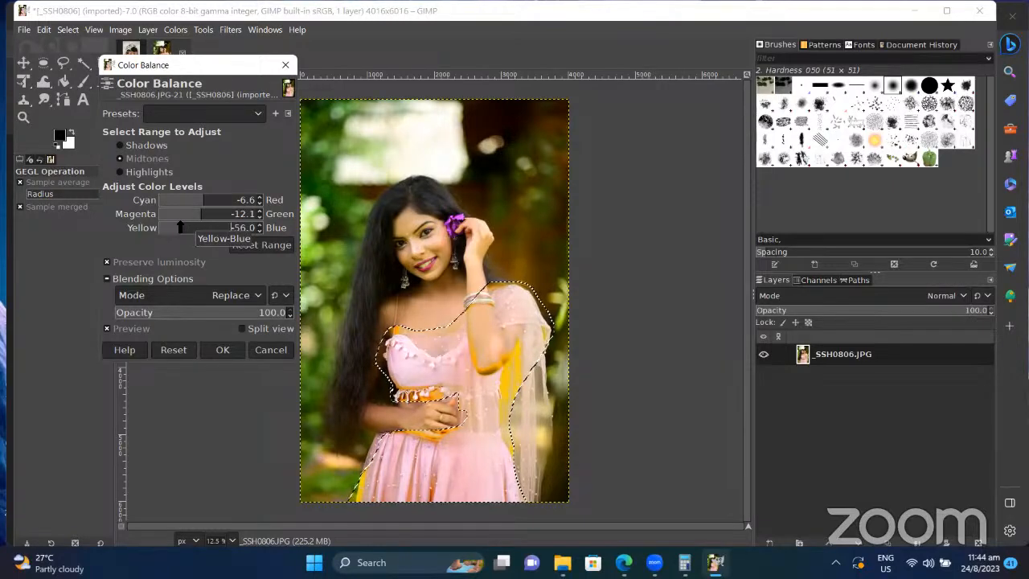
left_click_drag(180, 228, 204, 227)
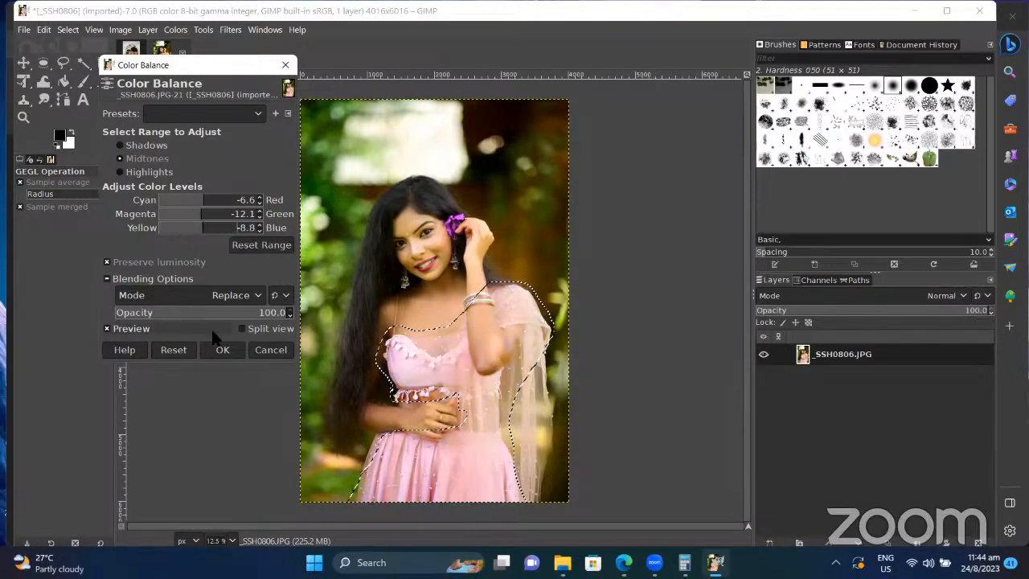
Step: Reset Color Balance, close it without applying, and remove the dress selection
left_click(183, 358)
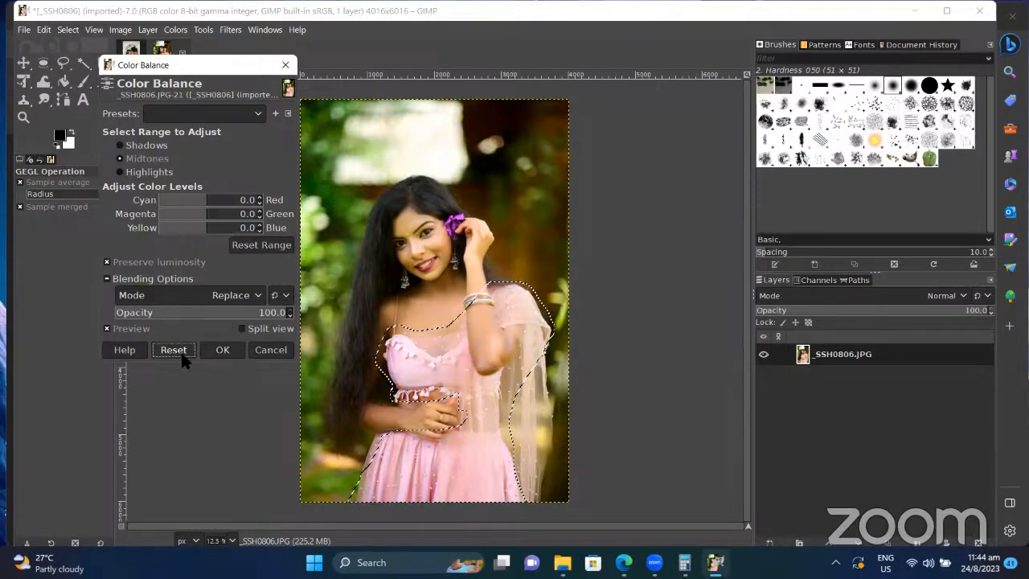
left_click(285, 64)
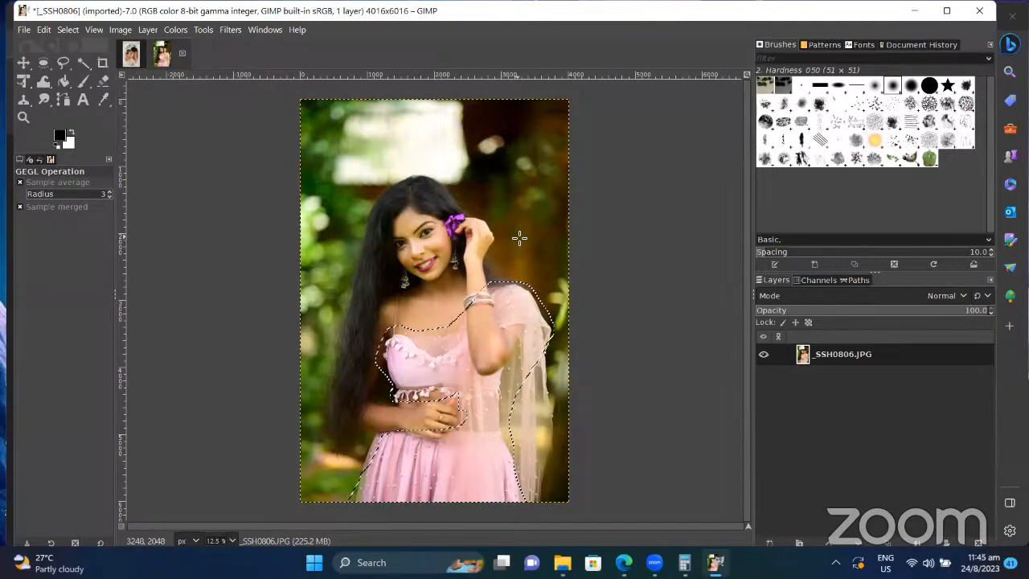
left_click(71, 30)
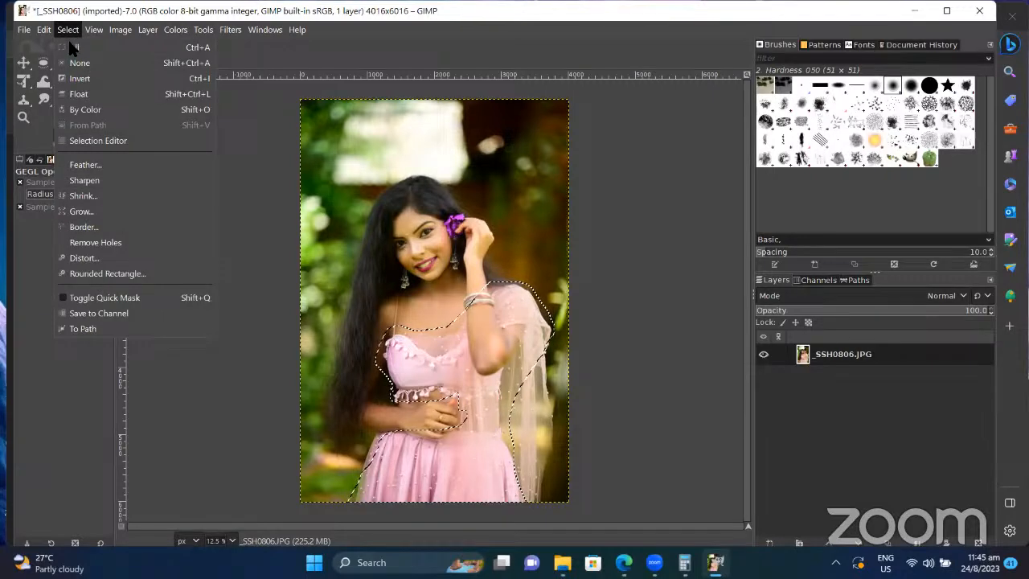
left_click(79, 62)
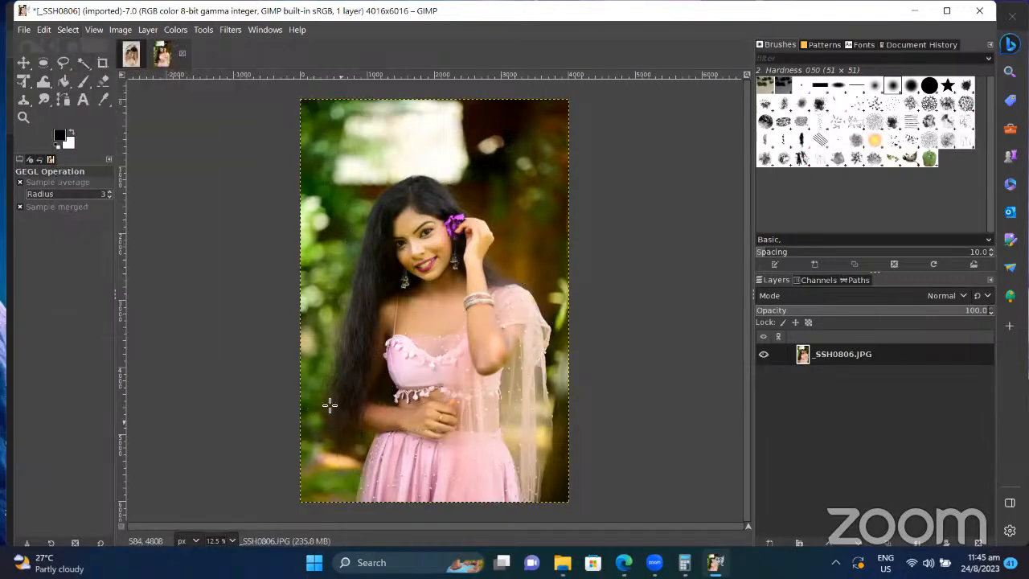
Step: Trace a Free Select outline around the whole woman and invert it to select the background
left_click(64, 63)
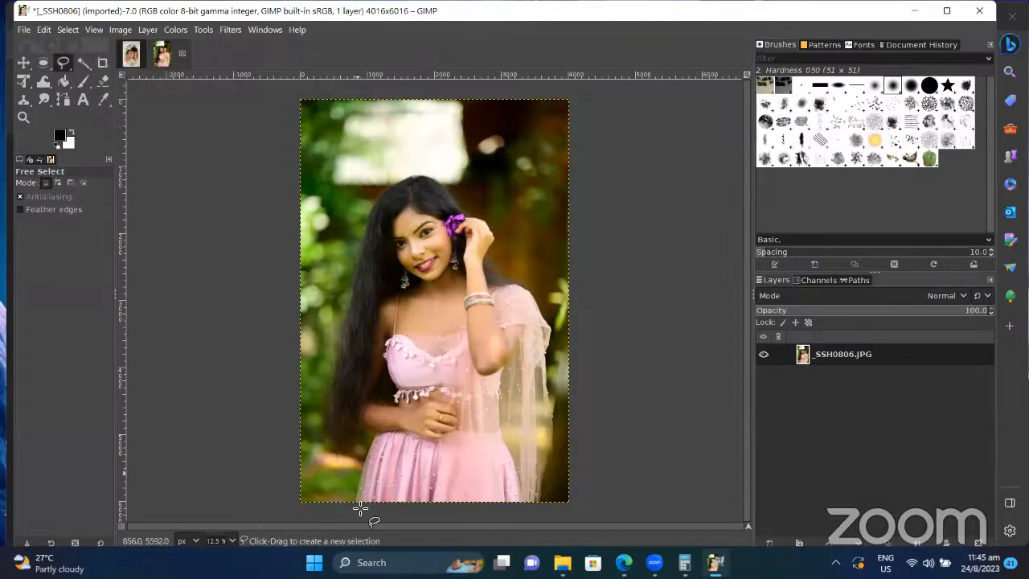
mouse_move(357, 503)
left_mouse_down()
mouse_move(381, 435)
mouse_move(364, 432)
mouse_move(339, 452)
mouse_move(325, 431)
mouse_move(330, 352)
mouse_move(364, 221)
mouse_move(385, 191)
mouse_move(420, 175)
mouse_move(494, 233)
mouse_move(489, 256)
mouse_move(542, 308)
mouse_move(548, 456)
mouse_move(534, 510)
mouse_move(348, 502)
left_mouse_up()
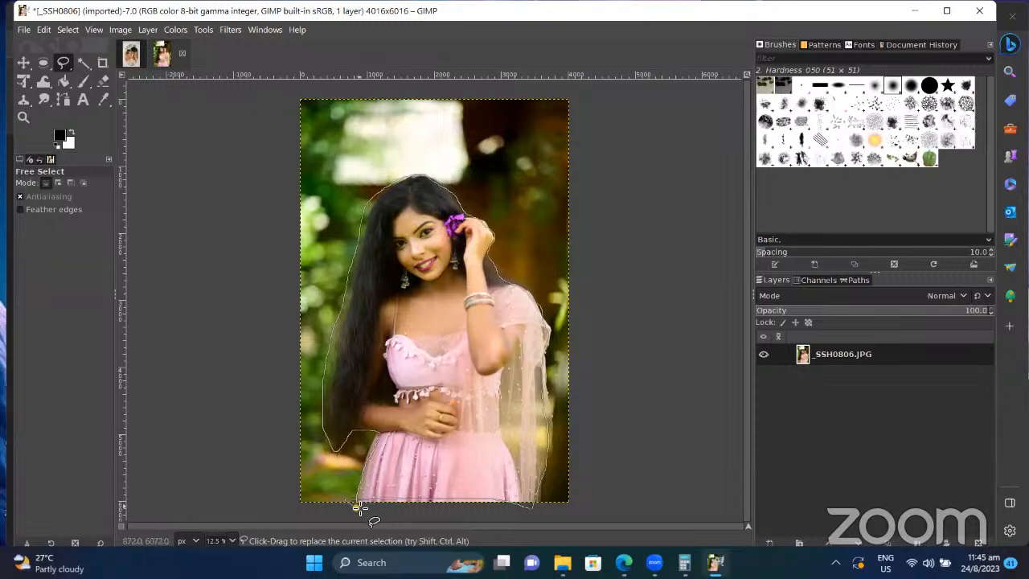
key("Return")
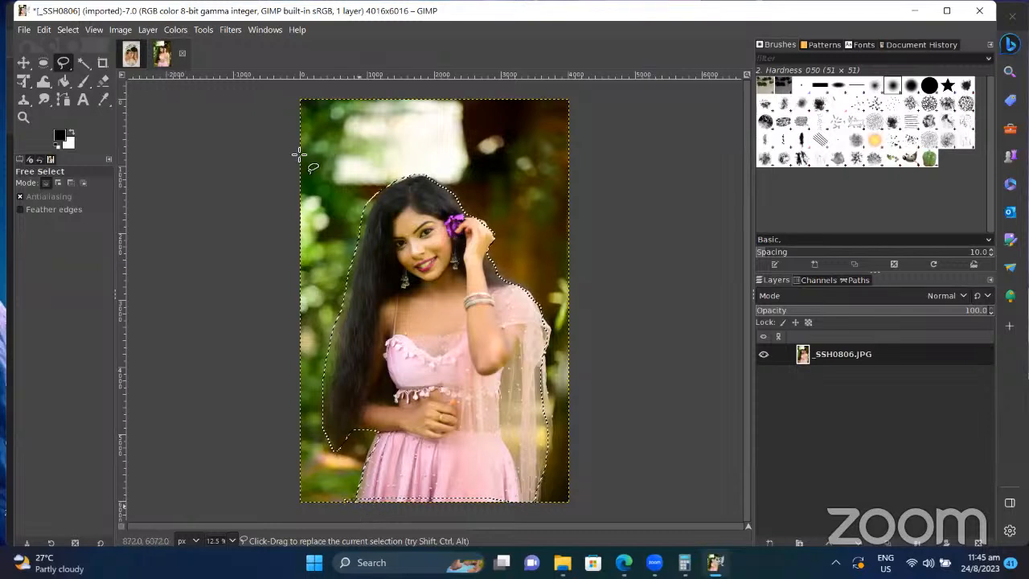
left_click(74, 28)
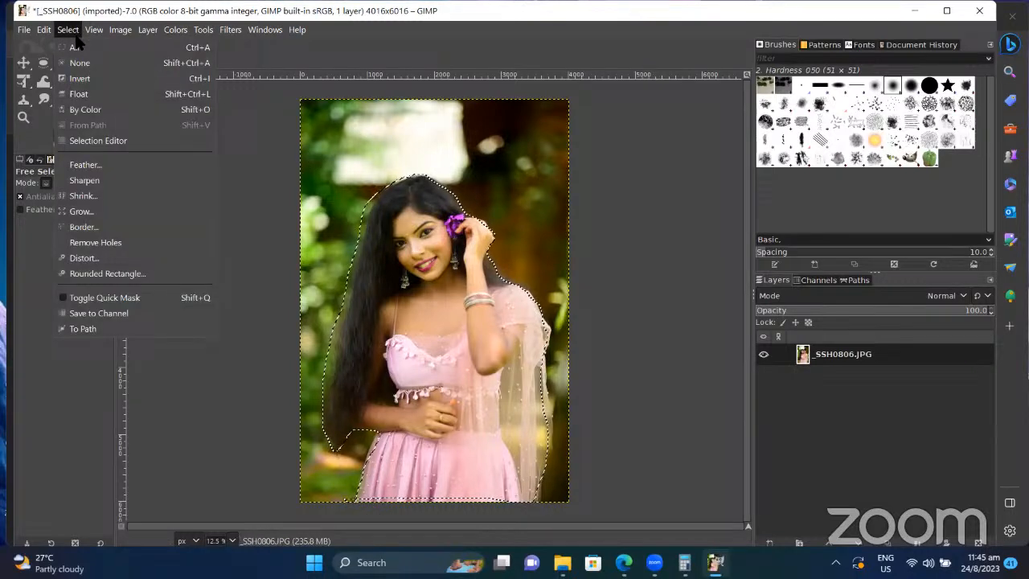
left_click(87, 80)
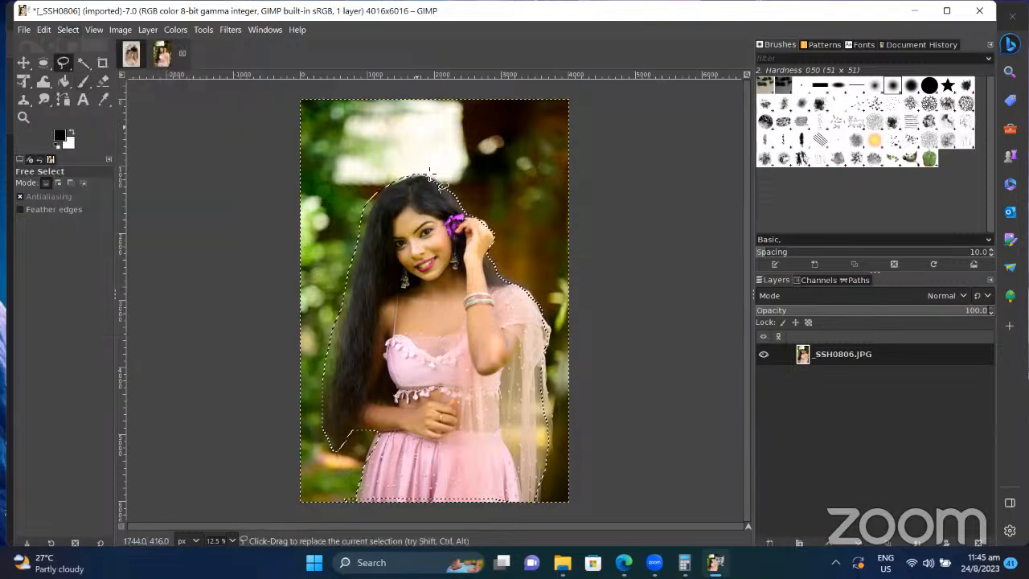
left_click(116, 30)
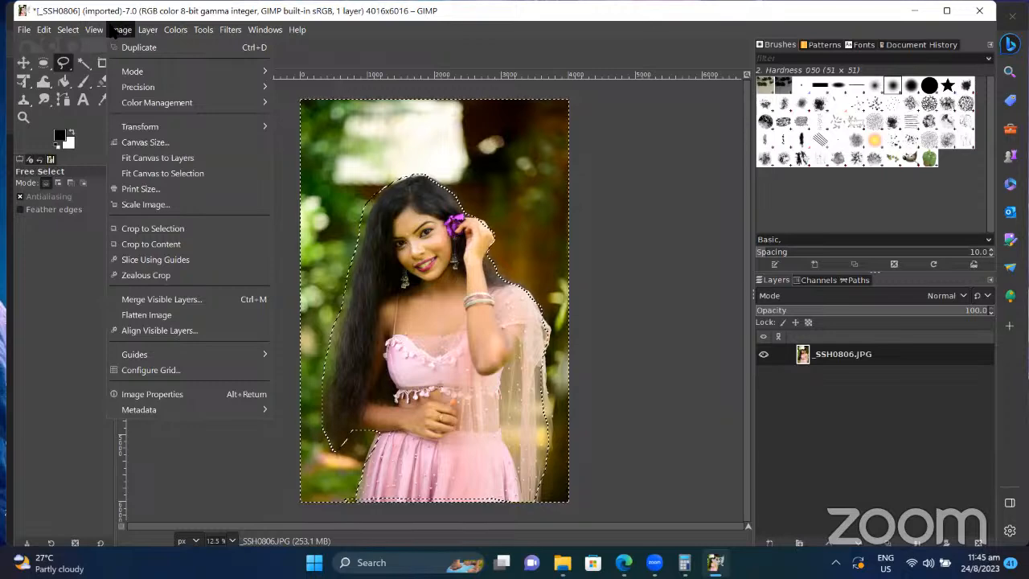
mouse_move(170, 38)
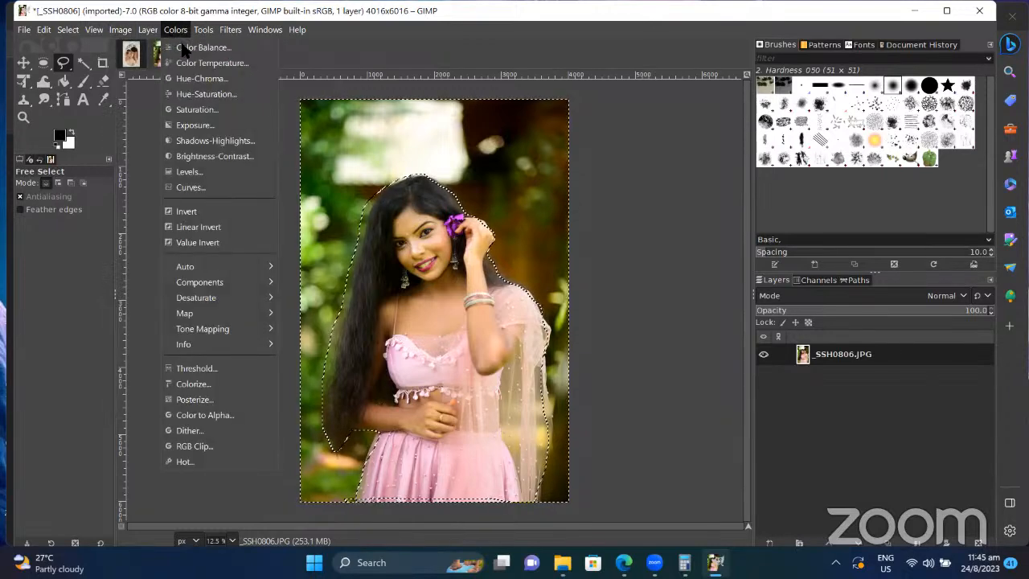
Step: Desaturate the background with Saturation scale 0.466 at 55.7 opacity
left_click(193, 61)
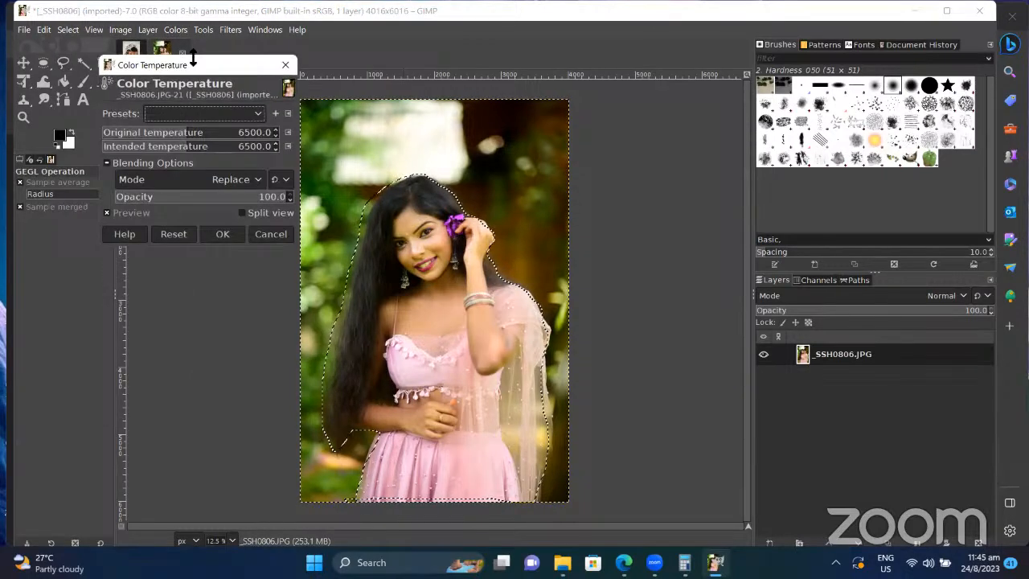
left_click(287, 67)
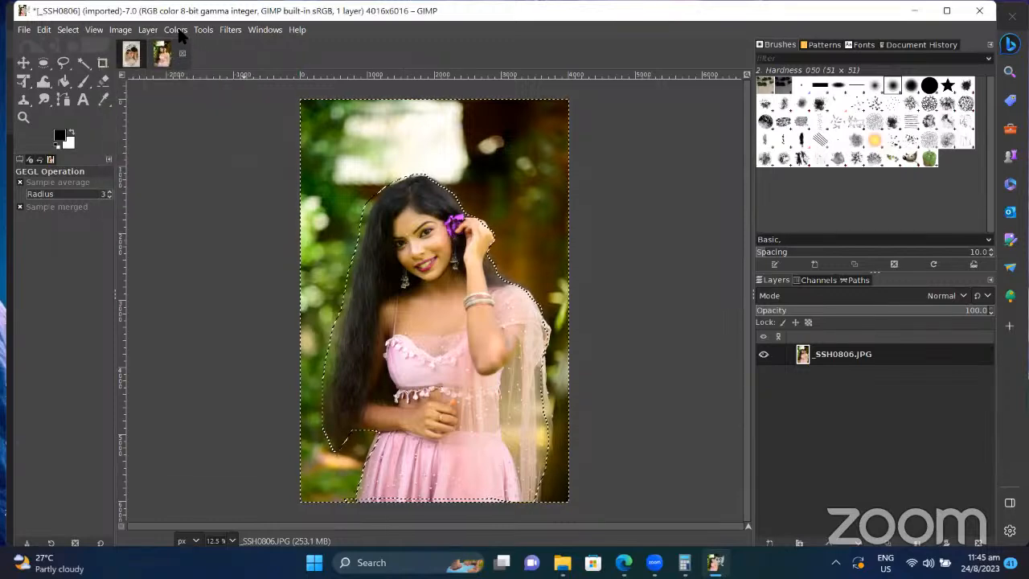
left_click(179, 32)
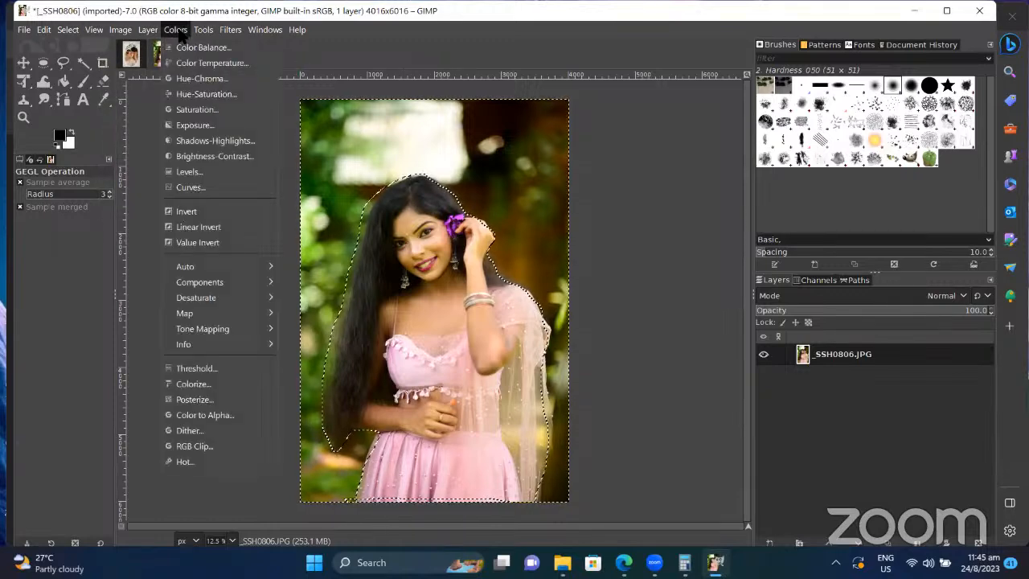
left_click(217, 109)
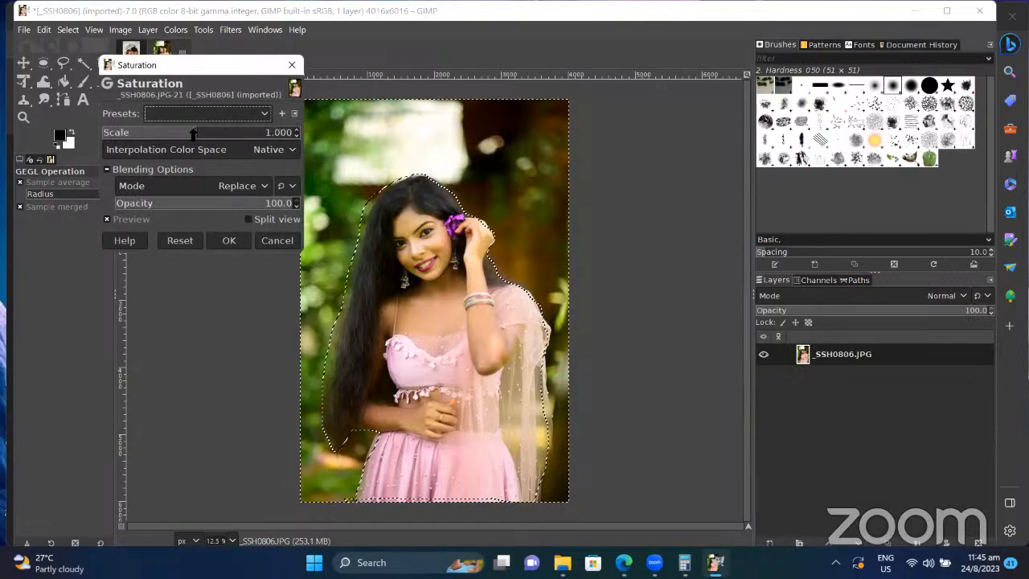
left_click_drag(192, 134, 146, 132)
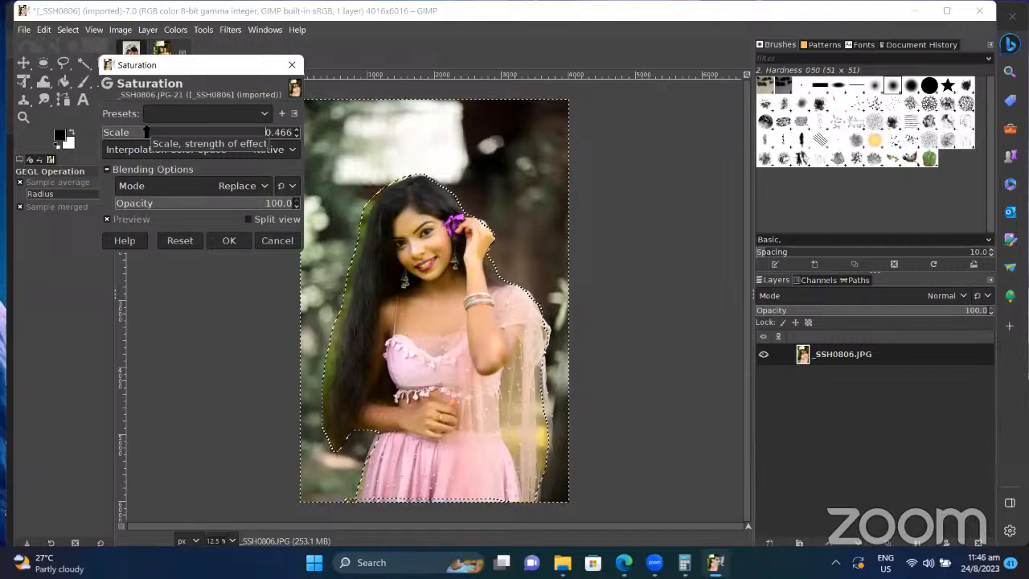
left_click(229, 200)
mouse_move(229, 200)
left_mouse_down()
mouse_move(199, 198)
mouse_move(213, 196)
left_mouse_up()
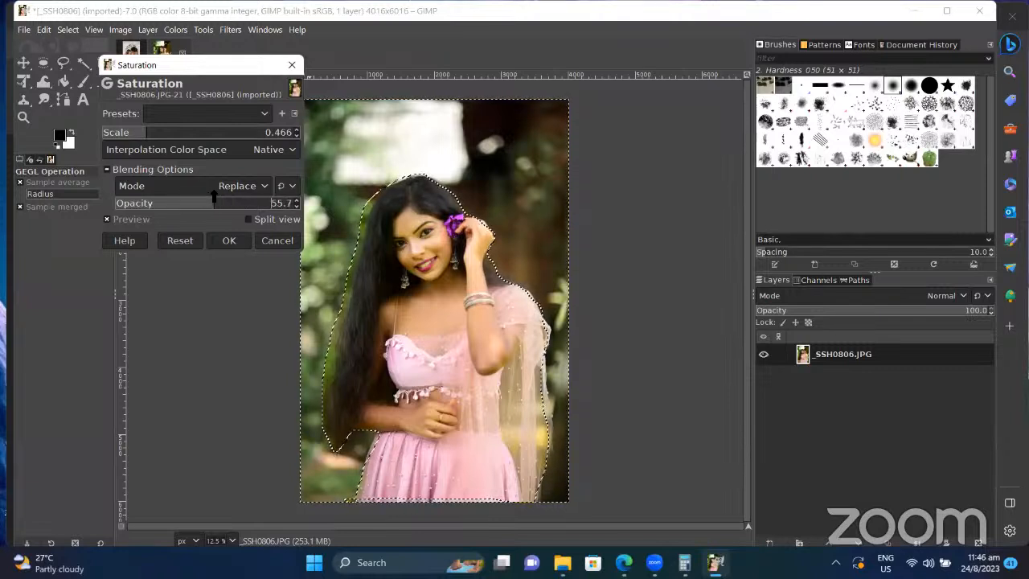
Step: Apply the desaturation and clear the background selection
left_click(254, 169)
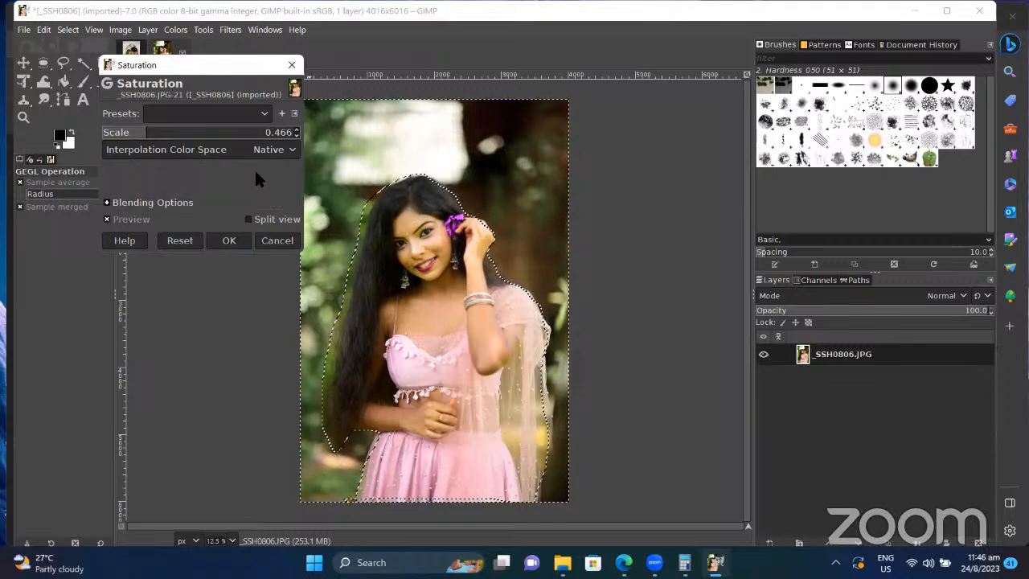
left_click(240, 240)
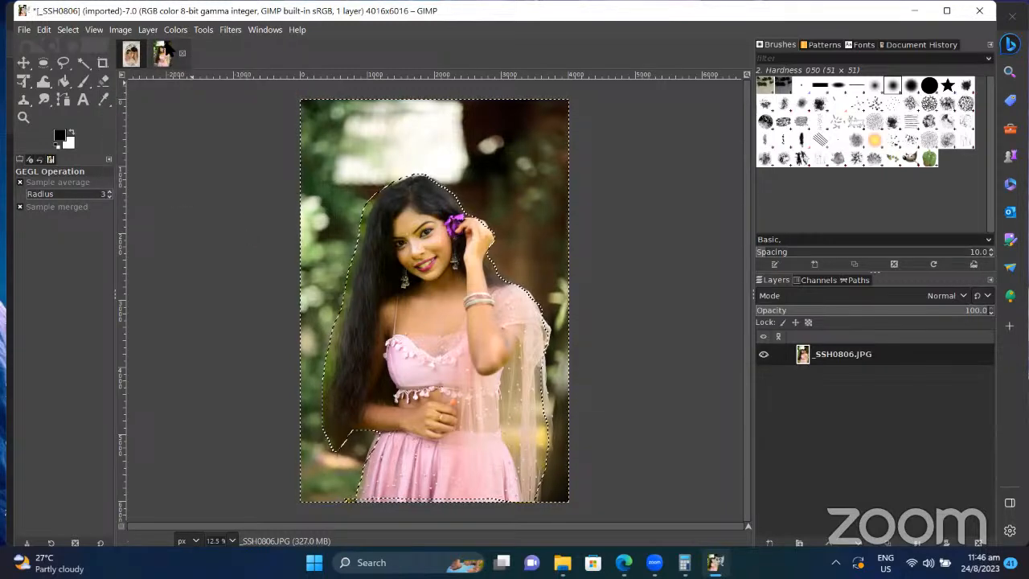
left_click(69, 30)
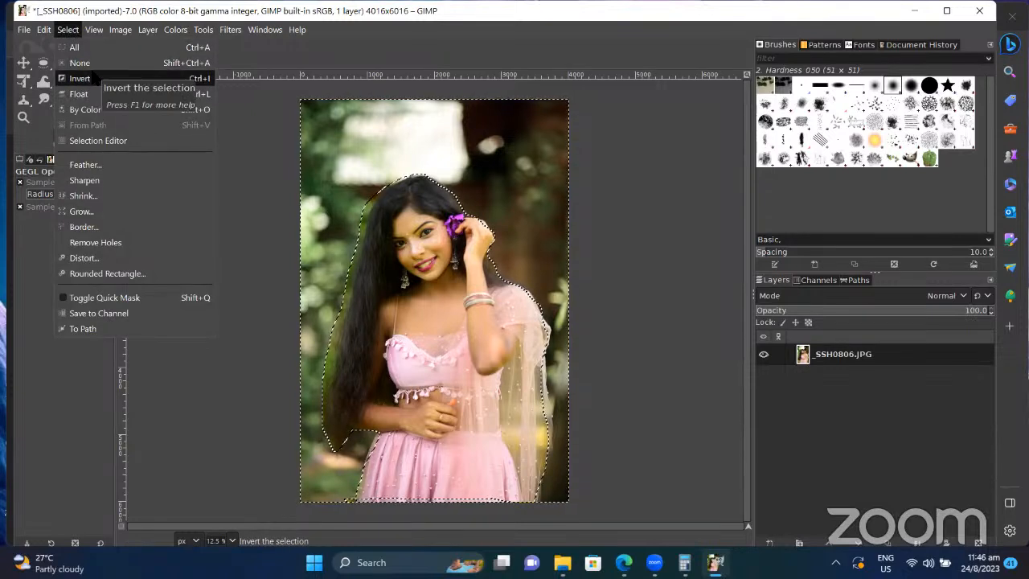
left_click(80, 63)
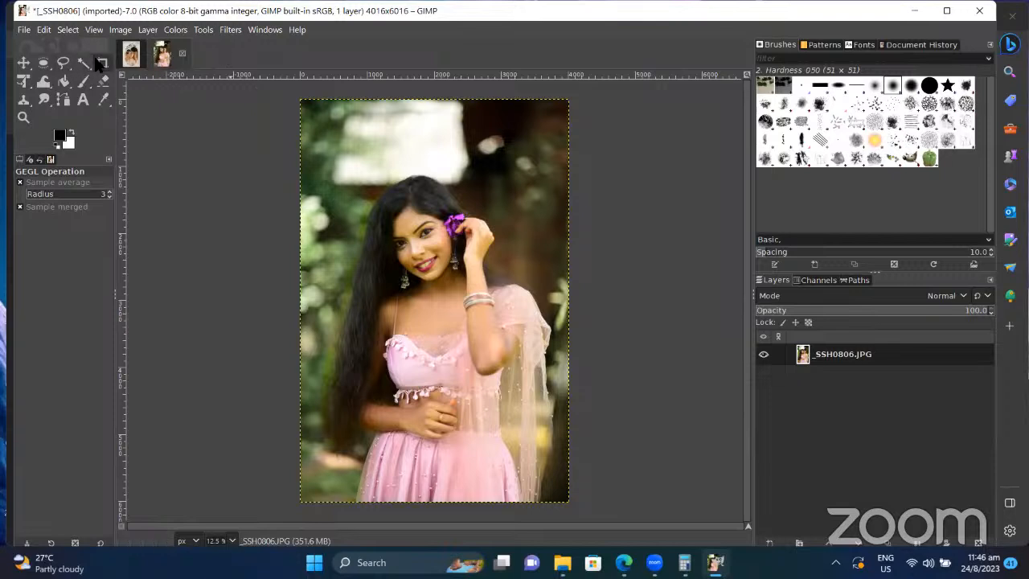
Step: With Scissors Select, place outline points from the dress bottom up the left side and hair
left_click(63, 64)
left_click(64, 64)
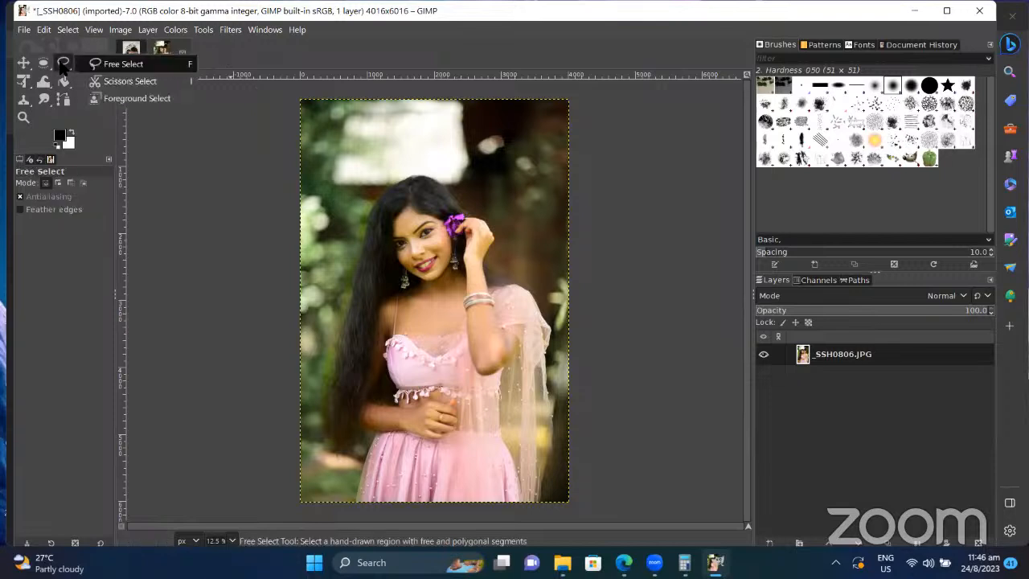
left_click(120, 81)
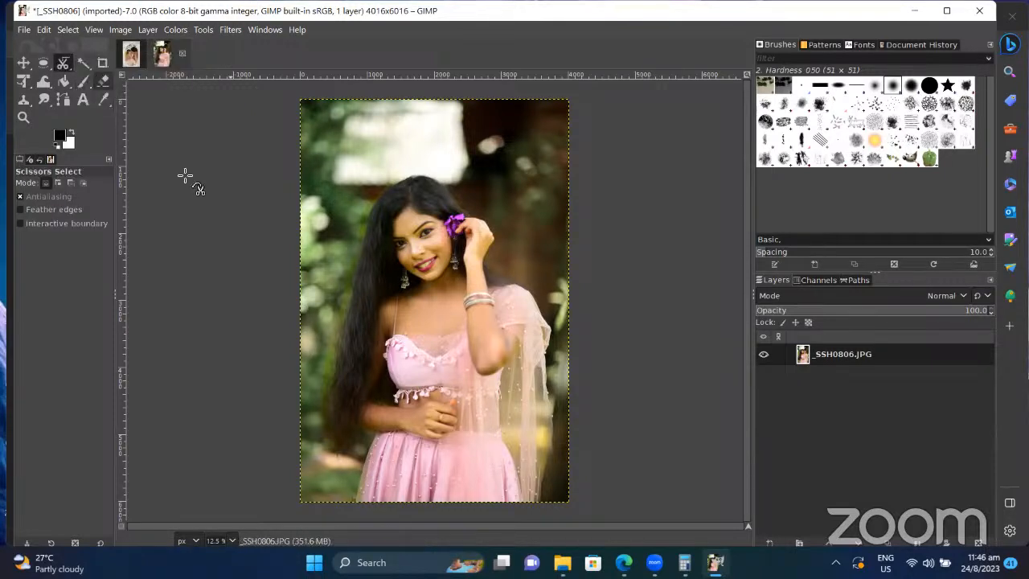
left_click(355, 503)
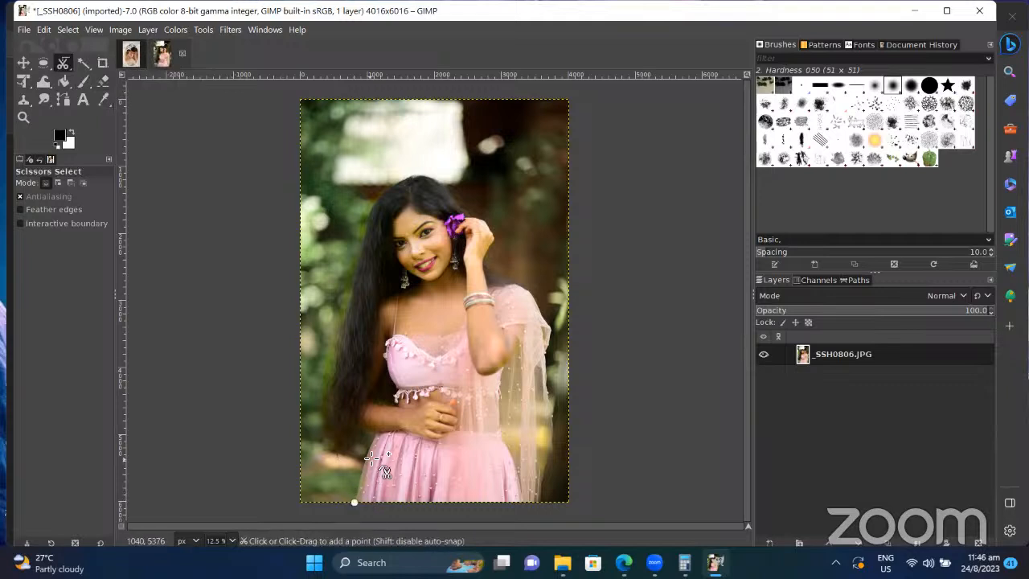
left_click(362, 471)
left_click(368, 454)
left_click(373, 441)
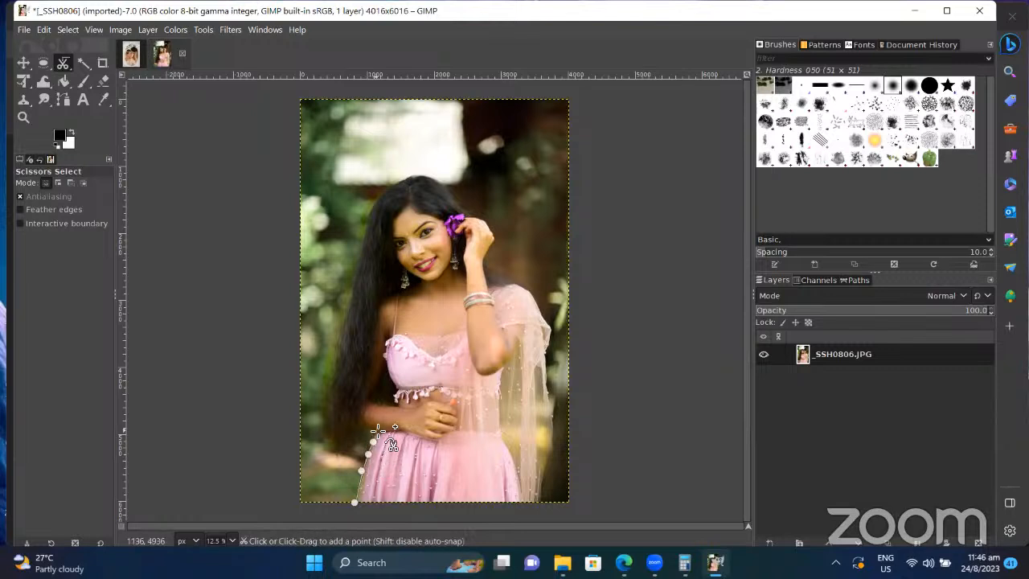
left_click(374, 430)
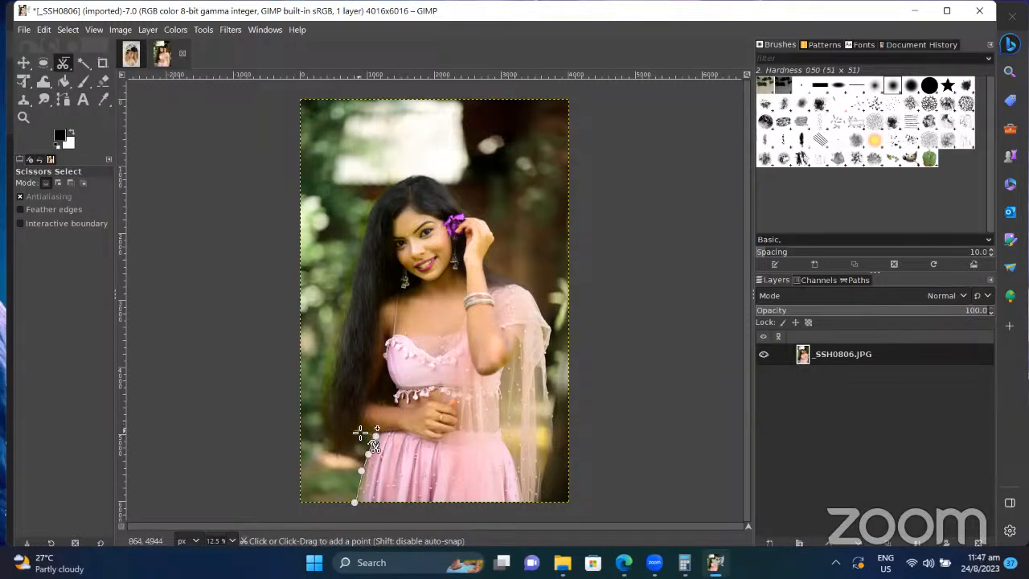
left_click(358, 430)
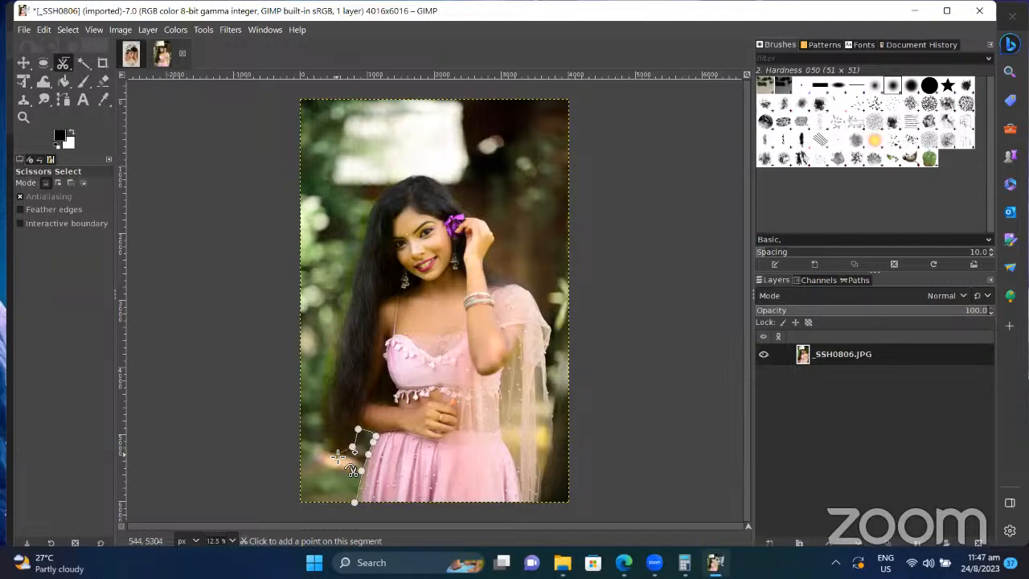
left_click(337, 456)
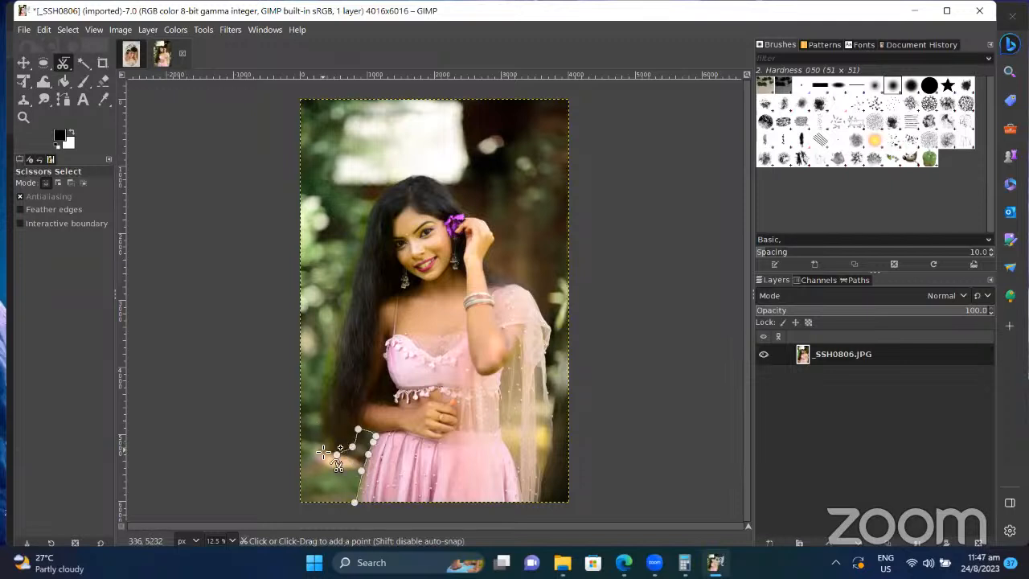
left_click(324, 428)
left_click(329, 389)
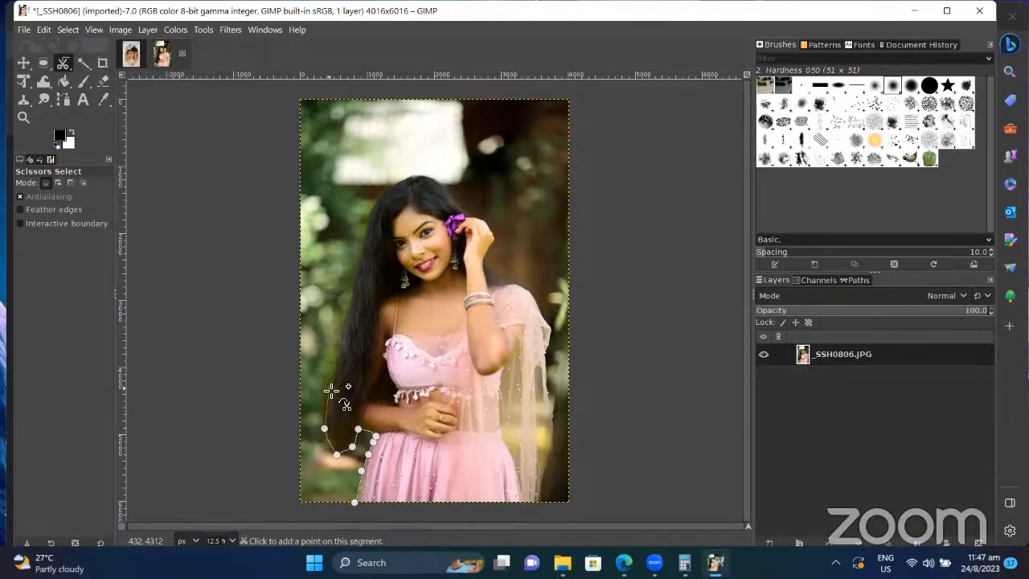
left_click(351, 302)
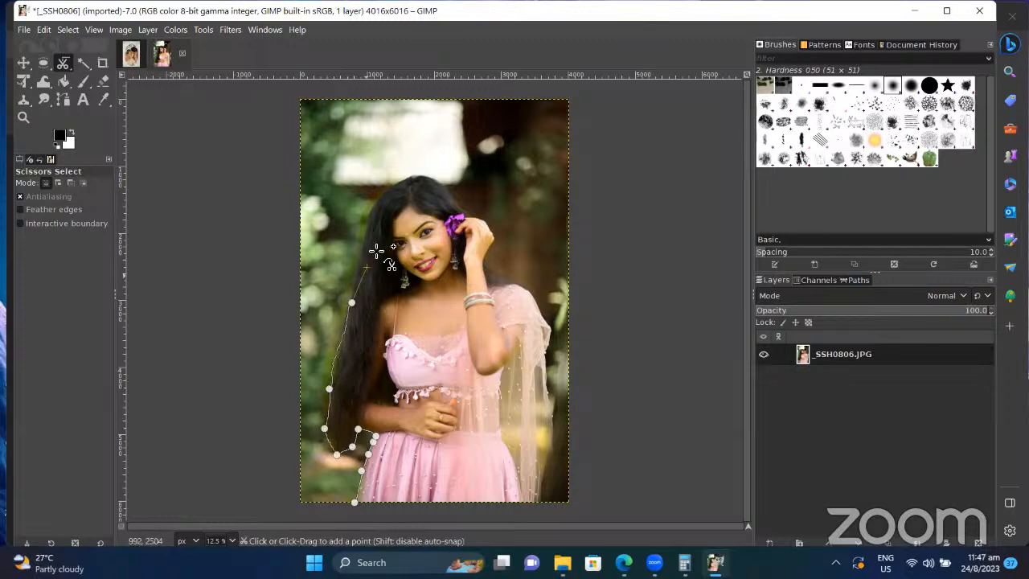
Step: Continue the scissors outline over her head, around the flower, along arm and scarf to the bottom
left_click(371, 210)
left_click(411, 175)
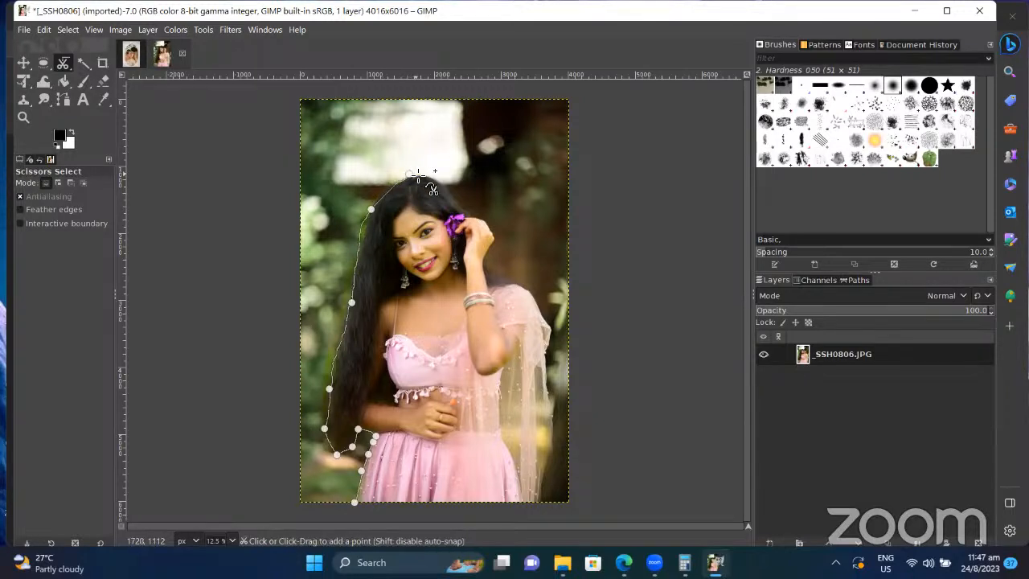
left_click(452, 192)
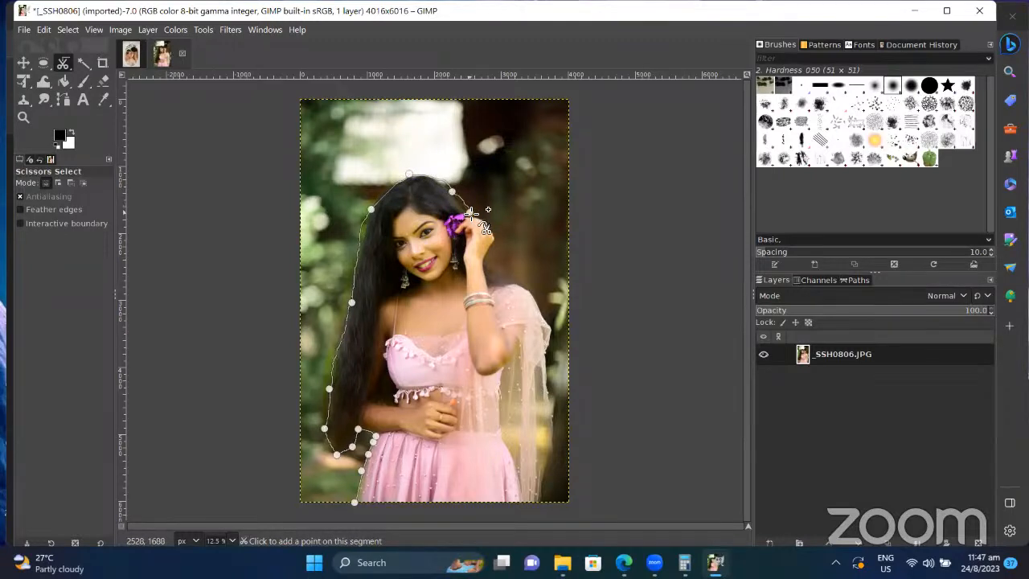
left_click(470, 212)
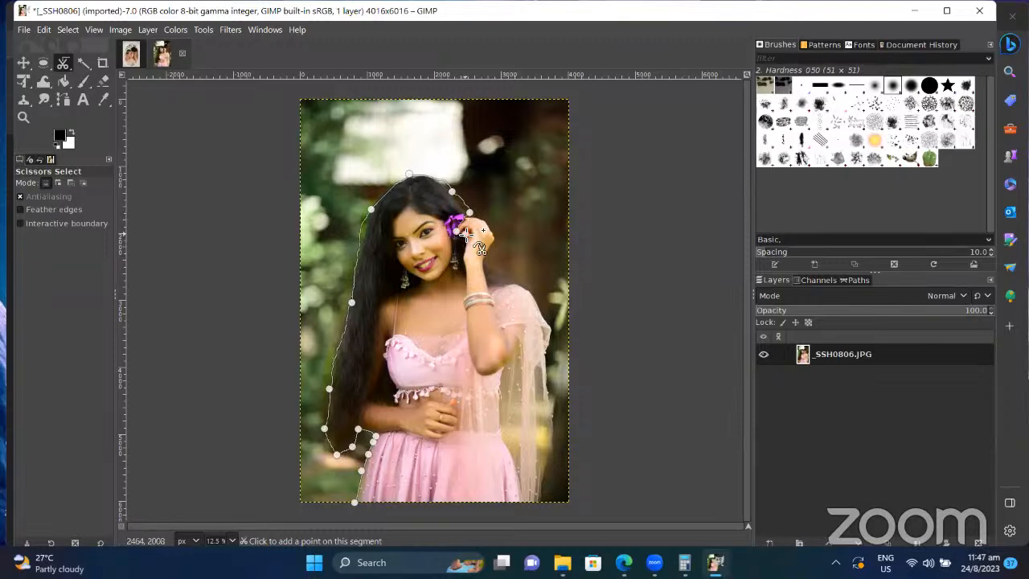
left_click(462, 265)
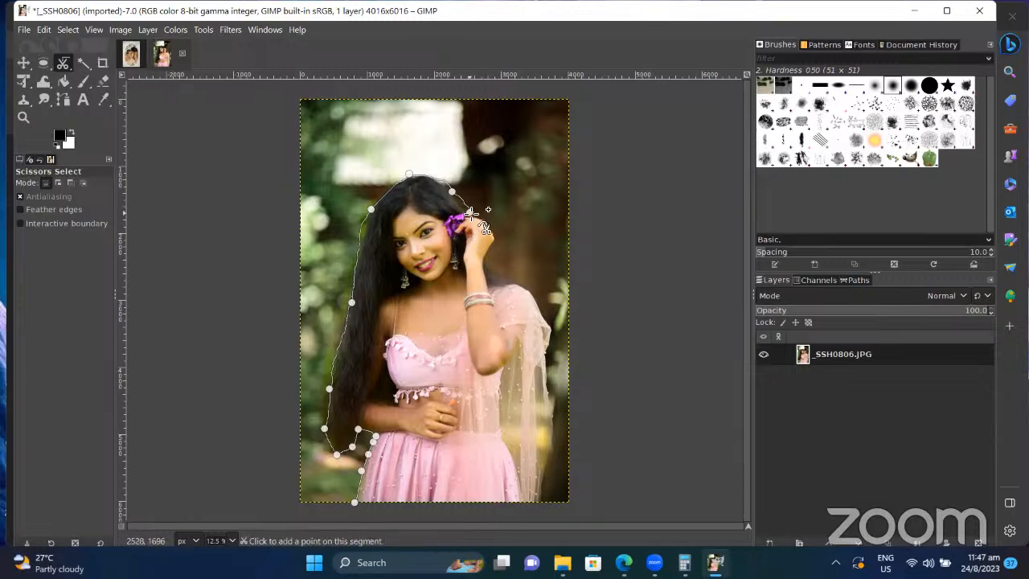
left_click(493, 229)
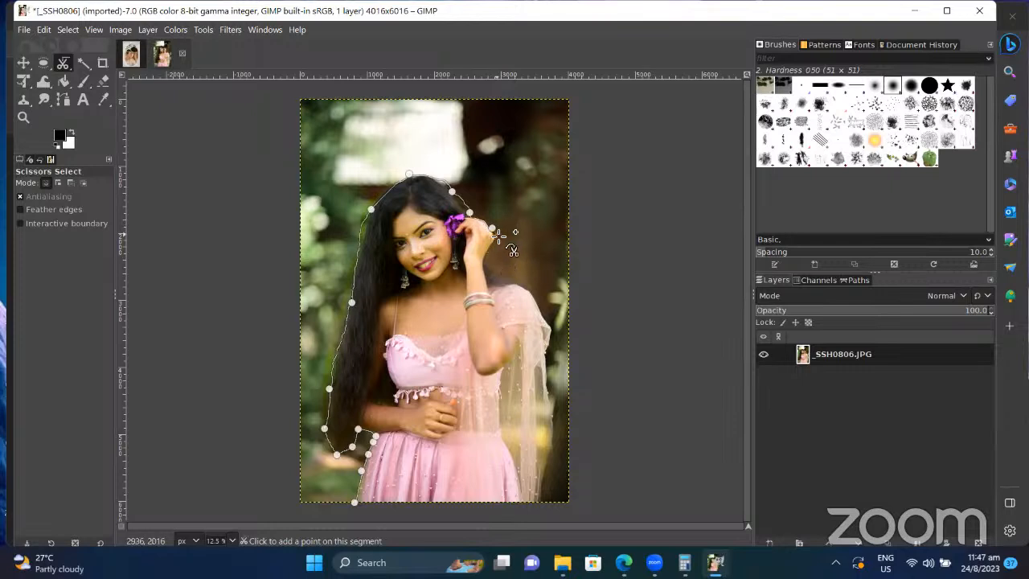
left_click(494, 239)
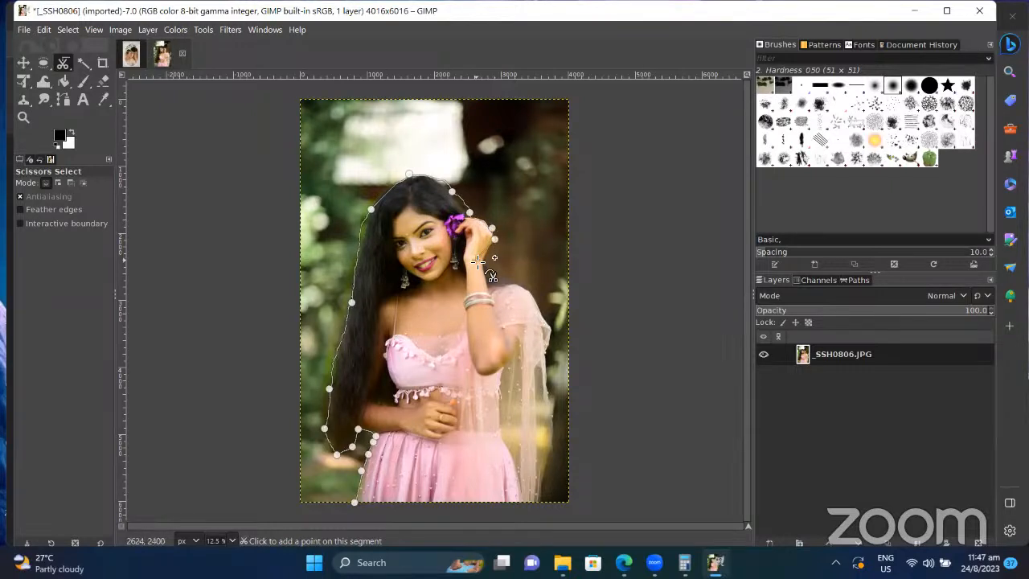
left_click(483, 262)
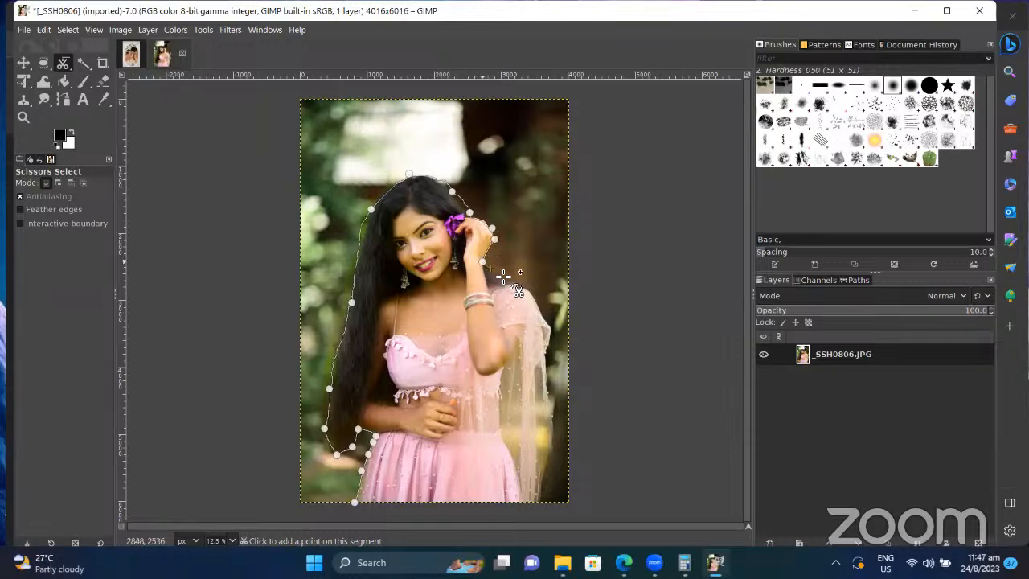
left_click(522, 287)
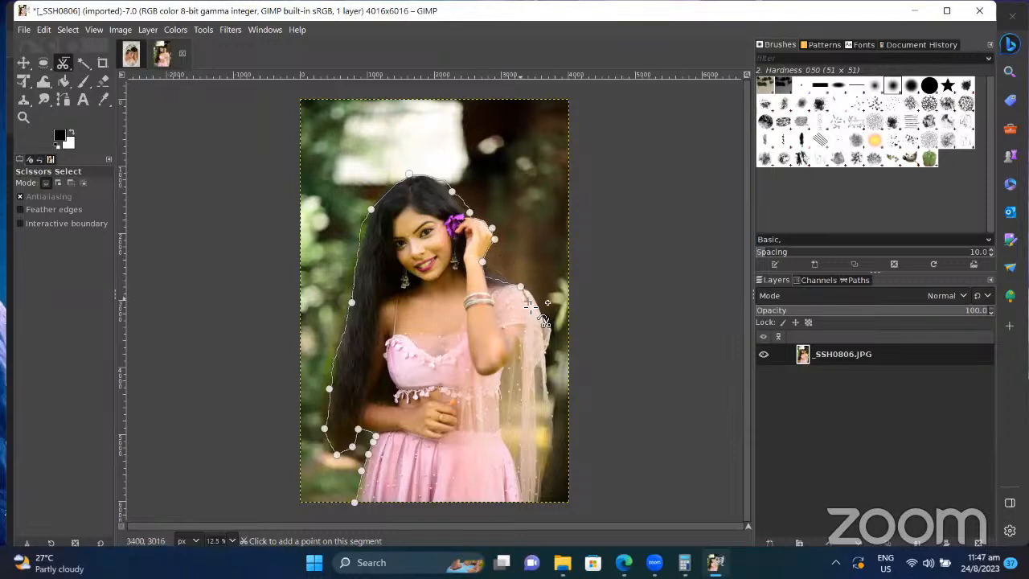
left_click(549, 326)
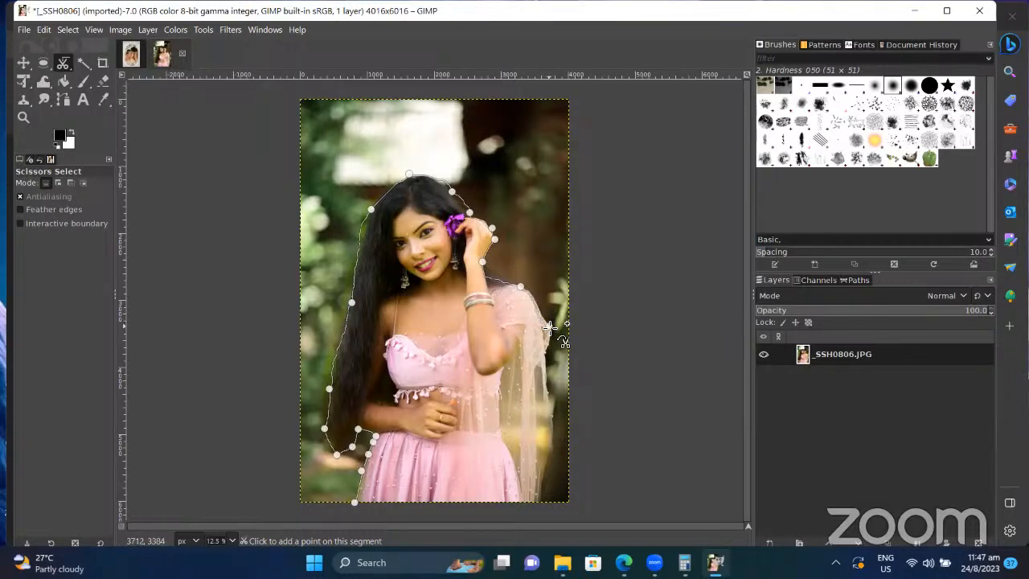
left_click(537, 367)
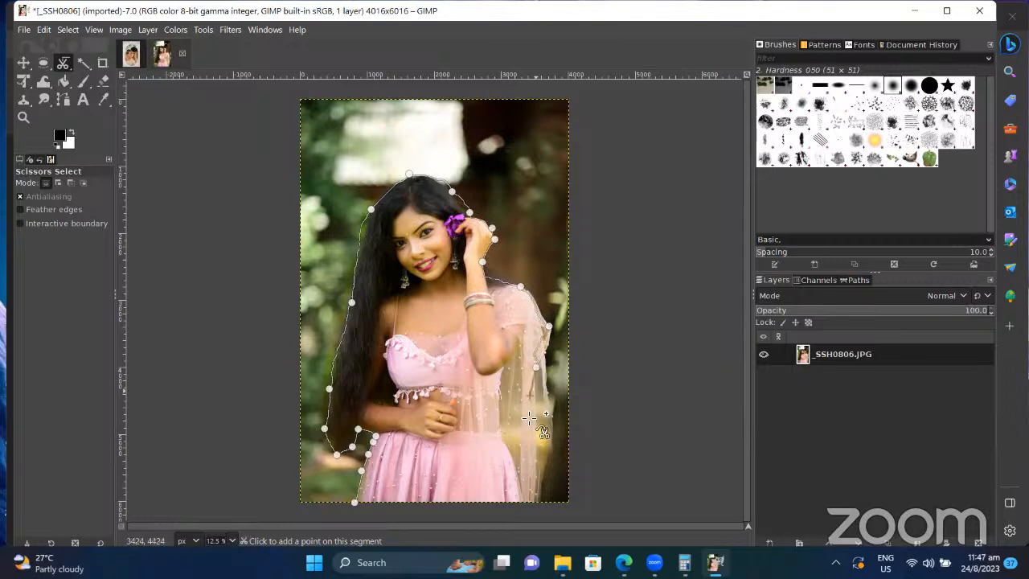
left_click(540, 504)
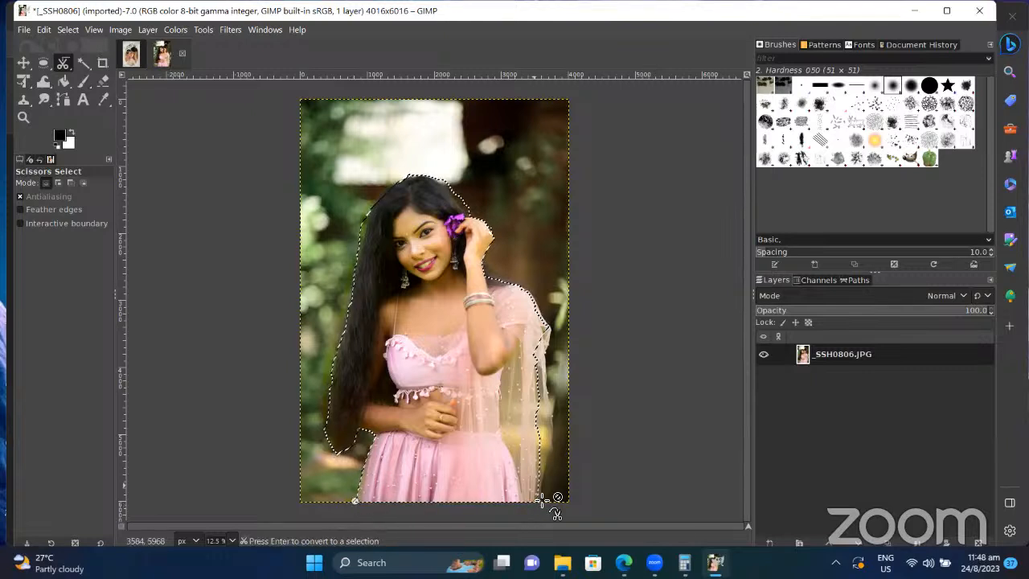
Step: Convert the closed scissors outline into a selection and invert it to cover the background
key("Return")
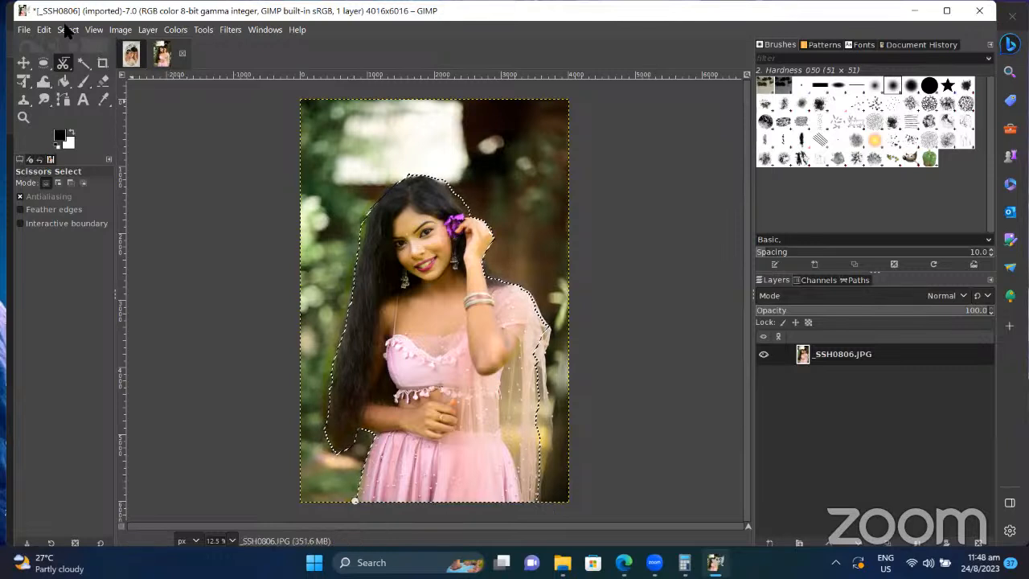
left_click(67, 30)
left_click(92, 78)
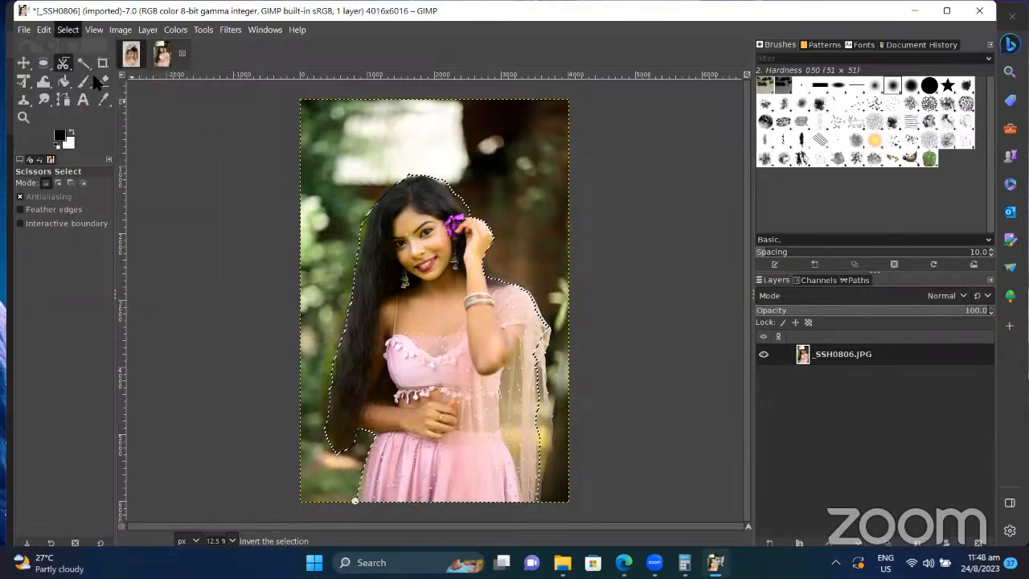
Step: Open Colors > Saturation, close it without applying, and return to Scissors Select
left_click(168, 32)
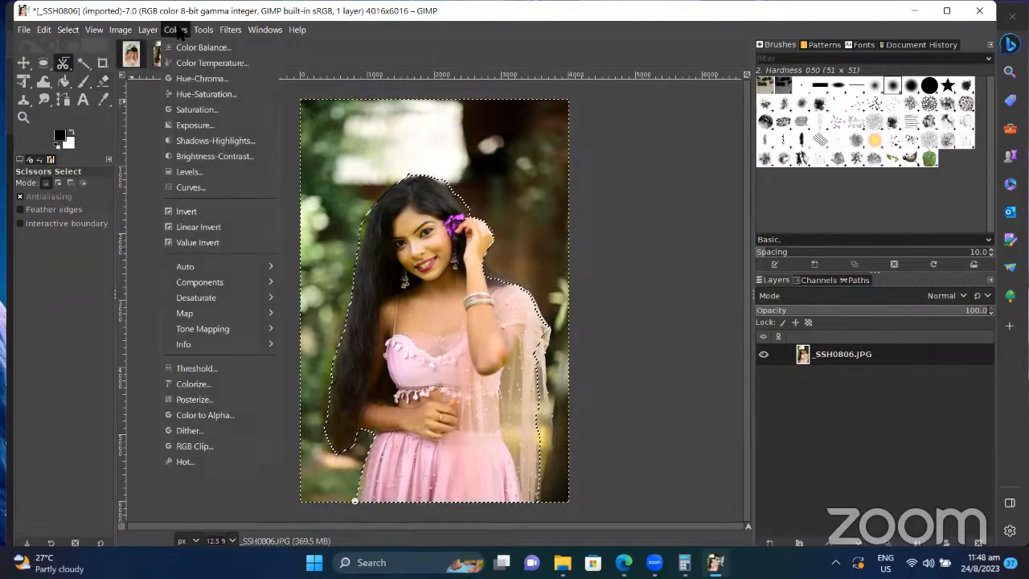
left_click(201, 110)
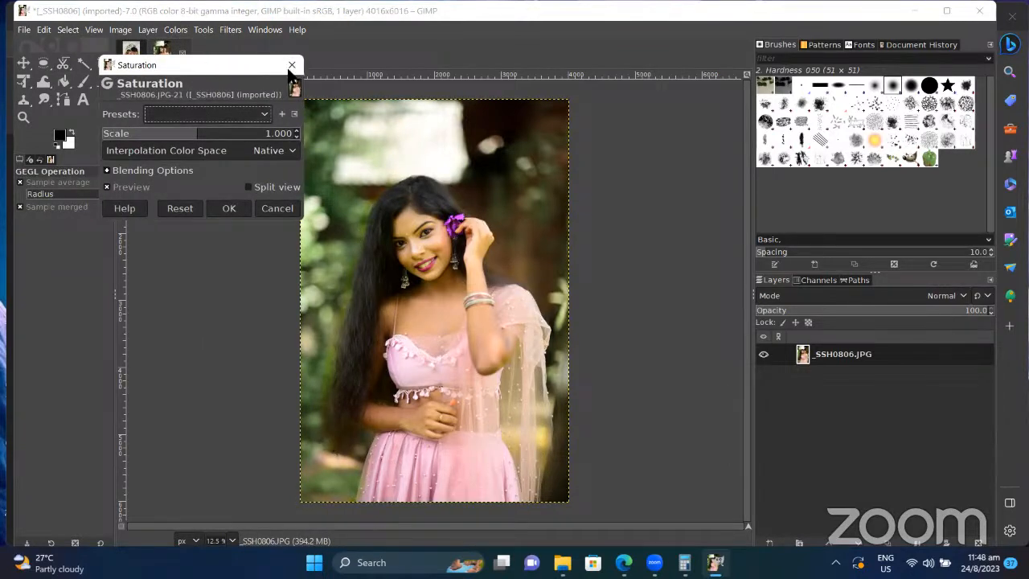
left_click(291, 64)
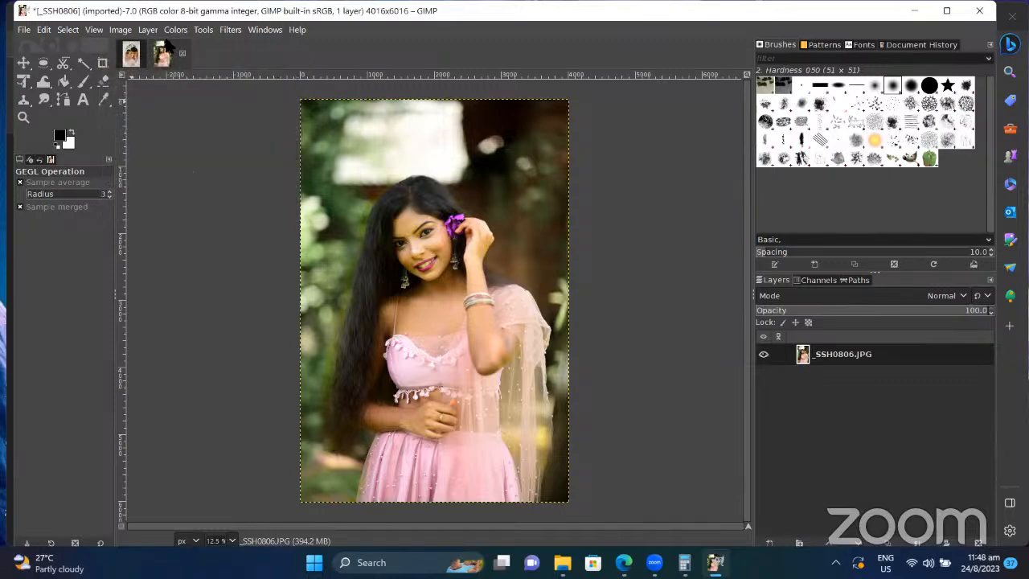
left_click(64, 67)
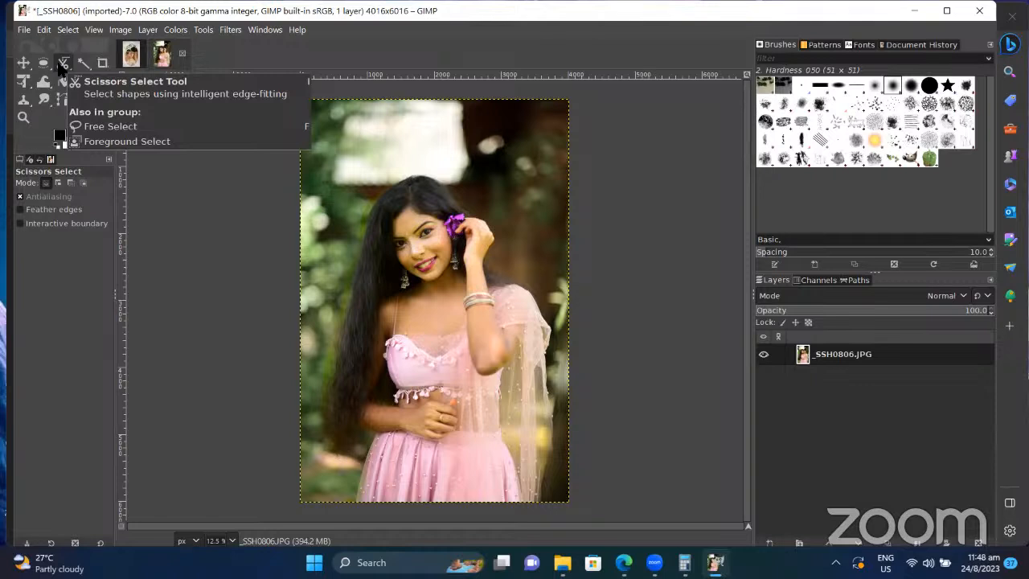
Step: Switch from Free Select to the Foreground Select tool in the lasso tool group
right_click(65, 66)
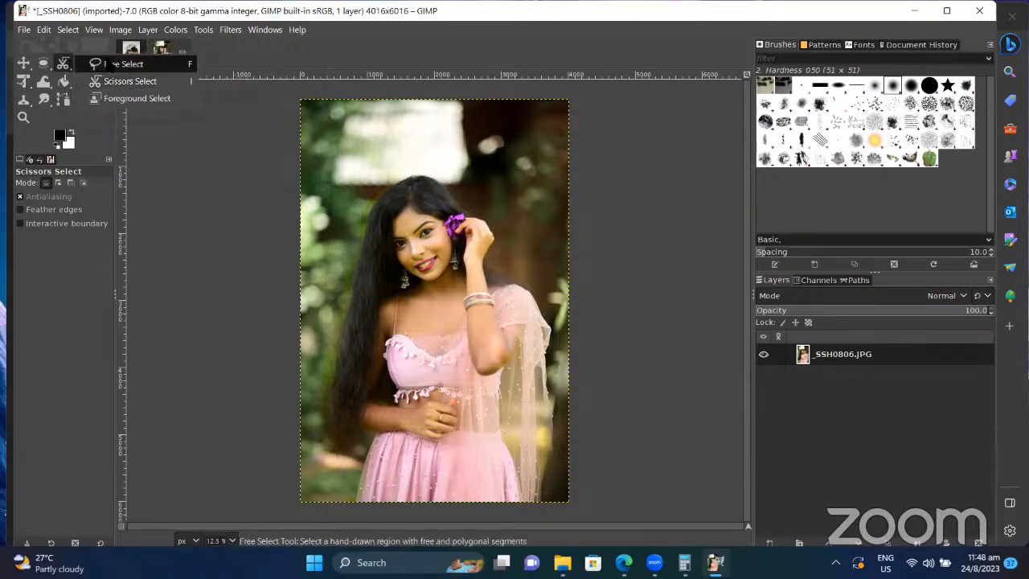
left_click(110, 65)
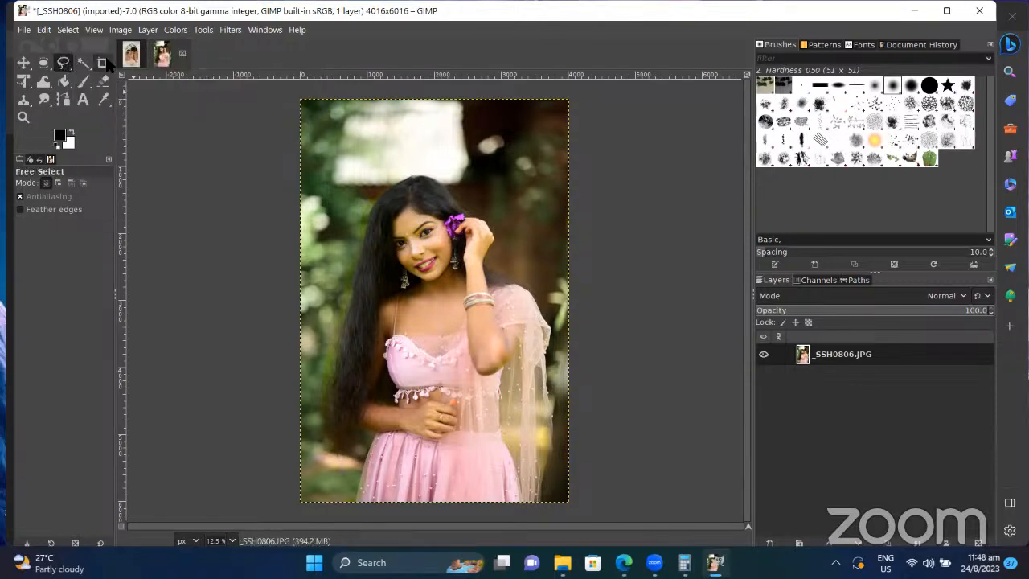
right_click(64, 66)
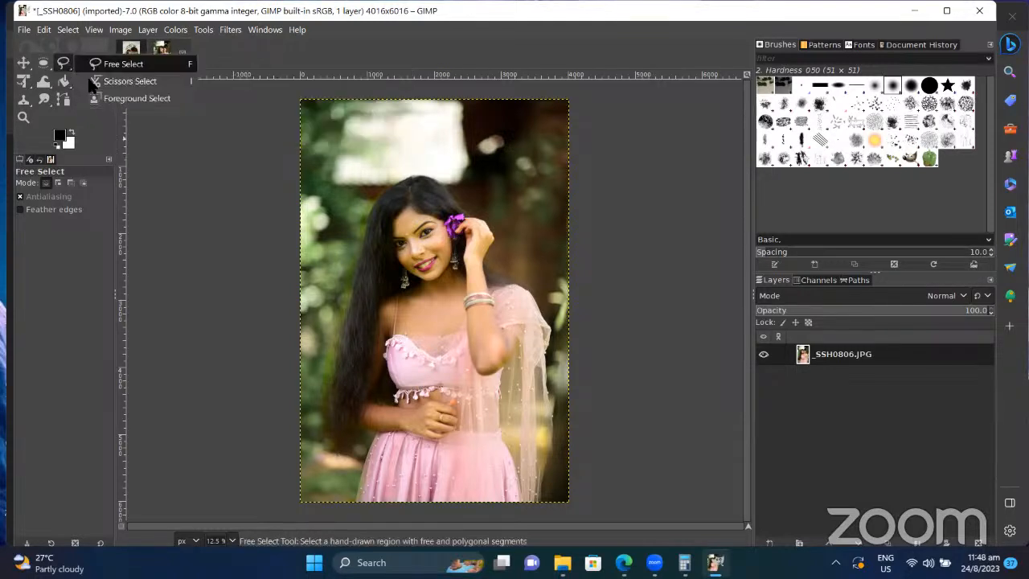
left_click(105, 98)
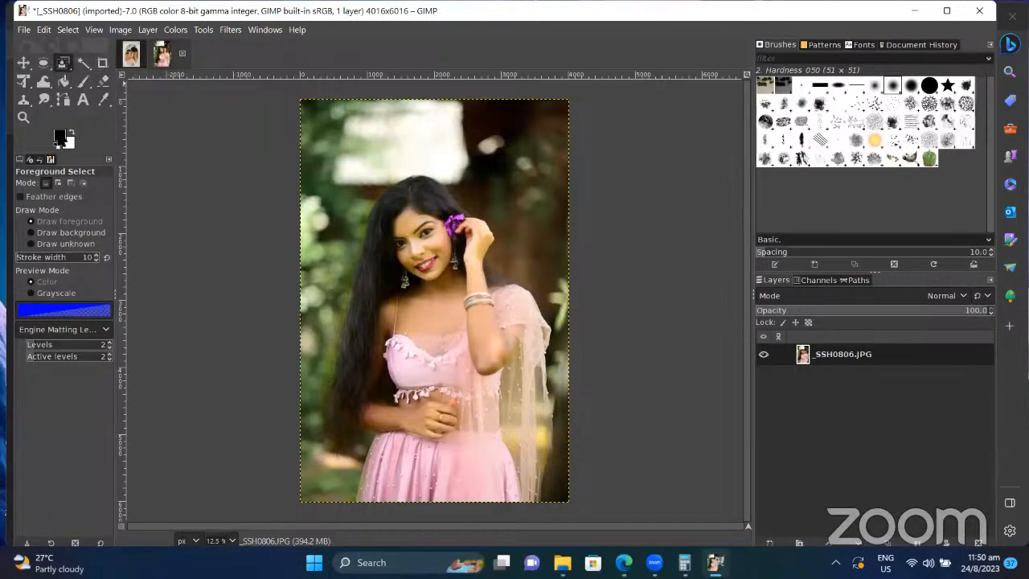
Step: Keep black as foreground colour and close the rough Foreground Select outline around the woman
left_click(60, 137)
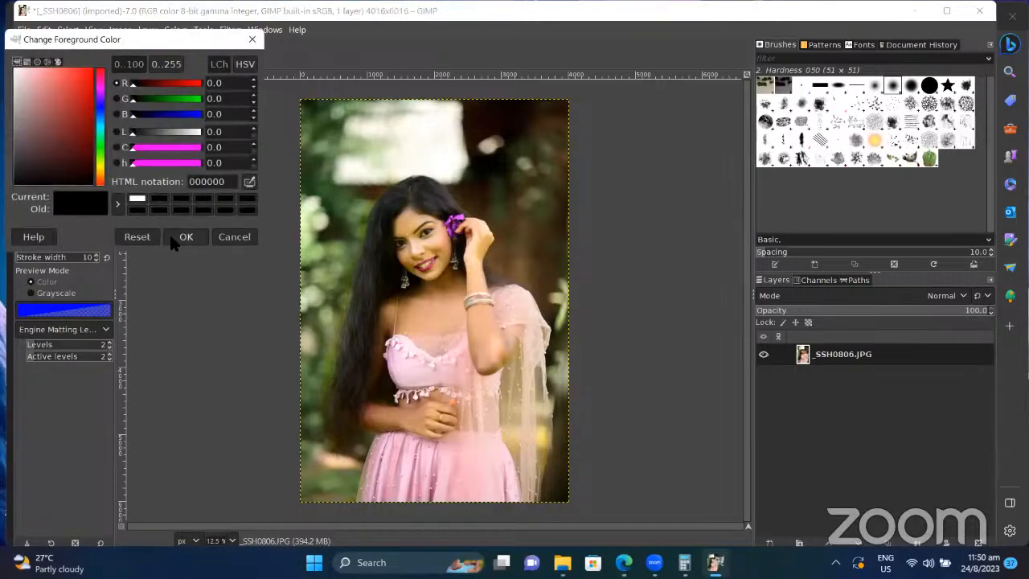
left_click(189, 238)
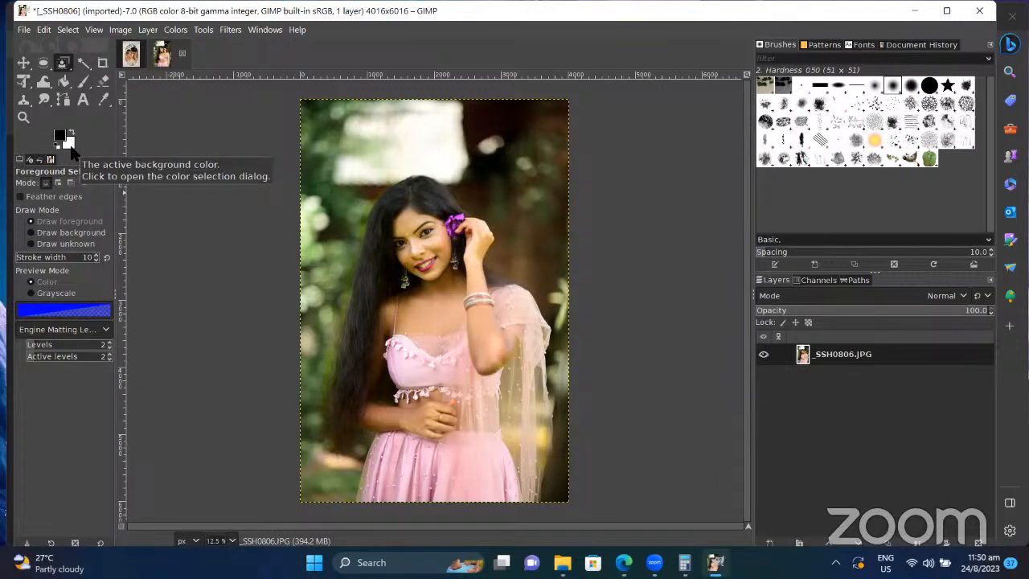
left_click(613, 217)
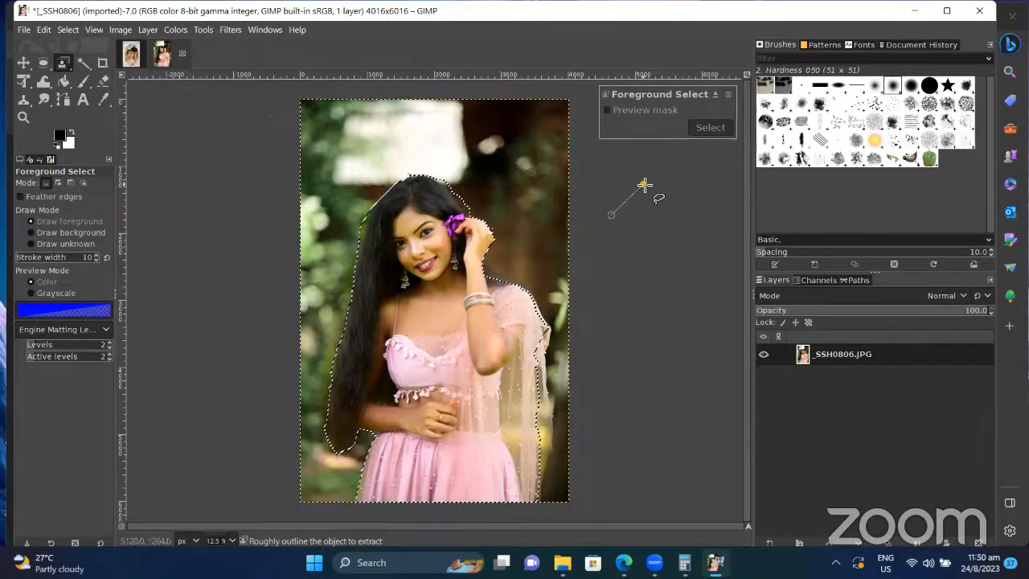
key("Escape")
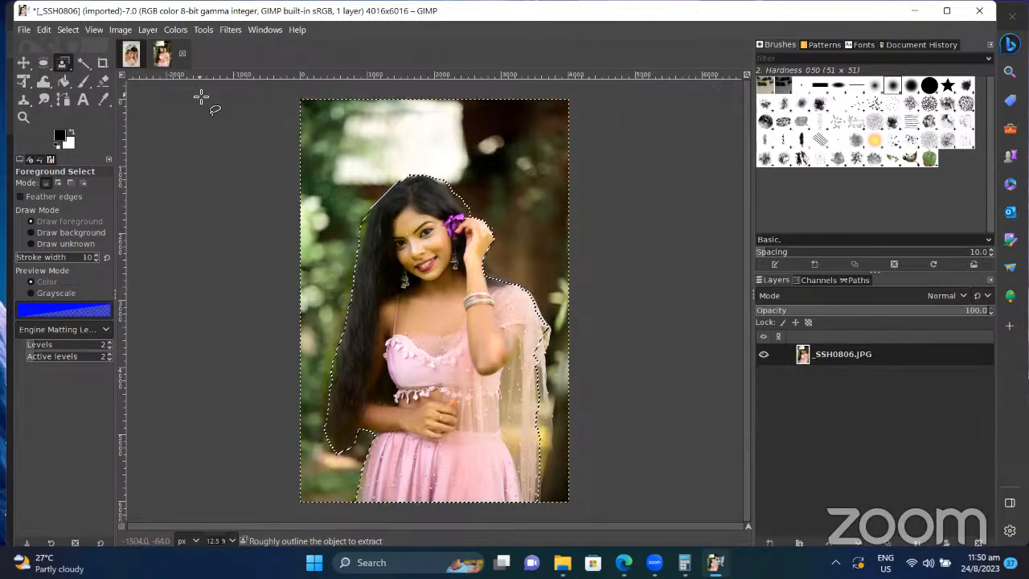
left_click(121, 30)
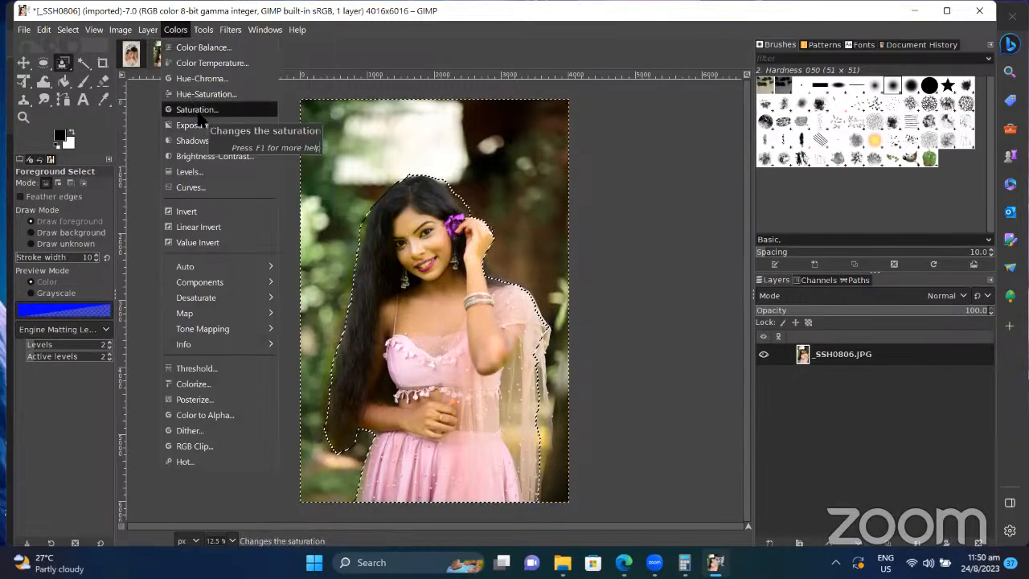
Step: Apply Saturation with scale 0.461, Native colour space and 18.1 blending opacity to the woman
left_click(197, 110)
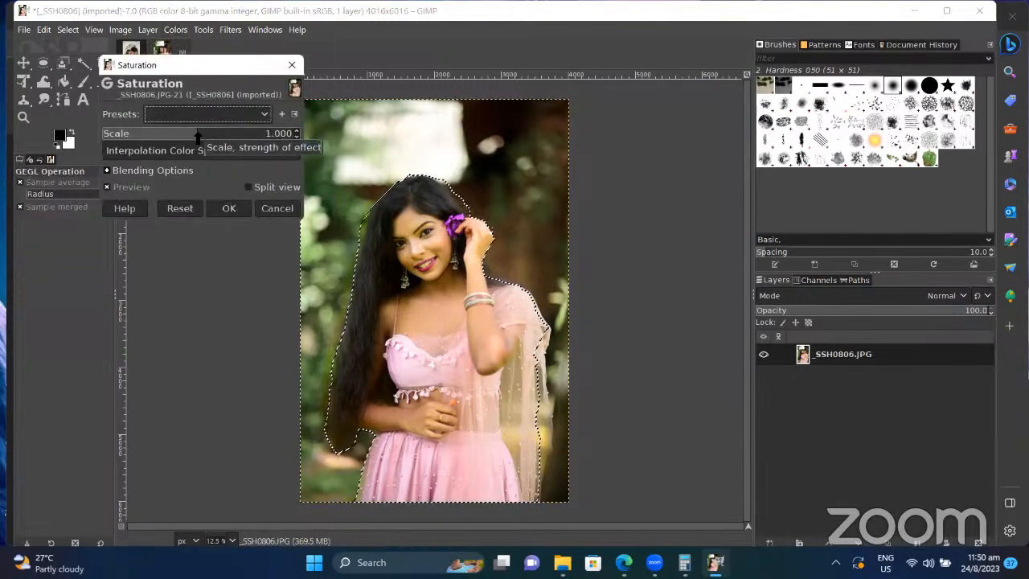
left_click_drag(177, 137, 145, 140)
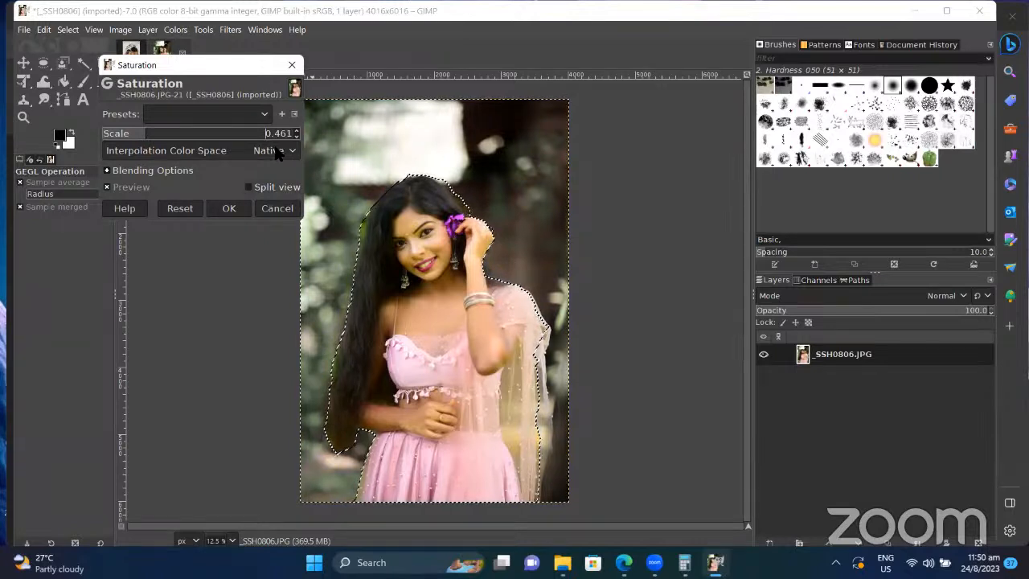
left_click(277, 152)
left_click(277, 153)
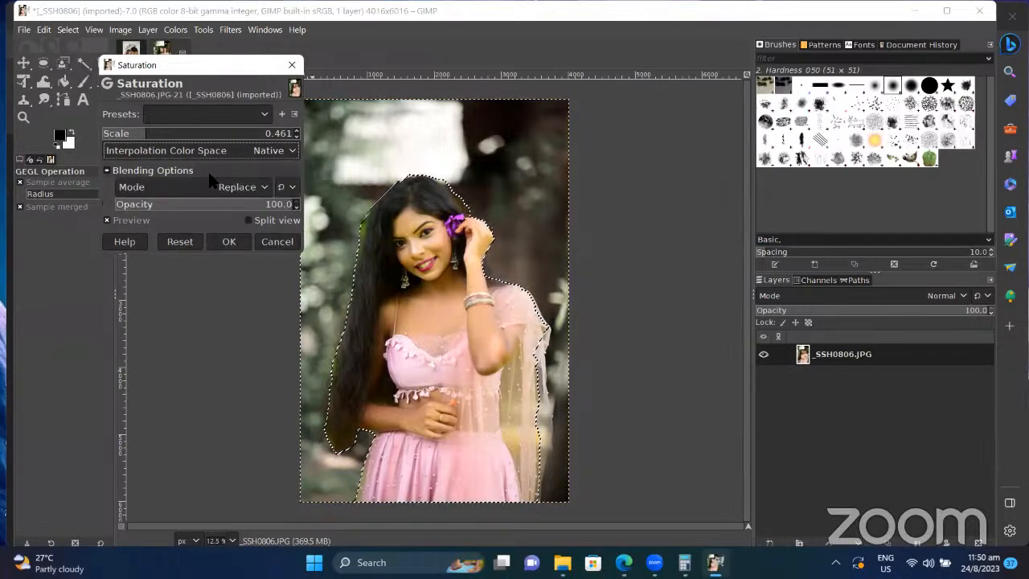
left_click_drag(246, 206, 141, 207)
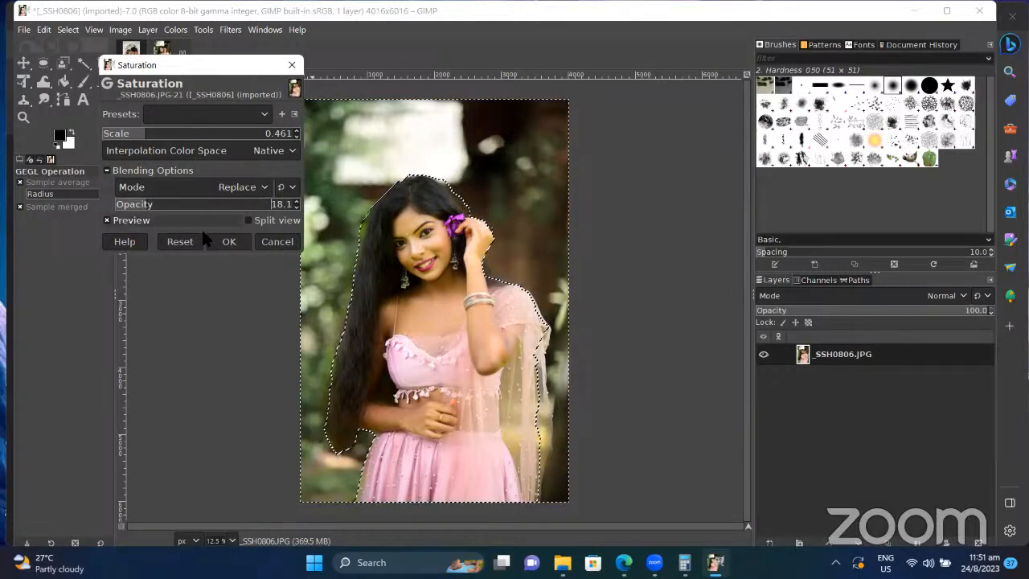
left_click(235, 241)
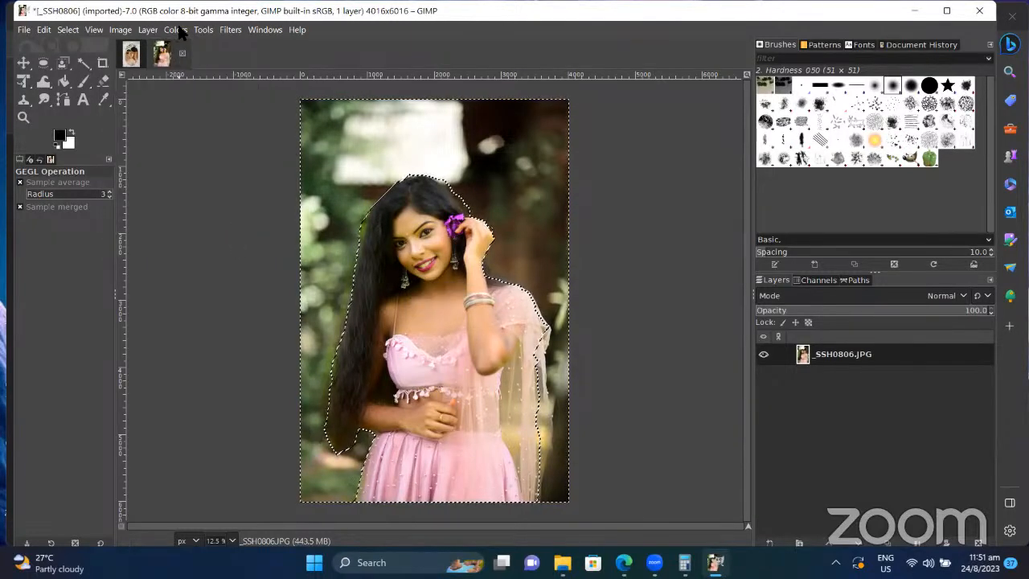
Step: Apply Exposure -1.453 at 50.9 blending opacity to the selection
left_click(175, 29)
left_click(197, 124)
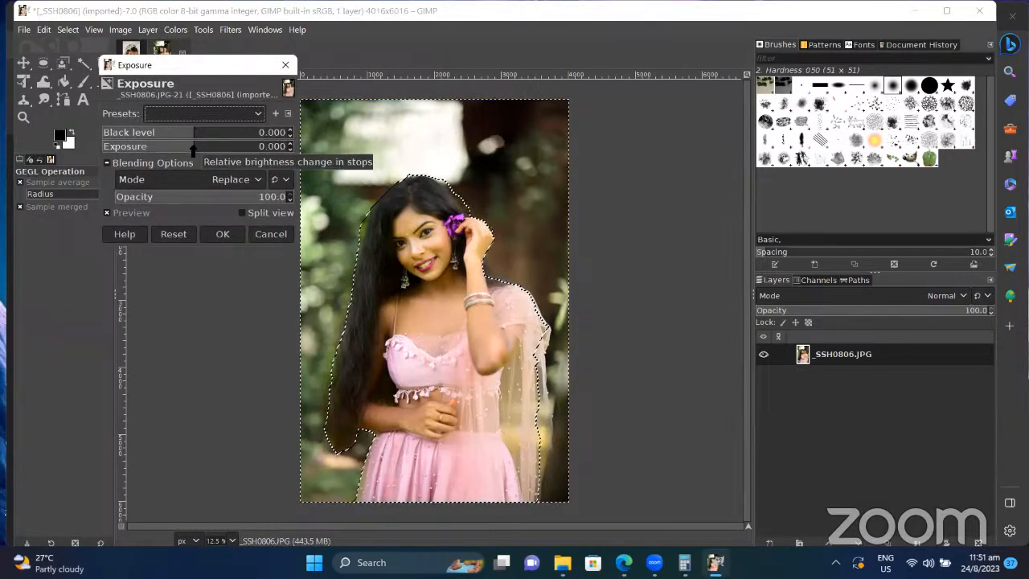
mouse_move(195, 149)
left_mouse_down()
mouse_move(241, 153)
mouse_move(161, 161)
mouse_move(182, 150)
left_mouse_up()
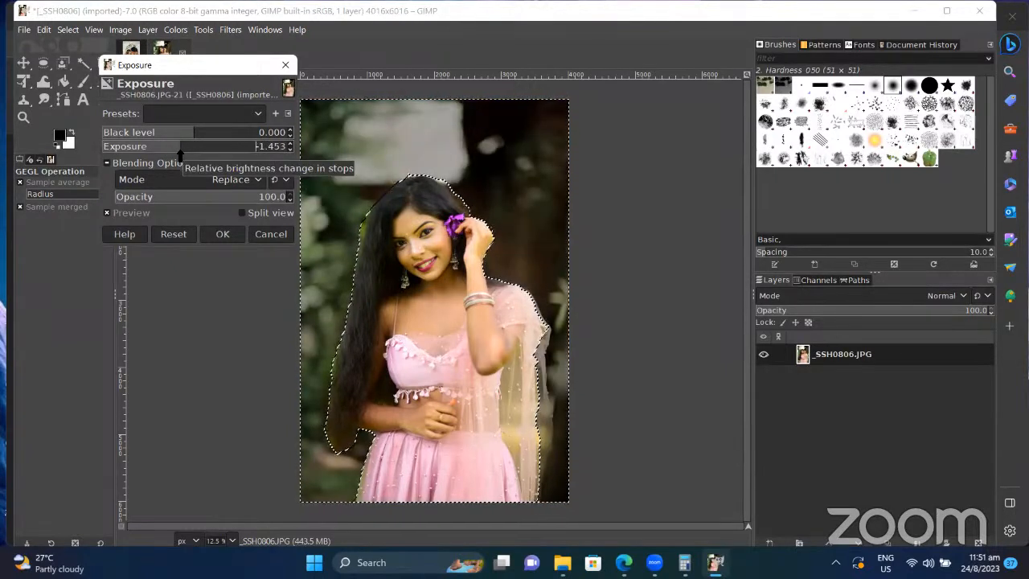
left_click(208, 201)
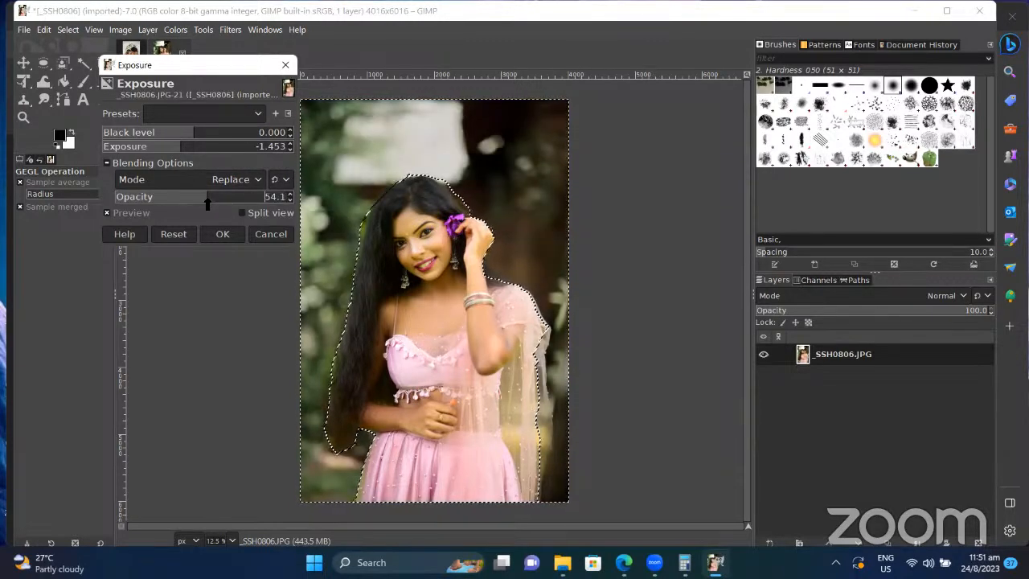
left_click_drag(207, 202, 202, 201)
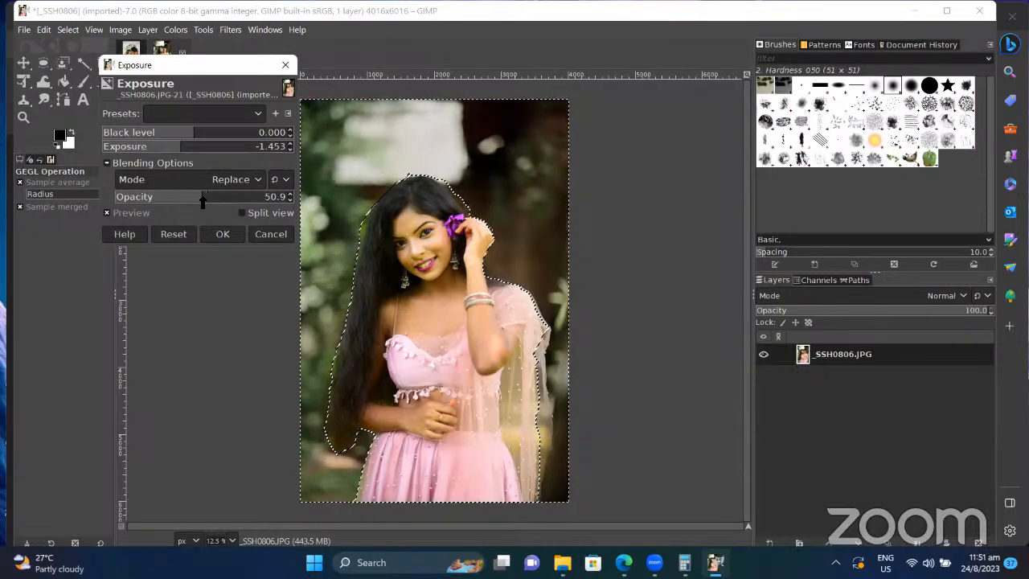
left_click(223, 234)
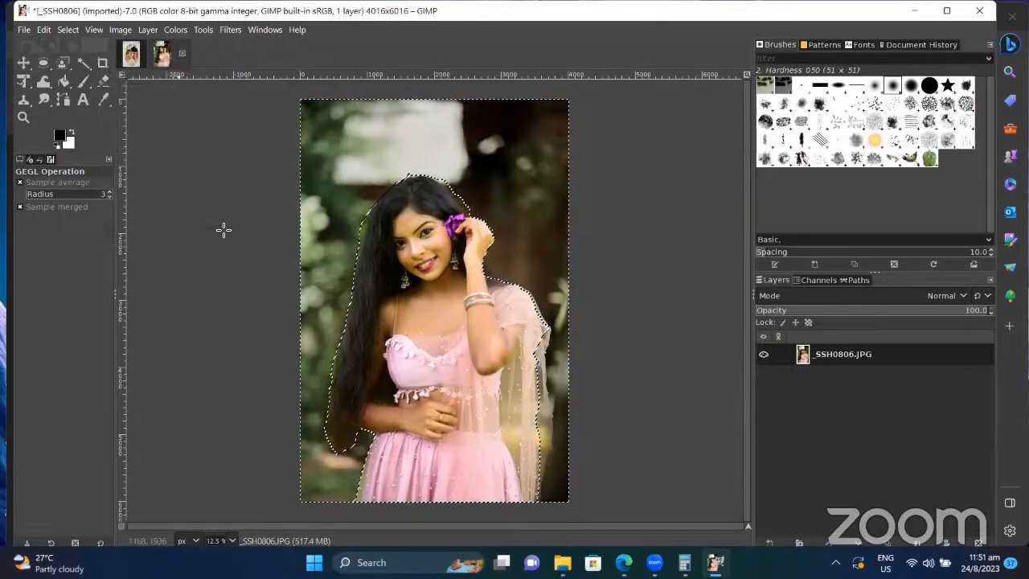
Step: Clear the selection around the woman and switch to the Fuzzy Select tool
left_click(64, 30)
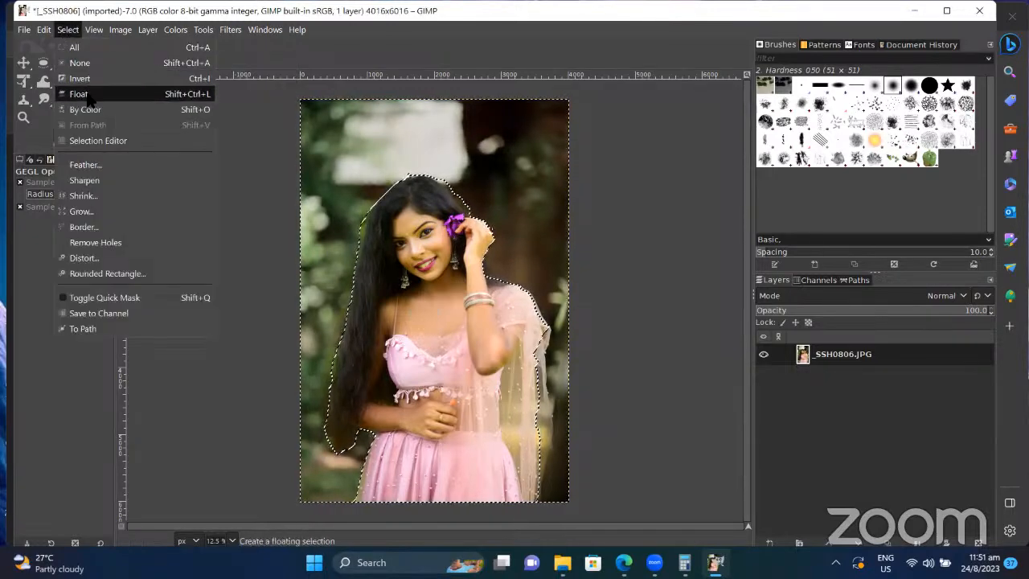
left_click(80, 63)
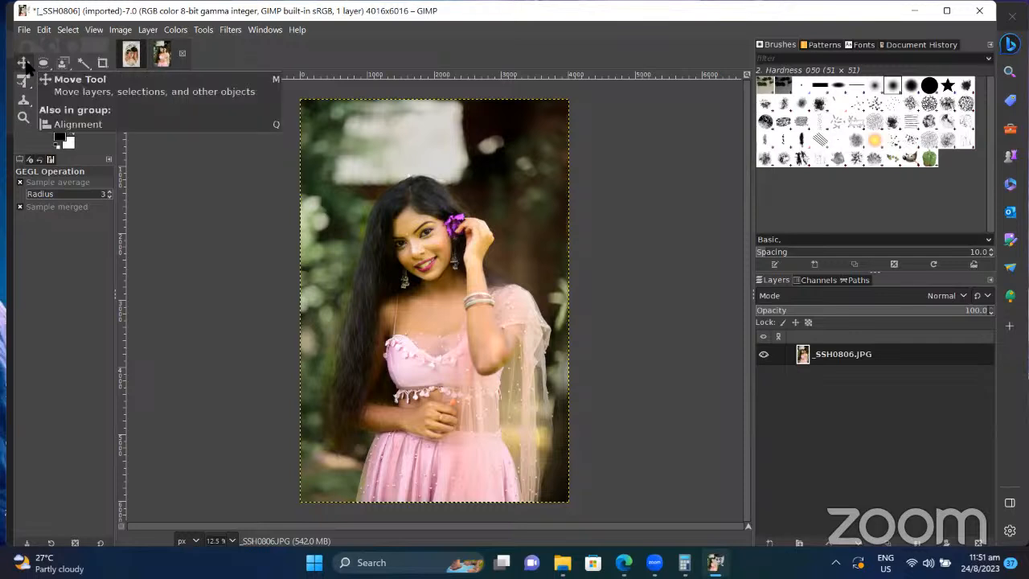
left_click(85, 64)
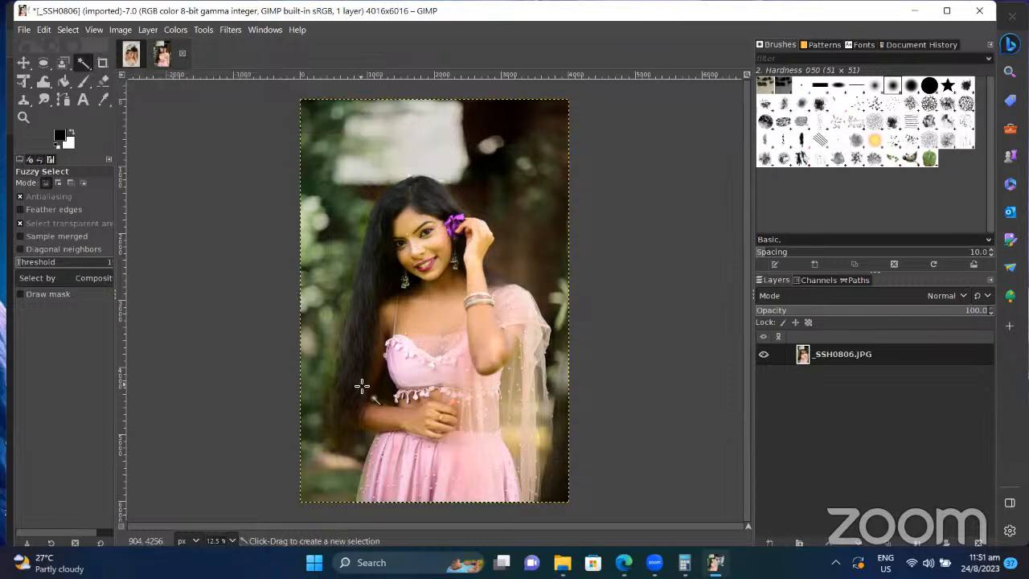
Step: Try a Fuzzy Select pick on the hair, discard it, and enable Feather edges
left_click(377, 254)
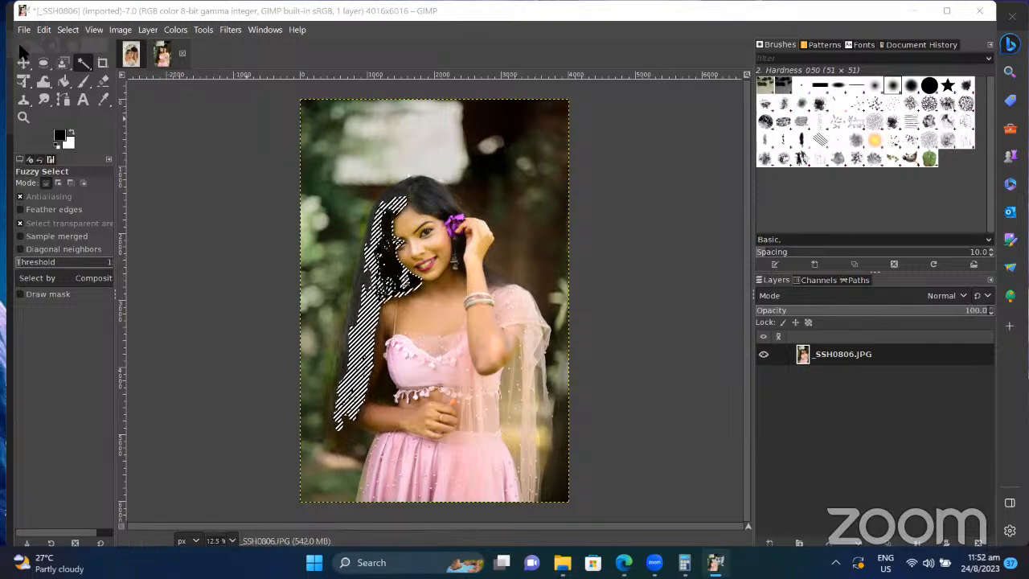
left_click(68, 29)
left_click(78, 62)
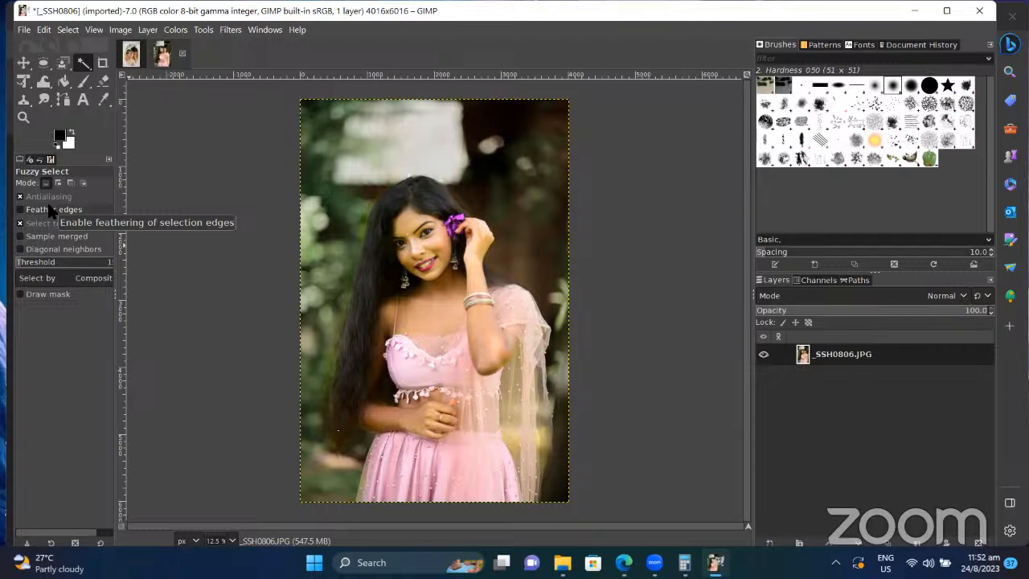
left_click(51, 210)
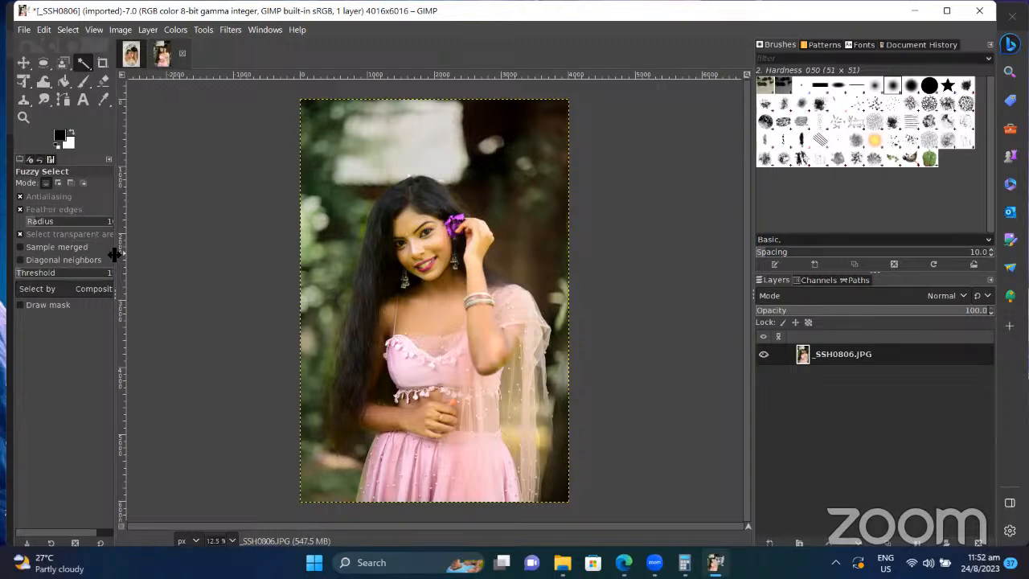
Step: Widen Tool Options, adjust the Fuzzy Select threshold, test-select the hair, then clear it
left_click_drag(115, 254, 166, 257)
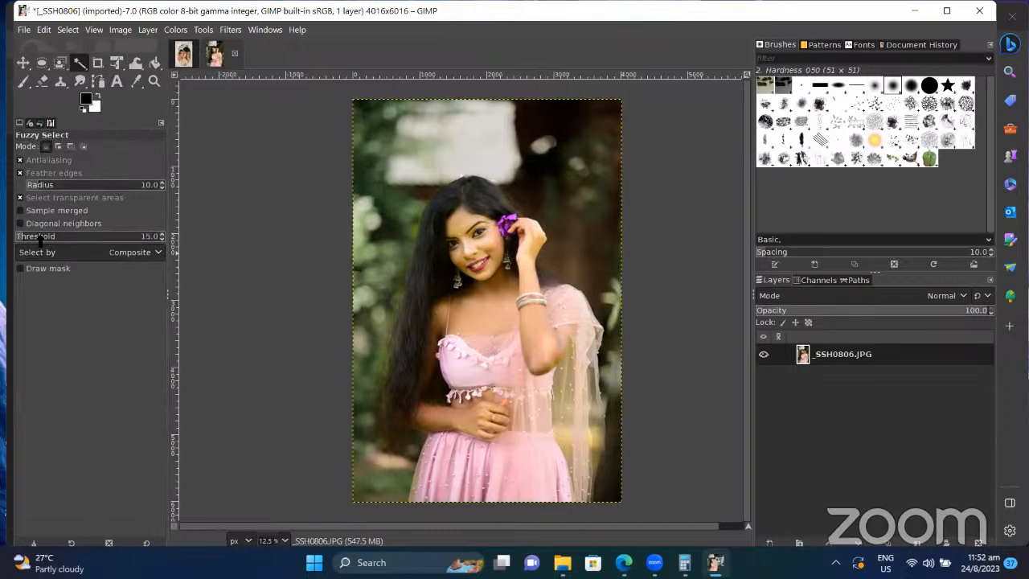
left_click_drag(27, 236, 36, 236)
left_click_drag(36, 236, 40, 238)
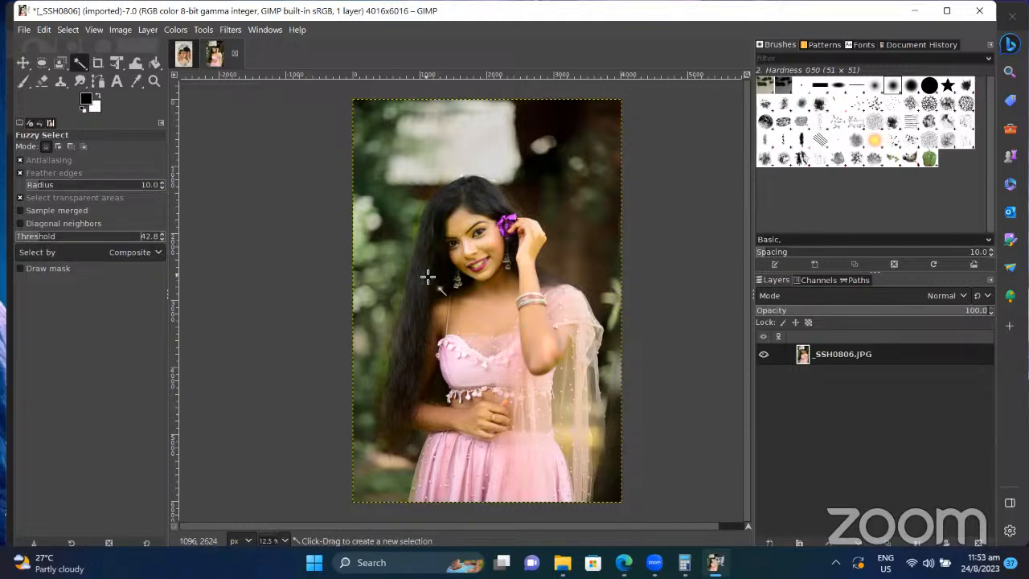
left_click(427, 277)
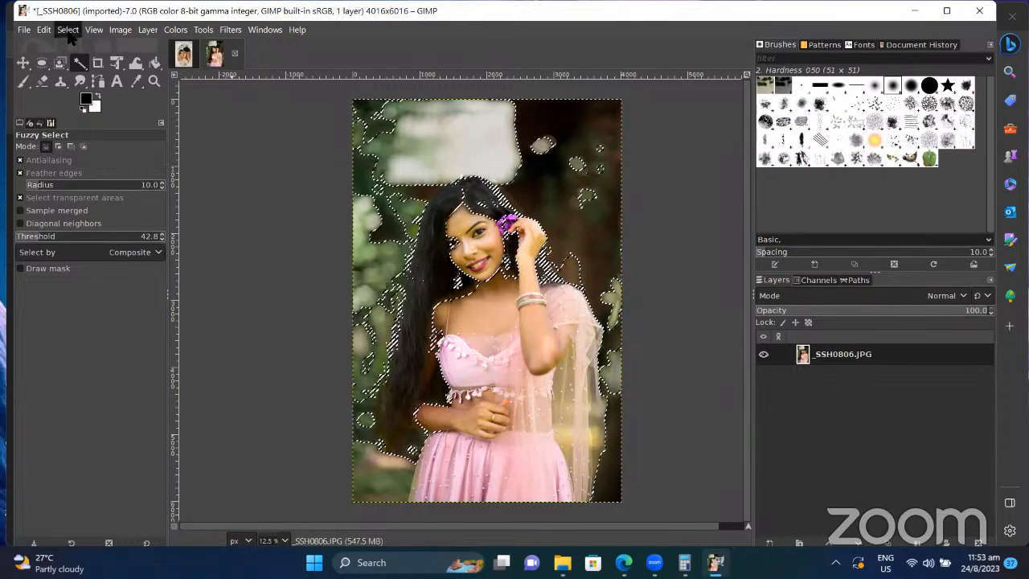
left_click(68, 29)
left_click(84, 65)
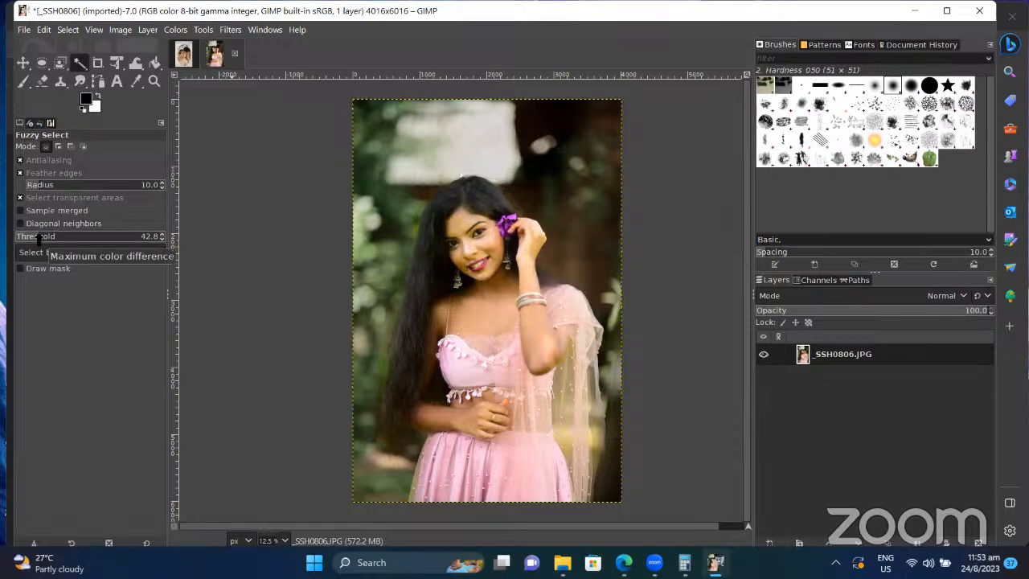
Step: Lower the threshold to 20.0 and then 16.2, retest the hair, and clear the selection
left_click_drag(38, 238, 28, 238)
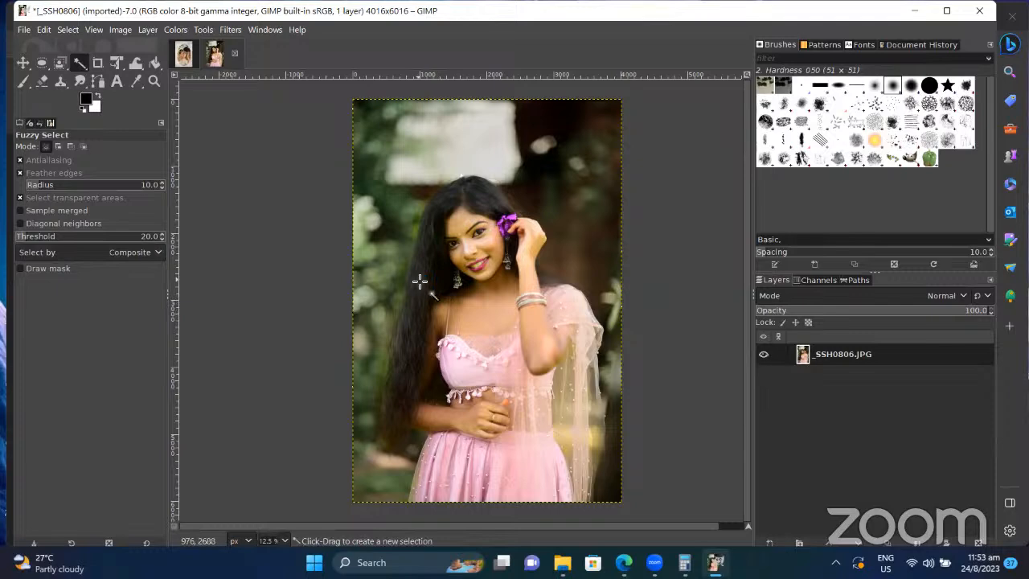
left_click(420, 282)
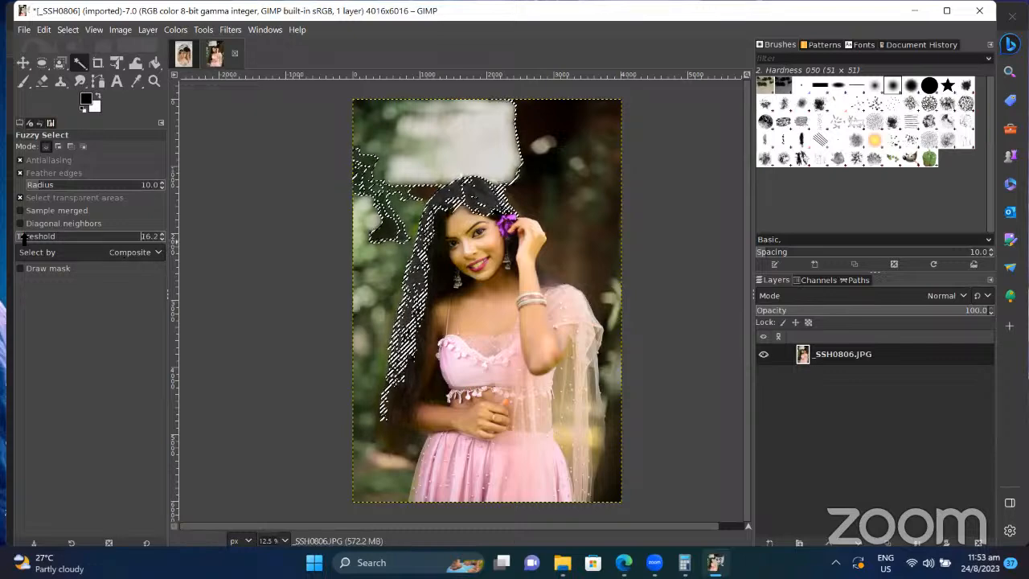
left_click_drag(24, 238, 24, 238)
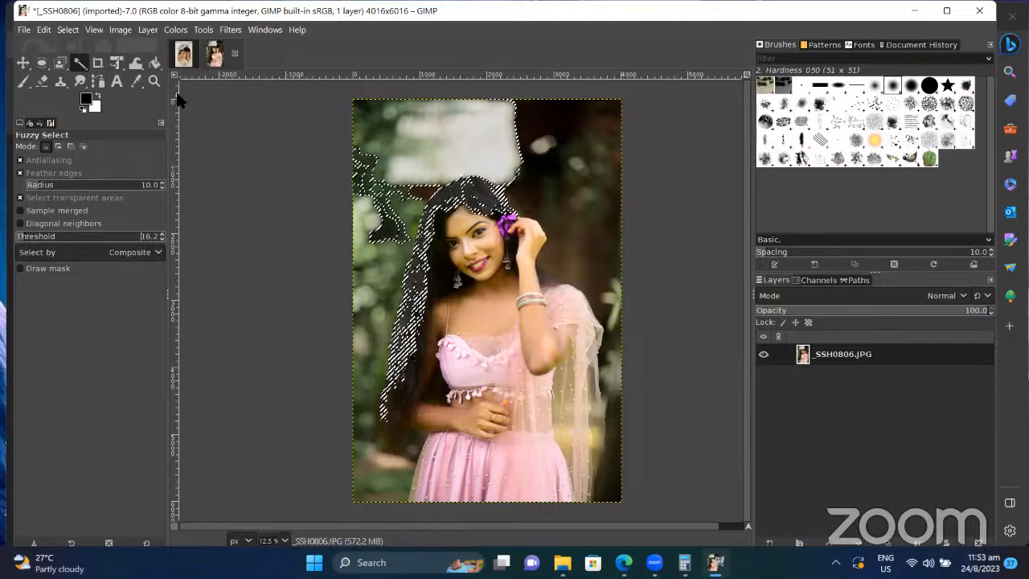
left_click(68, 29)
left_click(80, 63)
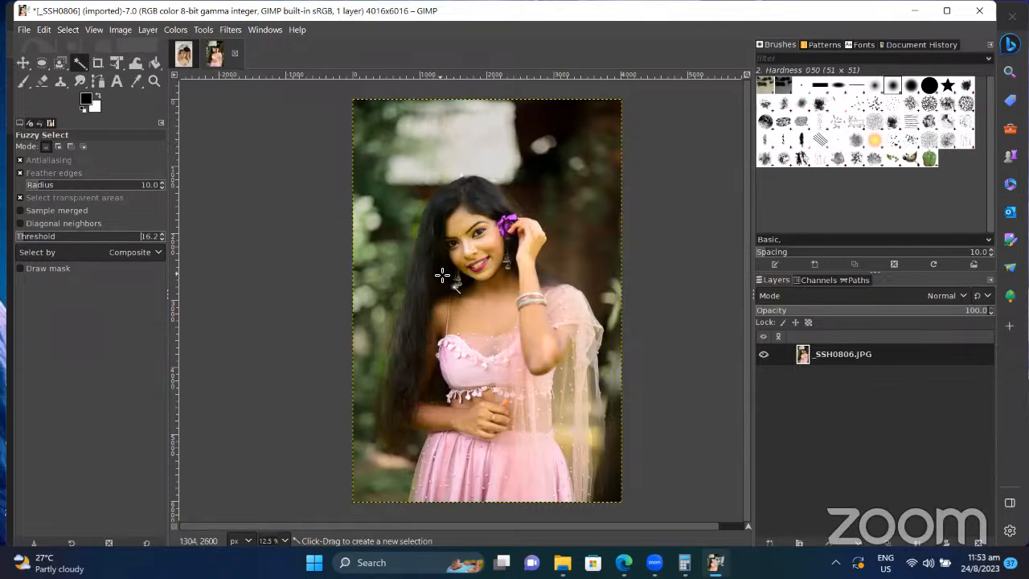
Step: Select the hair at threshold 16.2 on Composite, adding more strands and the top in add mode
left_click(419, 286)
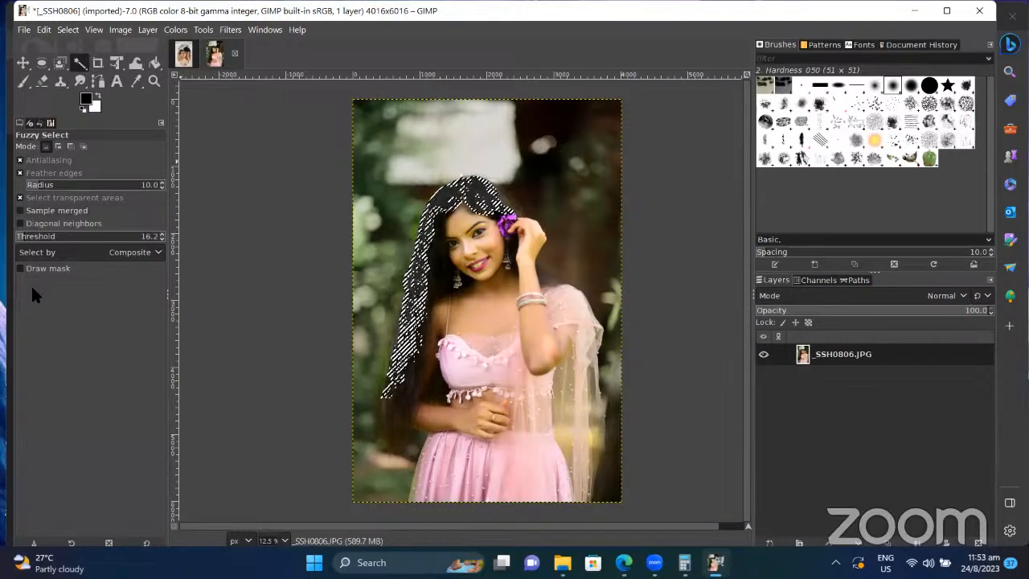
left_click(149, 254)
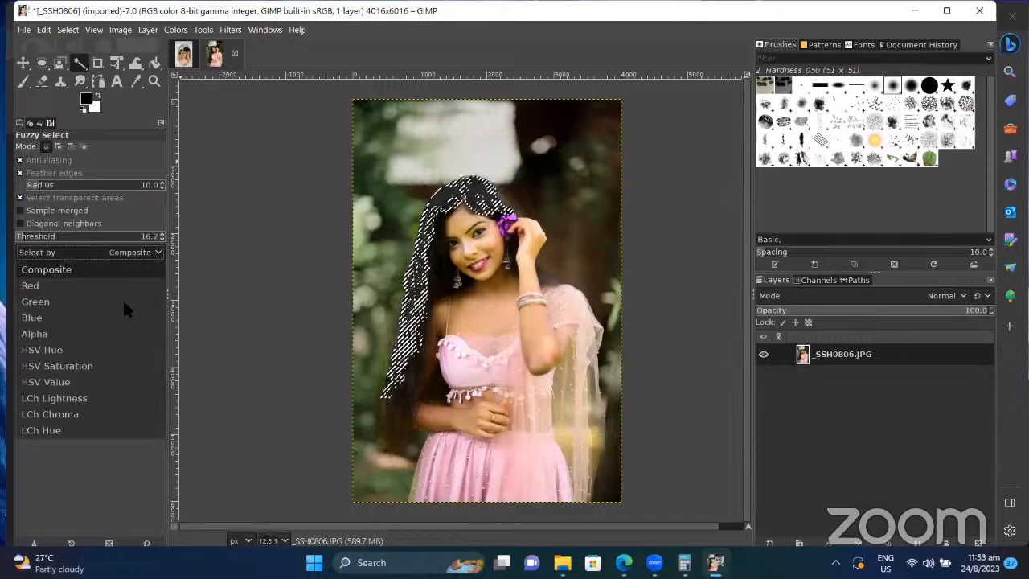
left_click(77, 464)
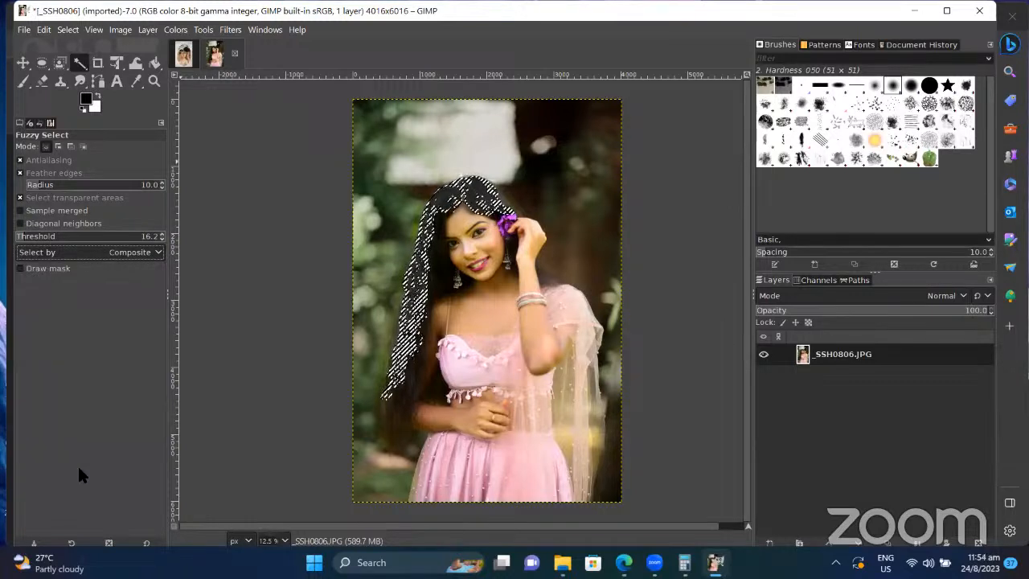
left_click(58, 149)
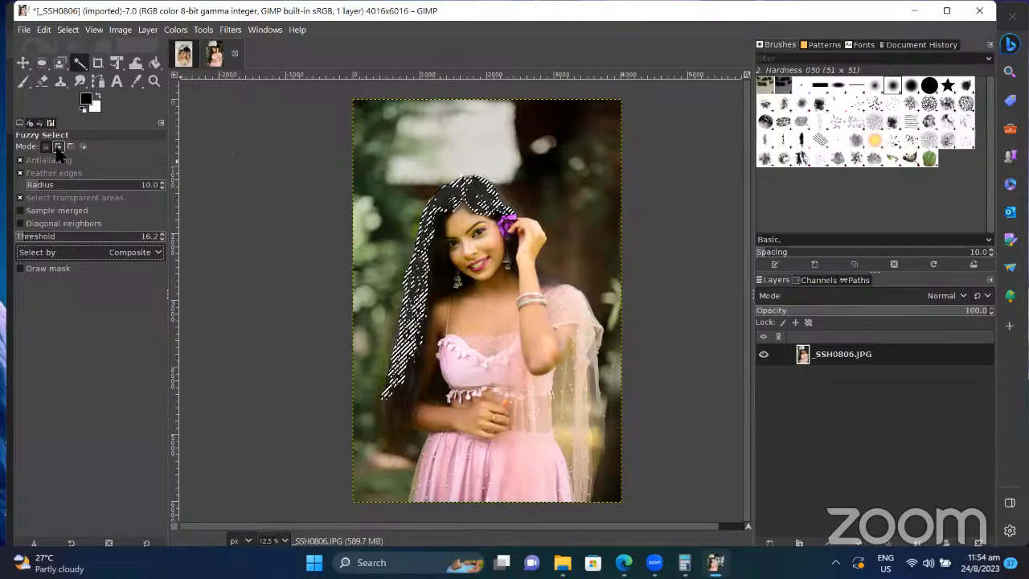
left_click(438, 267)
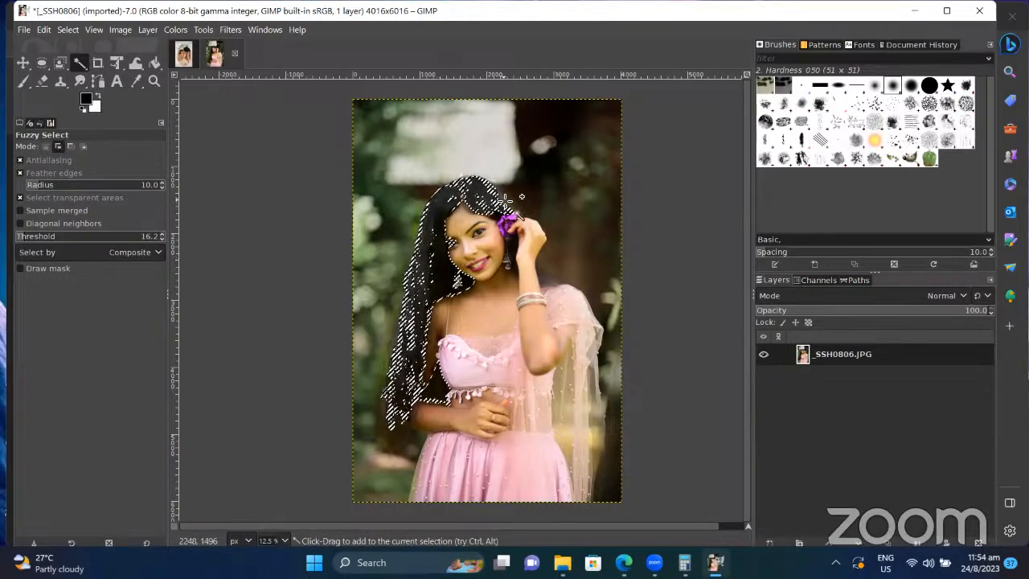
left_click_drag(505, 203, 546, 276)
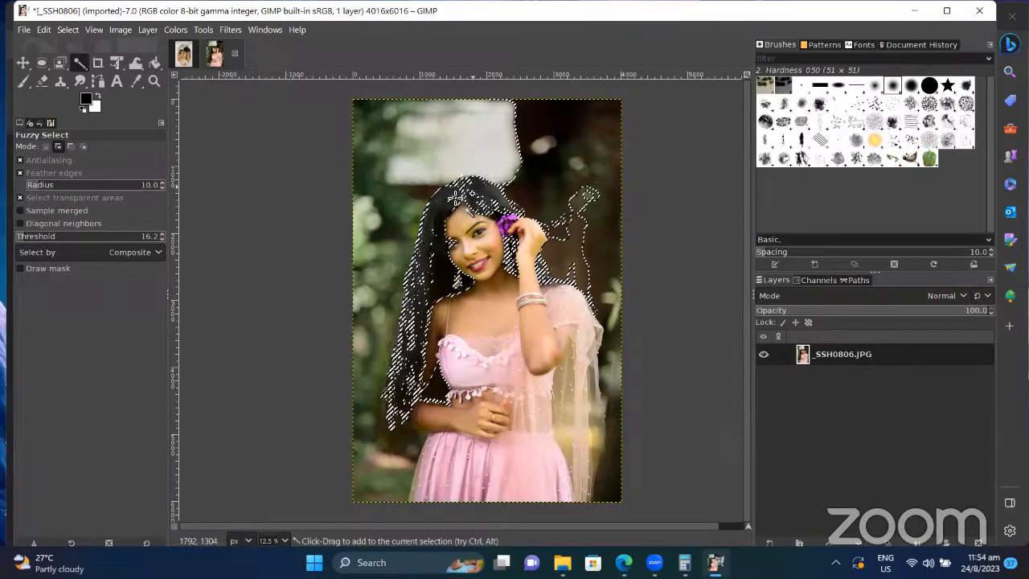
left_click(470, 192, "shift")
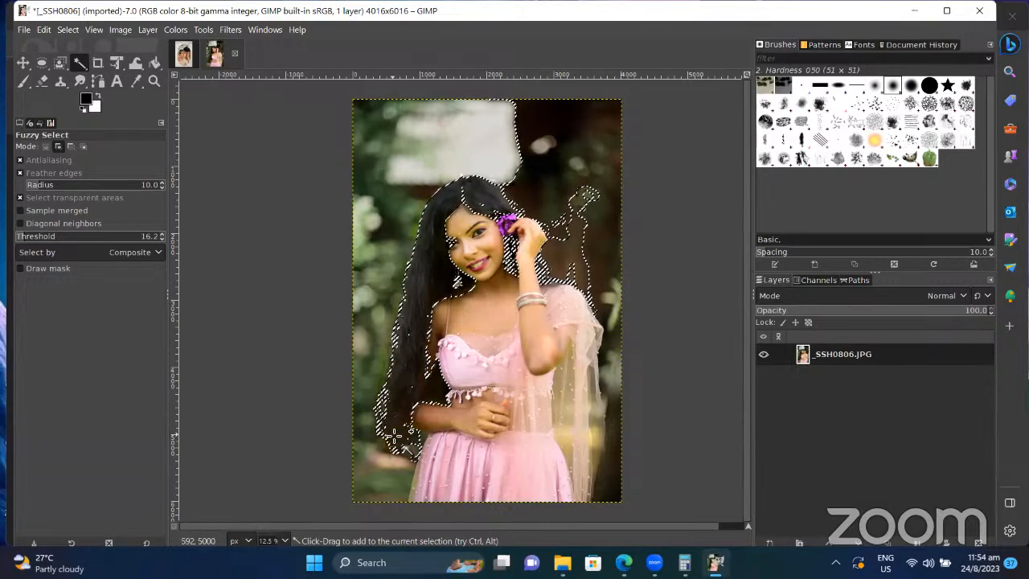
left_click(178, 30)
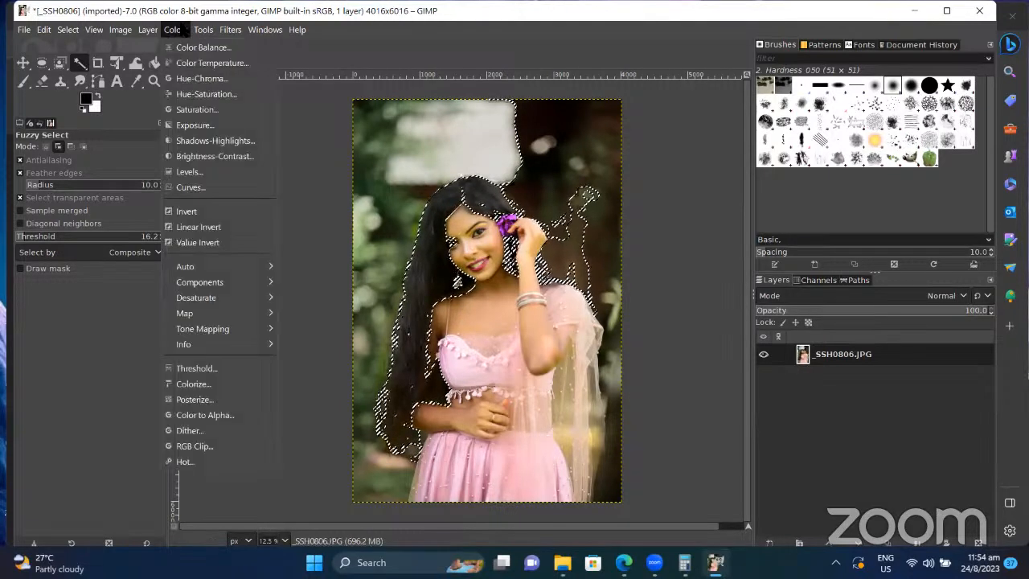
Step: Apply Hue-Chroma with hue -61.74 at roughly 48 opacity to the selected hair
left_click(201, 78)
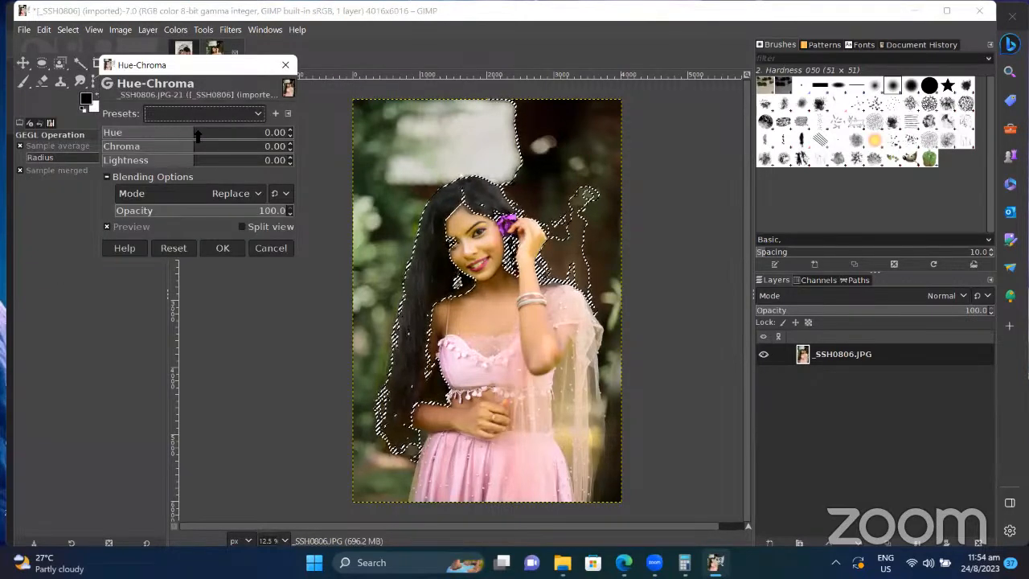
left_click_drag(193, 134, 162, 150)
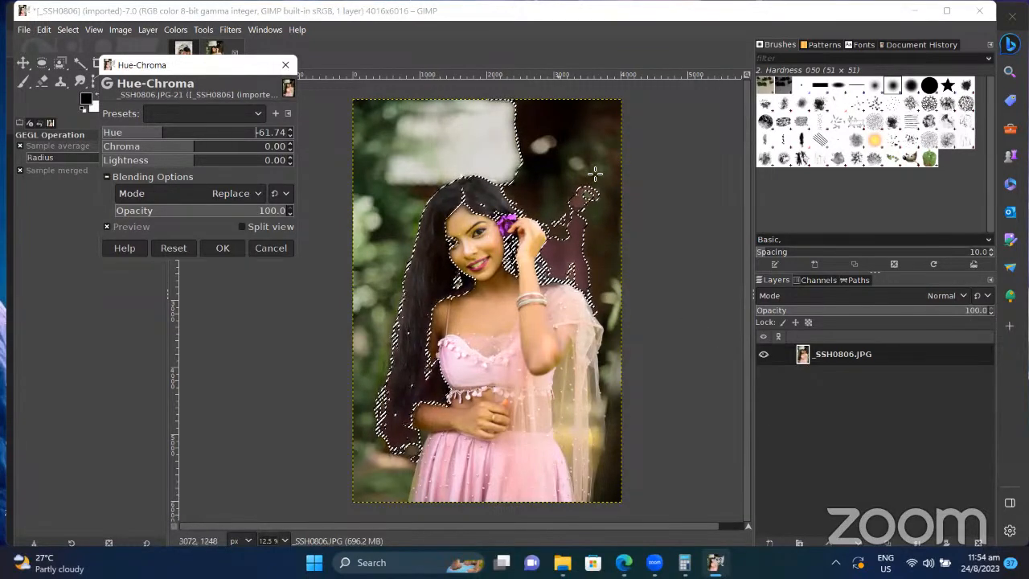
scroll(567, 186, "right", 1)
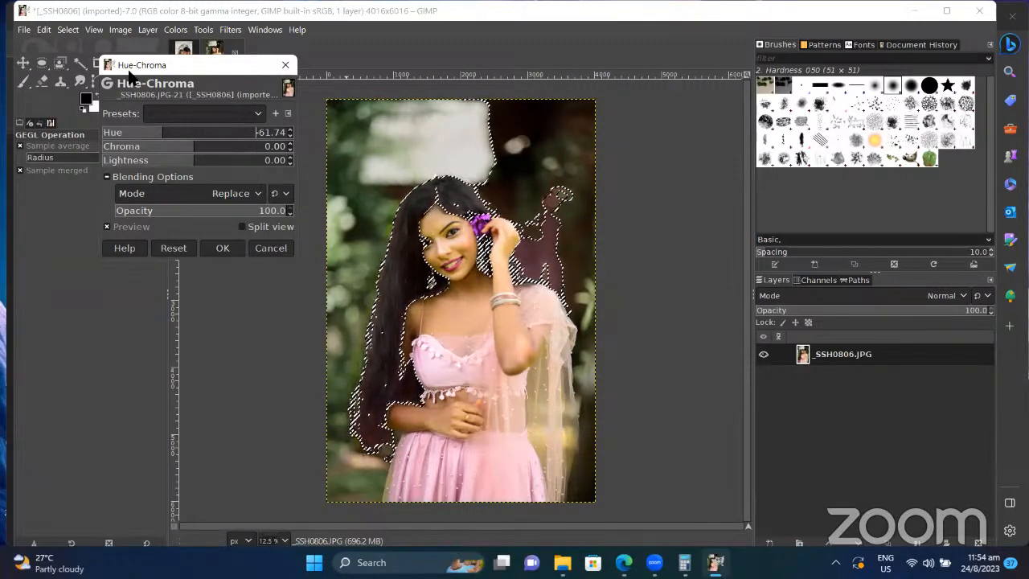
mouse_move(196, 213)
left_mouse_down()
mouse_move(184, 212)
mouse_move(200, 212)
left_mouse_up()
left_click(223, 248)
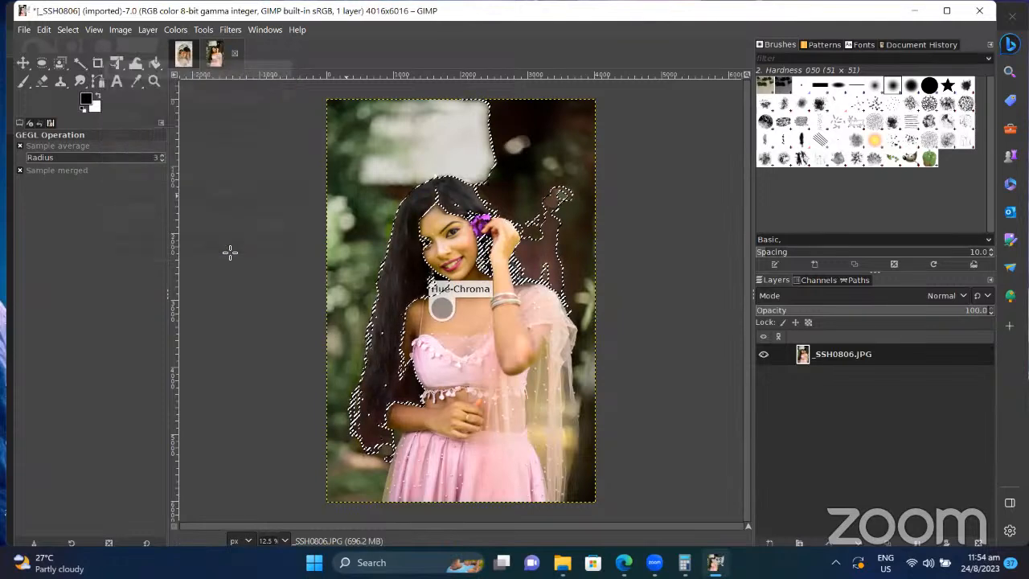
left_click(67, 30)
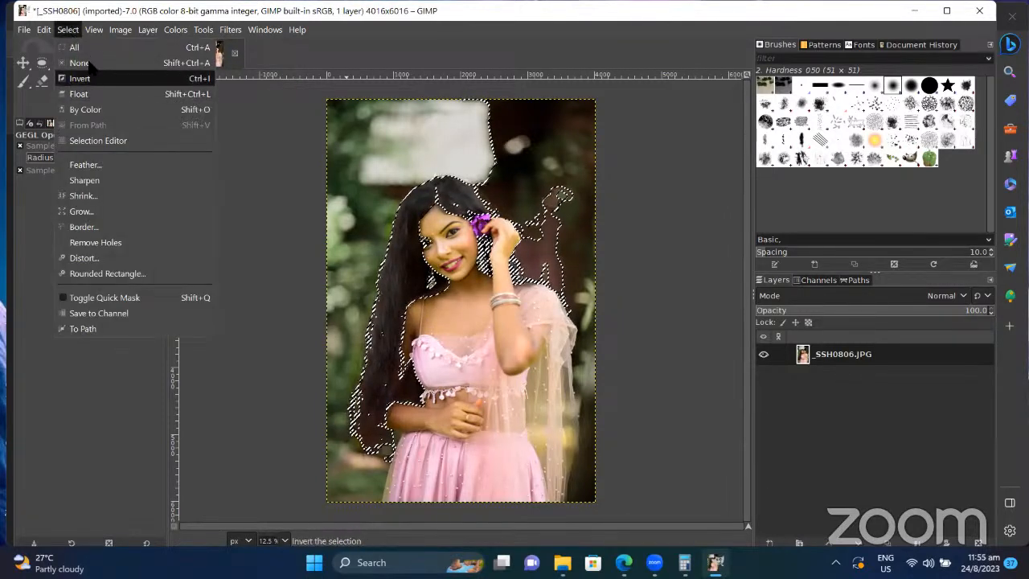
Step: Remove the hair selection with Select > None so nothing in the portrait is selected
left_click(80, 63)
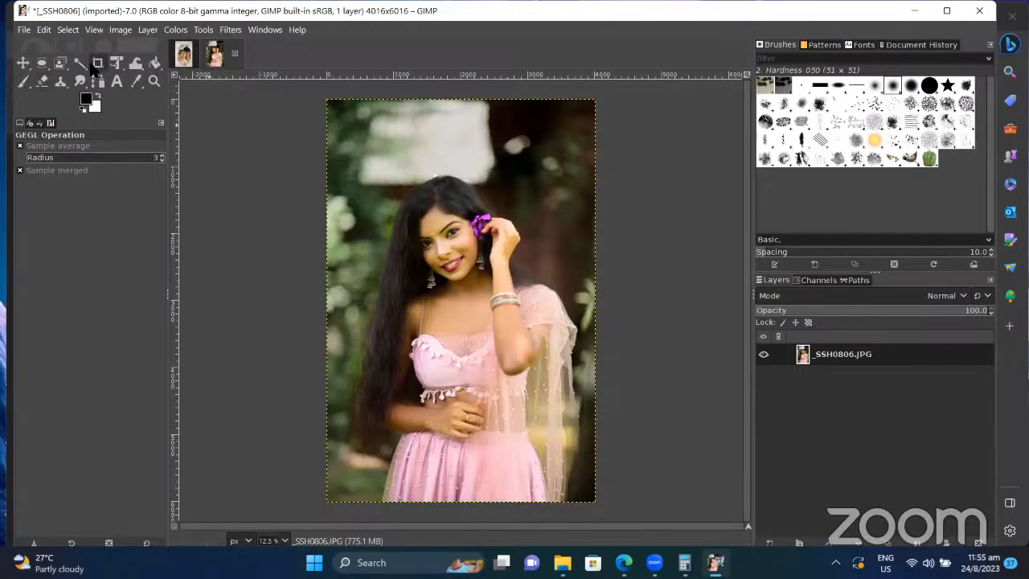
left_click(82, 66)
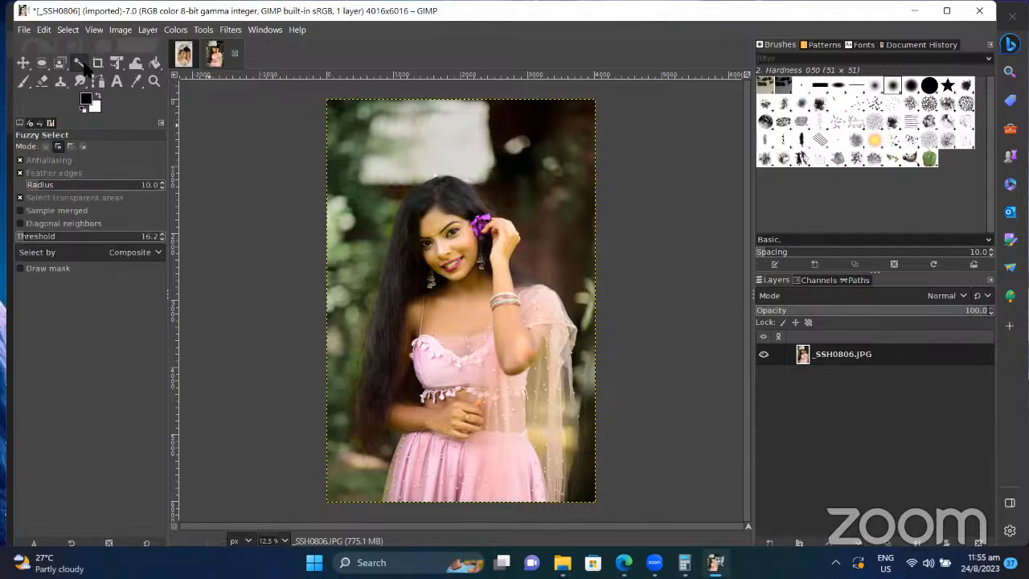
left_click(83, 66)
Step: Crop the portrait to 2096×2944 from the hair down to the hand, undoing a first trial crop
left_click(101, 64)
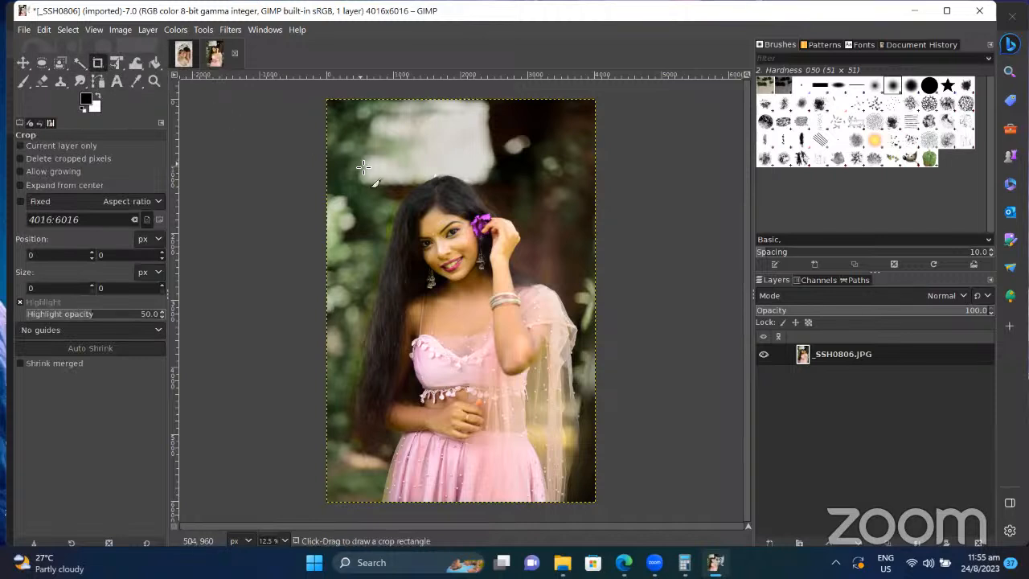
mouse_move(366, 166)
left_mouse_down()
mouse_move(479, 286)
mouse_move(570, 447)
left_mouse_up()
key("Return")
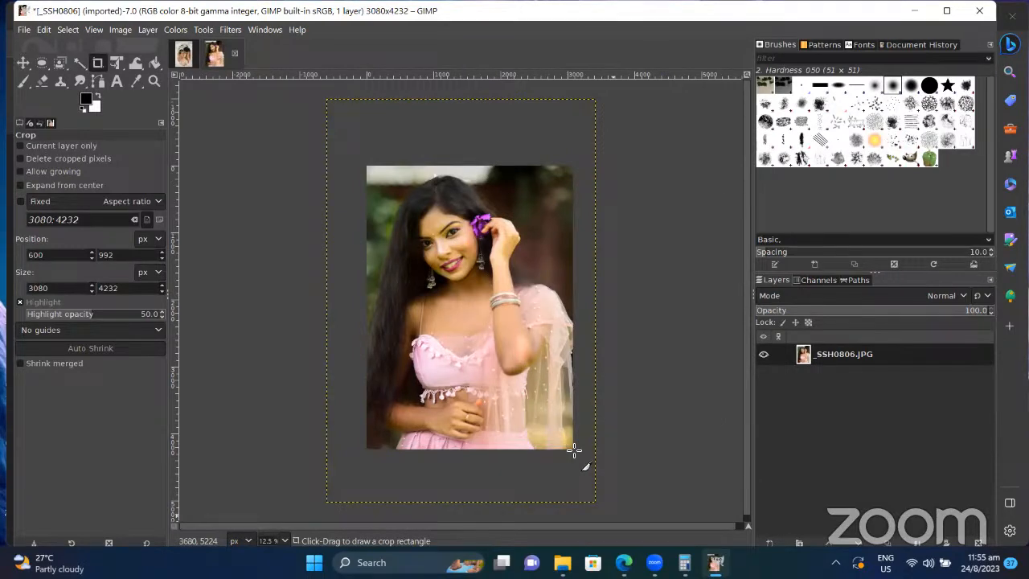
key("ctrl+z")
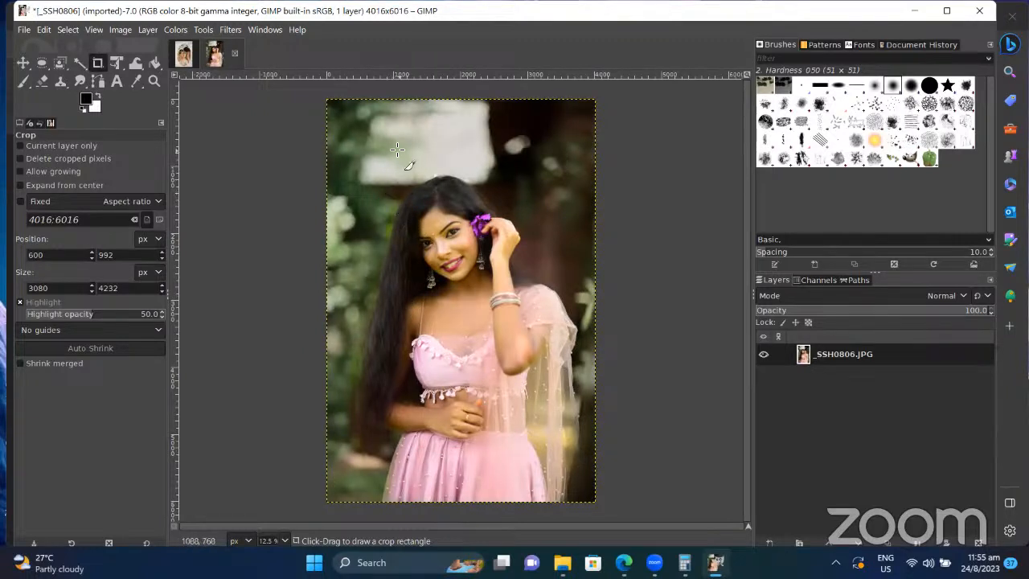
left_click_drag(396, 149, 537, 347)
key("Return")
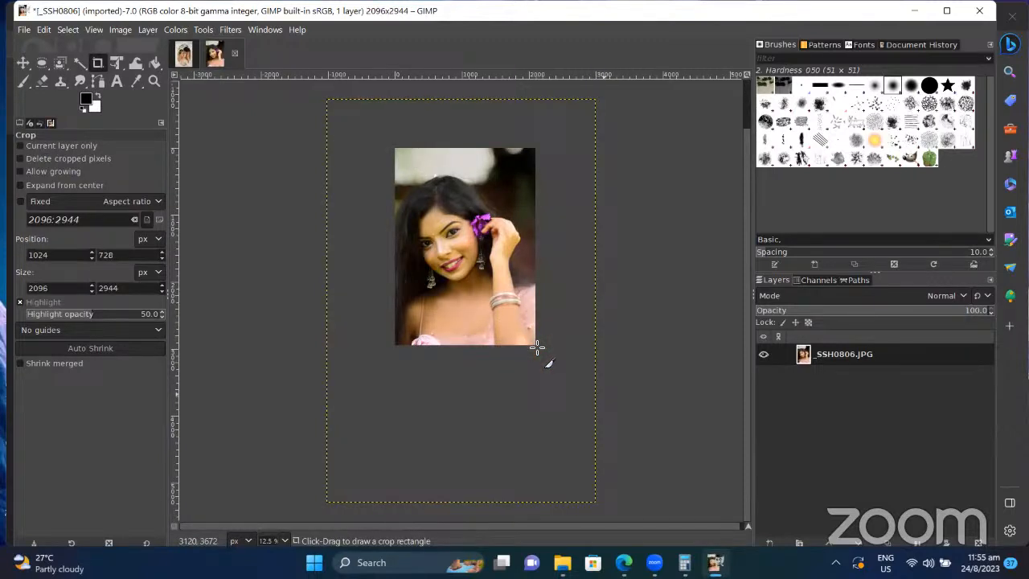
left_click(650, 313)
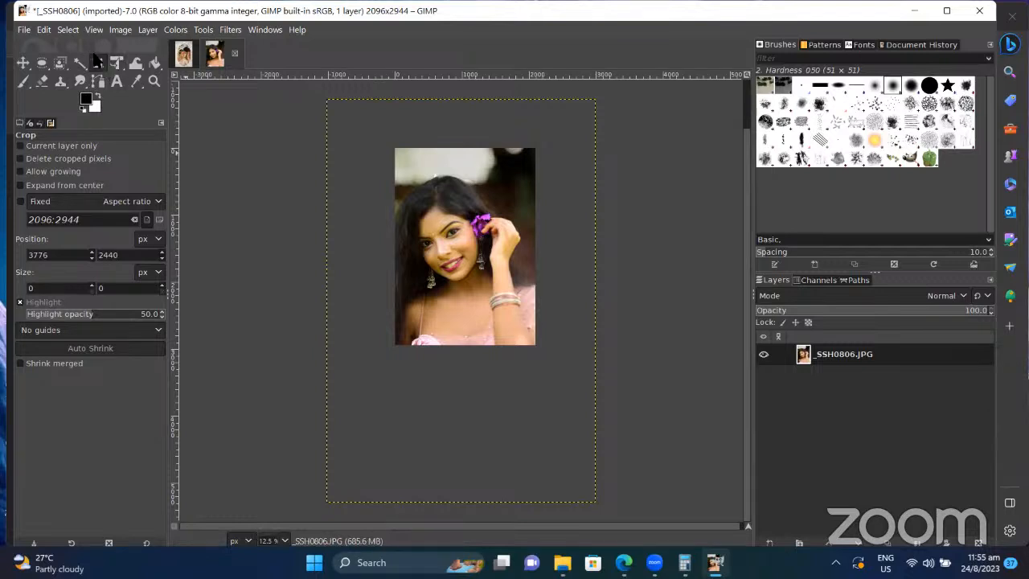
left_click(117, 64)
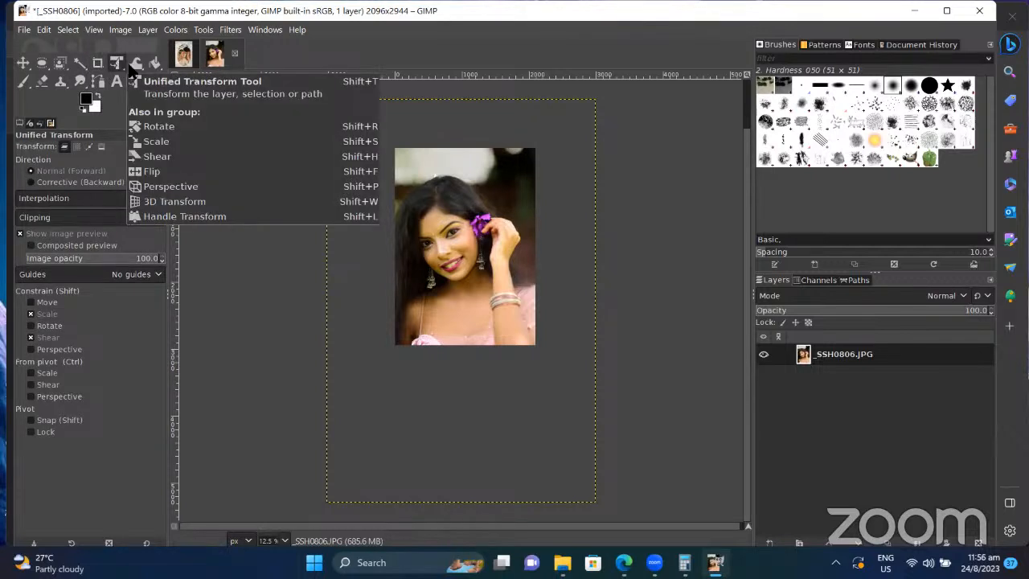
Step: Shift the photo layer with Unified Transform and try a top-left perspective pull, then undo it
left_click(383, 142)
left_click_drag(383, 142, 419, 158)
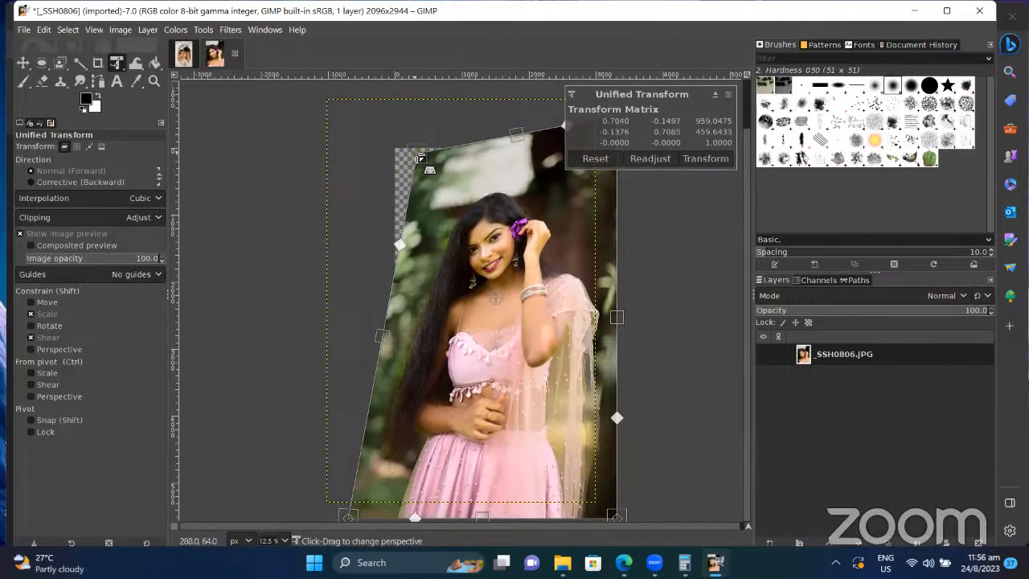
left_click_drag(419, 157, 344, 130)
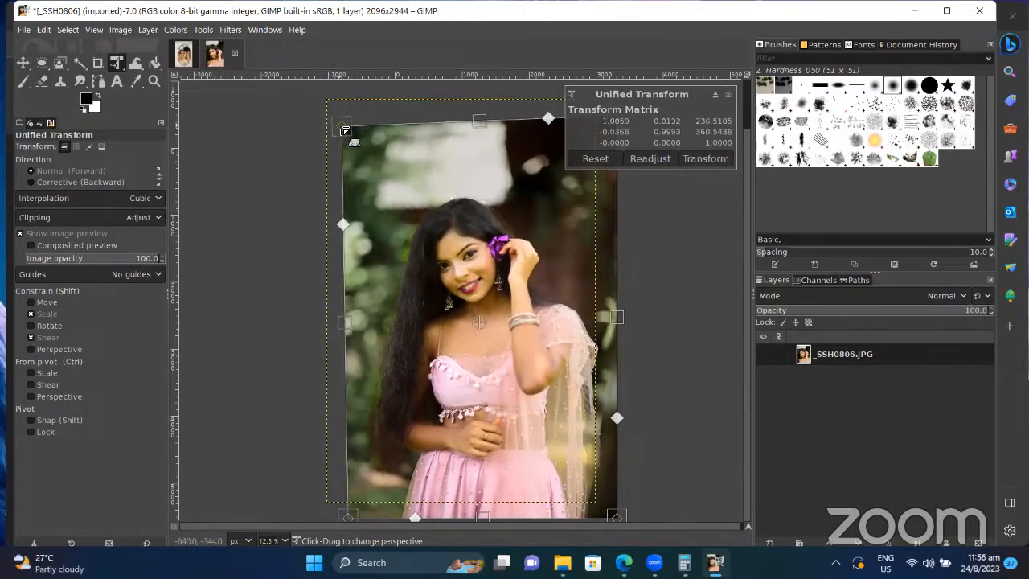
key("ctrl+z")
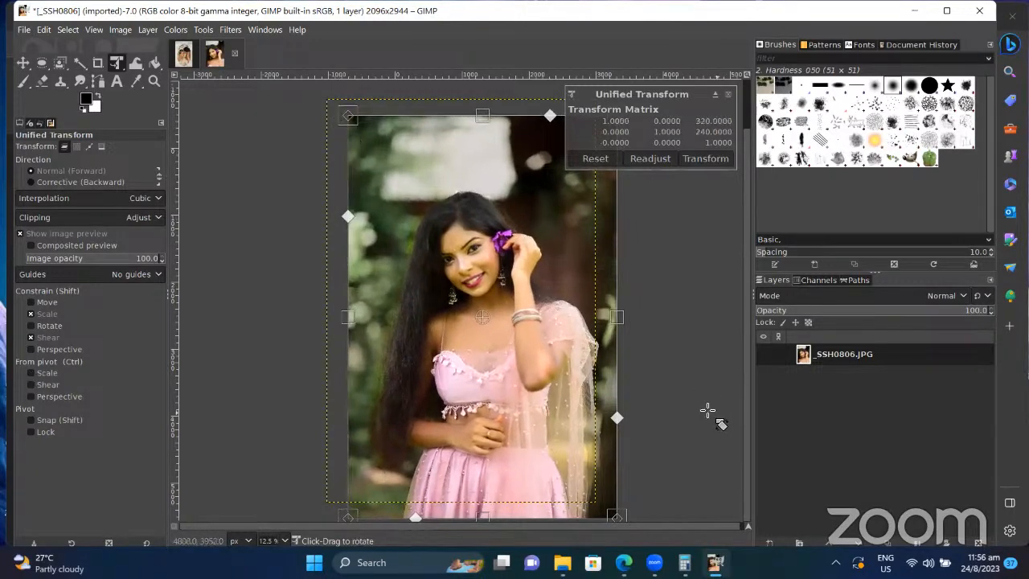
Step: Search Google Images for 'book', replacing the previous query
left_click(624, 562)
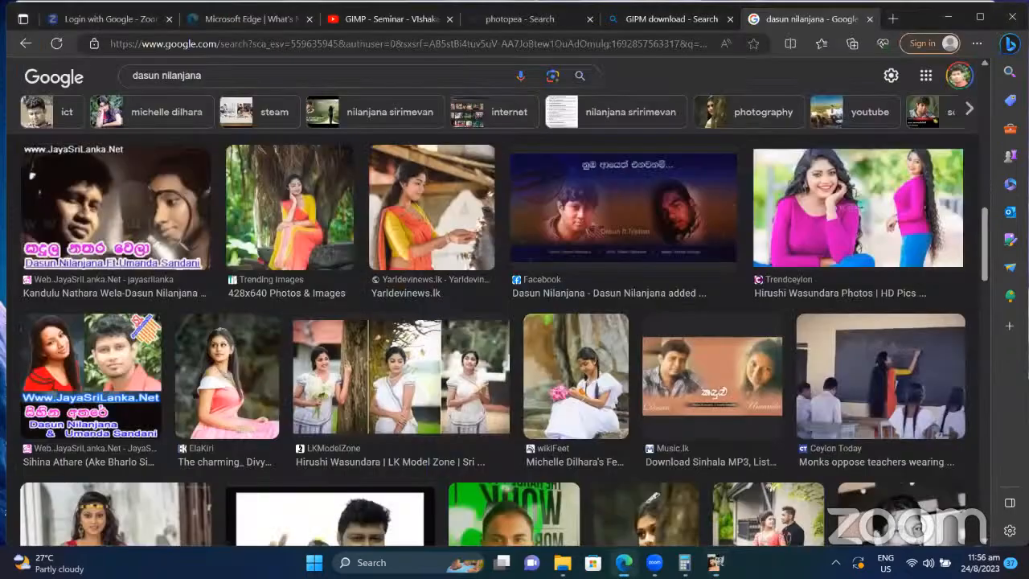
left_click(227, 76)
key("ctrl+a")
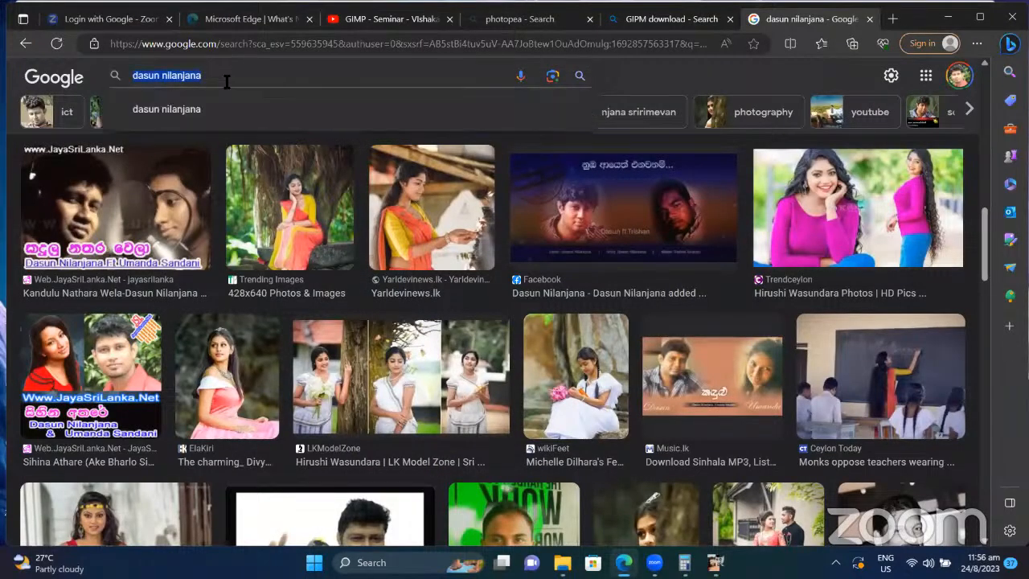
type("book")
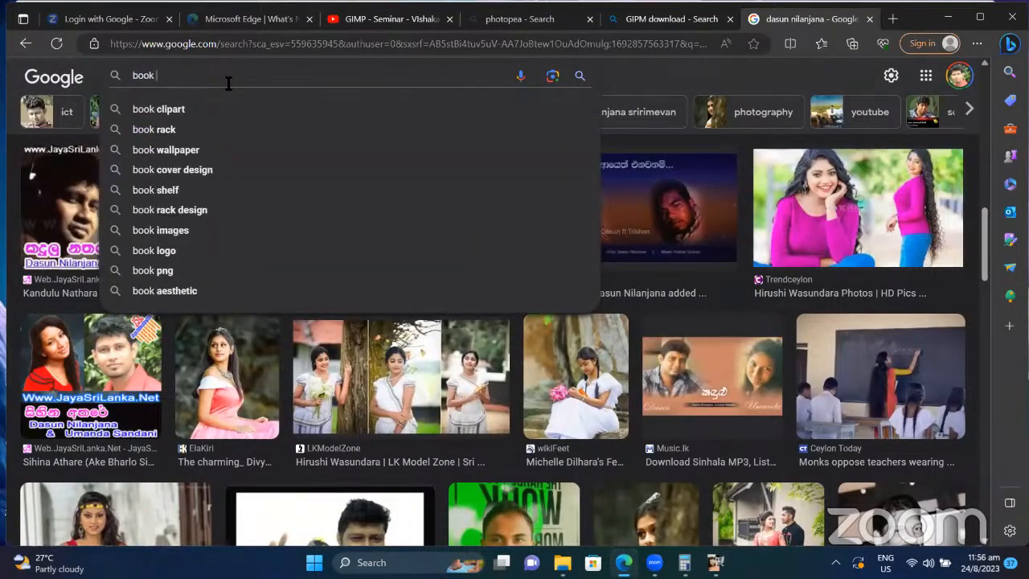
key("Return")
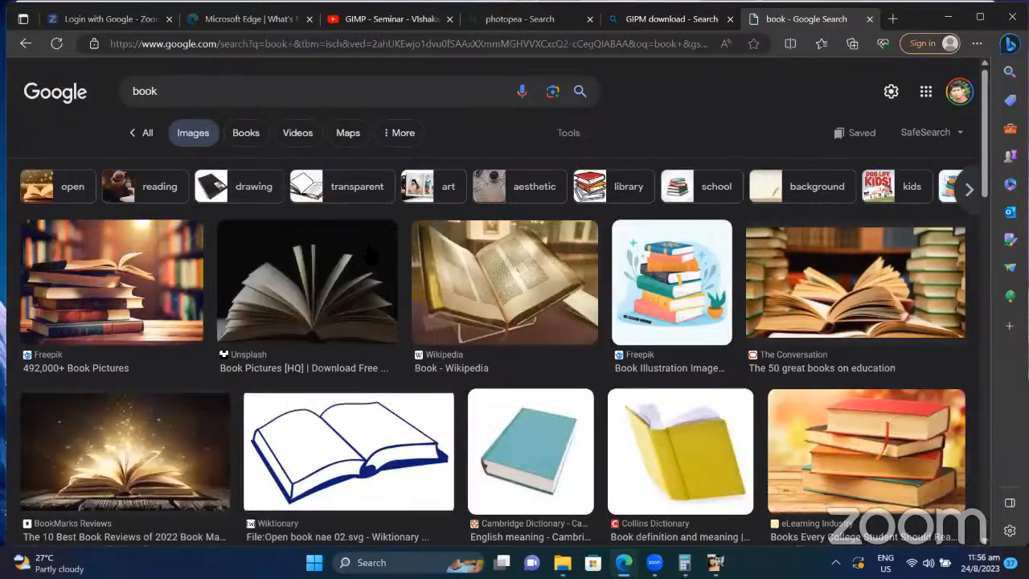
left_click(511, 417)
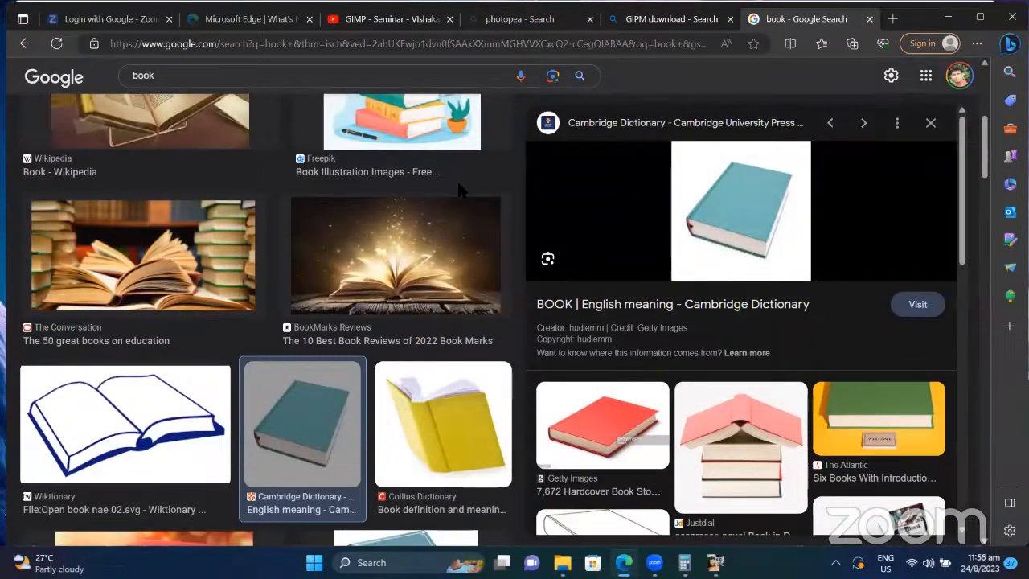
scroll(456, 180, "up", 3)
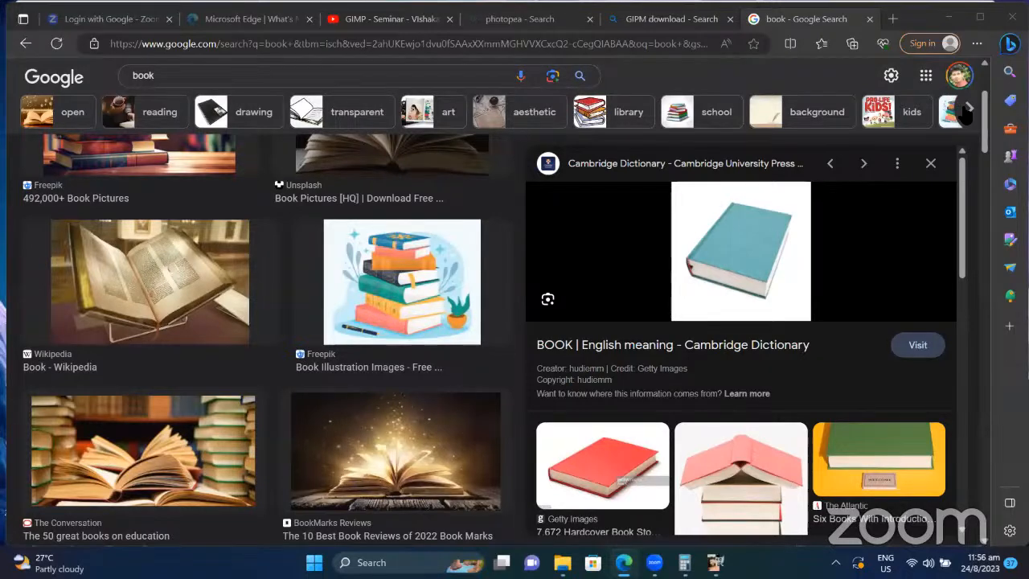
left_click(421, 71)
key("Return")
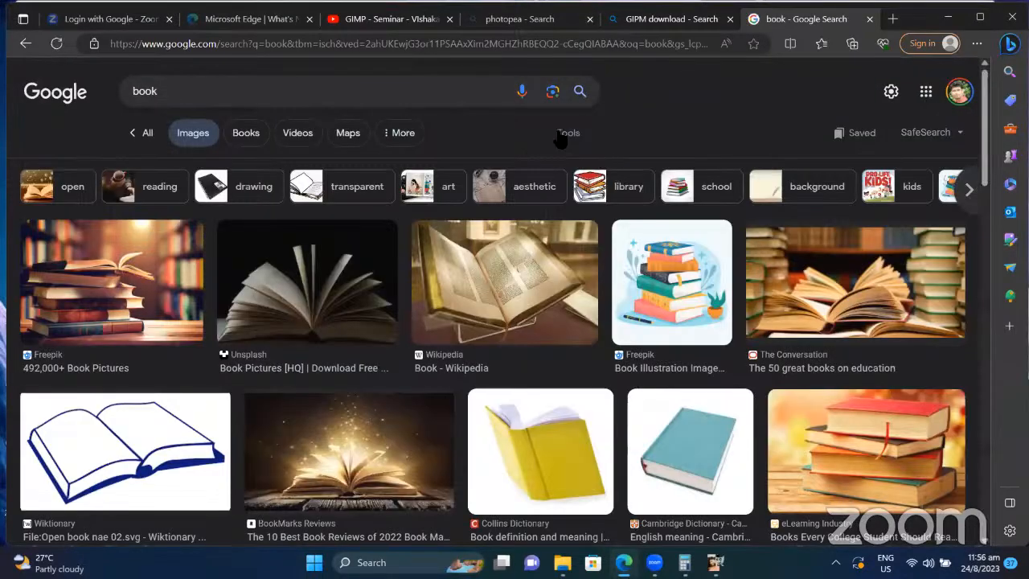
Step: Limit the results to large images and scroll down to The Blue Book mockup
left_click(568, 134)
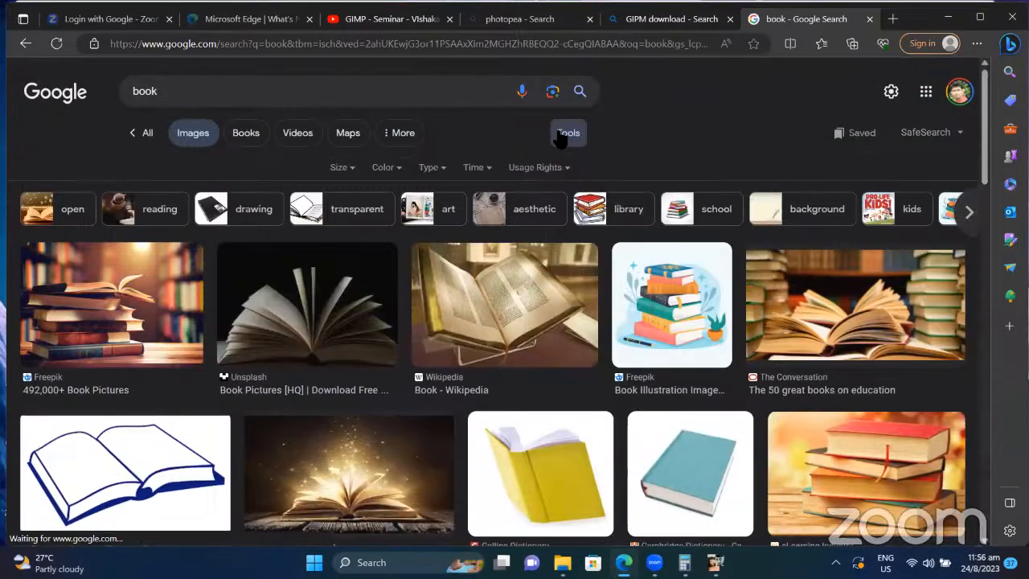
left_click(341, 169)
left_click(353, 217)
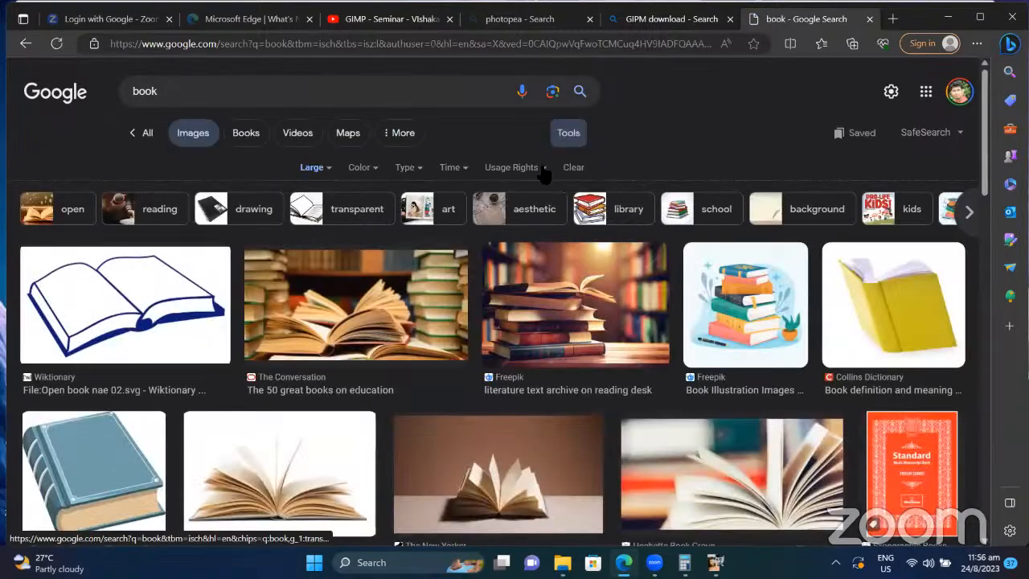
scroll(544, 173, "down", 9)
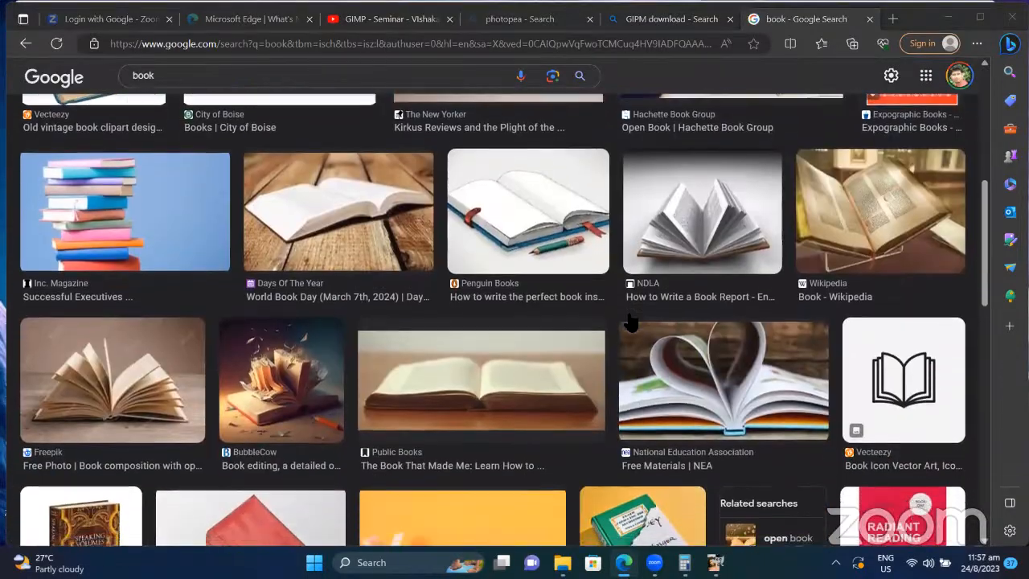
scroll(631, 321, "down", 3)
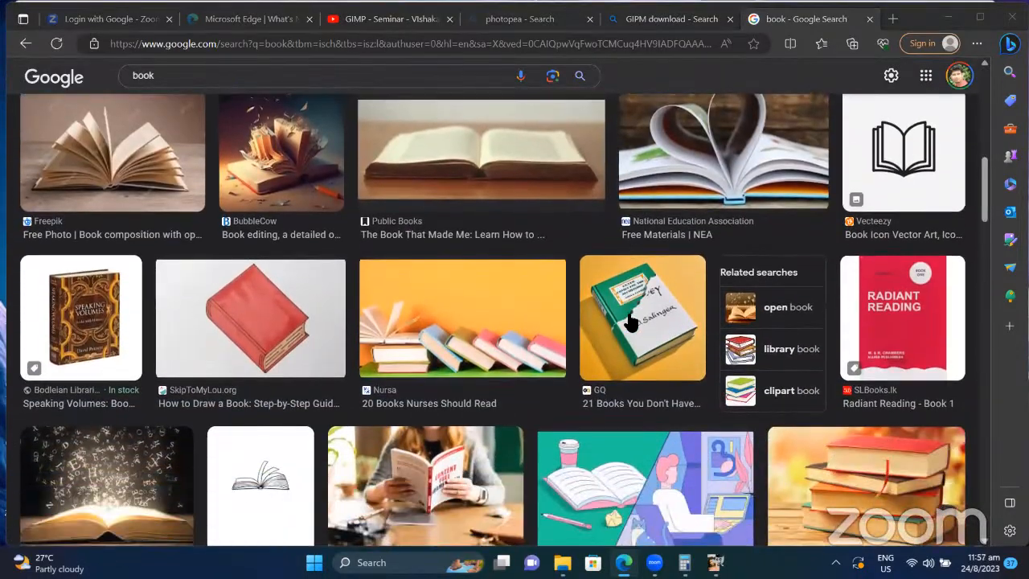
scroll(631, 322, "down", 7)
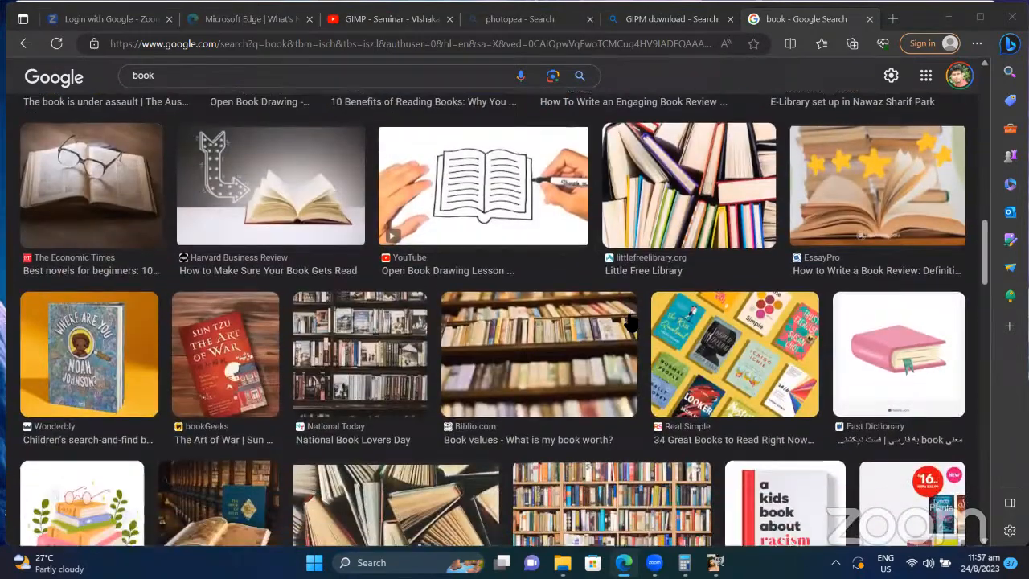
scroll(631, 321, "down", 4)
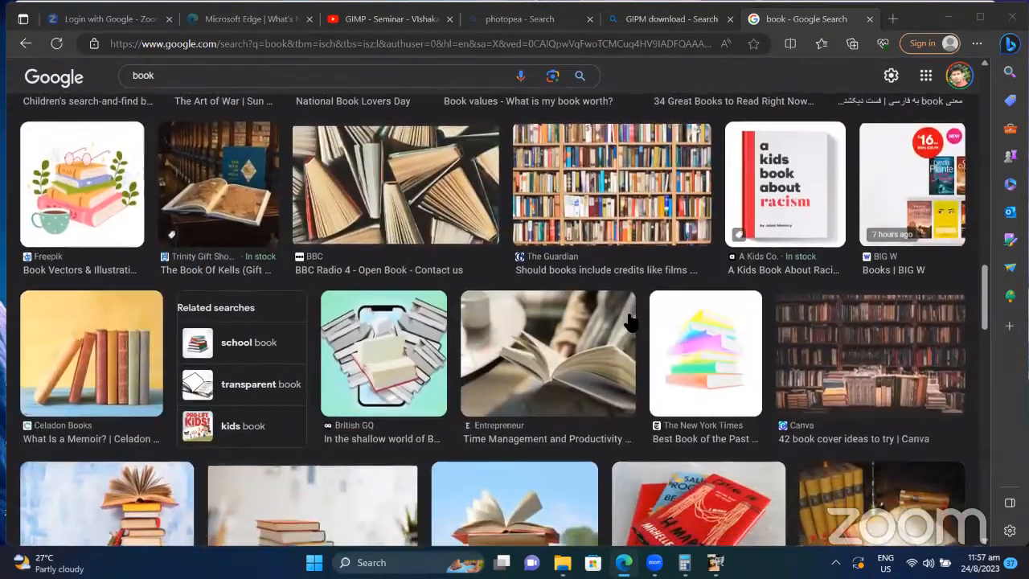
scroll(632, 322, "down", 5)
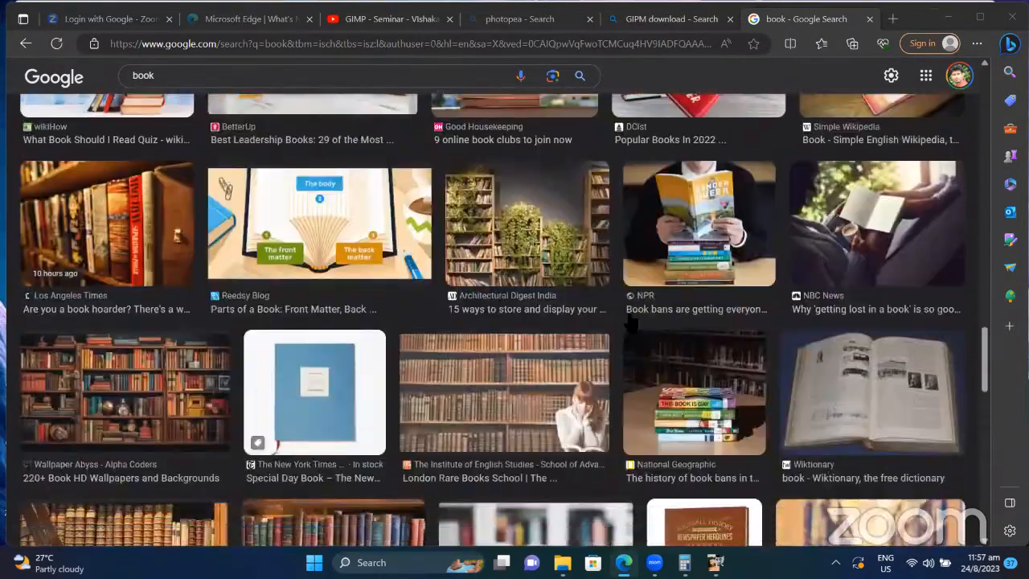
scroll(632, 322, "up", 1)
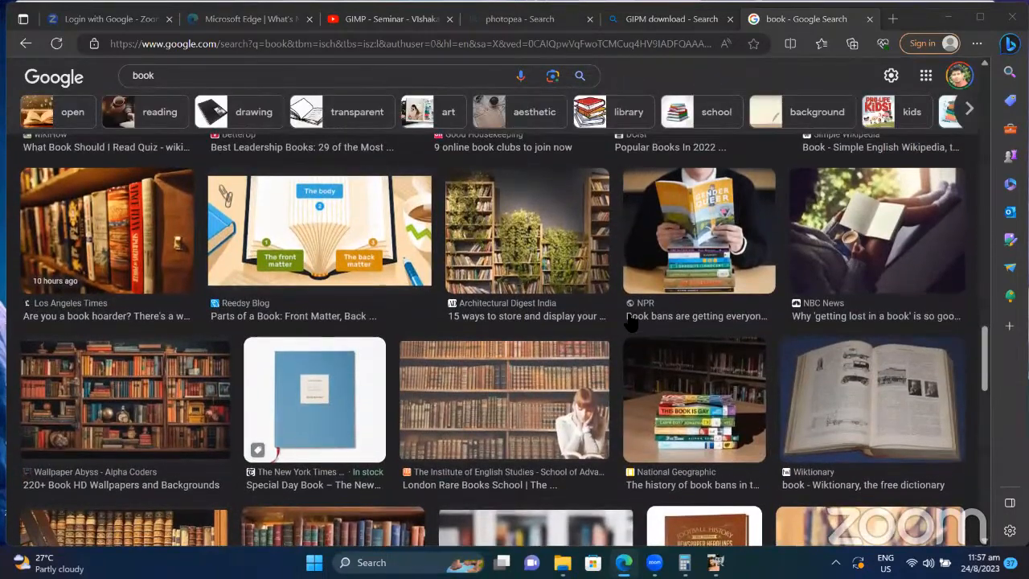
scroll(631, 322, "down", 3)
scroll(631, 322, "down", 3)
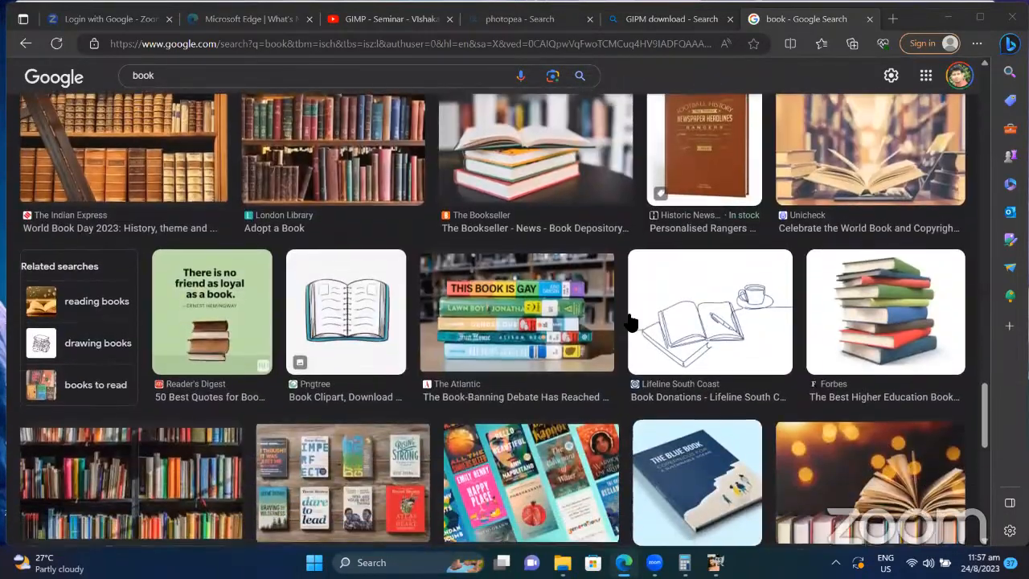
Step: Copy The Blue Book mockup image from its preview and return to GIMP
left_click(724, 434)
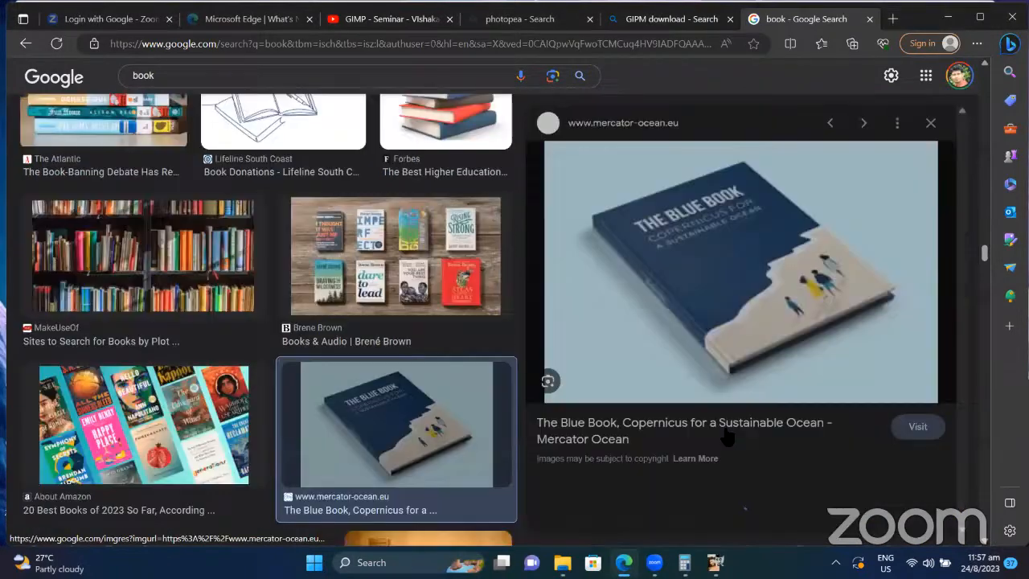
right_click(752, 249)
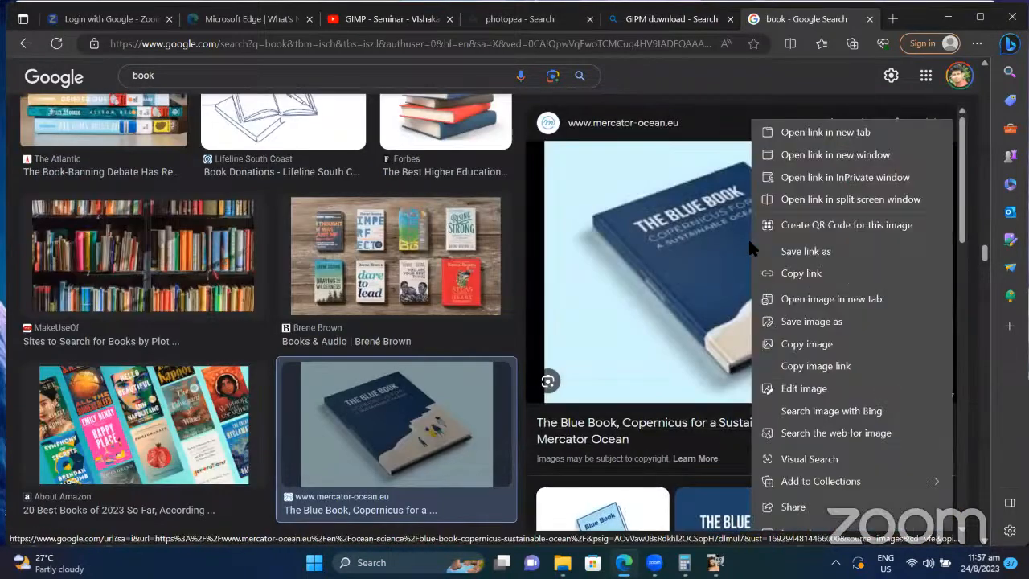
left_click(699, 276)
right_click(699, 278)
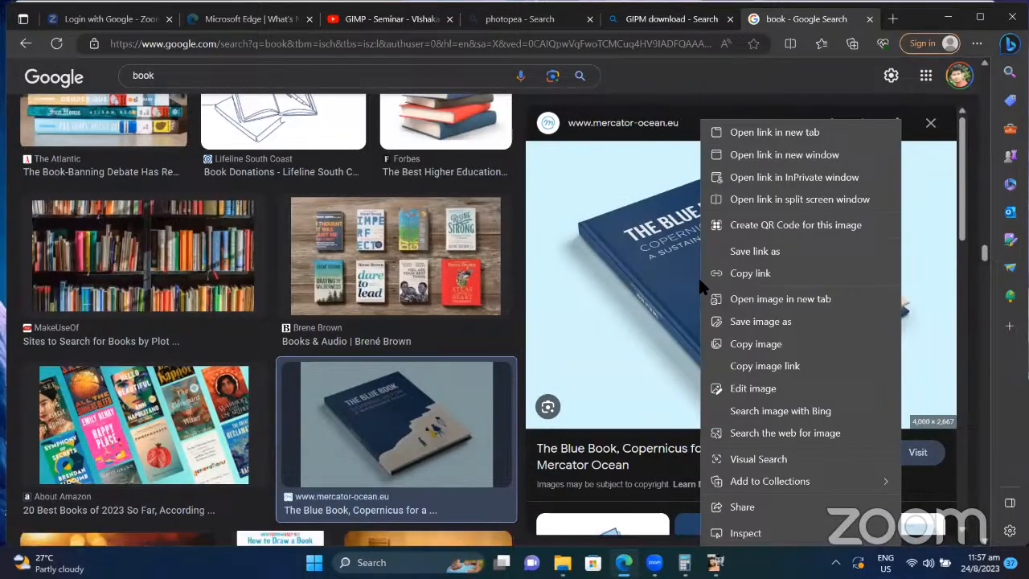
left_click(744, 345)
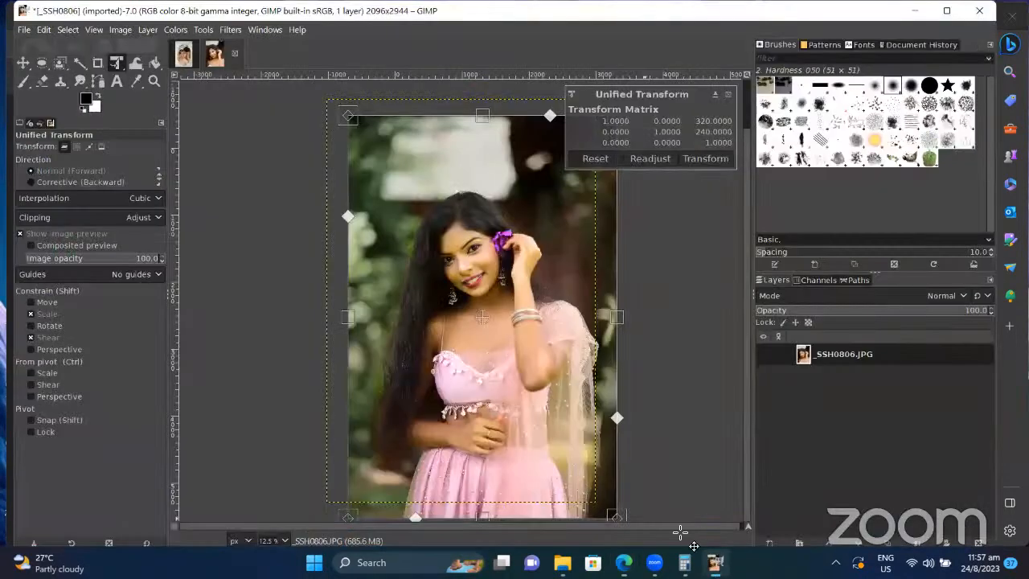
left_click(715, 561)
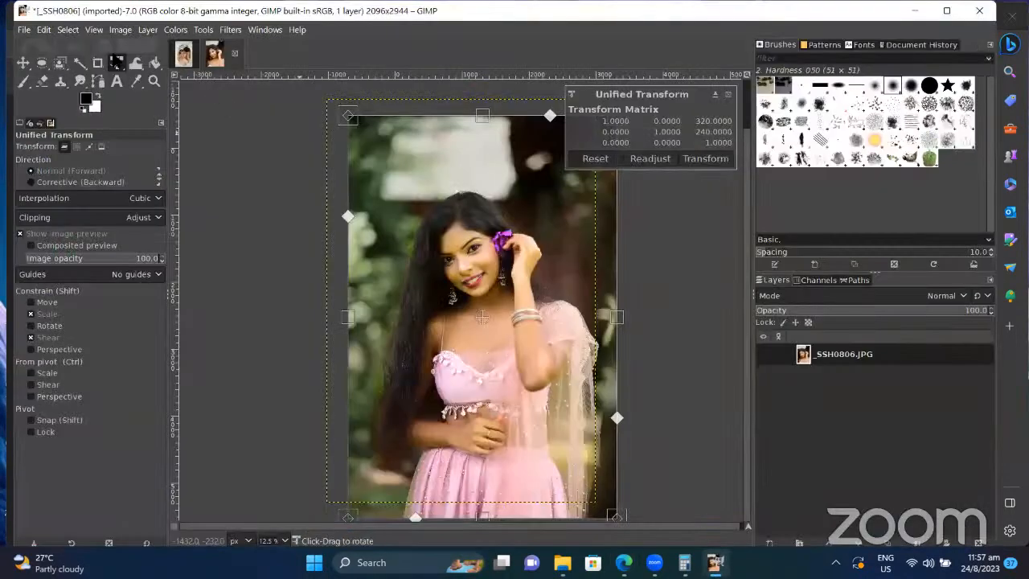
Step: Create a new 2096×2944 image with File > New
left_click(24, 29)
left_click(36, 50)
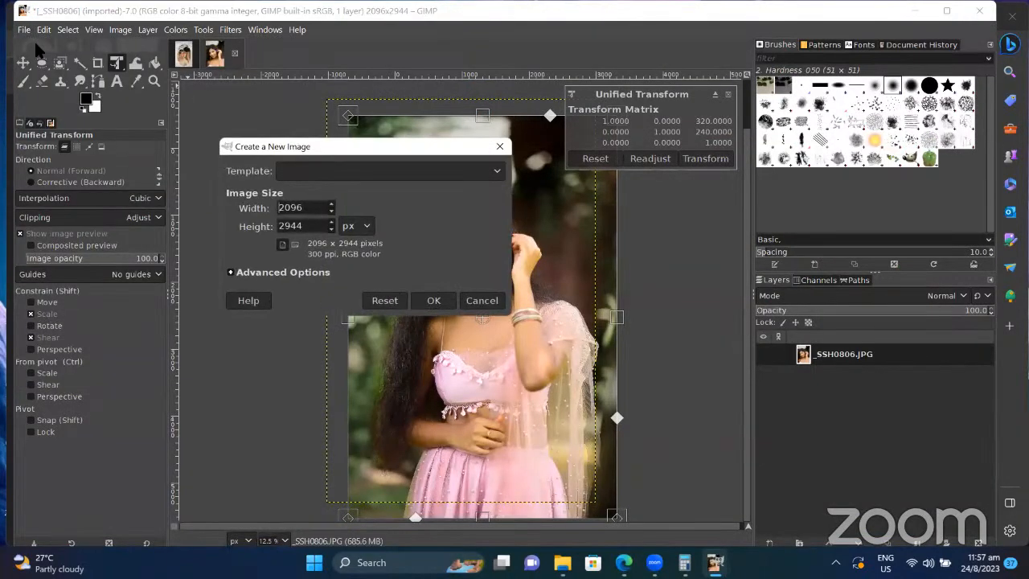
left_click(433, 301)
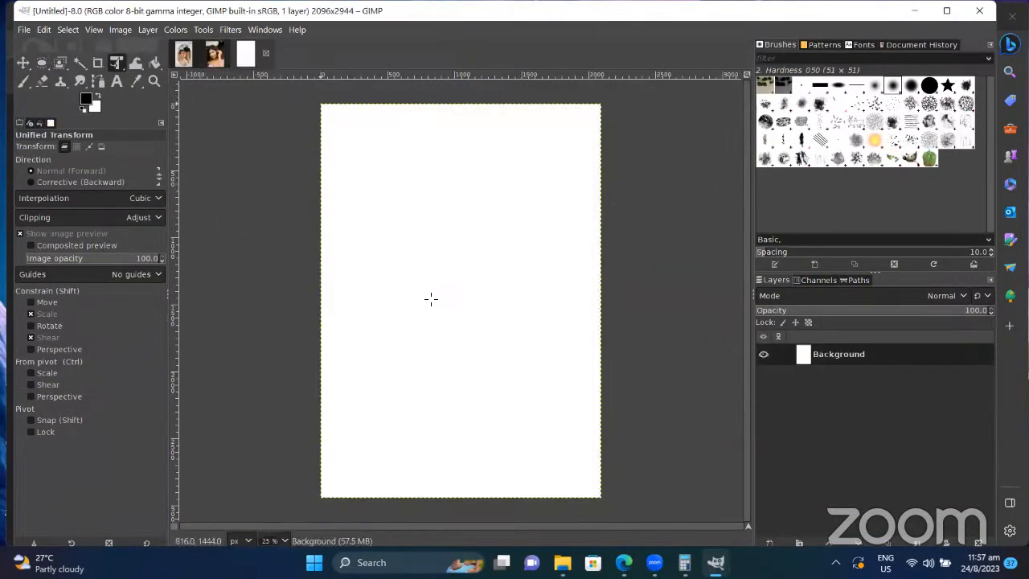
Step: Paste the Blue Book mockup into the new image, then undo the paste
key("ctrl+v")
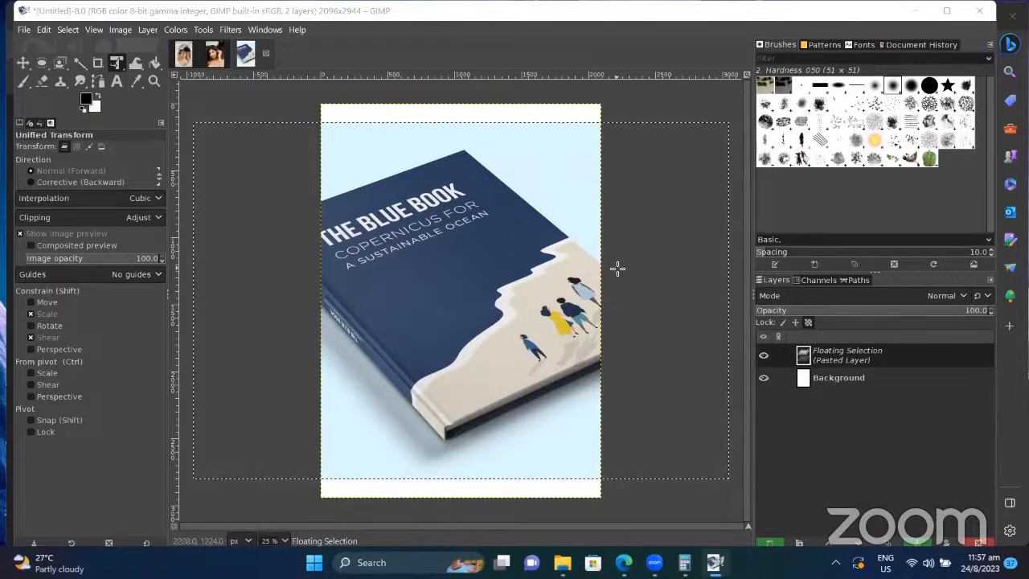
right_click(650, 113)
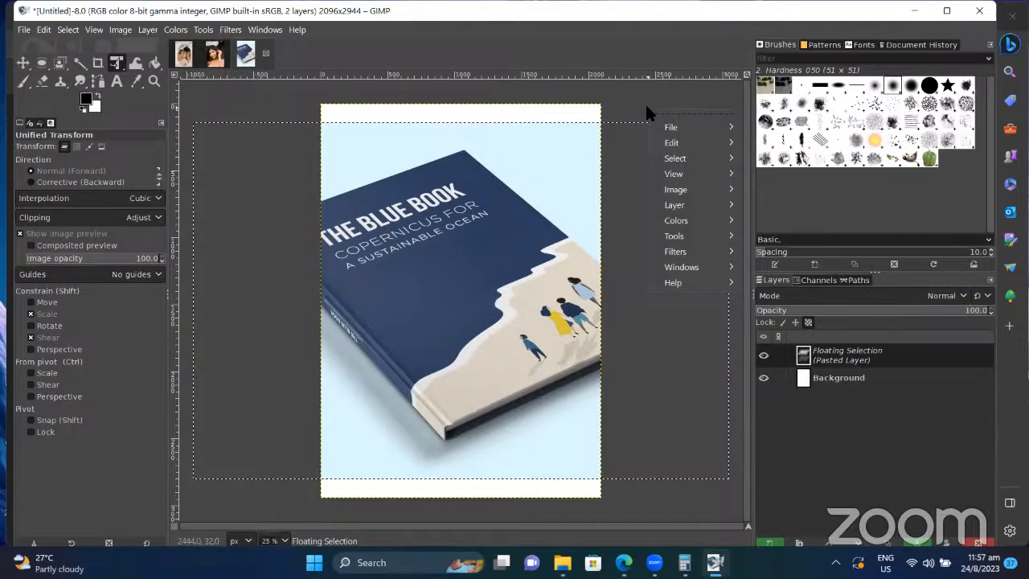
left_click(623, 101)
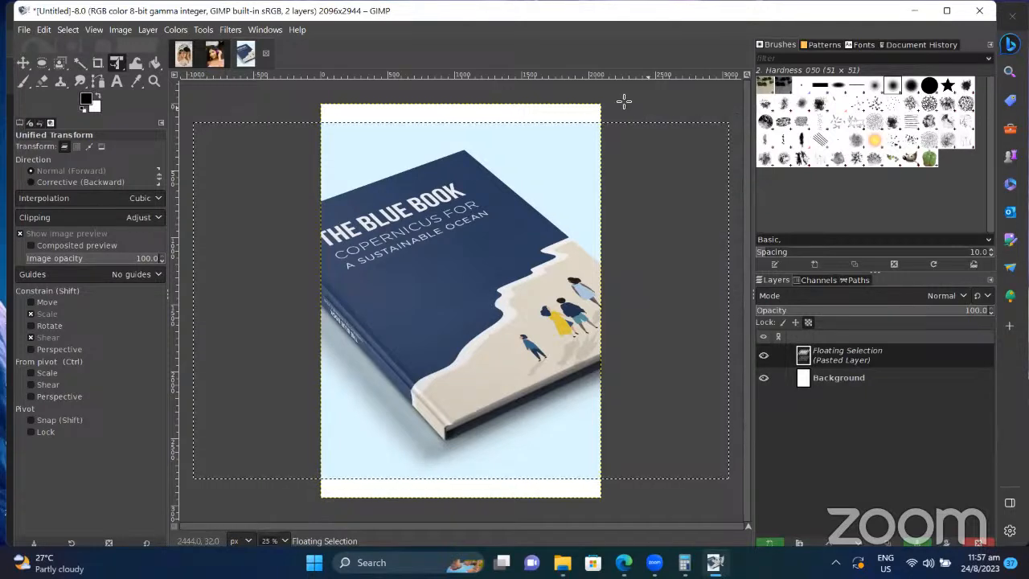
key("ctrl+z")
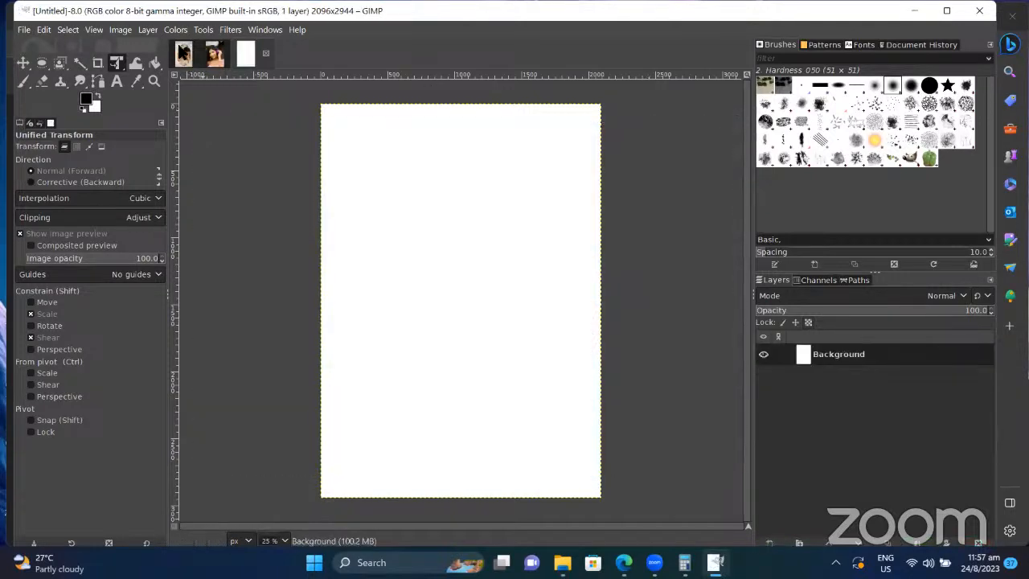
Step: Set the Canvas Size width to 4000 and height to 2400 and resize
left_click(123, 26)
left_click(164, 141)
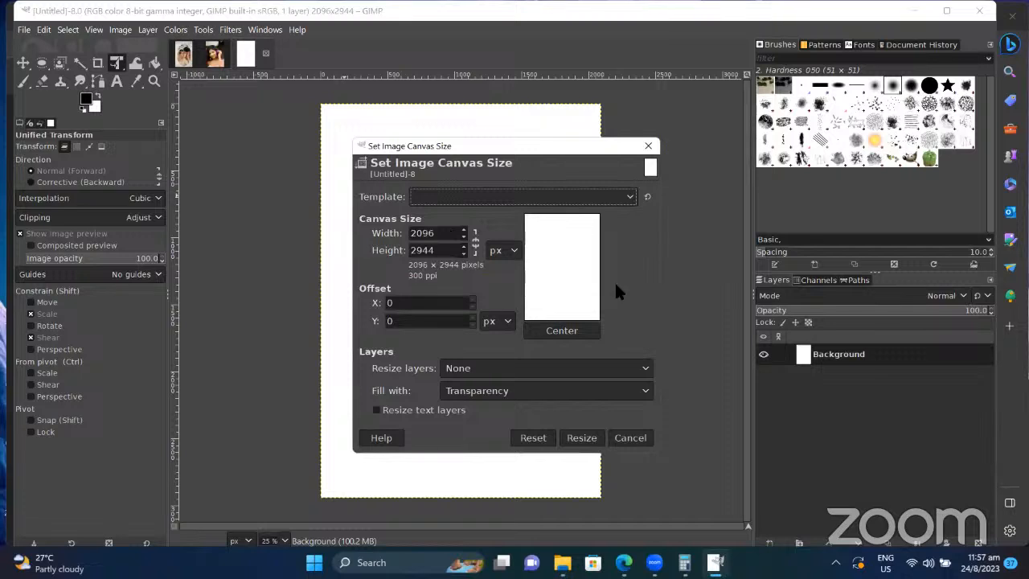
double_click(440, 238)
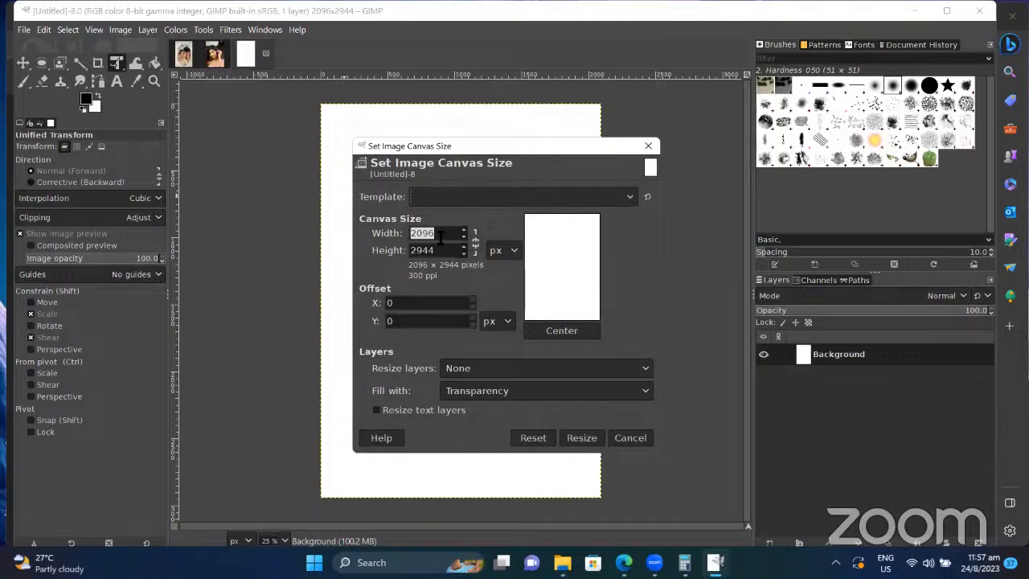
type("4000")
double_click(448, 250)
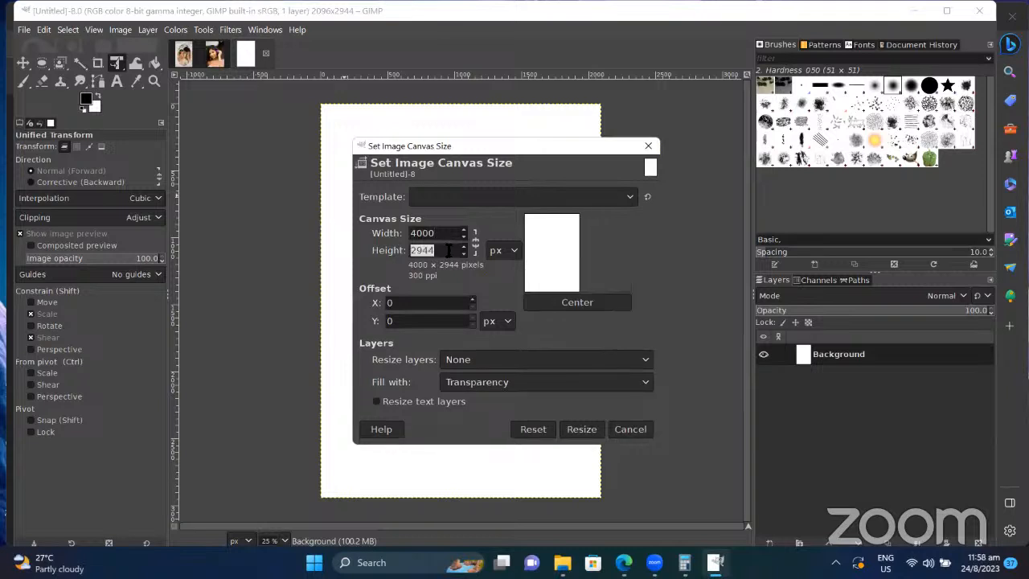
type("2")
left_click(587, 430)
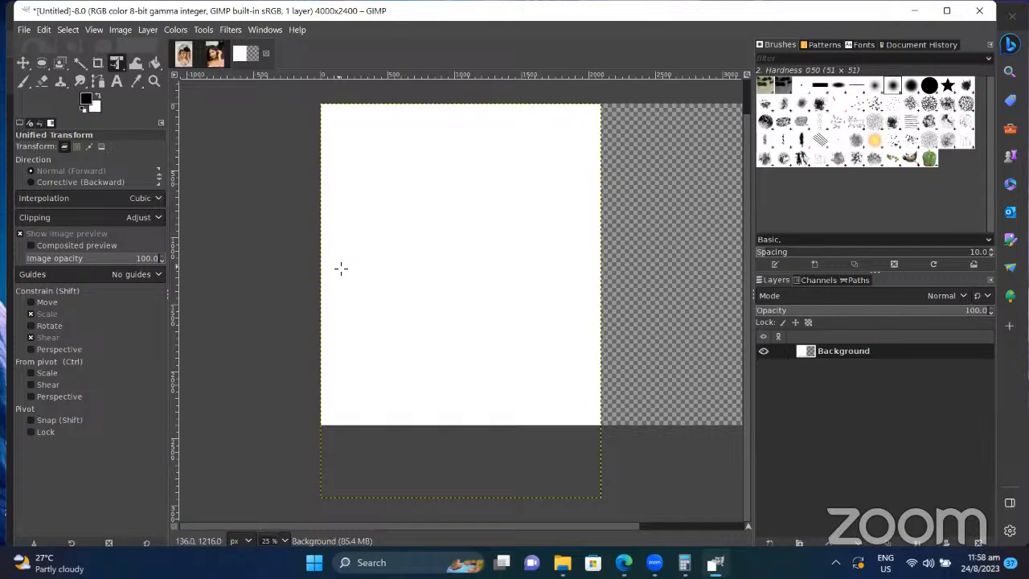
Step: Paste the book mockup into the enlarged canvas and try transforming it
key("ctrl+v")
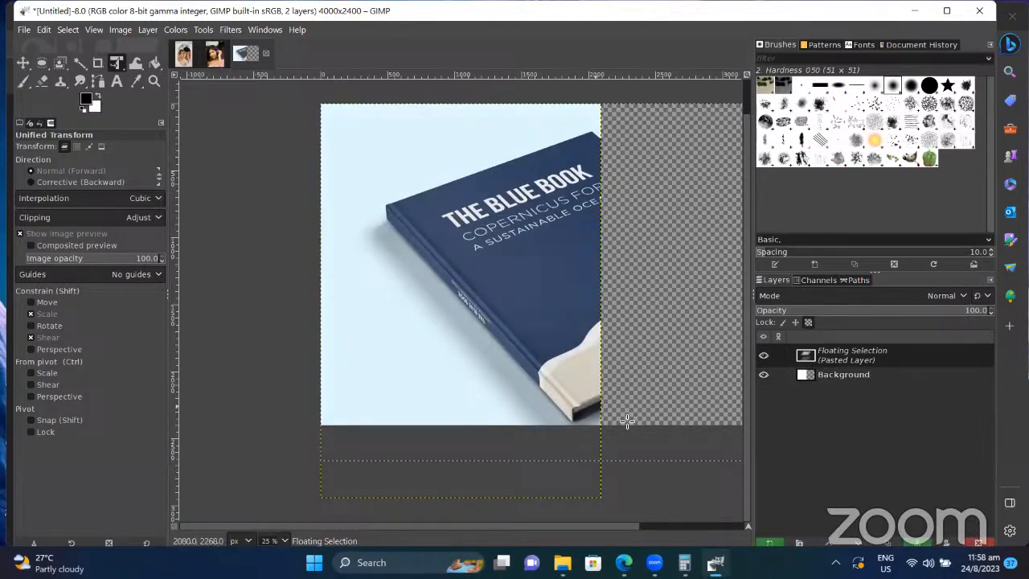
left_click_drag(630, 523, 689, 524)
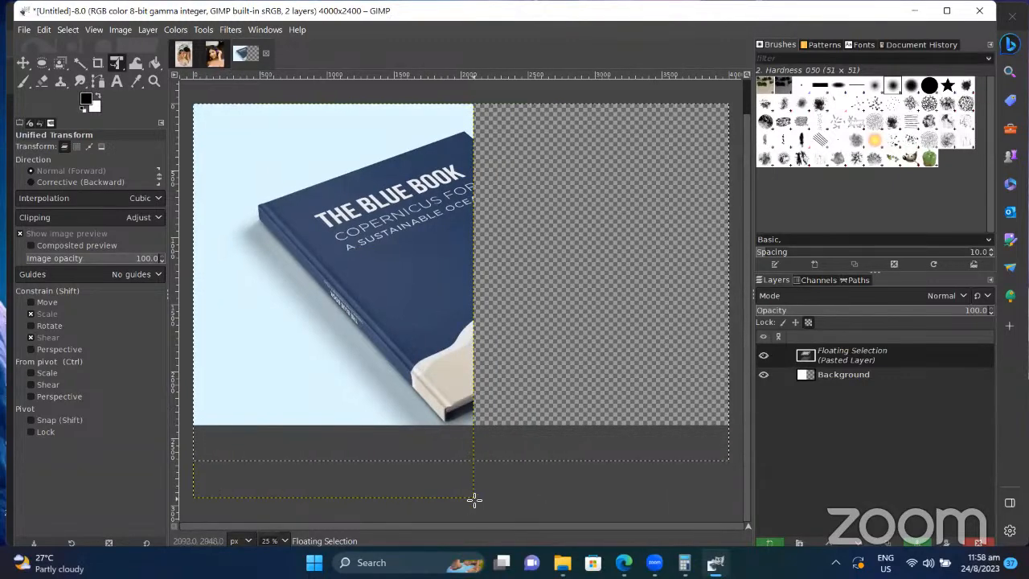
mouse_move(474, 498)
left_mouse_down()
mouse_move(584, 466)
mouse_move(450, 509)
mouse_move(516, 495)
mouse_move(464, 496)
mouse_move(476, 502)
left_mouse_up()
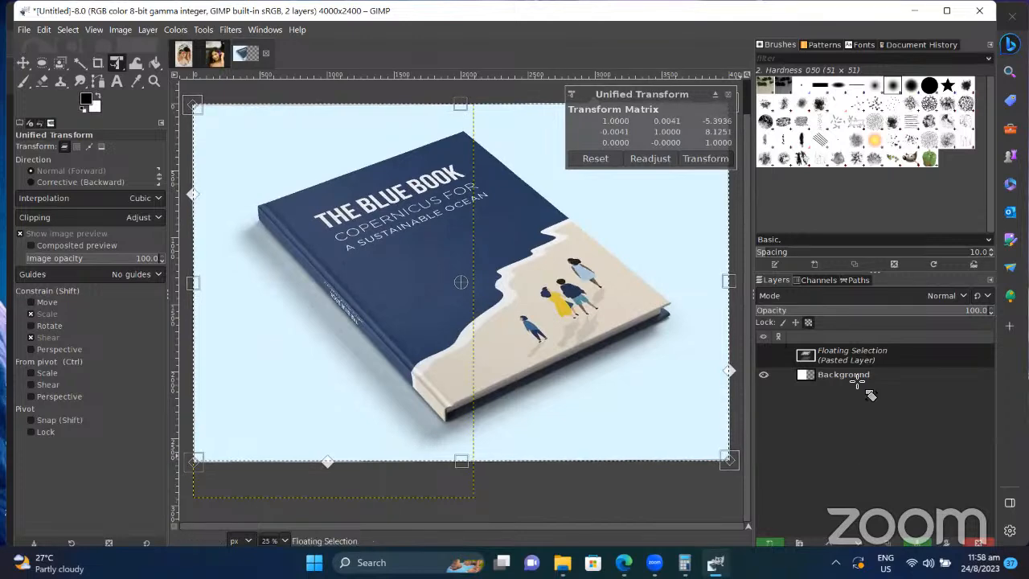
Step: In the _SSH0806 portrait, undo the last edit and cut the whole image to the clipboard
left_click(218, 56)
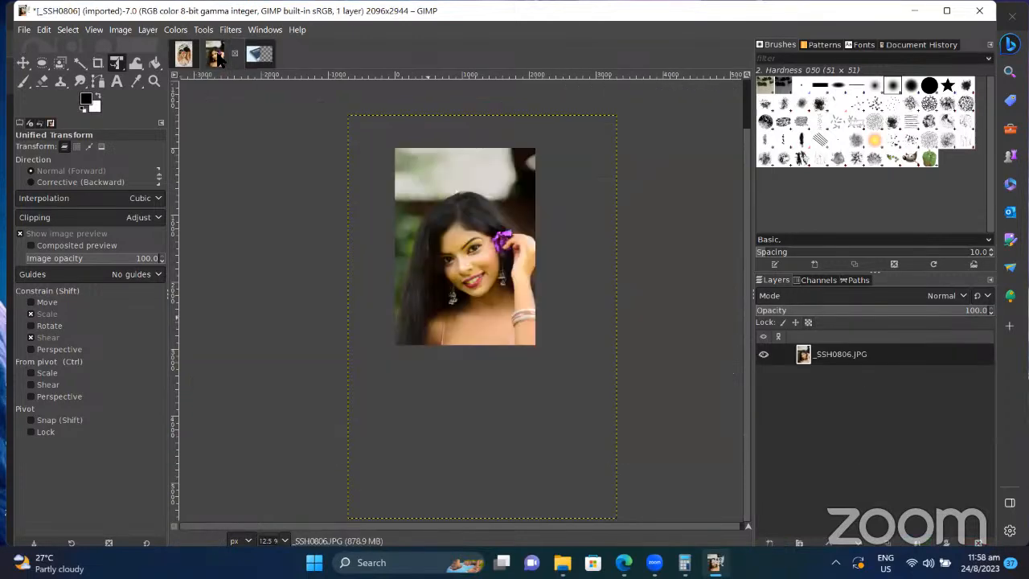
left_click(185, 58)
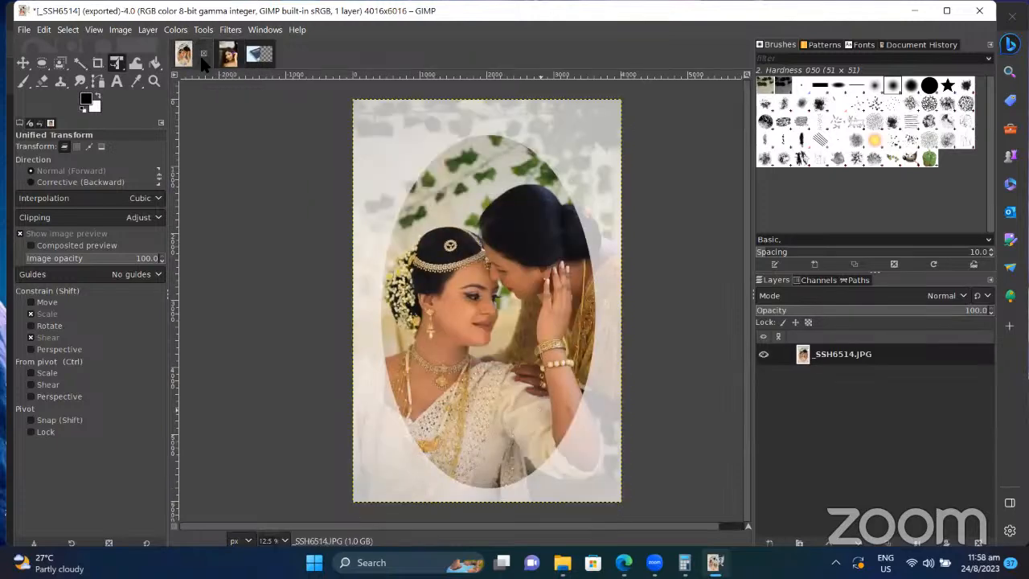
left_click(216, 58)
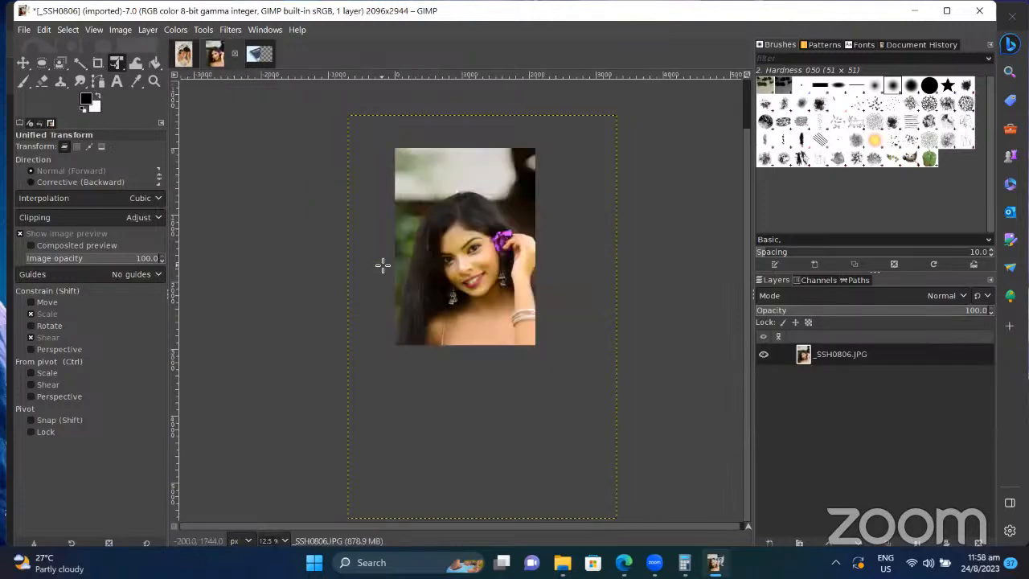
key("ctrl+z")
key("ctrl+z")
key("ctrl+z")
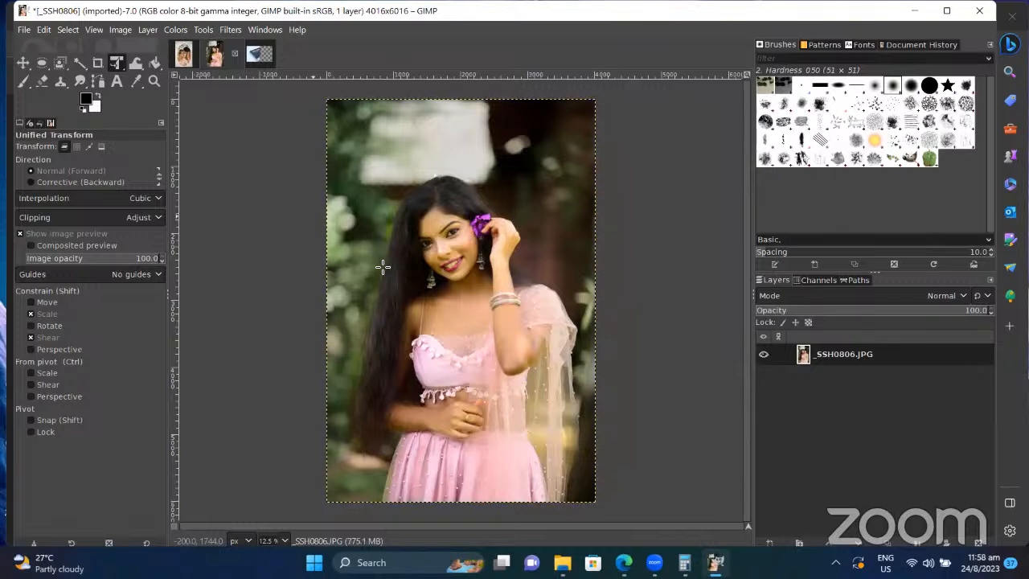
key("ctrl+x")
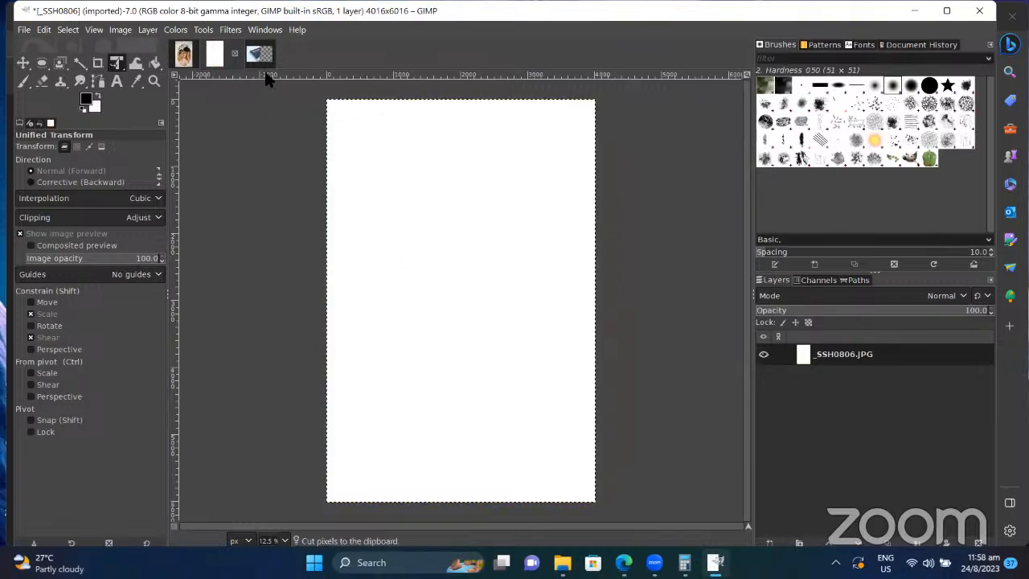
Step: Undo the untitled image back to its blank white 2096×2944 background
left_click(260, 53)
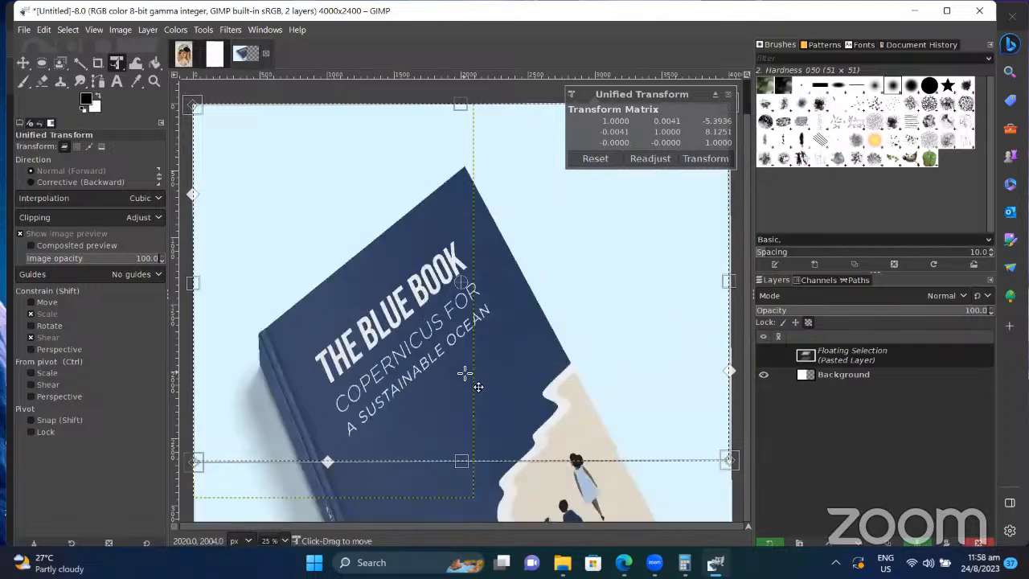
key("ctrl+z")
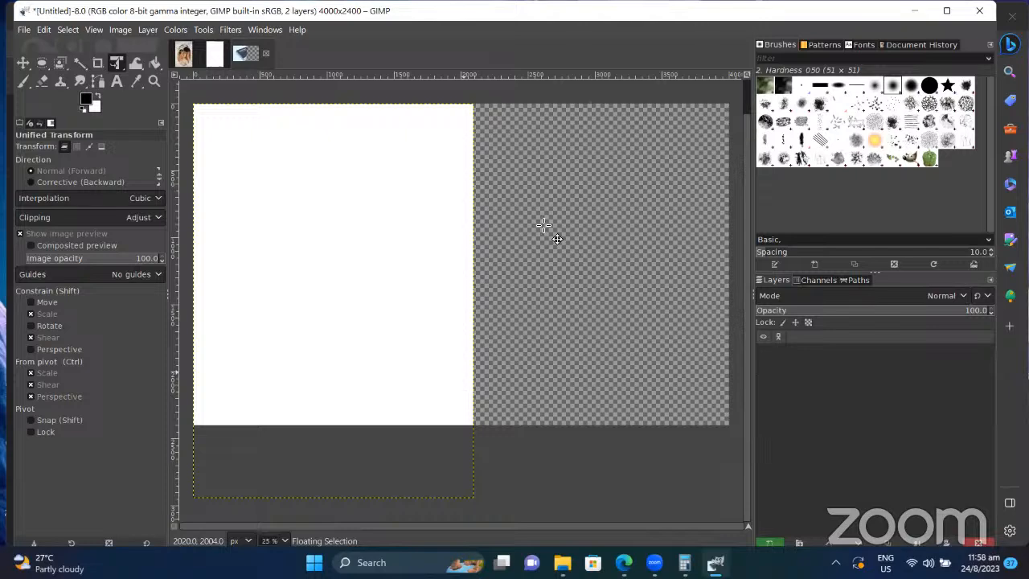
key("ctrl+v")
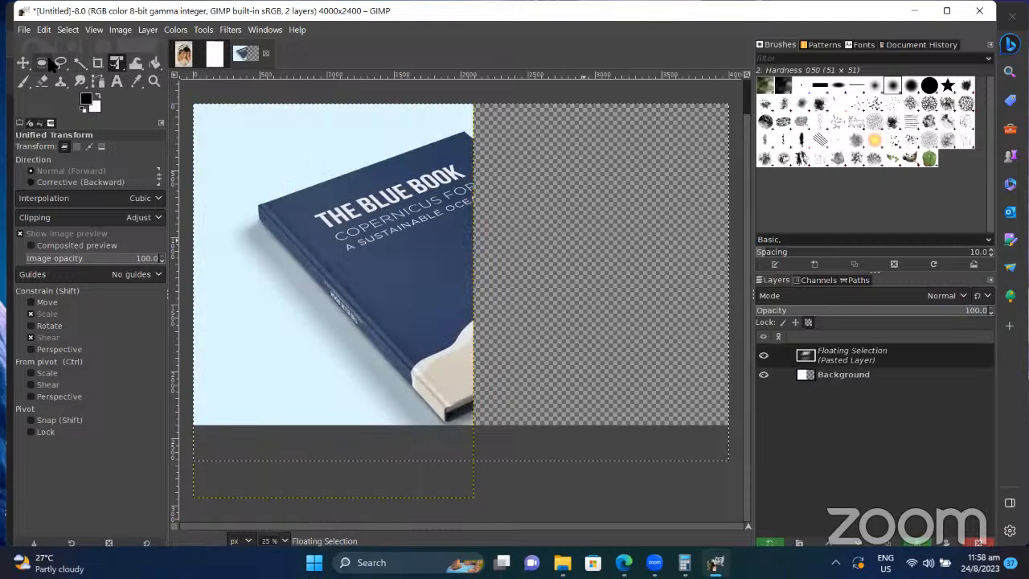
left_click(23, 63)
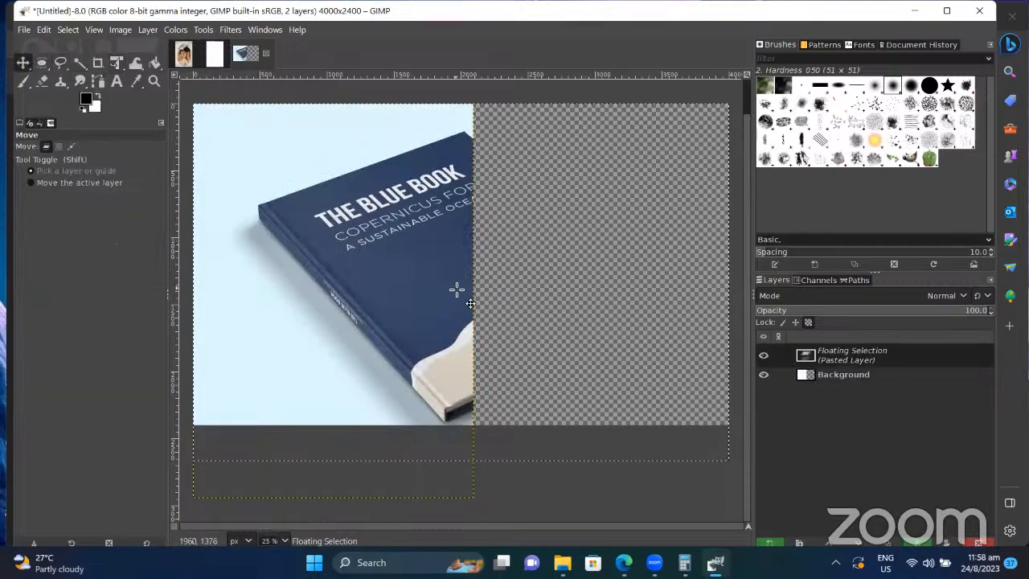
key("ctrl+z")
key("ctrl+z")
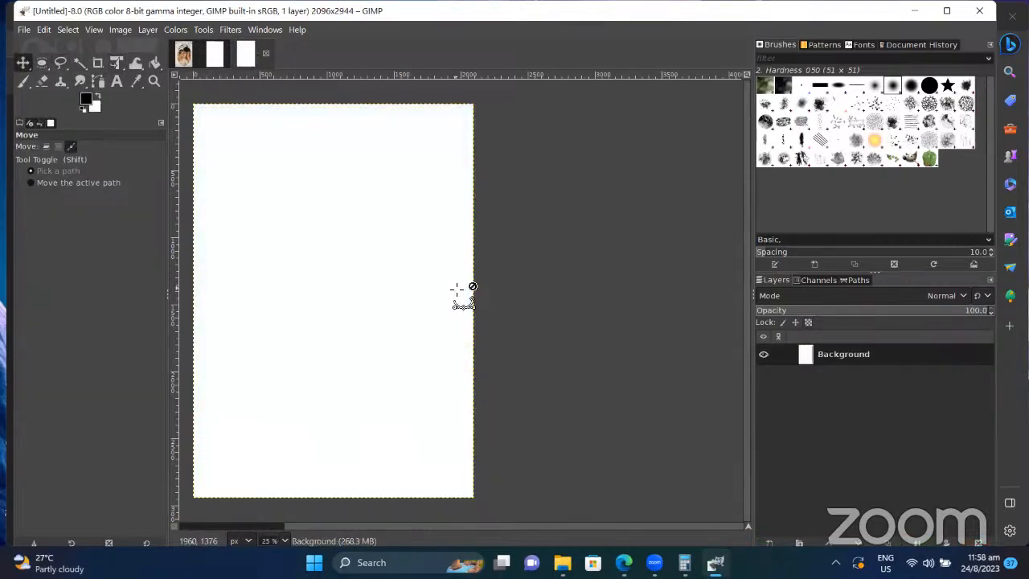
Step: Enter width 4000 and height 2400 in Image > Canvas Size and resize
left_click(63, 32)
mouse_move(42, 32)
mouse_move(123, 38)
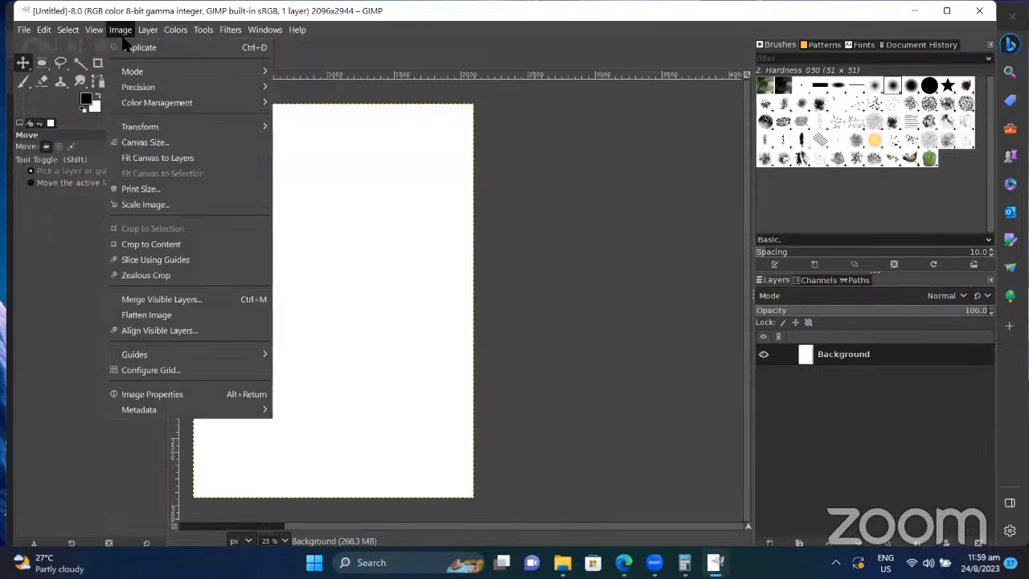
left_click(146, 142)
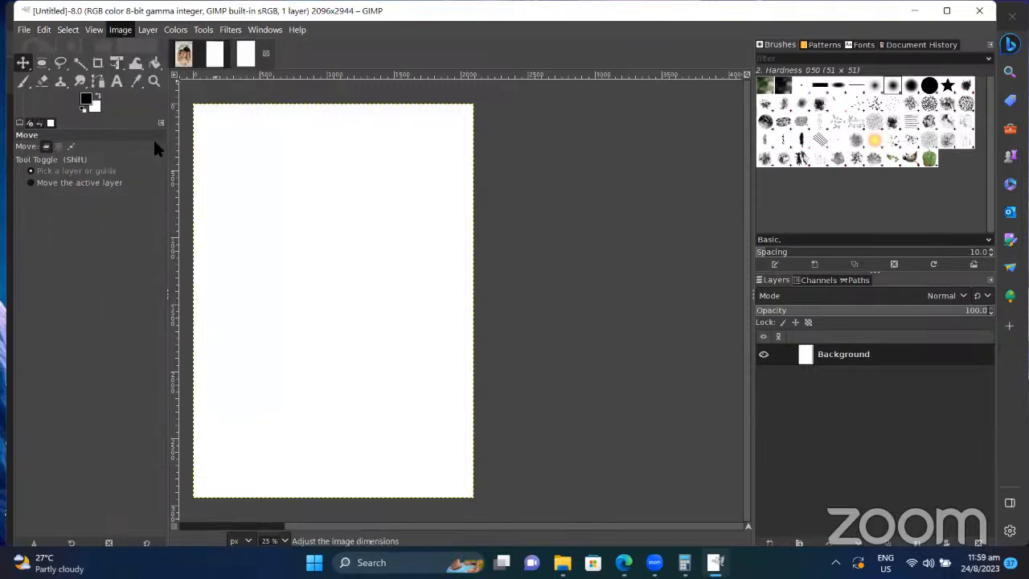
double_click(435, 233)
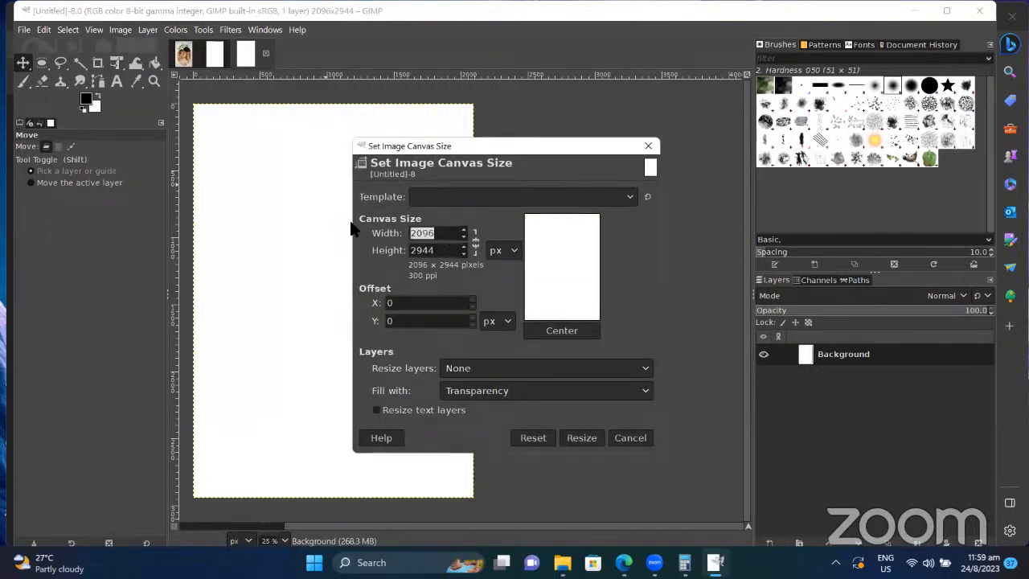
type("4000")
key("Tab")
type("2400")
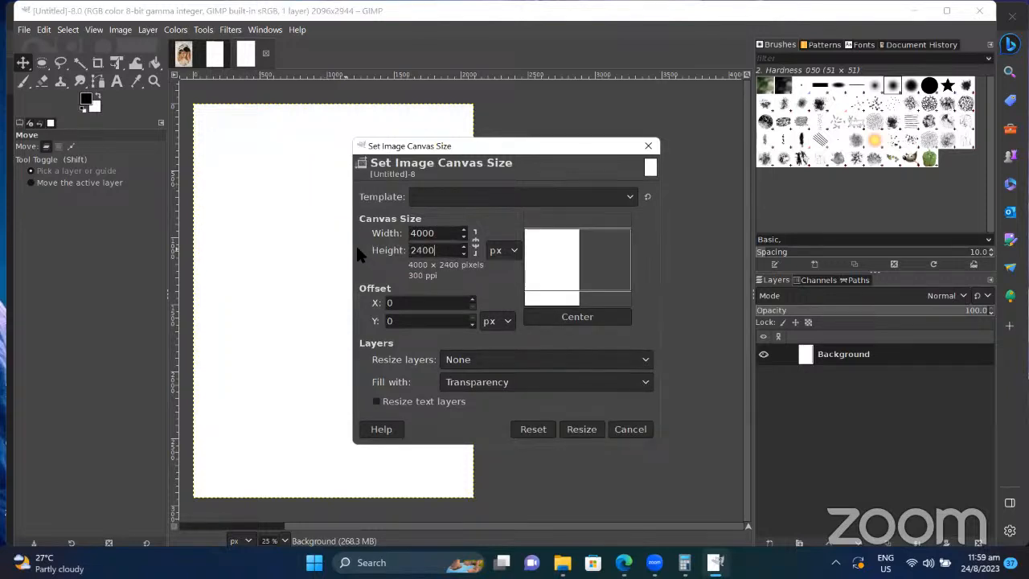
left_click(588, 431)
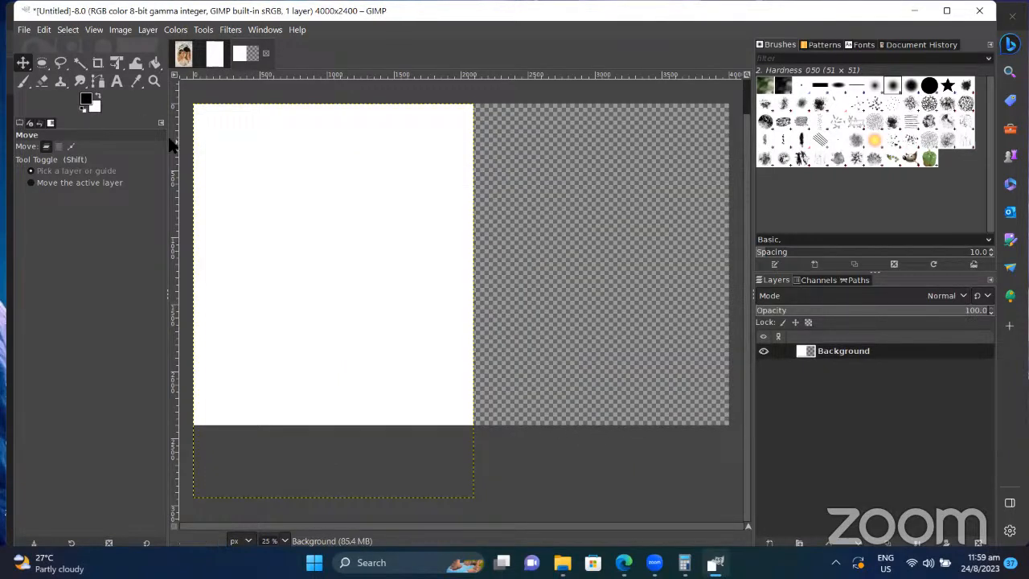
Step: Paste the clipboard image onto the canvas, then undo the paste
scroll(191, 99, "up", 2)
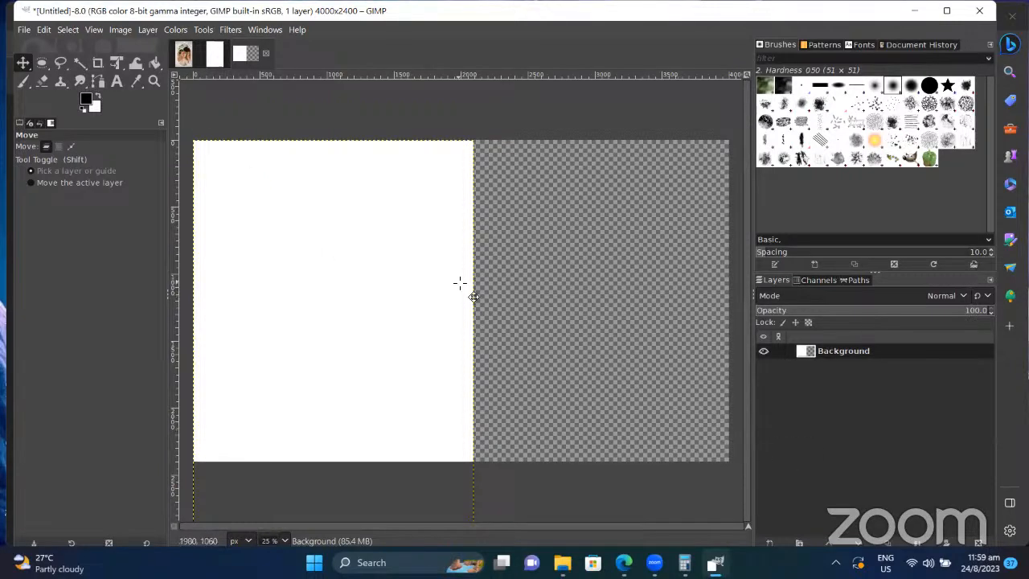
left_click(55, 182)
left_click(55, 171)
key("ctrl+v")
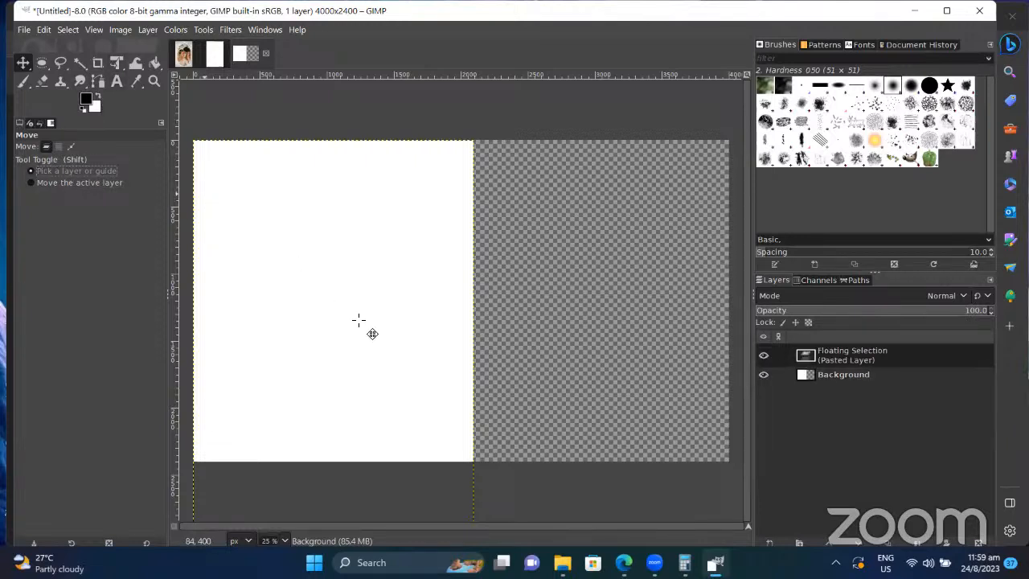
key("ctrl+z")
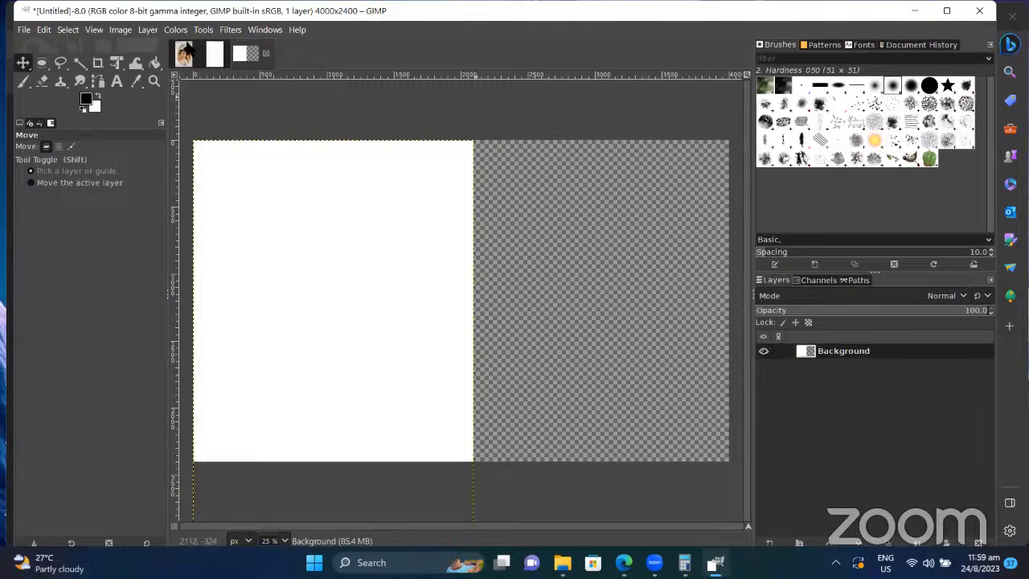
Step: Confirm Image > Scale Image with the size left at 4000 × 2400
left_click(118, 30)
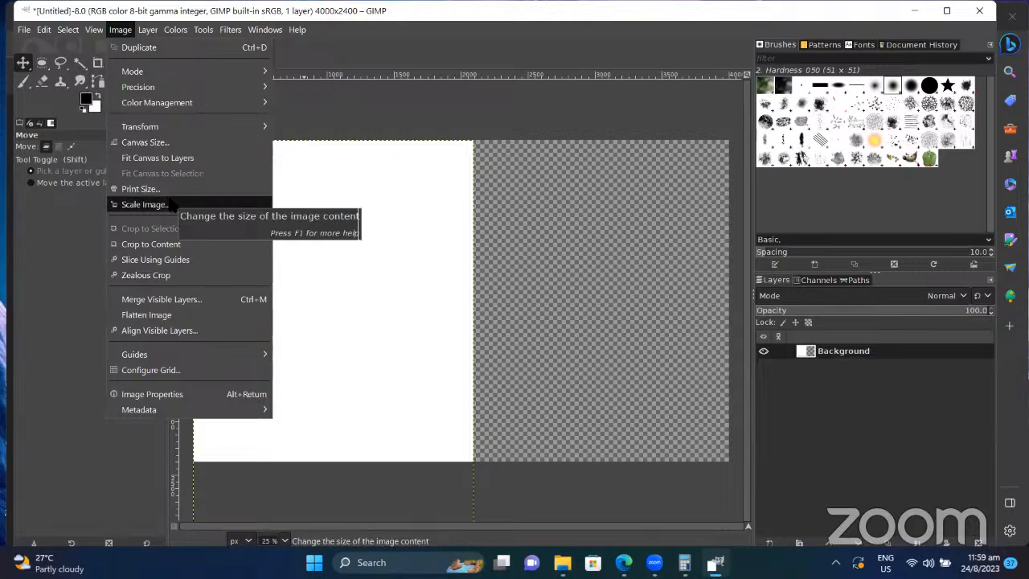
left_click(145, 204)
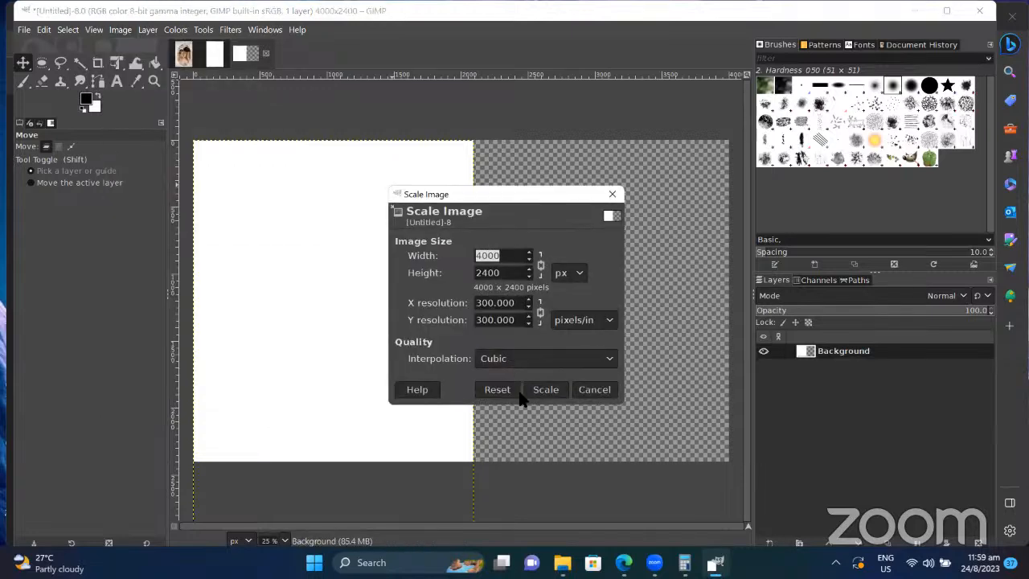
left_click(546, 389)
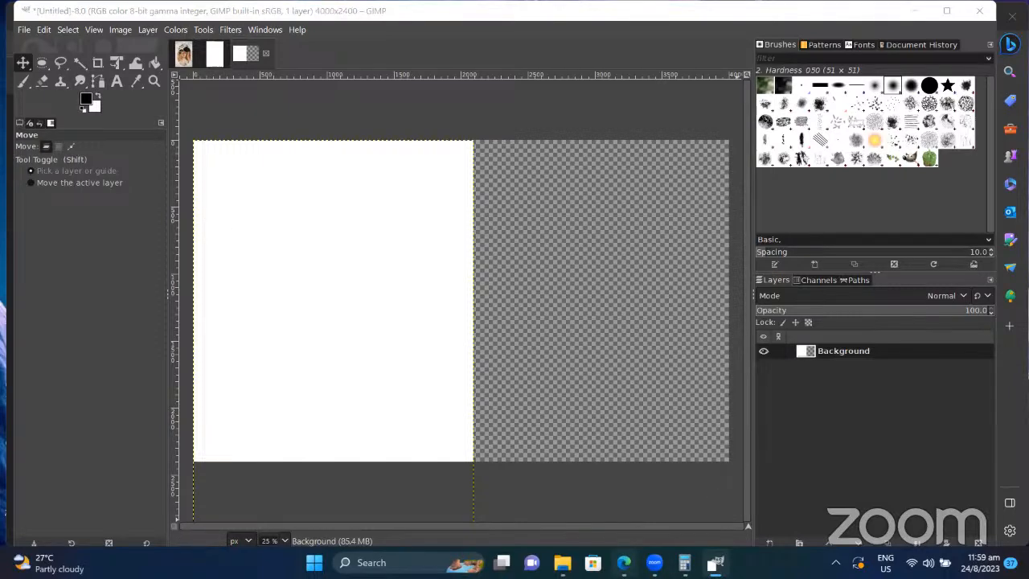
key("alt+Tab")
Step: Copy The Blue Book preview image and paste it into the untitled GIMP canvas as a floating layer
right_click(714, 305)
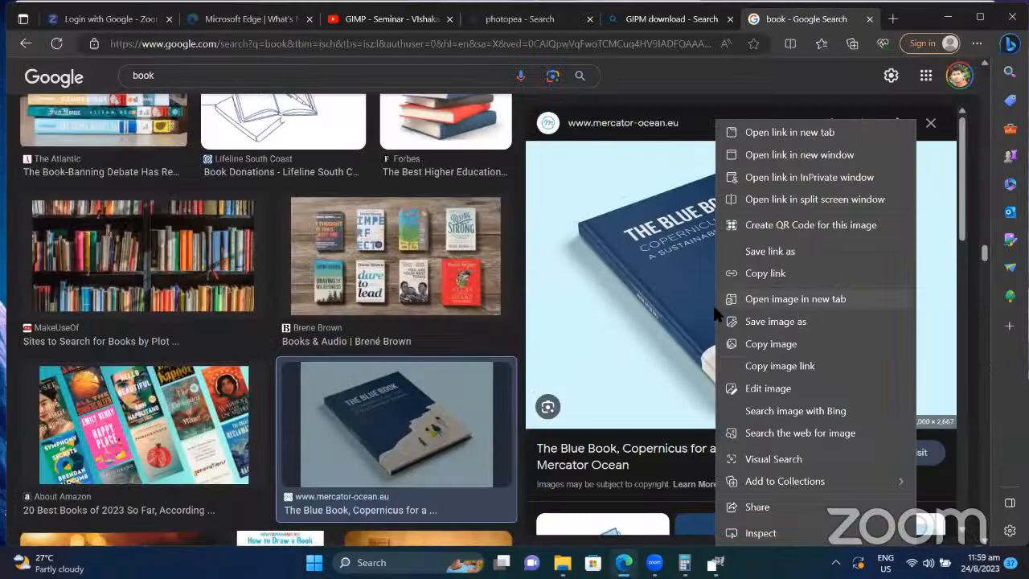
left_click(769, 351)
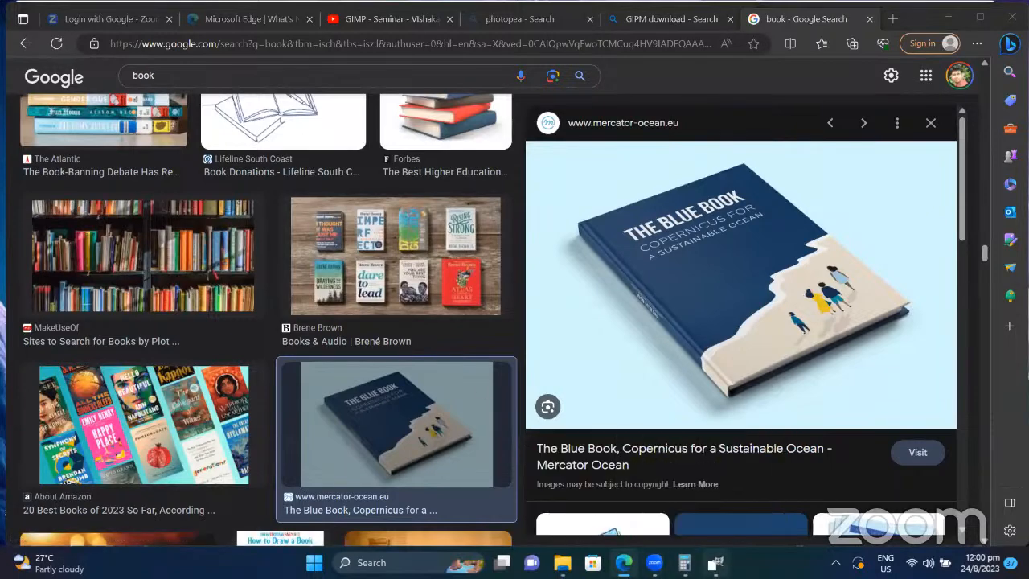
left_click(714, 562)
key("ctrl+v")
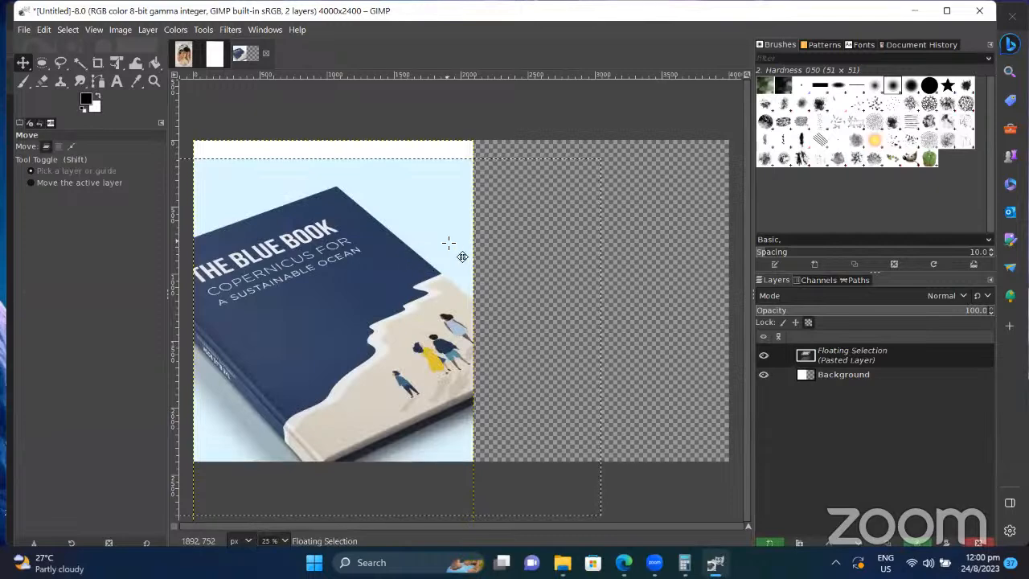
Step: Drag the pasted Blue Book photo into the canvas's top-left corner
left_click_drag(420, 217, 426, 169)
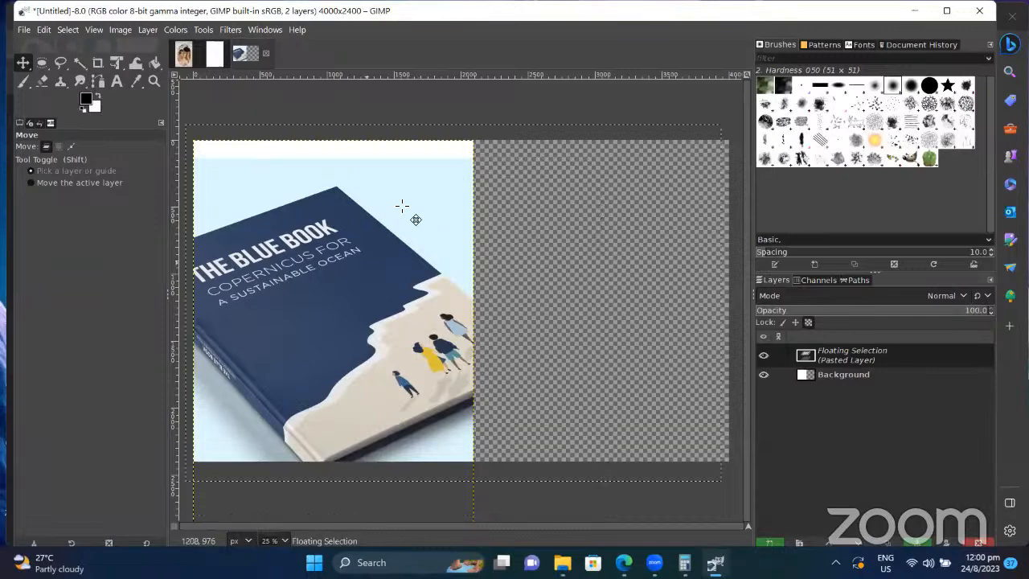
left_click_drag(407, 206, 425, 199)
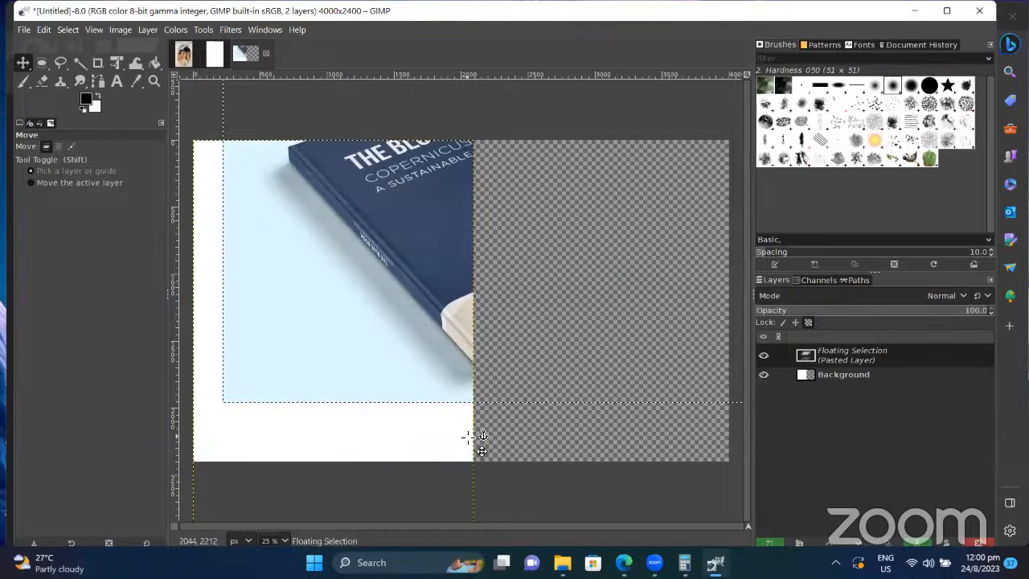
left_click_drag(384, 372, 316, 452)
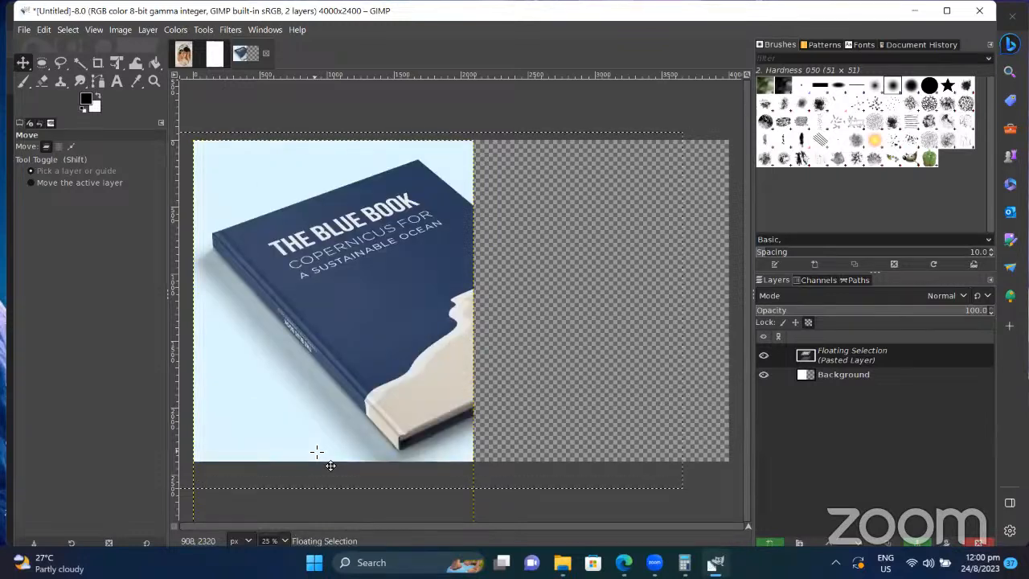
left_click(840, 374)
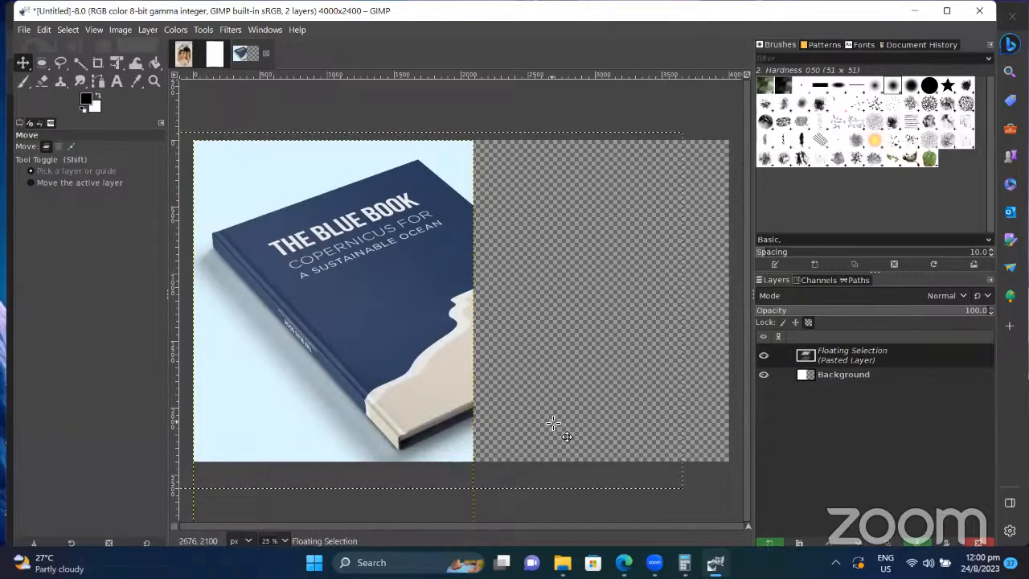
left_click(114, 64)
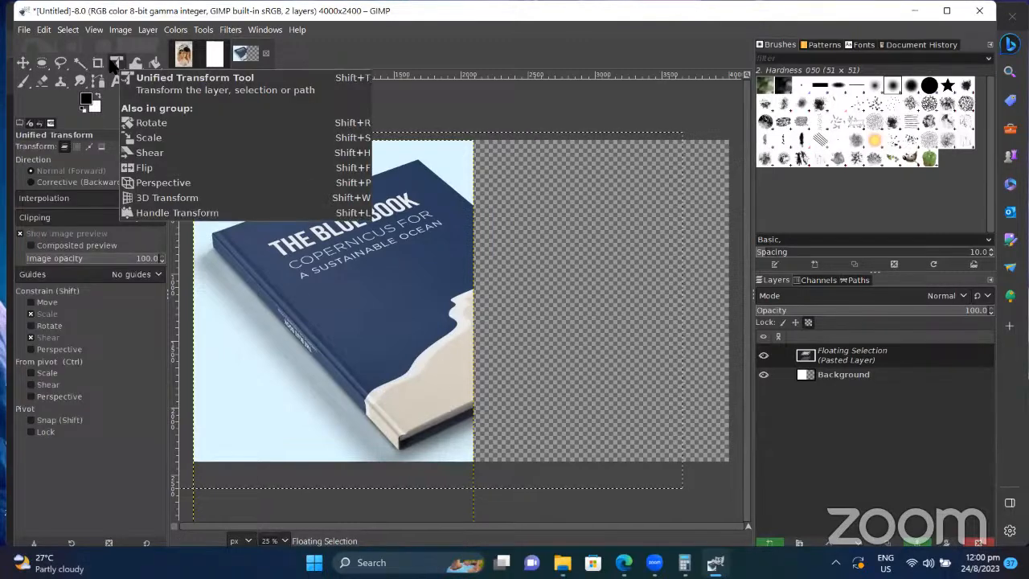
Step: Try skewing the book layer from its bottom-right corner, then cancel that transform
left_click(372, 240)
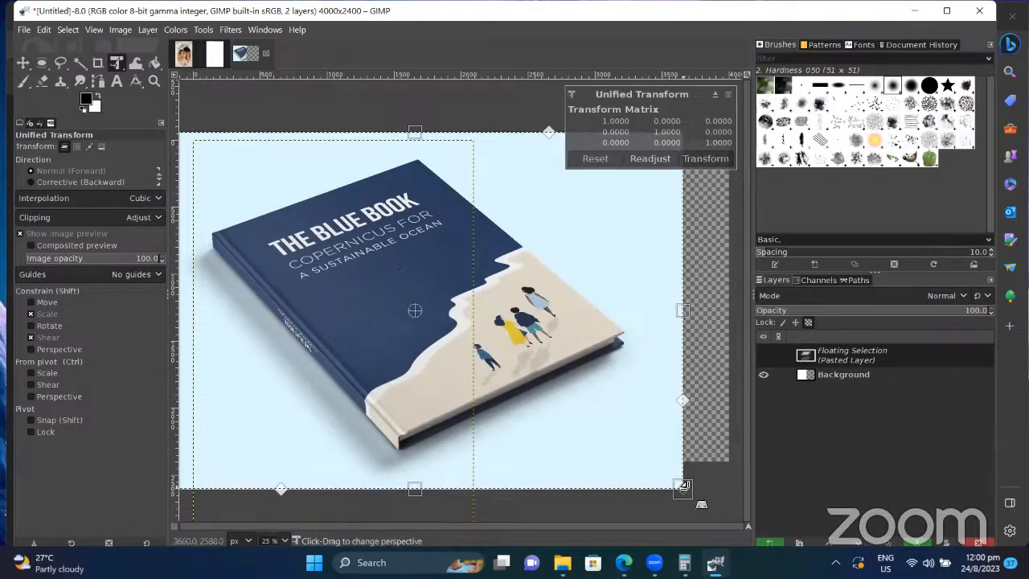
left_click_drag(682, 486, 729, 460)
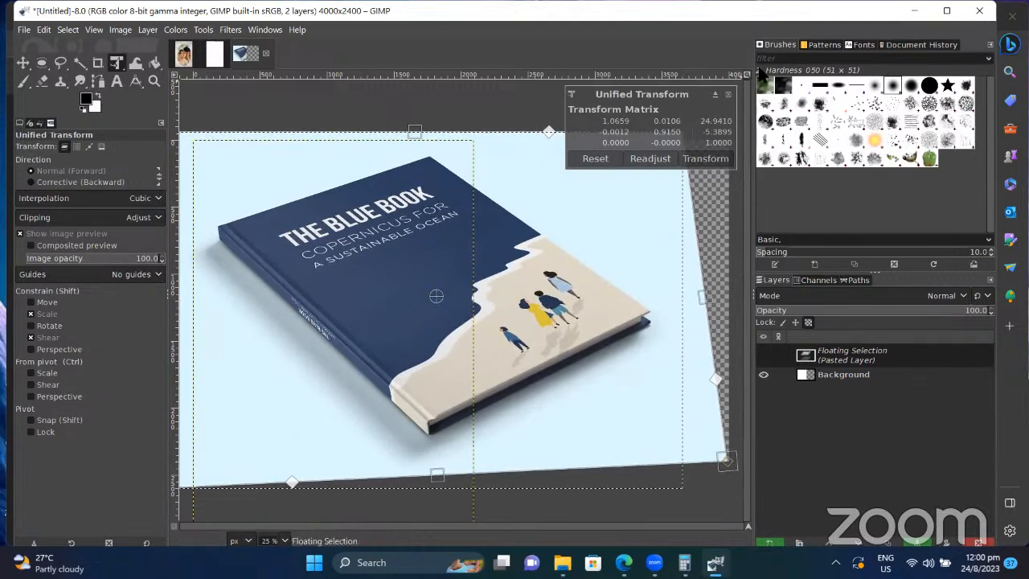
key("ctrl")
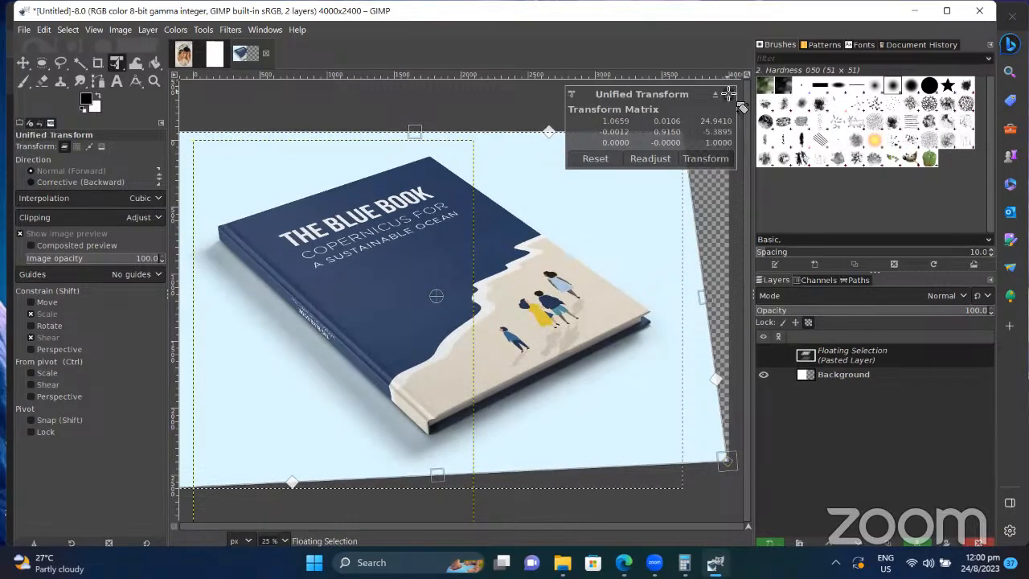
key("Escape")
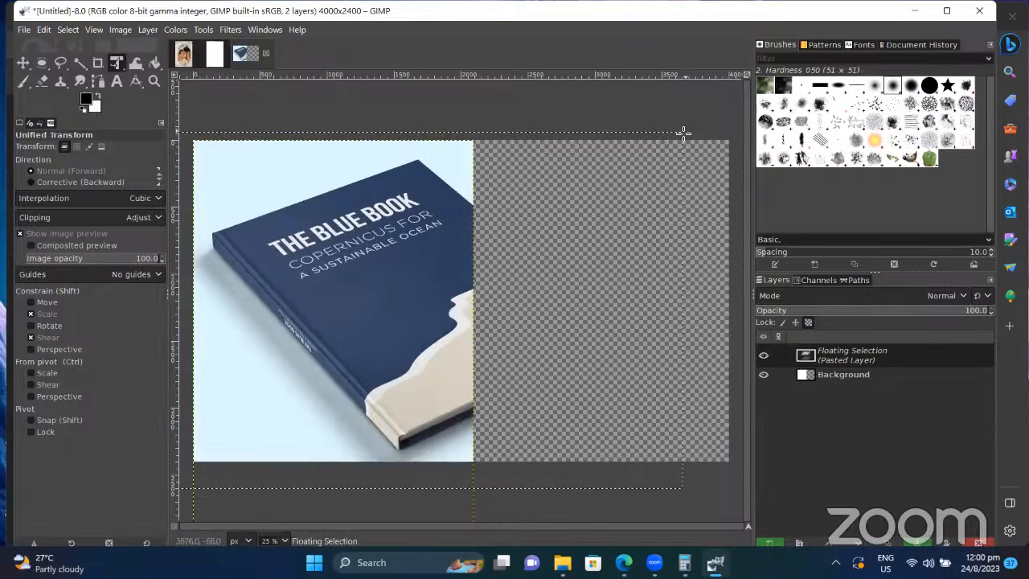
Step: Stretch the book layer rightward, skew its bottom corners for perspective, reposition it, and apply
left_click_drag(684, 132, 729, 137)
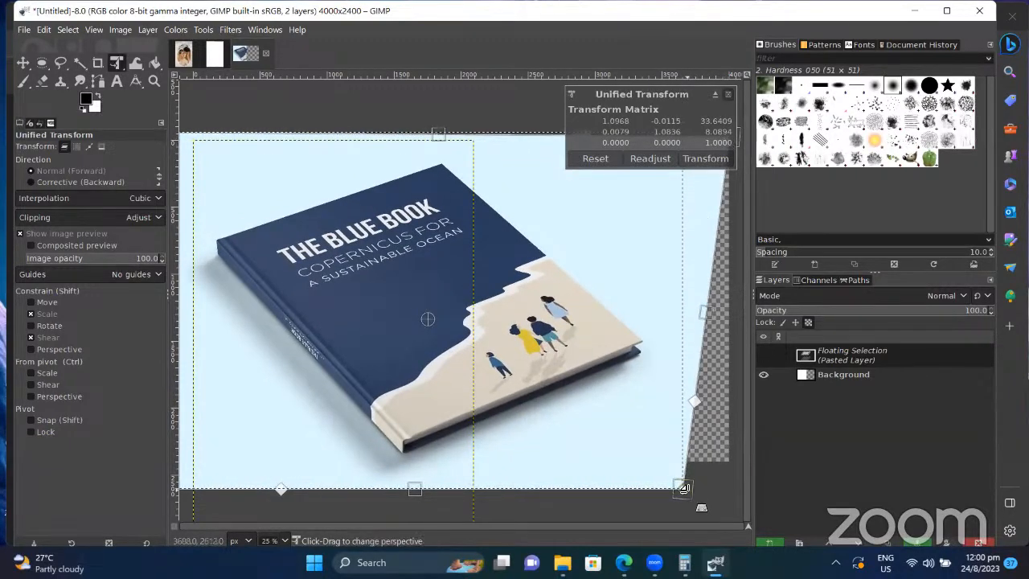
left_click_drag(684, 483, 730, 467)
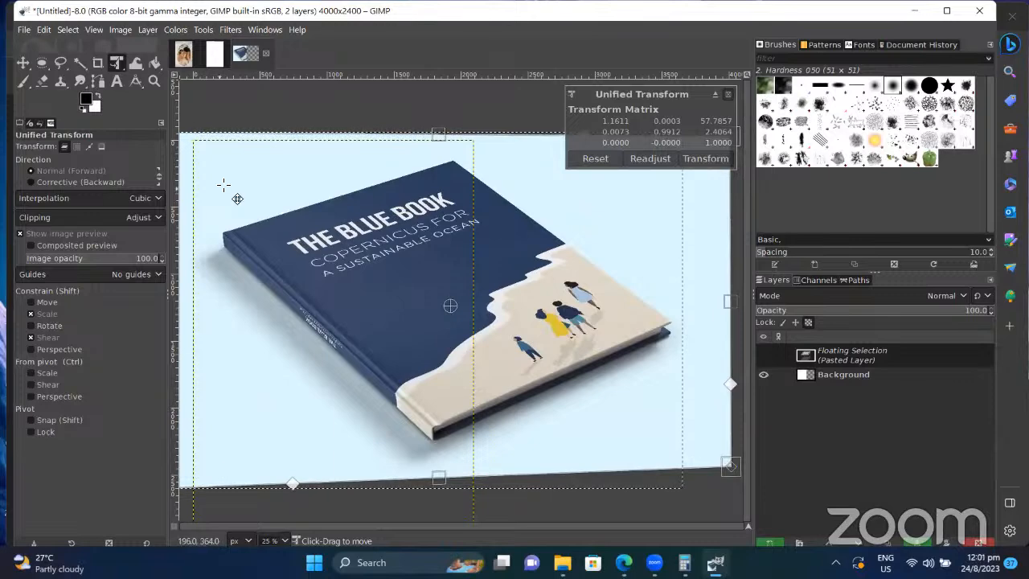
left_click_drag(227, 199, 283, 183)
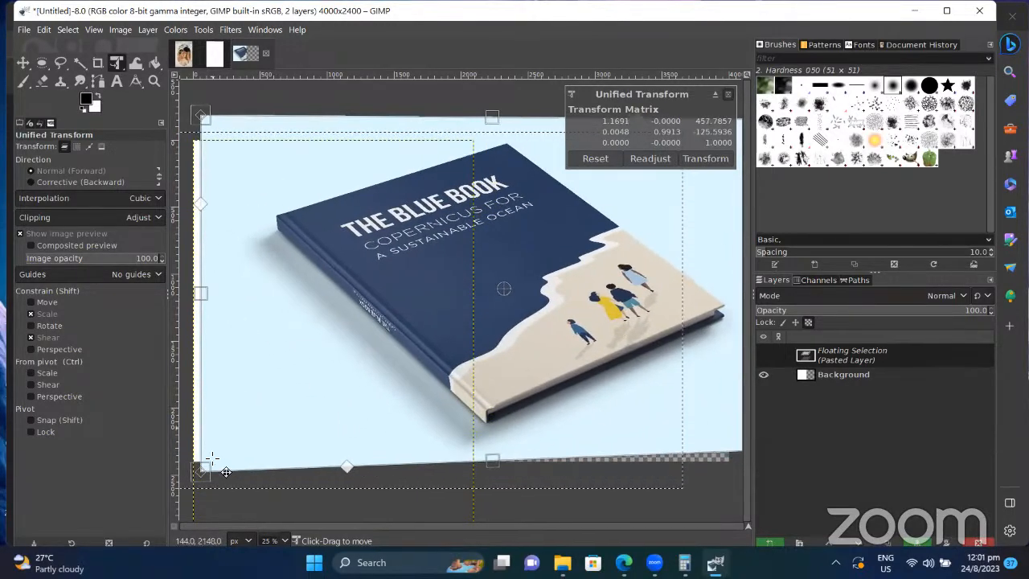
mouse_move(216, 461)
left_mouse_down()
mouse_move(206, 452)
mouse_move(214, 441)
mouse_move(196, 454)
mouse_move(205, 447)
left_mouse_up()
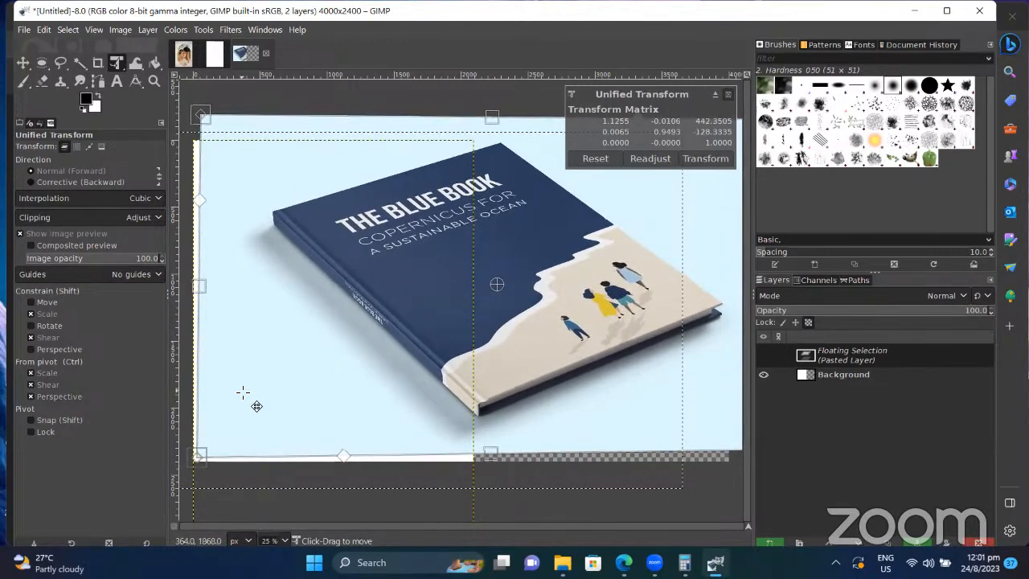
scroll(243, 393, "down", 1)
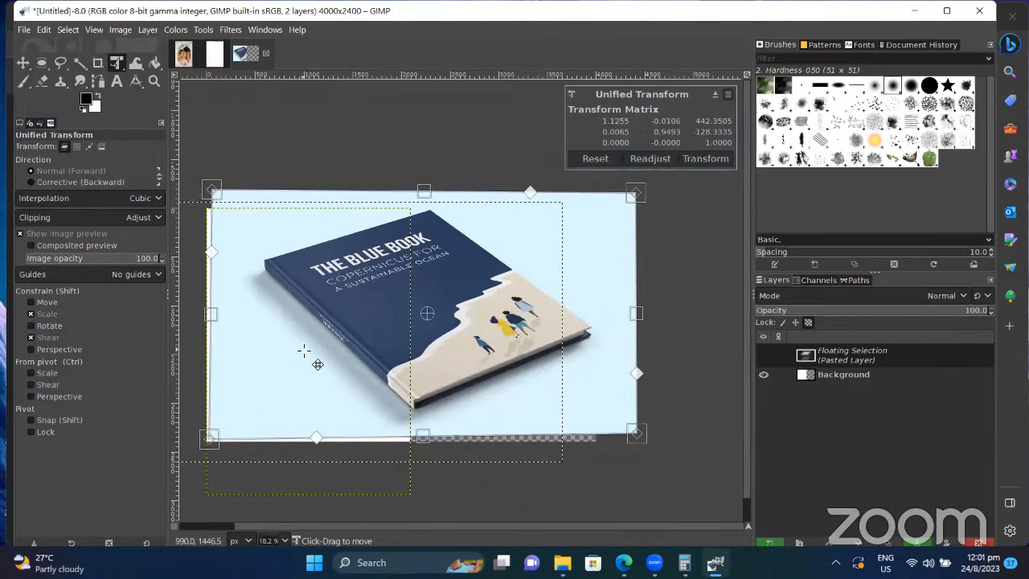
left_click_drag(305, 351, 297, 365)
key("Return")
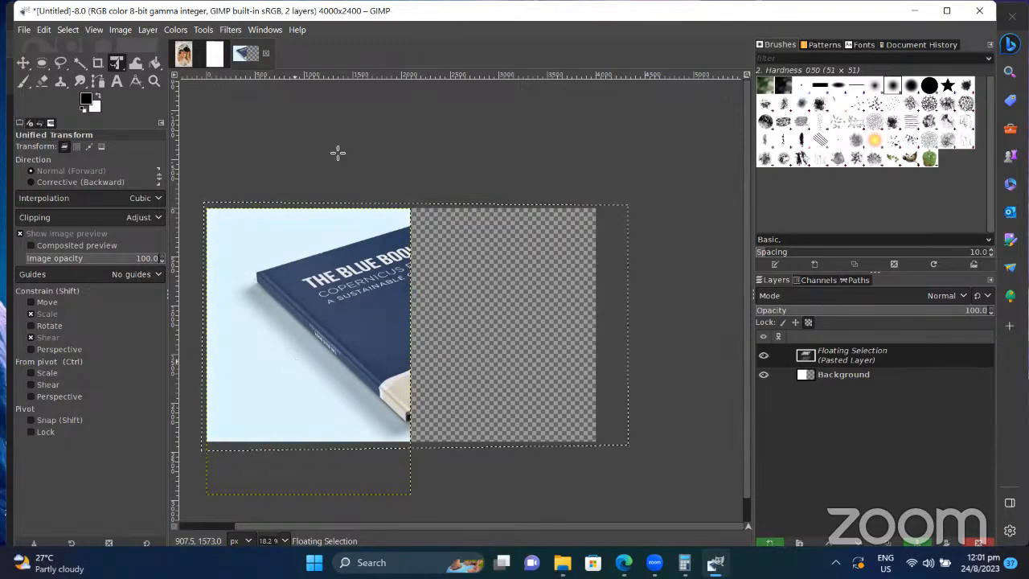
Step: Close the untitled book composite without saving and clear the selection
left_click(214, 54)
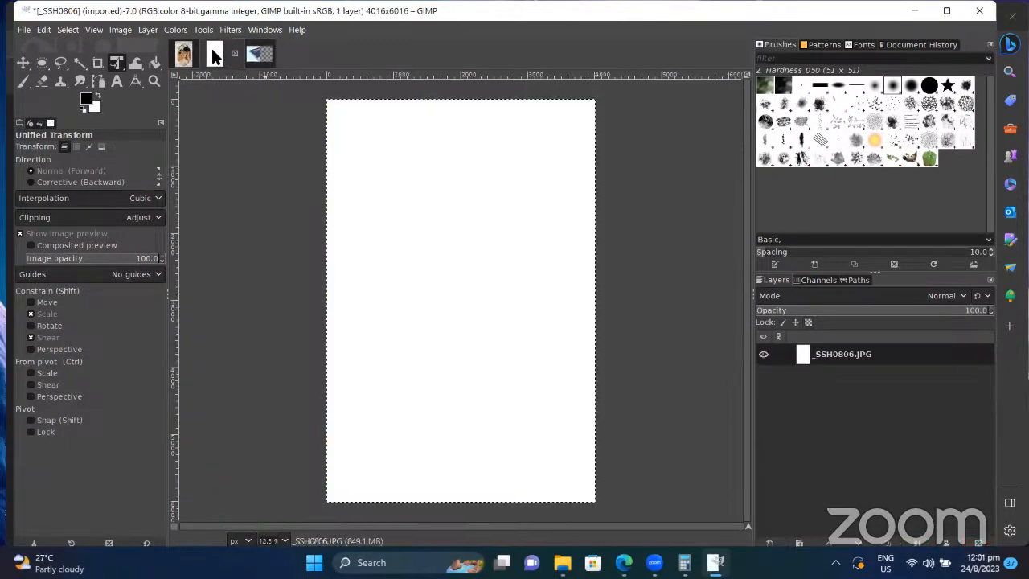
left_click(259, 51)
left_click(266, 53)
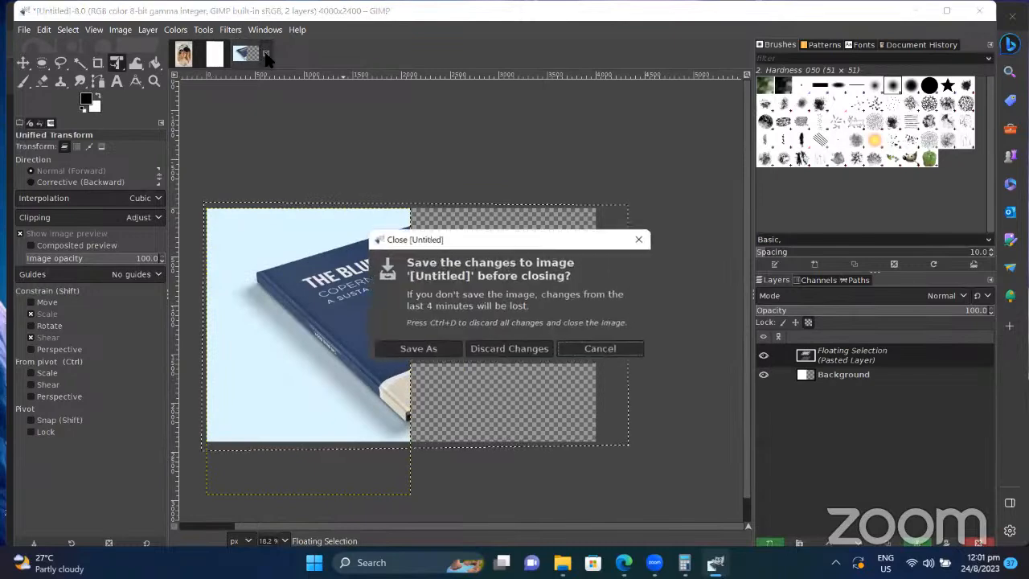
left_click(515, 348)
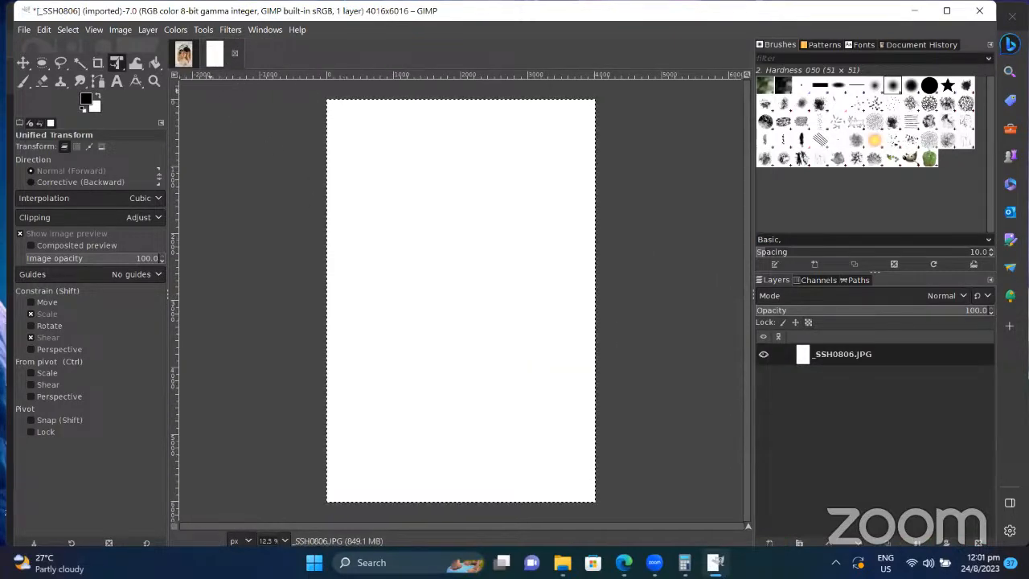
left_click(69, 29)
left_click(78, 63)
Step: Close the blank _SSH0806 image and the wedding photo, discarding their changes
left_click(190, 57)
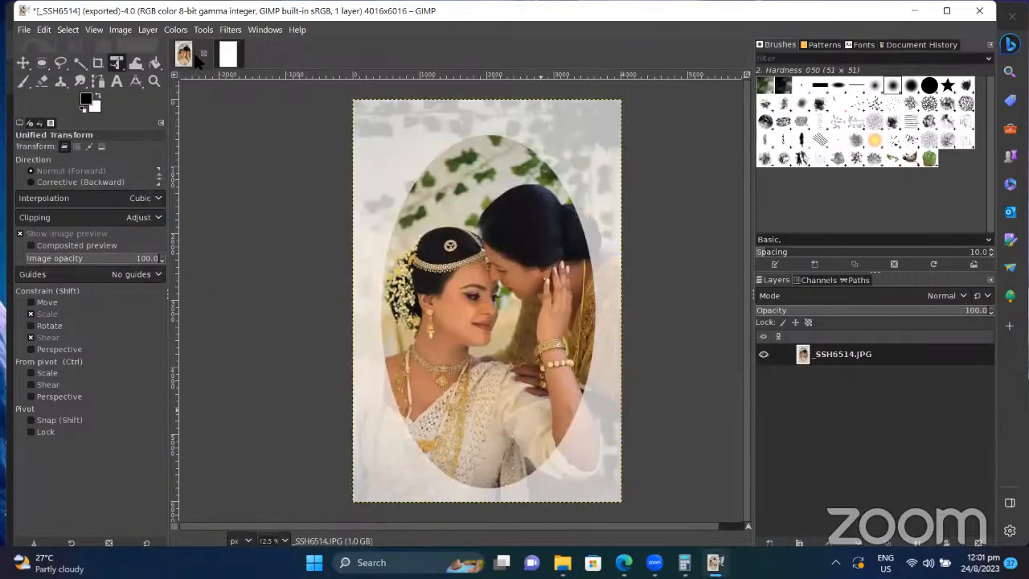
left_click(223, 56)
left_click(234, 54)
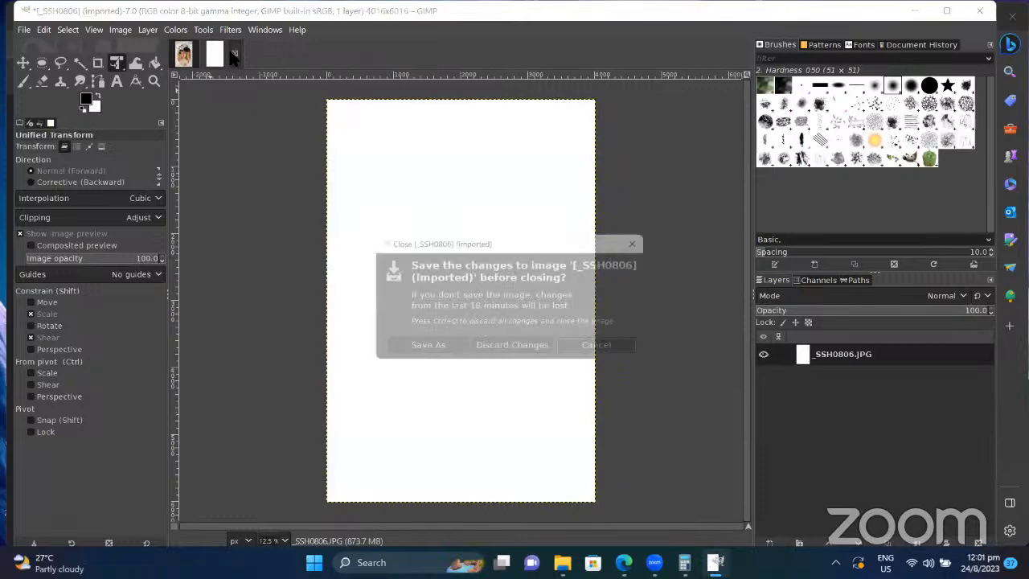
left_click(511, 349)
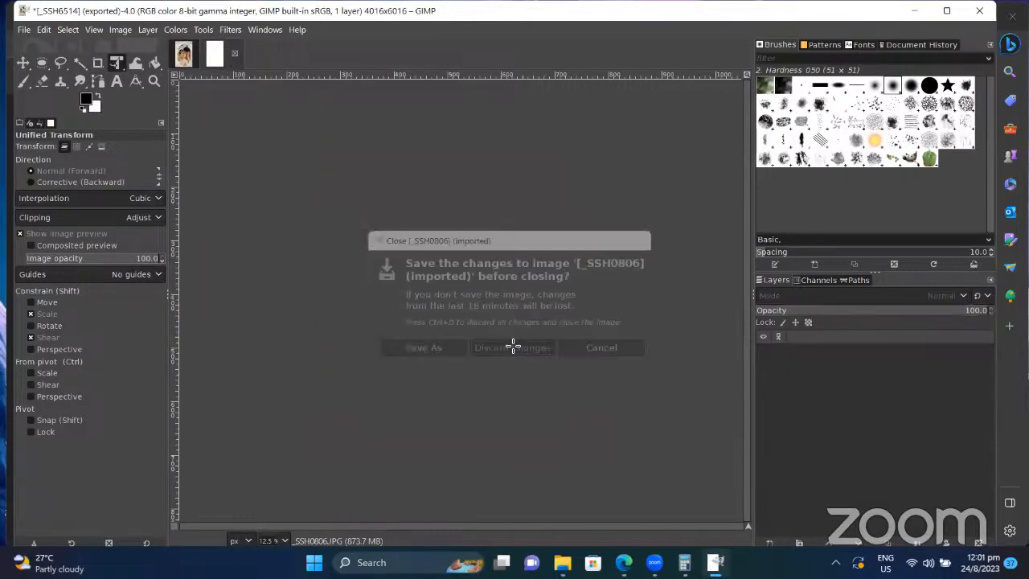
left_click(203, 53)
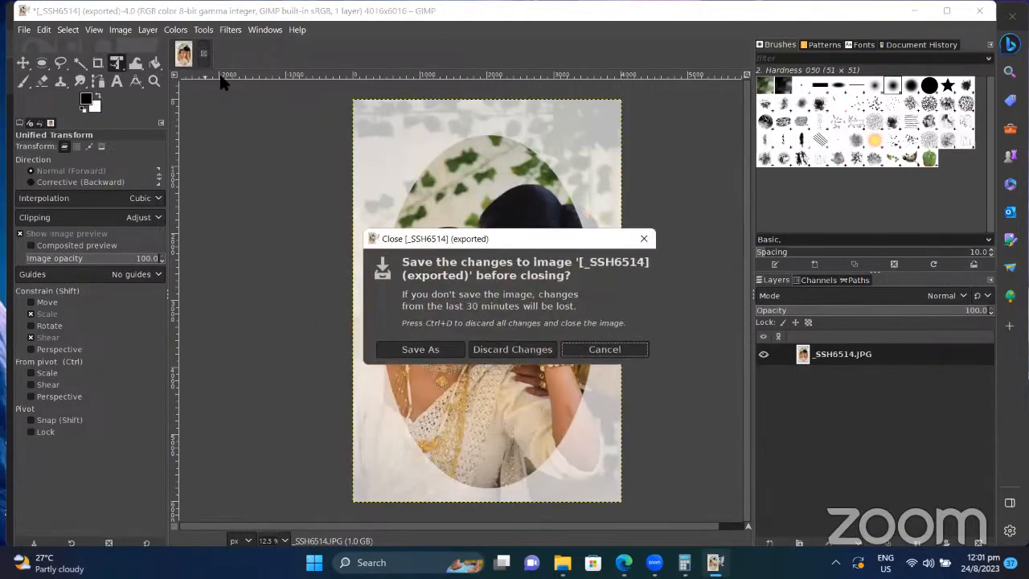
left_click(518, 354)
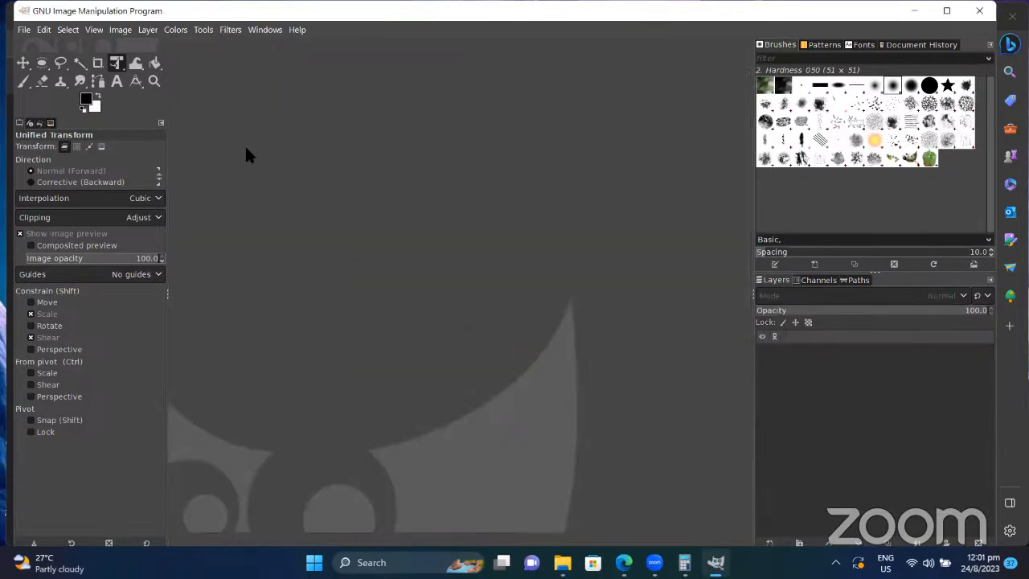
Step: Create a new 4000×2944 image and paste the blue book mockup into it
left_click(29, 32)
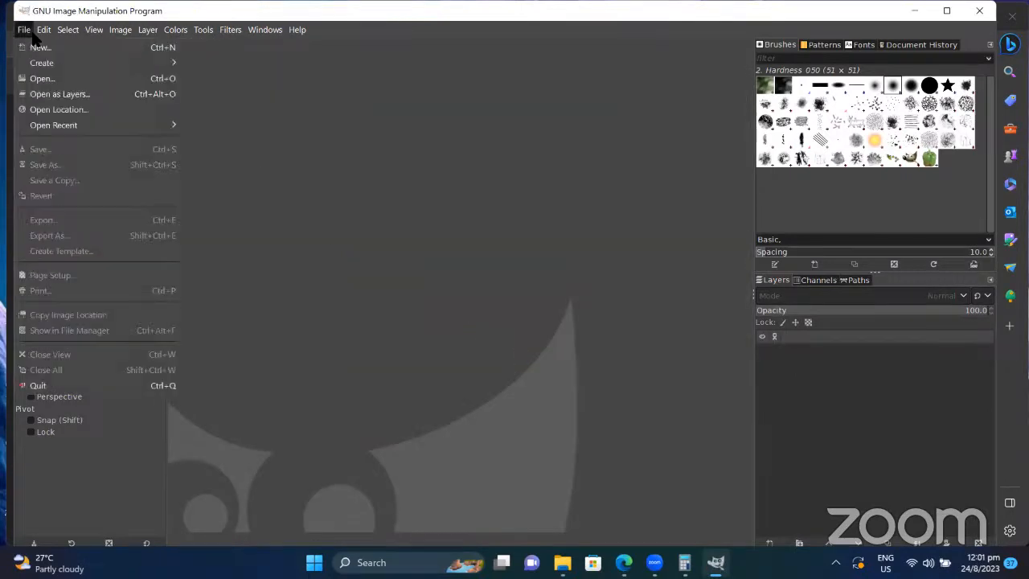
left_click(72, 48)
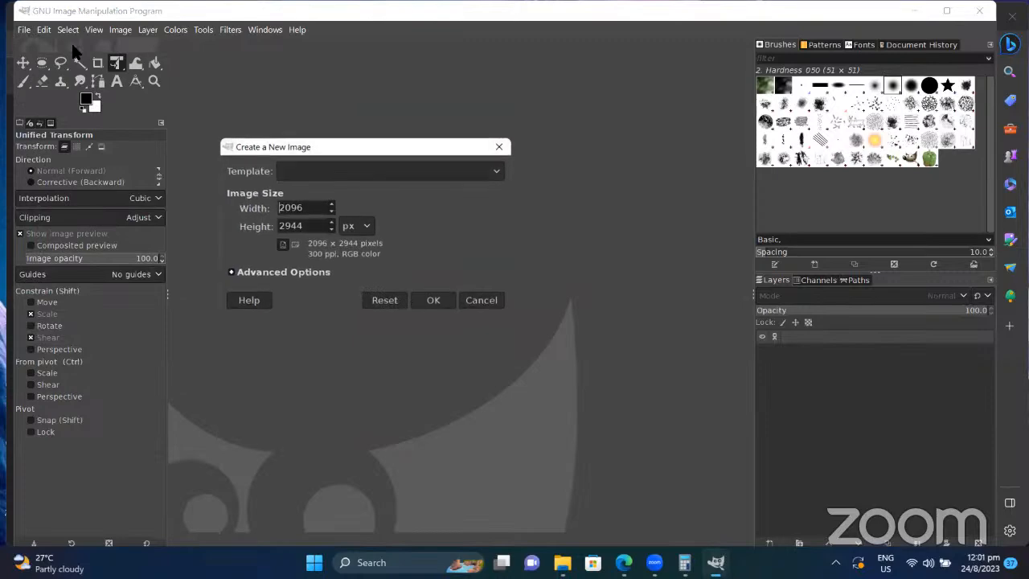
left_click_drag(313, 208, 237, 211)
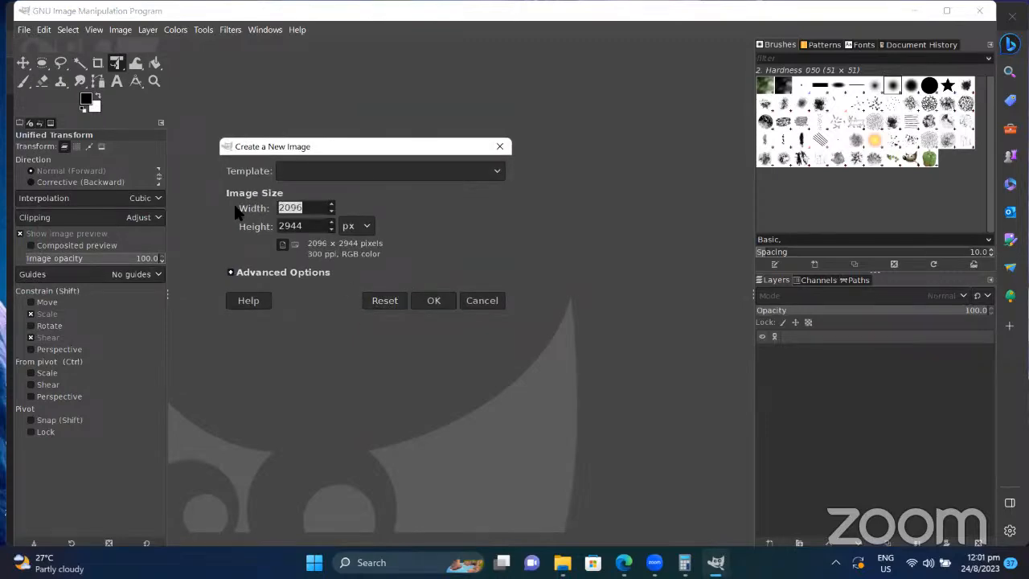
key("Return")
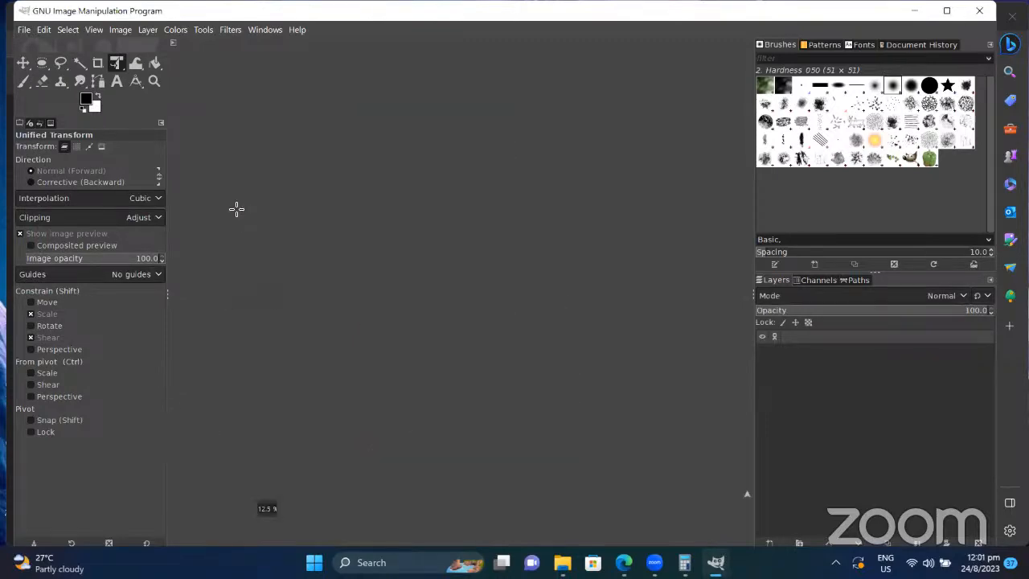
key("ctrl+v")
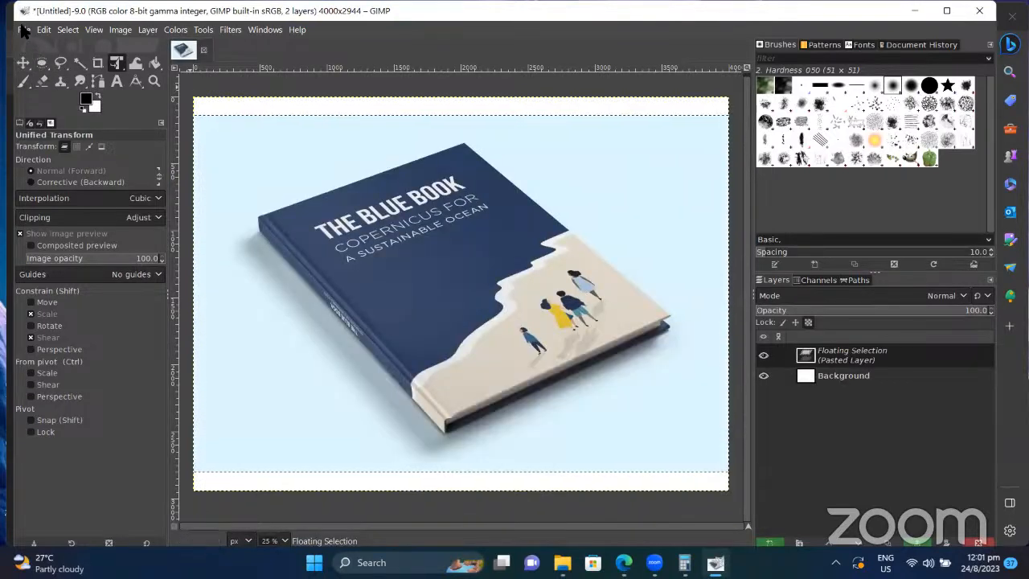
left_click(25, 29)
Step: Open _SSH0806.JPG, keeping its orientation and converting it to built-in sRGB
left_click(32, 76)
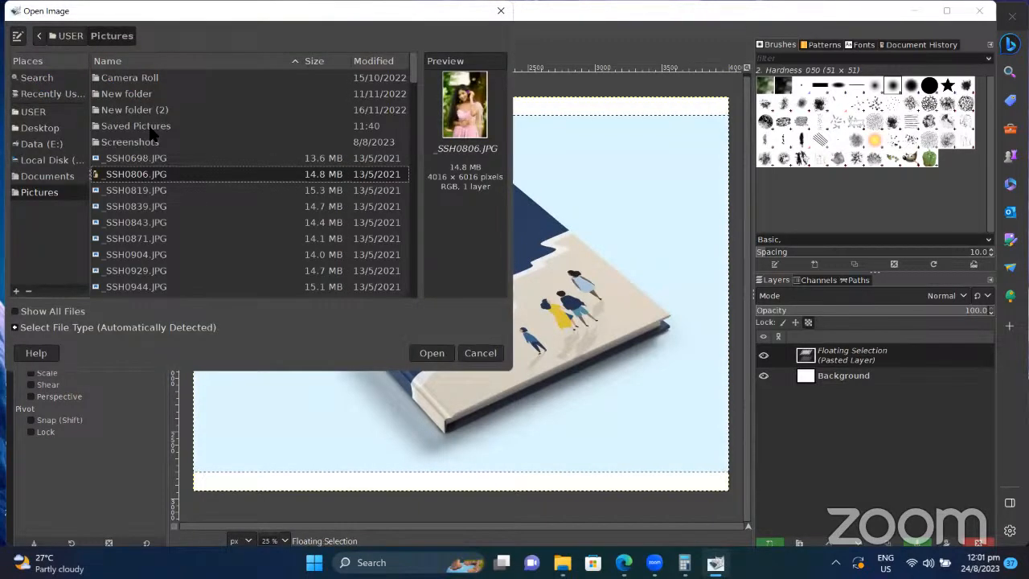
left_click(431, 354)
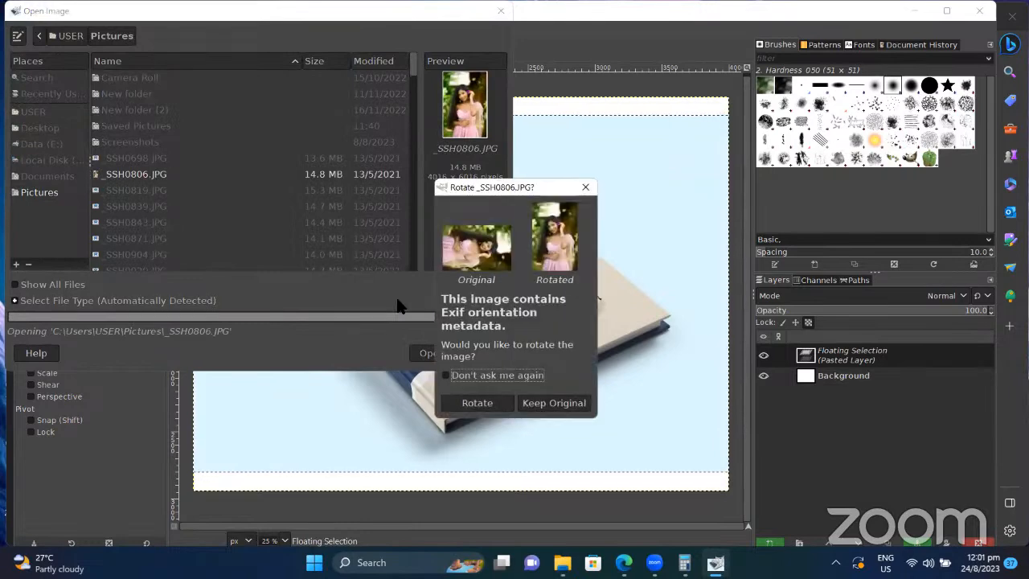
left_click(477, 406)
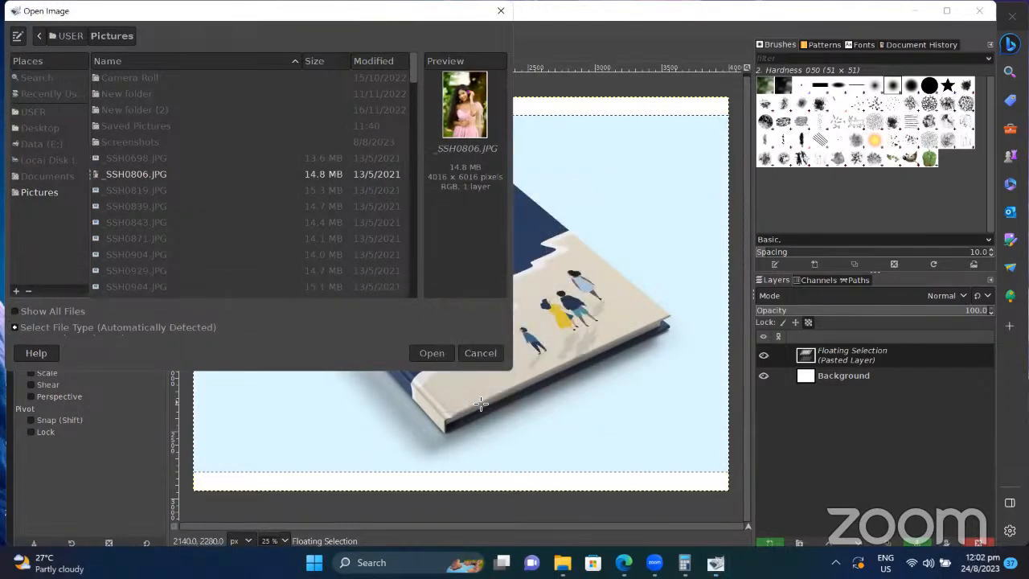
scroll(303, 188, "down", 1)
scroll(303, 188, "down", 1)
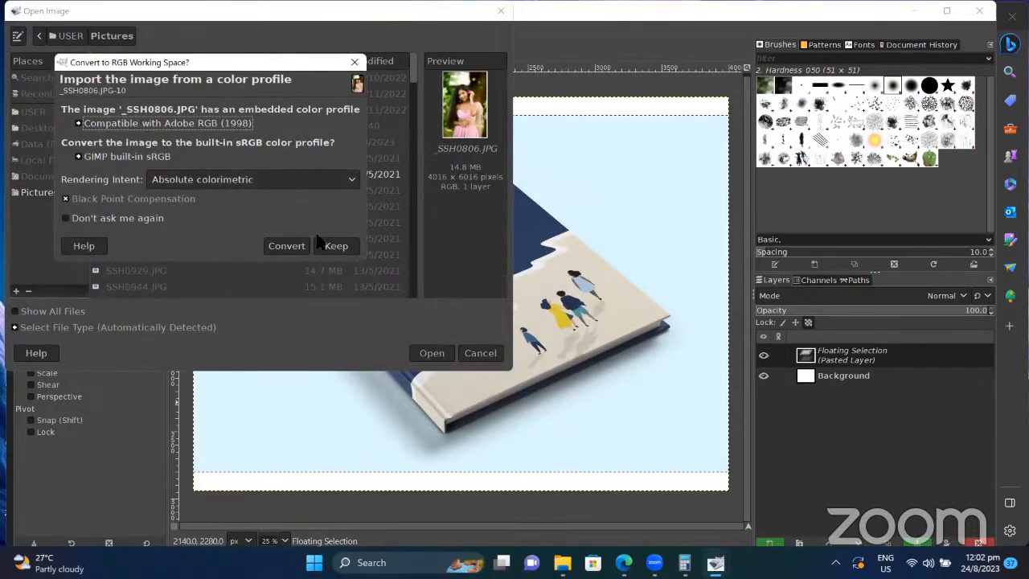
left_click(287, 250)
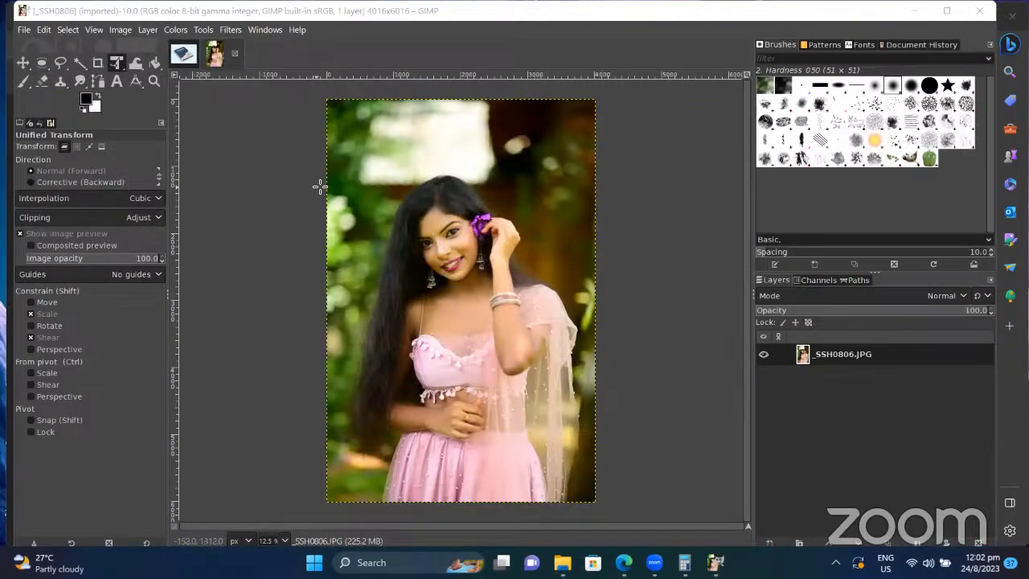
Step: Slightly scale the portrait, cut it, and paste it into the blue book image
left_click(322, 97)
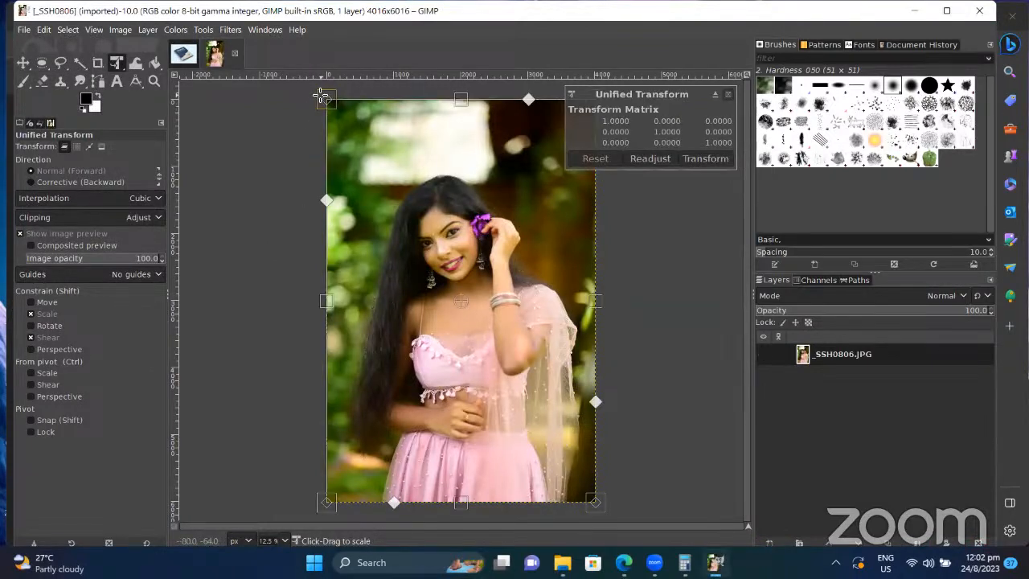
left_click_drag(323, 98, 321, 96)
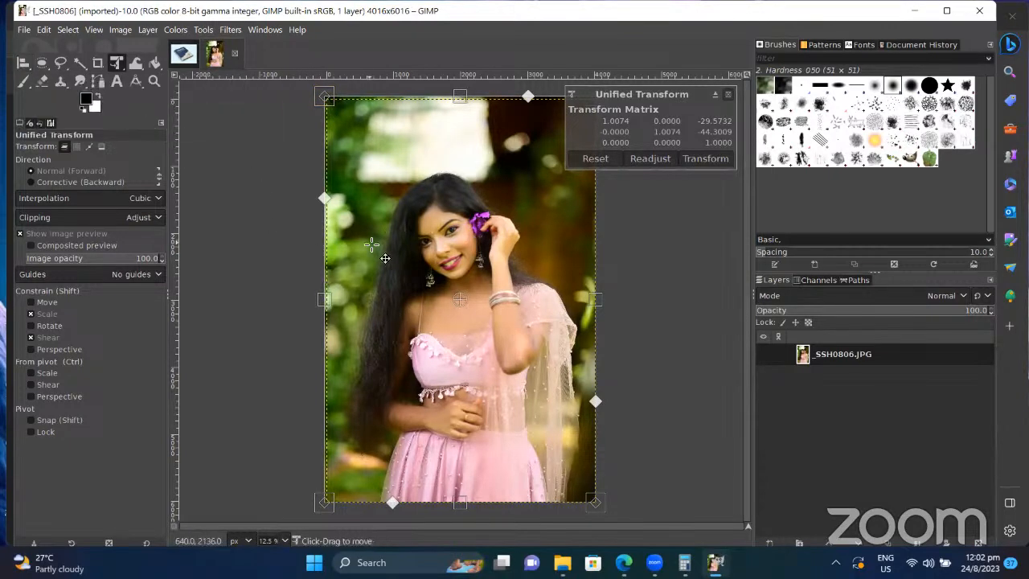
key("Return")
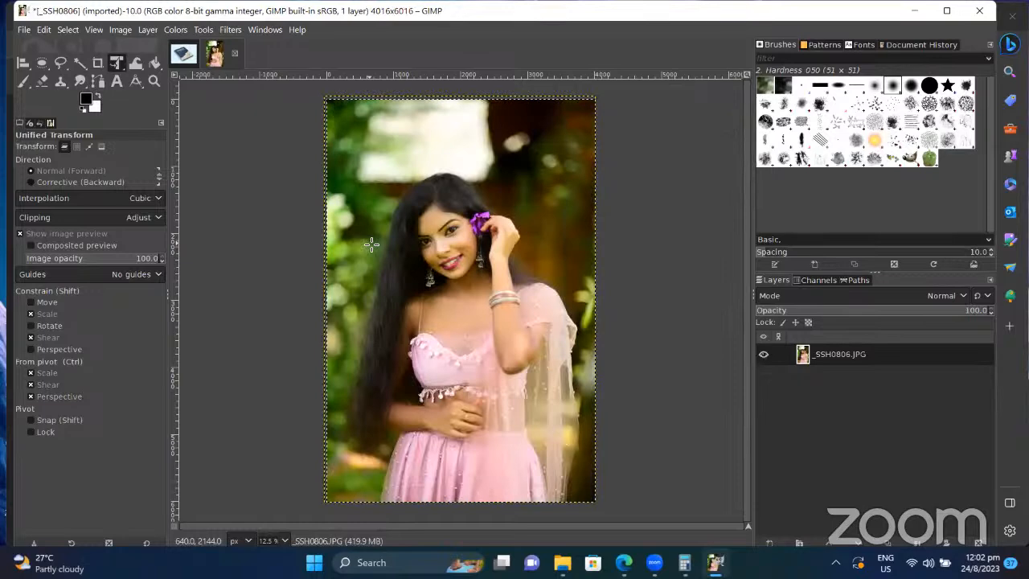
key("ctrl+x")
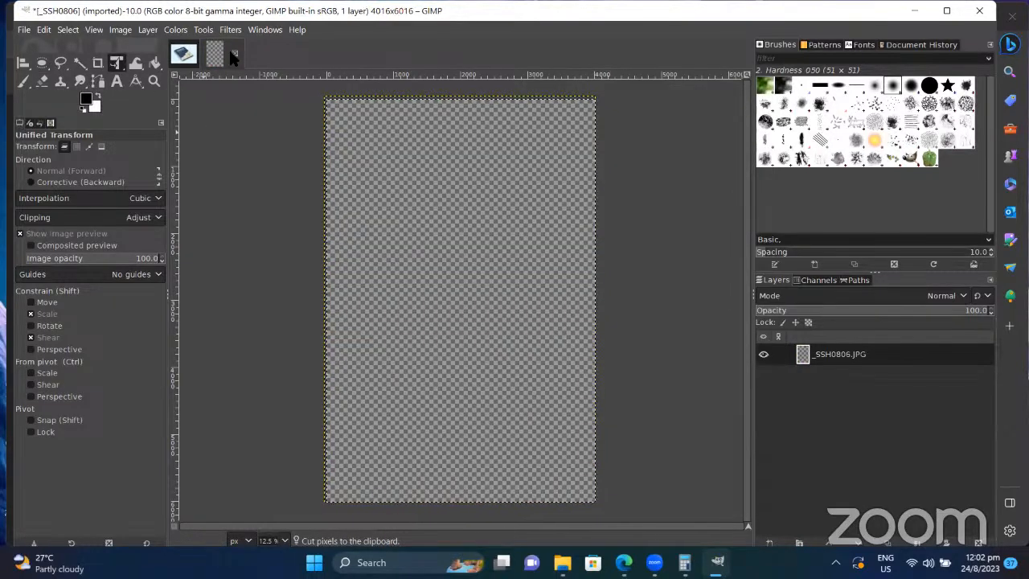
left_click(184, 55)
key("ctrl+v")
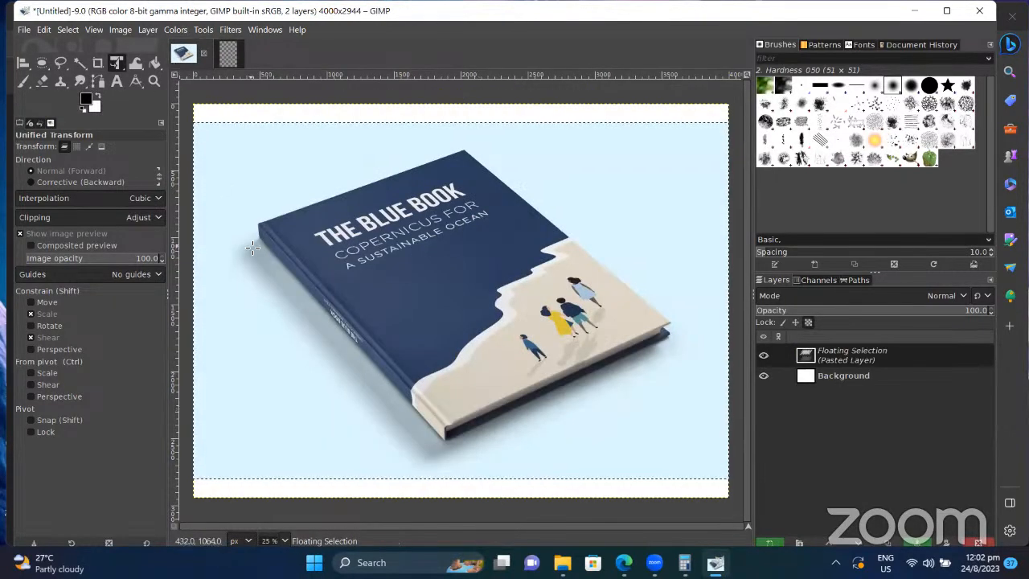
Step: Paste the portrait onto the mockup and move it down and right over the cover
key("ctrl+h")
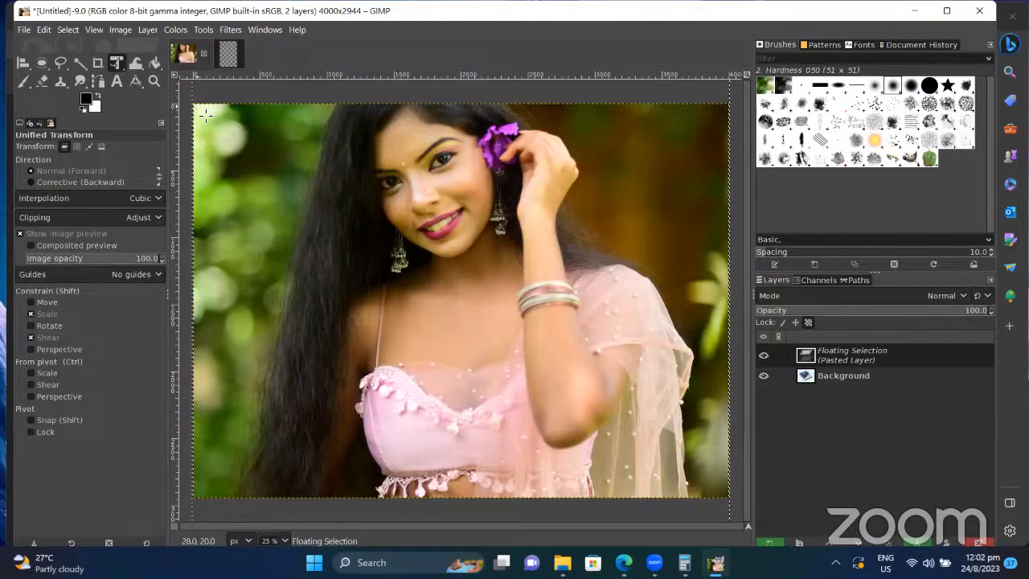
left_click_drag(206, 116, 342, 376)
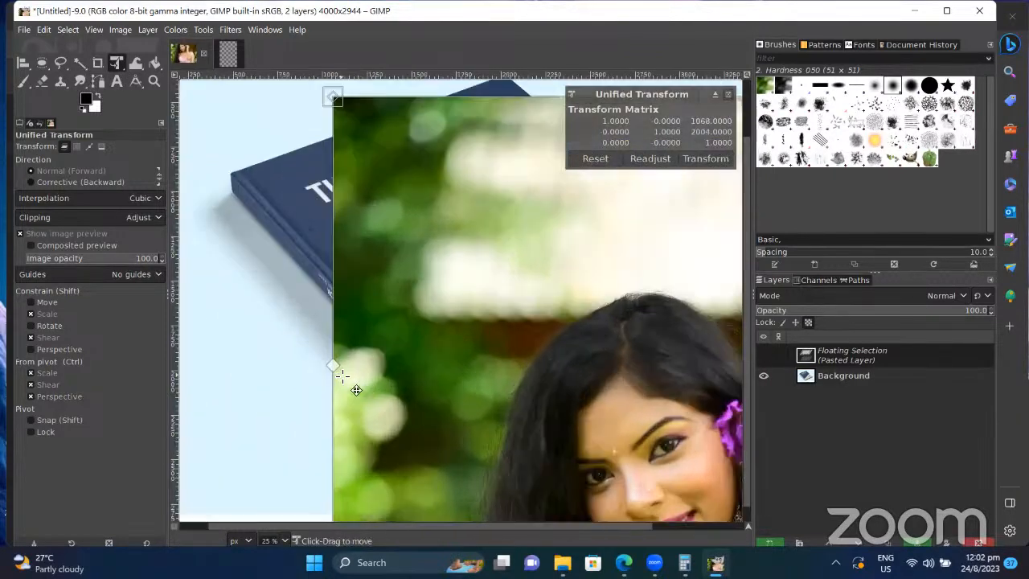
scroll(342, 377, "up", 3, "ctrl")
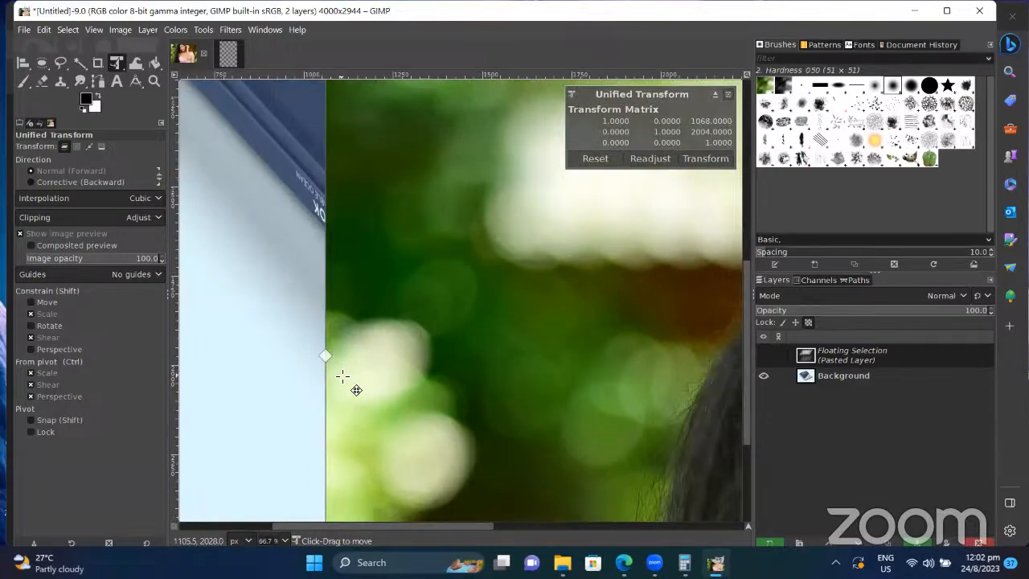
scroll(482, 368, "down", 3)
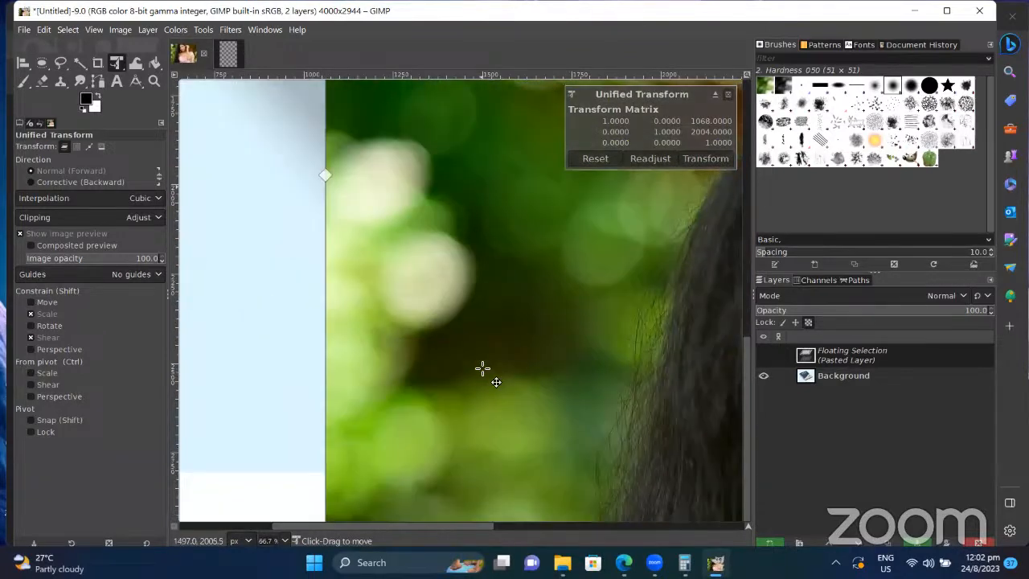
key("super+Tab")
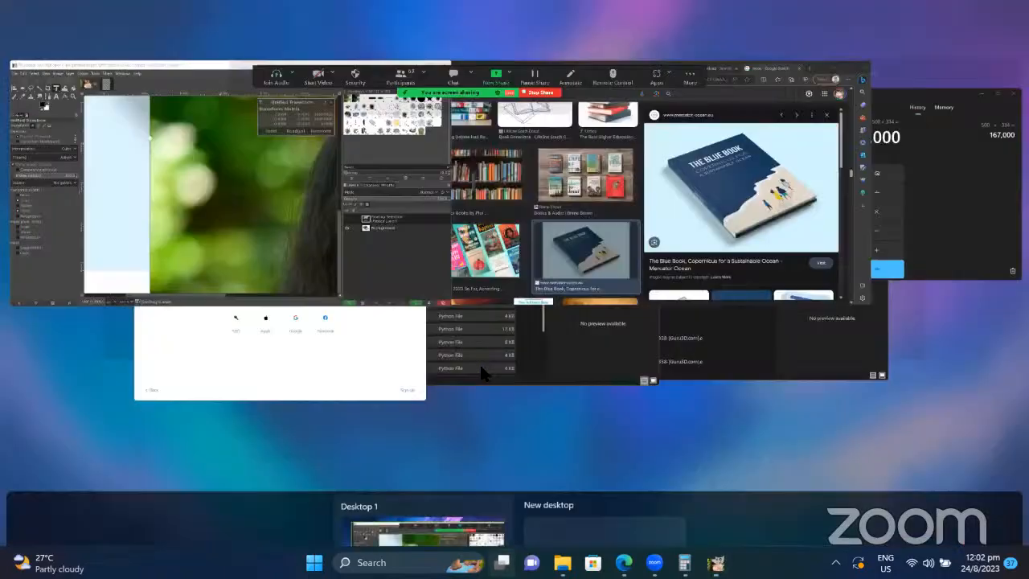
key("Escape")
scroll(483, 368, "down", 6, "ctrl")
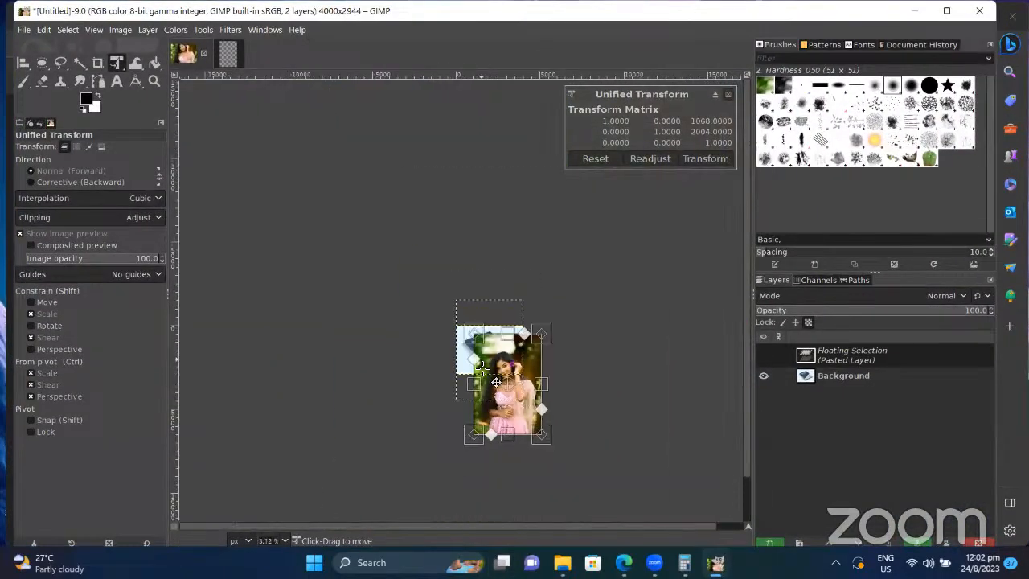
scroll(482, 368, "up", 3, "ctrl")
scroll(482, 369, "down", 2, "ctrl")
scroll(483, 369, "down", 1, "ctrl")
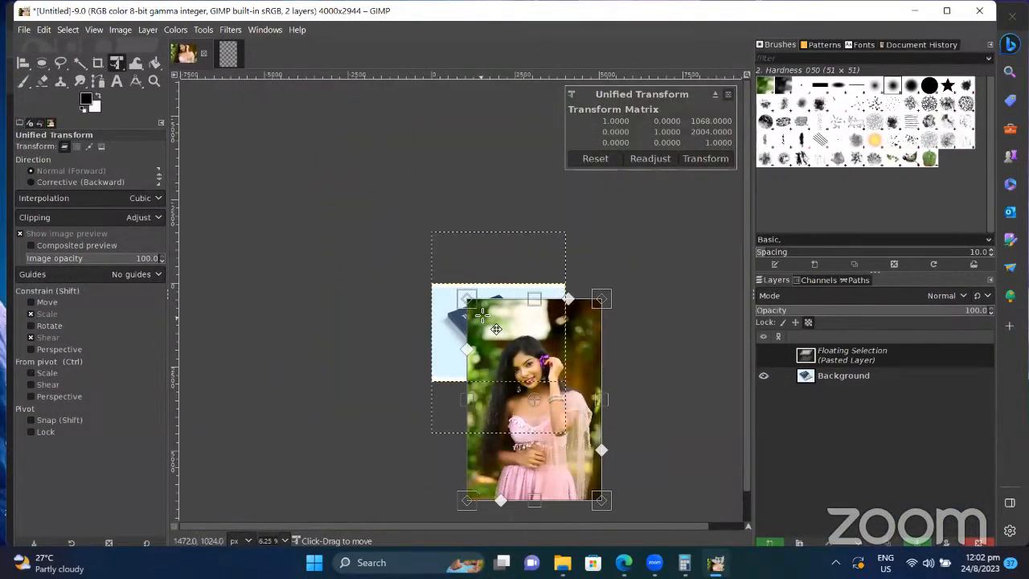
Step: Pull the portrait's four corners onto the tilted cover and apply the perspective
left_click_drag(472, 302, 449, 310)
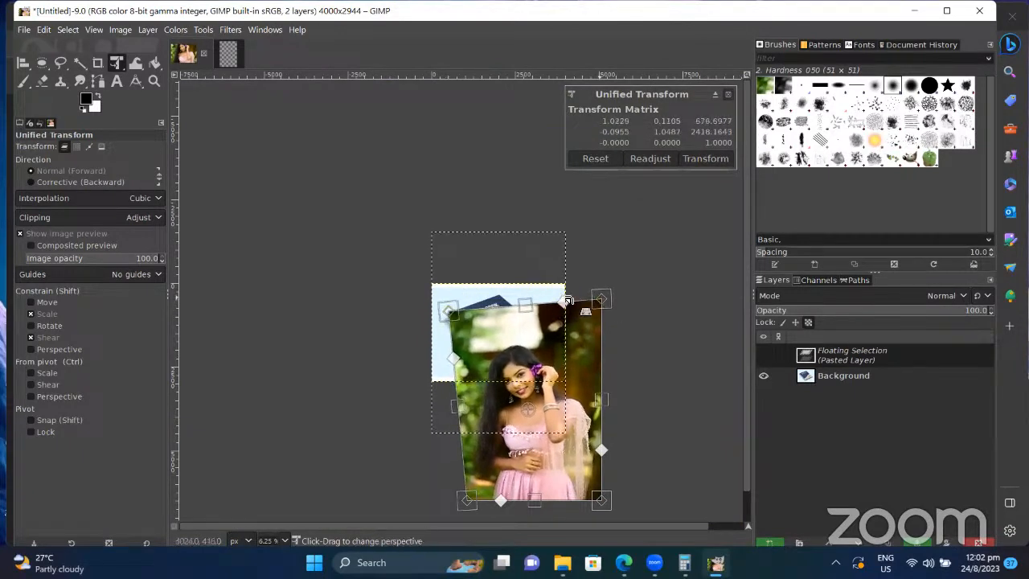
left_click_drag(568, 300, 503, 287)
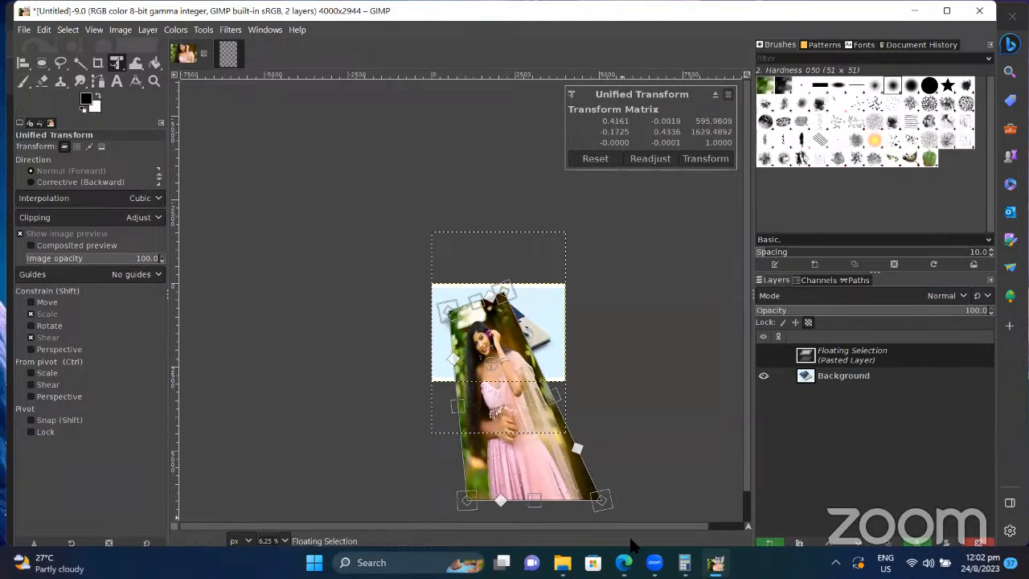
left_click_drag(602, 501, 554, 338)
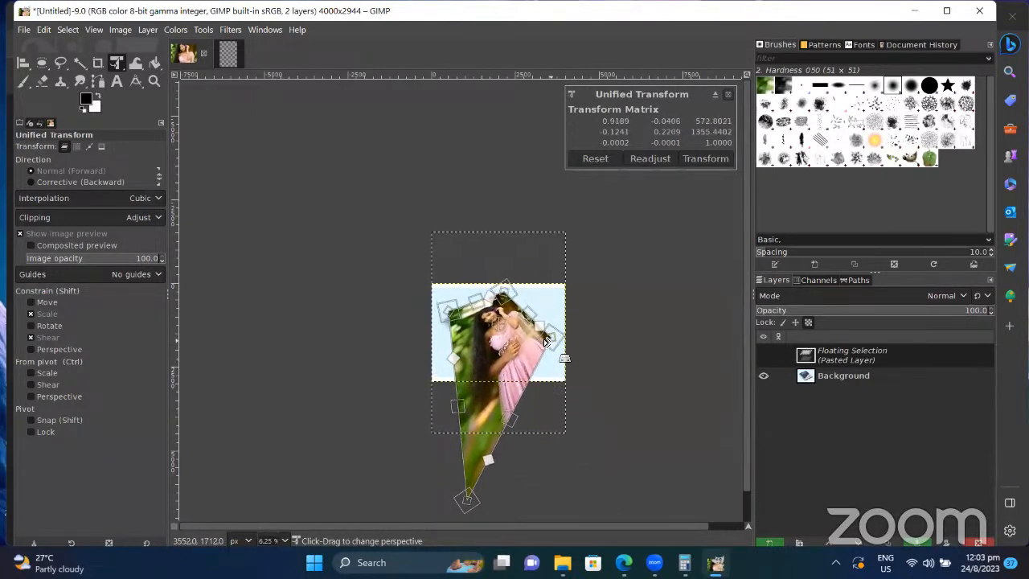
left_click_drag(475, 499, 497, 368)
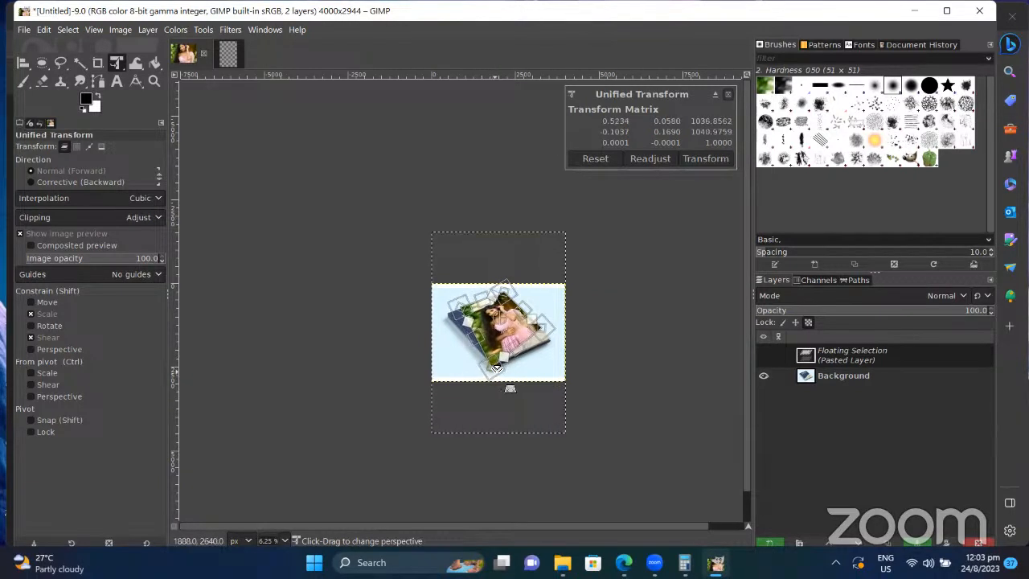
left_click_drag(544, 337, 550, 344)
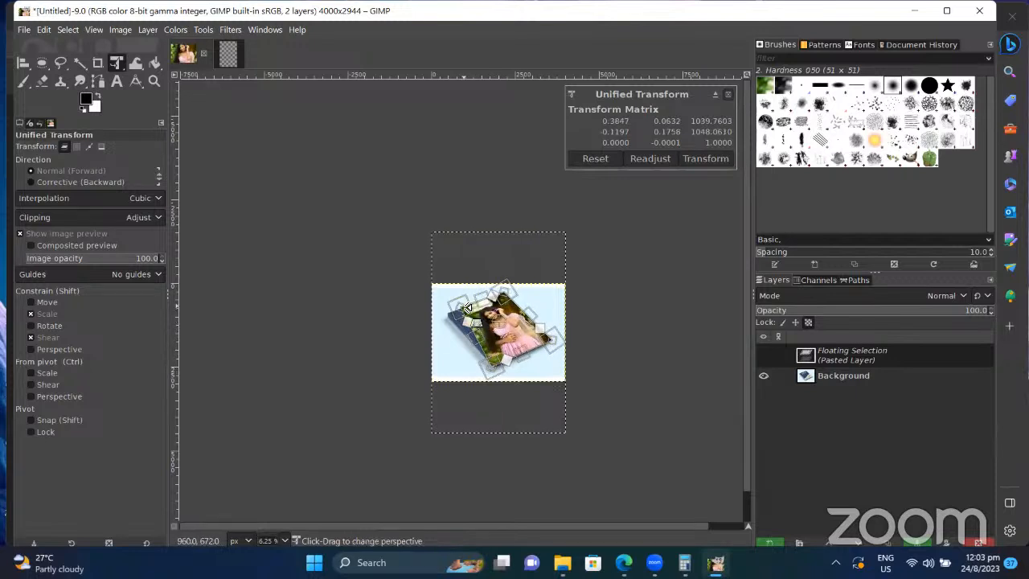
left_click_drag(468, 308, 449, 316)
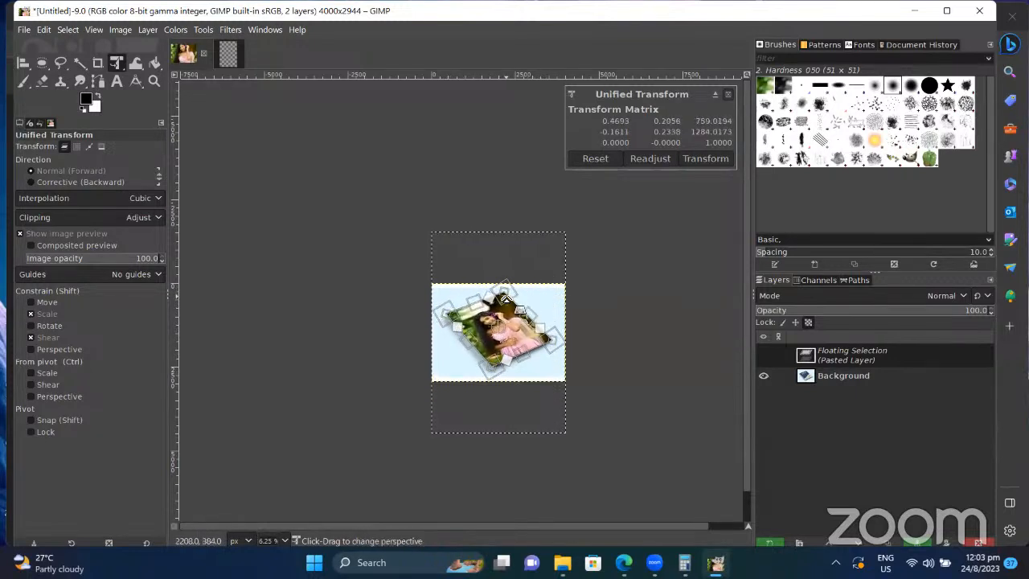
left_click_drag(506, 300, 504, 295)
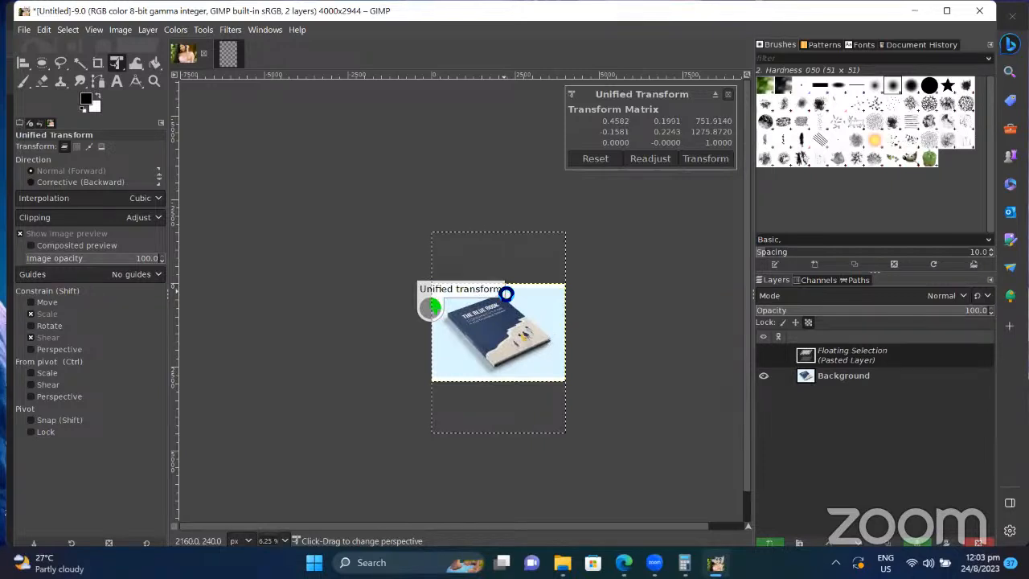
key("Return")
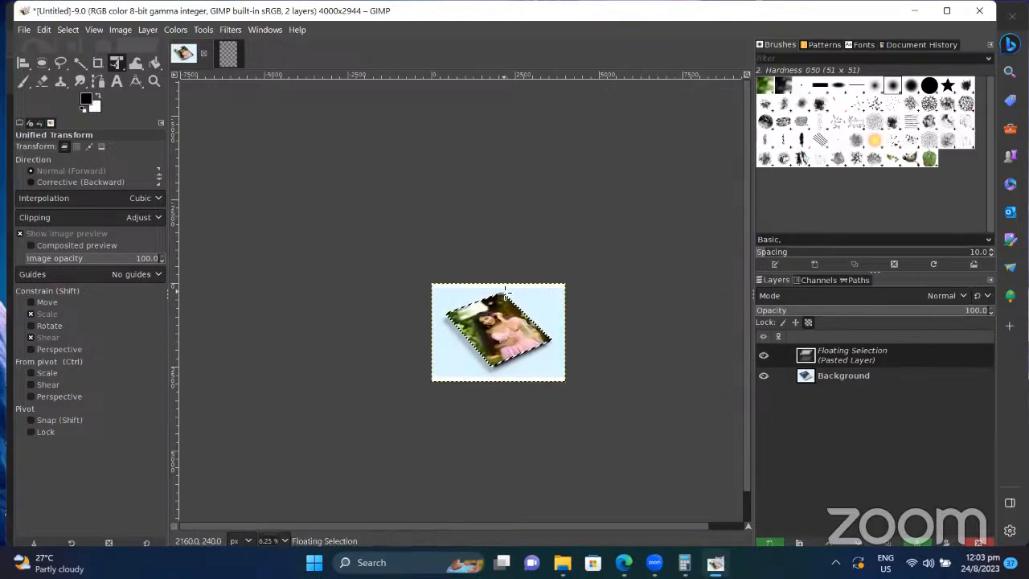
Step: On the book composite, select all, clear the selection, then invert the selection
scroll(505, 291, "down", 2)
scroll(505, 293, "up", 12)
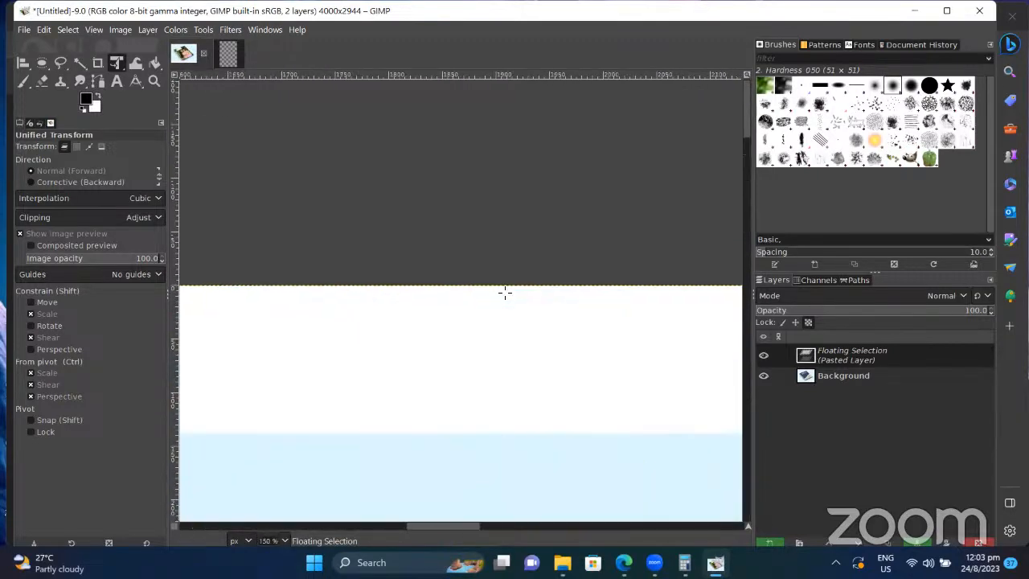
scroll(505, 293, "down", 15)
scroll(505, 293, "up", 15)
scroll(505, 291, "down", 12)
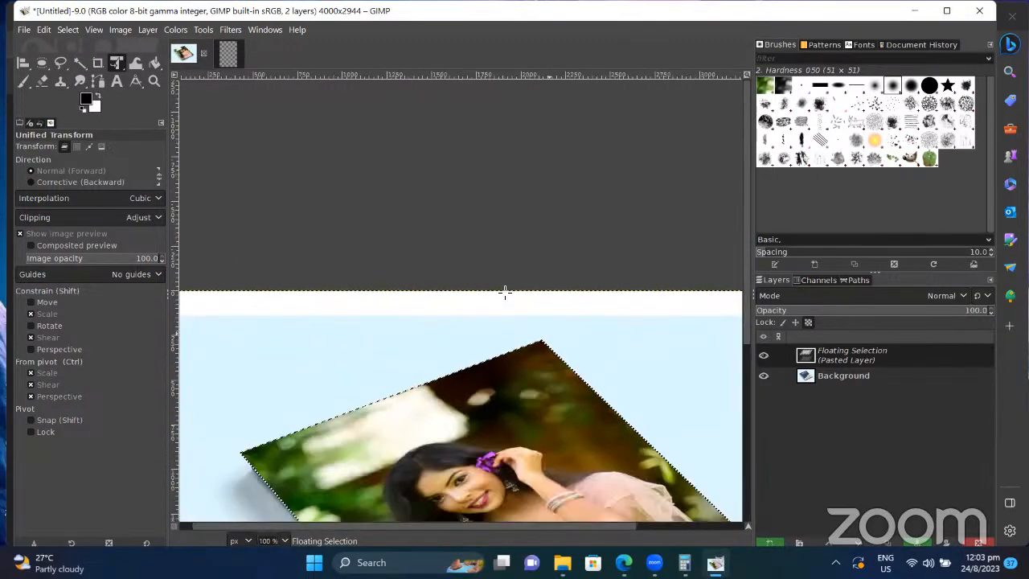
scroll(505, 291, "up", 5)
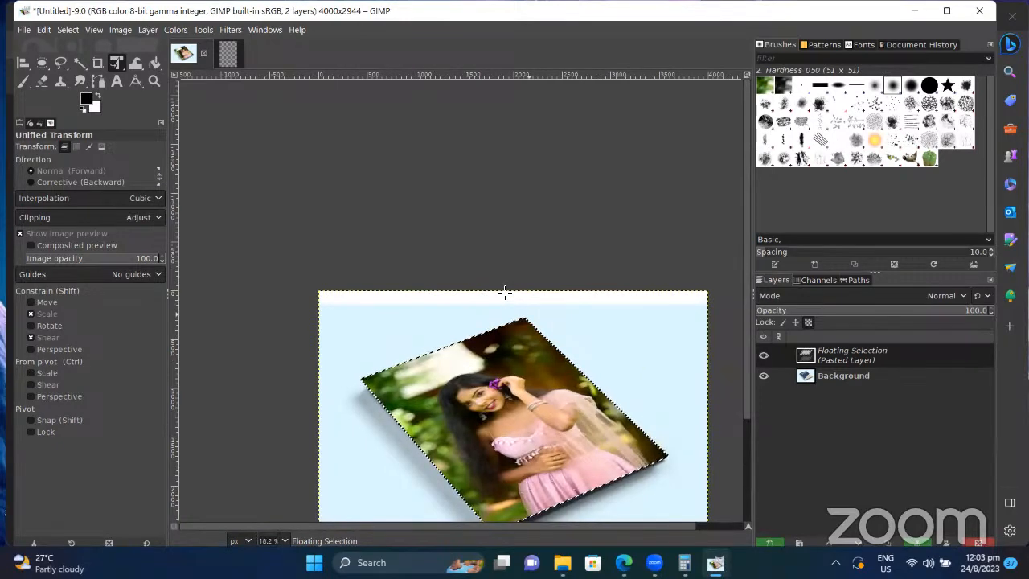
scroll(470, 246, "down", 3)
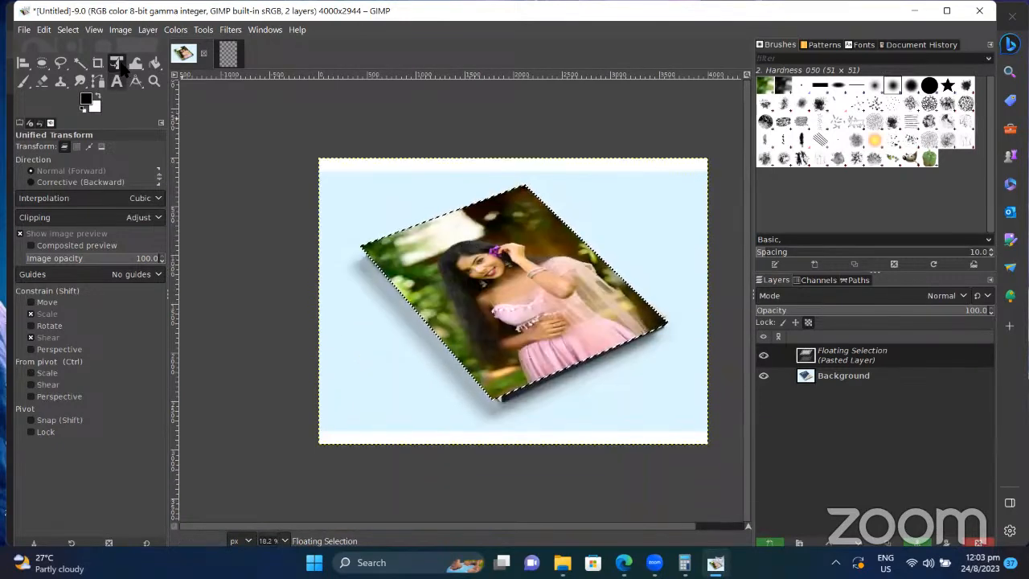
left_click(68, 29)
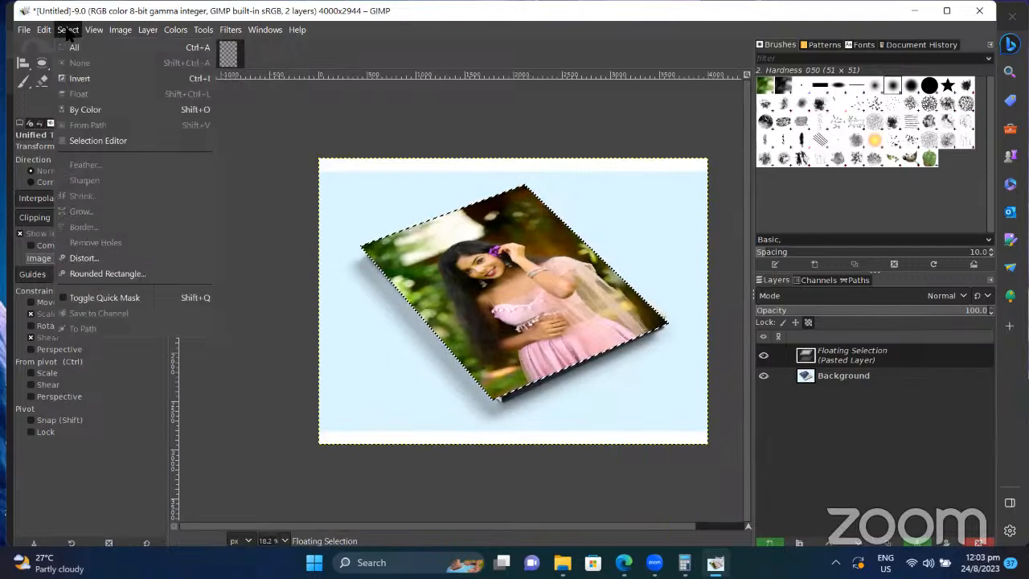
left_click(106, 51)
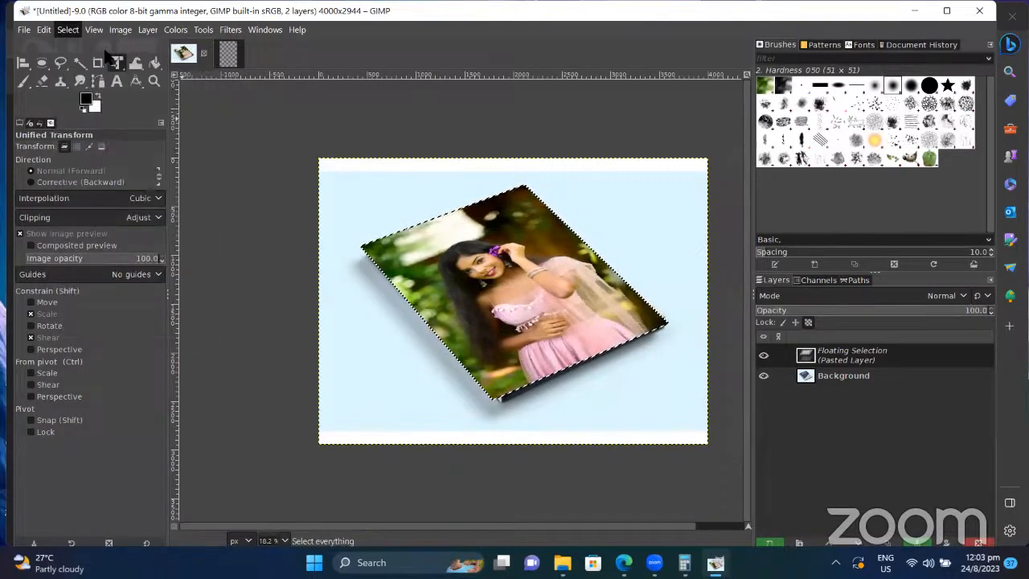
left_click(68, 30)
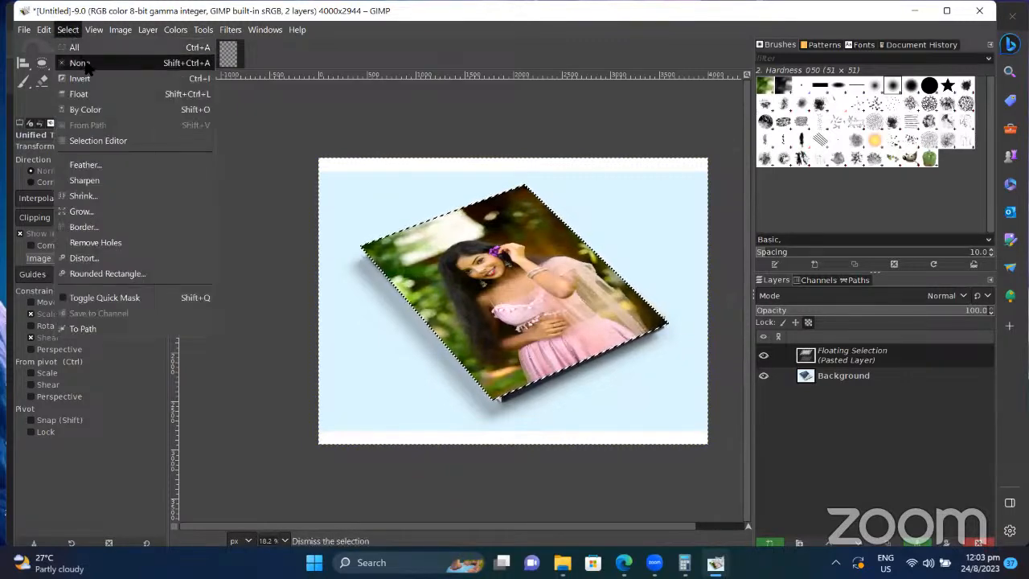
left_click(86, 64)
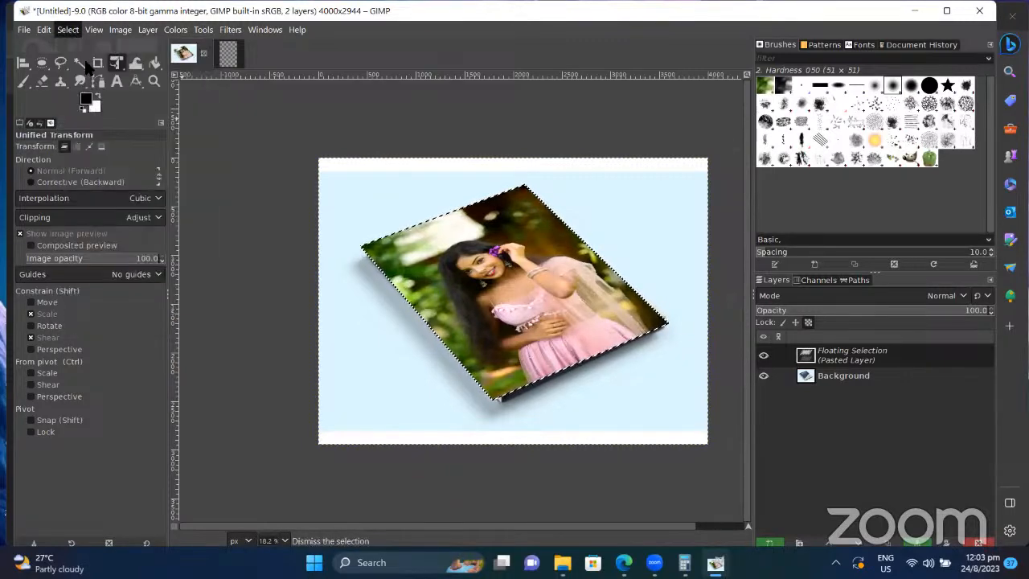
left_click(23, 63)
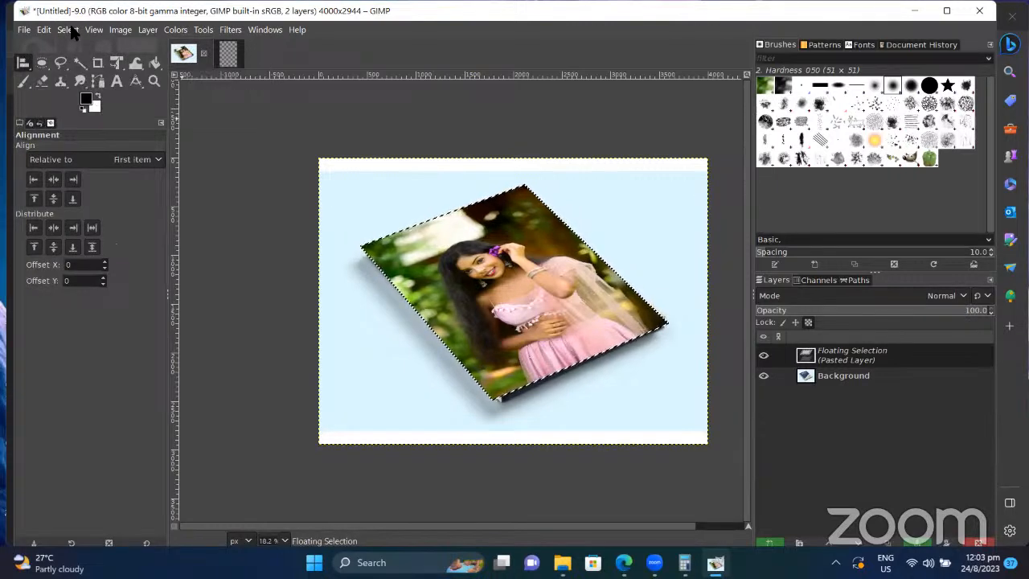
left_click(68, 30)
left_click(81, 79)
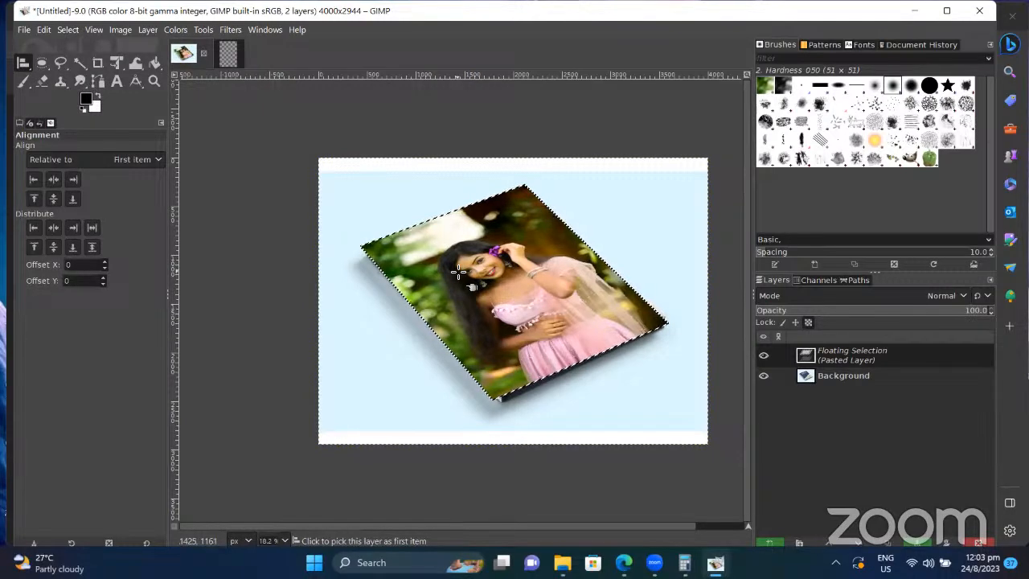
Step: Close the _SSH0806 photo image, discarding its changes
left_click(232, 53)
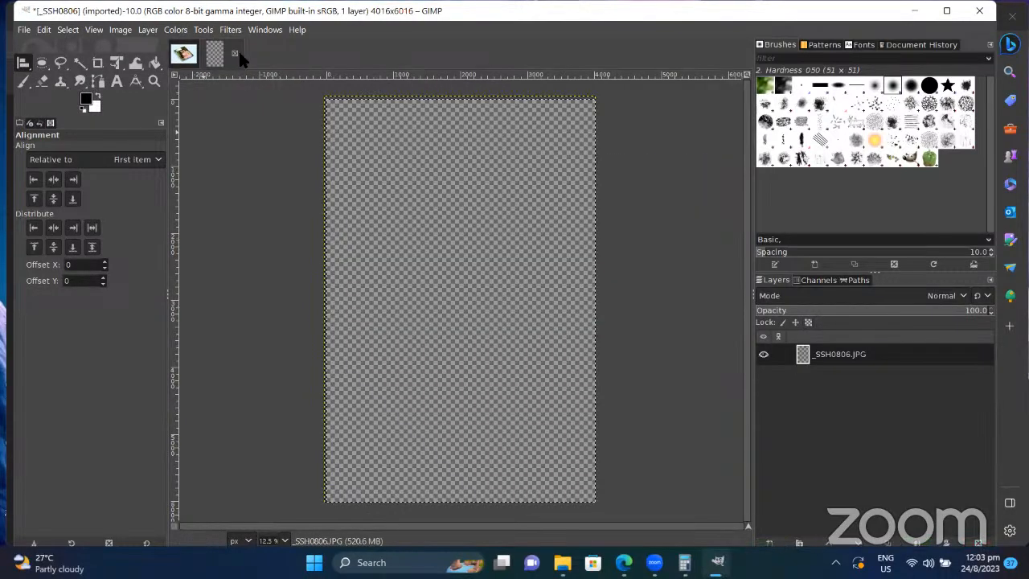
left_click(234, 53)
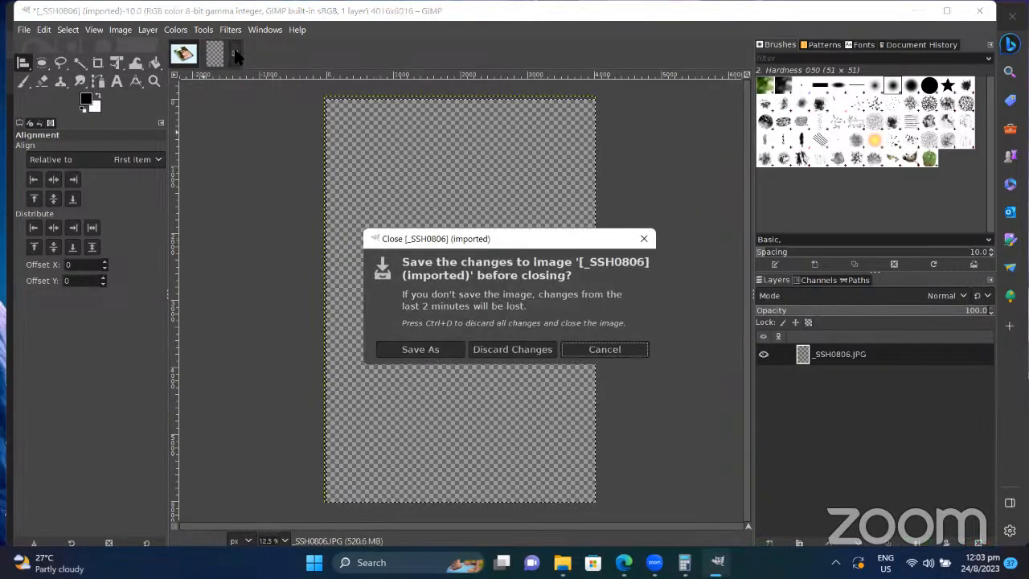
left_click(524, 355)
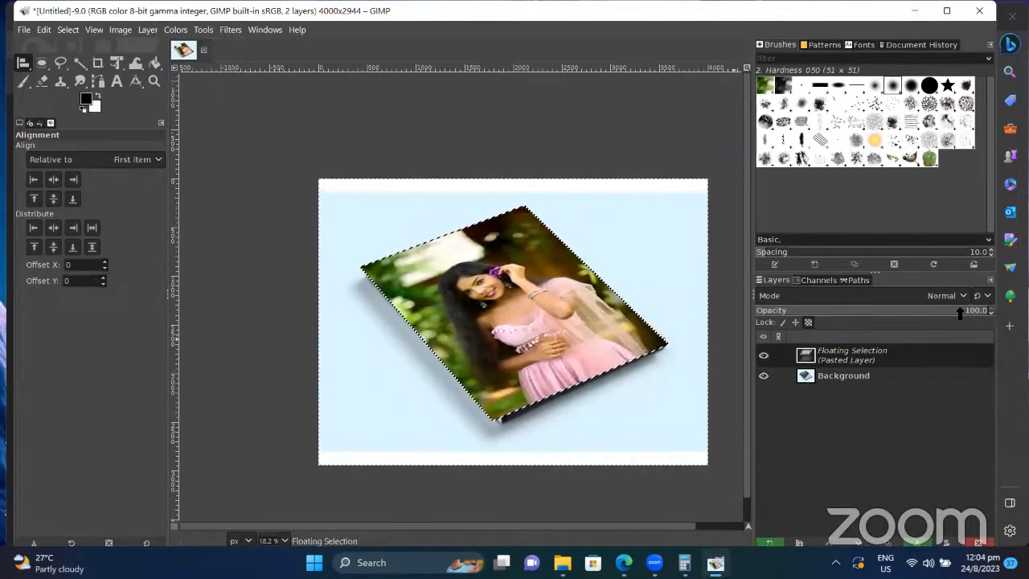
Step: Drag all four portrait corners onto the book cover's corners and apply the perspective
mouse_move(946, 313)
left_mouse_down()
mouse_move(930, 314)
mouse_move(958, 314)
left_mouse_up()
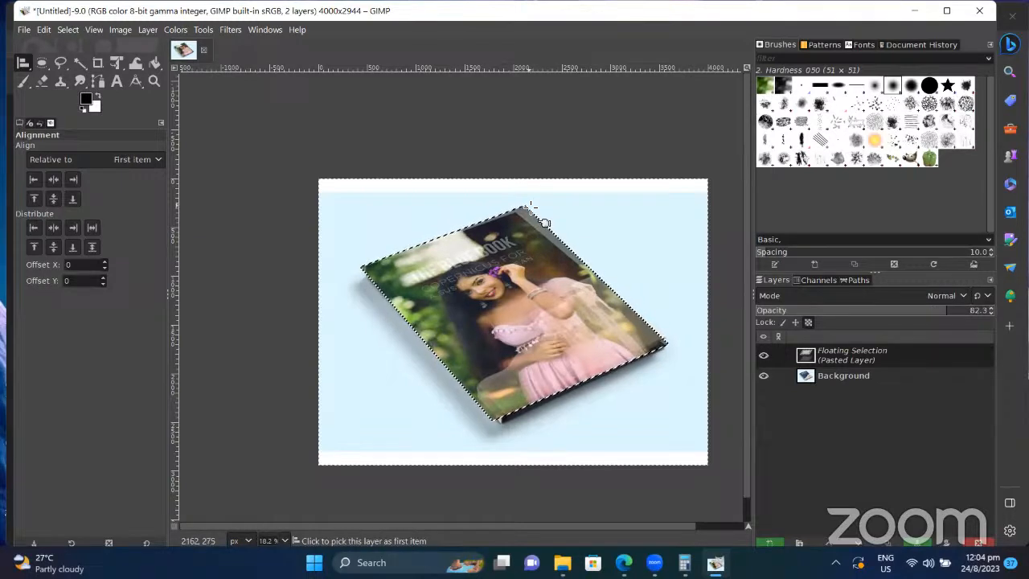
left_click(116, 64)
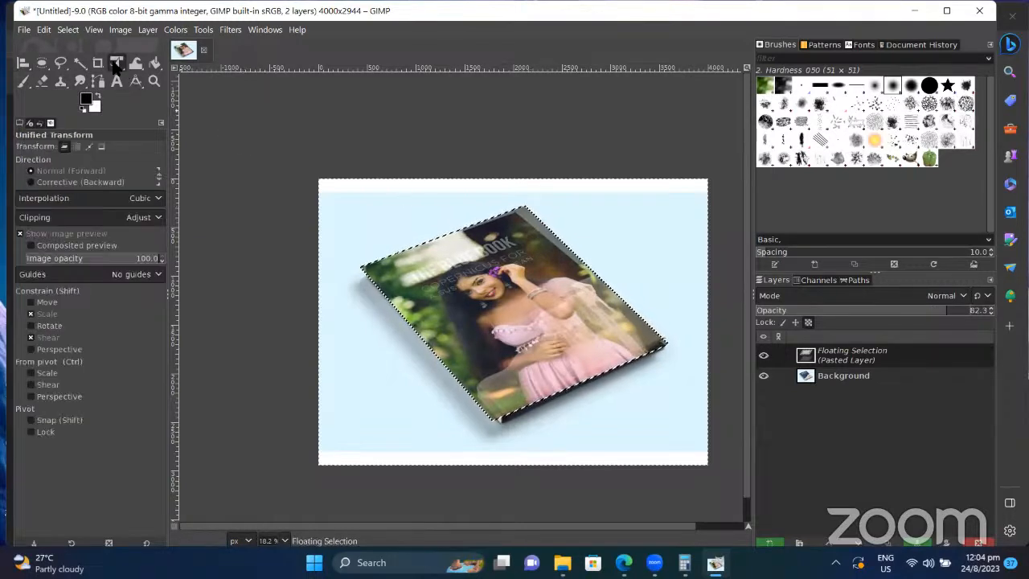
left_click(523, 231)
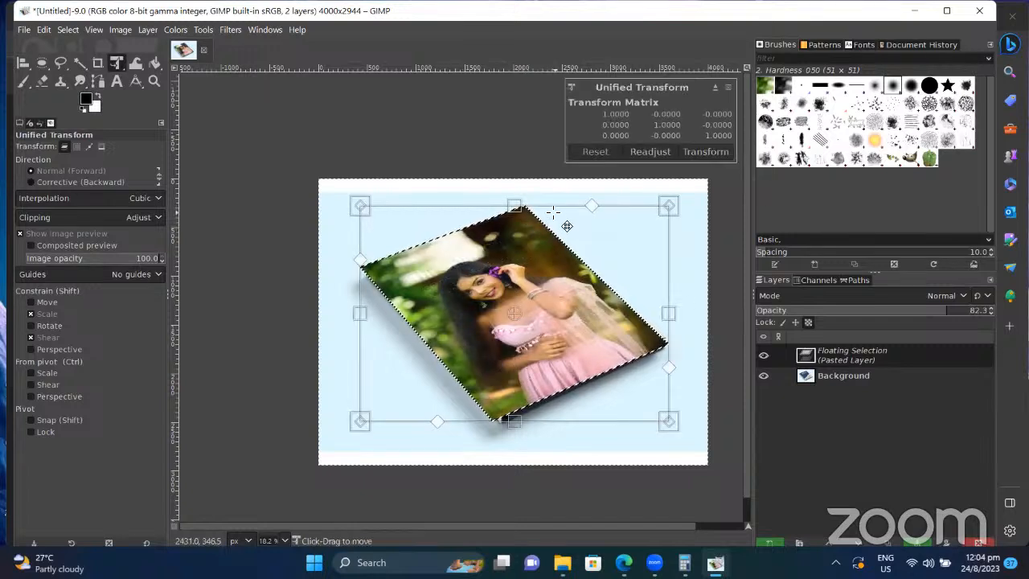
left_click_drag(667, 204, 640, 219)
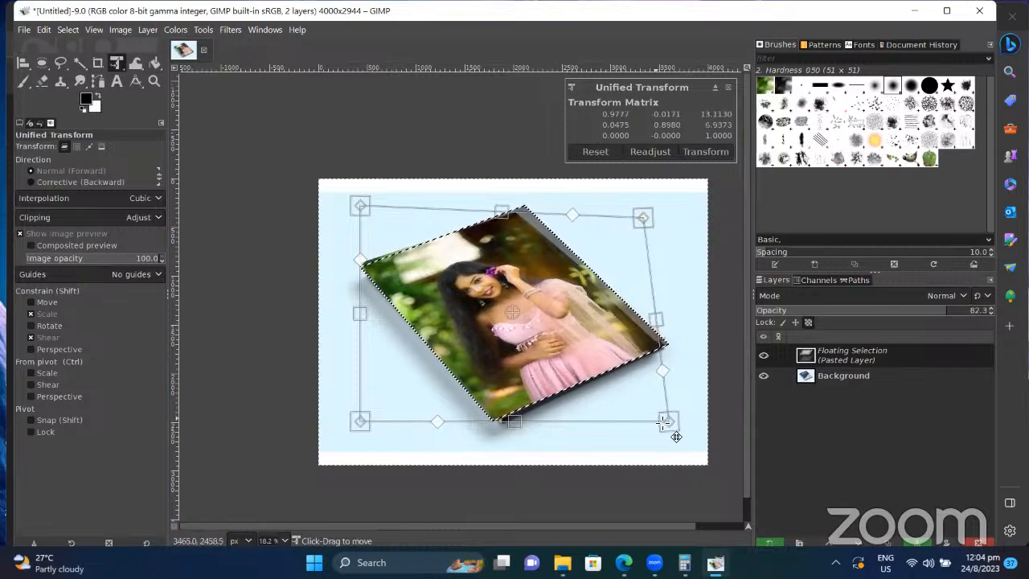
mouse_move(669, 424)
left_mouse_down()
mouse_move(680, 408)
mouse_move(685, 422)
left_mouse_up()
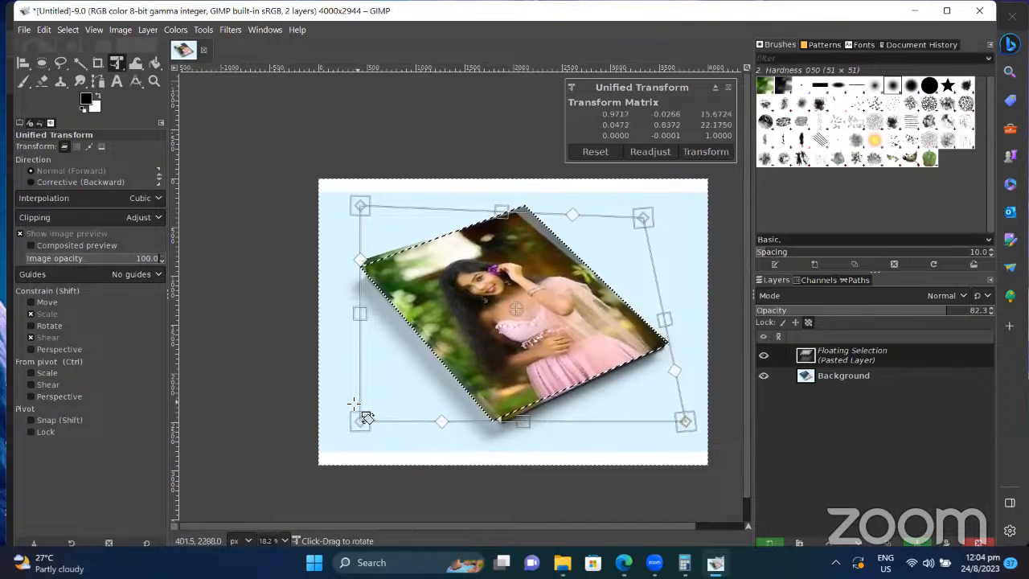
left_click_drag(359, 419, 369, 413)
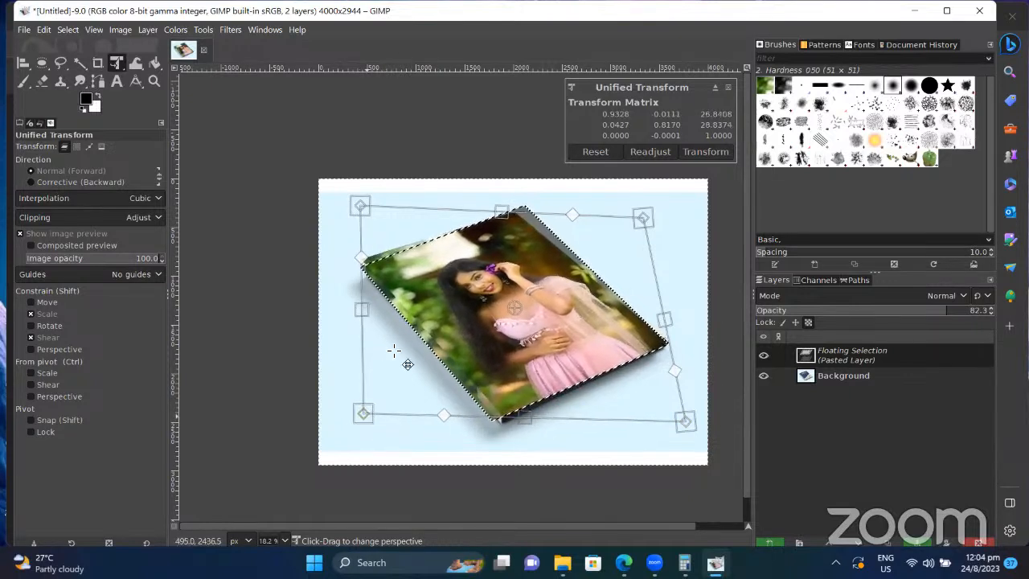
mouse_move(360, 206)
left_mouse_down()
mouse_move(368, 191)
mouse_move(364, 222)
left_mouse_up()
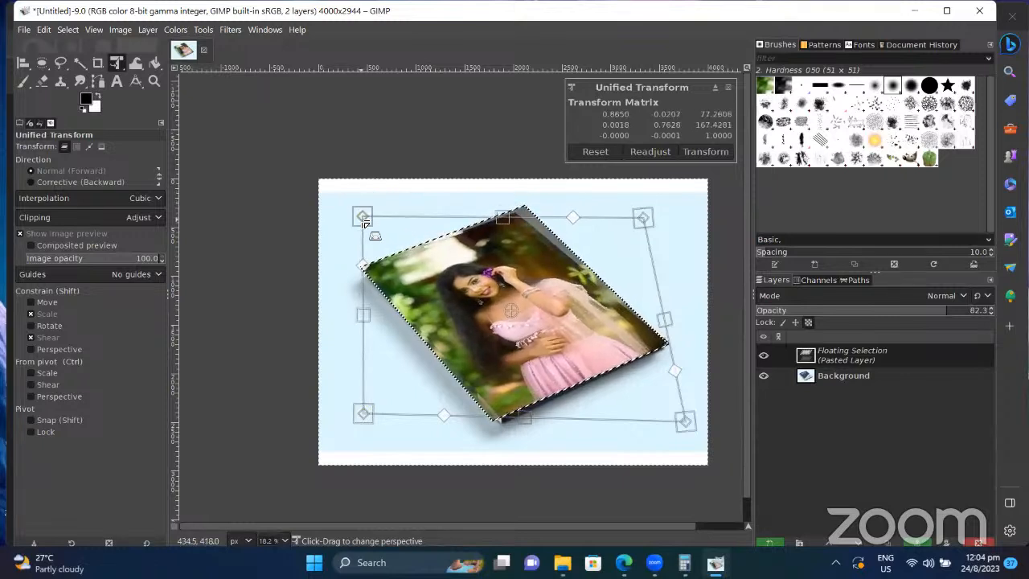
double_click(364, 218)
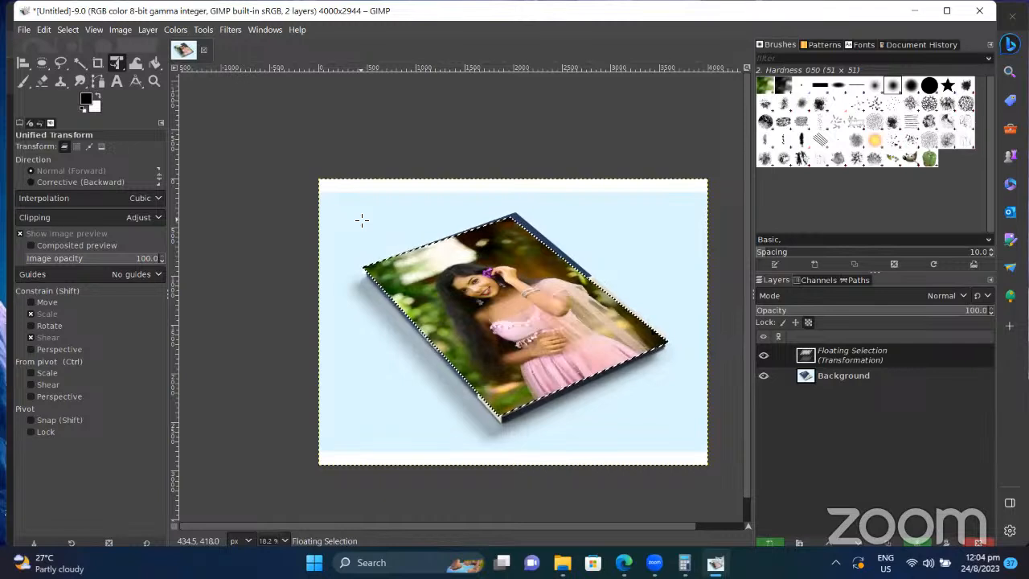
Step: Realign the portrait's top-right and bottom-right corners with the cover
left_click(555, 153)
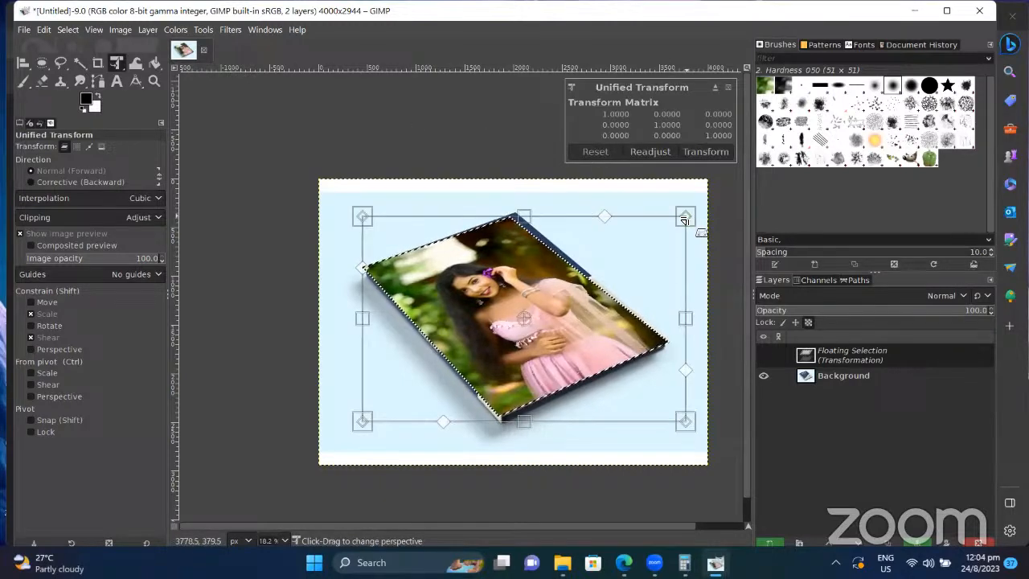
left_click_drag(684, 218, 704, 207)
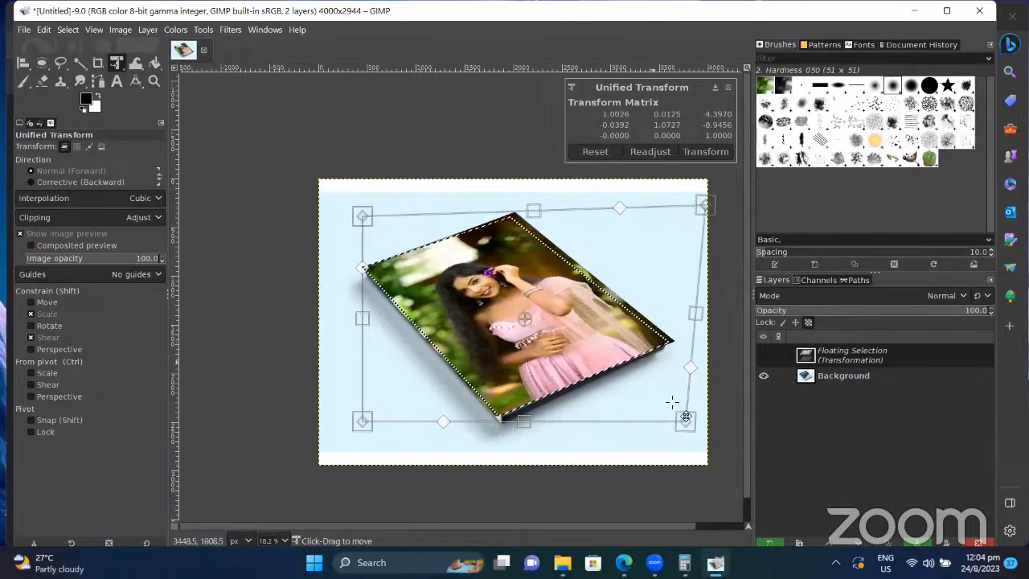
left_click_drag(686, 419, 677, 417)
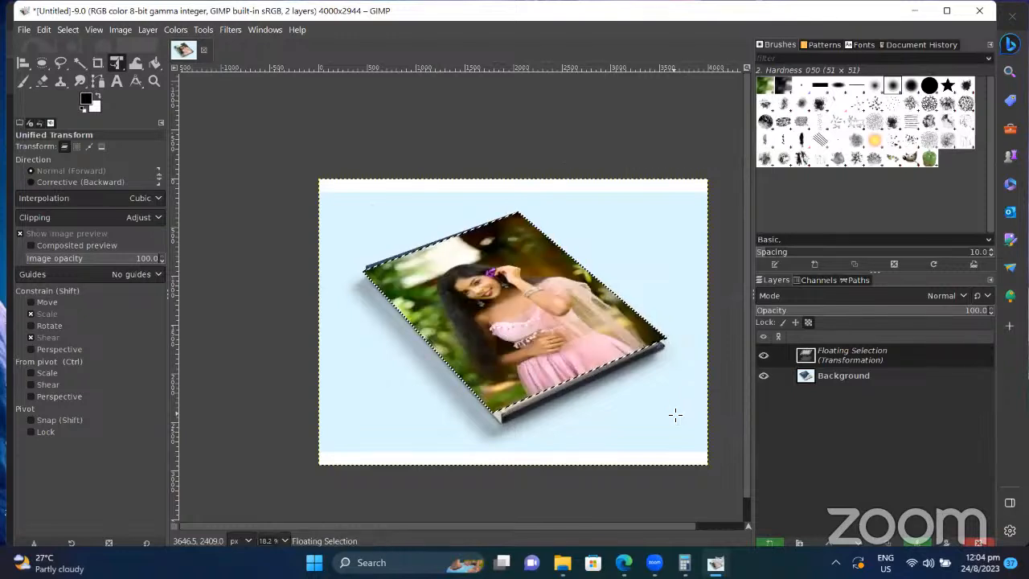
Step: Lower the portrait layer's opacity to 63.1 so the cover title shows through
left_click(947, 300)
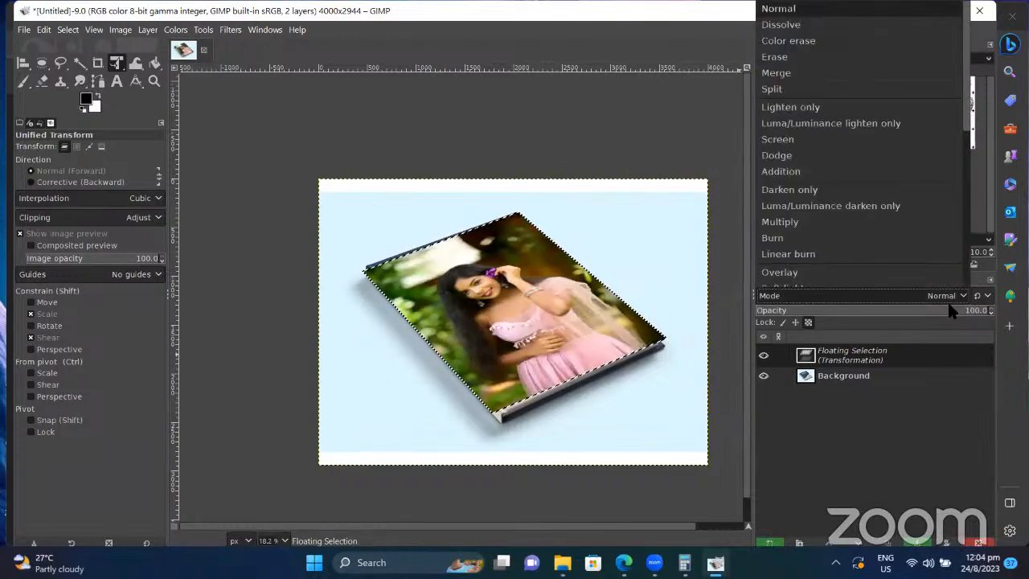
left_click(896, 313)
left_click(902, 312)
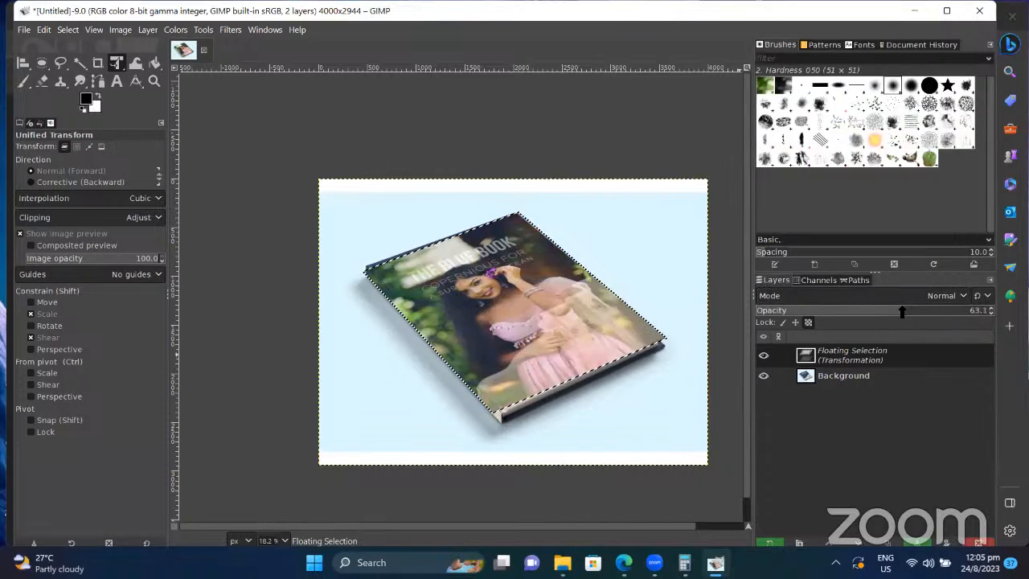
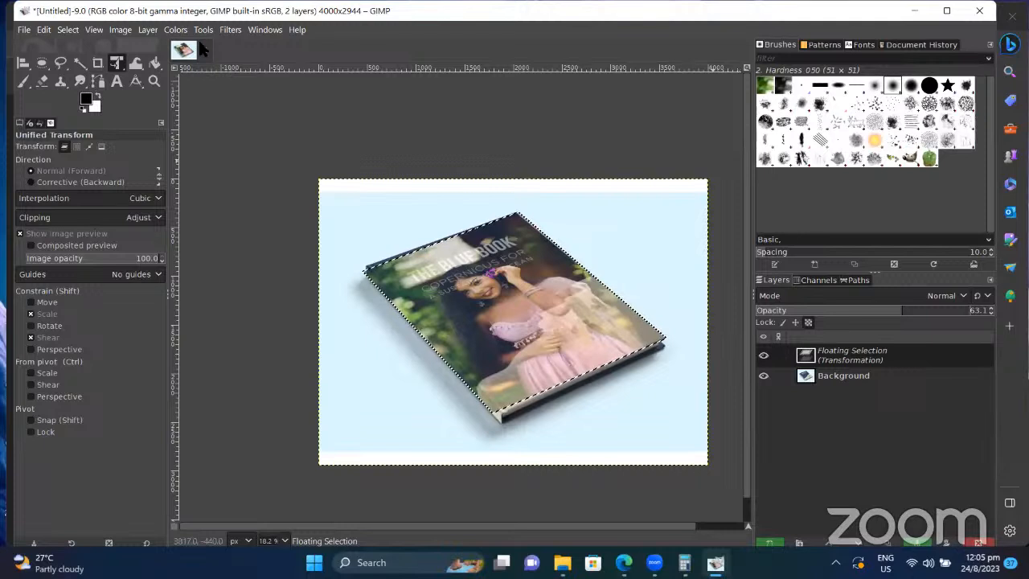
Step: Discard the book mockup, then open _SSH0819.JPG with Exif rotation and built-in sRGB conversion
left_click(204, 50)
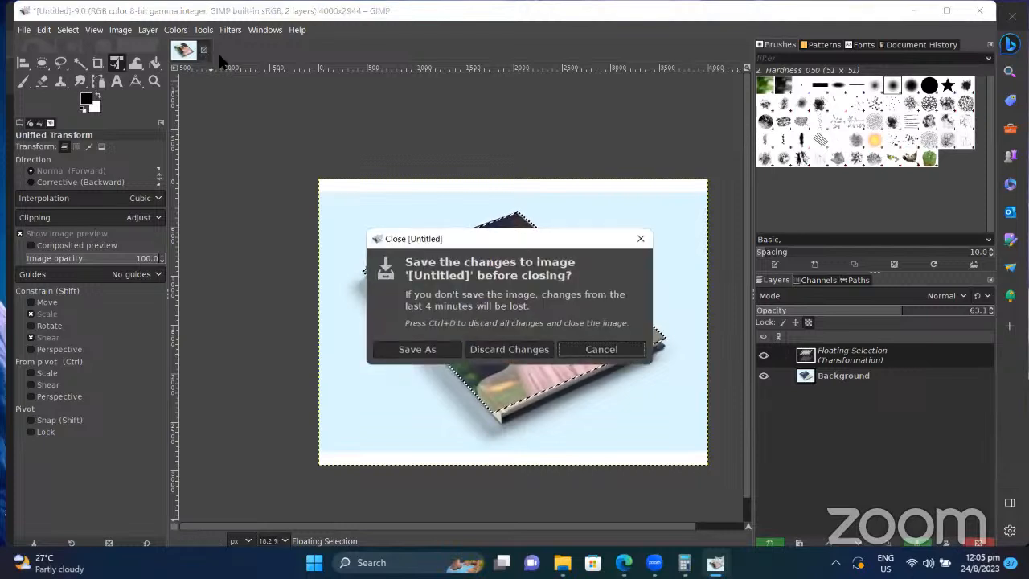
left_click(518, 351)
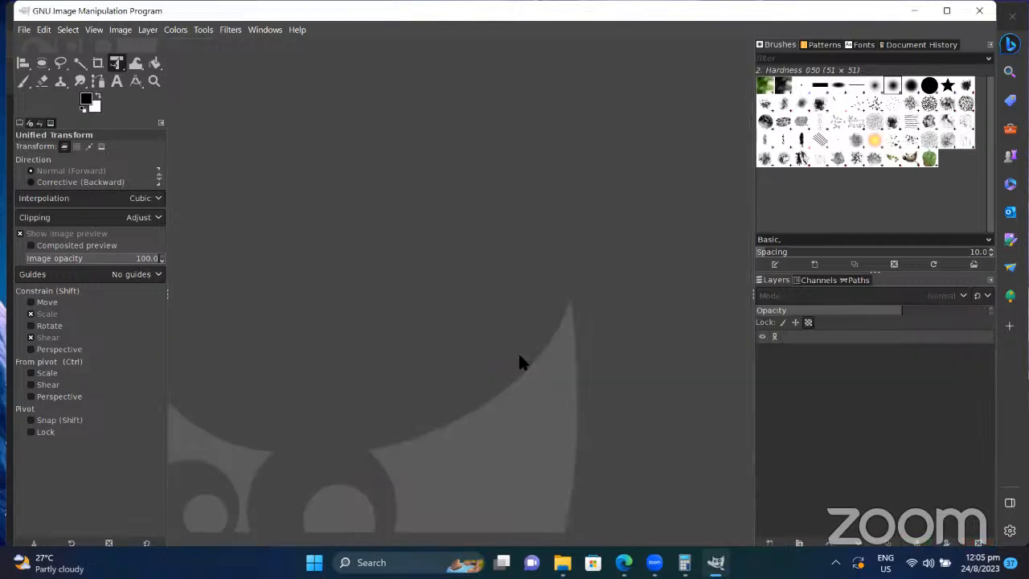
left_click(24, 30)
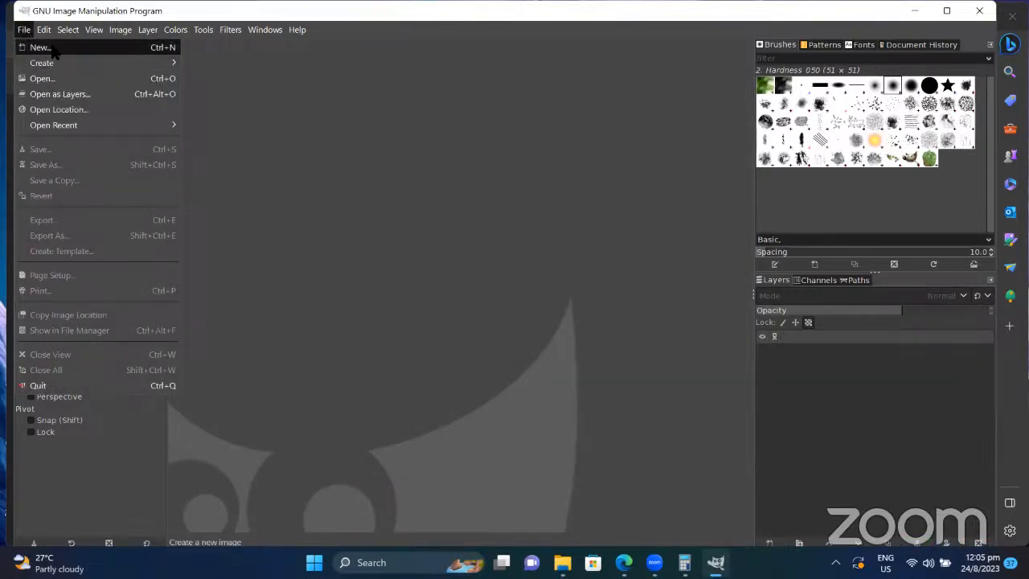
left_click(58, 78)
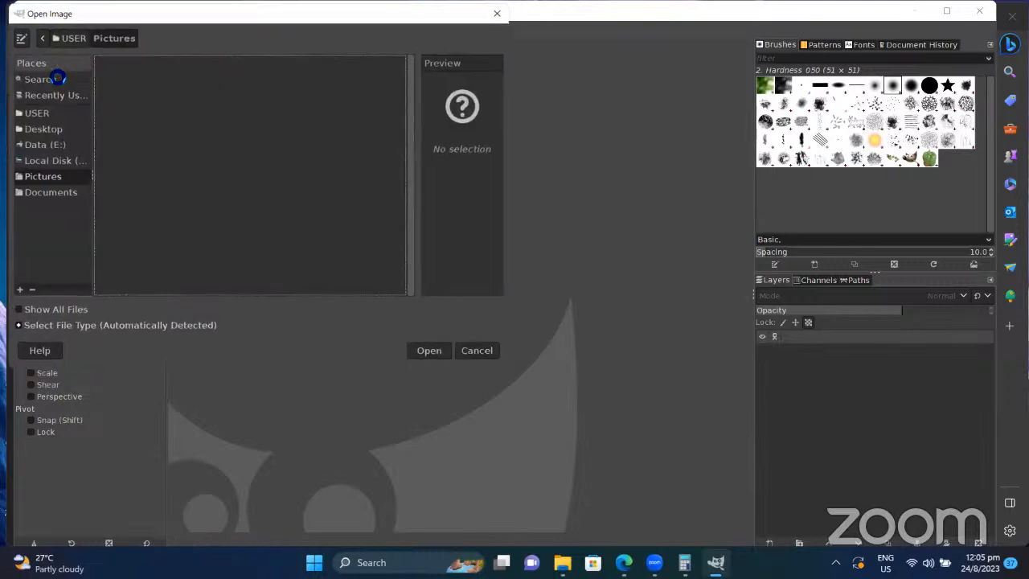
left_click(180, 191)
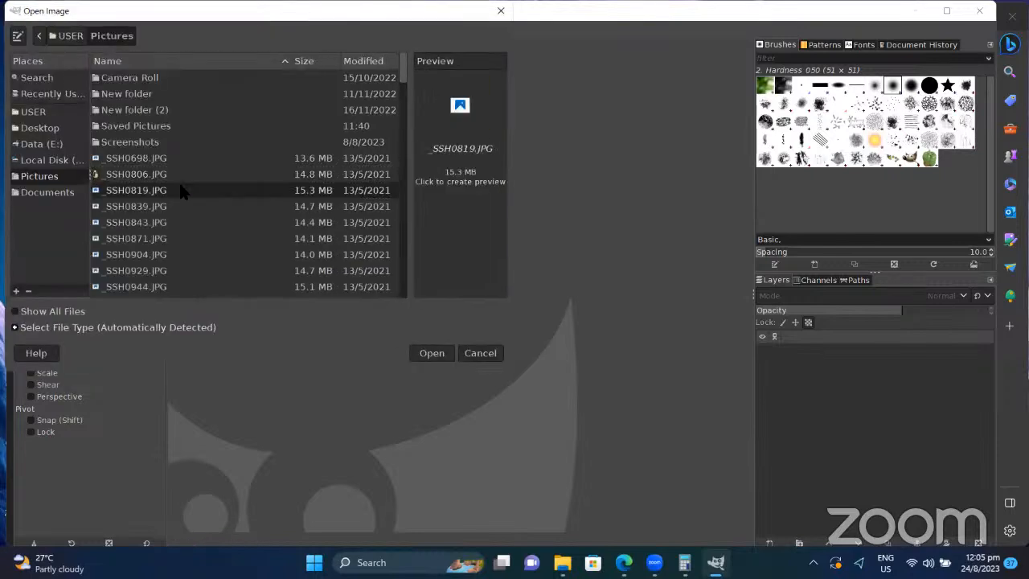
left_click(446, 353)
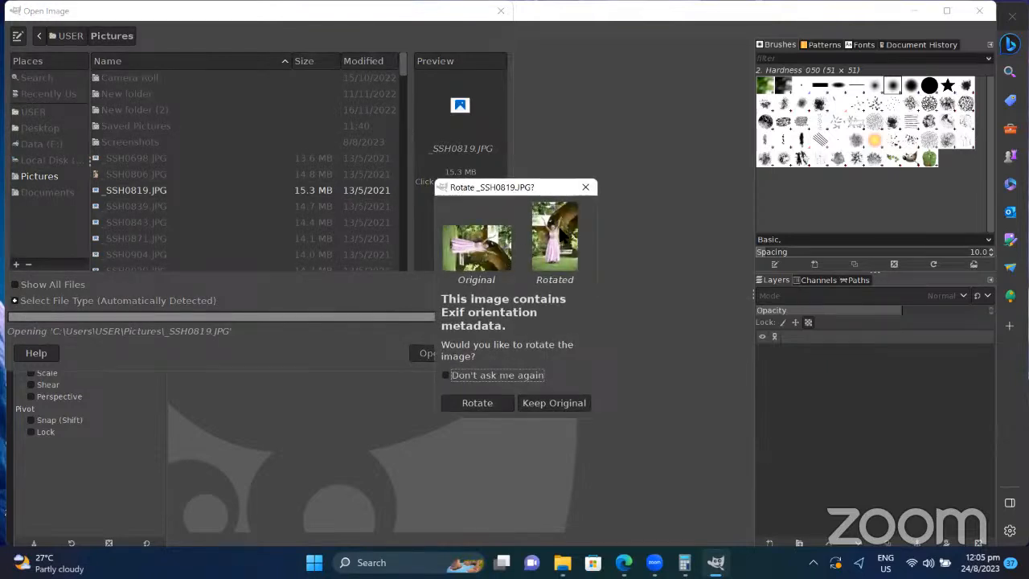
left_click(490, 374)
left_click(495, 400)
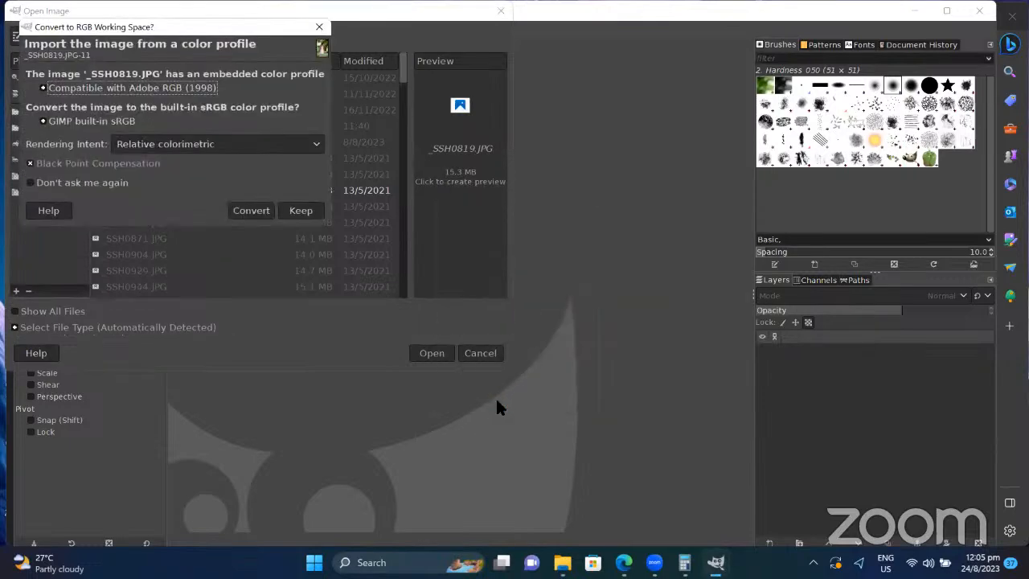
left_click(247, 211)
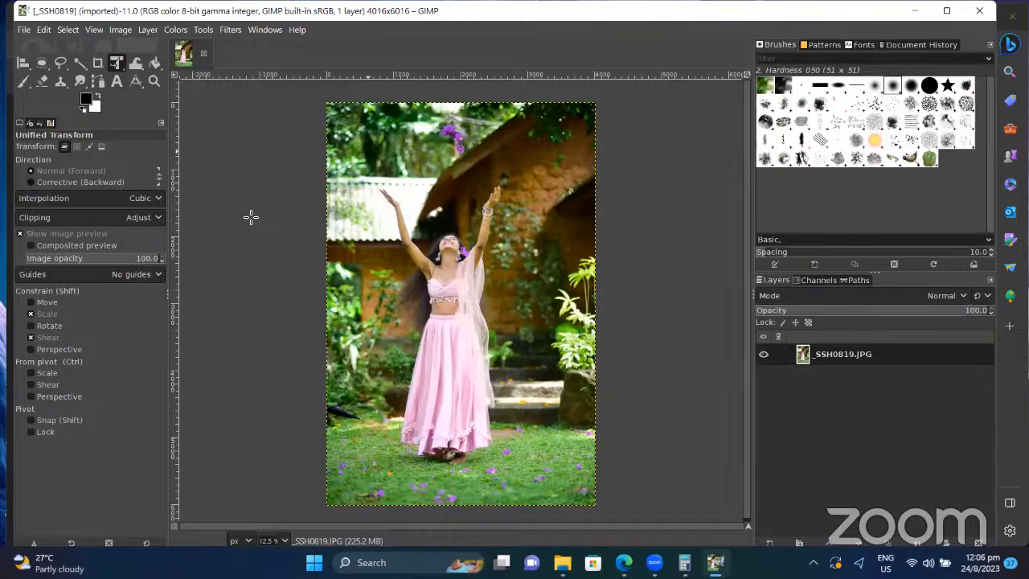
Step: Select Warp Transform (Move pixels, size 40, strength 50) from the transform tool group
left_click(136, 64)
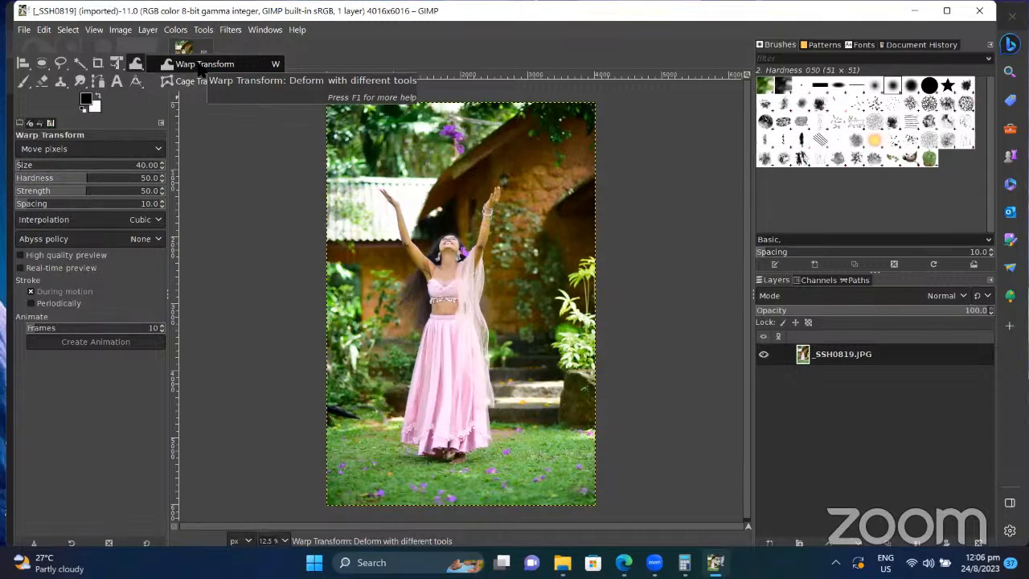
left_click(199, 68)
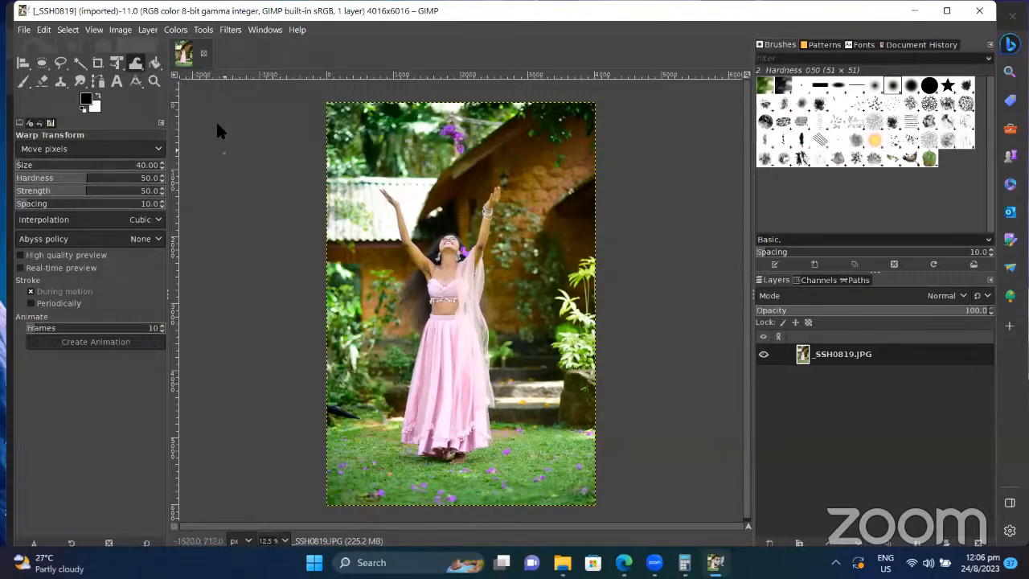
left_click(136, 69)
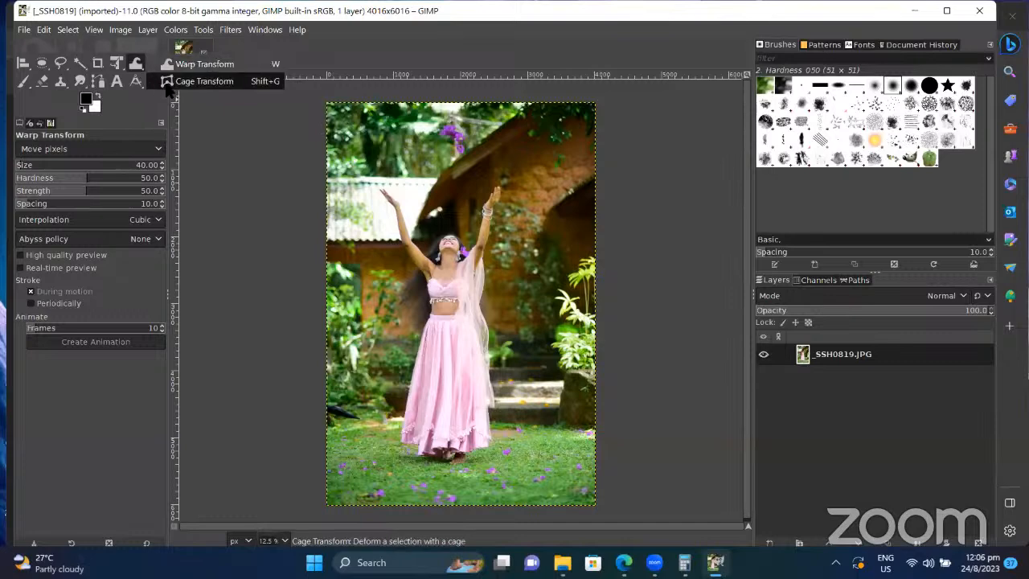
left_click(203, 81)
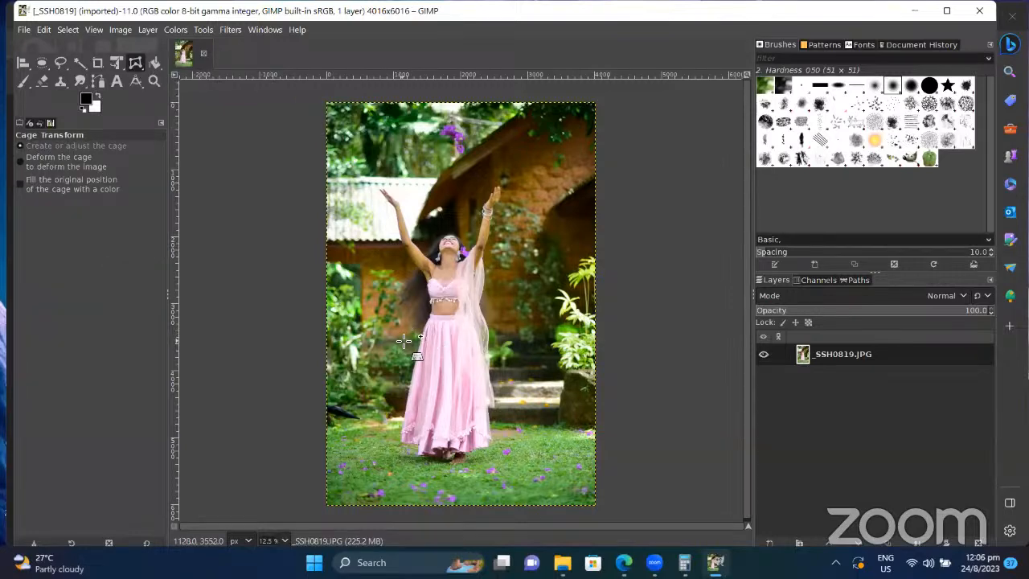
left_click(507, 437)
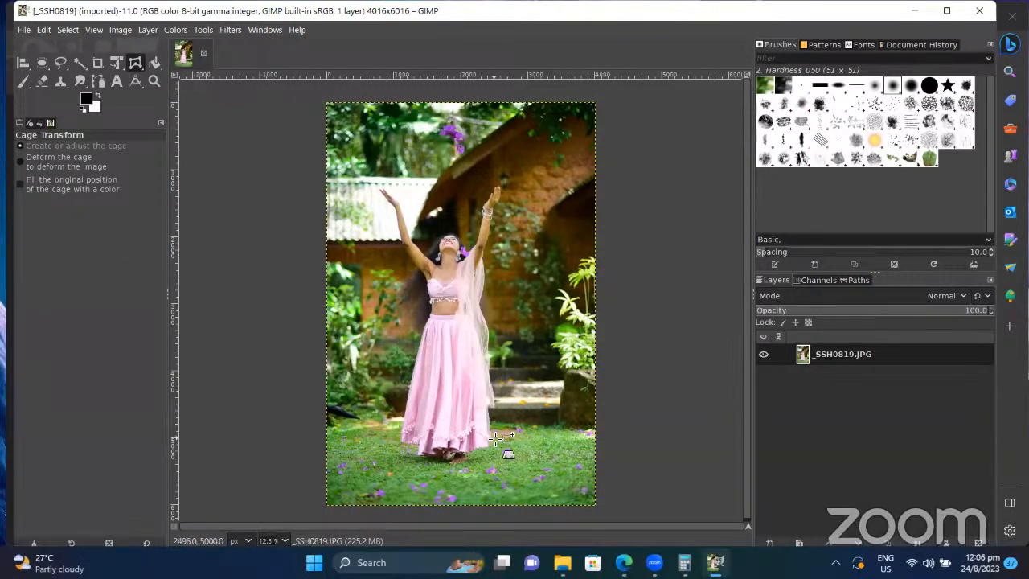
left_click(452, 374)
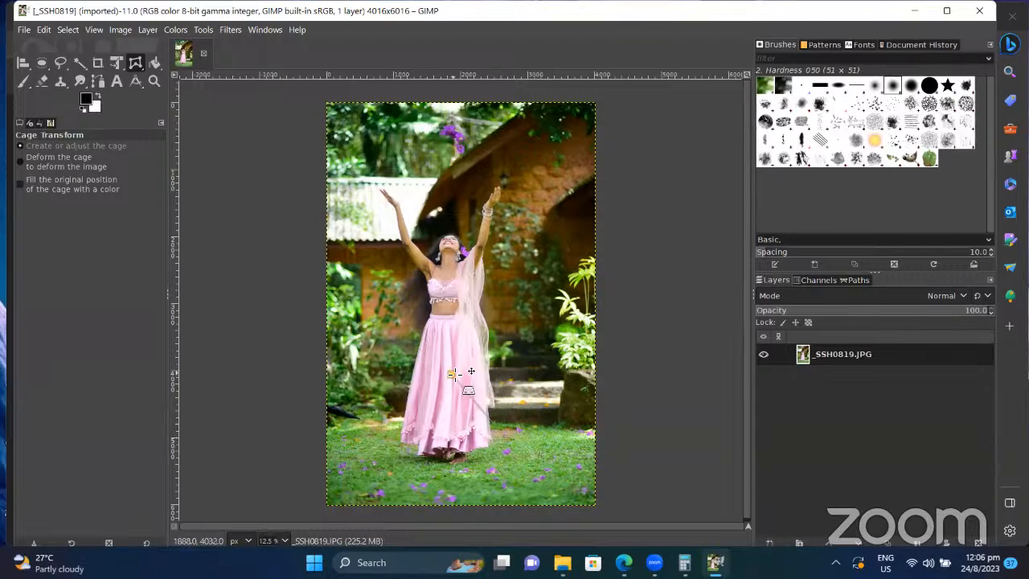
left_click(449, 453)
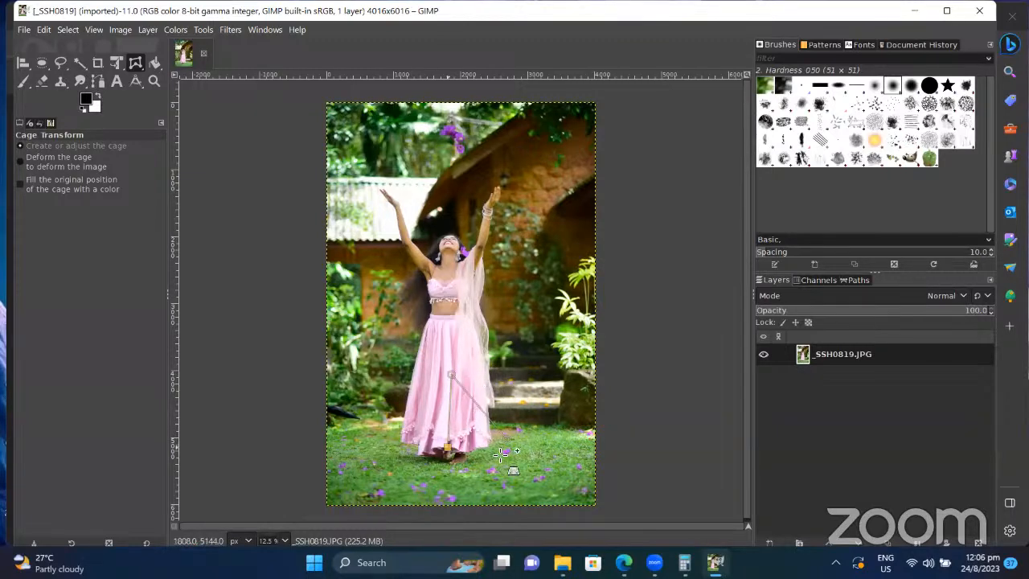
left_click(507, 440)
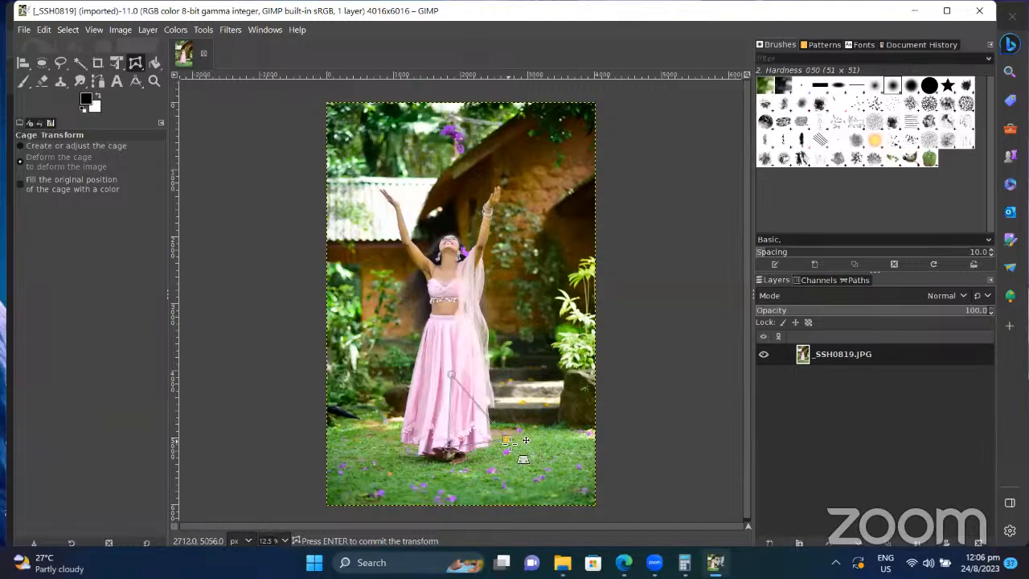
mouse_move(510, 443)
left_mouse_down()
mouse_move(553, 441)
mouse_move(521, 440)
left_mouse_up()
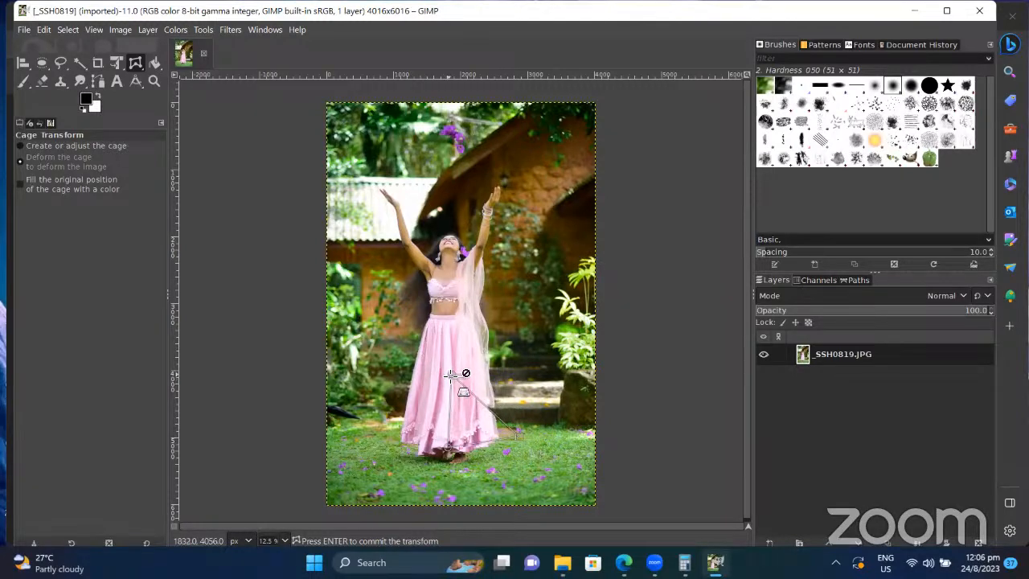
left_click_drag(466, 379, 582, 466)
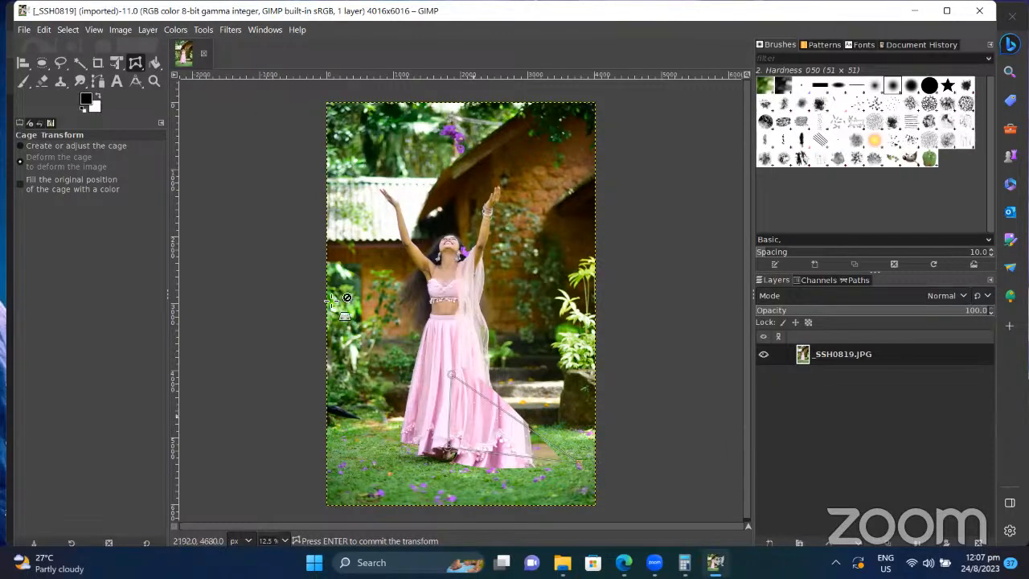
left_click(44, 30)
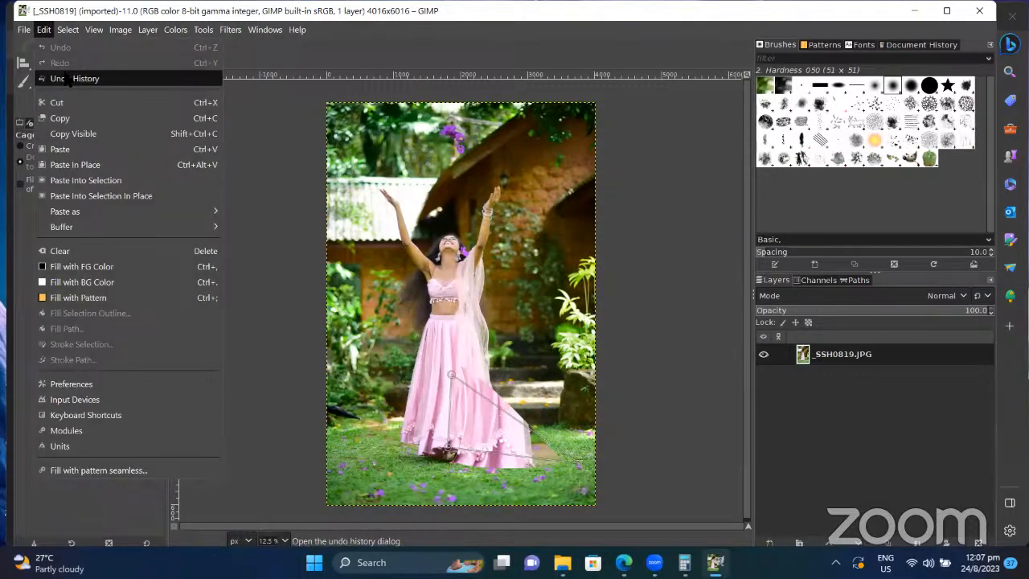
left_click(267, 145)
key("Return")
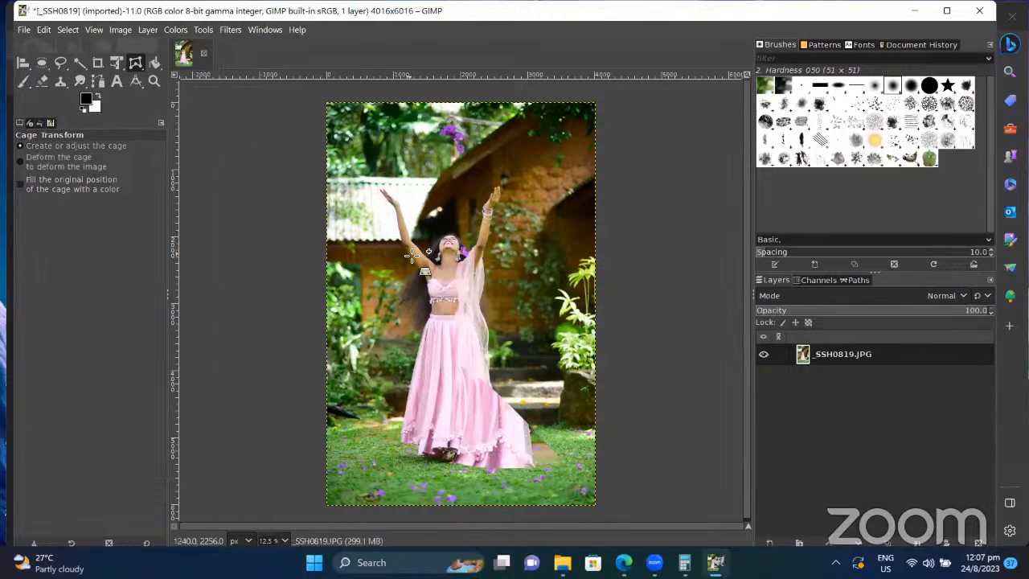
key("ctrl+z")
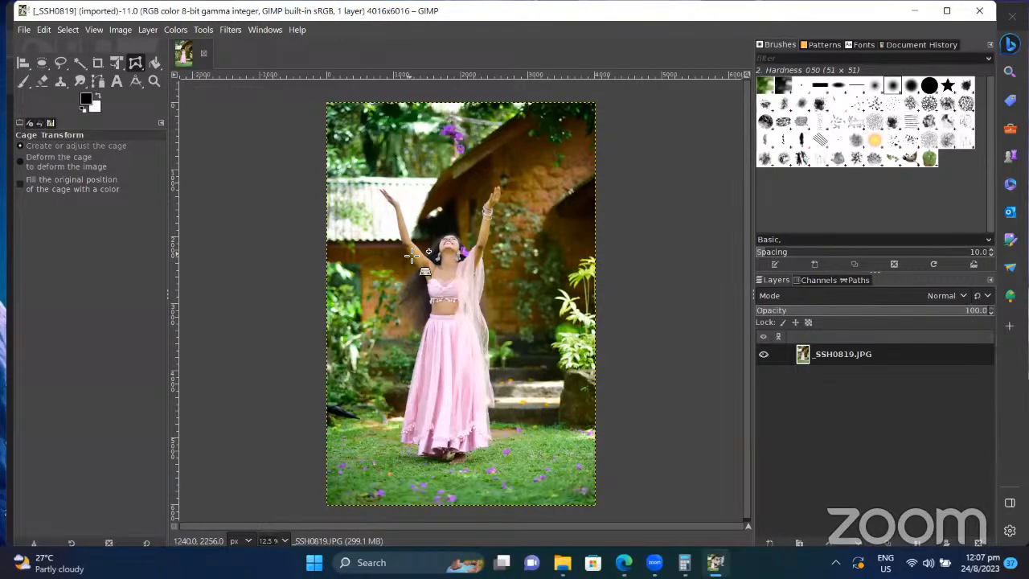
right_click(139, 66)
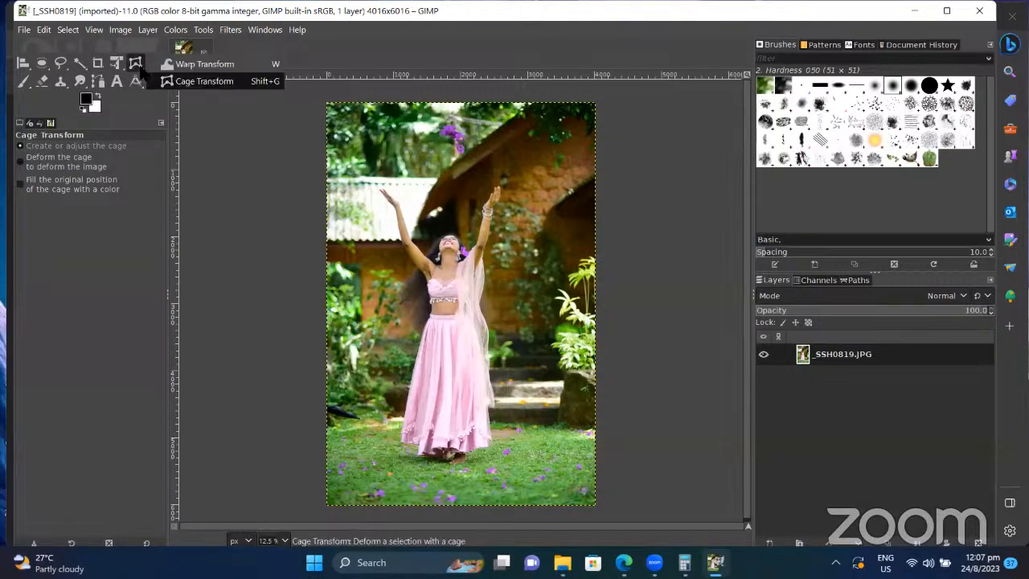
Step: Push the pink dress's pixels with a first Warp Transform stroke
left_click(202, 64)
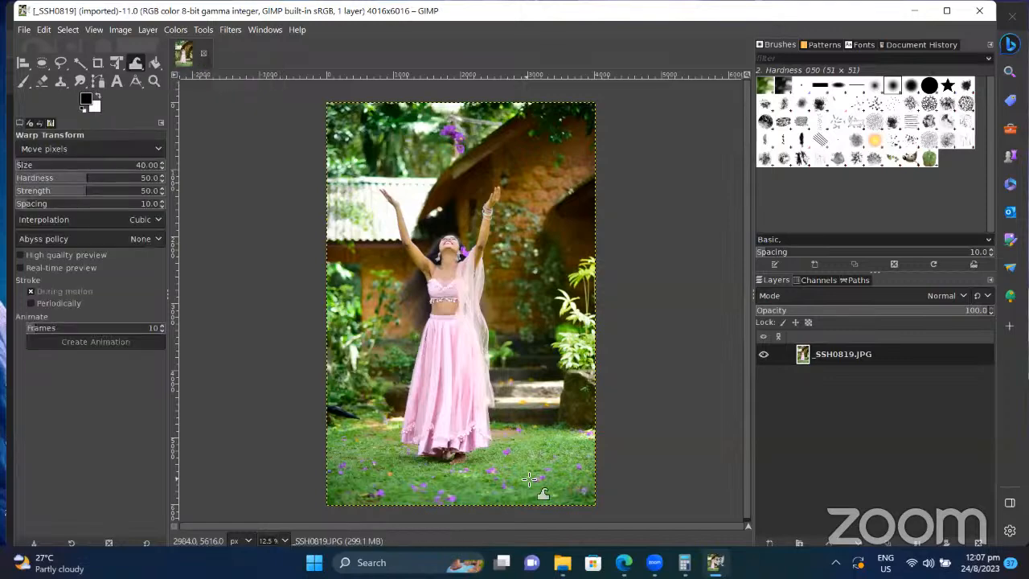
left_click(452, 382)
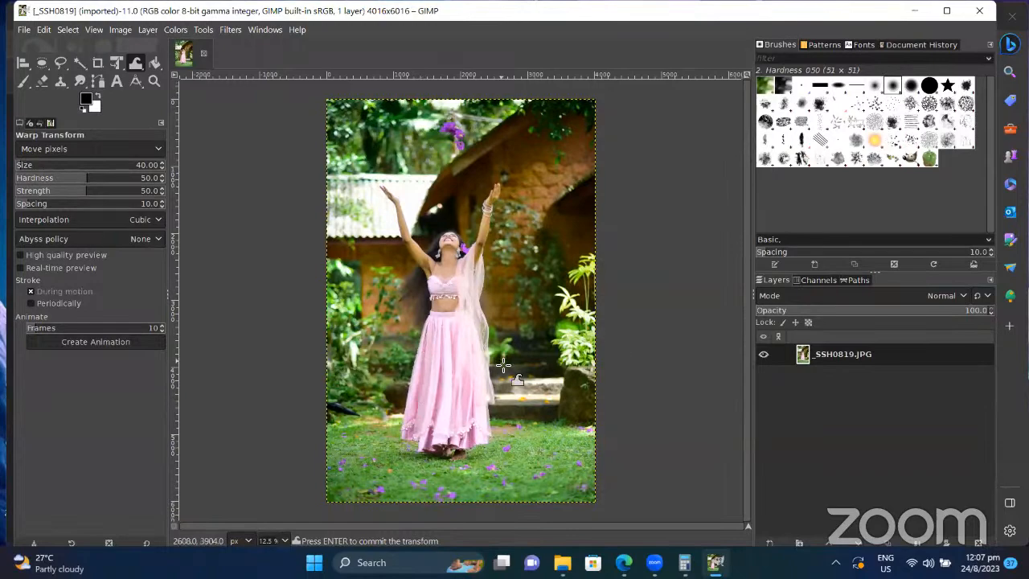
scroll(503, 366, "down", 5)
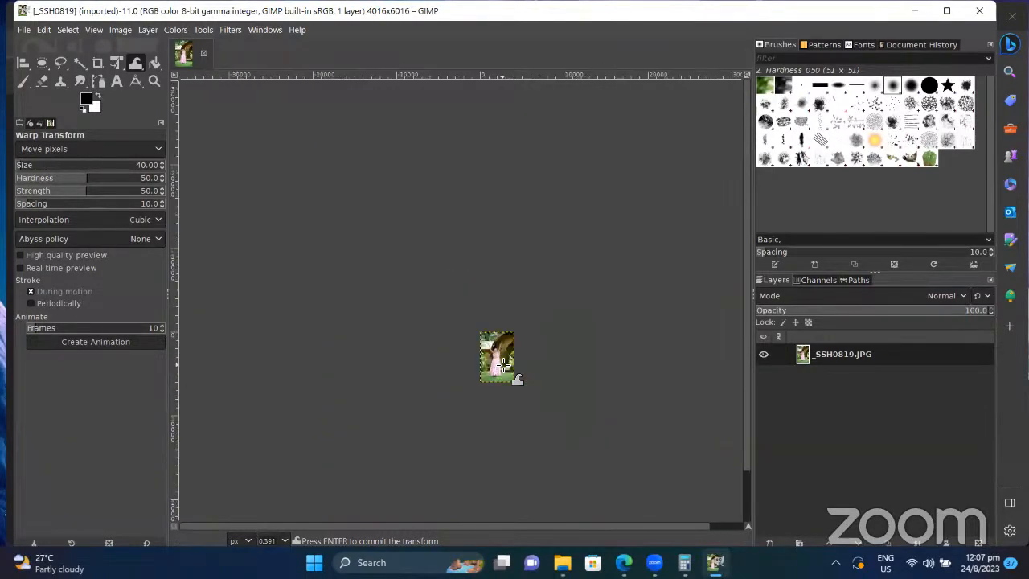
scroll(503, 365, "up", 15)
scroll(504, 366, "down", 8)
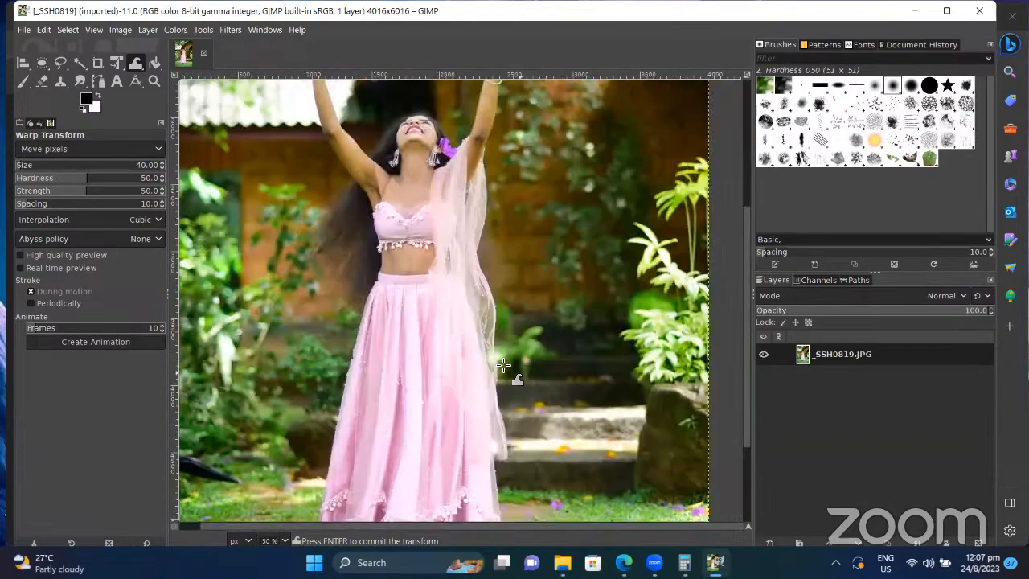
scroll(504, 366, "down", 5)
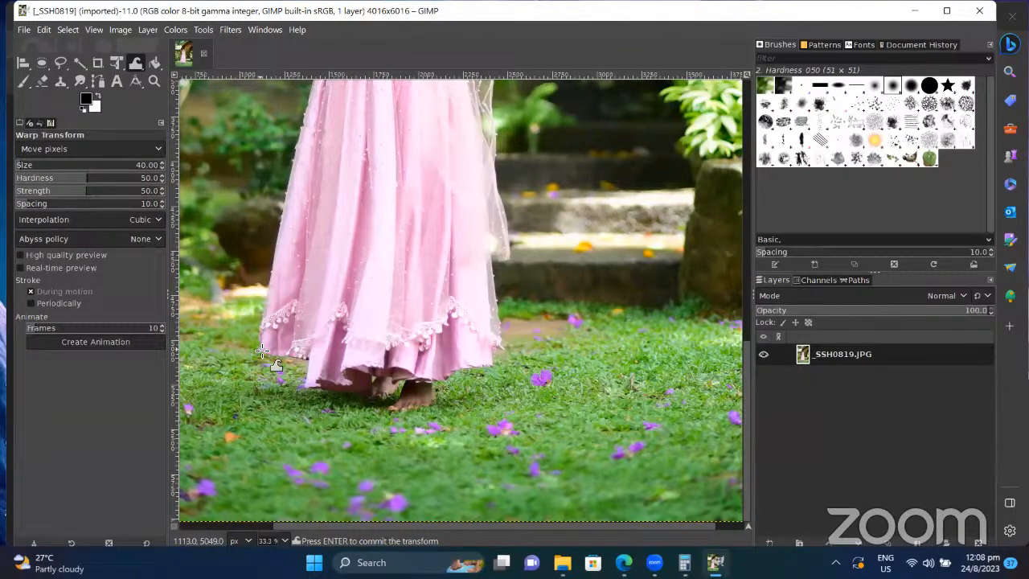
Step: Set the warp size to 392, push the skirt's left hem outward, then undo it
key("bracketright")
key("bracketright")
key("bracketright")
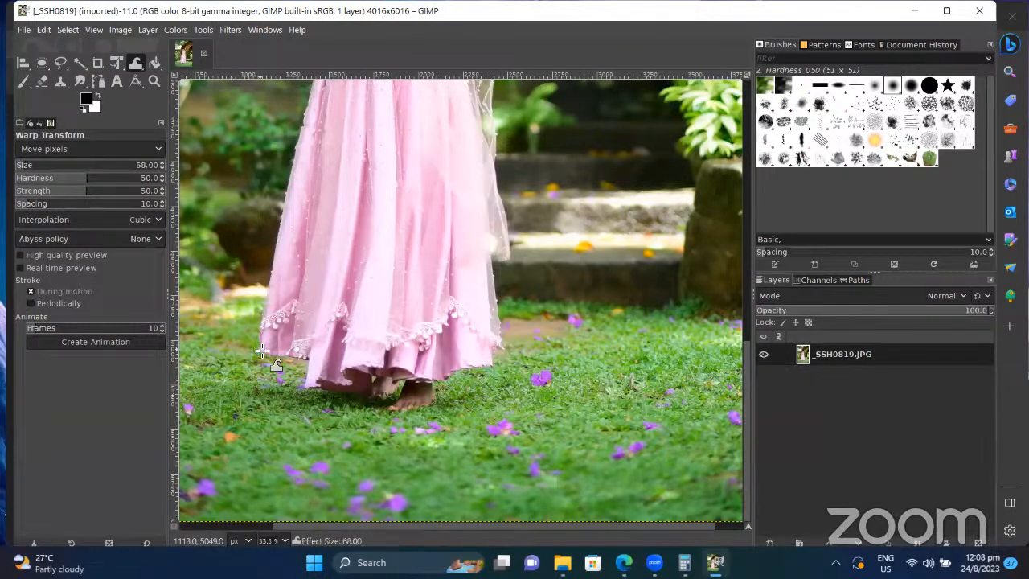
key("bracketright")
key("bracketright")
key("bracketright")
key("bracketright")
key("bracketright")
key("bracketright")
key("bracketright")
key("bracketright")
key("bracketright")
key("bracketright")
key("bracketright")
key("bracketright")
key("bracketright")
key("bracketright")
key("bracketright")
key("bracketright")
key("bracketright")
key("bracketright")
key("bracketright")
key("bracketright")
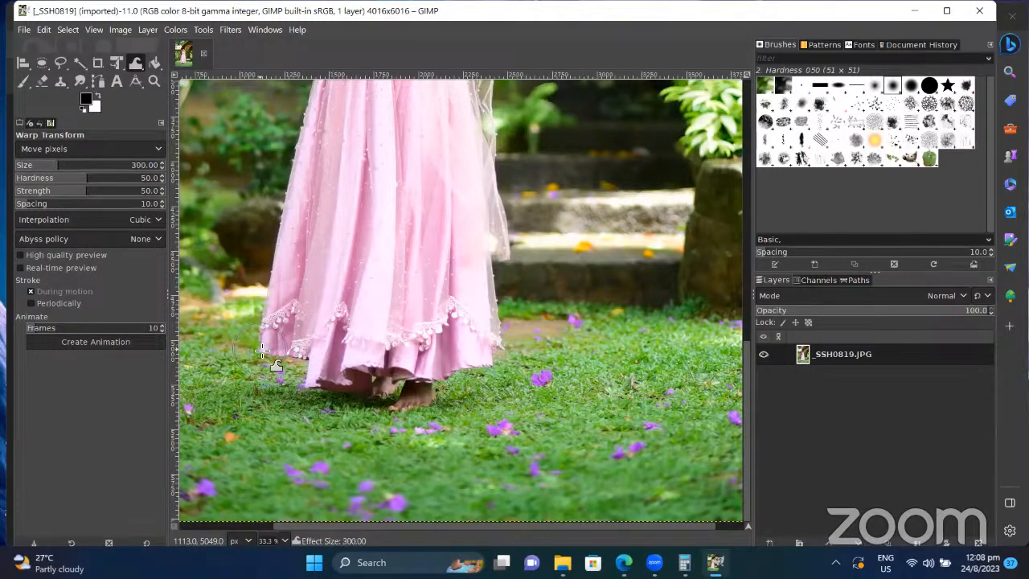
key("bracketright")
key("bracketright")
key("bracketright")
key("bracketright")
key("bracketright")
key("bracketright")
key("bracketright")
key("bracketright")
key("bracketright")
key("bracketright")
key("bracketright")
key("bracketright")
key("bracketright")
key("bracketright")
key("bracketright")
key("bracketright")
key("bracketright")
key("bracketright")
key("bracketright")
key("bracketright")
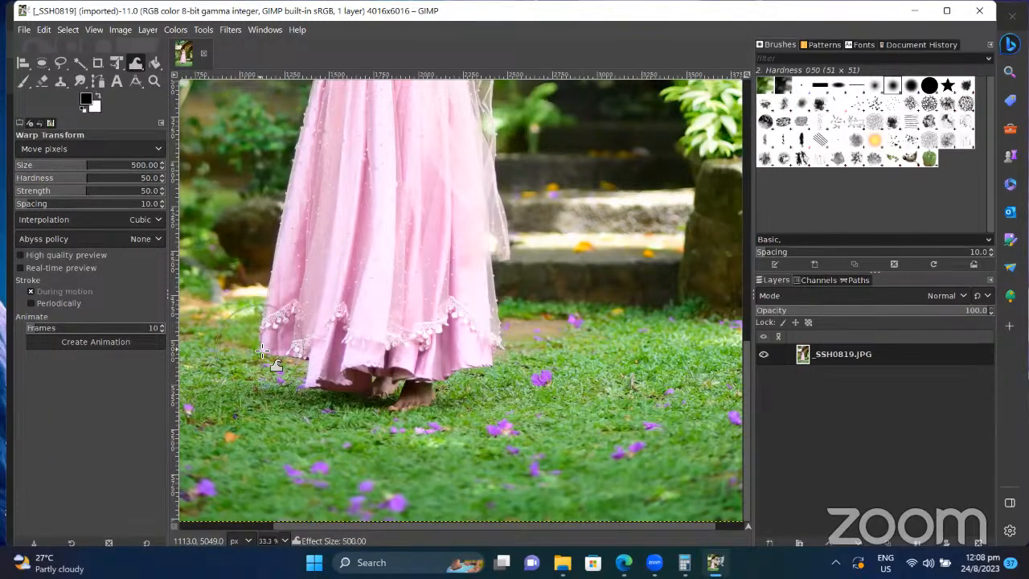
key("bracketleft")
key("bracketleft")
key("bracketleft")
key("bracketleft")
key("bracketleft")
key("bracketleft")
key("bracketleft")
key("bracketleft")
key("bracketleft")
key("bracketleft")
key("bracketleft")
key("bracketleft")
key("bracketleft")
key("bracketleft")
key("bracketleft")
key("bracketleft")
key("bracketleft")
key("bracketleft")
key("bracketleft")
key("bracketleft")
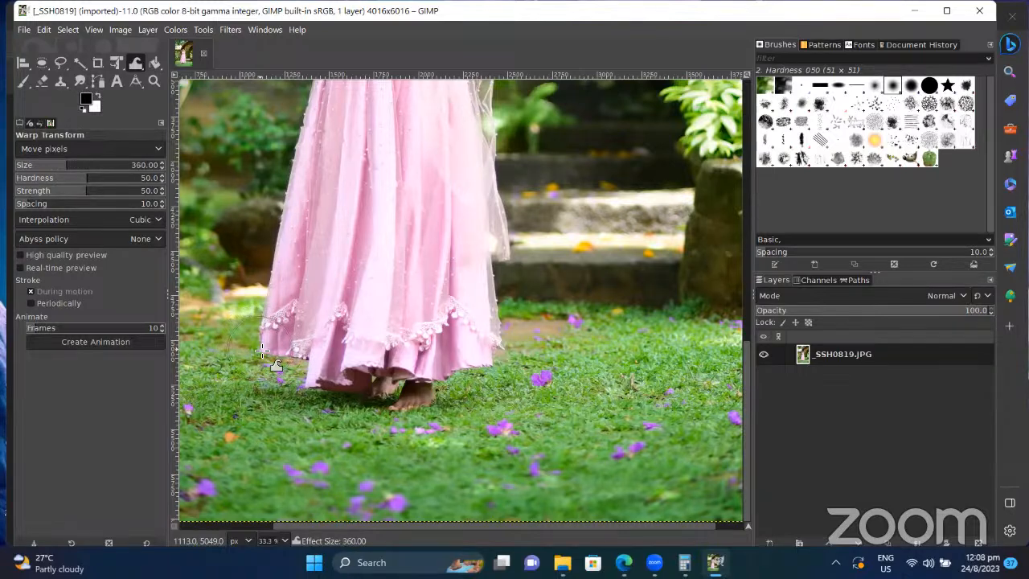
key("bracketright")
key("bracketright")
key("bracketright")
key("bracketright")
key("bracketright")
key("bracketright")
key("bracketright")
key("bracketright")
key("bracketright")
key("bracketright")
key("bracketright")
key("bracketright")
key("bracketright")
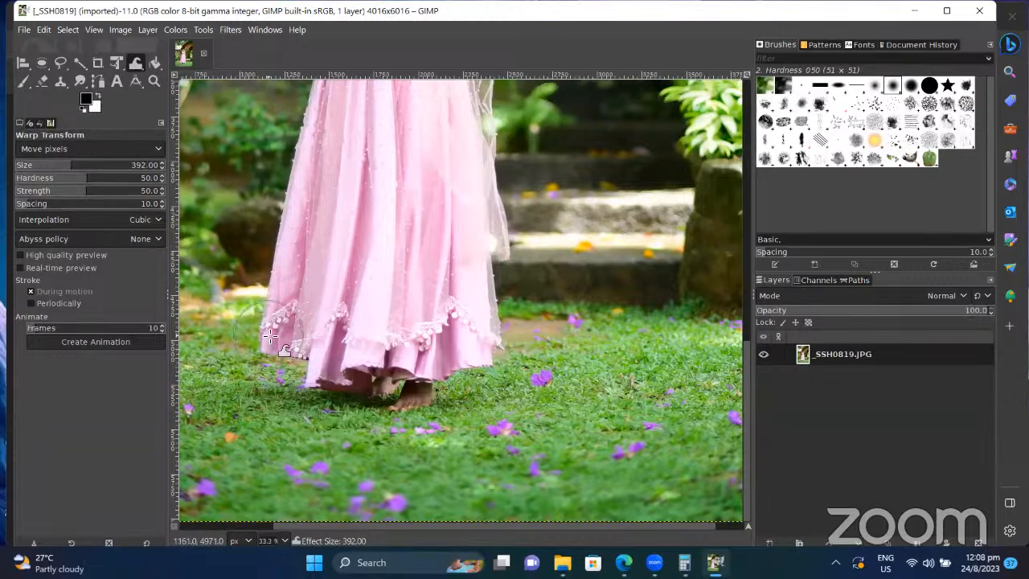
mouse_move(271, 336)
left_mouse_down()
mouse_move(246, 355)
mouse_move(278, 325)
mouse_move(288, 294)
mouse_move(262, 317)
mouse_move(238, 359)
left_mouse_up()
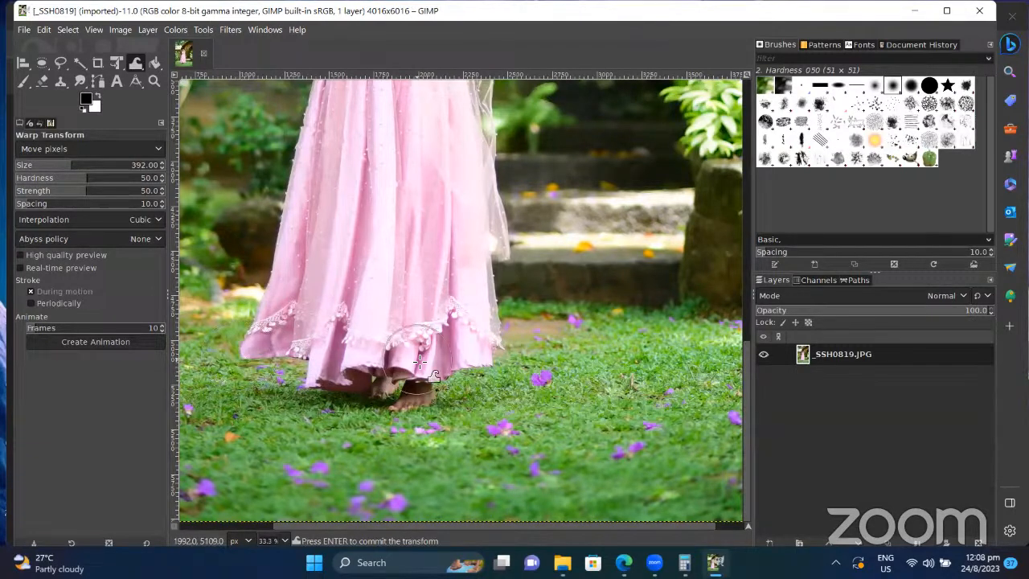
key("ctrl+z")
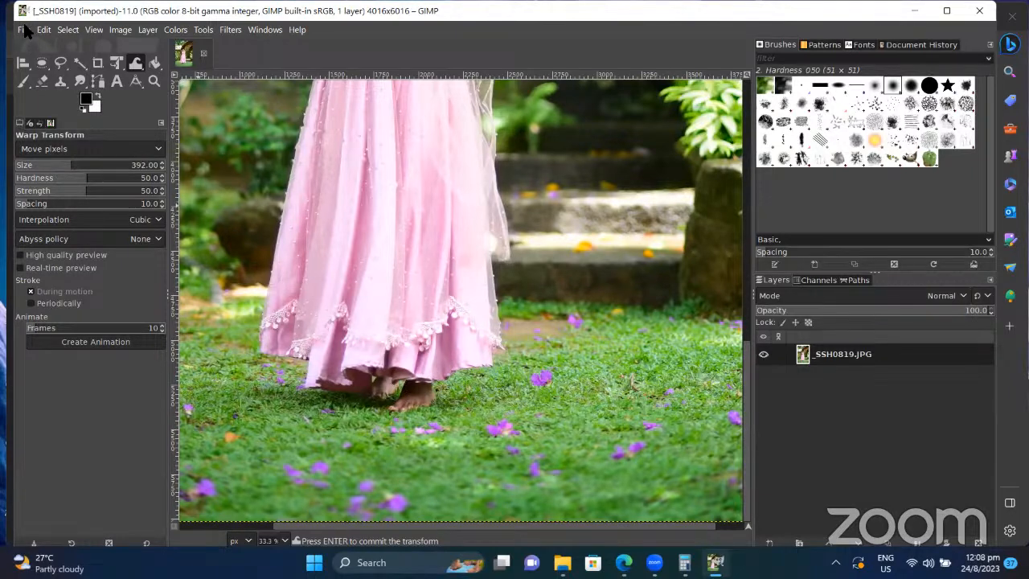
Step: Open _SSH0806.JPG from Pictures, rotating it upright and converting it to sRGB
left_click(22, 30)
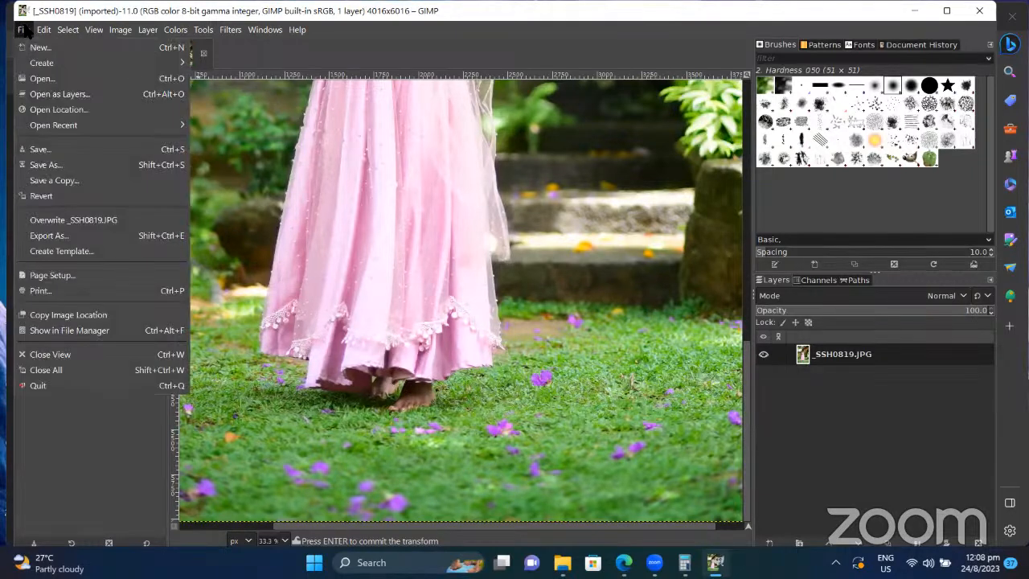
left_click(44, 80)
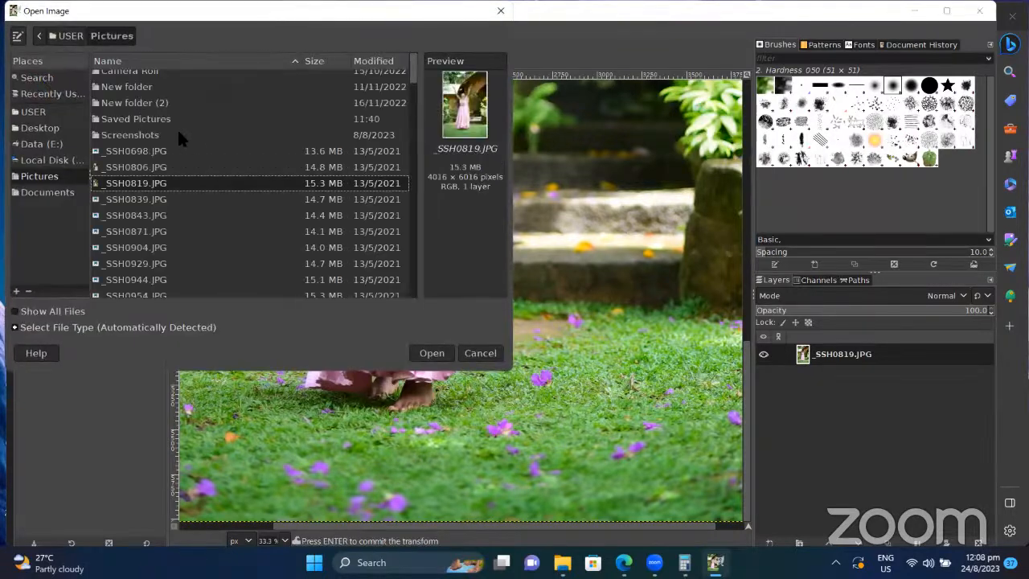
left_click(149, 168)
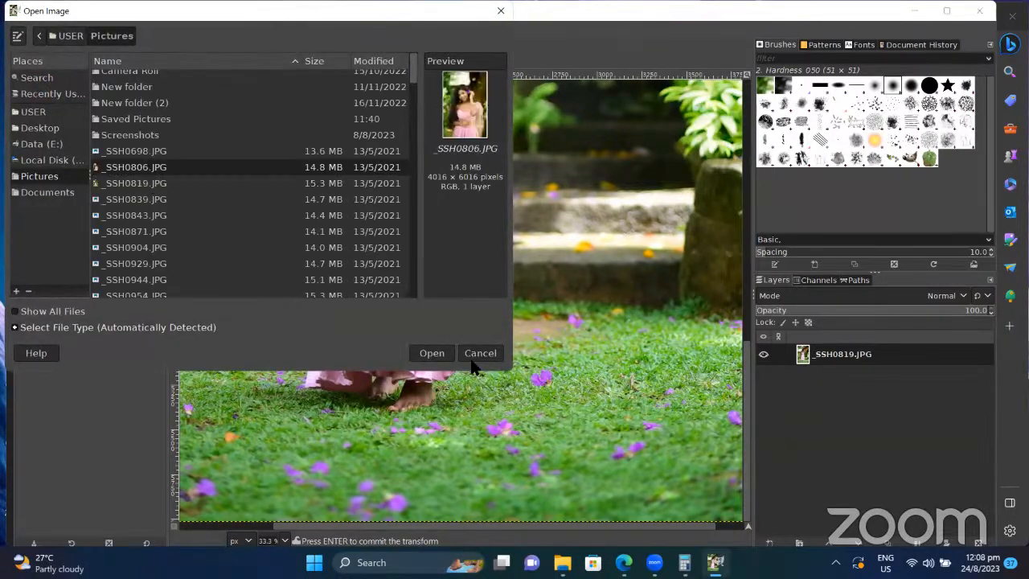
left_click(434, 354)
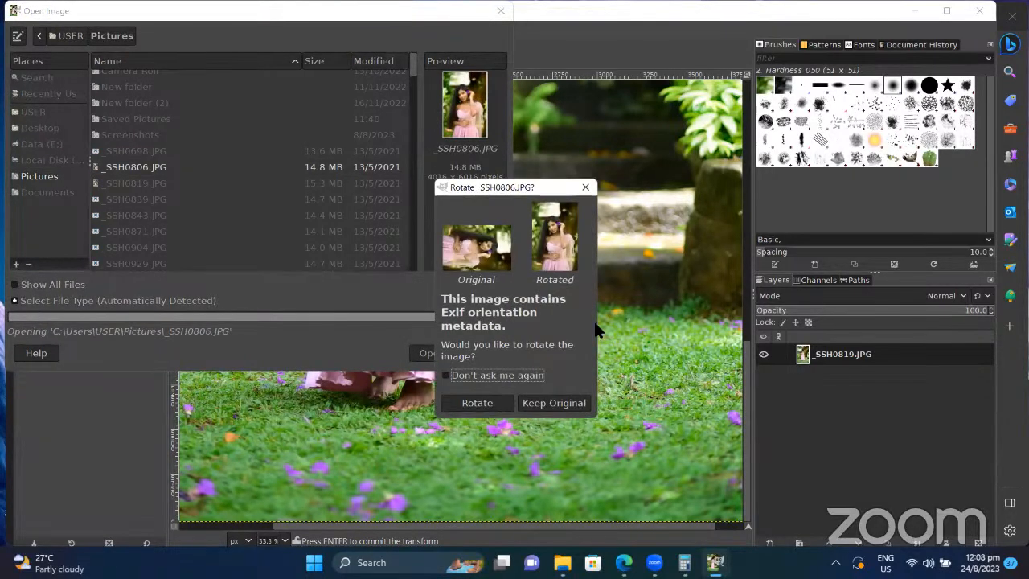
left_click(483, 403)
left_click(322, 280)
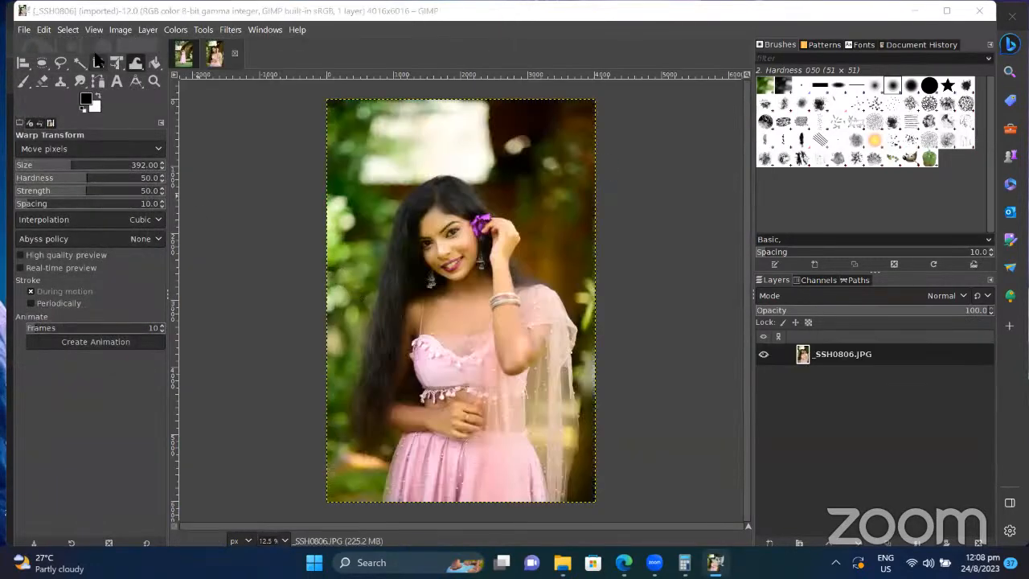
Step: Crop the portrait to 2360×2832 around the face and upper body
left_click(98, 63)
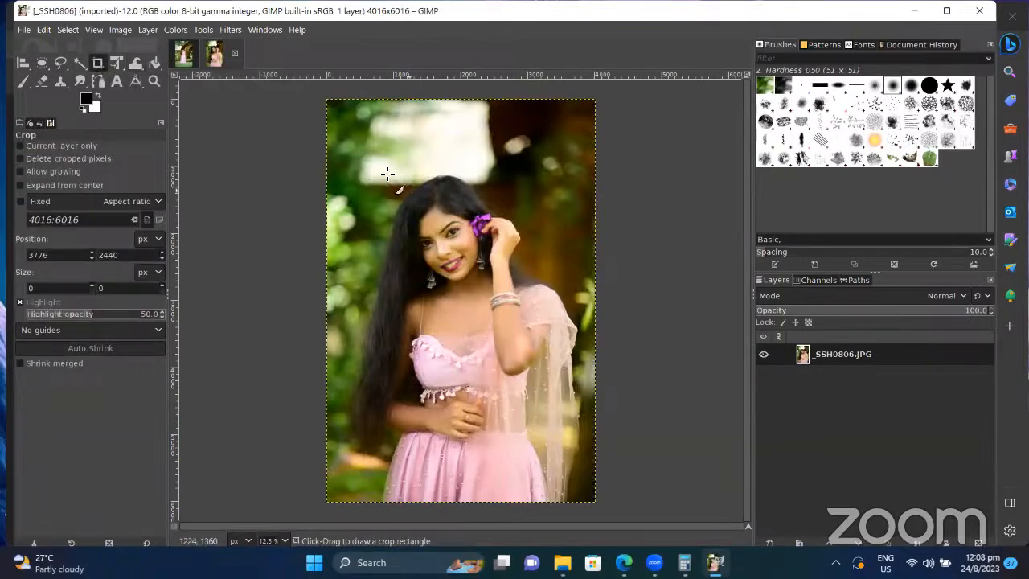
left_click_drag(388, 174, 544, 361)
key("Return")
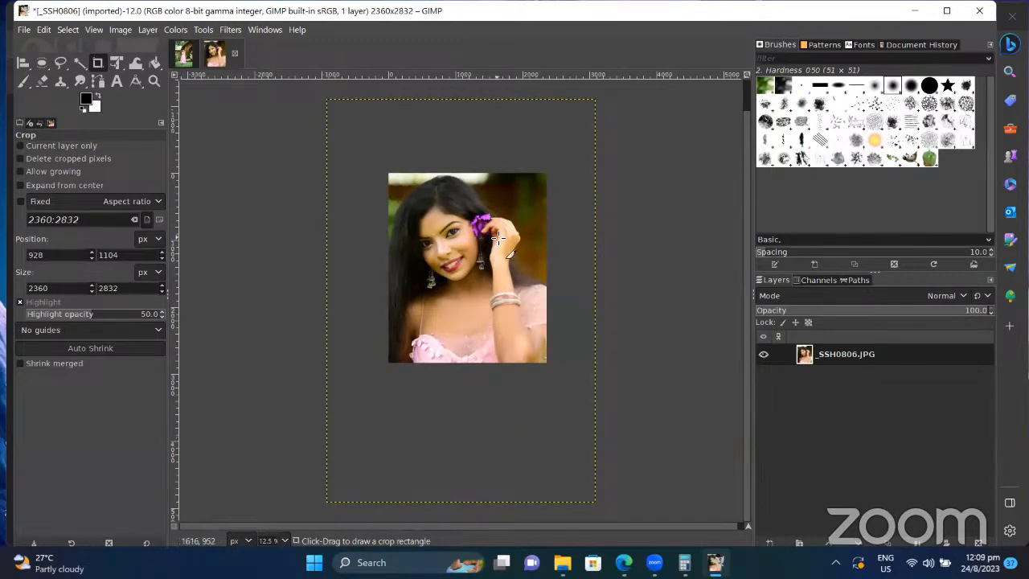
scroll(505, 245, "up", 9)
scroll(500, 239, "down", 7)
scroll(498, 238, "up", 1)
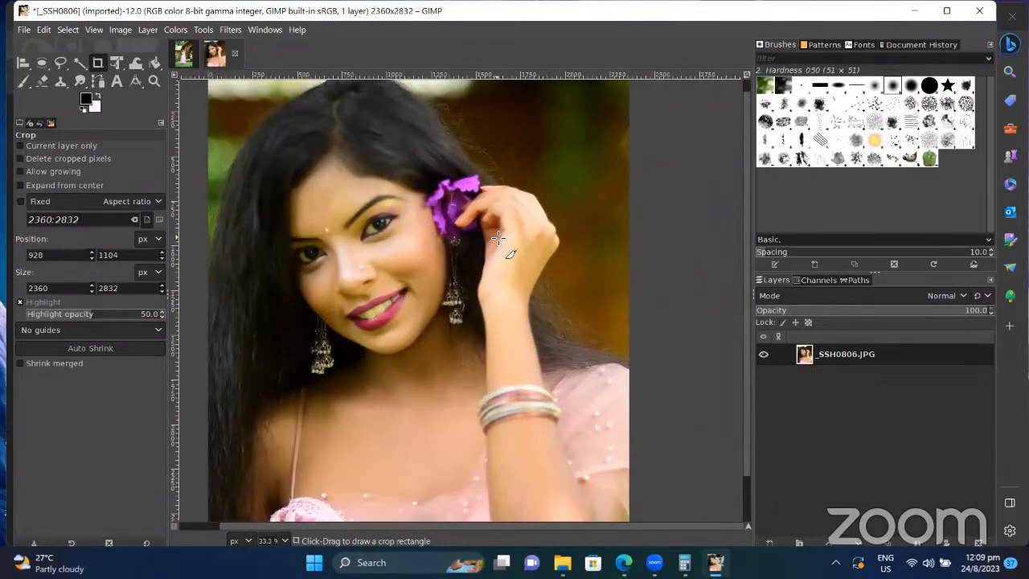
Step: Switch back to Warp Transform and shrink its brush size to about 240
left_click(136, 64)
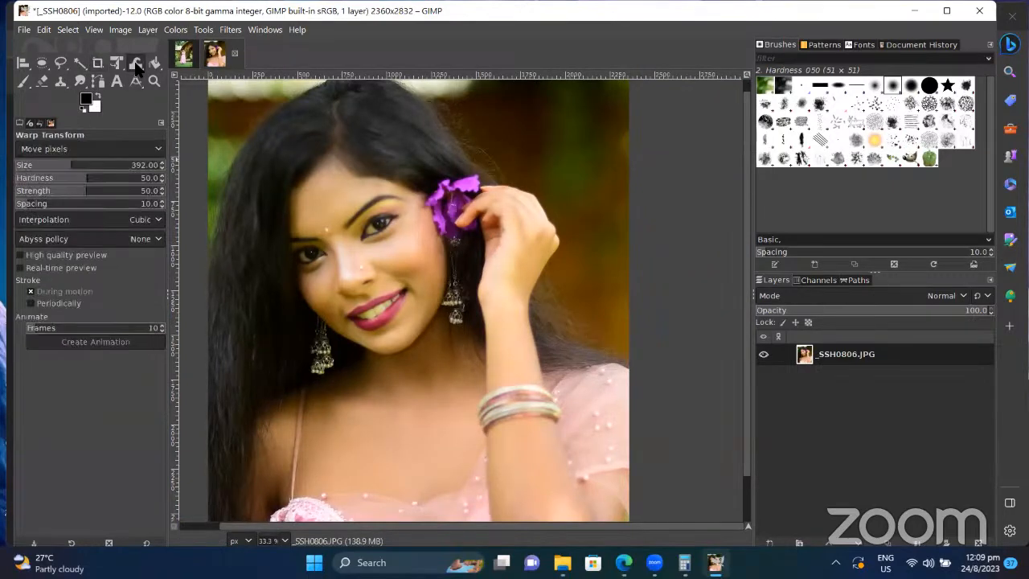
key("bracketleft")
key("bracketleft")
key("bracketleft")
key("bracketleft")
key("bracketleft")
key("bracketleft")
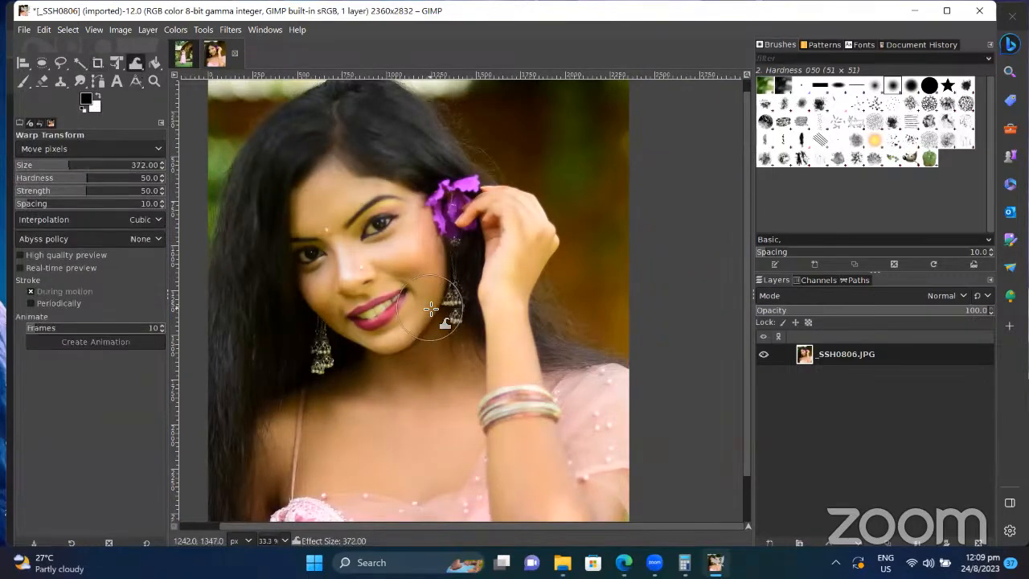
key("bracketleft")
key("bracketleft")
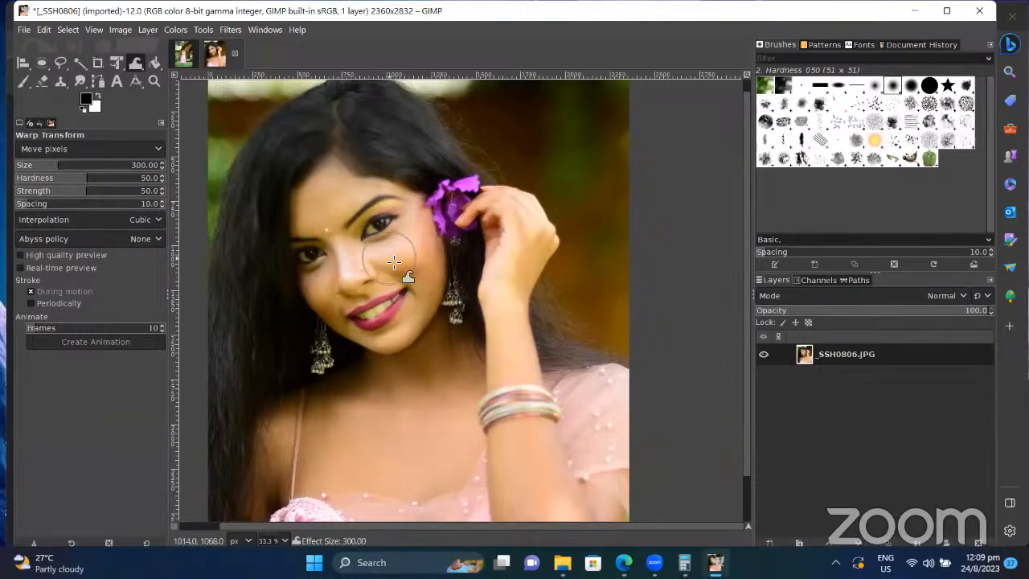
key("bracketleft")
key("bracketleft")
key("bracketleft")
key("bracketleft")
key("bracketleft")
key("bracketleft")
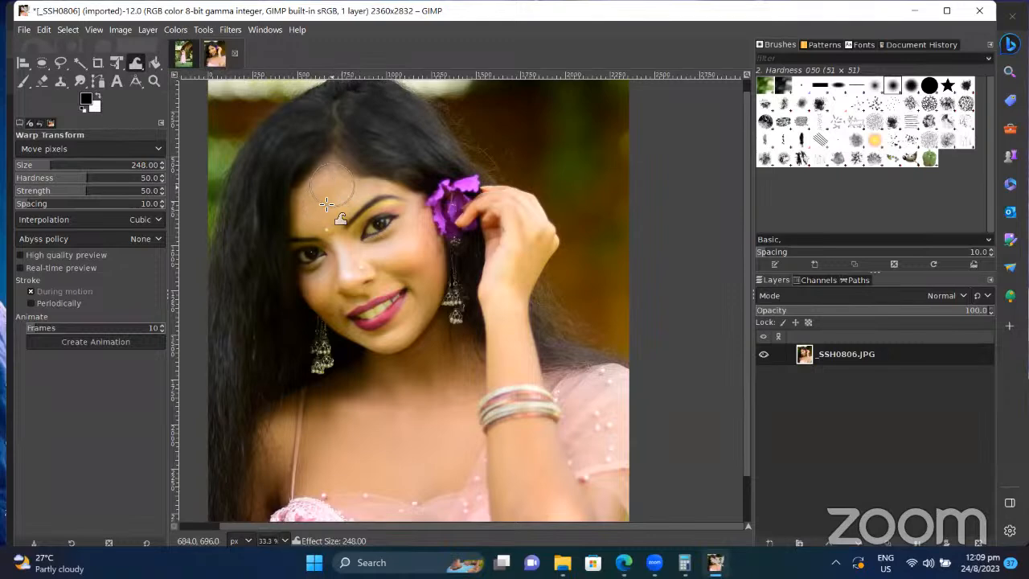
key("bracketleft")
key("bracketleft")
key("bracketleft")
key("bracketleft")
key("bracketleft")
key("bracketleft")
key("bracketleft")
key("bracketleft")
right_click(845, 358)
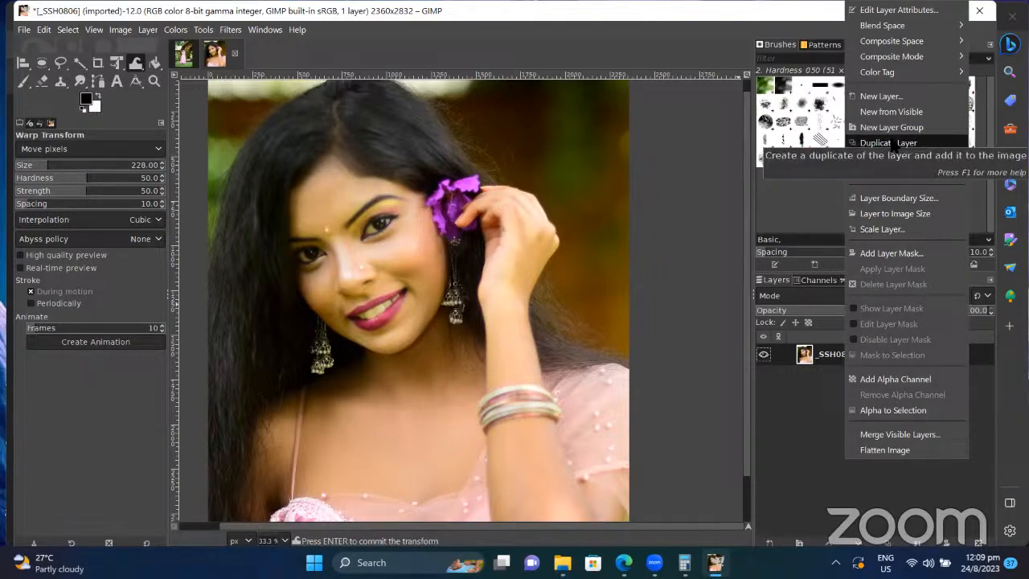
Step: Duplicate the photo layer, make the copy active, and commit the pending warp
left_click(893, 144)
left_click(859, 379)
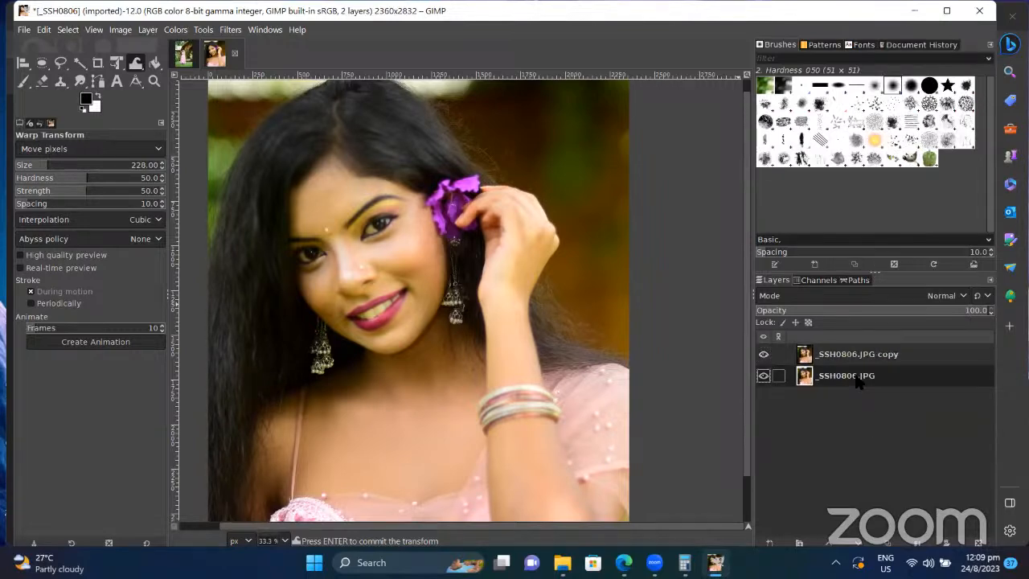
right_click(859, 380)
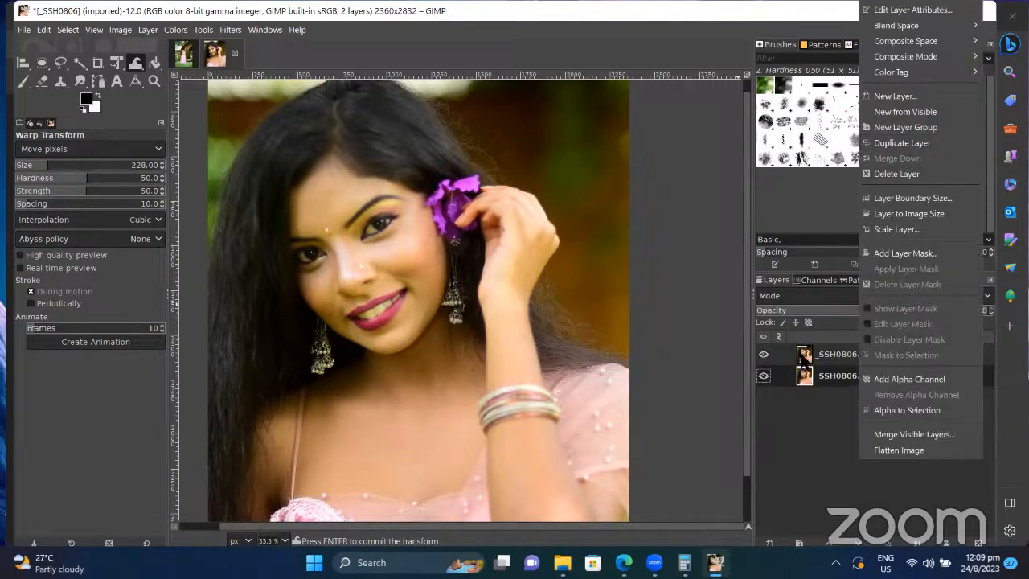
left_click(826, 359)
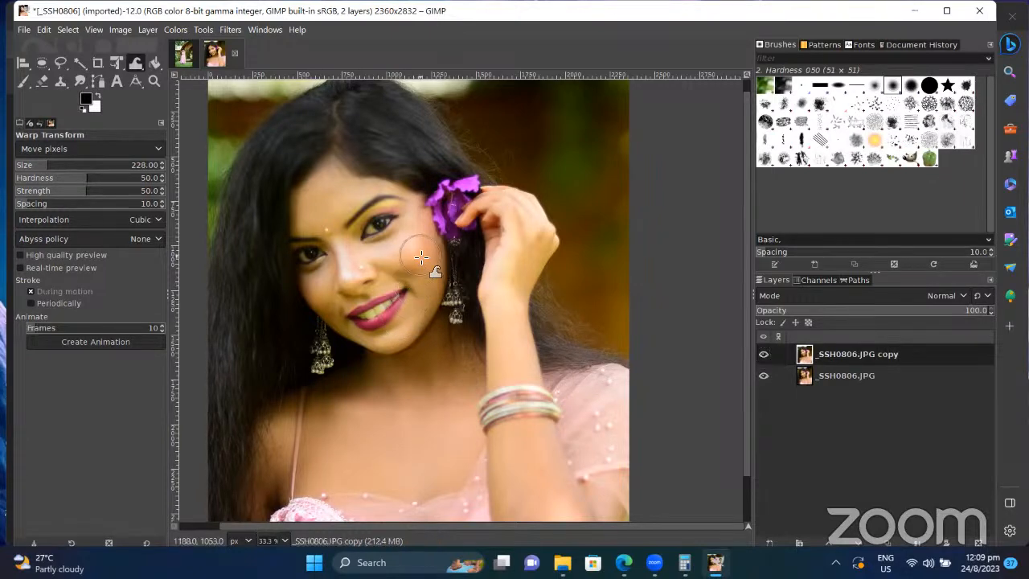
key("Return")
Step: With a smaller warp brush, push the cheek beside the nose inward
key("bracketleft")
key("bracketleft")
key("bracketleft")
key("bracketleft")
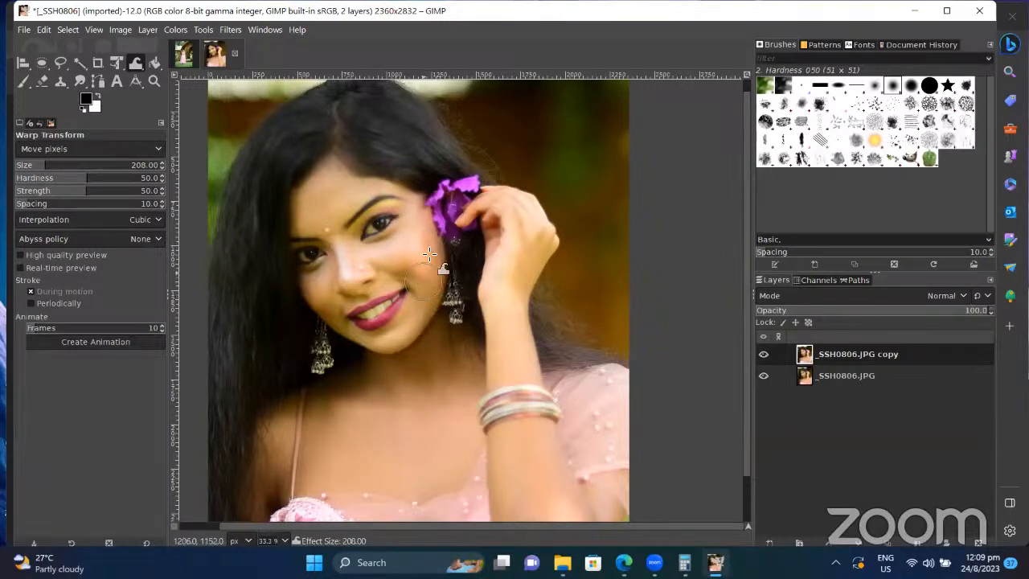
left_click(426, 261)
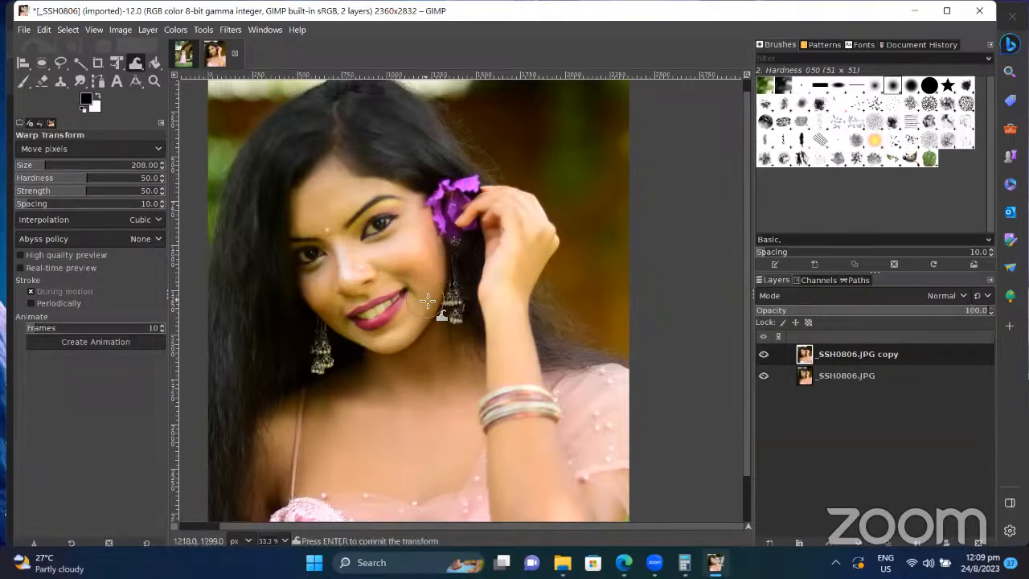
key("bracketleft")
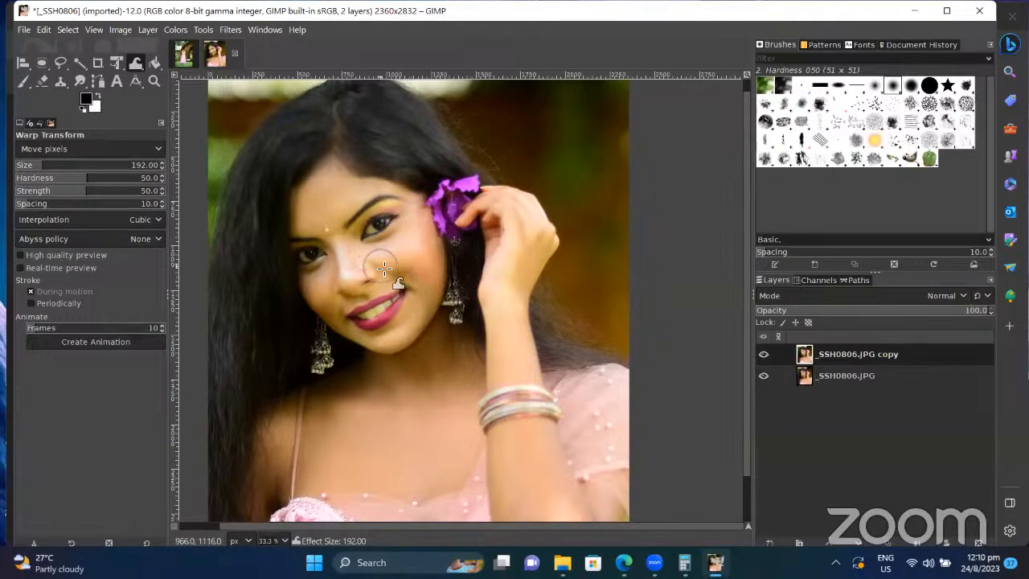
mouse_move(356, 273)
left_mouse_down()
mouse_move(341, 246)
mouse_move(368, 251)
left_mouse_up()
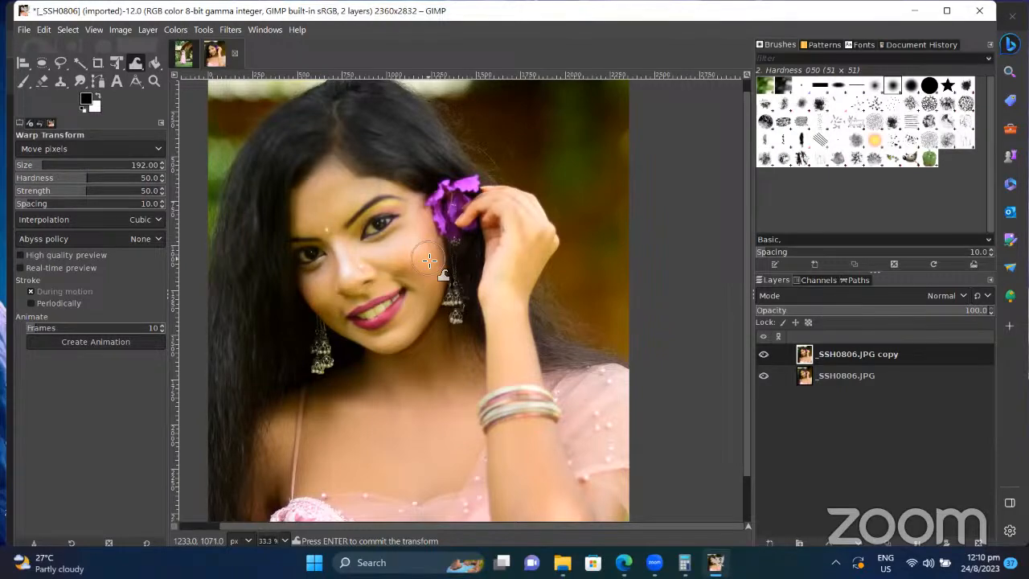
Step: Push the cheek contour inward and reshape the chest below the neck at warp size 176
scroll(430, 260, "down", 5)
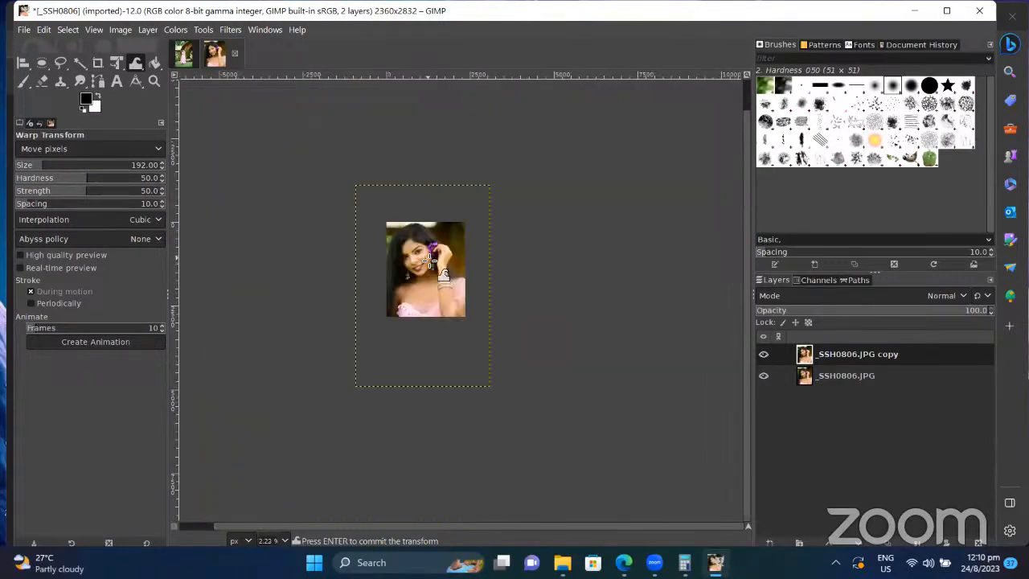
scroll(430, 260, "up", 9)
scroll(430, 259, "down", 6)
scroll(431, 260, "up", 6)
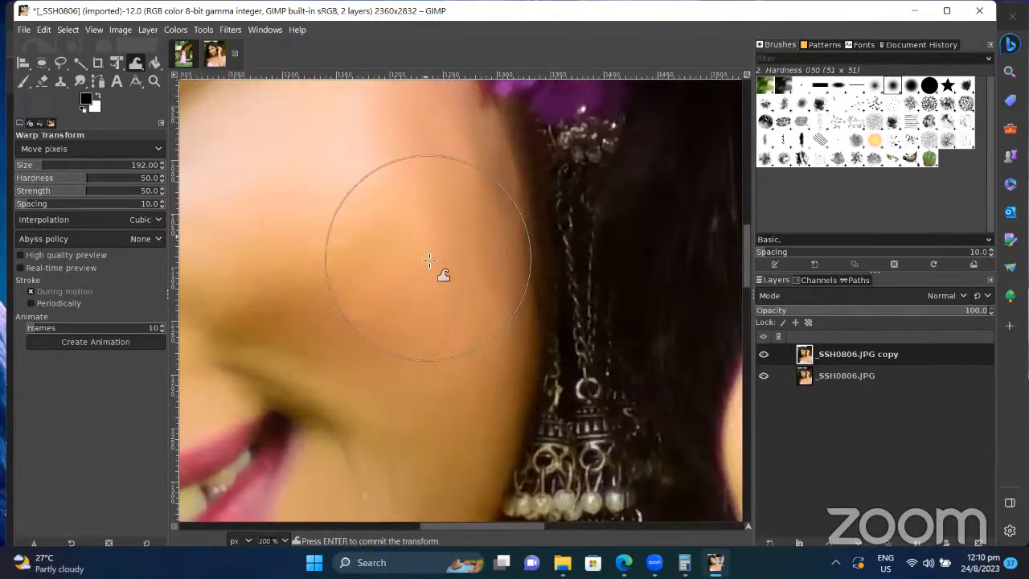
scroll(430, 260, "down", 5)
key("bracketleft")
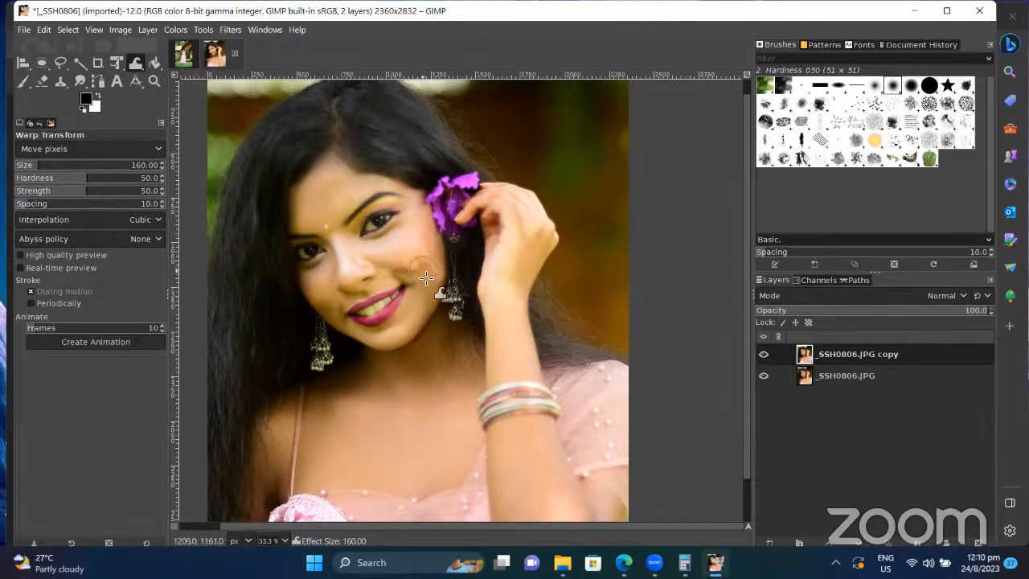
left_click_drag(415, 267, 410, 254)
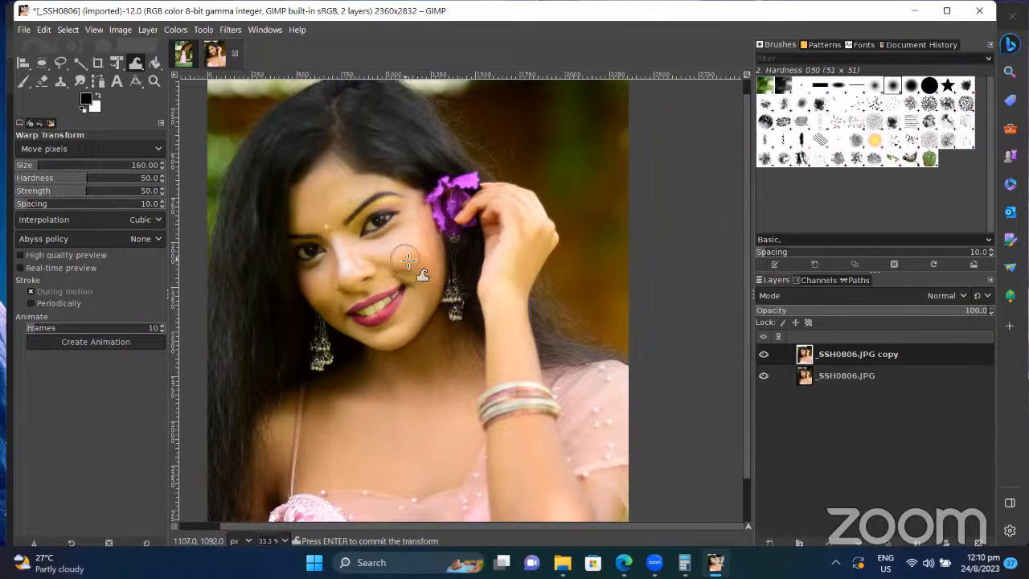
key("bracketright")
key("bracketright")
key("bracketright")
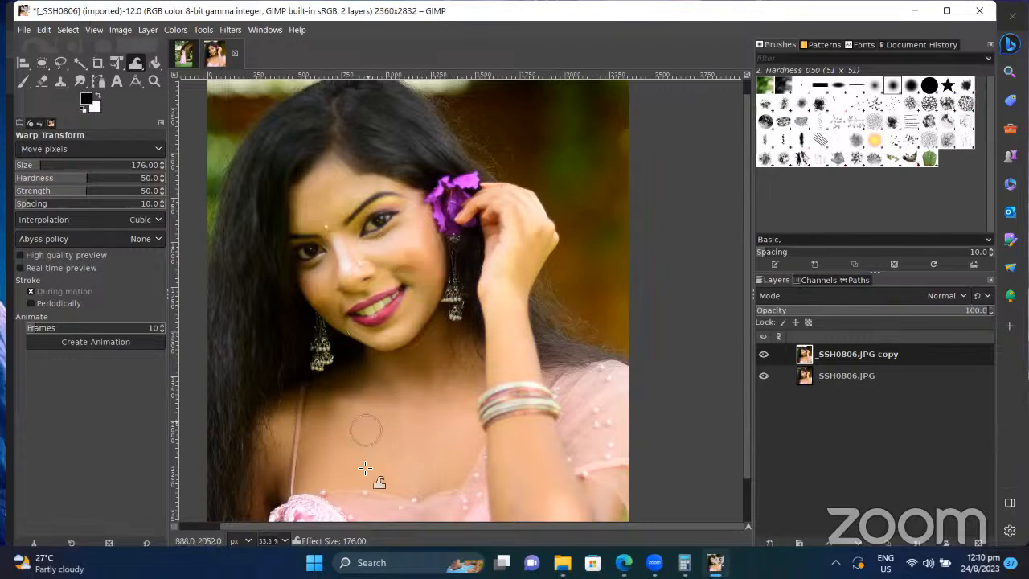
left_click_drag(407, 445, 423, 458)
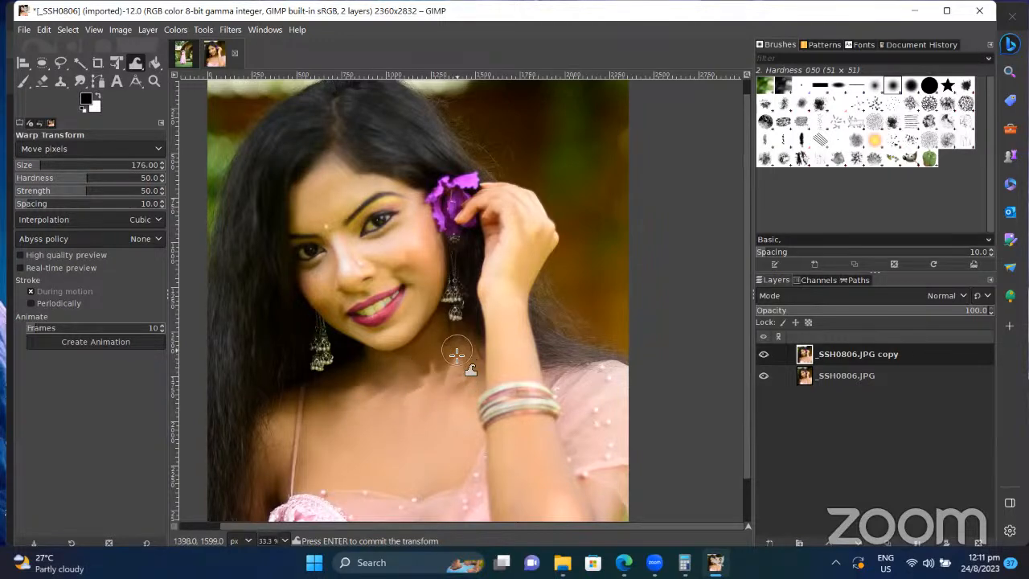
Step: Toggle the _SSH0806.JPG copy layer's visibility repeatedly to compare the slimmed face with the original
left_click(764, 354)
left_click(764, 354)
left_click(764, 354)
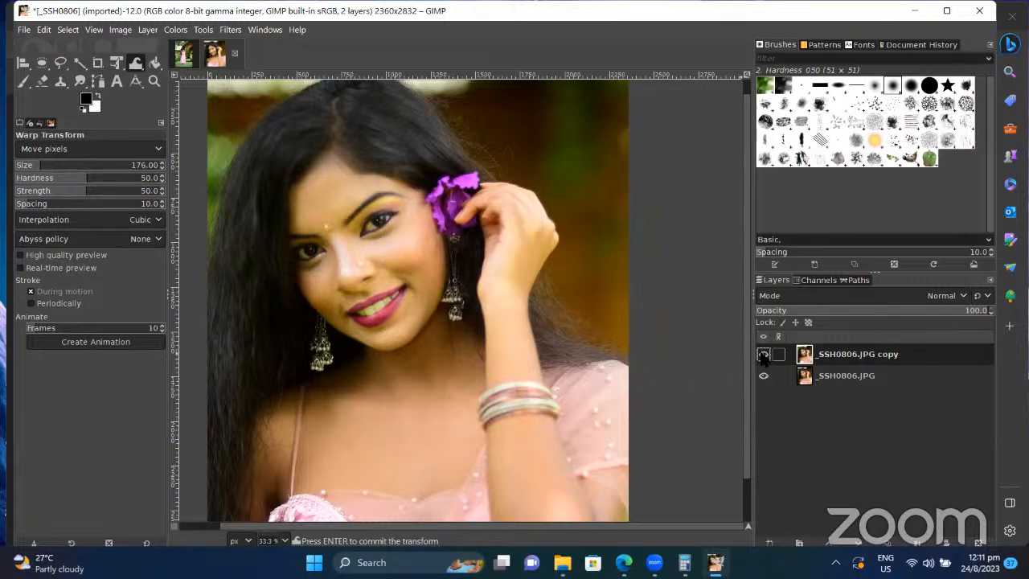
left_click(764, 353)
left_click(764, 354)
left_click(764, 354)
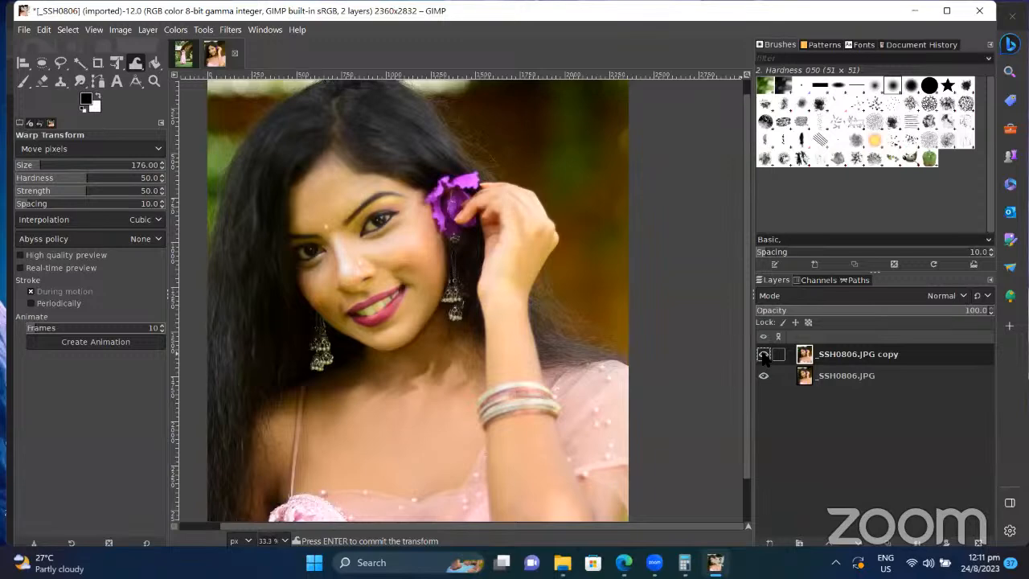
left_click(764, 354)
left_click(764, 354)
left_click(764, 353)
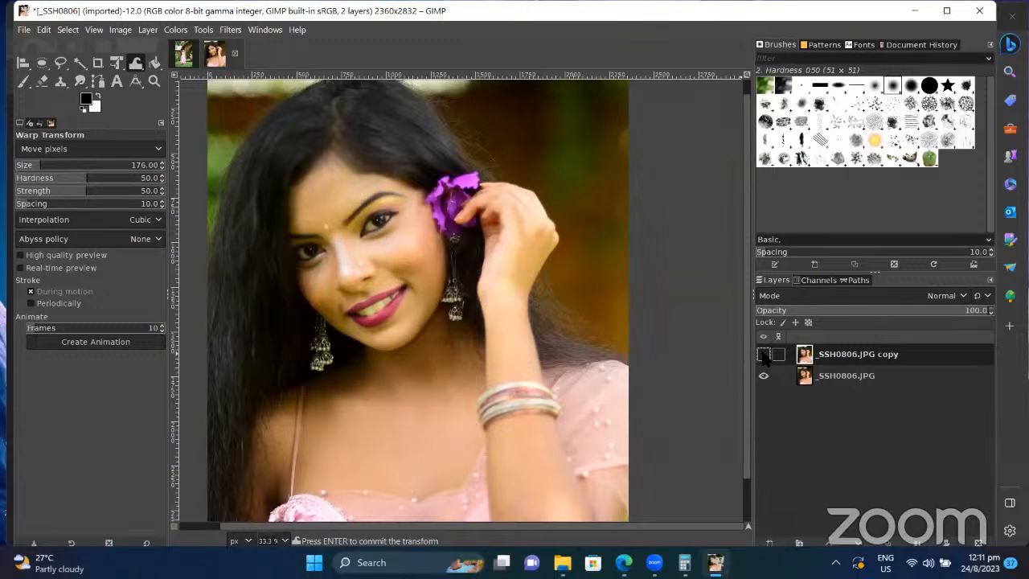
left_click(764, 354)
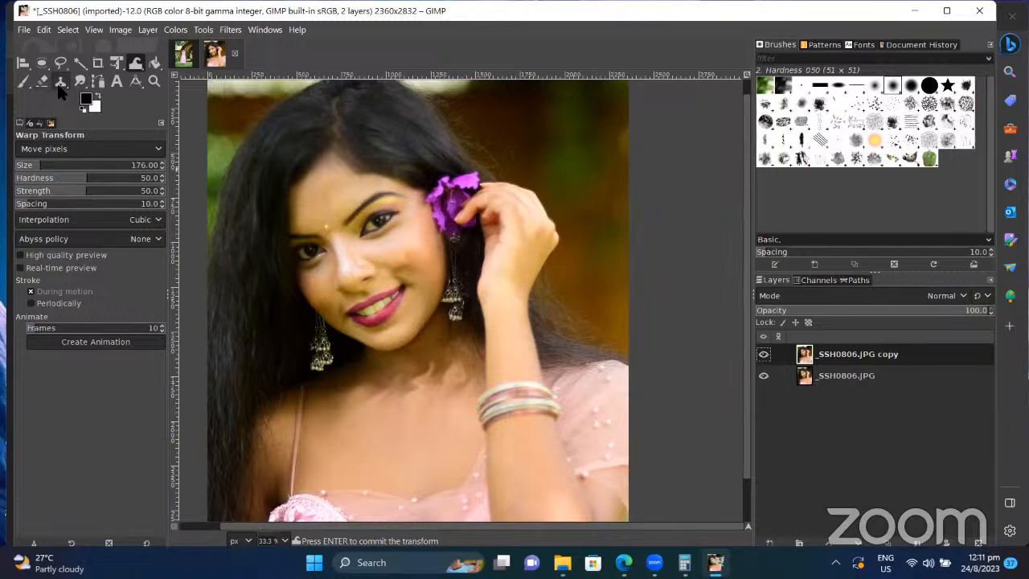
Step: Blend the lower neck skin with the Smudge tool, enlarging its brush to 312
left_click(79, 83)
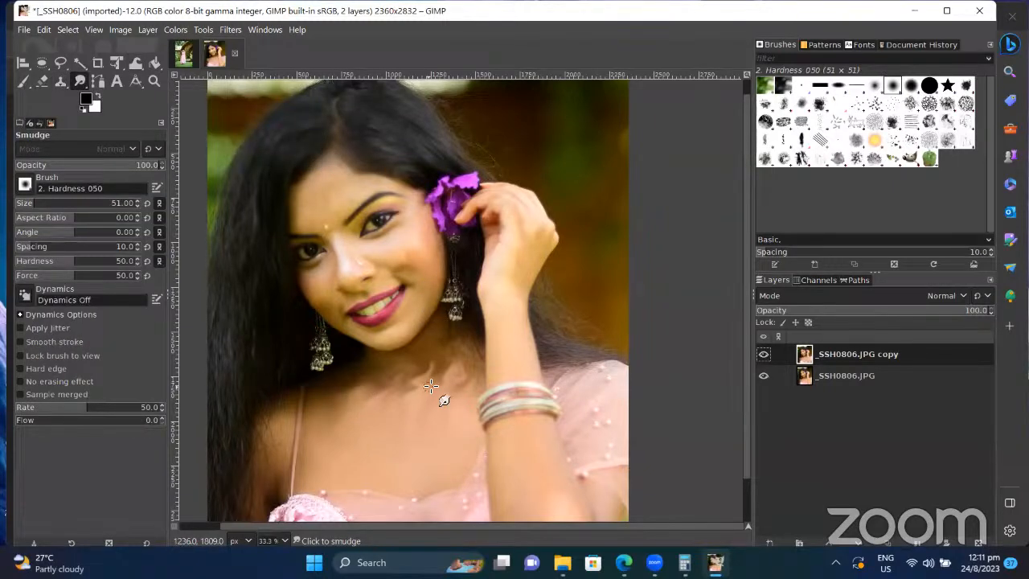
mouse_move(405, 417)
left_mouse_down()
mouse_move(428, 373)
mouse_move(407, 389)
mouse_move(416, 378)
left_mouse_up()
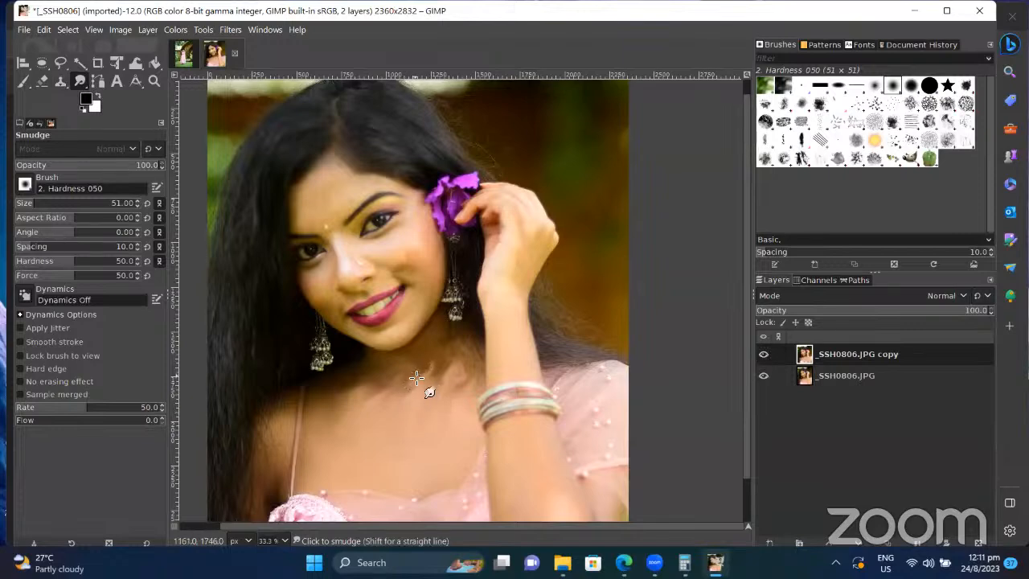
key("bracketright")
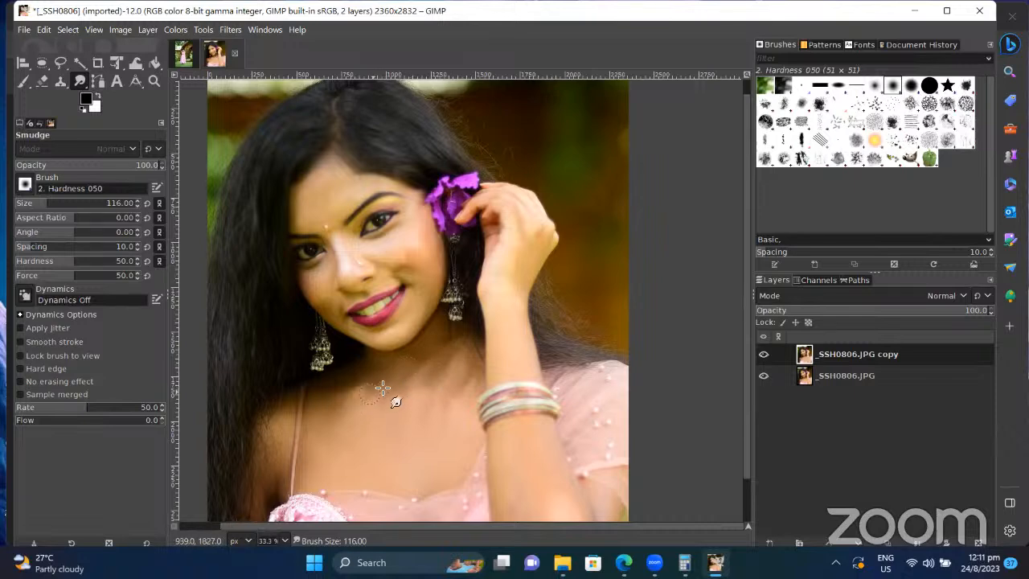
key("bracketright")
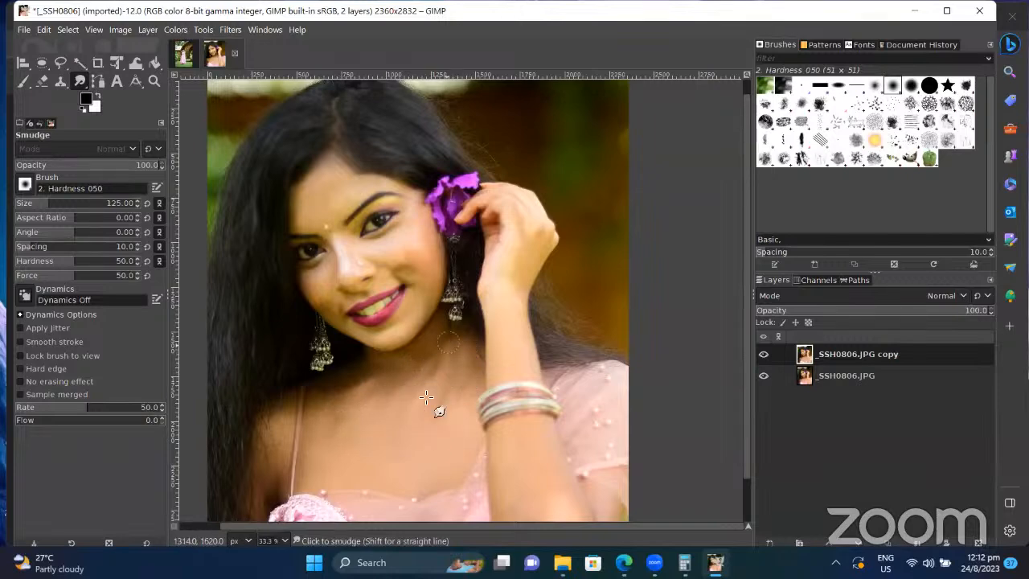
key("bracketright")
key("bracketright")
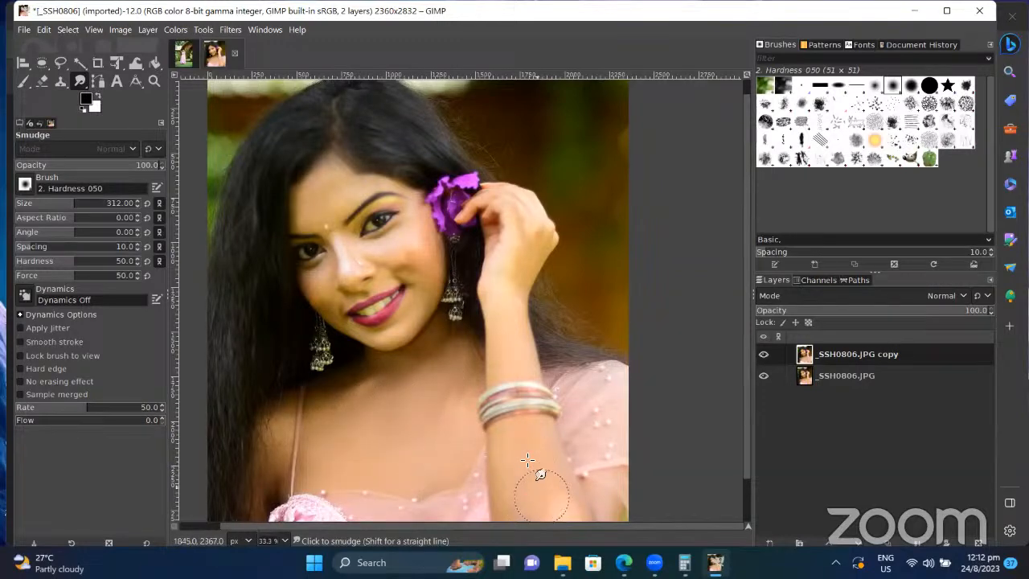
Step: Soften the hand's edge with a smudge stroke and readjust the smudge brush size
mouse_move(523, 338)
left_mouse_down()
mouse_move(524, 224)
mouse_move(515, 284)
left_mouse_up()
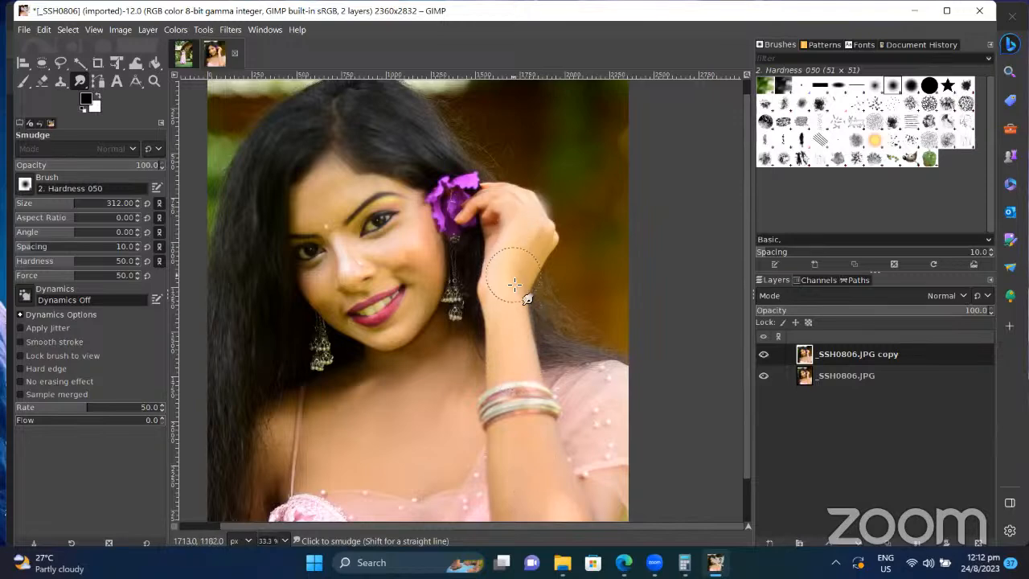
key("bracketleft")
key("bracketleft")
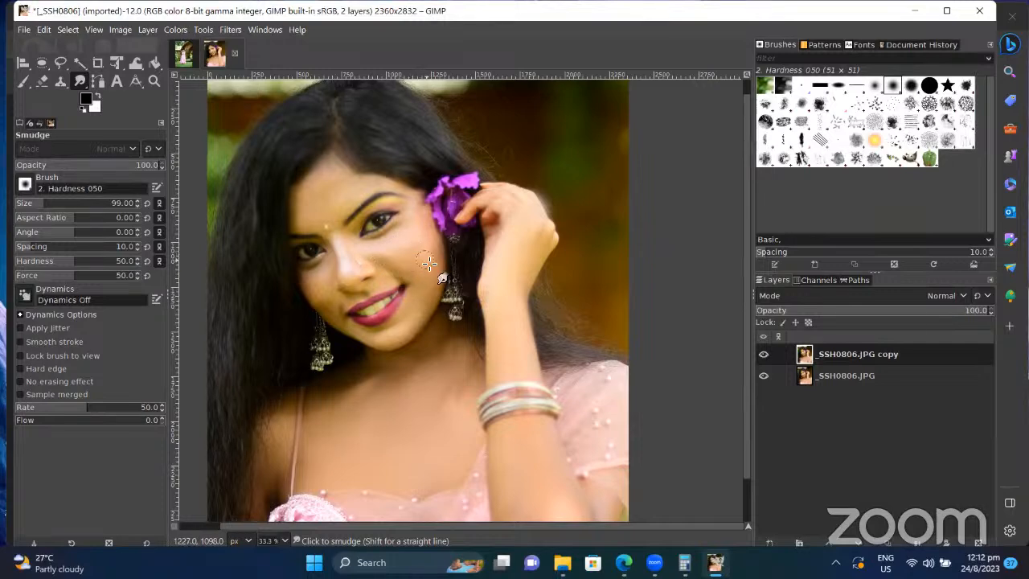
key("bracketright")
key("bracketright")
key("bracketright")
key("bracketright")
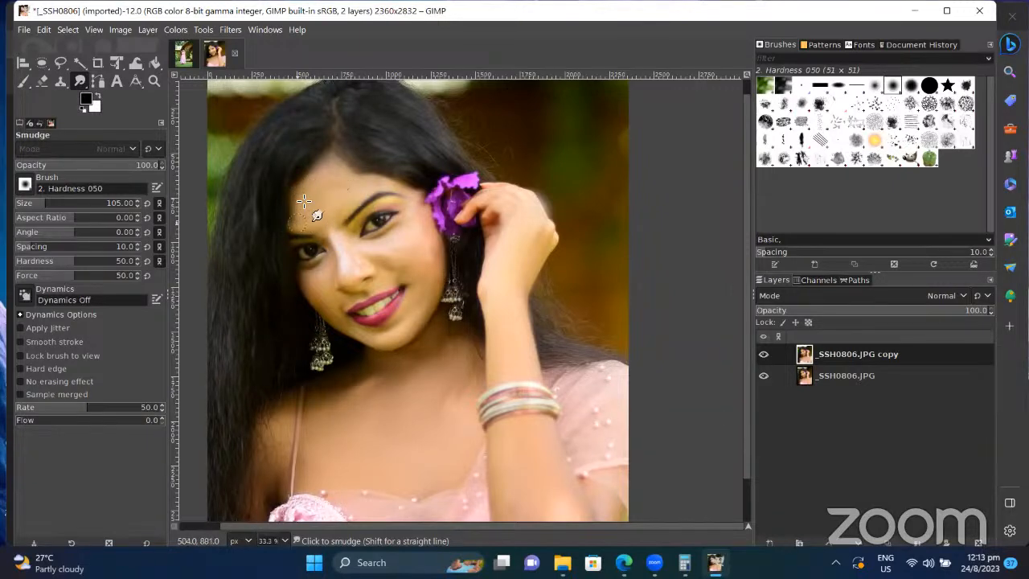
key("bracketright")
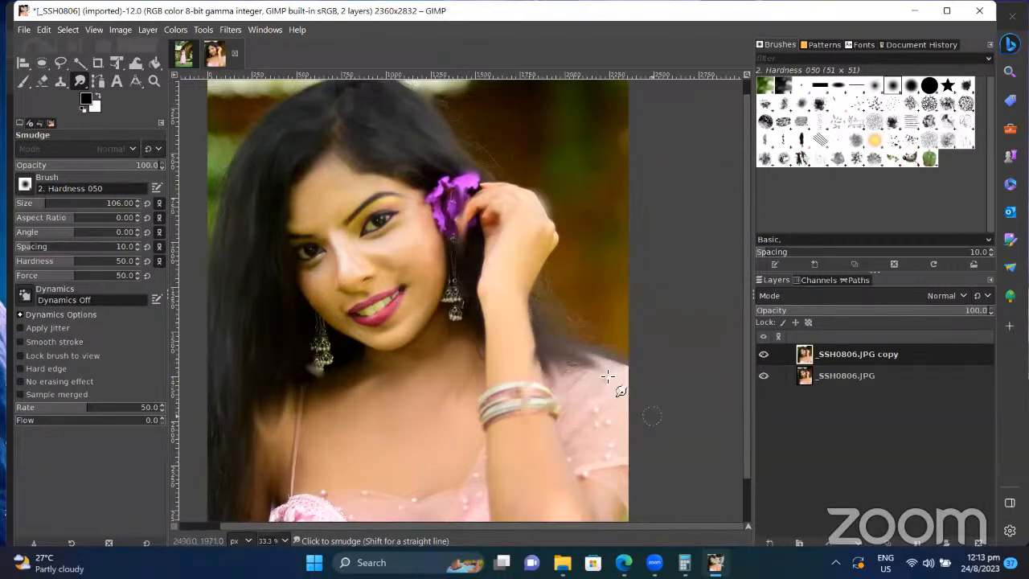
Step: Zoom out and toggle the retouched copy layer on and off to compare it with the original
key("ctrl")
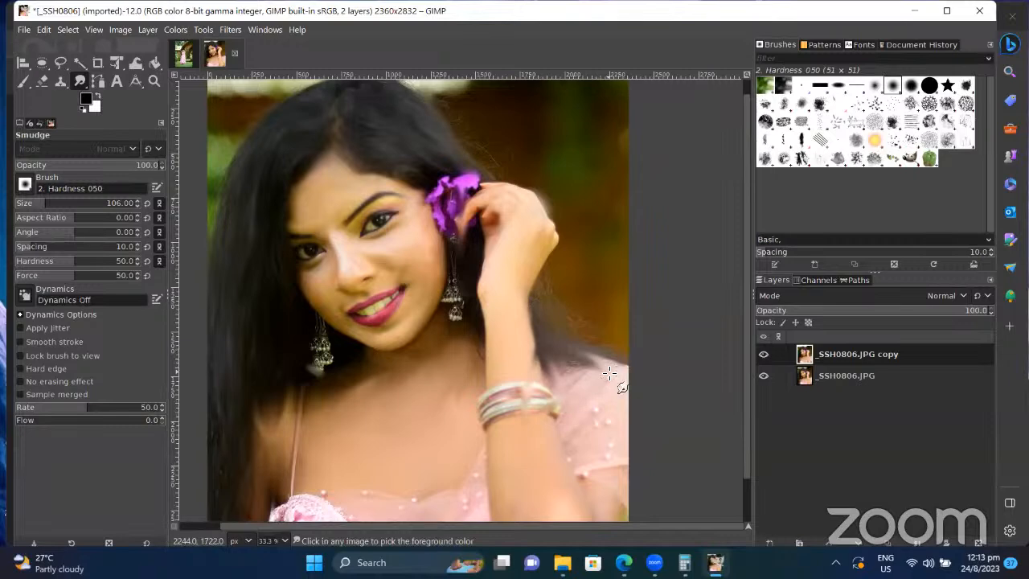
scroll(571, 299, "down", 5)
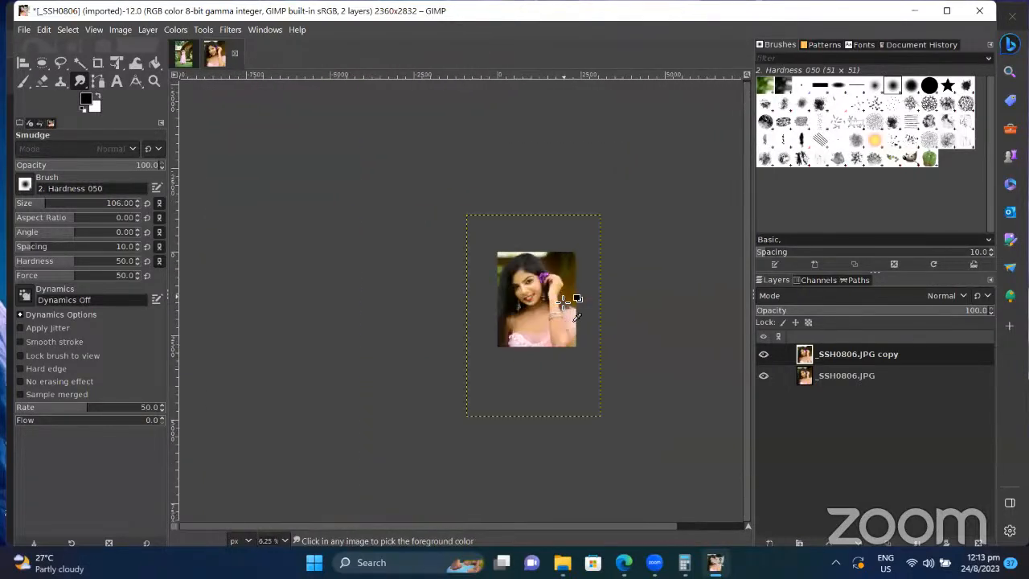
scroll(563, 299, "up", 3)
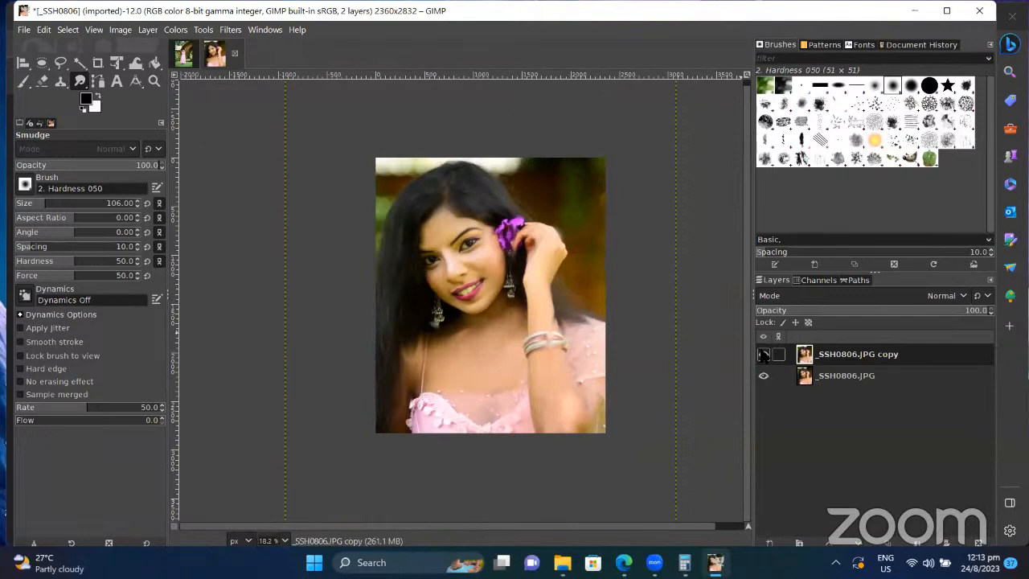
left_click(764, 354)
left_click(764, 354)
left_click(763, 353)
left_click(764, 355)
Step: Set the _SSH0806.JPG copy layer's opacity to 57.1
left_click_drag(926, 320, 915, 319)
left_click_drag(851, 325, 850, 326)
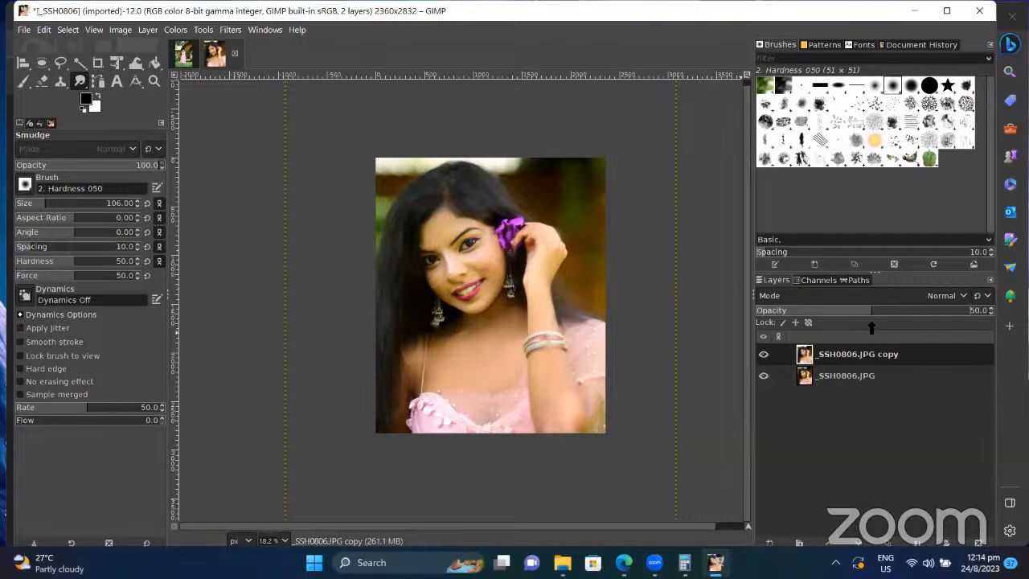
left_click_drag(872, 327, 991, 319)
left_click_drag(881, 311, 752, 331)
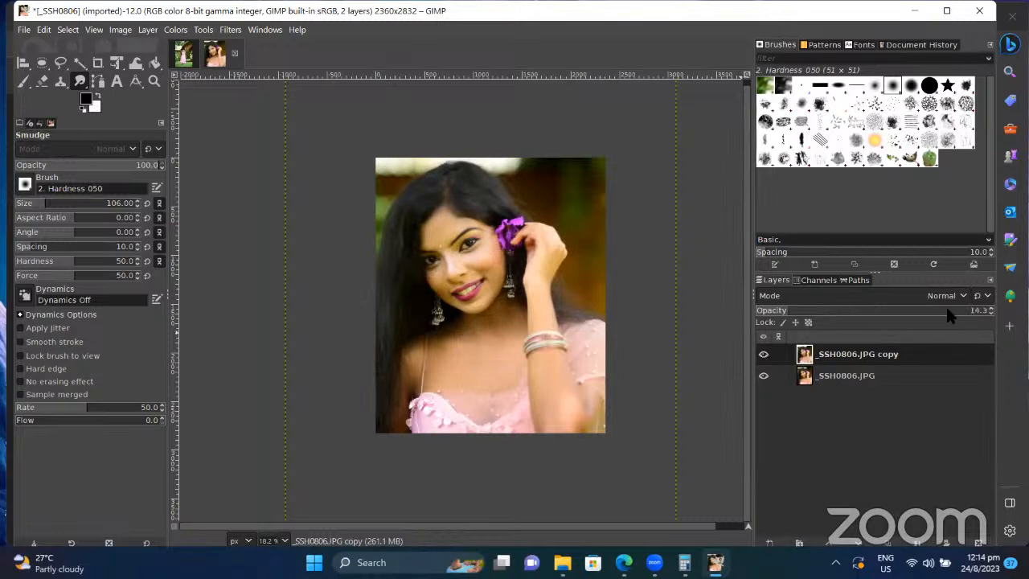
left_click_drag(947, 309, 888, 316)
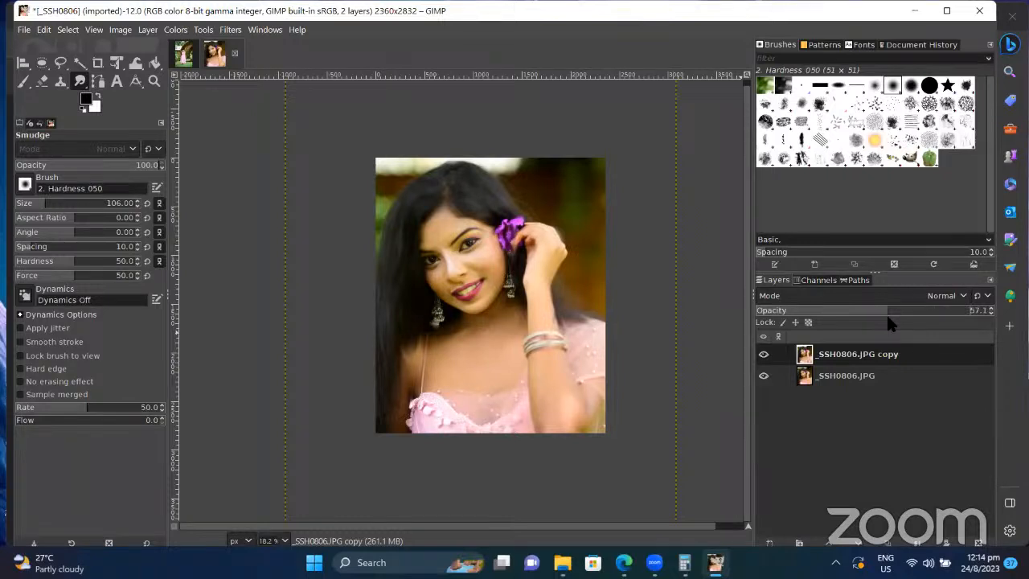
Step: Try a Bucket Fill with the foreground colour on the chest area, then undo it
left_click(156, 68)
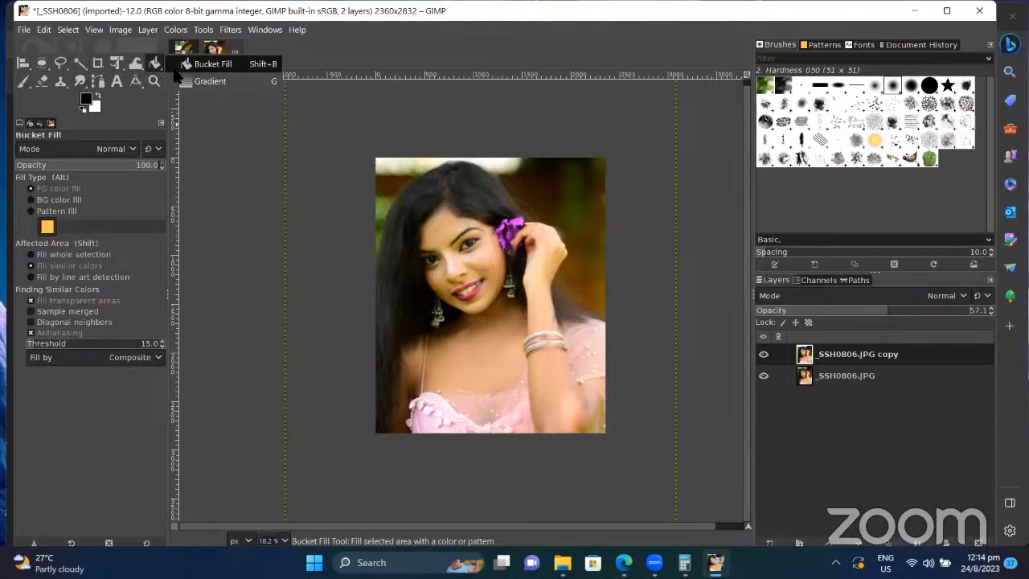
left_click(186, 66)
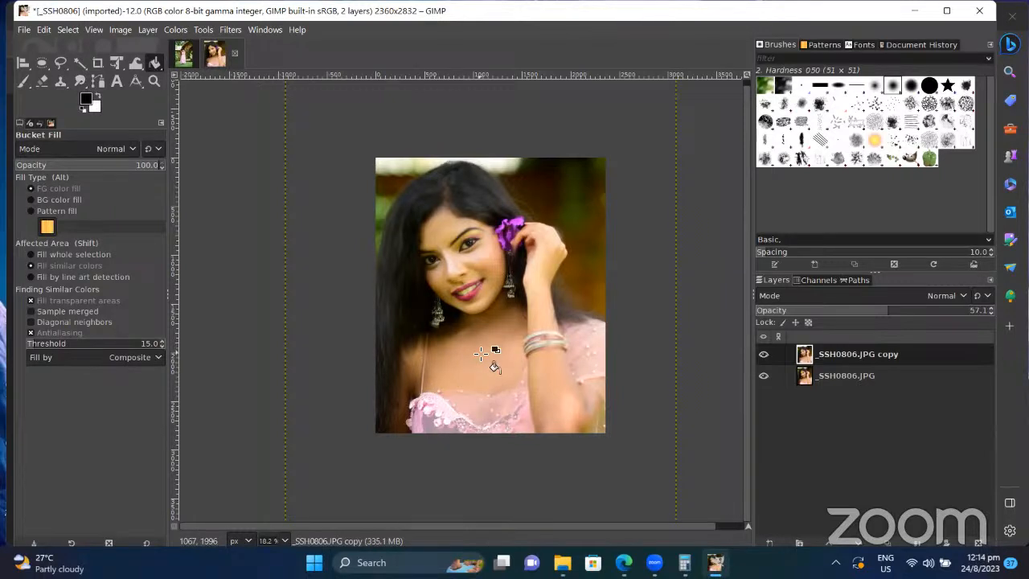
left_click(475, 365)
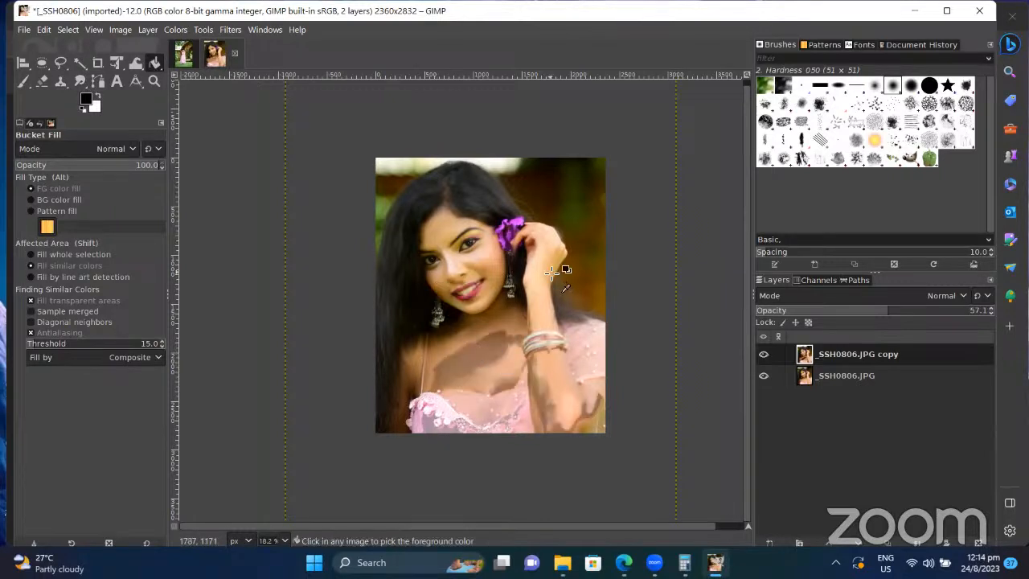
key("ctrl+z")
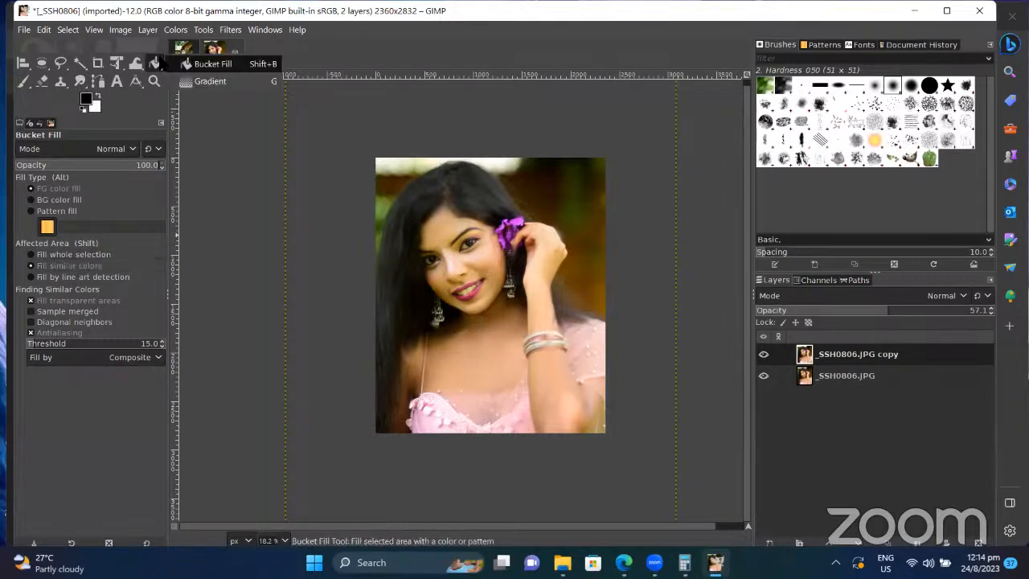
Step: Try drawing a gradient across the photo with the Gradient tool, then cancel it
key("g")
left_click_drag(413, 175, 518, 435)
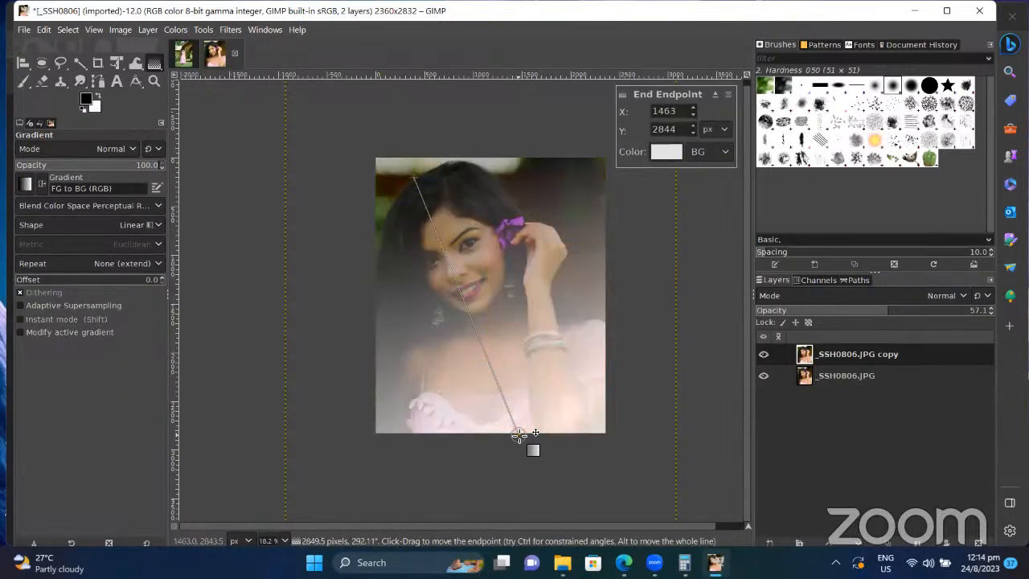
key("Escape")
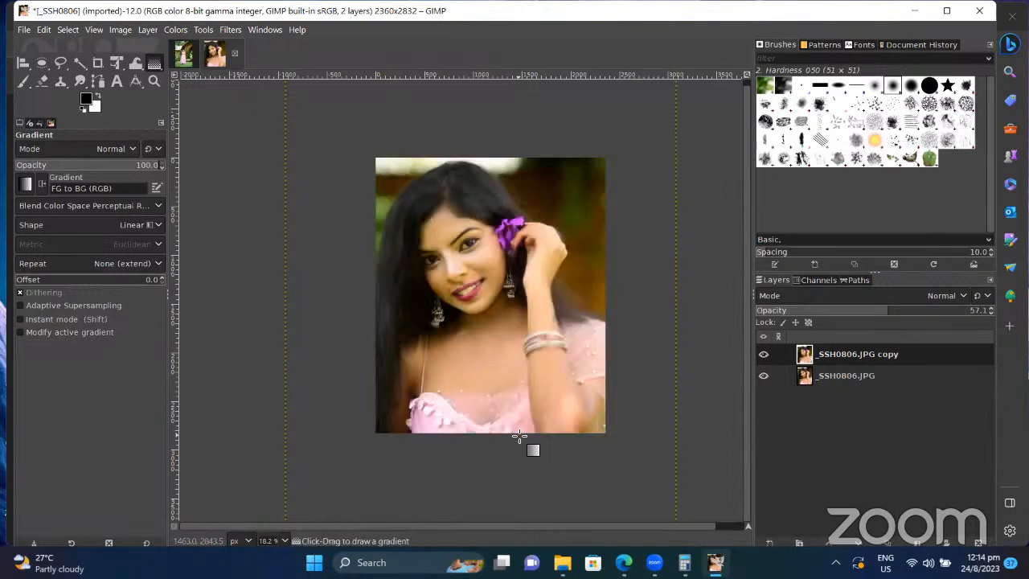
Step: Add a new transparent layer named Layer on top of the two portrait layers
right_click(907, 355)
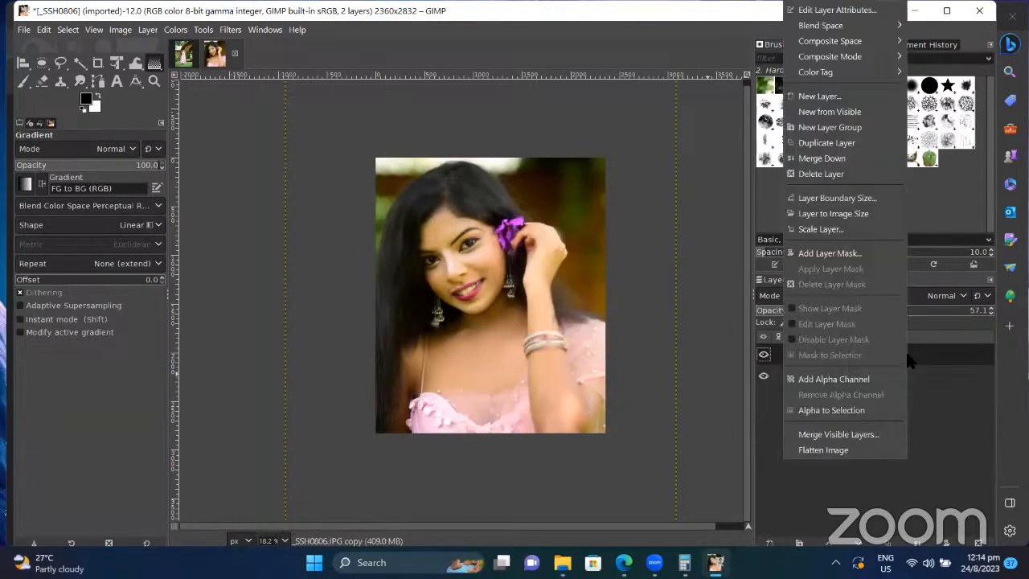
left_click(825, 98)
left_click(939, 308)
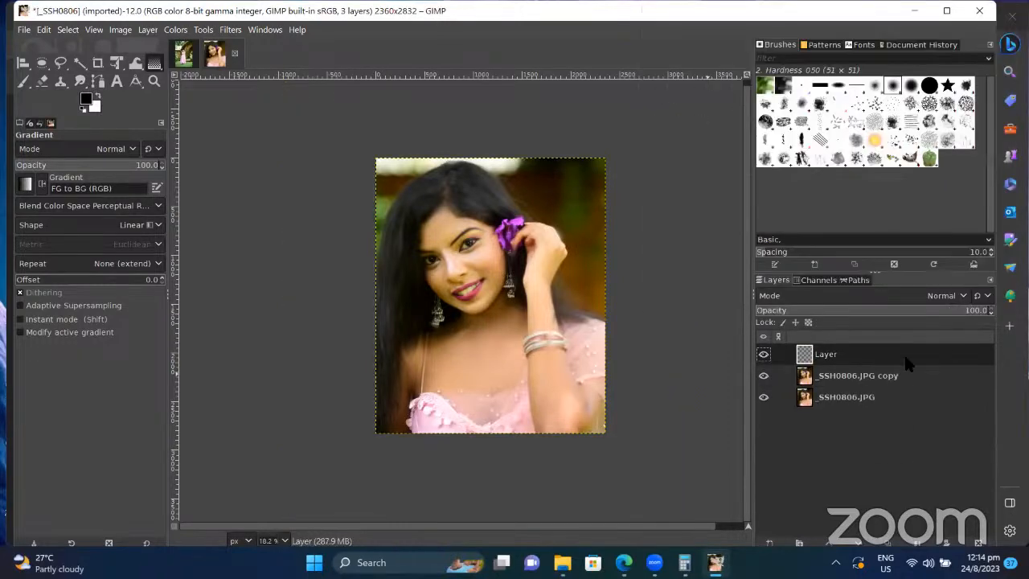
right_click(868, 359)
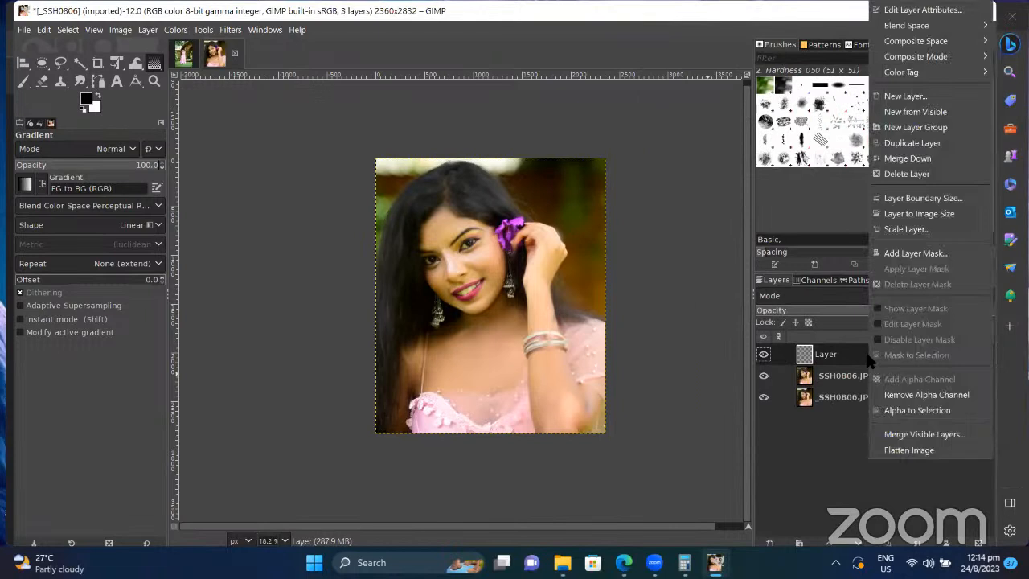
left_click(846, 413)
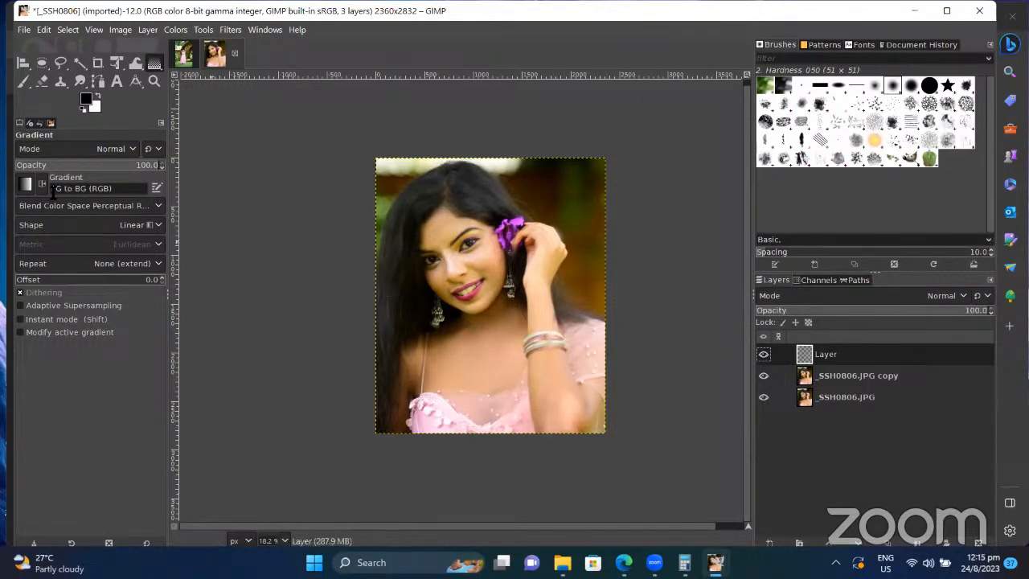
left_click(26, 184)
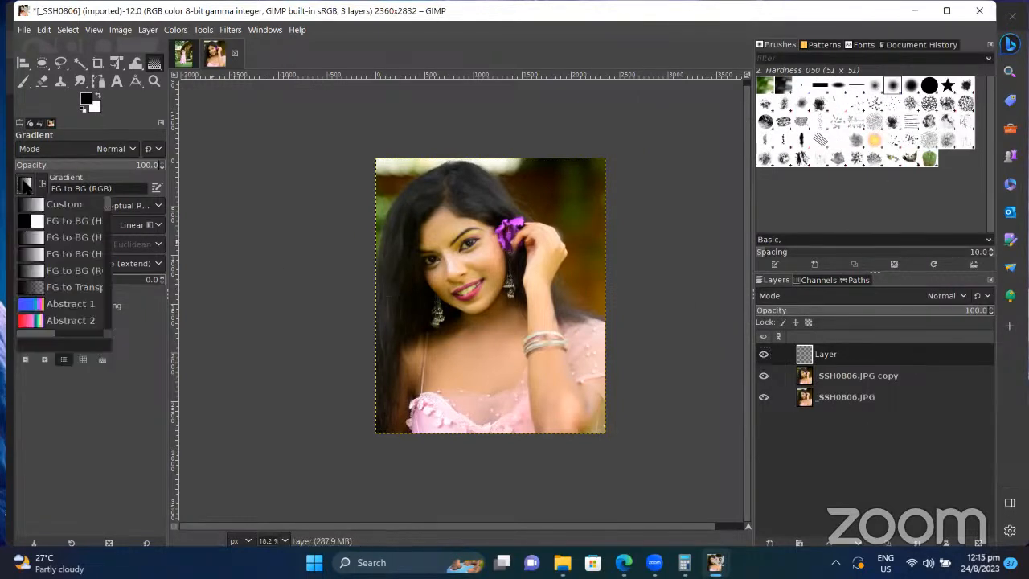
Step: Fill the new layer with a diagonal Abstract 2 gradient and blend it in Multiply mode
double_click(29, 322)
left_click_drag(397, 150, 539, 424)
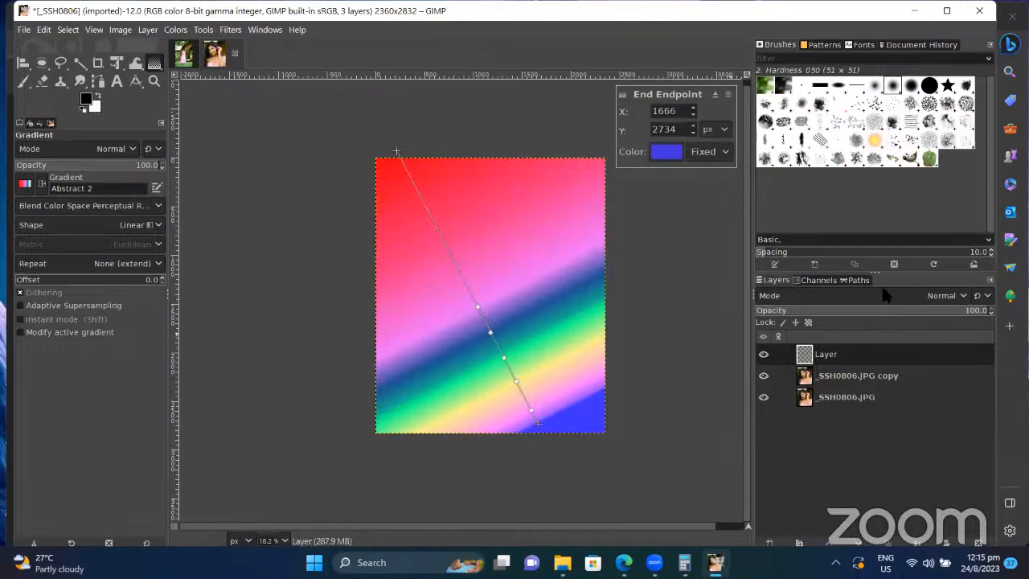
left_click(949, 296)
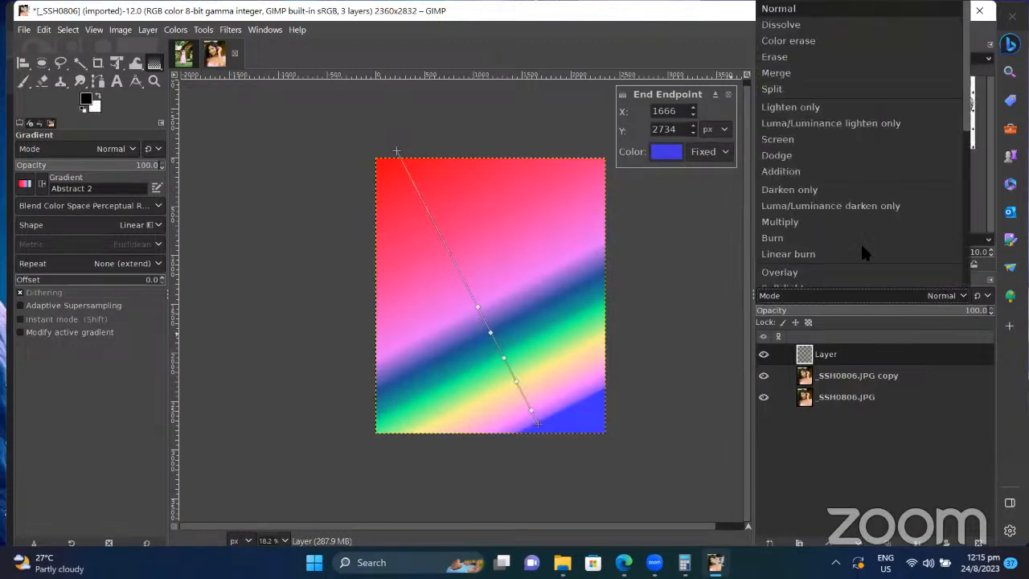
left_click(825, 223)
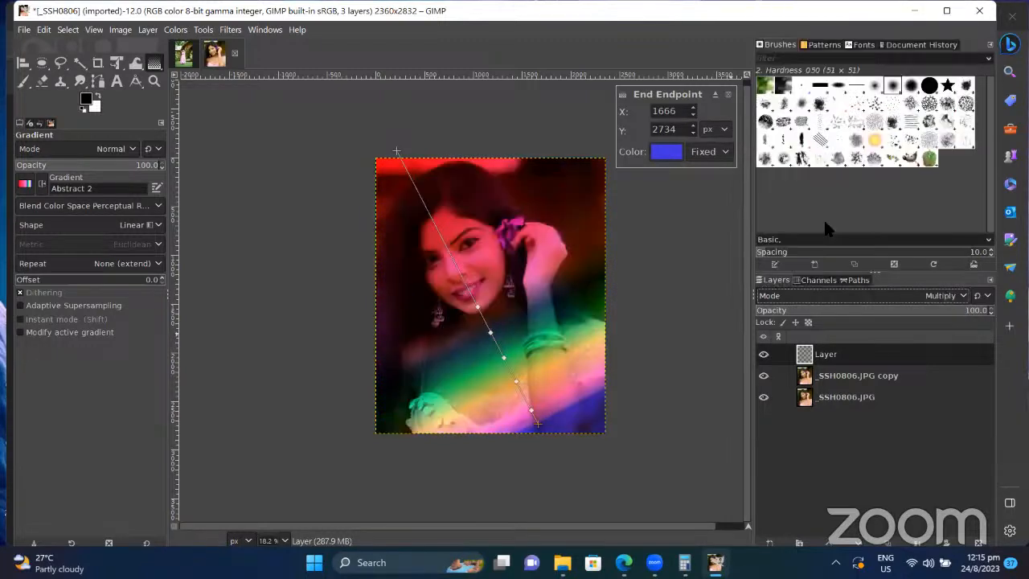
Step: Compare Addition, Merge, Overlay and Multiply modes, settling on Overlay at 15.2 opacity
left_click(924, 294)
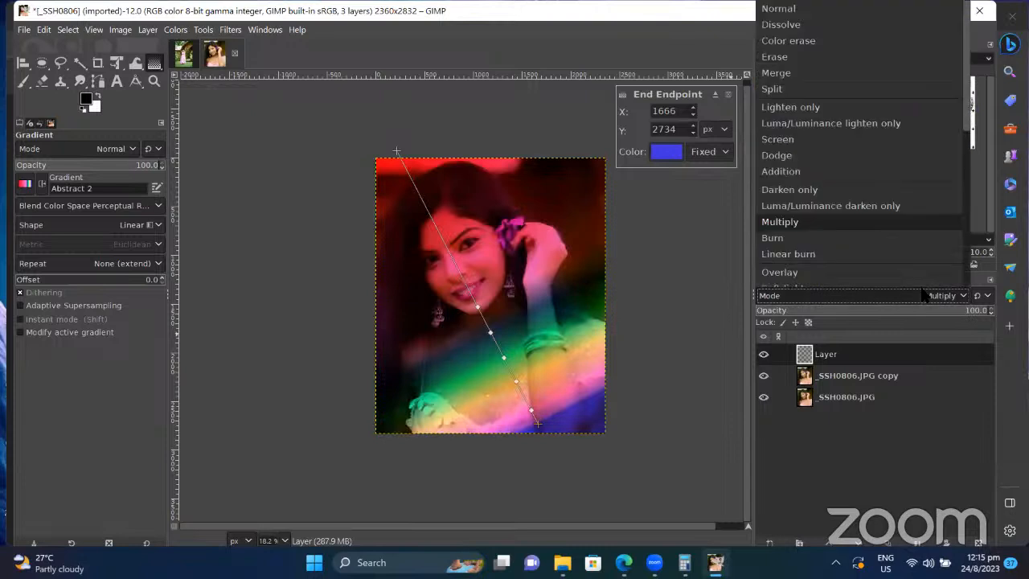
left_click(872, 172)
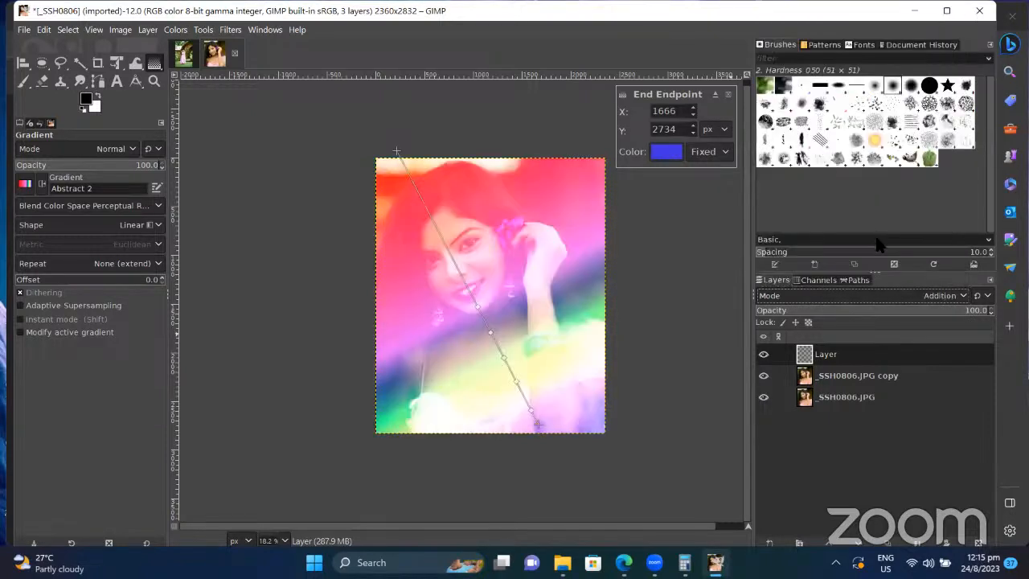
left_click(901, 298)
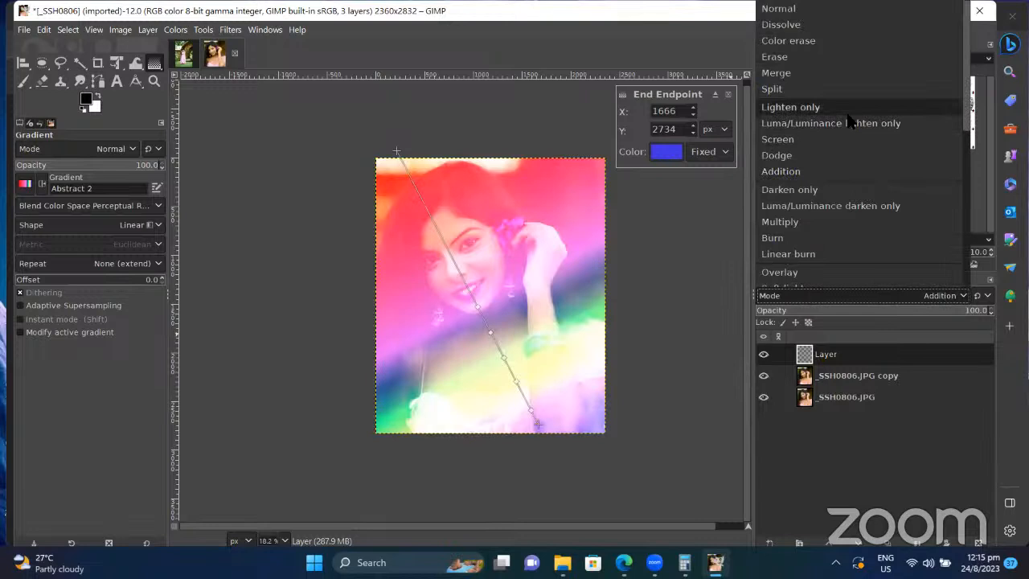
left_click(837, 74)
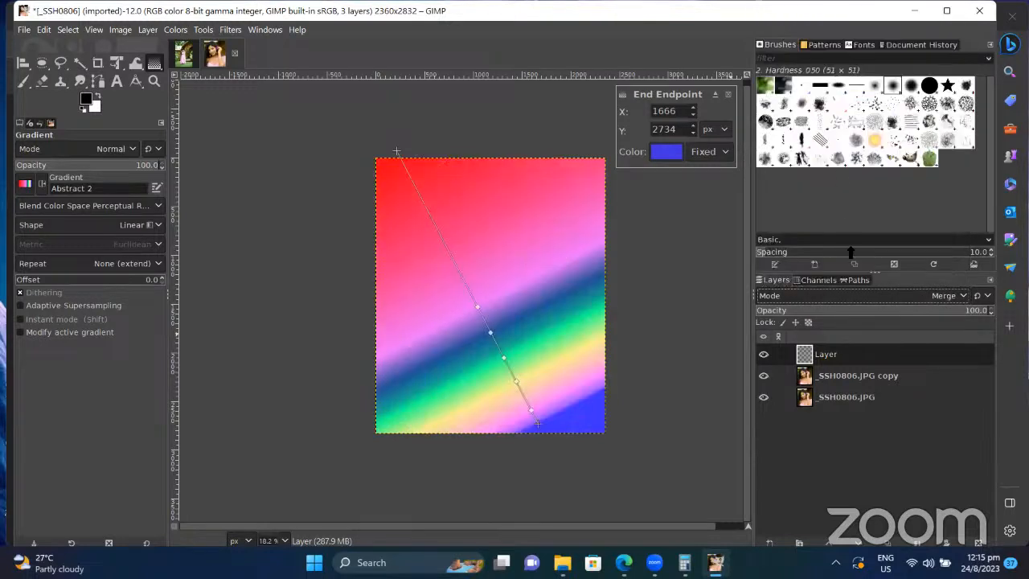
left_click(867, 299)
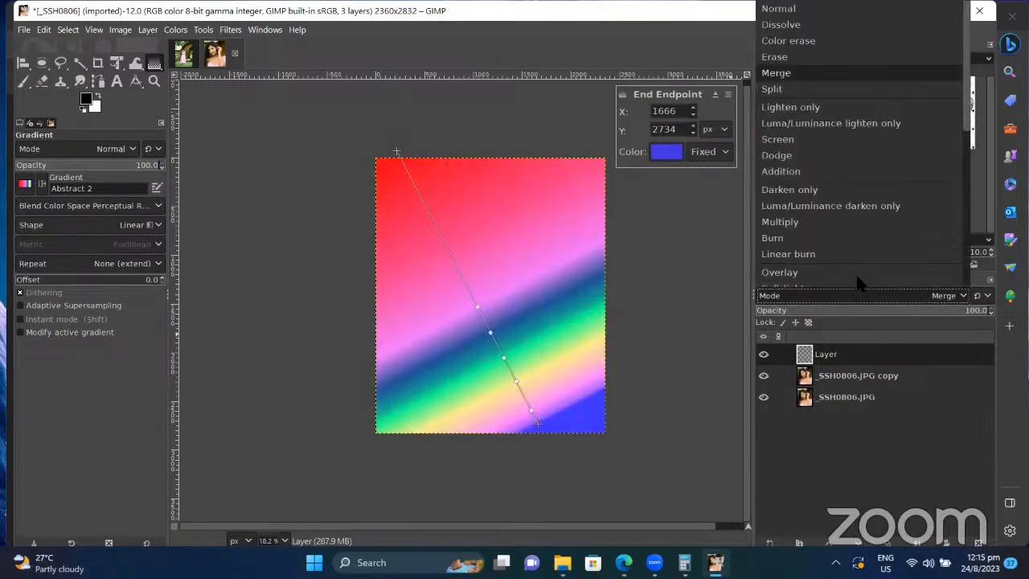
left_click(854, 274)
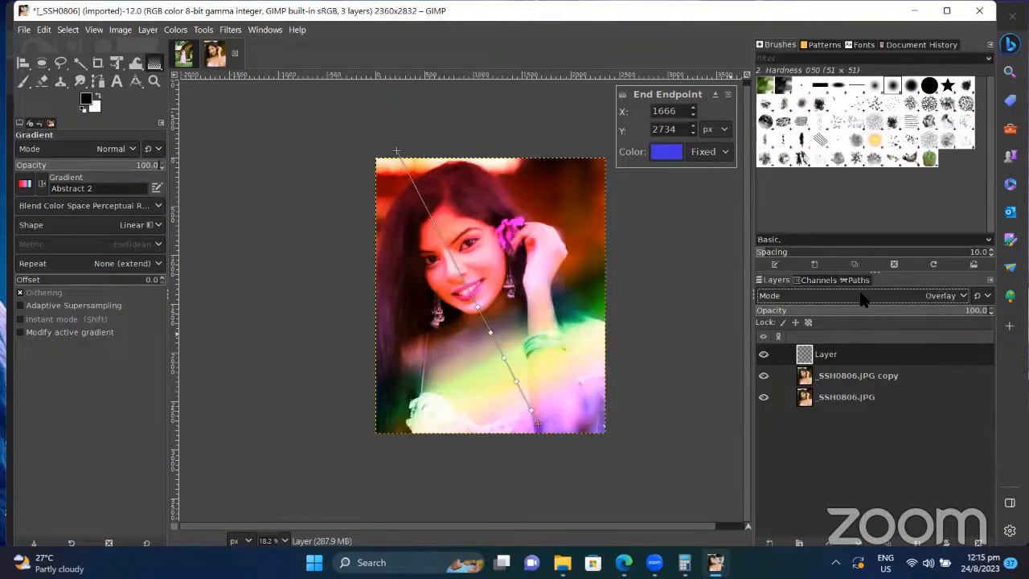
left_click(865, 300)
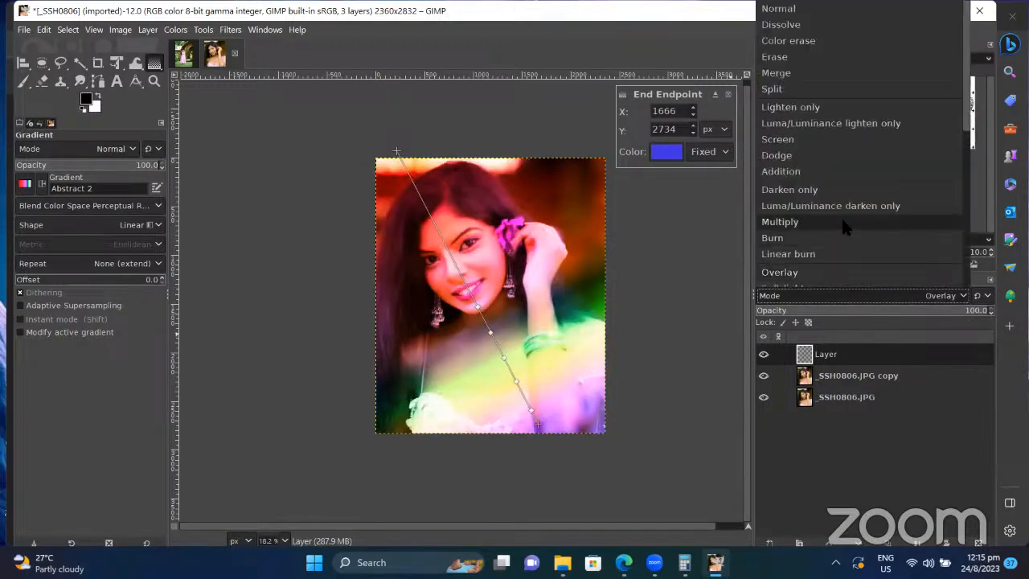
left_click(841, 217)
left_click(859, 300)
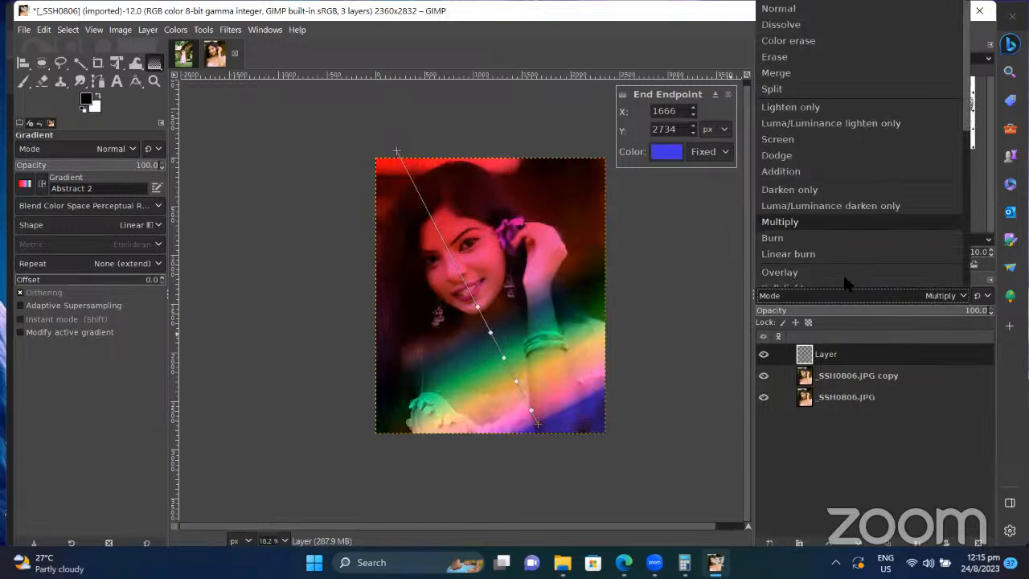
left_click(845, 274)
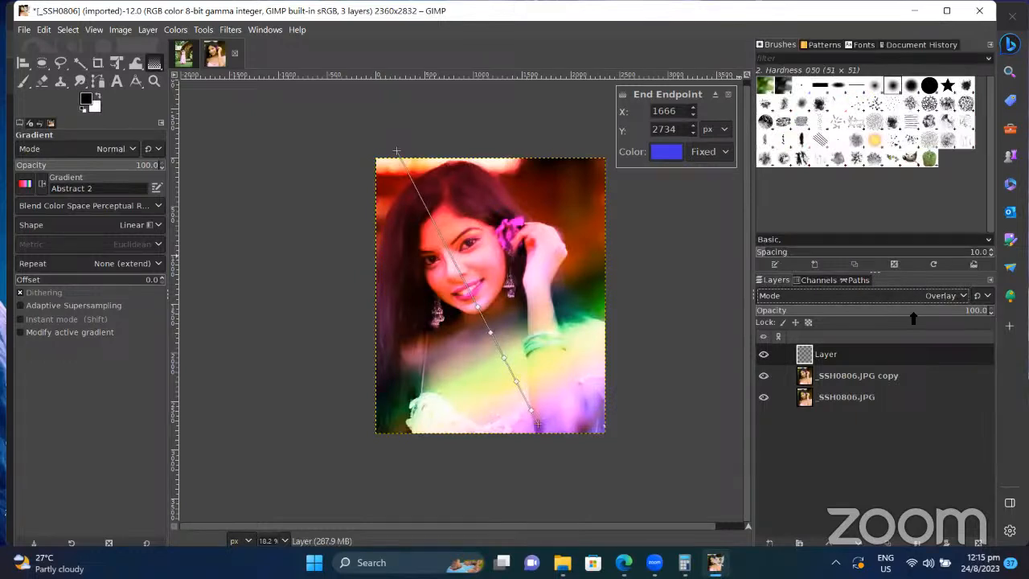
left_click_drag(914, 313, 792, 319)
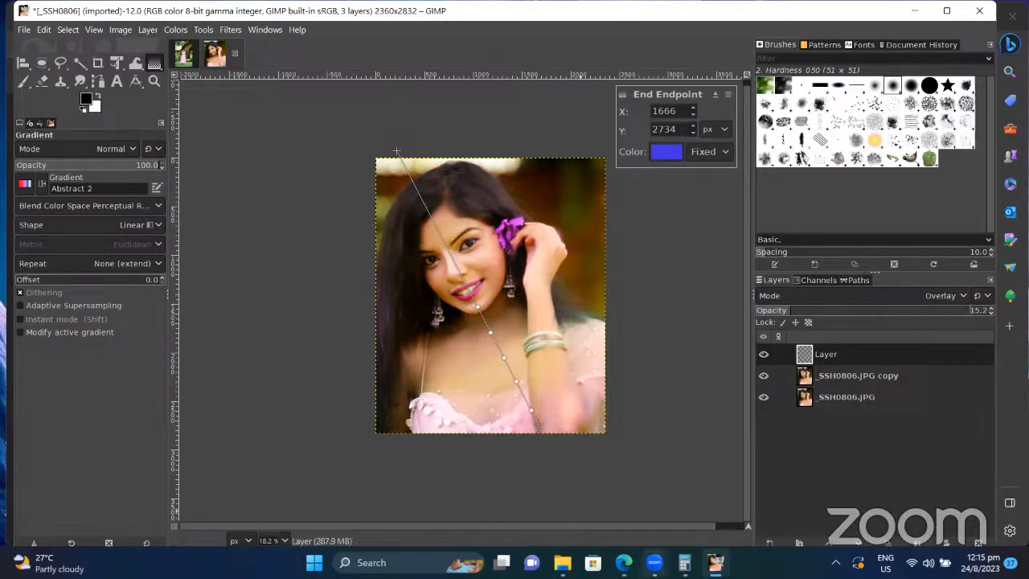
Step: Search Google Images in Edge for 'sky' and scroll through the results
left_click(619, 492)
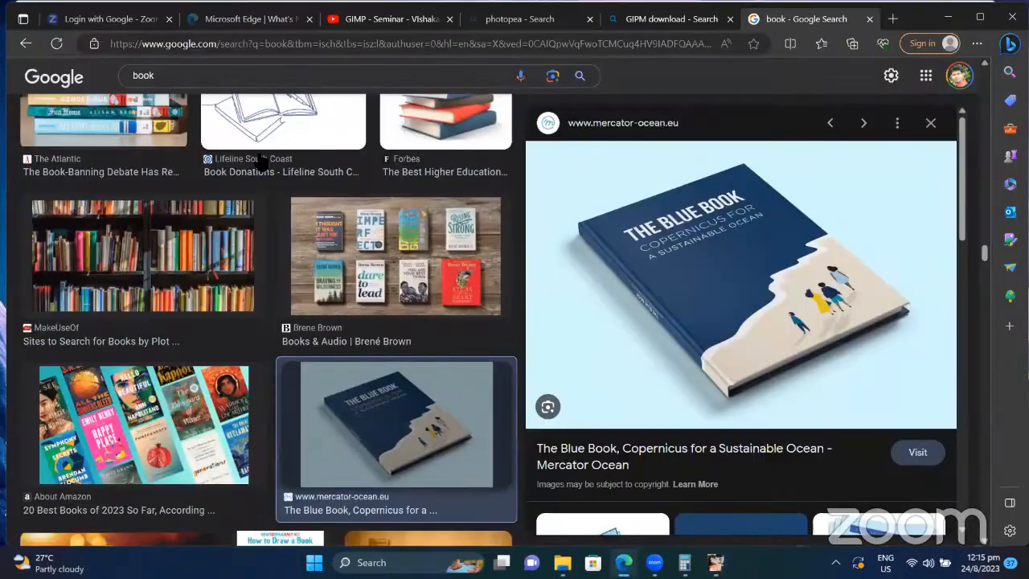
double_click(178, 76)
type("sk")
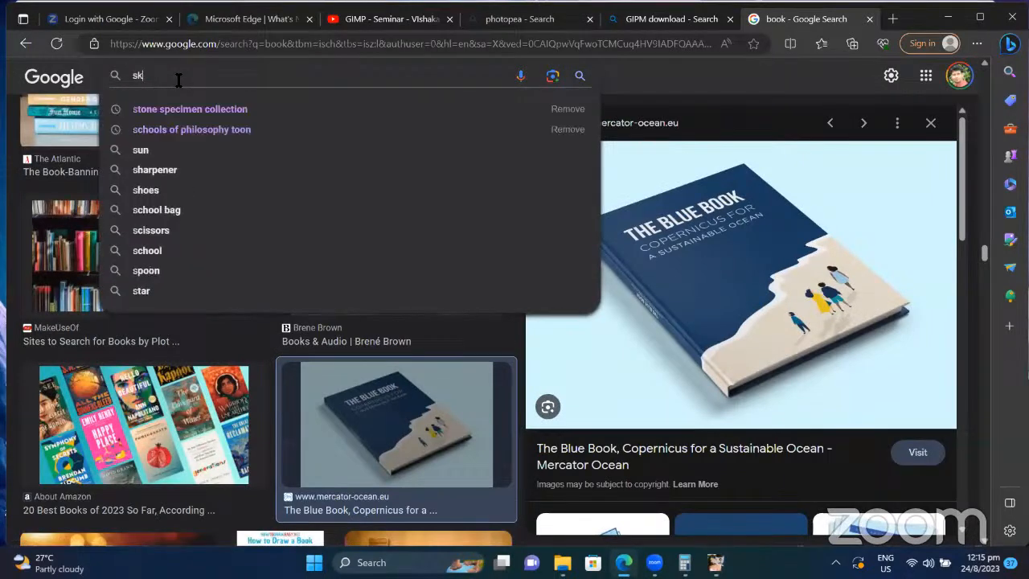
type("u")
key("BackSpace")
type("y")
key("Return")
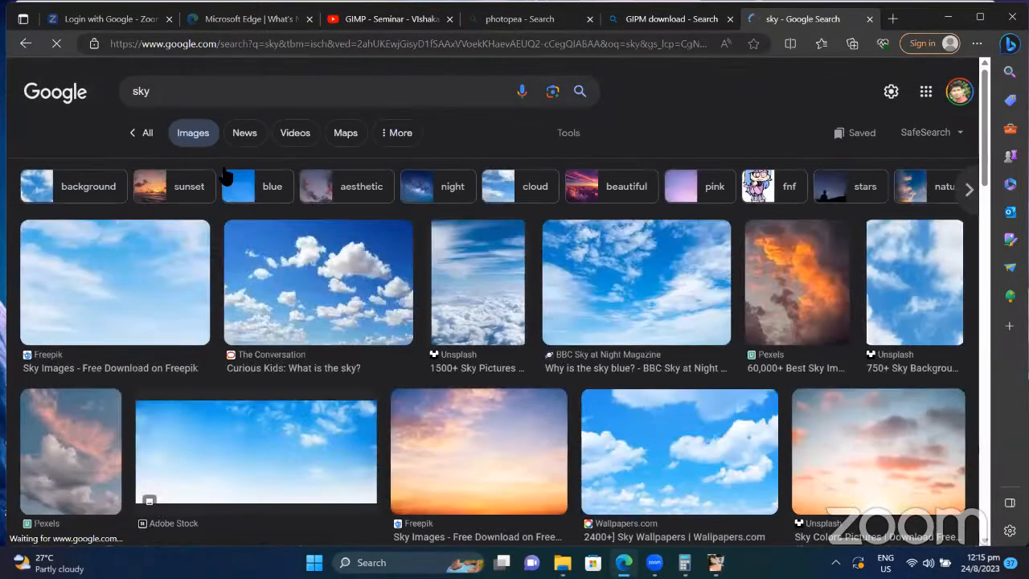
scroll(274, 434, "down", 5)
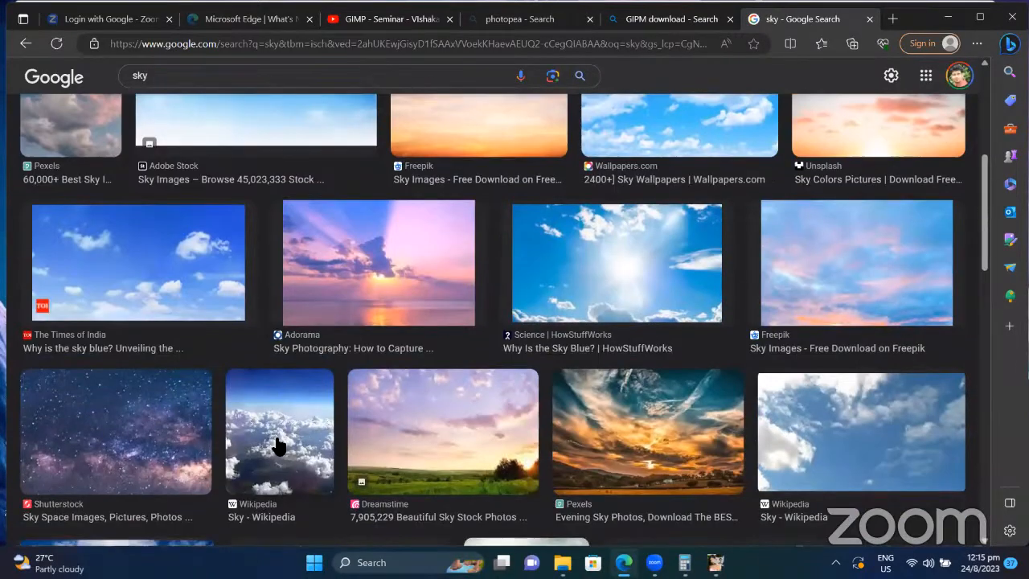
scroll(276, 445, "down", 2)
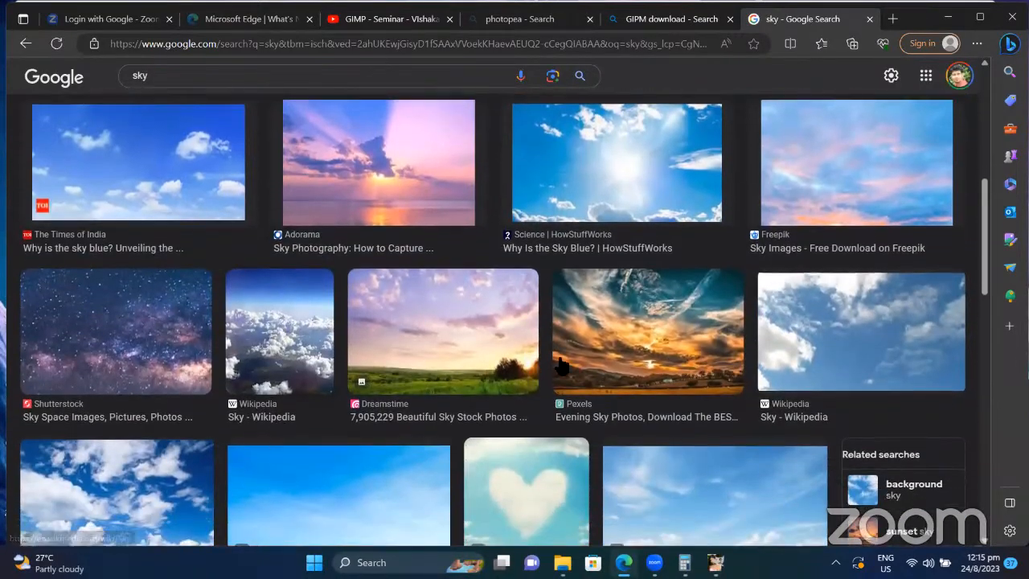
Step: Copy the Dreamstime sunset-over-meadow photo to the clipboard and return to GIMP
left_click(529, 341)
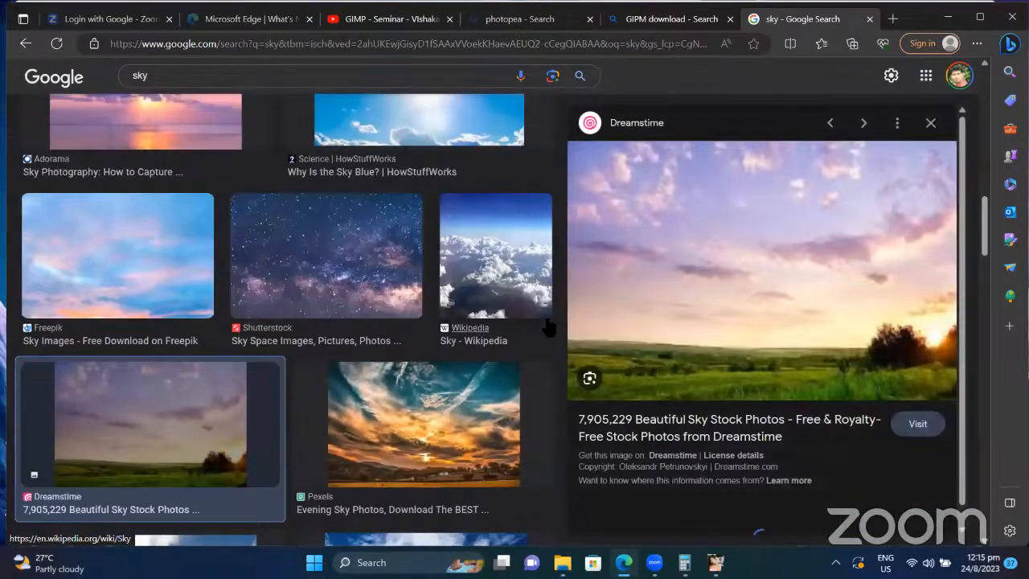
right_click(780, 242)
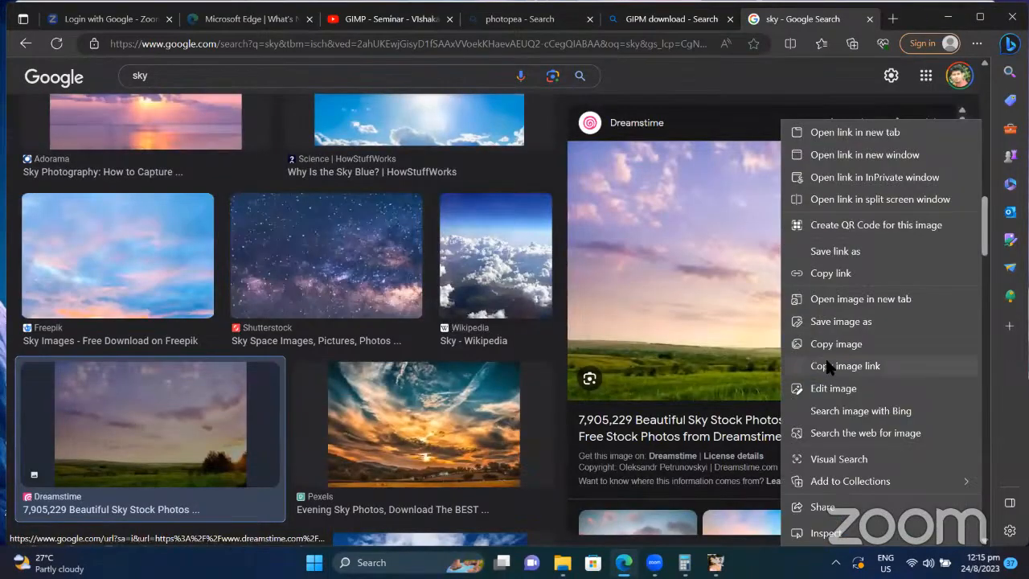
left_click(836, 345)
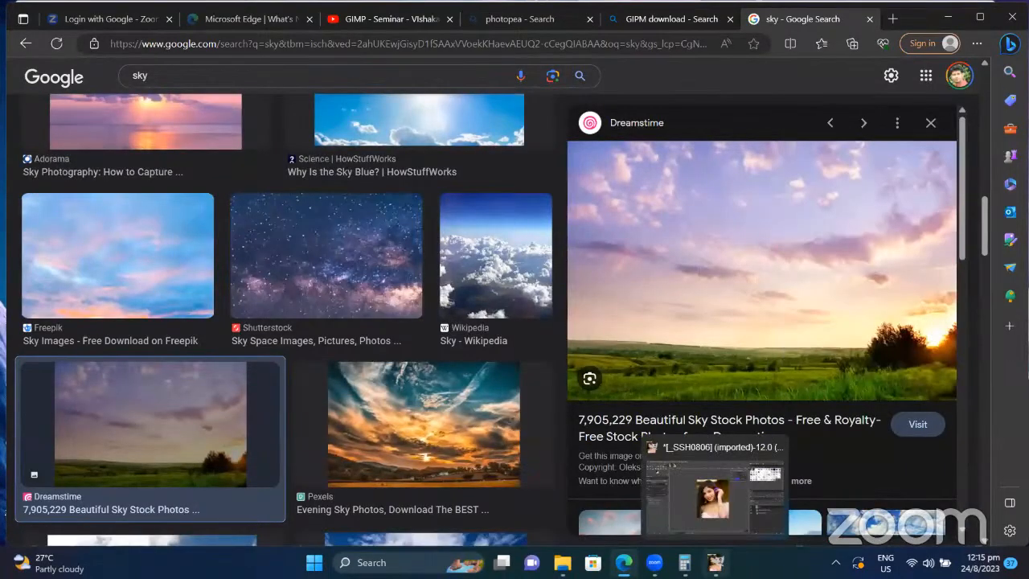
left_click(716, 562)
left_click(22, 30)
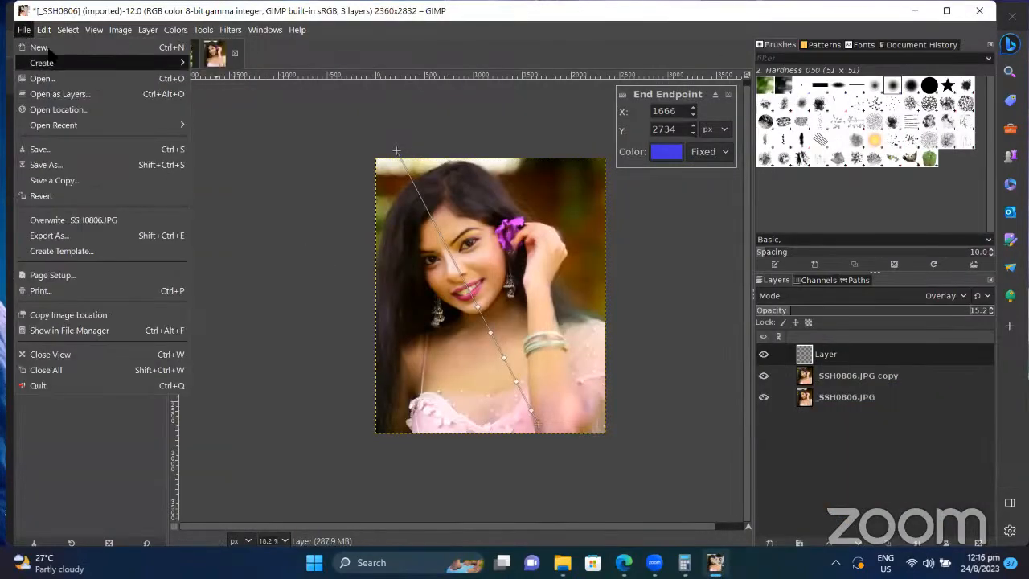
Step: Create a blank 2360 × 1200 image, discarding an unwanted 2360 × 2832 one first
left_click(41, 47)
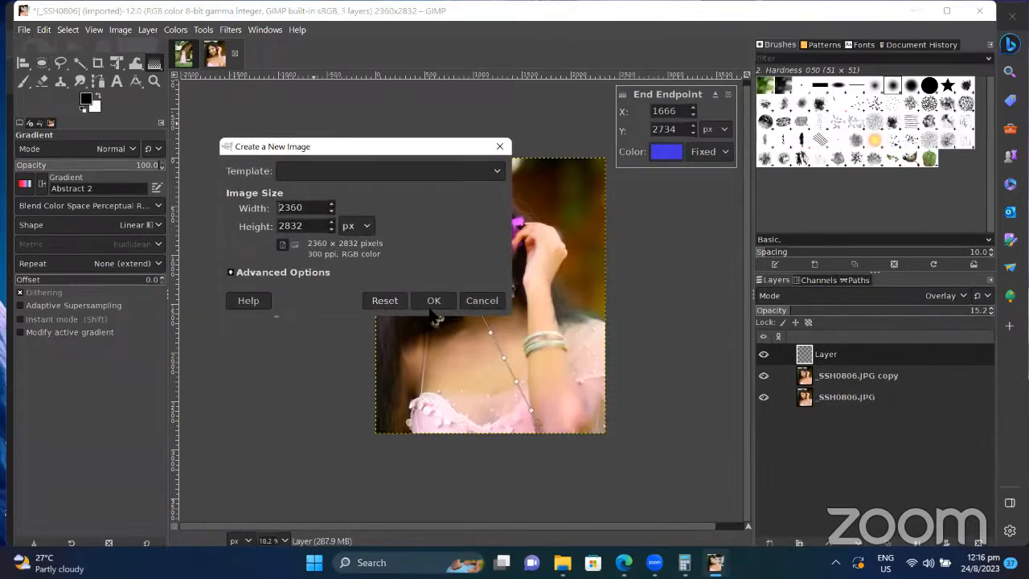
left_click(432, 301)
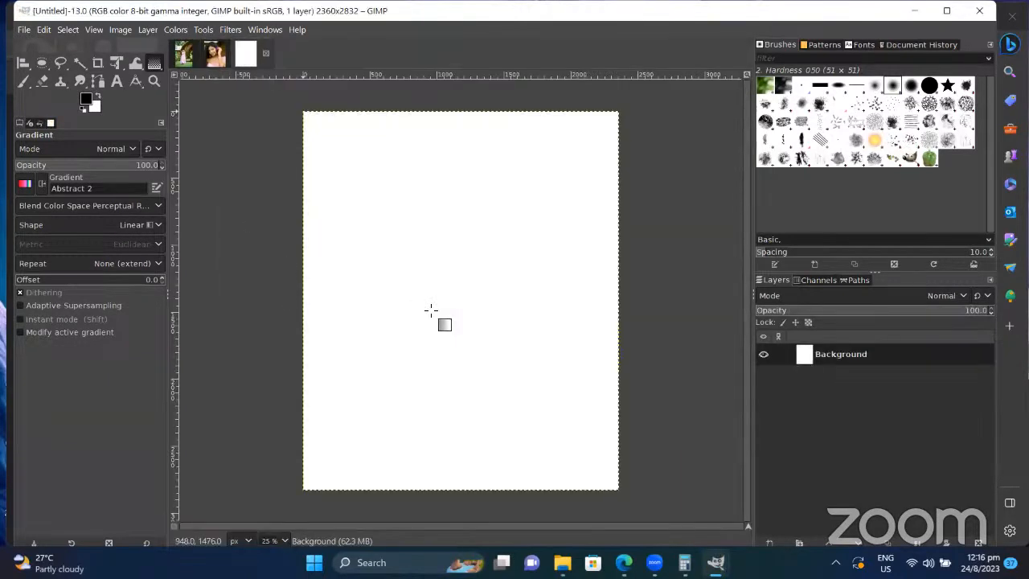
left_click(267, 55)
left_click(24, 29)
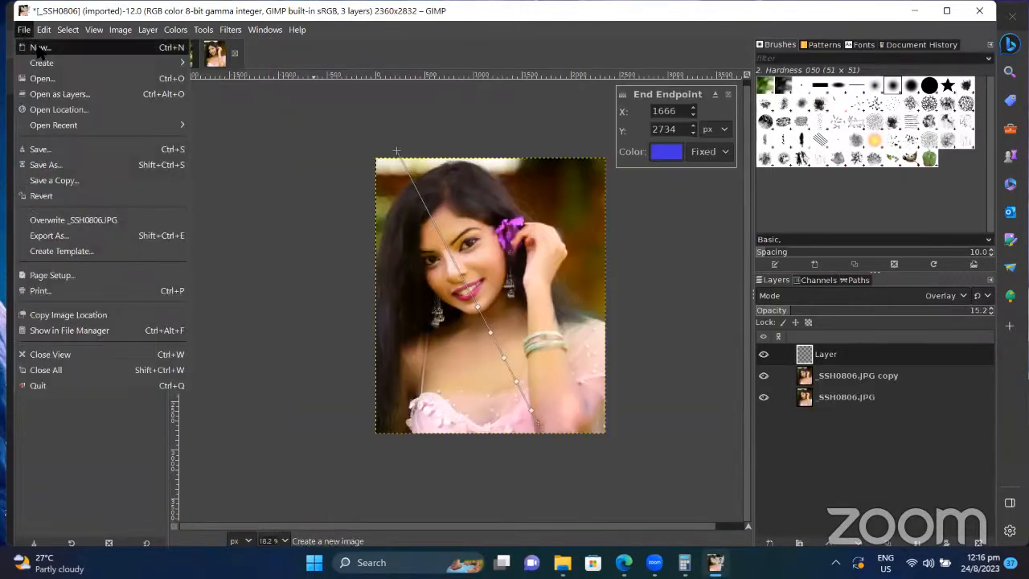
left_click(38, 48)
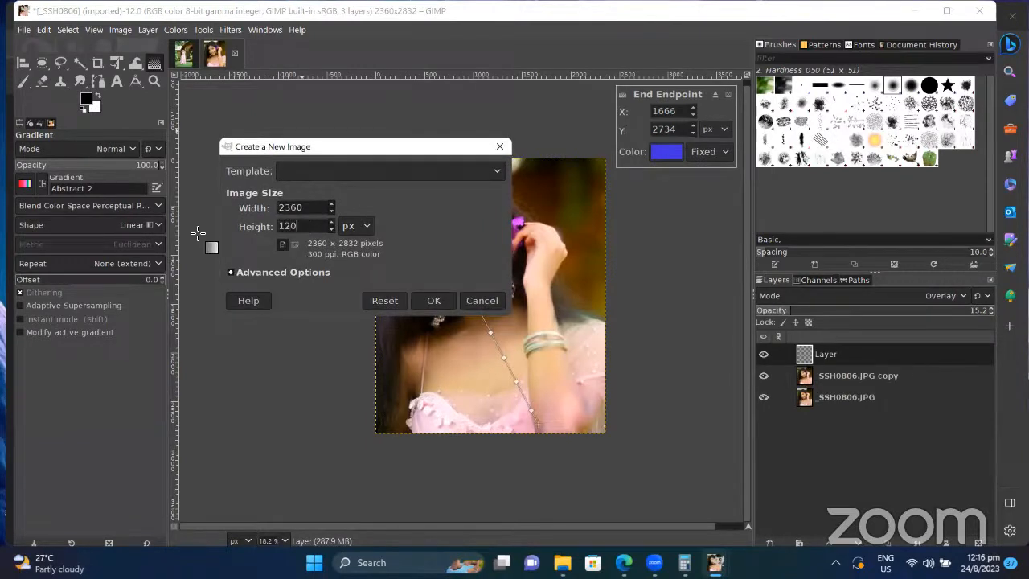
type("1200")
left_click(434, 300)
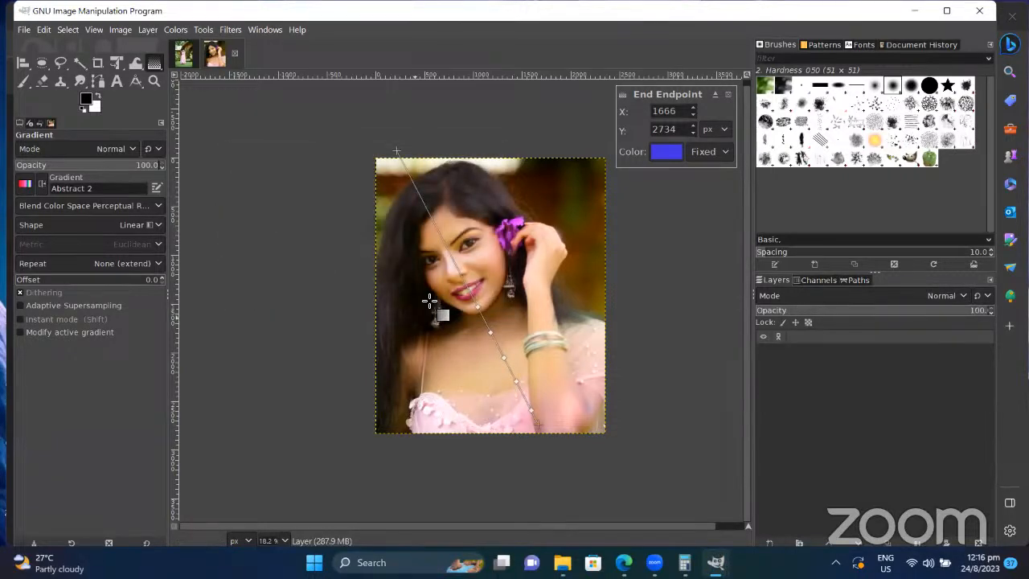
Step: Paste the sunset sky photo and scale it up to roughly 2169 × 1448 to cover the canvas
key("ctrl+v")
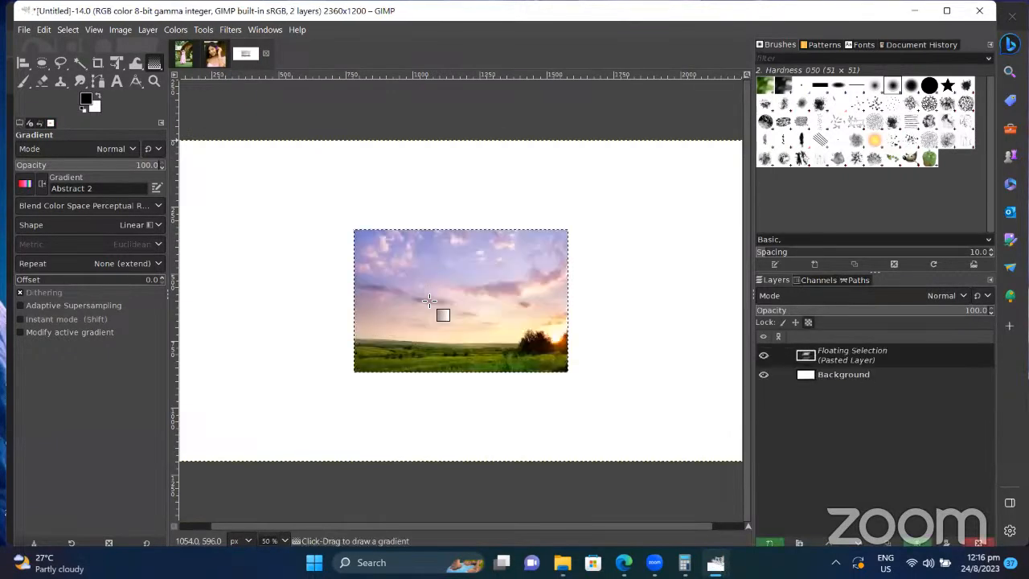
left_click(114, 68)
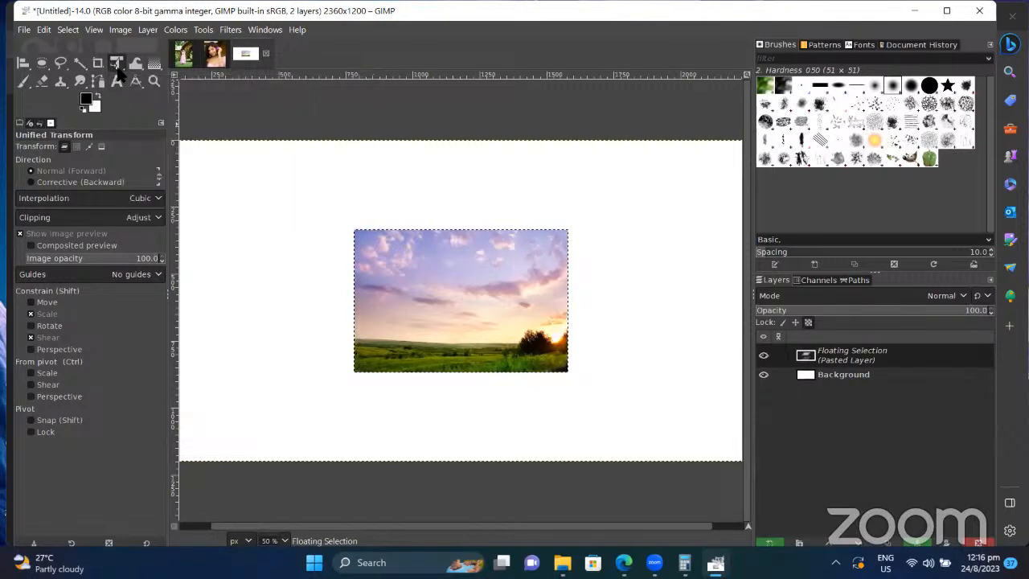
left_click(116, 69)
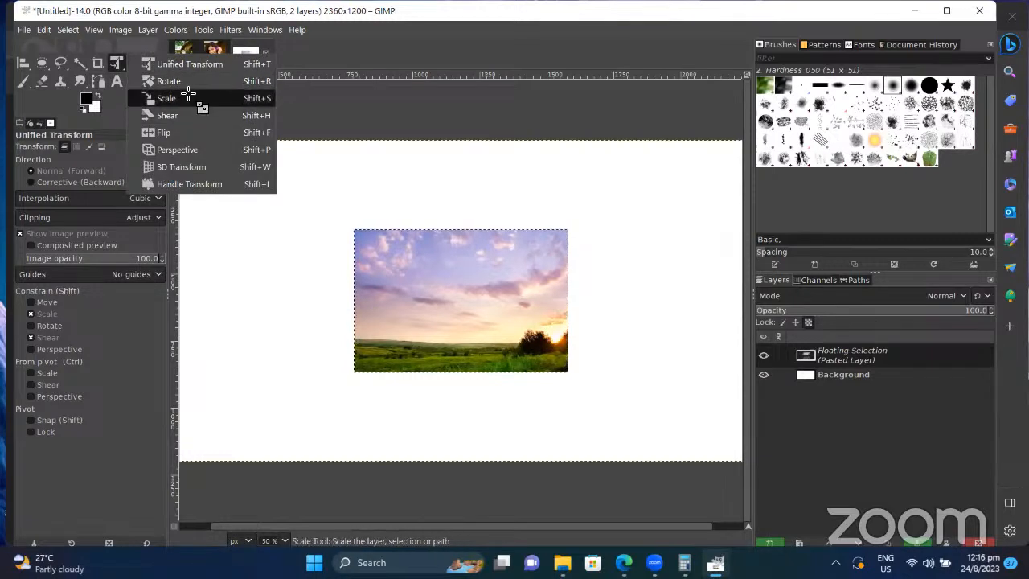
left_click(167, 99)
left_click_drag(356, 232, 186, 119)
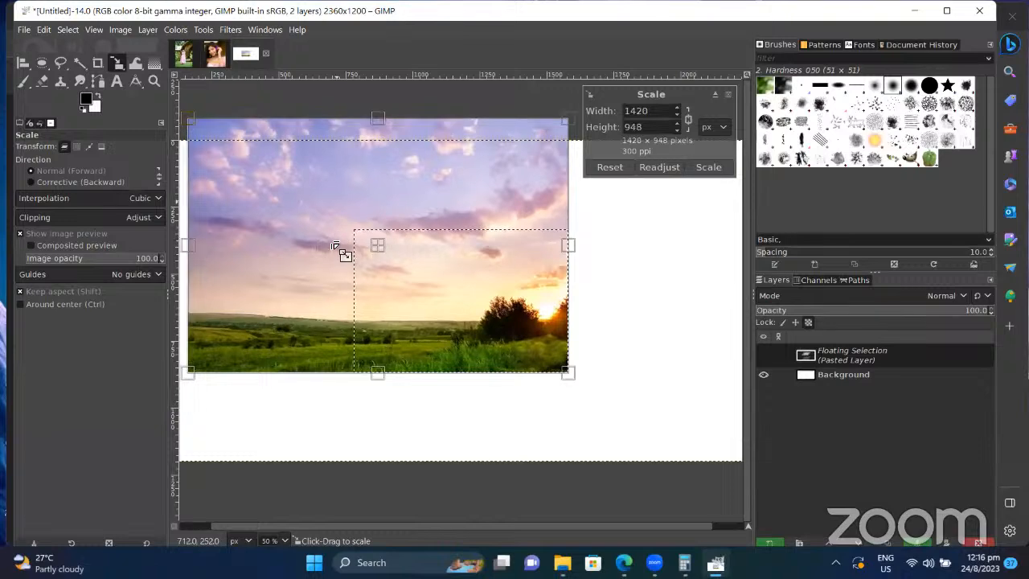
left_click_drag(373, 219, 387, 228)
left_click_drag(398, 271, 373, 283)
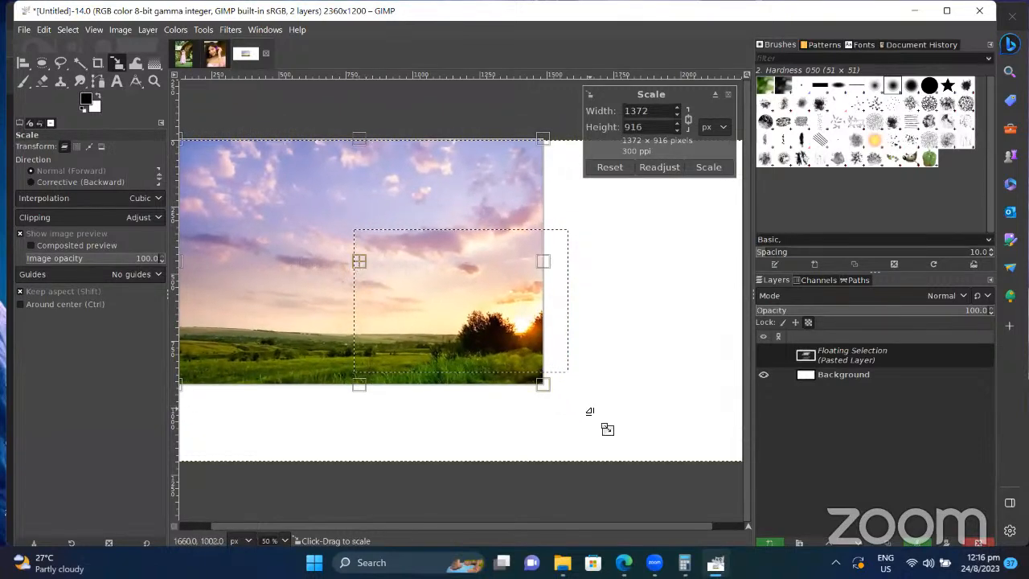
left_click_drag(560, 403, 744, 478)
left_click_drag(578, 390, 462, 267)
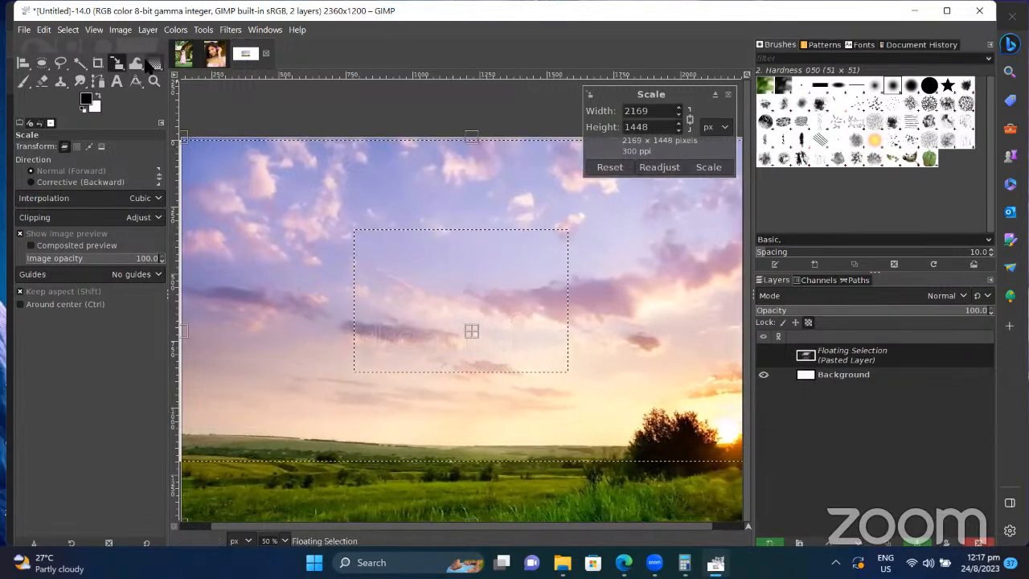
Step: Apply the scale and move the sky photo so the grassy horizon shows
left_click(22, 62)
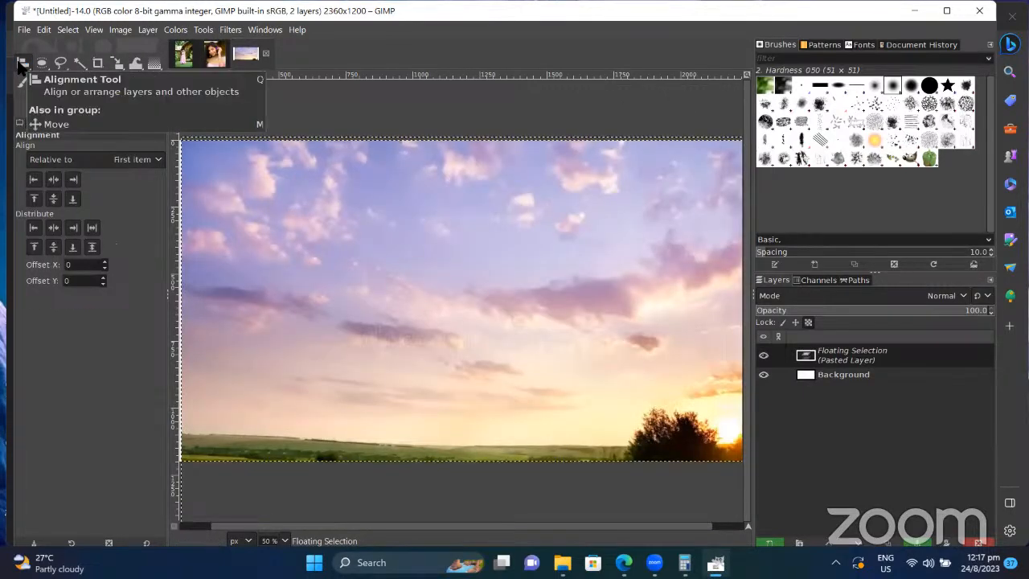
left_click_drag(447, 290, 442, 235)
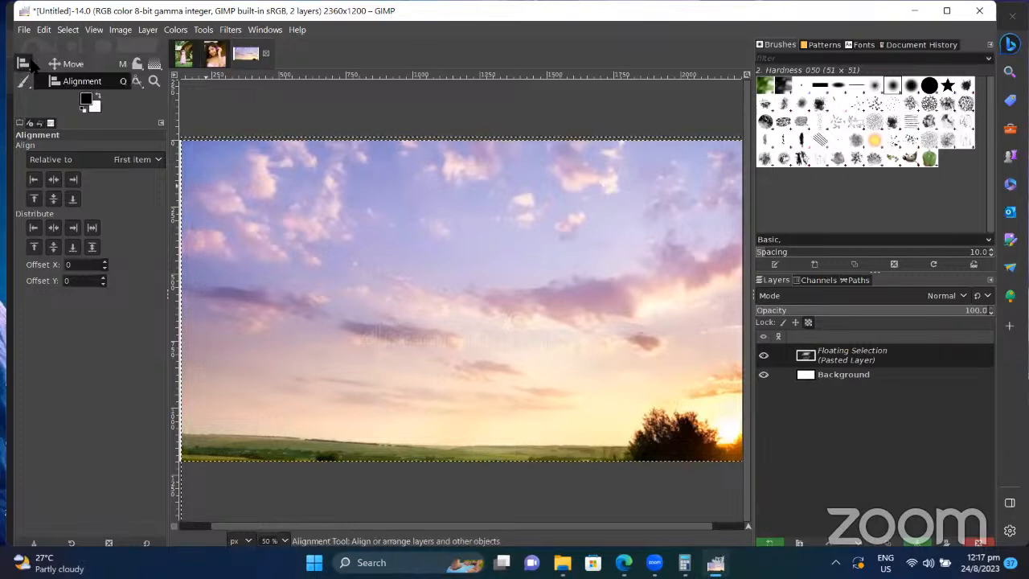
key("m")
left_click_drag(516, 312, 505, 265)
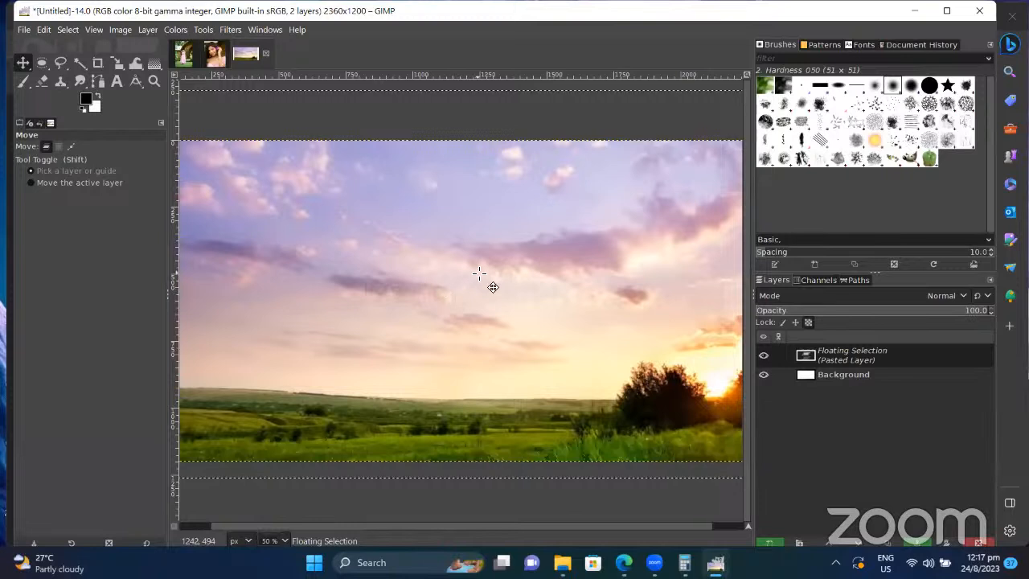
Step: Re-paste the sky image and convert the floating selection into Pasted Layer
right_click(919, 351)
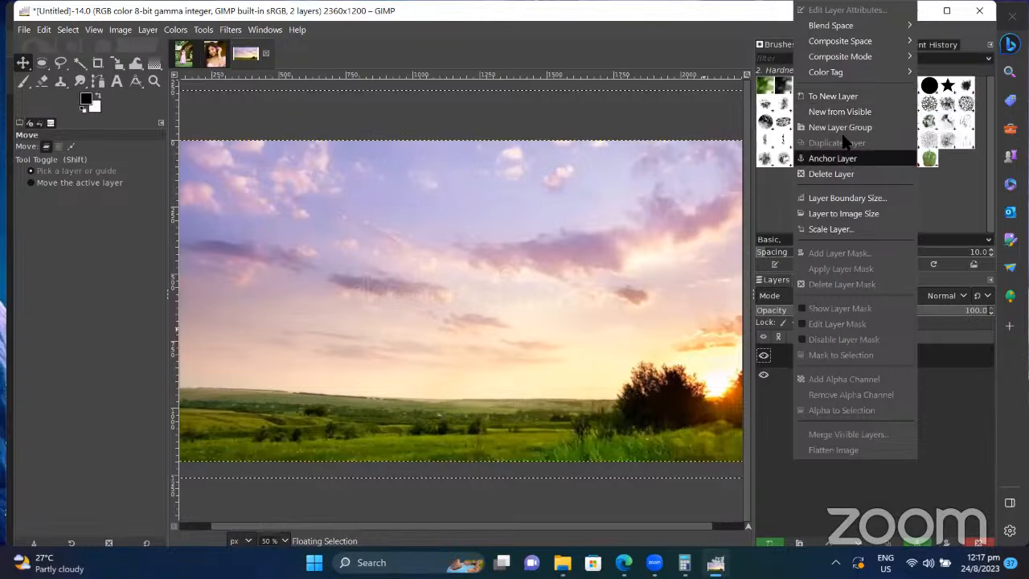
left_click(943, 451)
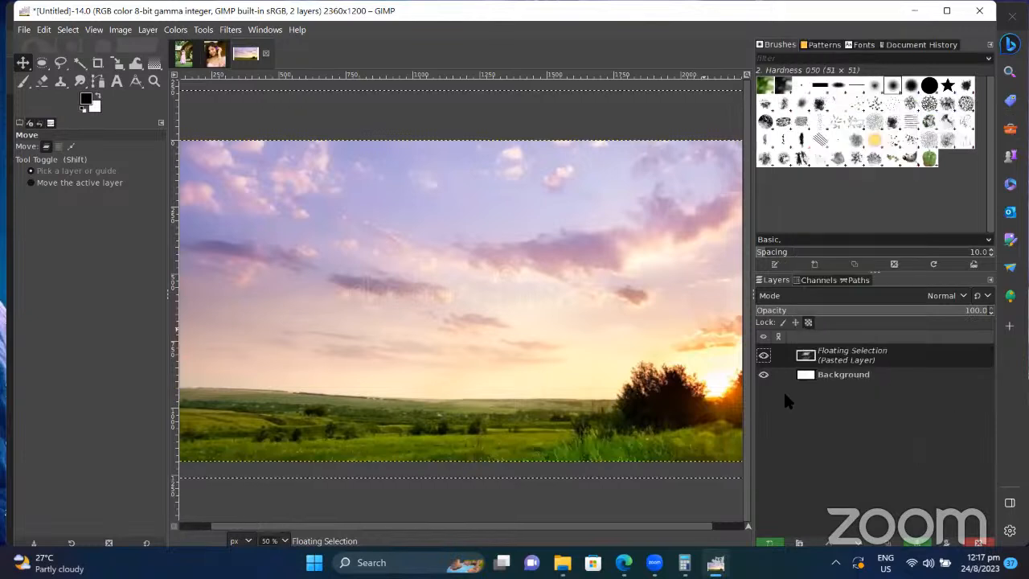
key("ctrl+z")
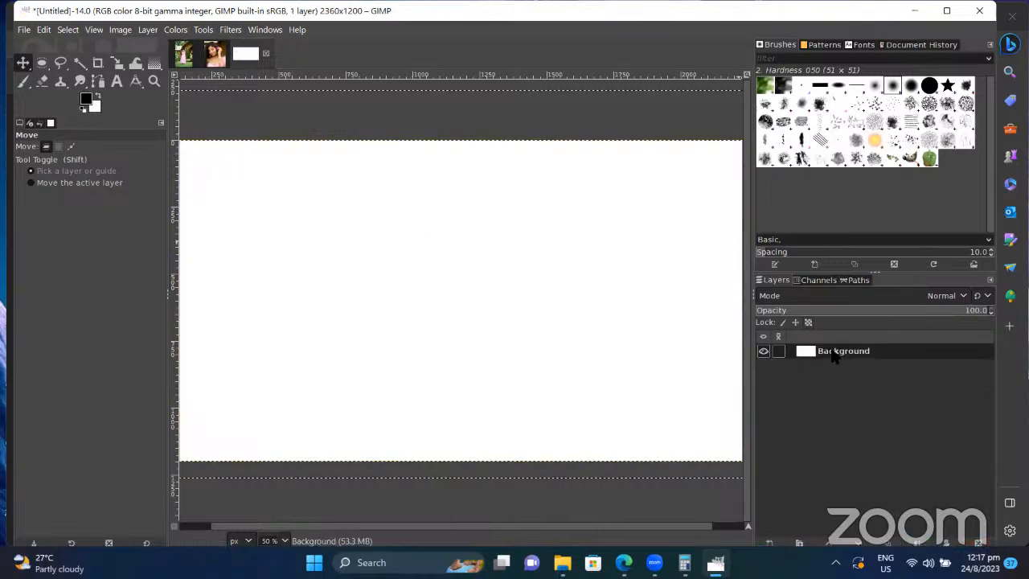
key("ctrl+v")
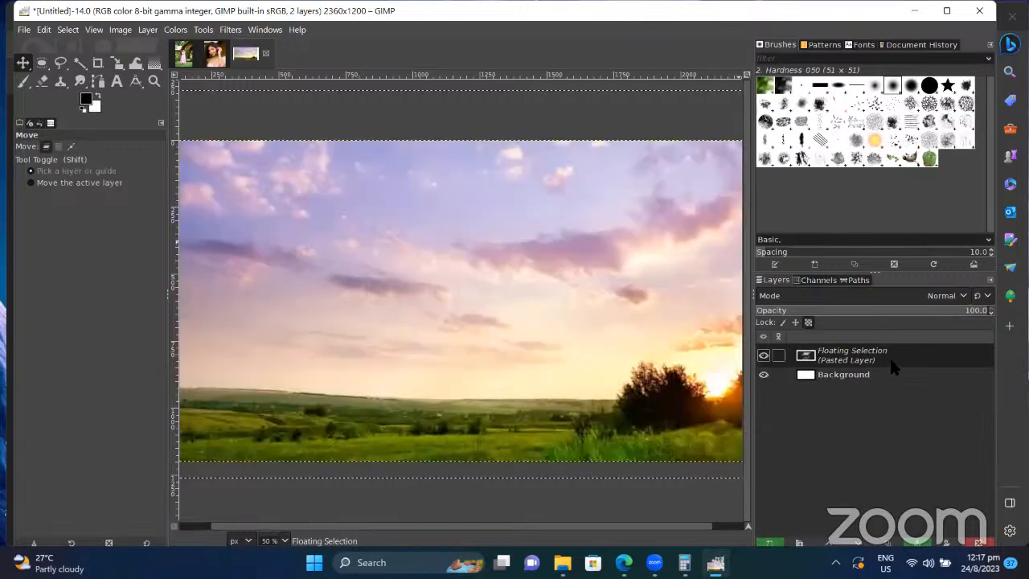
right_click(891, 356)
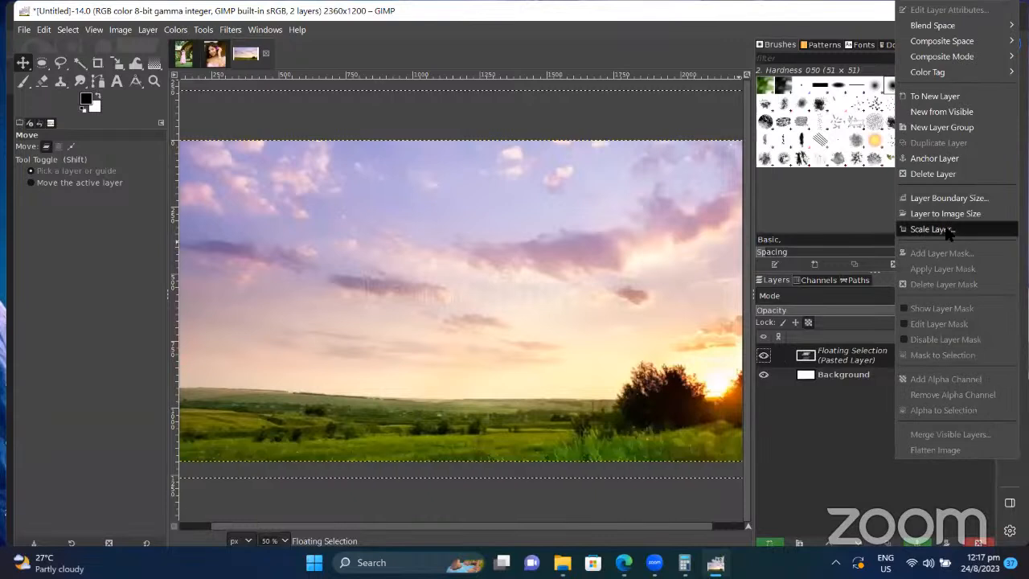
left_click(964, 97)
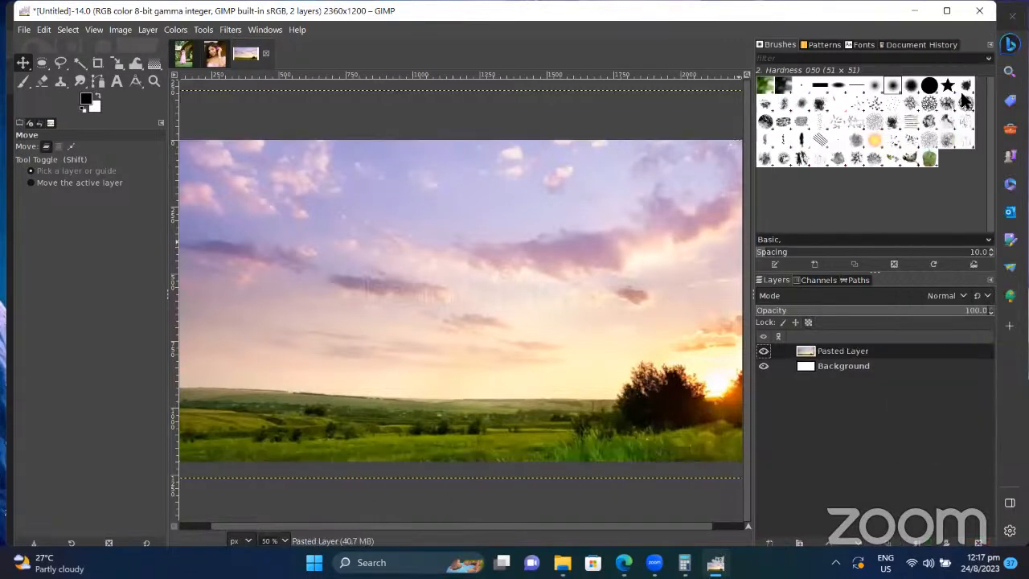
Step: Add an empty transparent layer named Layer above Pasted Layer
right_click(890, 355)
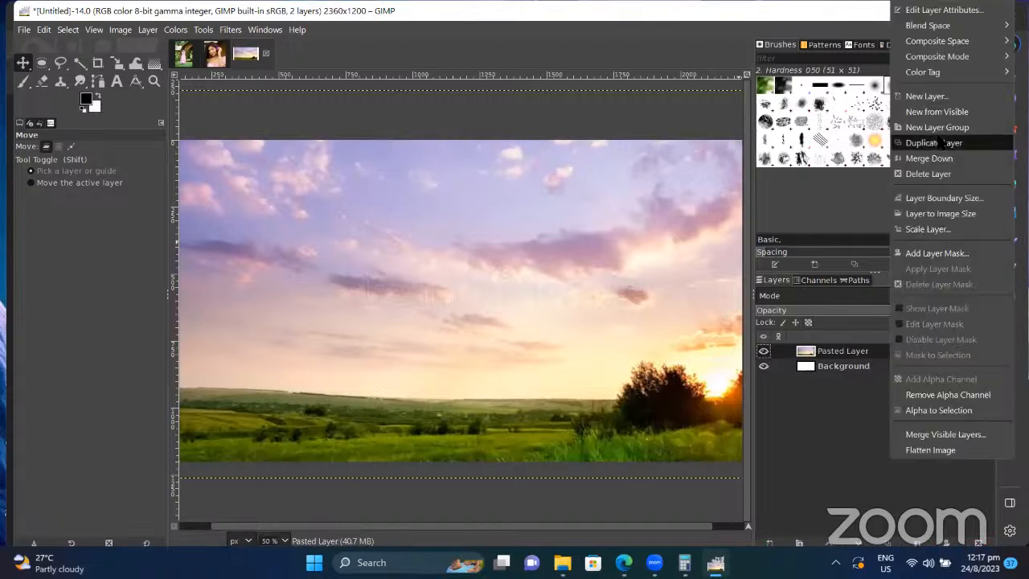
left_click(932, 98)
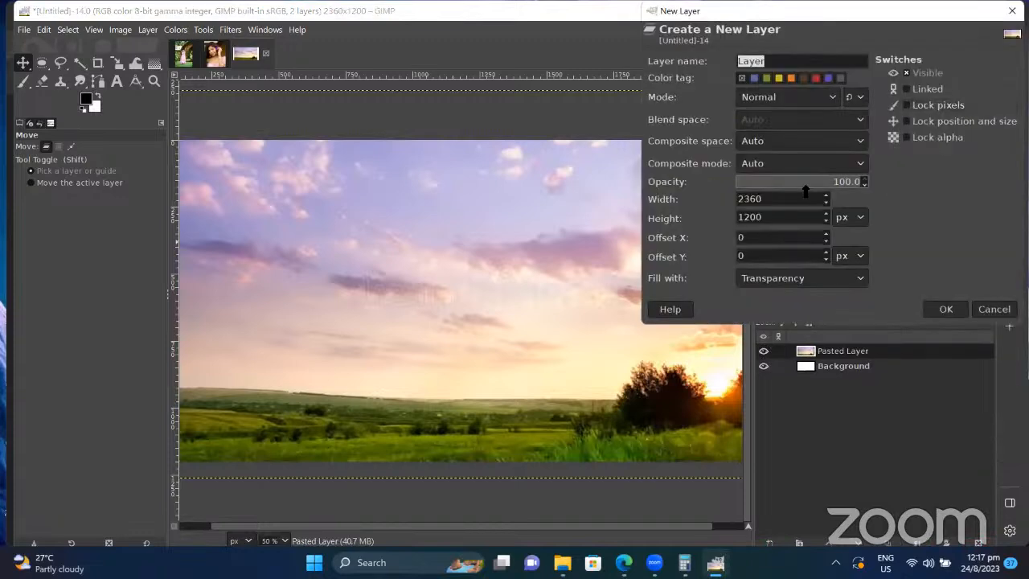
left_click(949, 308)
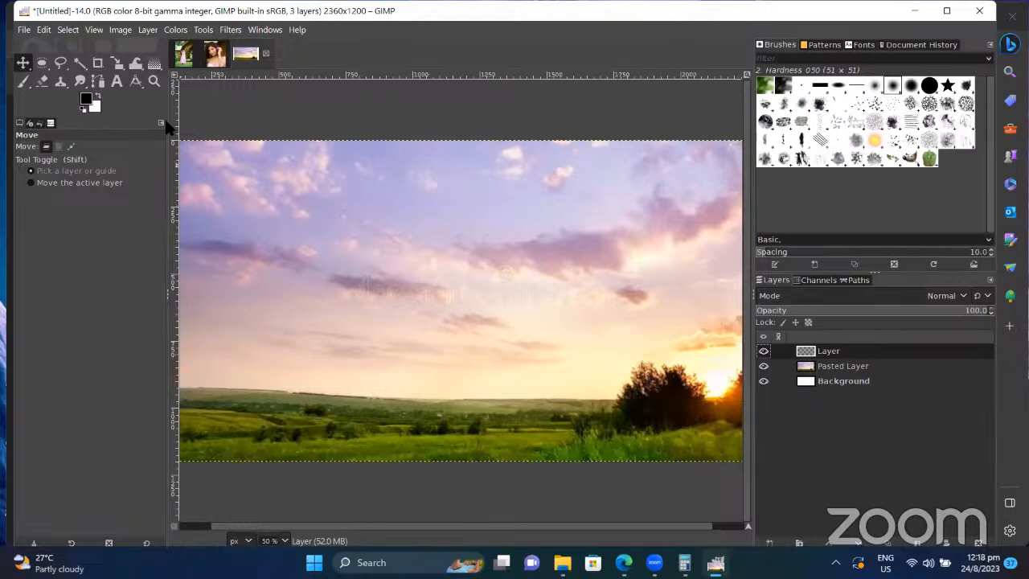
Step: Draw an Abstract 2 gradient from the top of the sky downward and set its opacity to 38.5
left_click(155, 63)
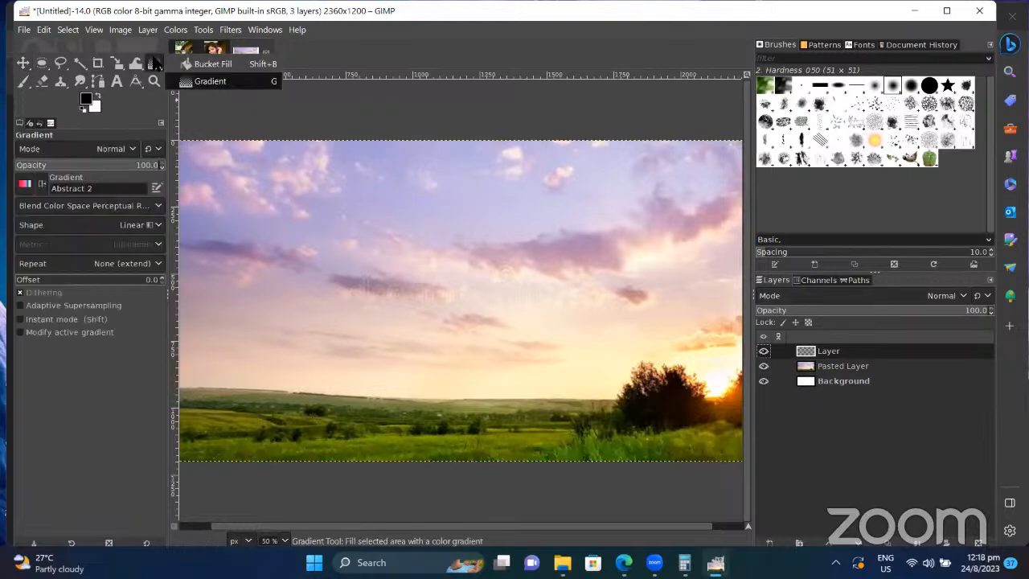
left_click(27, 185)
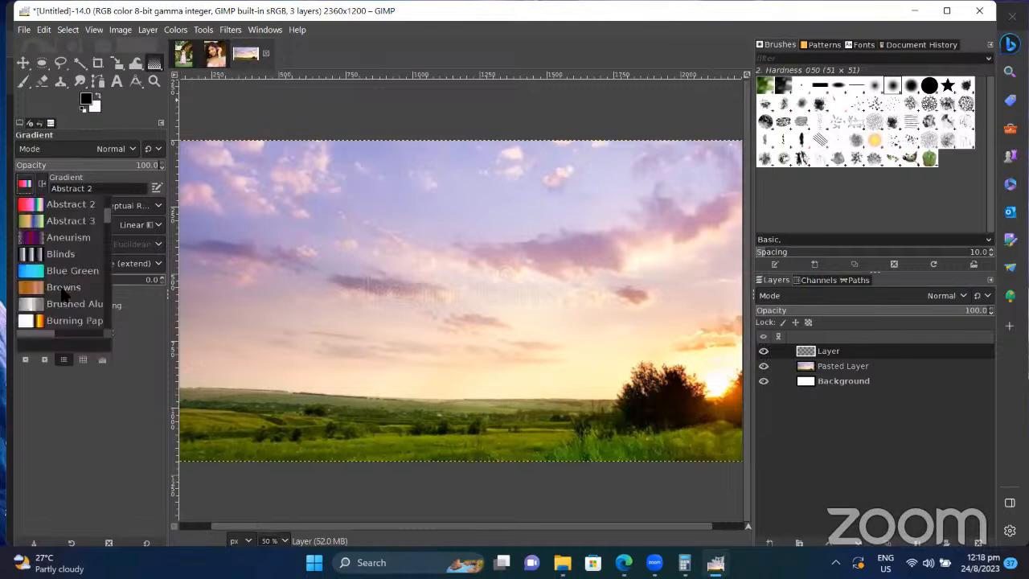
left_click(328, 337)
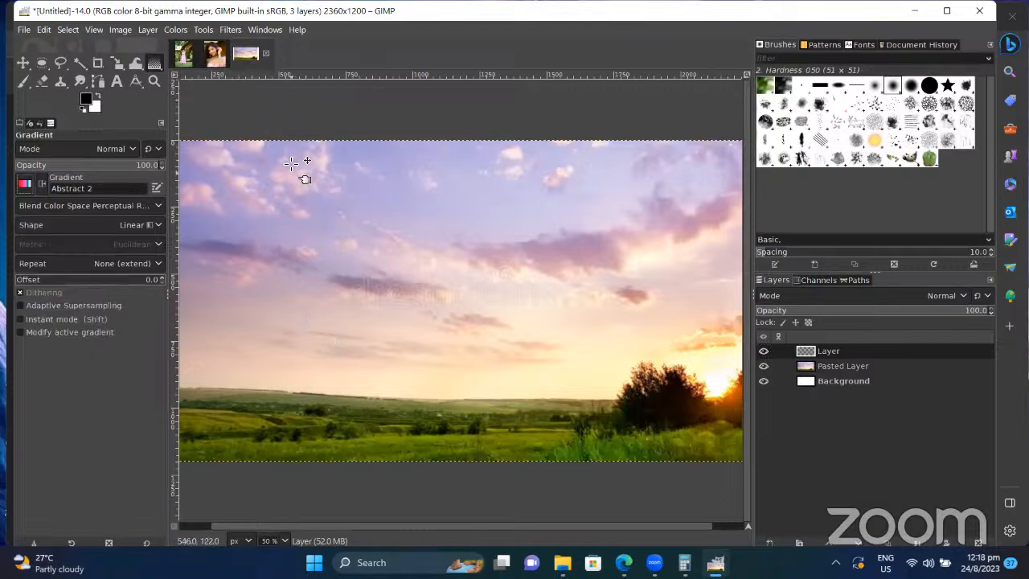
left_click_drag(303, 146, 326, 378)
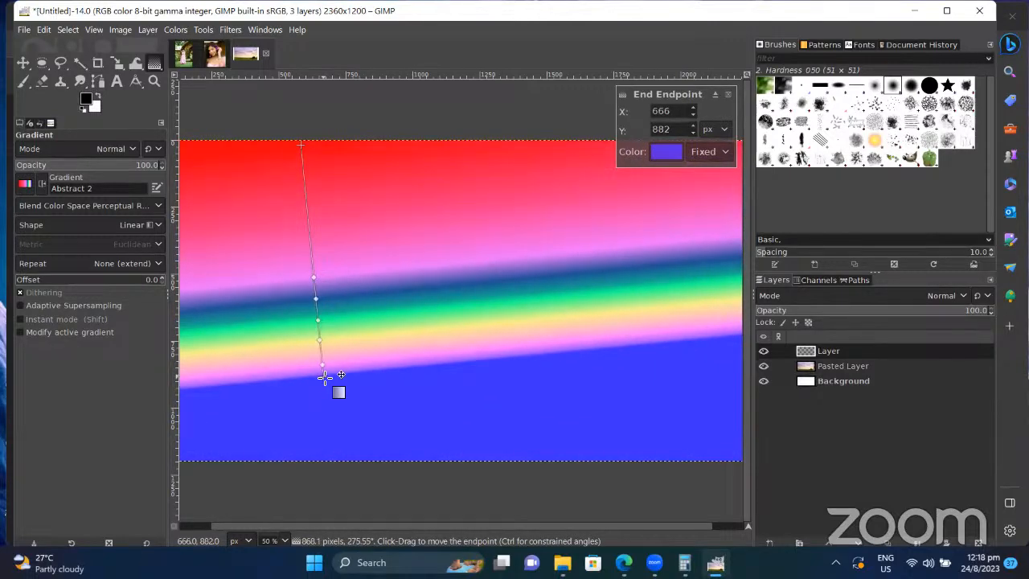
left_click(846, 311)
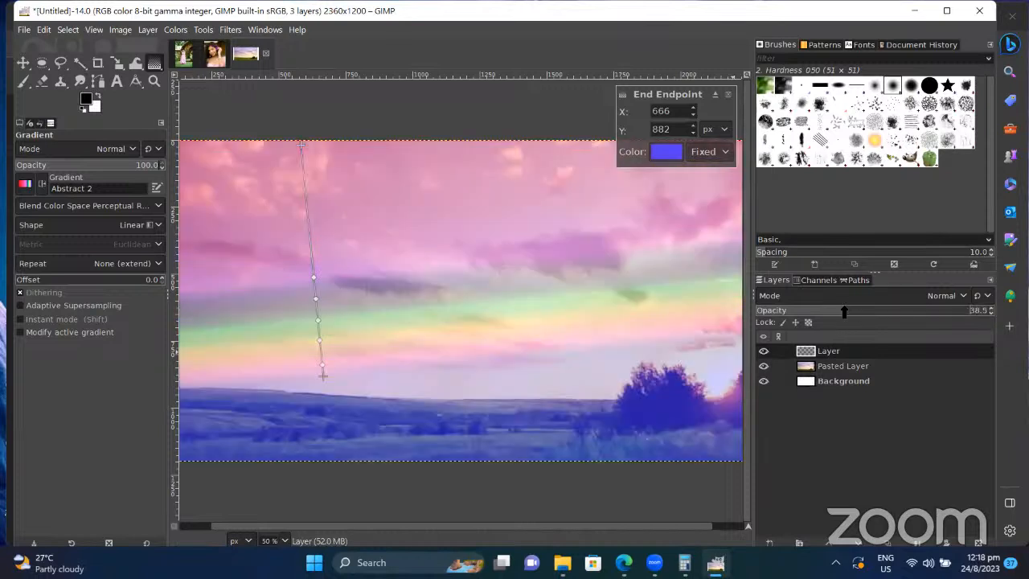
Step: Switch the gradient layer to Multiply and toggle its visibility to compare the sky
left_click(949, 297)
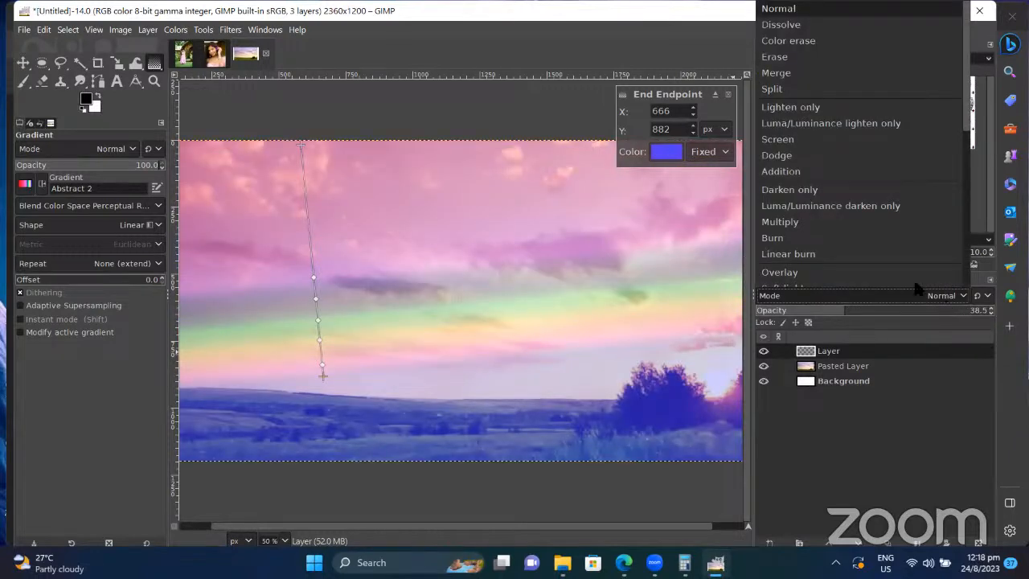
left_click(875, 223)
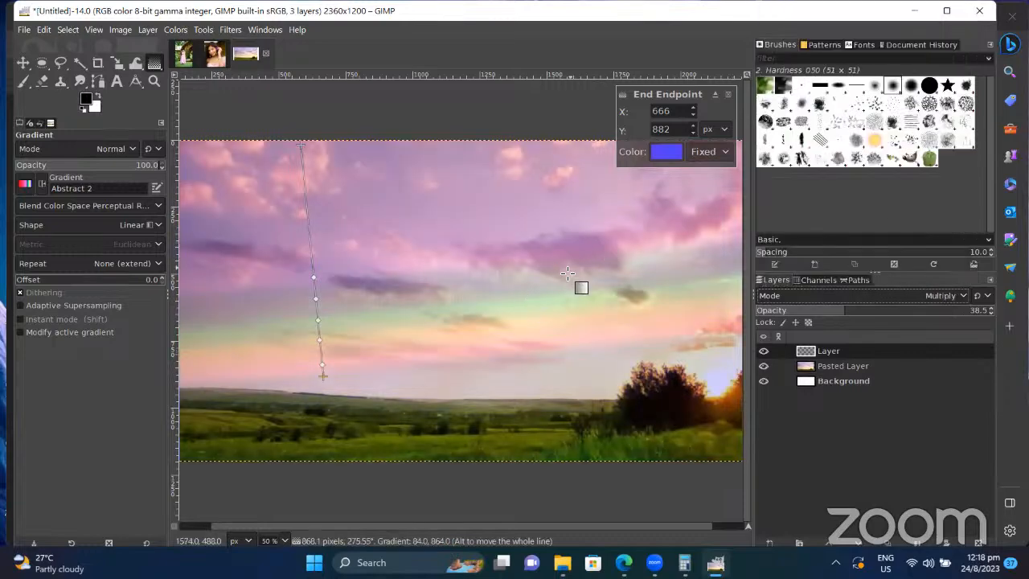
left_click(764, 352)
left_click(764, 352)
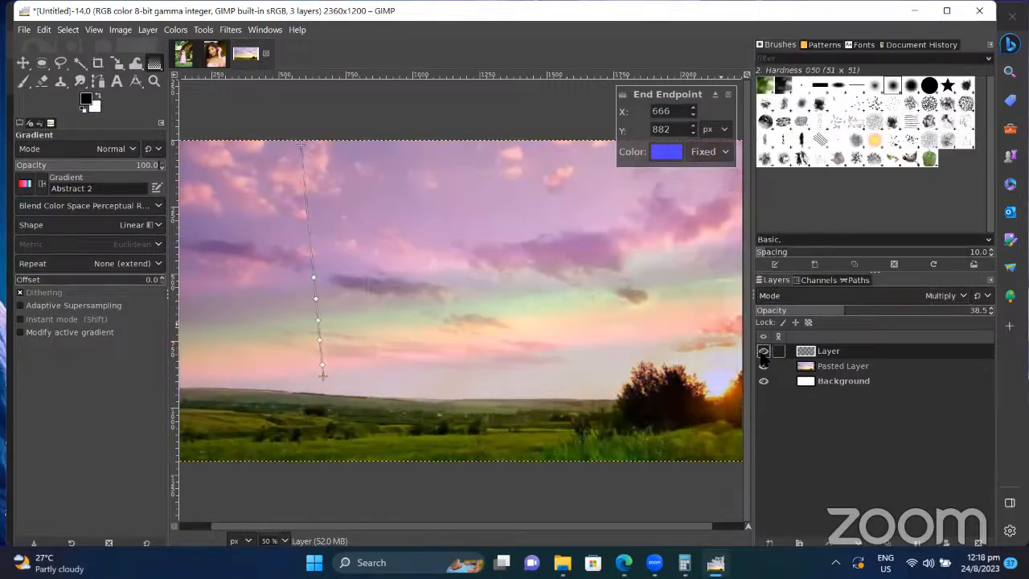
left_click(764, 353)
left_click(764, 352)
left_click(764, 353)
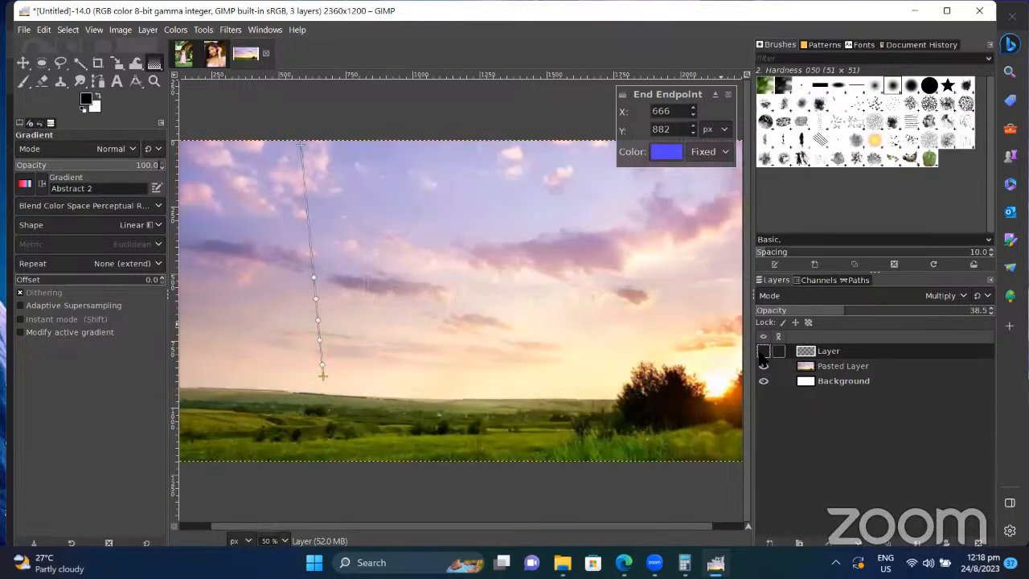
left_click(764, 353)
Step: Leave the Multiply gradient layer hidden so only the plain sunset sky shows
left_click(764, 354)
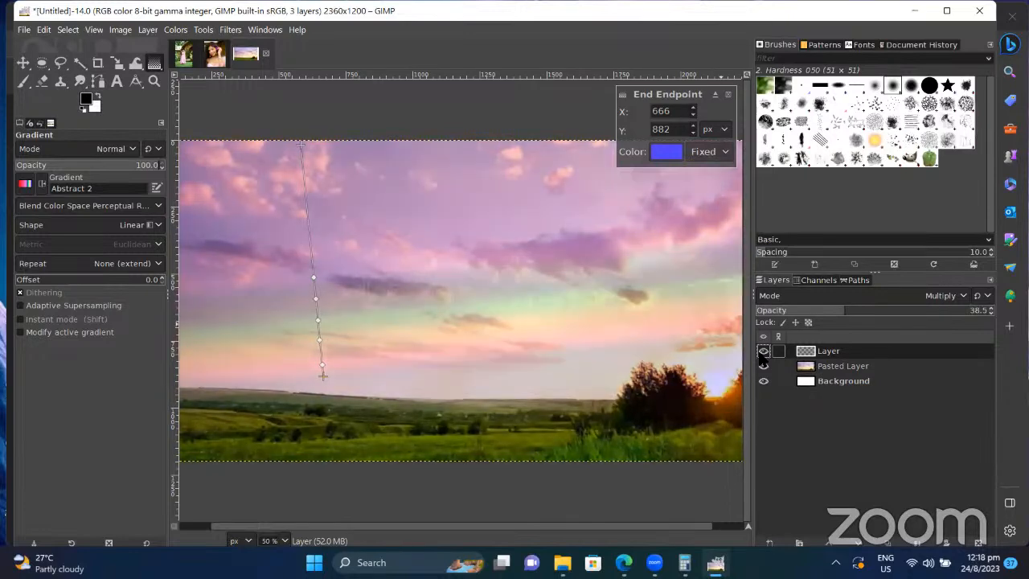
left_click(764, 354)
left_click(764, 354)
left_click(764, 354)
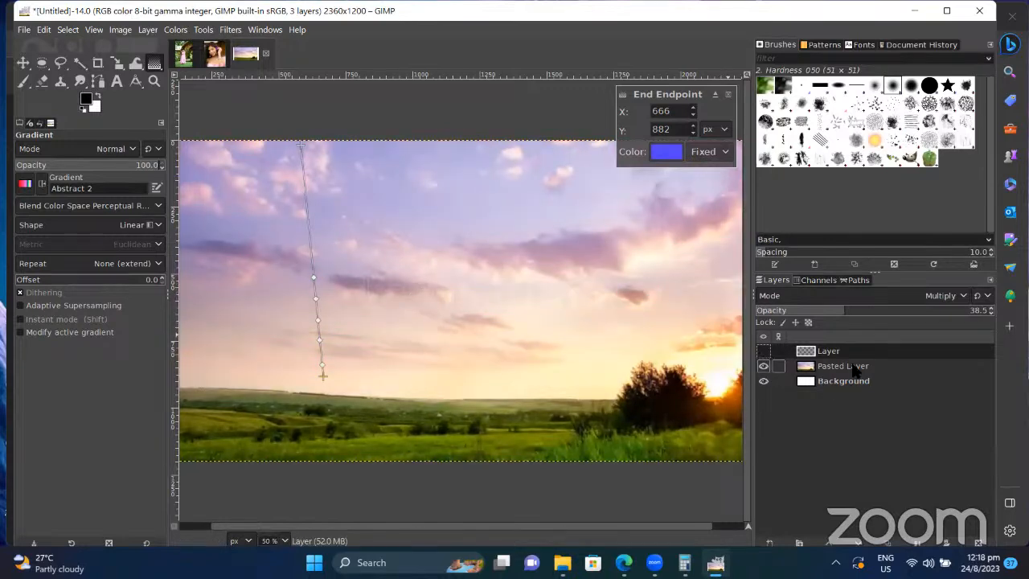
key("ctrl+z")
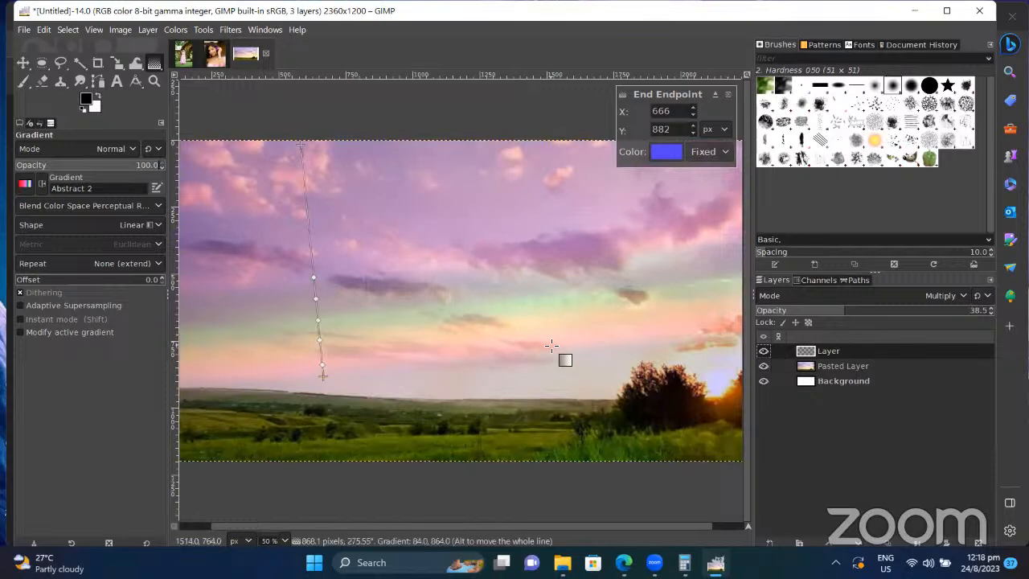
left_click(764, 352)
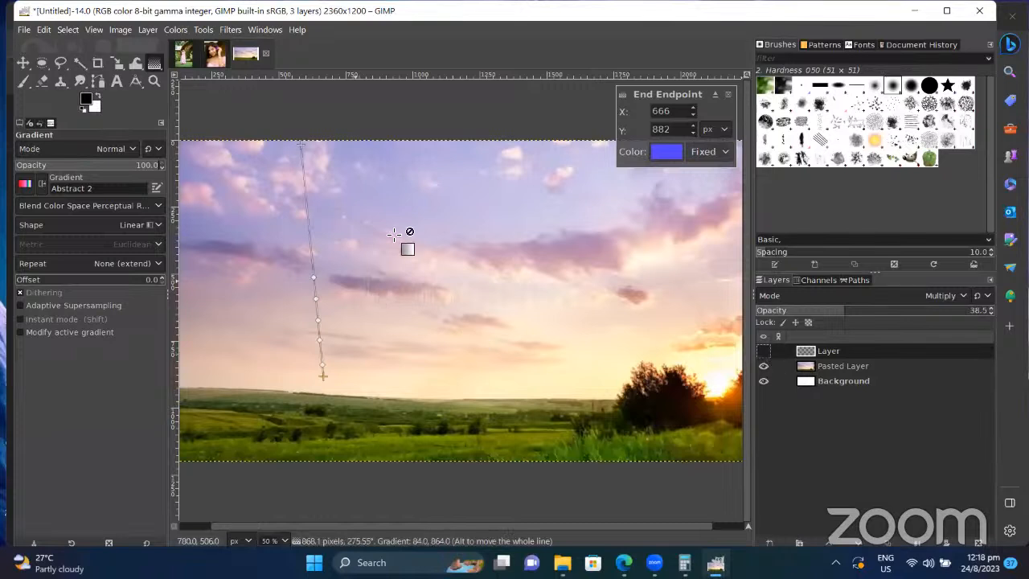
left_click(20, 83)
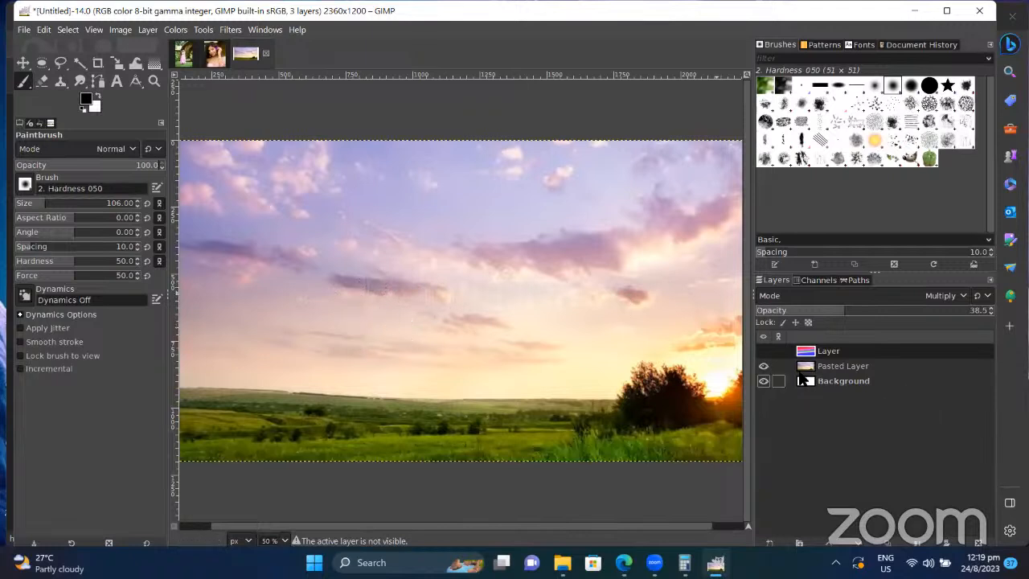
Step: Make Pasted Layer active, then briefly show and hide the pink gradient layer
left_click(842, 370)
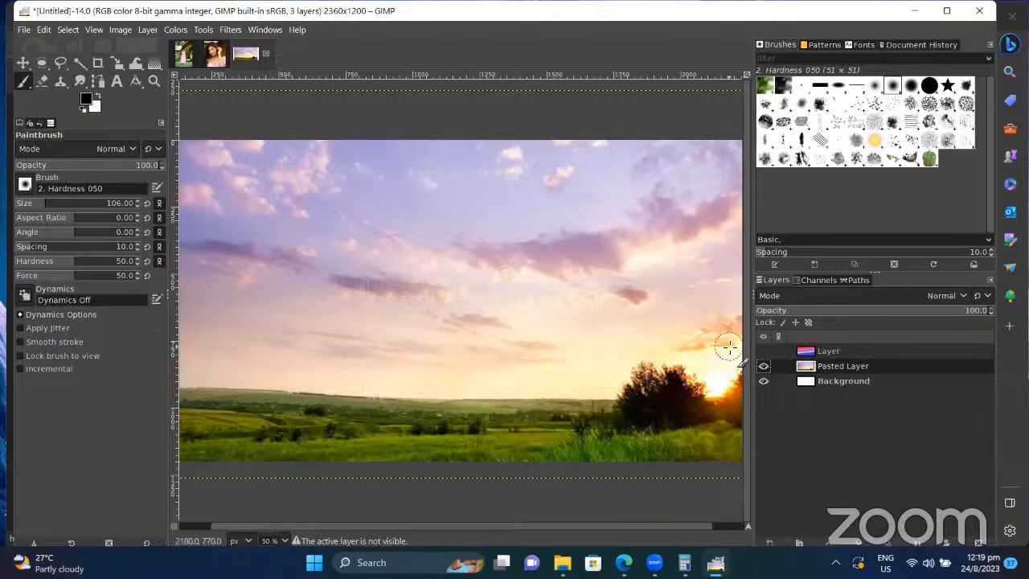
left_click(764, 351)
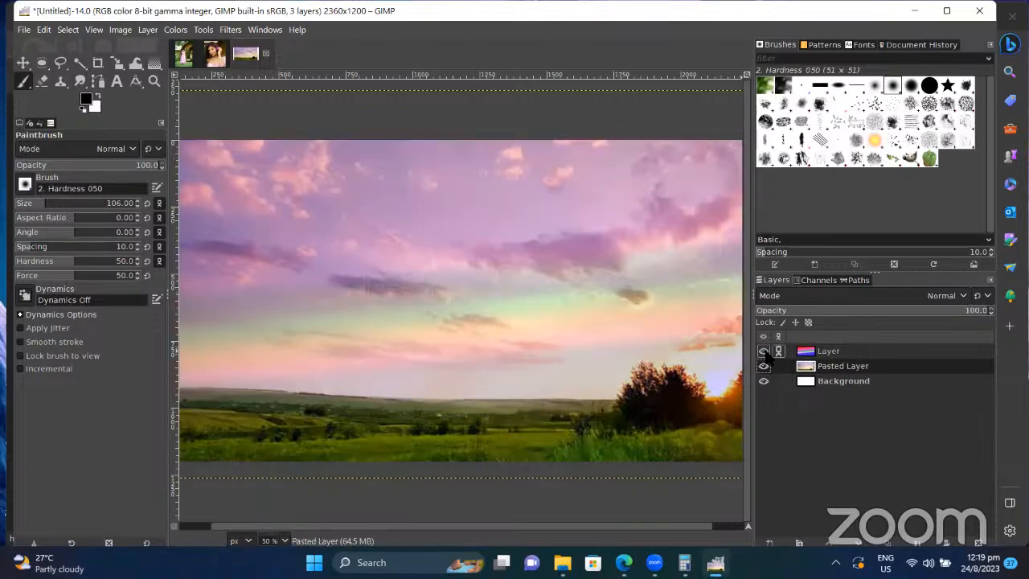
left_click(764, 352)
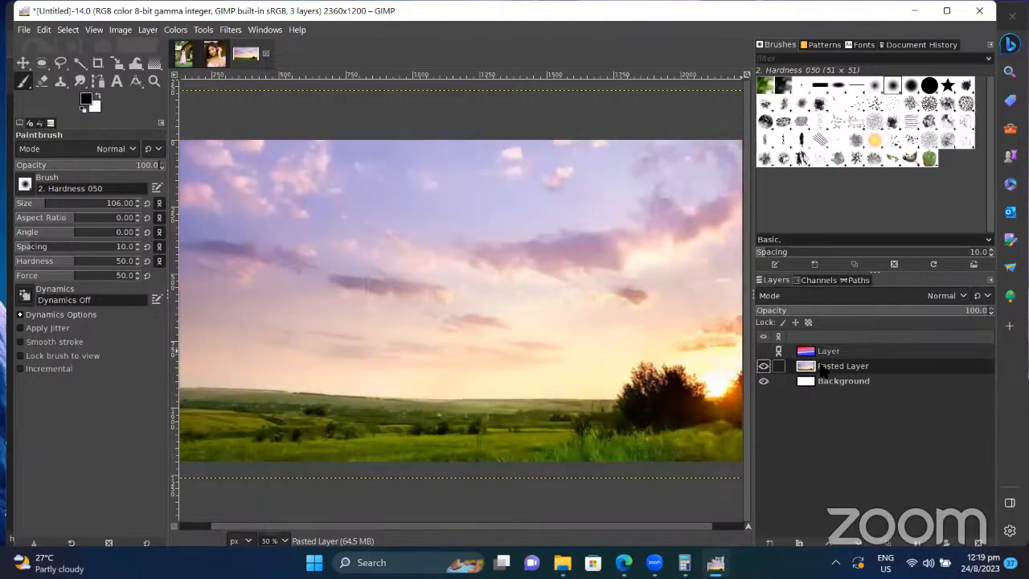
Step: Paint a trial black stroke across the sky, undo it, and select the Pepper brush
scroll(399, 279, "down", 1)
scroll(400, 279, "down", 1)
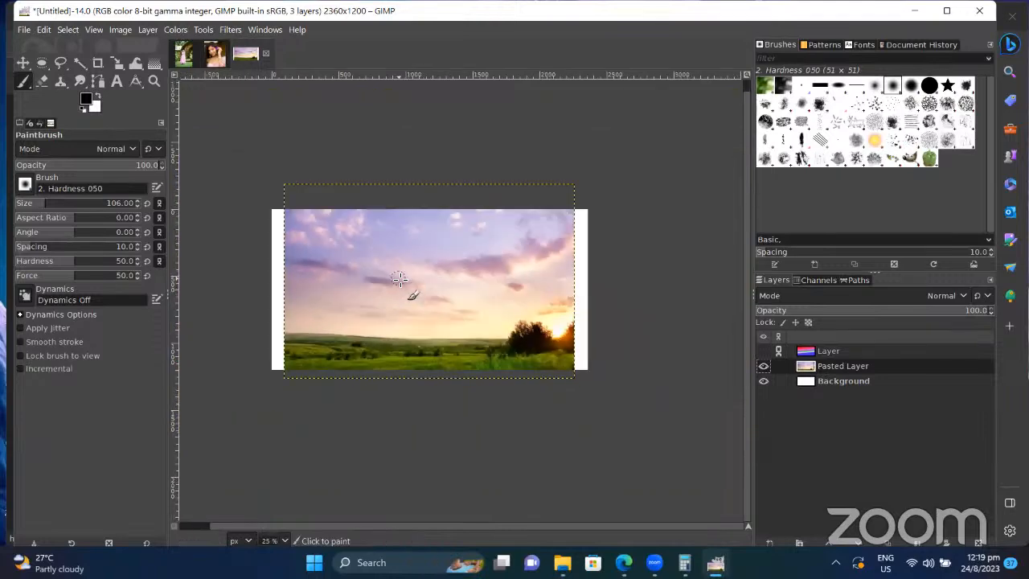
scroll(399, 279, "down", 5)
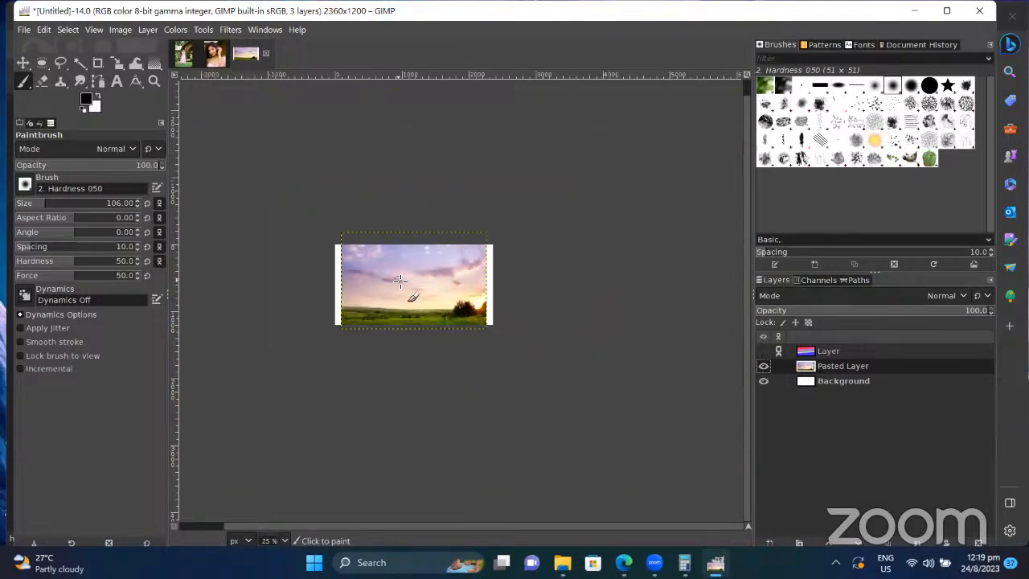
scroll(399, 279, "up", 10)
scroll(400, 280, "down", 6)
scroll(400, 281, "up", 5)
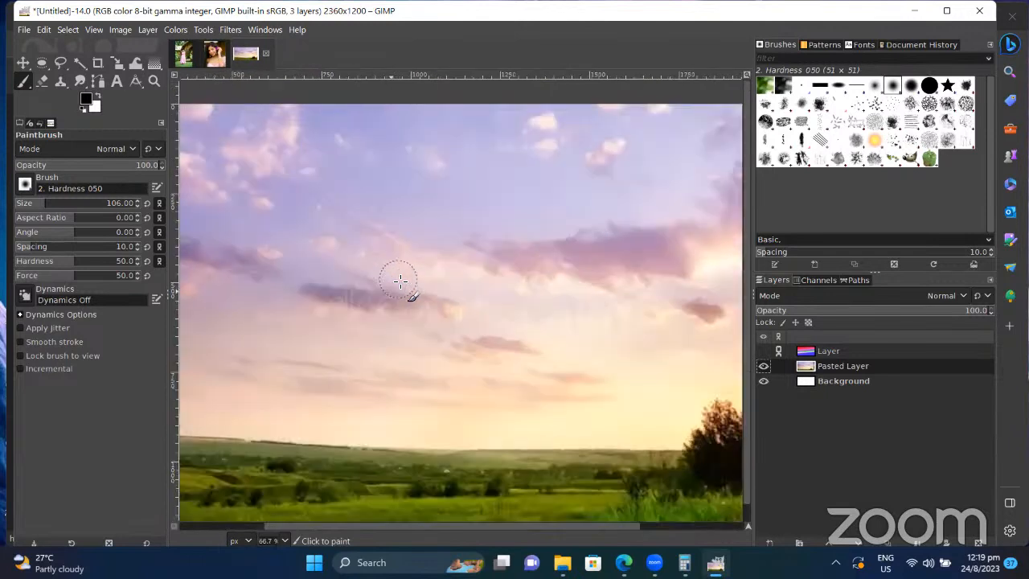
left_click_drag(316, 315, 658, 321)
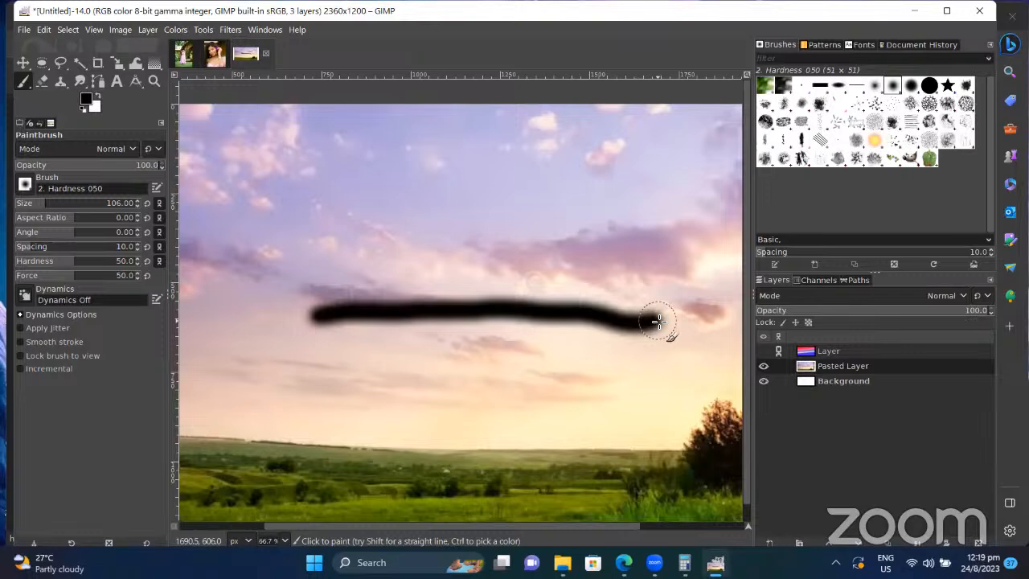
key("ctrl+z")
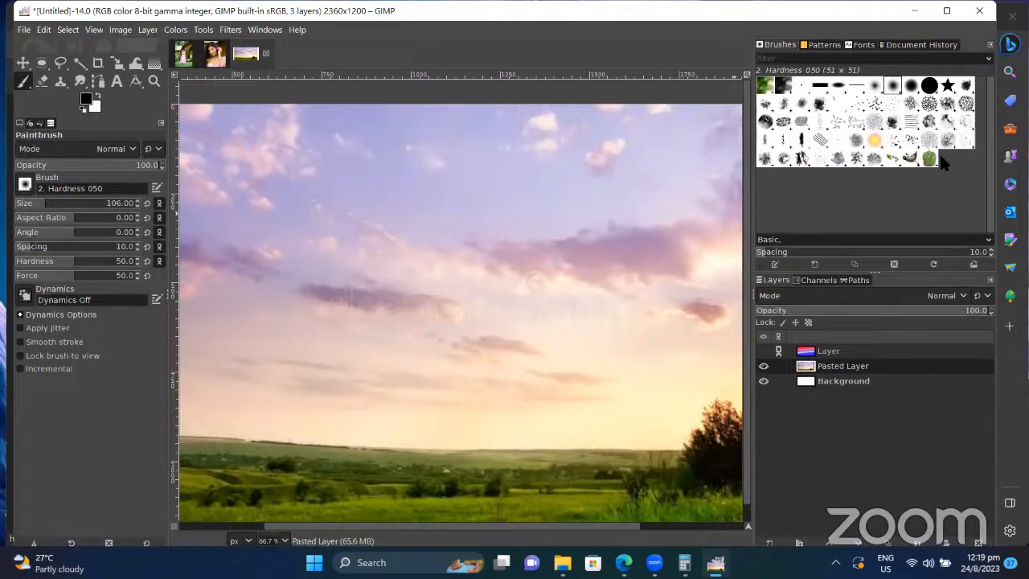
left_click(924, 159)
Step: Stamp a row of green peppers across the sky, then undo them
scroll(374, 322, "down", 1)
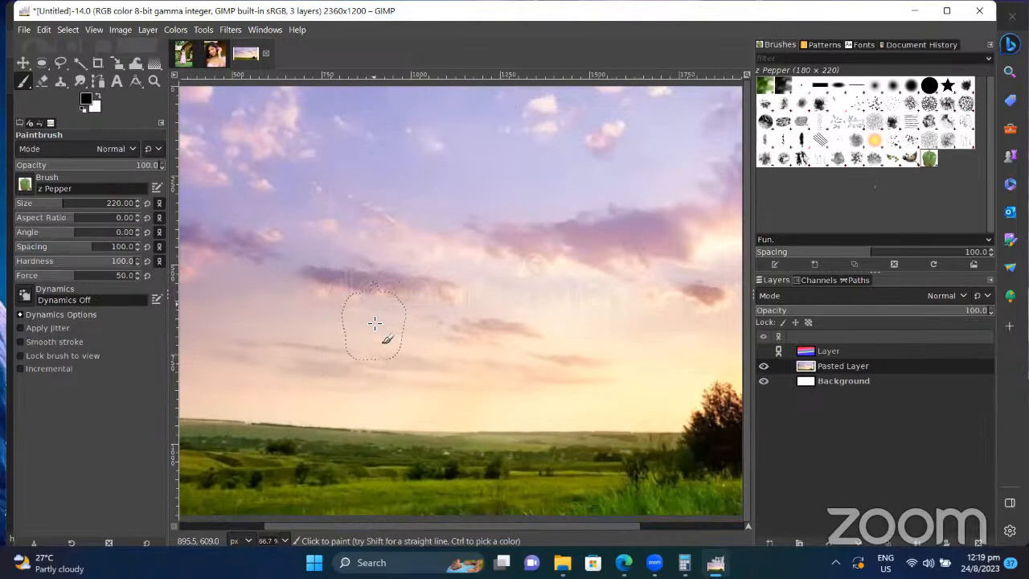
scroll(375, 322, "left", 6)
left_click_drag(472, 290, 669, 283)
key("ctrl")
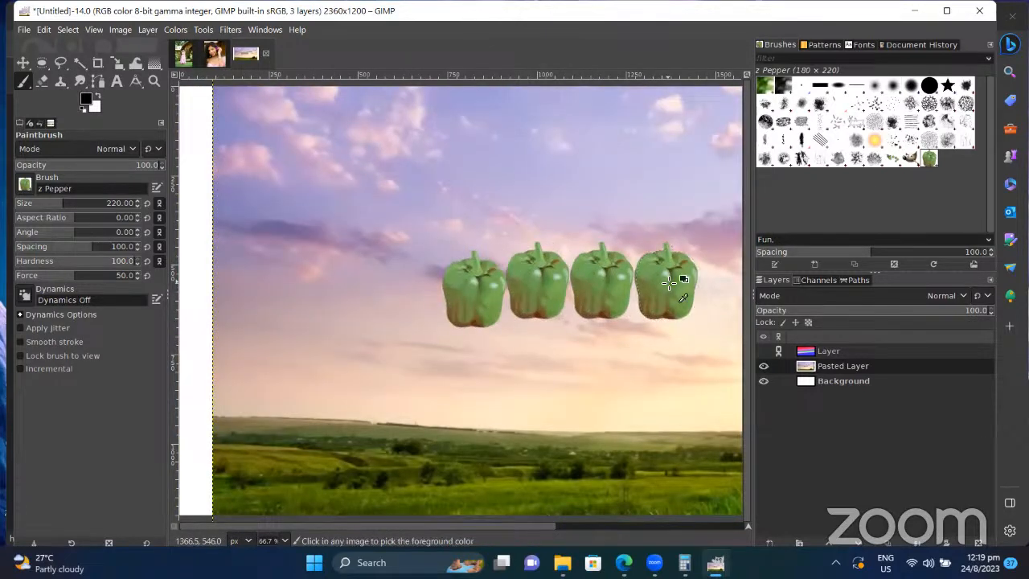
key("ctrl+z")
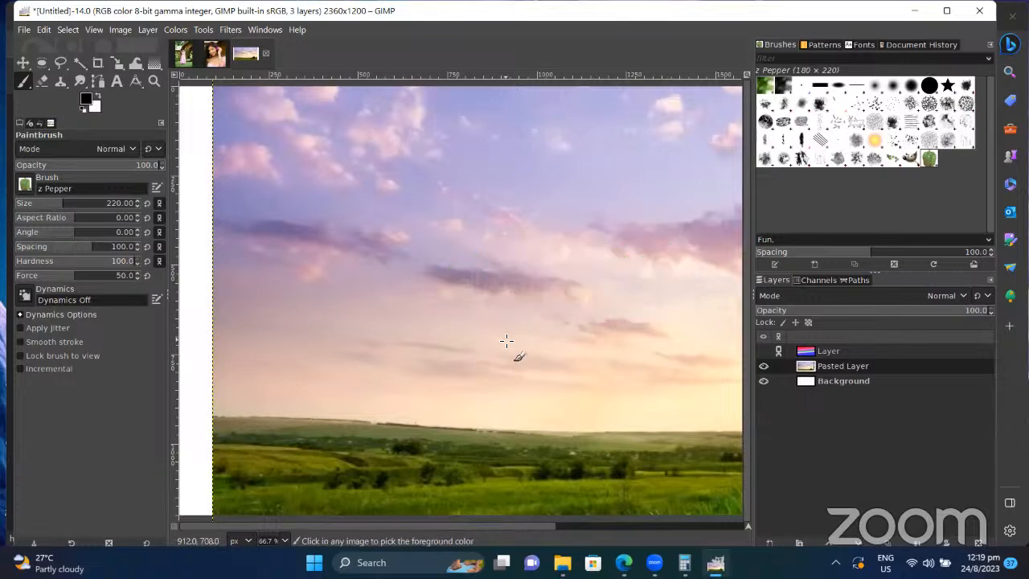
key("ctrl")
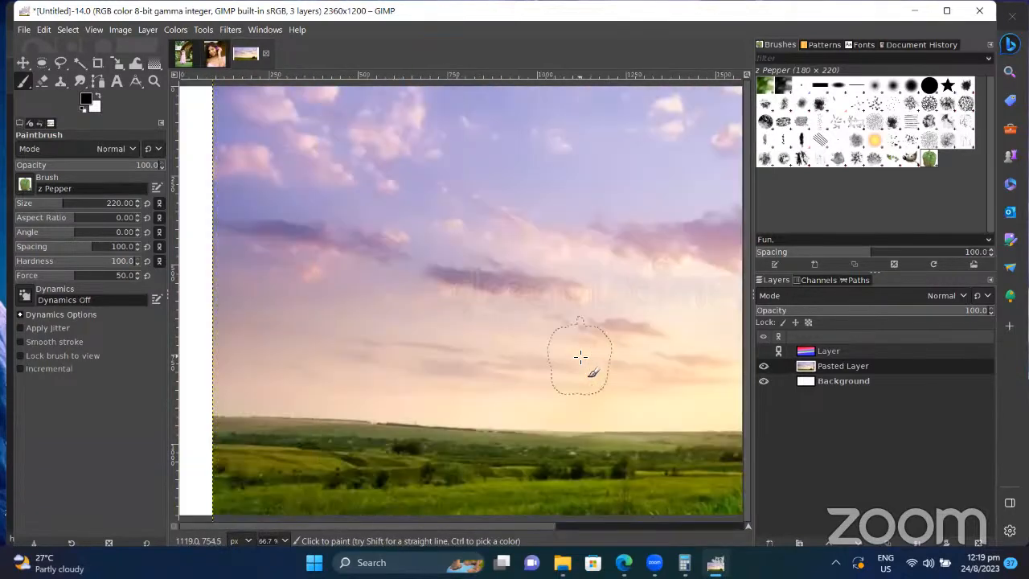
Step: Paint a looping orange Sparks-brush scribble across the sky, then switch to the _SSH0819 photo
left_click(874, 141)
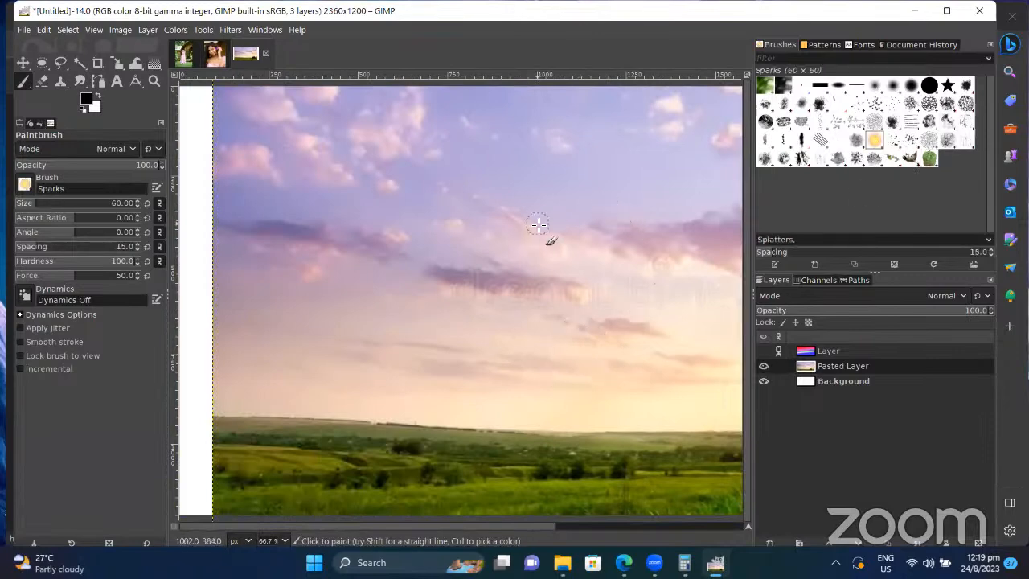
mouse_move(538, 225)
left_mouse_down()
mouse_move(562, 289)
mouse_move(619, 317)
mouse_move(641, 280)
left_mouse_up()
mouse_move(585, 337)
left_mouse_down()
mouse_move(485, 295)
mouse_move(604, 161)
mouse_move(544, 322)
mouse_move(408, 207)
left_mouse_up()
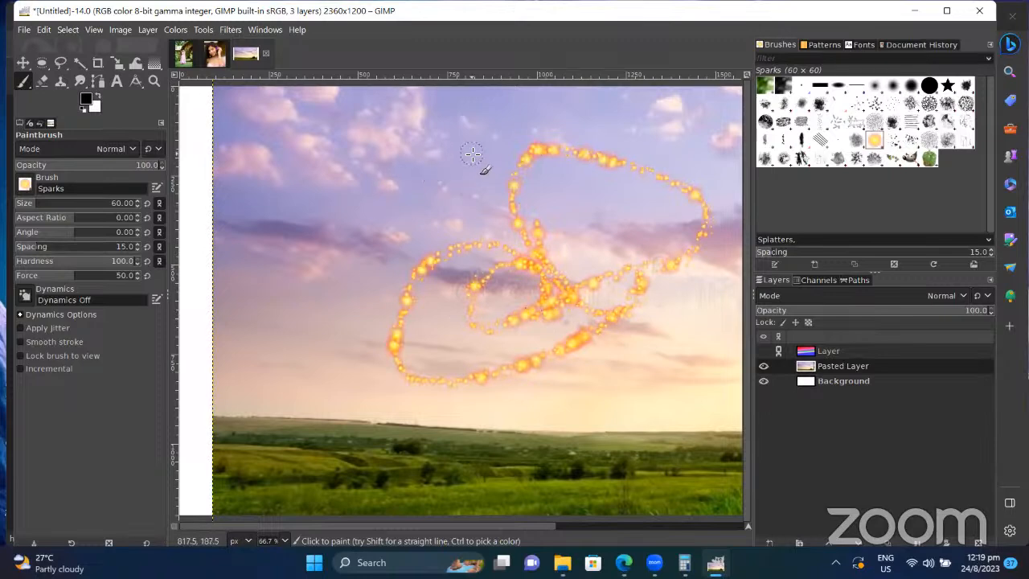
left_click(177, 55)
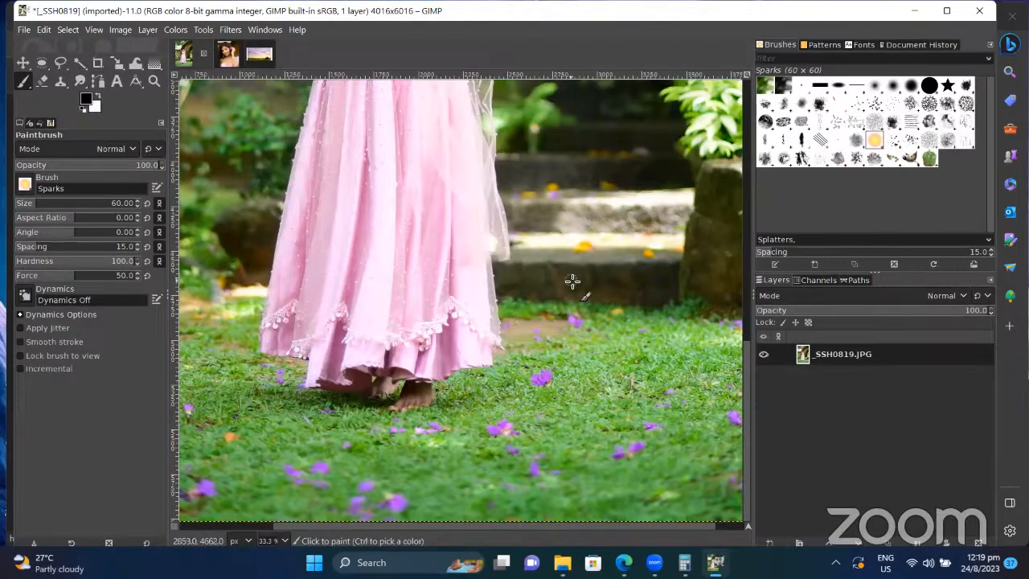
Step: Paint trial Sparks strokes over the tree and raised arms, then undo them
scroll(572, 281, "up", 10)
scroll(572, 281, "down", 12)
scroll(572, 281, "up", 3)
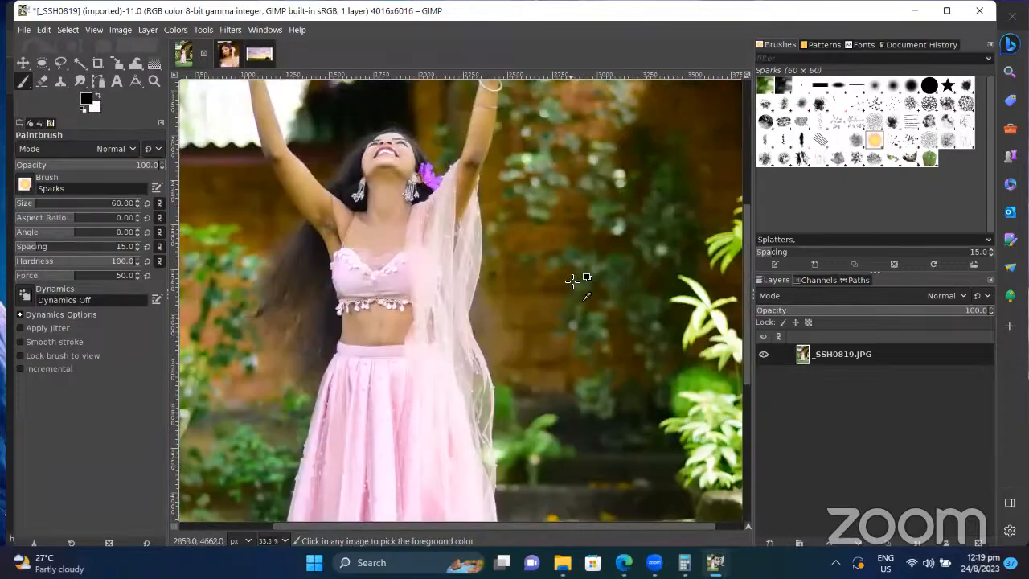
scroll(572, 281, "down", 8, "ctrl")
scroll(573, 282, "up", 4, "ctrl")
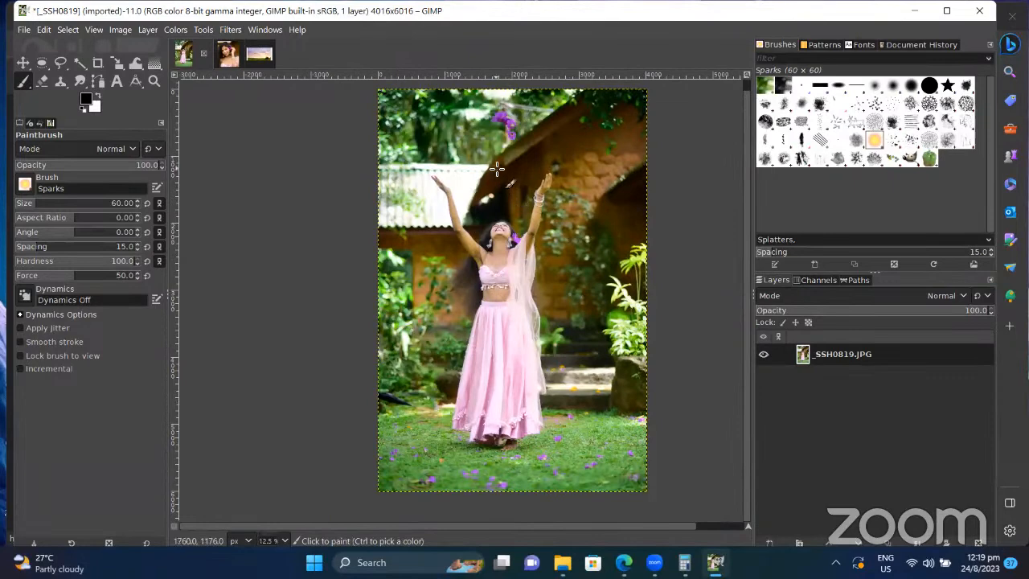
left_click_drag(492, 165, 421, 128)
mouse_move(367, 212)
left_mouse_down()
mouse_move(516, 322)
mouse_move(615, 250)
mouse_move(527, 120)
mouse_move(442, 172)
left_mouse_up()
key("ctrl+z")
key("ctrl+z")
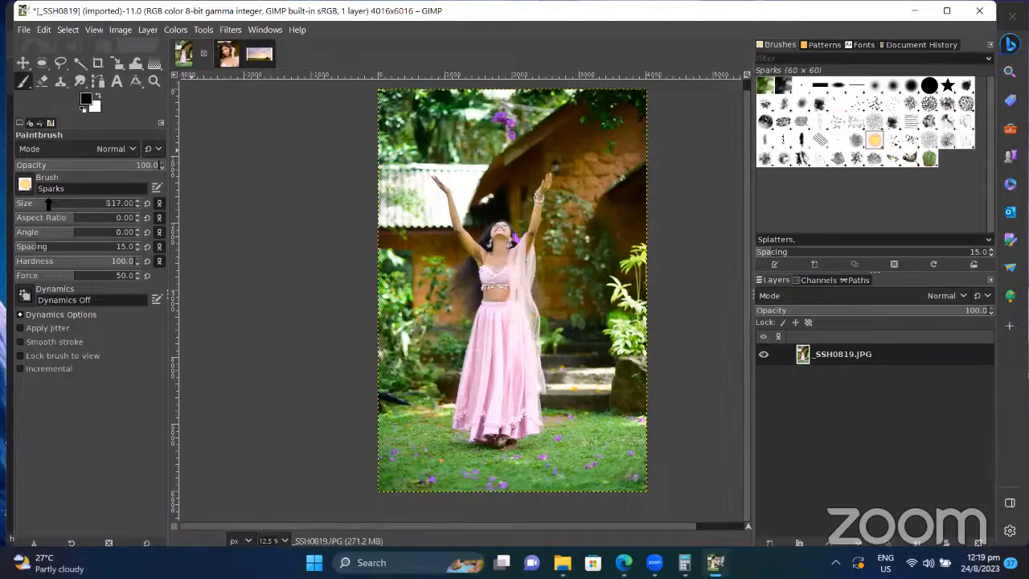
Step: Enlarge the Sparks brush to 465, paint a big arc near the top, and return to the landscape
left_click_drag(48, 204, 92, 203)
mouse_move(448, 192)
left_mouse_down()
mouse_move(438, 161)
mouse_move(568, 130)
mouse_move(582, 149)
left_mouse_up()
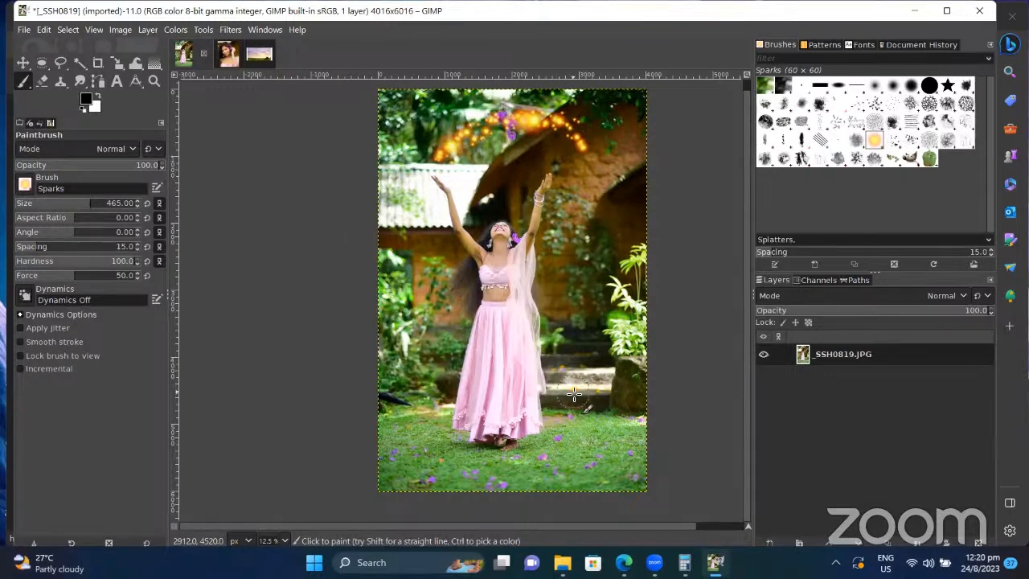
left_click(260, 64)
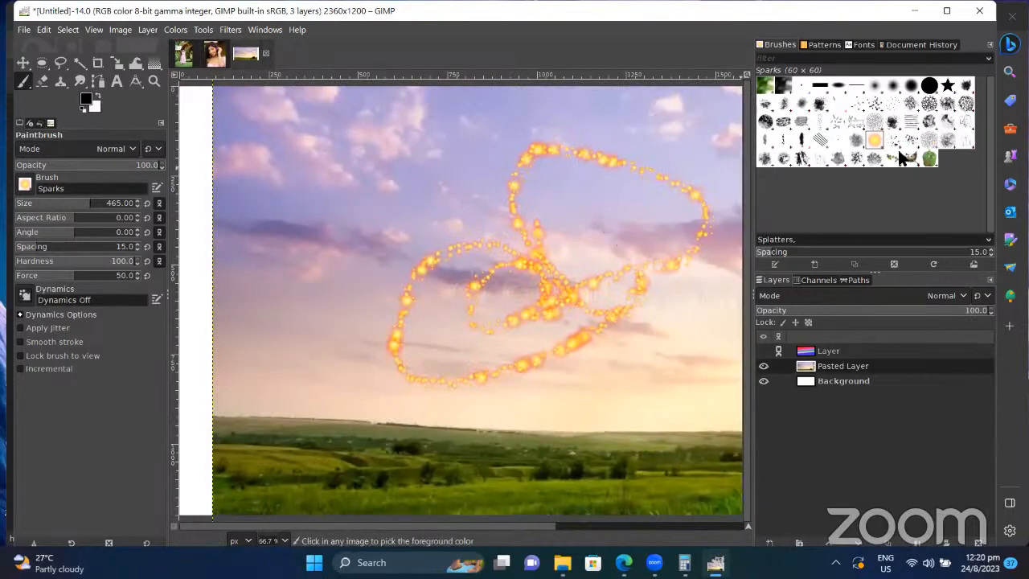
Step: Undo the sparks scribble, then test the Cell 02 brush on the sky and undo it
key("ctrl+z")
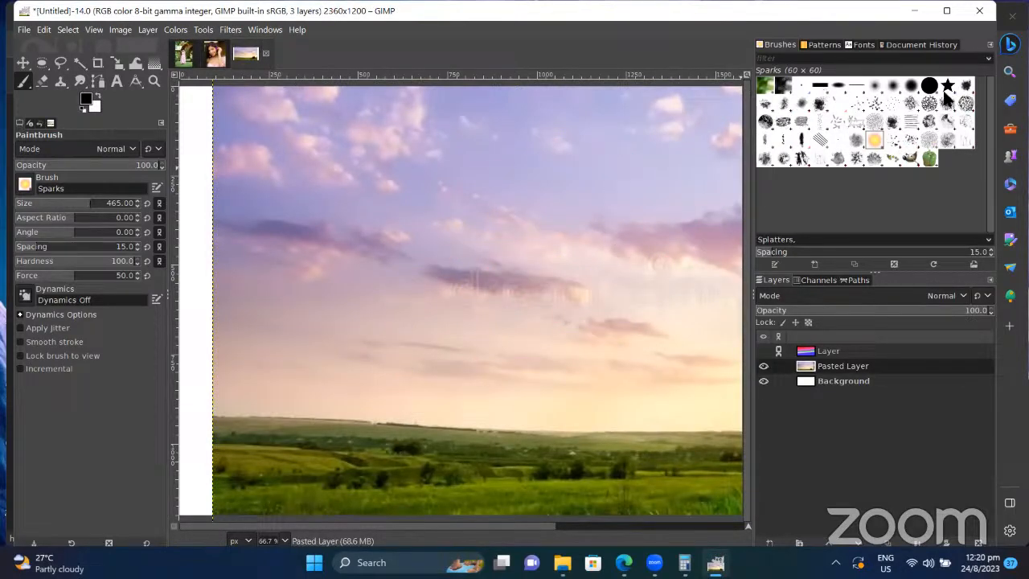
left_click(929, 104)
mouse_move(605, 285)
left_mouse_down()
mouse_move(474, 300)
mouse_move(597, 352)
mouse_move(609, 370)
mouse_move(648, 285)
mouse_move(639, 216)
left_mouse_up()
key("ctrl+z")
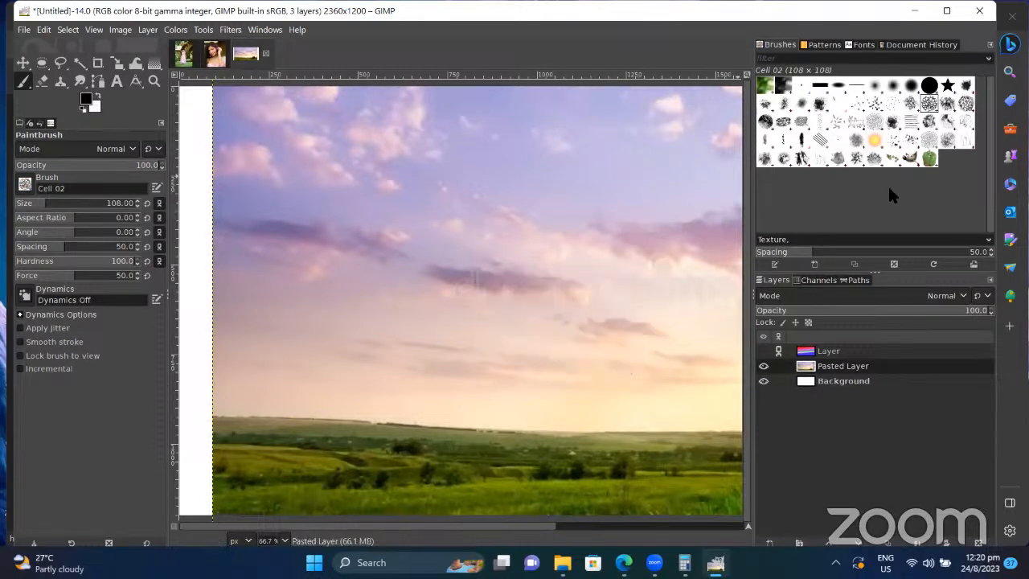
Step: Select the 2. Hardness 025 brush and undo its trial black stroke
left_click(876, 84)
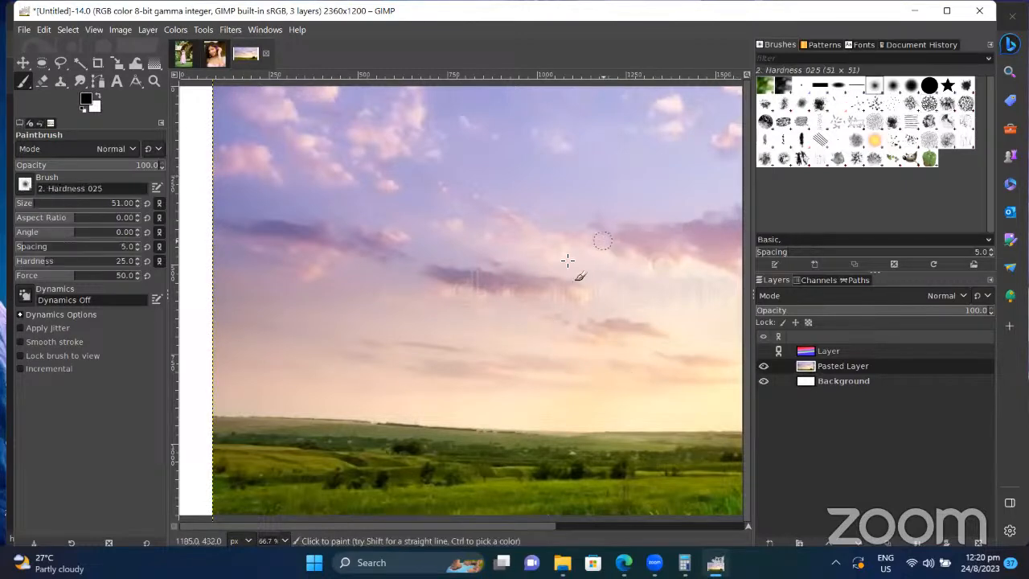
mouse_move(585, 284)
left_mouse_down()
mouse_move(610, 283)
mouse_move(480, 283)
mouse_move(605, 282)
left_mouse_up()
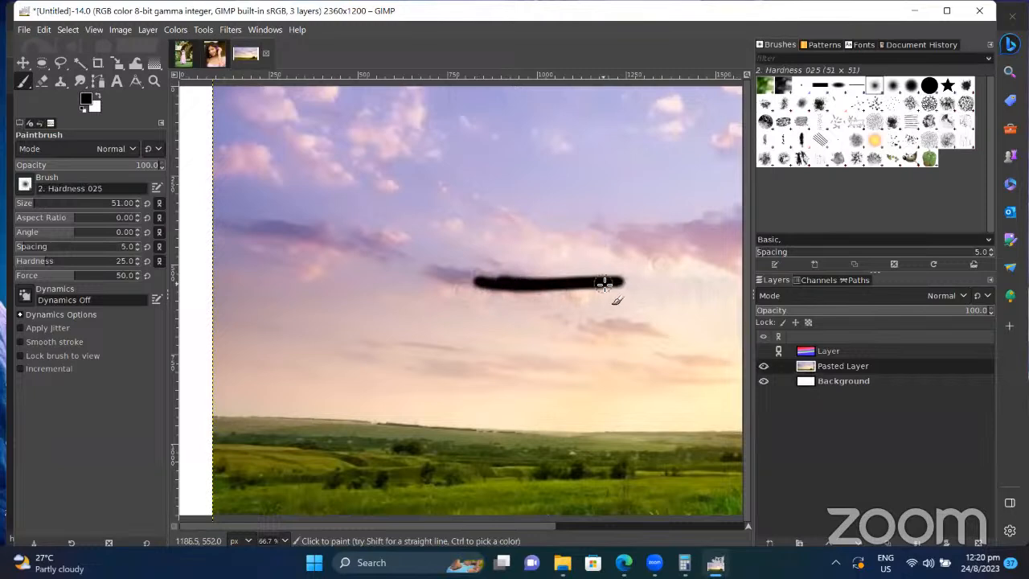
key("ctrl+z")
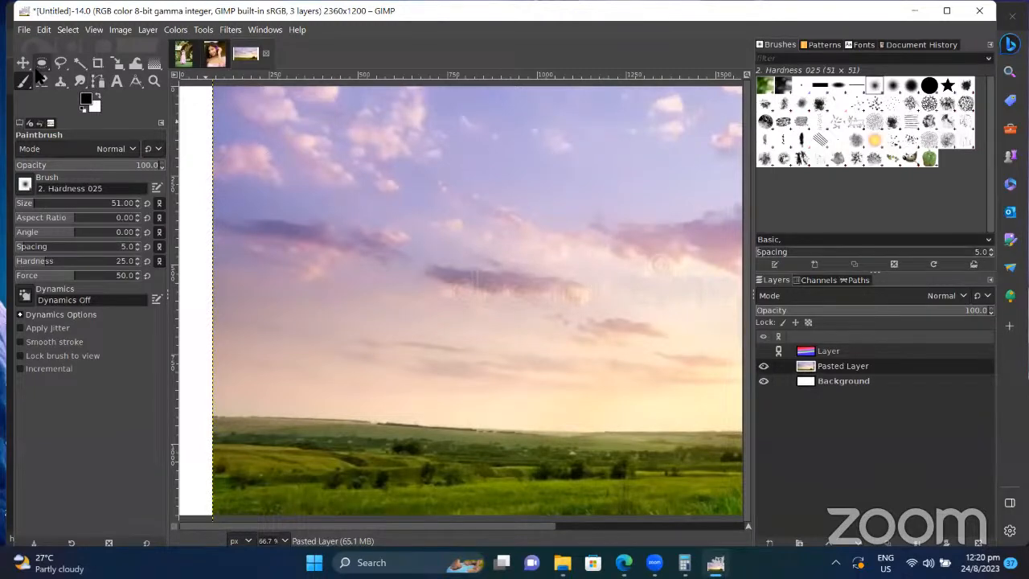
Step: Switch to the Pencil, draw a trial black line across the sky, and undo it
left_click(29, 83)
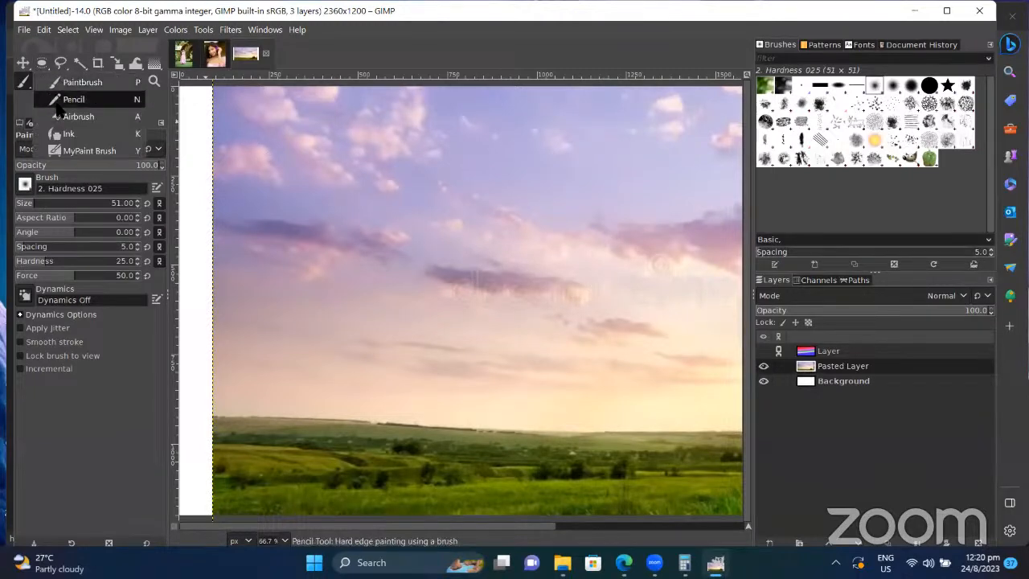
left_click(58, 101)
left_click_drag(346, 251, 552, 241)
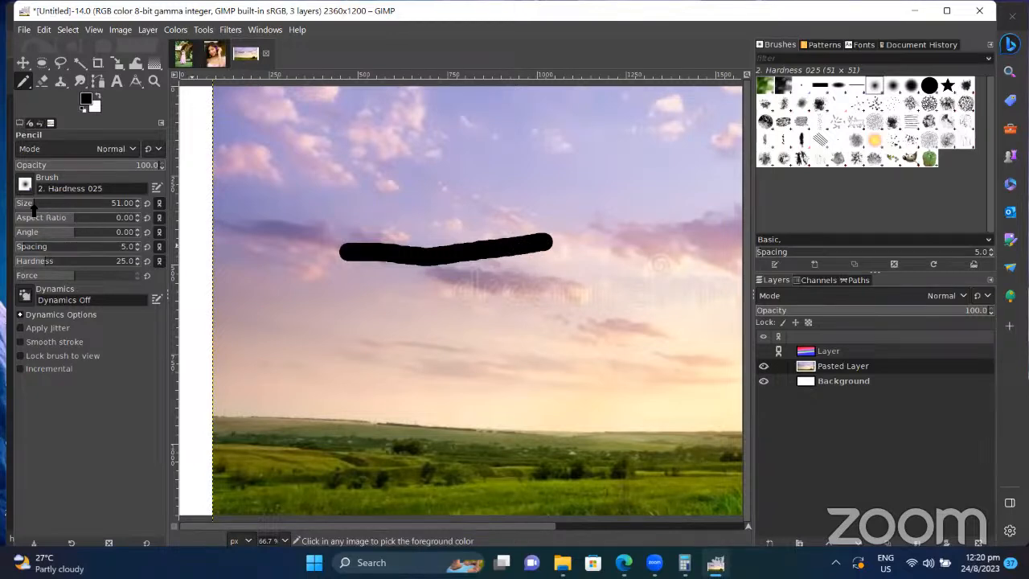
key("ctrl+z")
Step: Switch to the Airbrush, paint trial grey strokes on the sky, and undo them
left_click(23, 82)
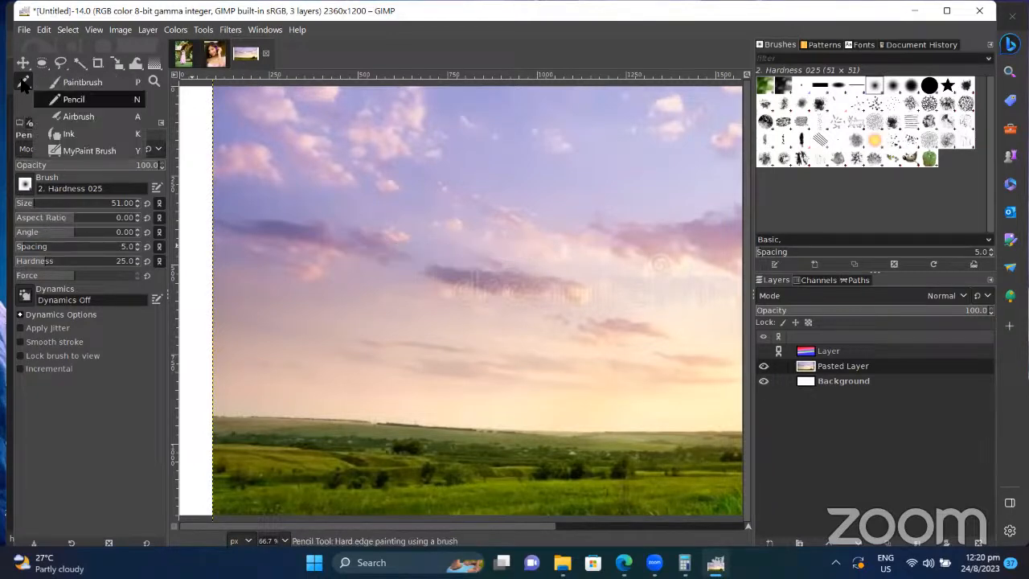
left_click(81, 119)
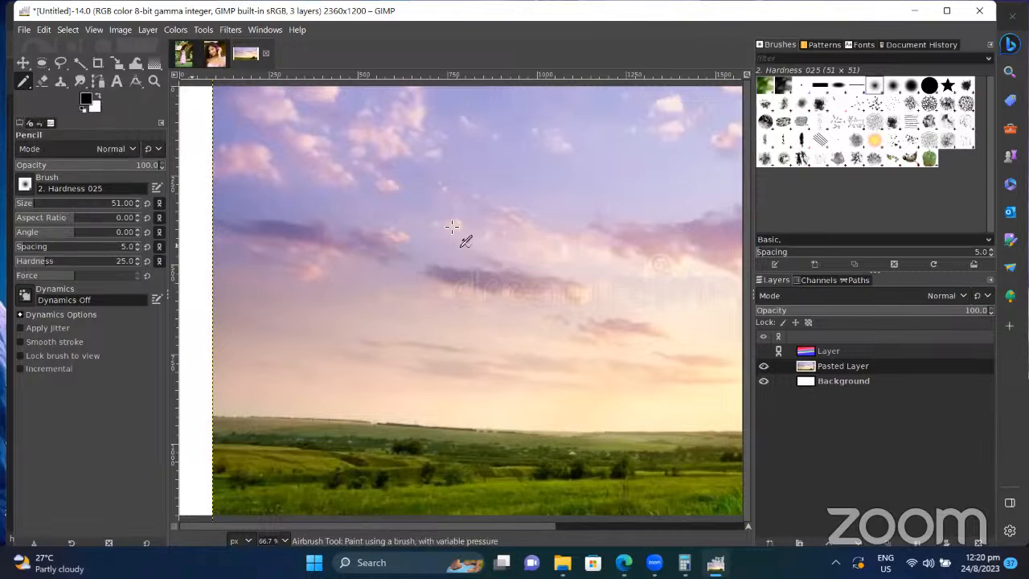
mouse_move(439, 274)
left_mouse_down()
mouse_move(645, 280)
mouse_move(487, 306)
mouse_move(612, 295)
mouse_move(598, 272)
mouse_move(513, 295)
mouse_move(659, 285)
left_mouse_up()
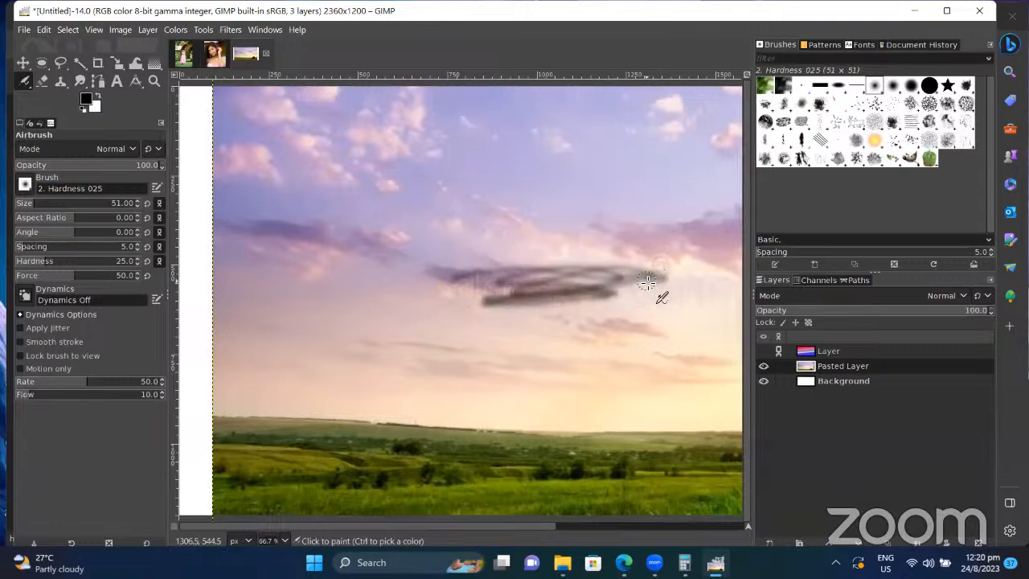
key("ctrl+z")
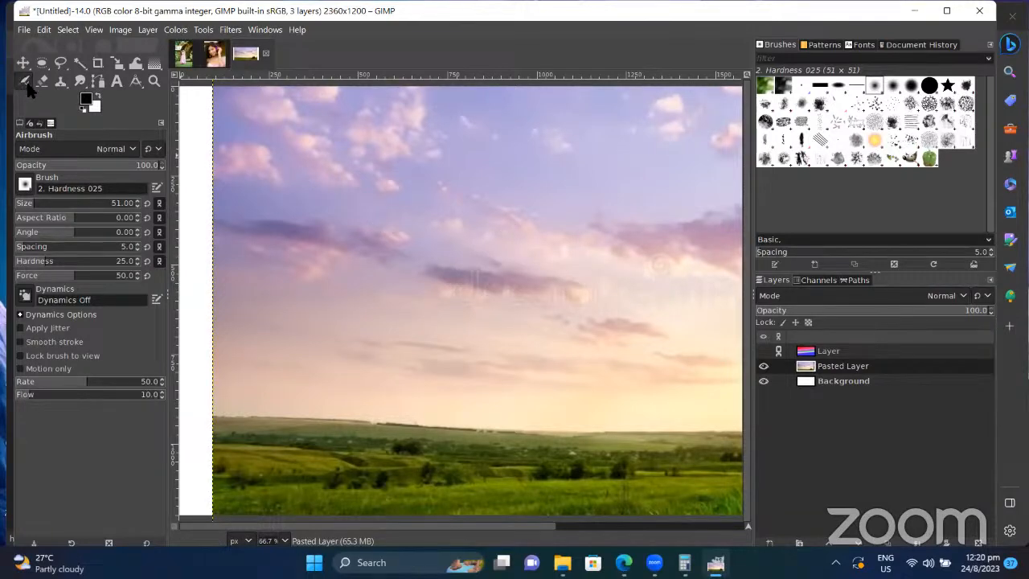
Step: Select the Ink tool, draw a loop and a short calligraphy stroke in the sky, then undo both
left_click(27, 85)
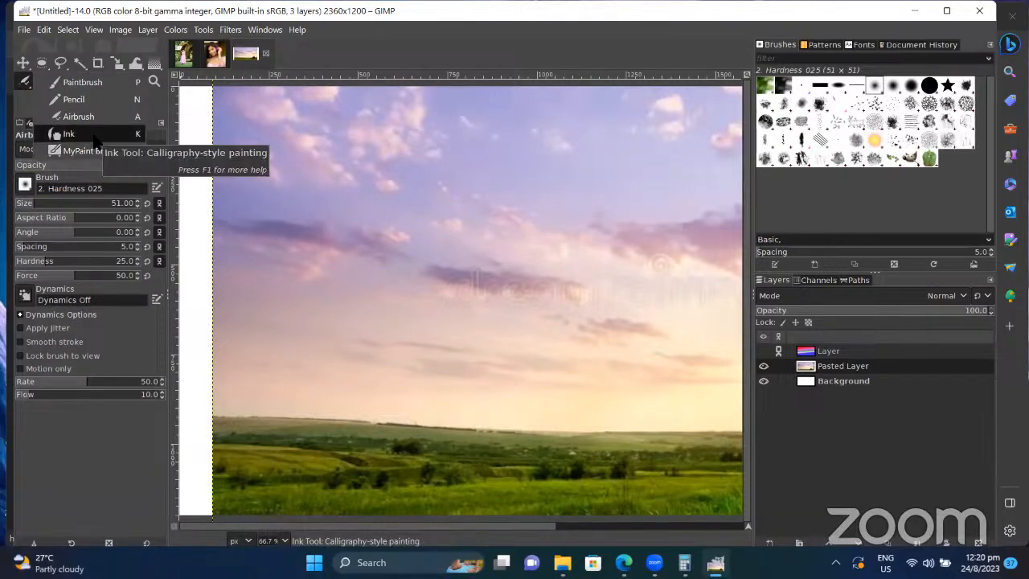
left_click(94, 139)
mouse_move(420, 259)
left_mouse_down()
mouse_move(506, 298)
mouse_move(553, 299)
mouse_move(599, 266)
mouse_move(610, 244)
mouse_move(614, 323)
mouse_move(576, 354)
mouse_move(444, 341)
mouse_move(369, 301)
mouse_move(358, 253)
mouse_move(517, 208)
left_mouse_up()
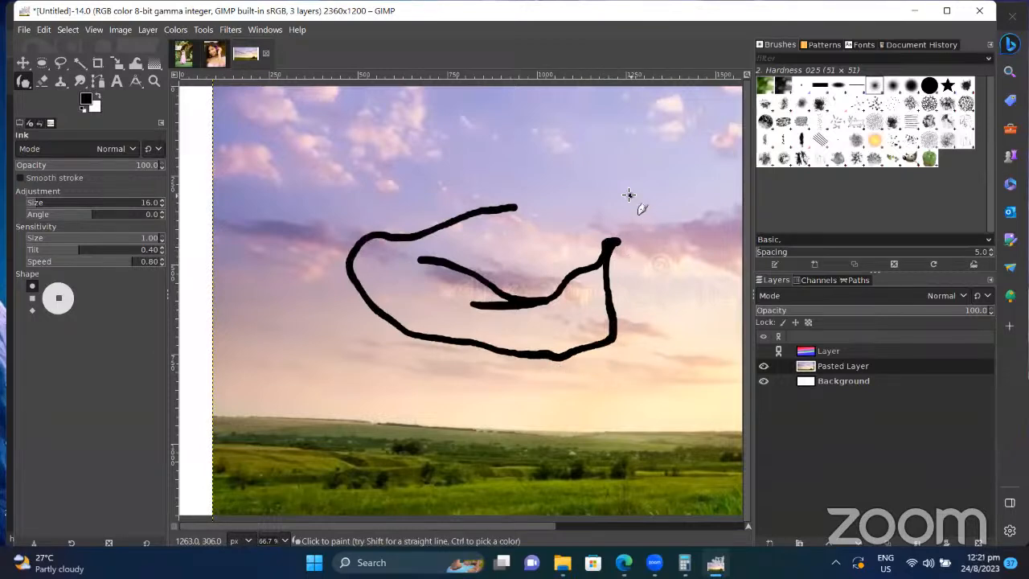
left_click_drag(629, 195, 600, 178)
key("ctrl+z")
key("ctrl+z")
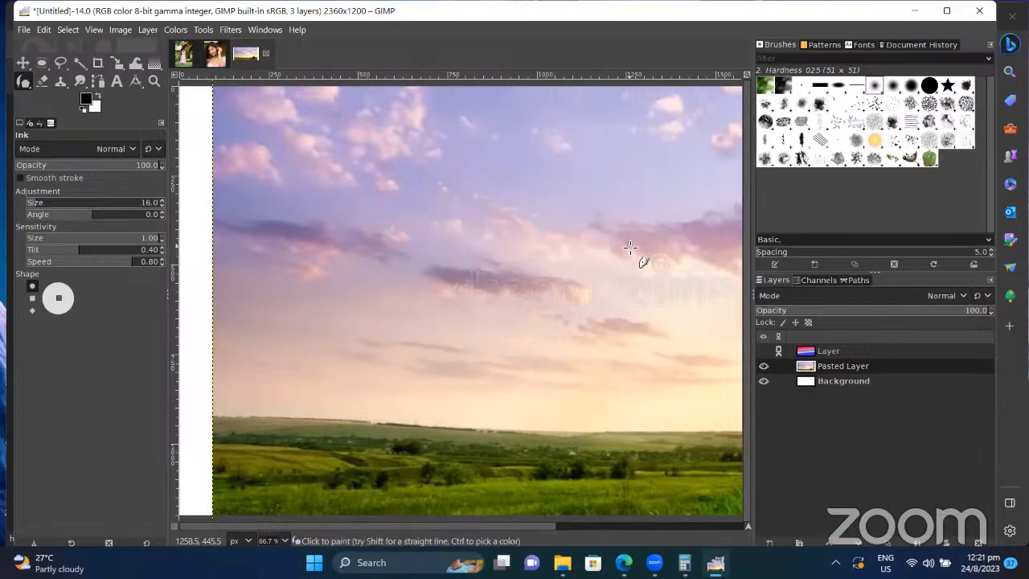
Step: Erase a trial sky streak, then set the foreground to red and background to 413a3a
left_click(45, 84)
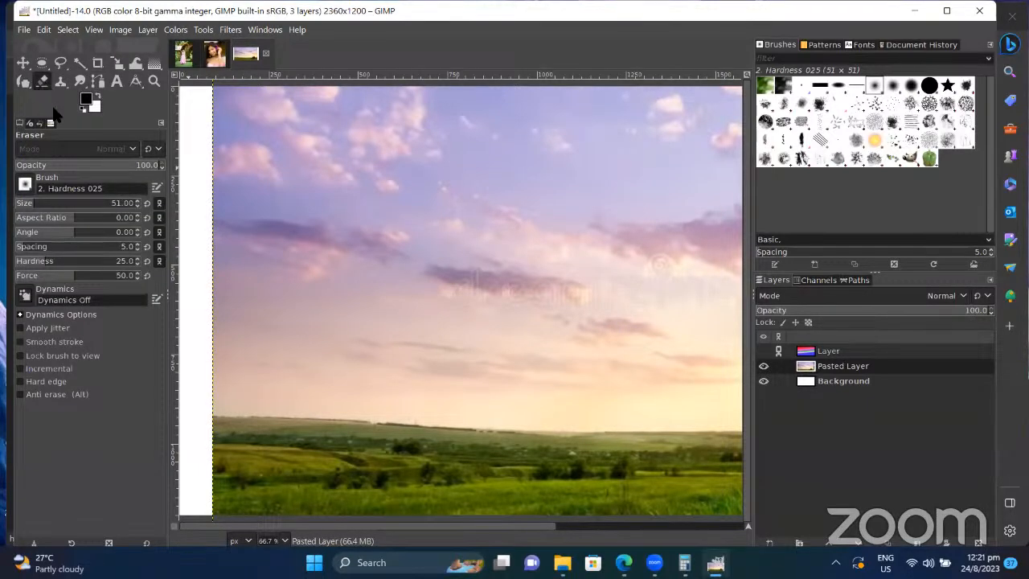
mouse_move(441, 278)
left_mouse_down()
mouse_move(615, 304)
mouse_move(633, 297)
left_mouse_up()
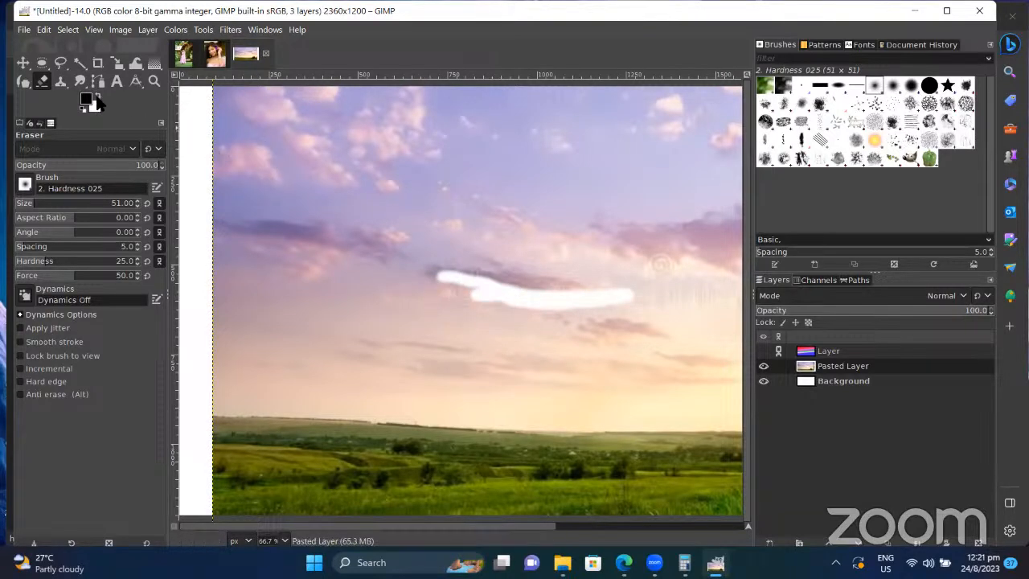
left_click(85, 98)
left_click(73, 101)
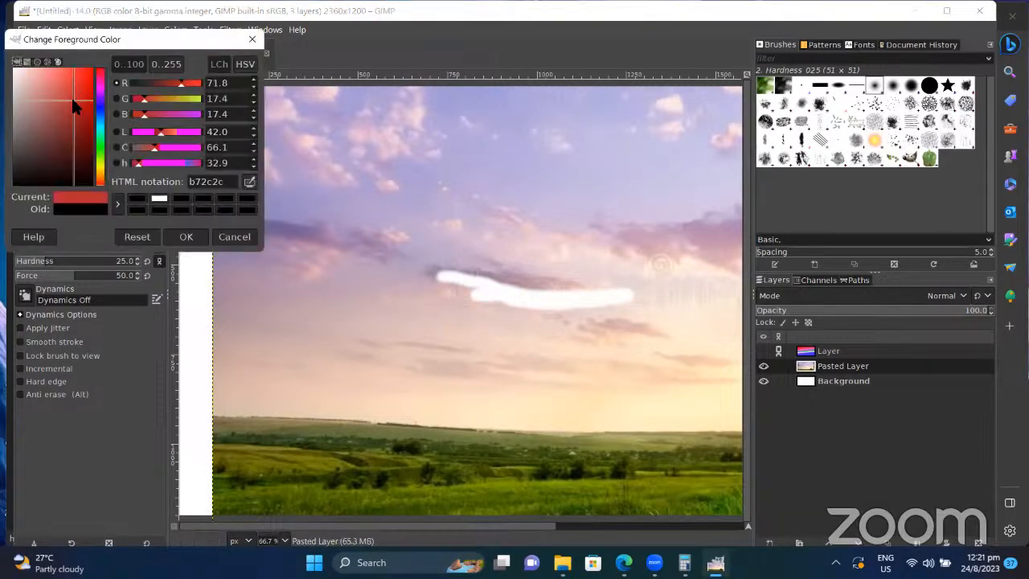
left_click(194, 238)
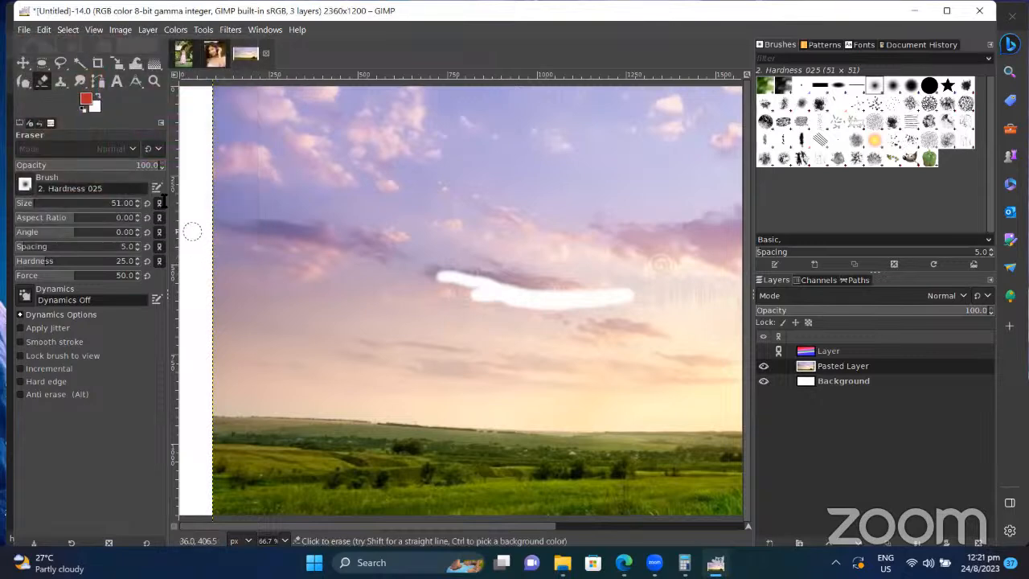
left_click(95, 106)
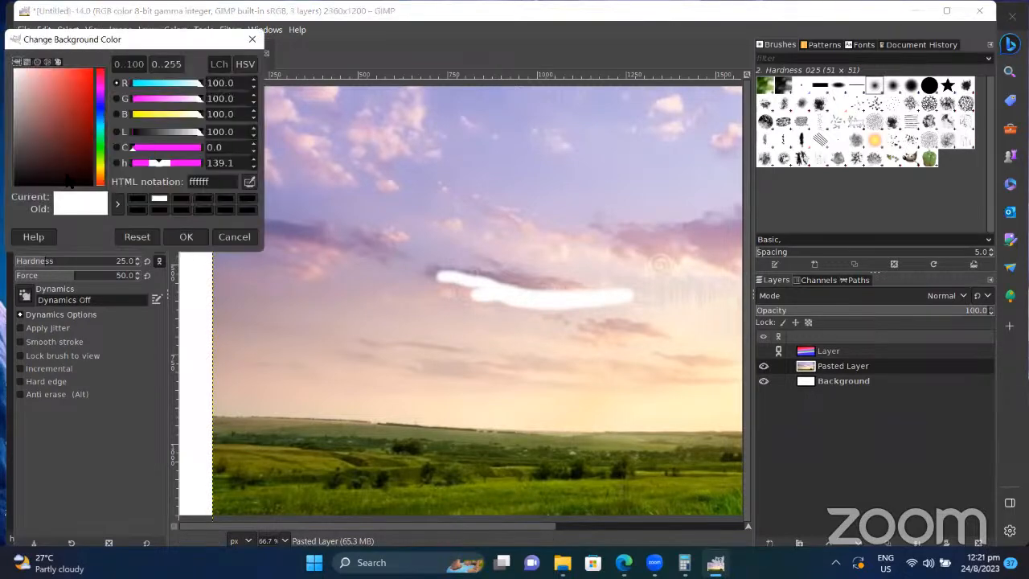
left_click_drag(70, 180, 22, 156)
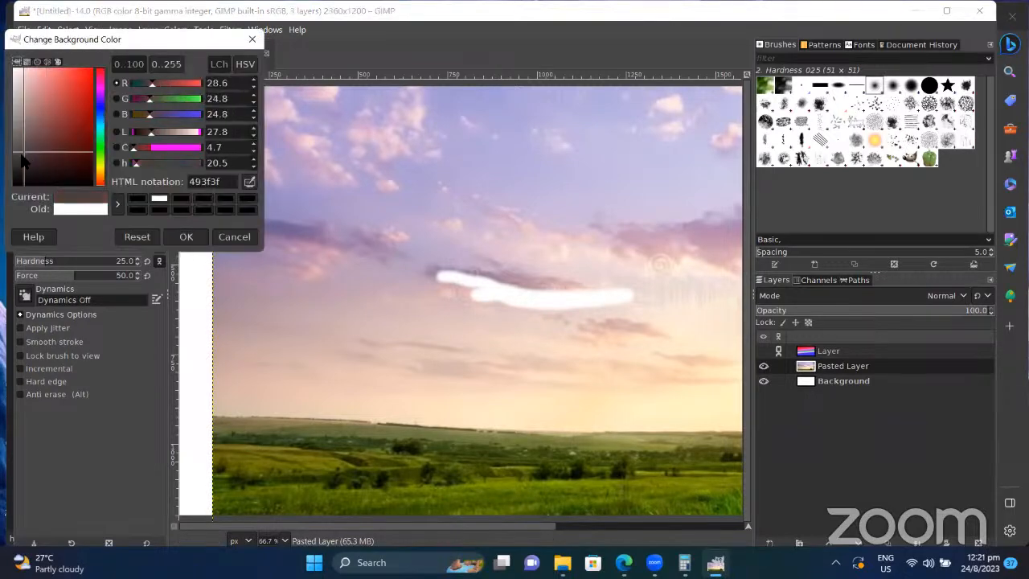
left_click(191, 243)
Step: Erase a second streak, restore sky with Anti erase, then uncheck Anti erase
mouse_move(475, 298)
left_mouse_down()
mouse_move(426, 258)
mouse_move(488, 284)
left_mouse_up()
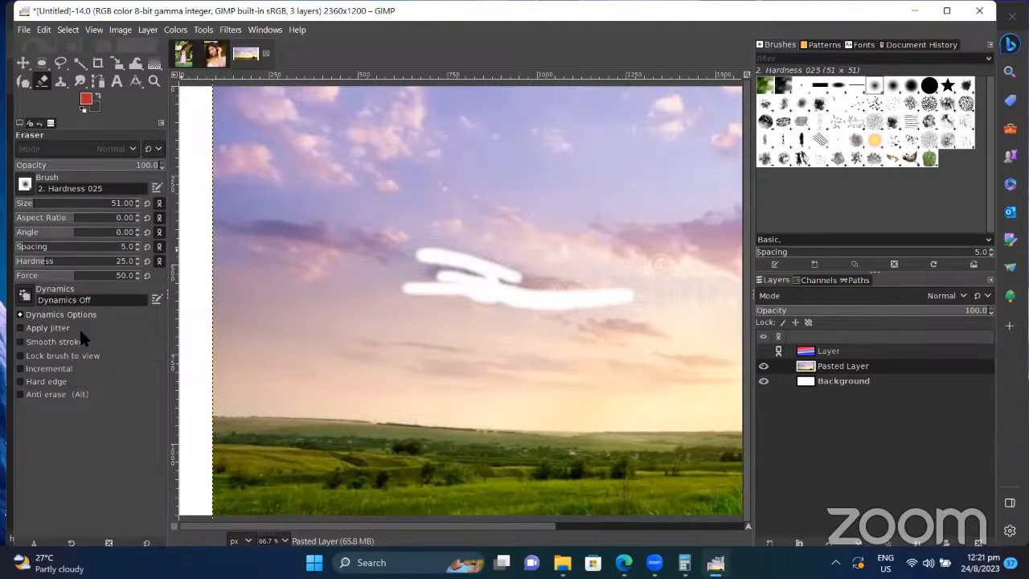
left_click(71, 393)
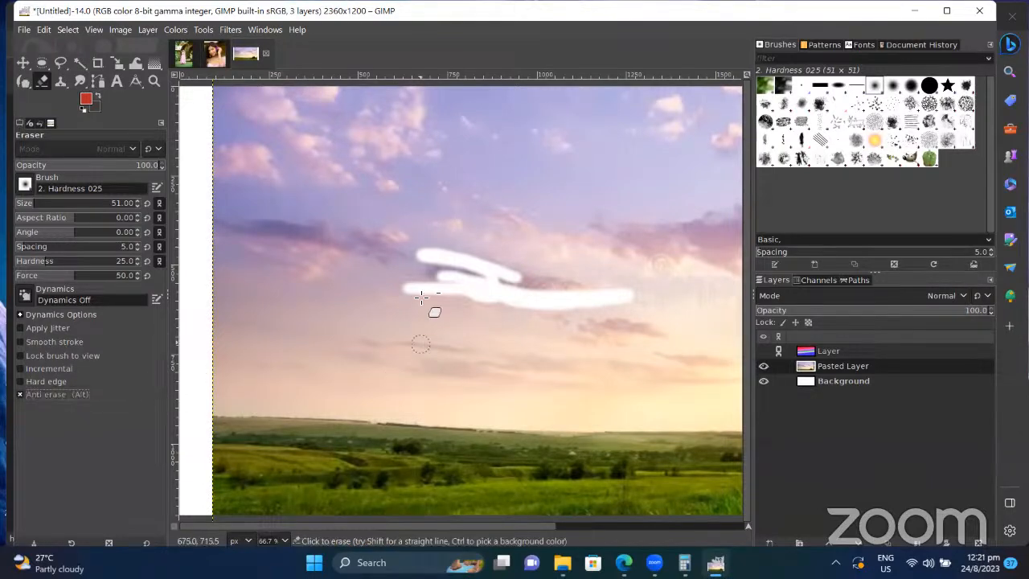
mouse_move(434, 293)
left_mouse_down()
mouse_move(552, 256)
mouse_move(453, 278)
mouse_move(465, 252)
mouse_move(532, 256)
mouse_move(487, 276)
mouse_move(439, 252)
mouse_move(534, 283)
mouse_move(434, 274)
mouse_move(418, 243)
mouse_move(459, 277)
mouse_move(432, 257)
mouse_move(453, 287)
mouse_move(524, 310)
mouse_move(434, 293)
mouse_move(569, 295)
mouse_move(551, 298)
mouse_move(578, 303)
mouse_move(629, 294)
mouse_move(571, 299)
left_mouse_up()
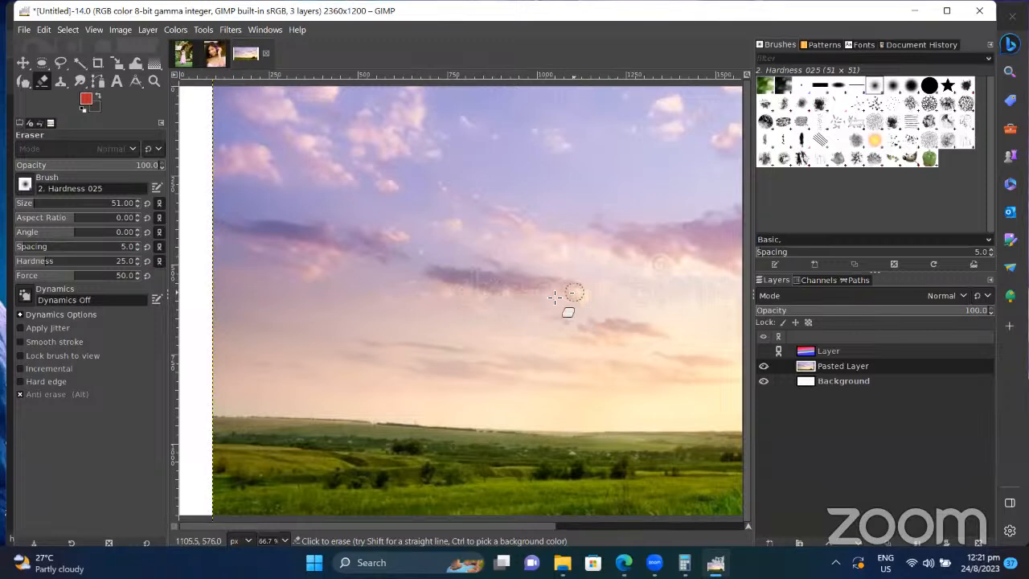
left_click(19, 395)
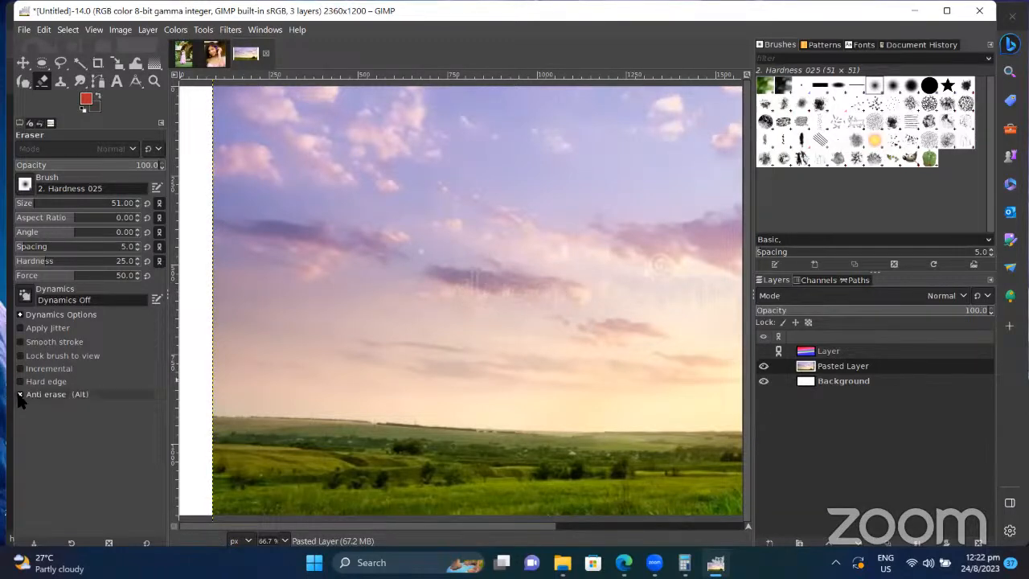
left_click(19, 395)
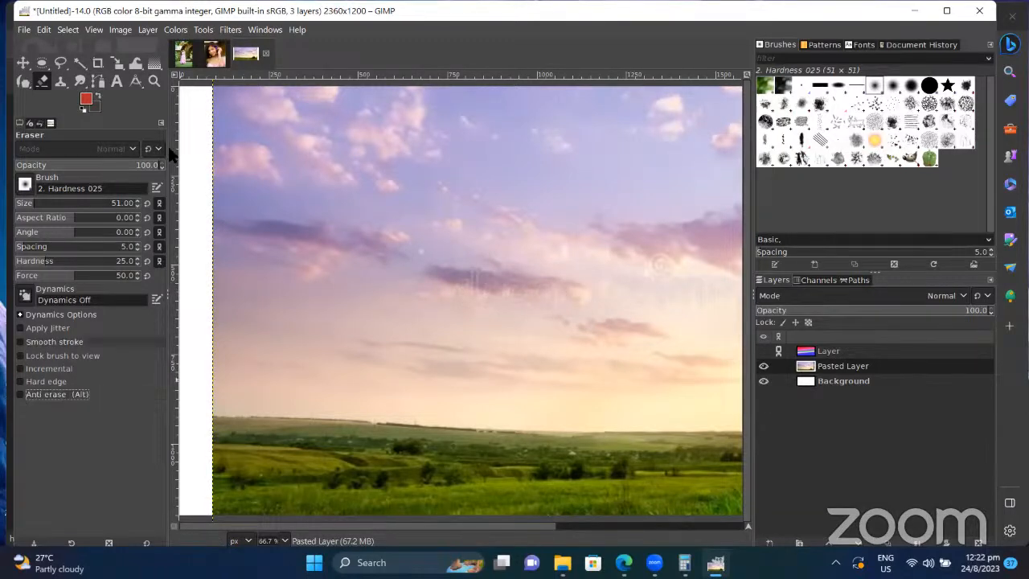
Step: Select the Clone tool and attempt cloning onto the watermark before any source is set
left_click(58, 84)
left_click(461, 299)
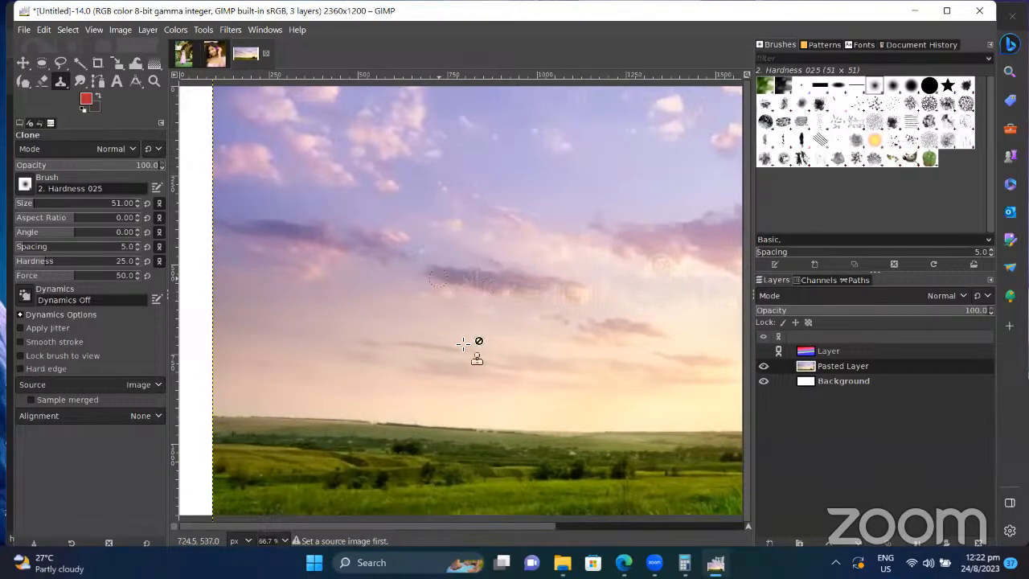
left_click_drag(533, 531, 651, 531)
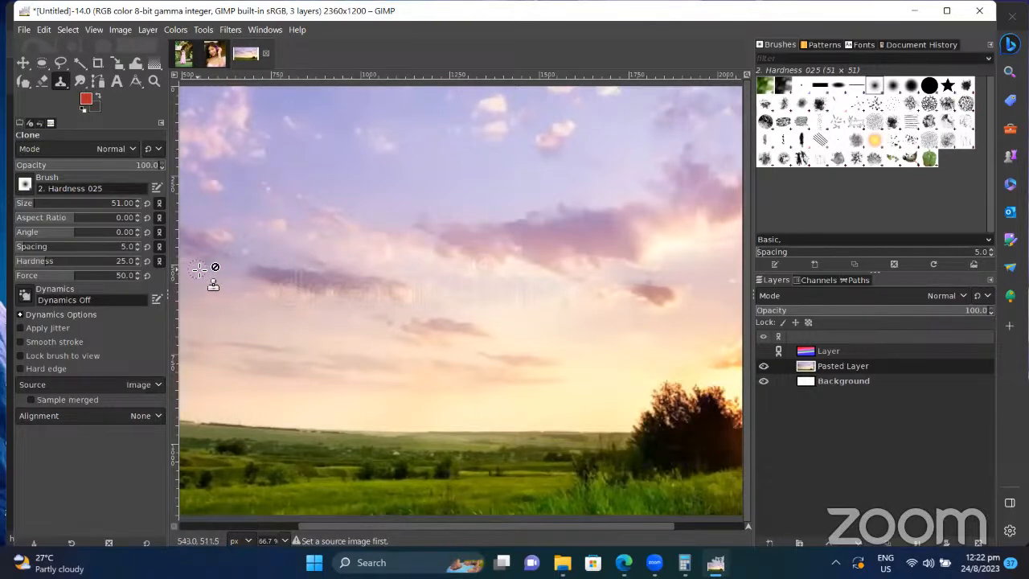
left_click(387, 304)
right_click(323, 216)
left_click(323, 216)
left_click(308, 274)
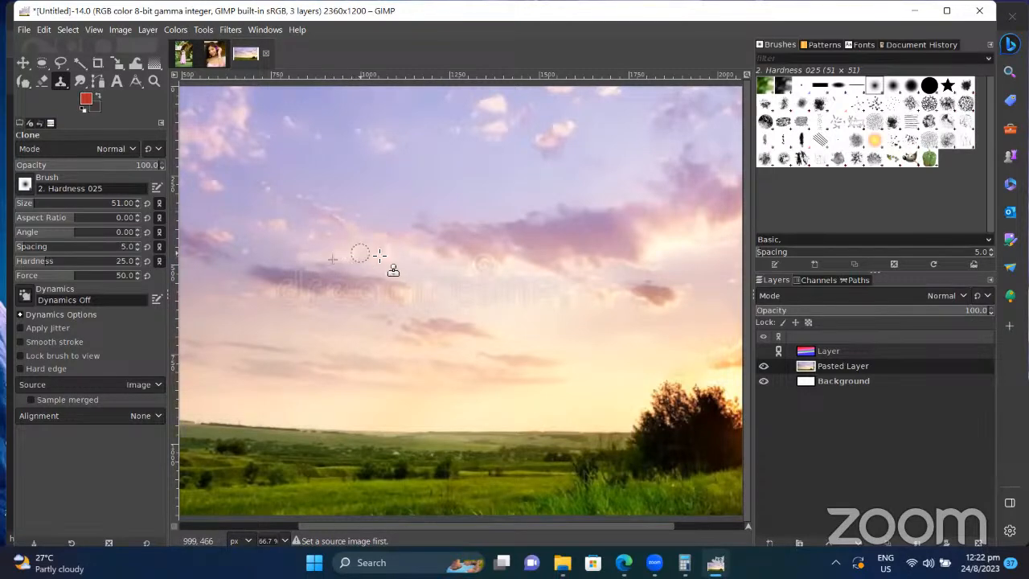
Step: Ctrl-click a clean sky source, clone over the watermark text, then undo the strokes
key("ctrl")
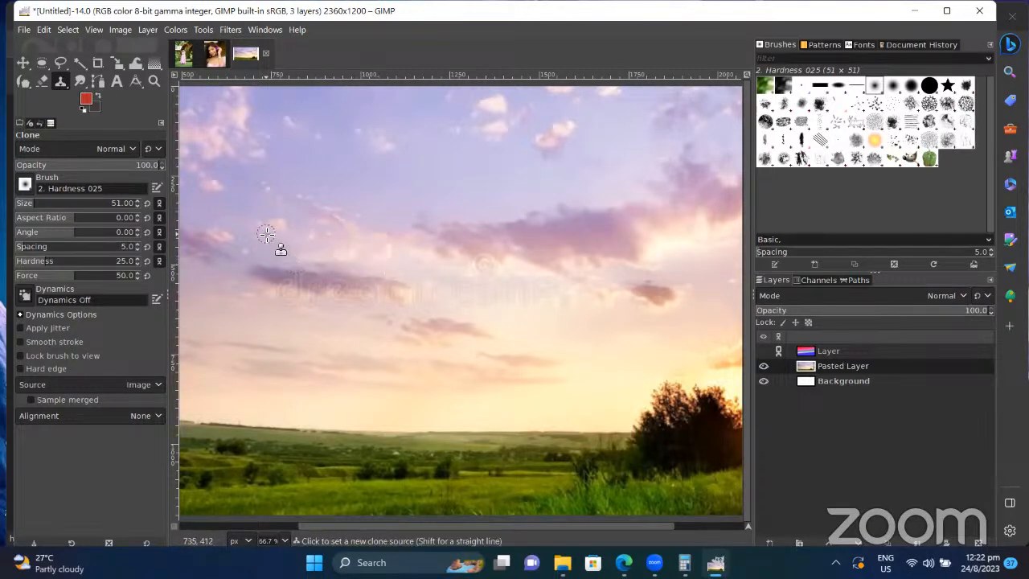
left_click(282, 247, "ctrl")
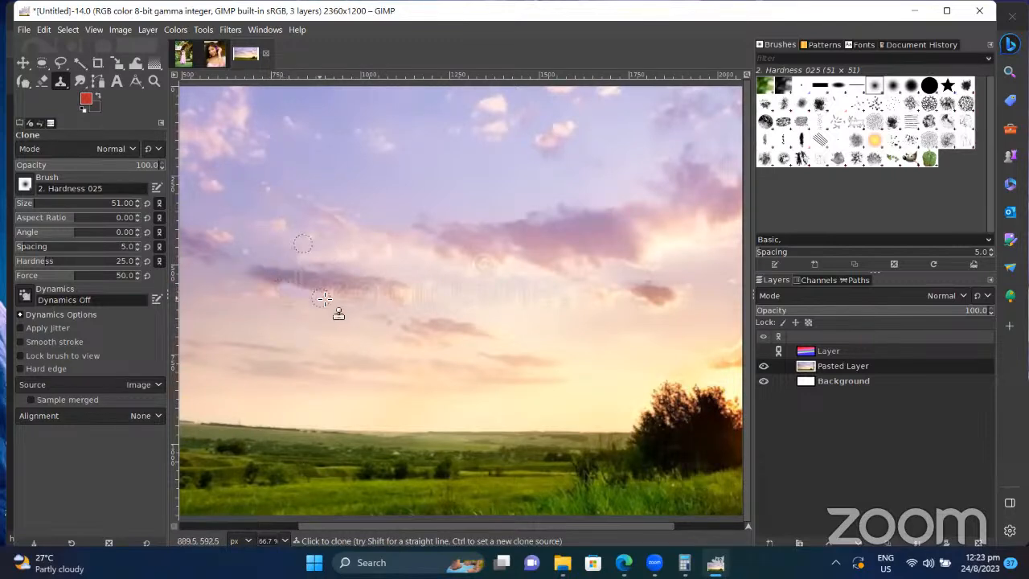
mouse_move(287, 301)
left_mouse_down()
mouse_move(331, 282)
mouse_move(366, 294)
left_mouse_up()
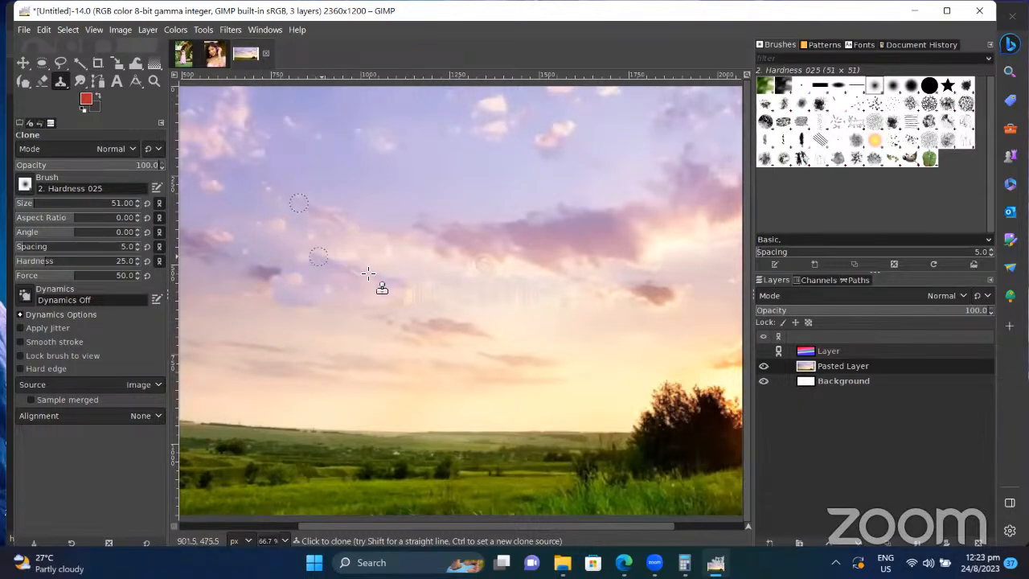
left_click(457, 301)
mouse_move(481, 288)
left_mouse_down()
mouse_move(424, 282)
mouse_move(496, 280)
mouse_move(485, 250)
mouse_move(479, 287)
mouse_move(497, 268)
mouse_move(485, 283)
mouse_move(526, 300)
mouse_move(564, 296)
mouse_move(519, 291)
mouse_move(550, 295)
mouse_move(510, 273)
mouse_move(648, 300)
mouse_move(691, 288)
mouse_move(553, 311)
mouse_move(439, 310)
mouse_move(505, 304)
mouse_move(466, 296)
mouse_move(485, 280)
mouse_move(369, 293)
mouse_move(325, 315)
mouse_move(388, 311)
left_mouse_up()
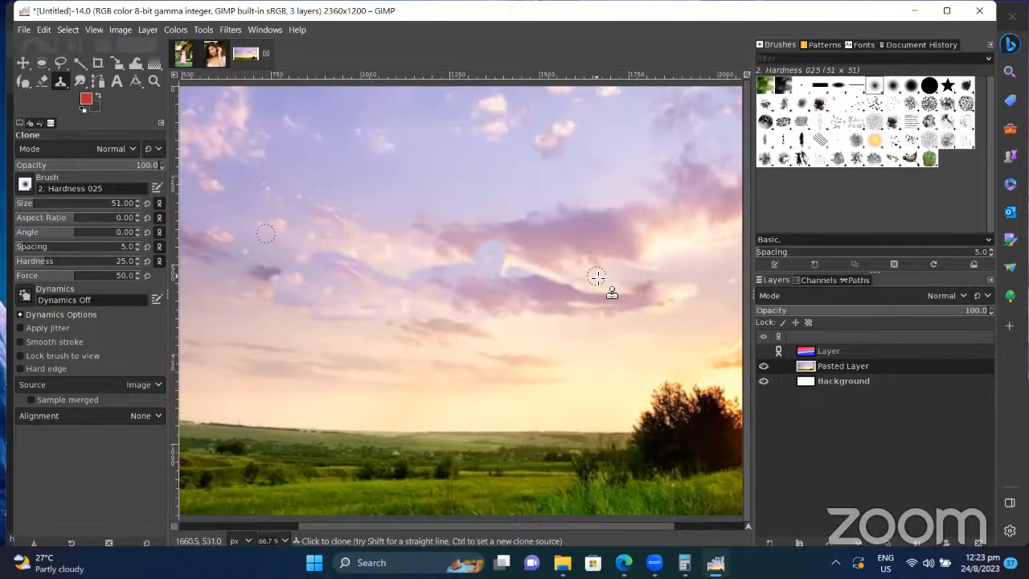
key("ctrl+z")
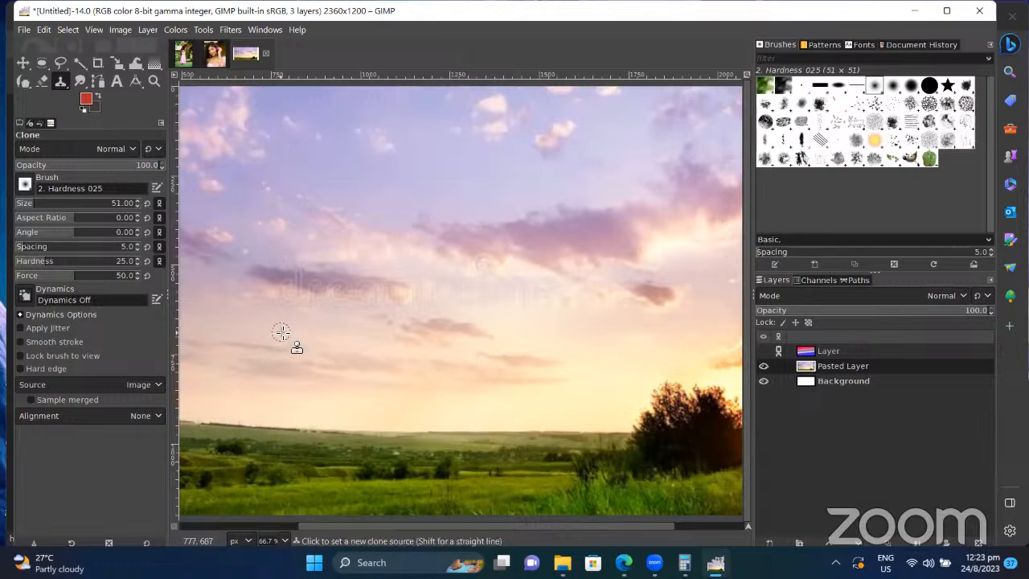
Step: Pick a lower clone source, enlarge the brush to 56, try a stroke, undo, and show the clone tool group
left_click(280, 333, "ctrl")
key("bracketright")
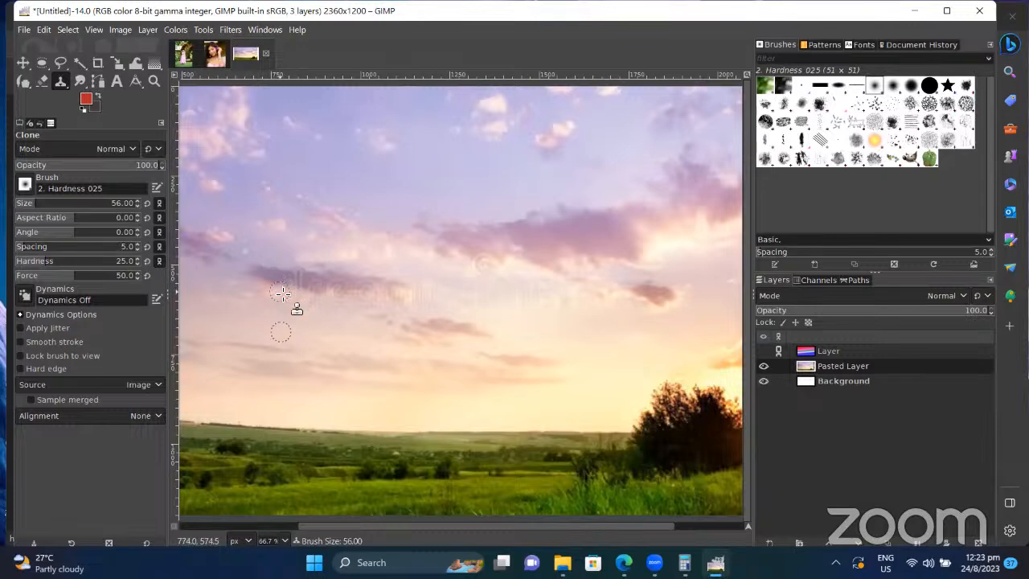
mouse_move(282, 293)
left_mouse_down()
mouse_move(305, 308)
mouse_move(590, 304)
mouse_move(553, 289)
mouse_move(527, 296)
mouse_move(526, 282)
mouse_move(485, 290)
mouse_move(502, 298)
mouse_move(492, 261)
mouse_move(479, 293)
mouse_move(469, 286)
mouse_move(476, 264)
mouse_move(465, 284)
mouse_move(362, 298)
mouse_move(486, 300)
mouse_move(357, 286)
mouse_move(467, 288)
mouse_move(449, 280)
mouse_move(263, 279)
mouse_move(374, 295)
mouse_move(305, 301)
mouse_move(363, 295)
mouse_move(251, 288)
mouse_move(238, 276)
mouse_move(302, 271)
mouse_move(265, 283)
mouse_move(297, 299)
left_mouse_up()
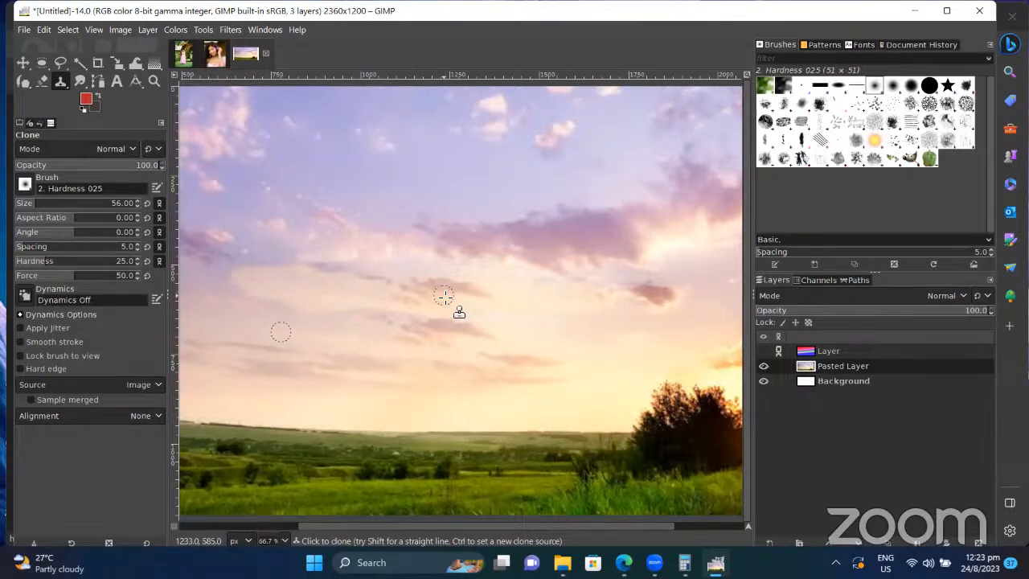
key("ctrl+z")
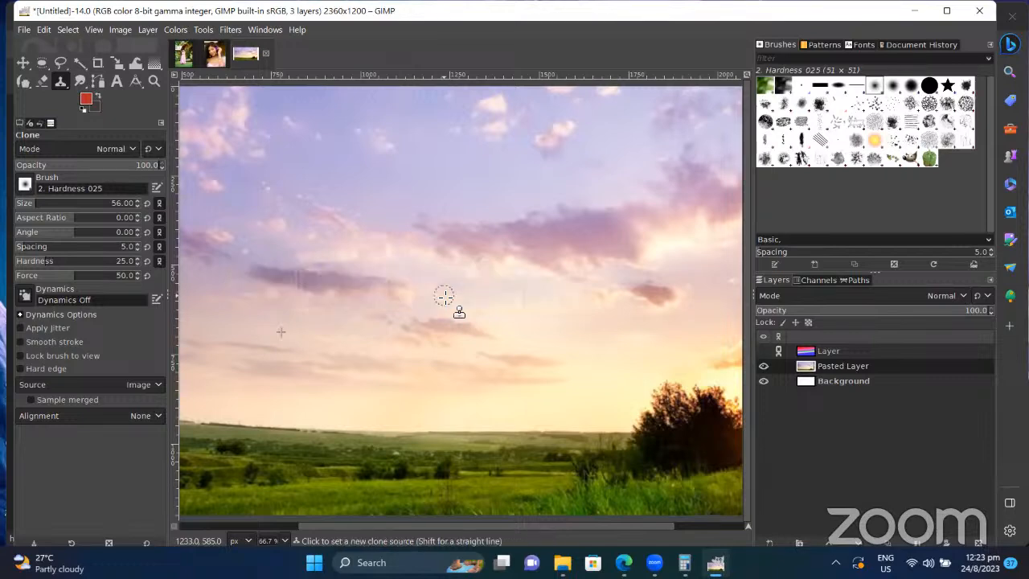
left_click(62, 82)
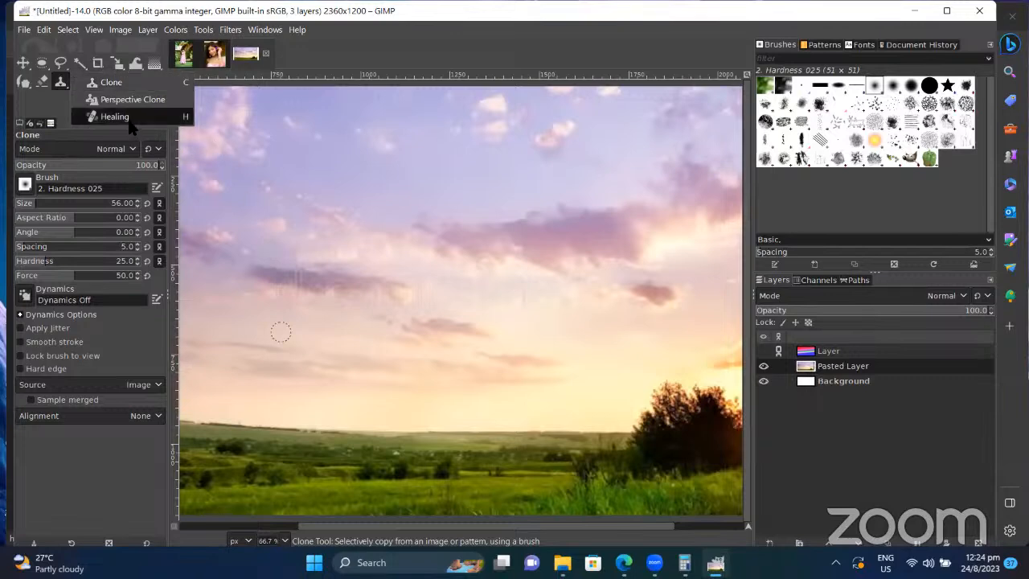
Step: Try Perspective Clone by tilting its frame over the sky, undo it, and switch to Healing
left_click(145, 100)
mouse_move(282, 244)
left_mouse_down()
mouse_move(333, 319)
mouse_move(347, 295)
mouse_move(525, 278)
left_mouse_up()
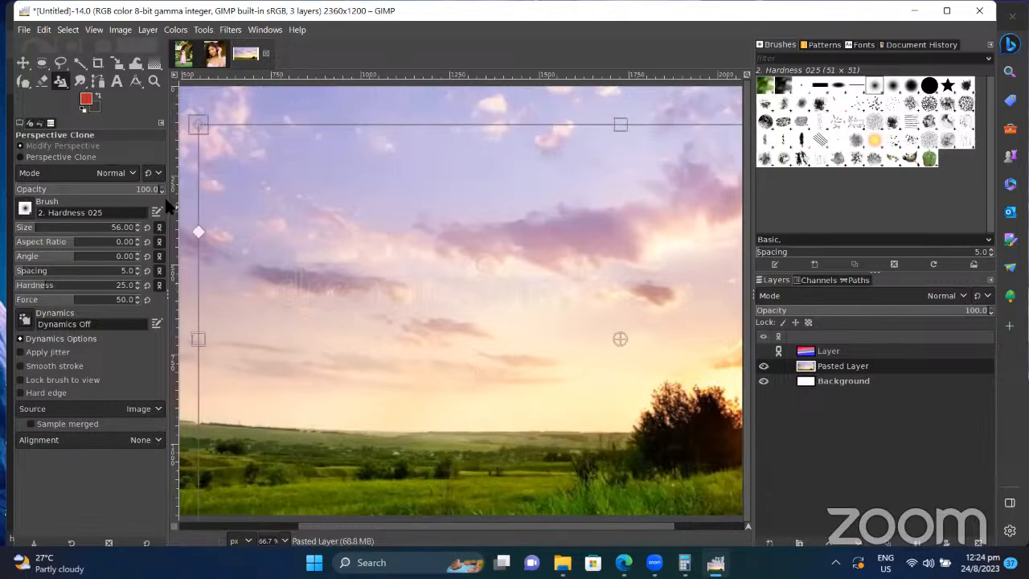
left_click_drag(203, 126, 276, 220)
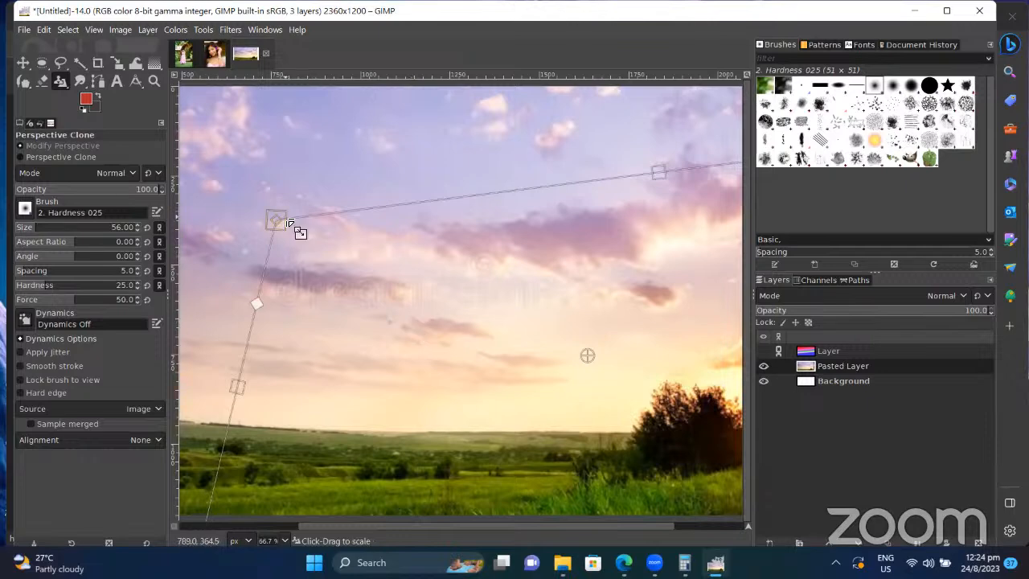
left_click(60, 81)
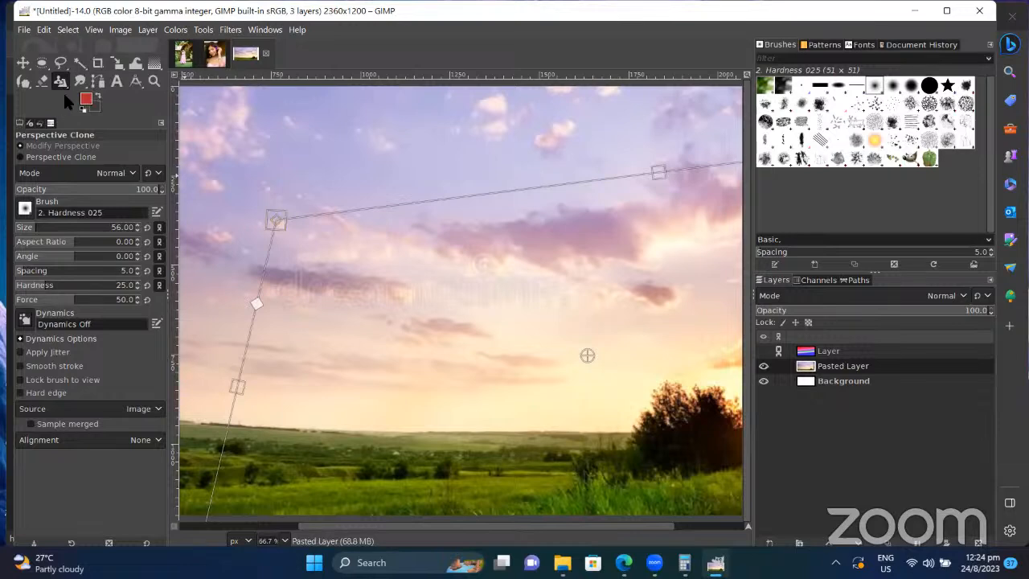
key("ctrl+z")
key("ctrl+z")
key("ctrl+z")
key("ctrl+z")
mouse_move(64, 87)
left_mouse_down()
mouse_move(113, 100)
mouse_move(109, 118)
left_mouse_up()
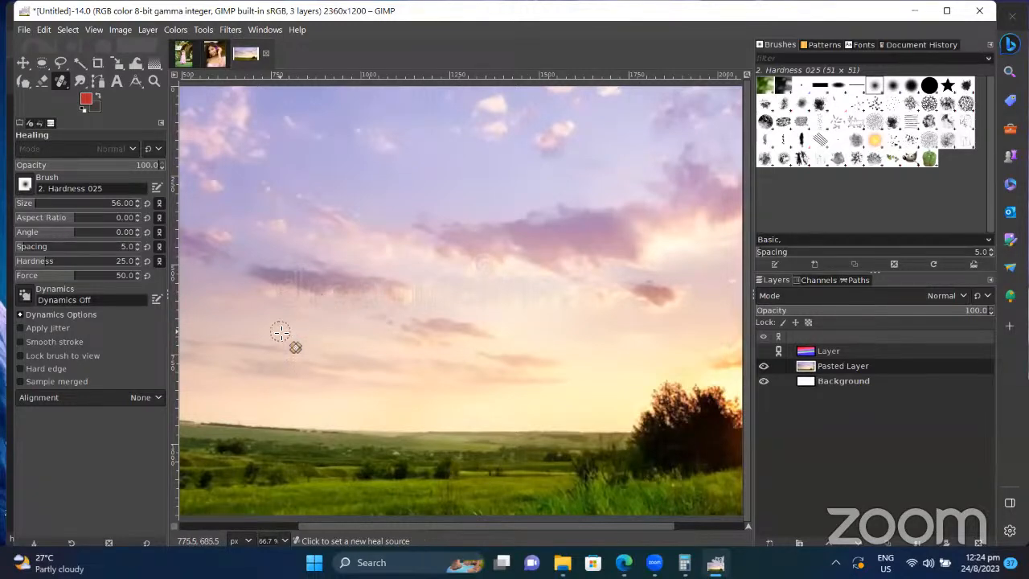
Step: Sample clean sky and heal across the faint watermark text, then zoom to 100%
left_click(280, 332, "ctrl")
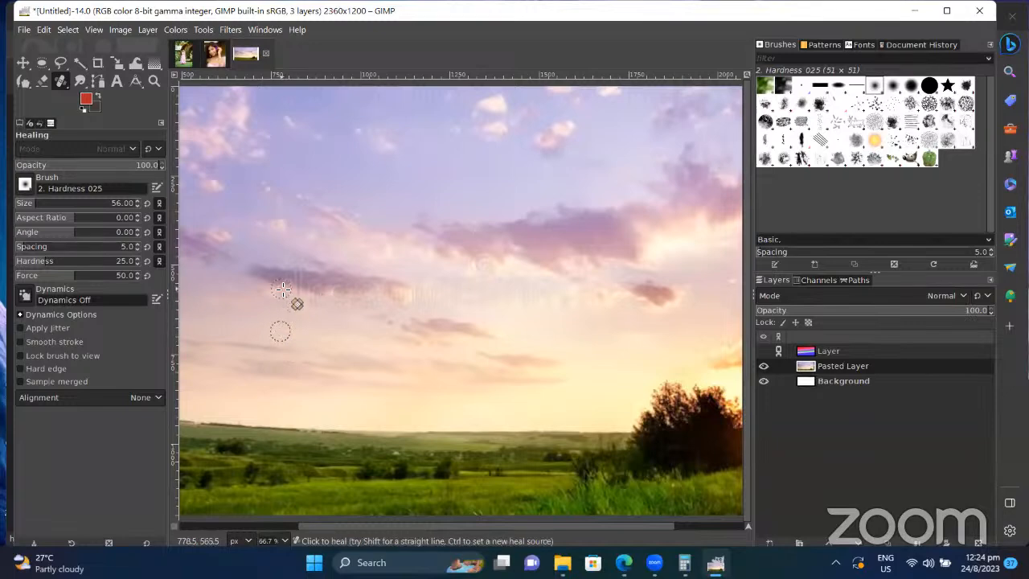
mouse_move(302, 304)
left_mouse_down()
mouse_move(288, 278)
mouse_move(320, 290)
mouse_move(301, 297)
mouse_move(344, 298)
mouse_move(311, 300)
mouse_move(335, 302)
mouse_move(336, 291)
mouse_move(292, 279)
mouse_move(367, 286)
mouse_move(285, 269)
mouse_move(309, 279)
mouse_move(272, 274)
mouse_move(275, 291)
mouse_move(251, 275)
mouse_move(424, 286)
left_mouse_up()
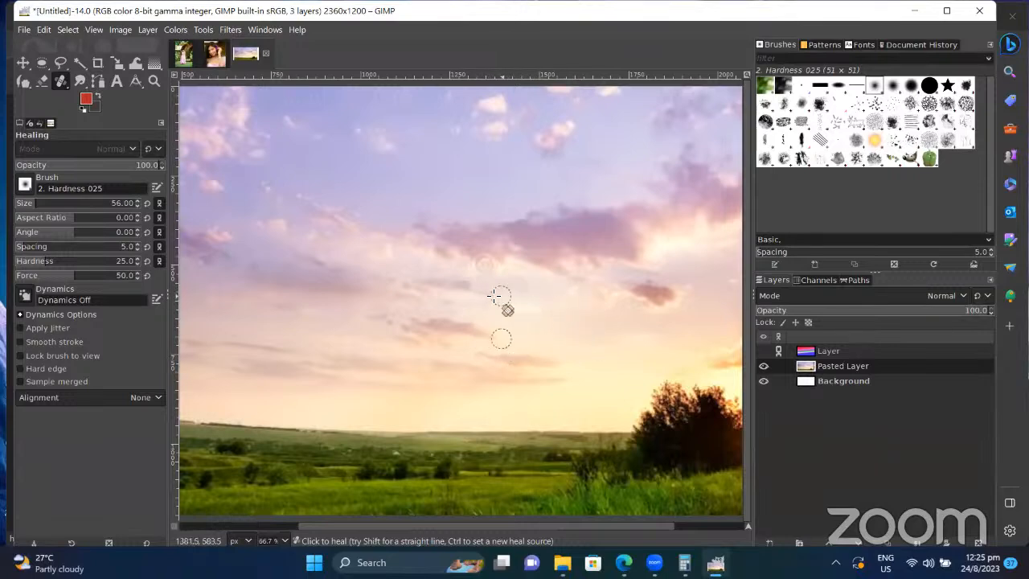
key("1")
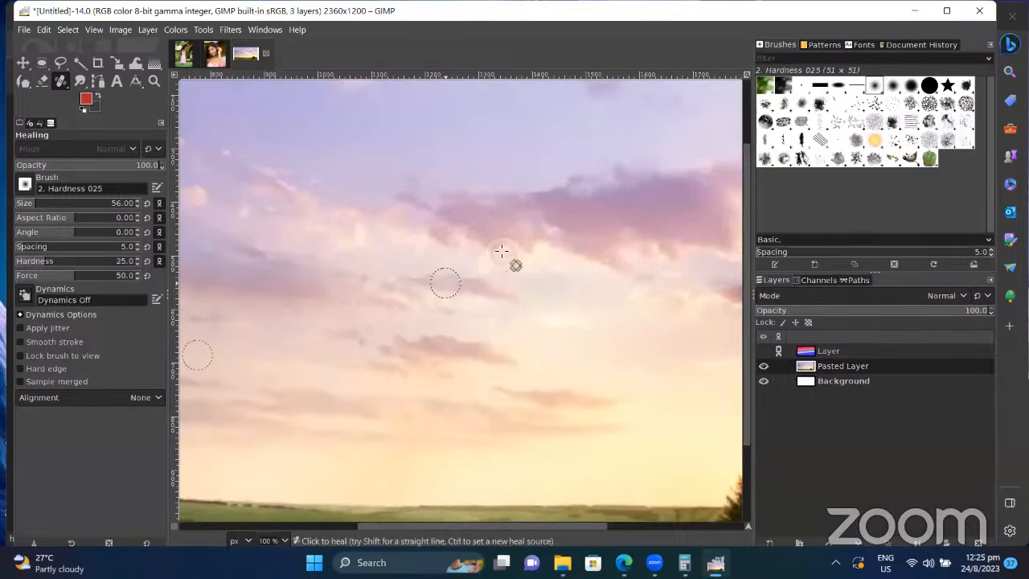
Step: Sample a new sky source and heal the watermark near the pink cloud
key("ctrl")
scroll(521, 240, "down", 5)
scroll(521, 240, "up", 5)
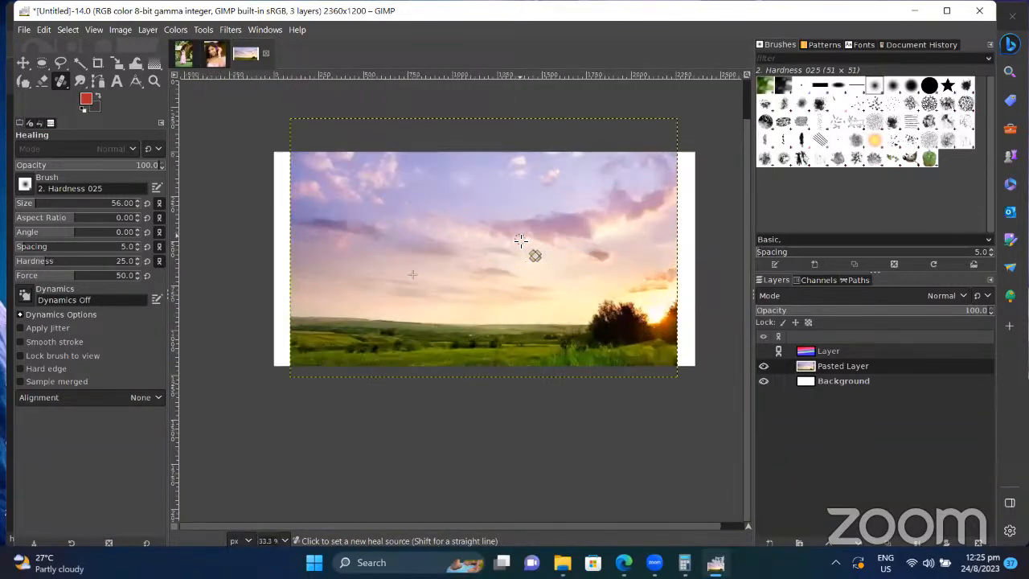
scroll(522, 241, "down", 1)
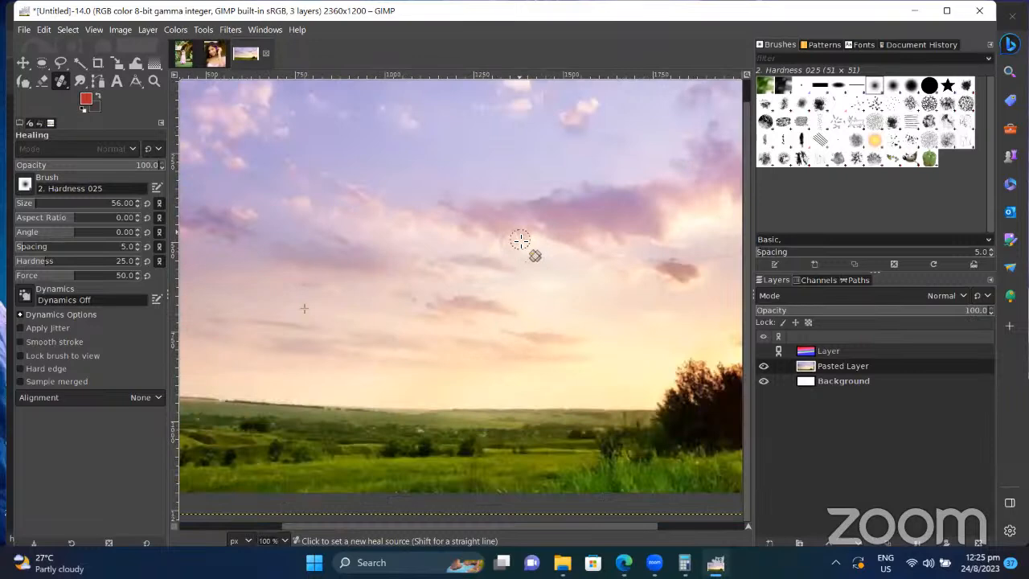
left_click(451, 198, "ctrl")
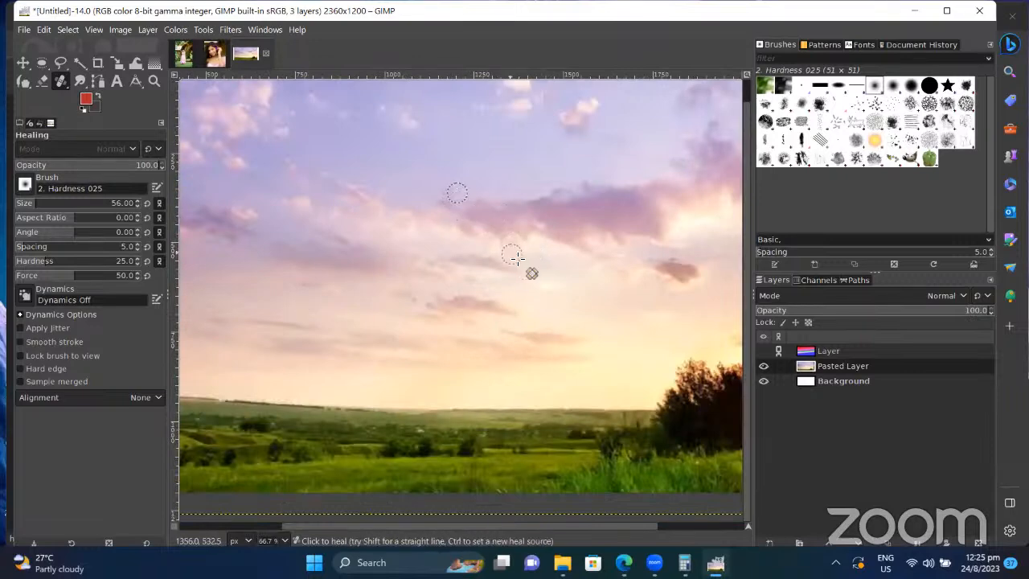
scroll(515, 258, "right", 3)
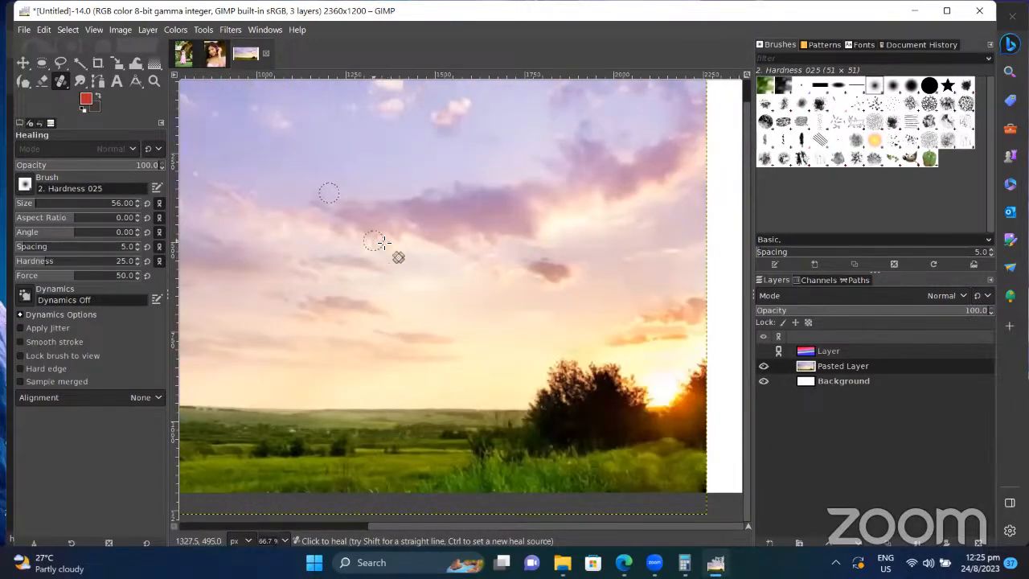
mouse_move(379, 243)
left_mouse_down()
mouse_move(421, 242)
mouse_move(372, 233)
mouse_move(393, 251)
left_mouse_up()
Step: Sample several more heal sources in clean sky near the remaining watermark text
left_click(451, 294, "ctrl")
scroll(386, 282, "left", 5)
scroll(386, 281, "up", 1)
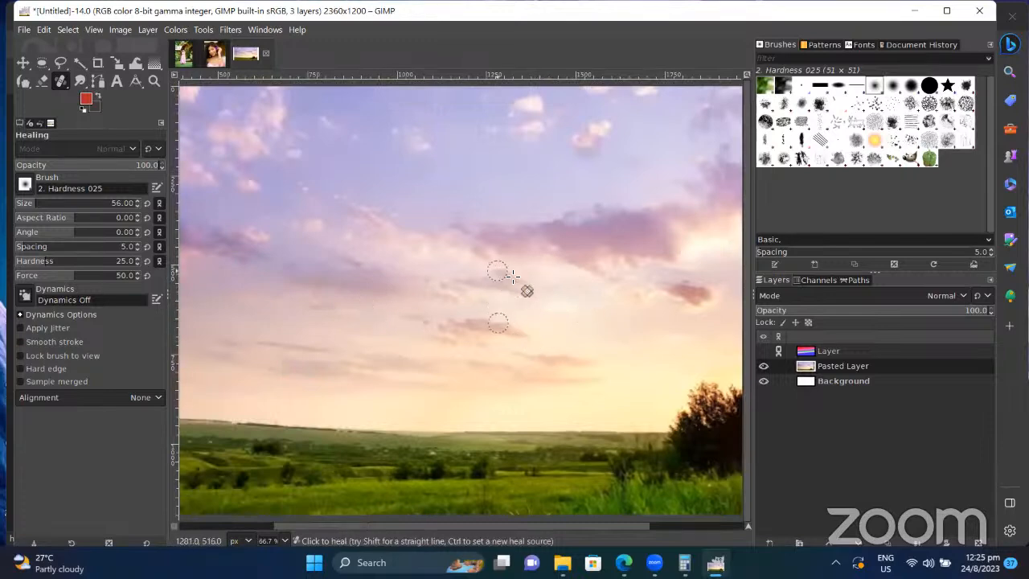
key("ctrl")
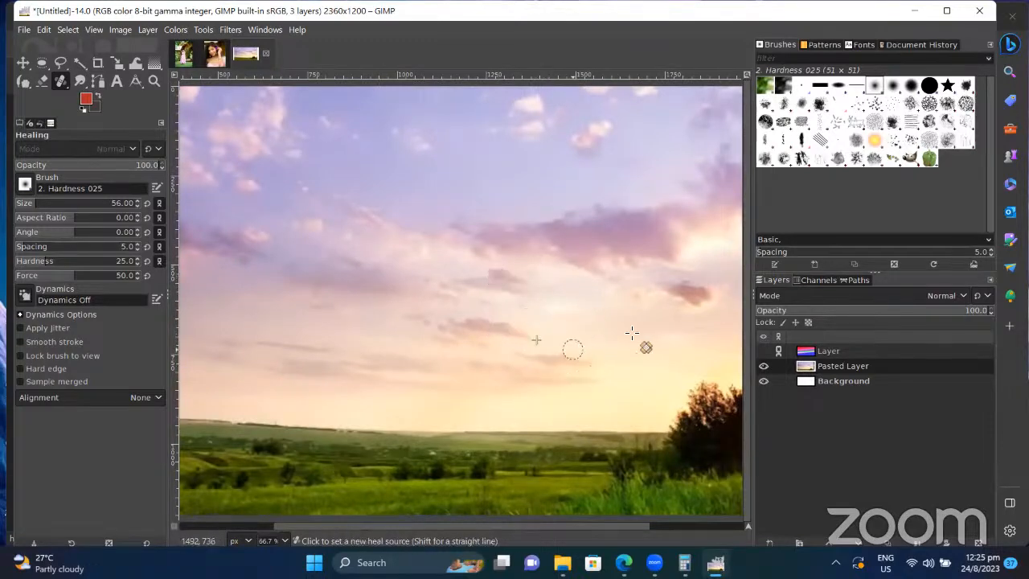
left_click(637, 290, "ctrl")
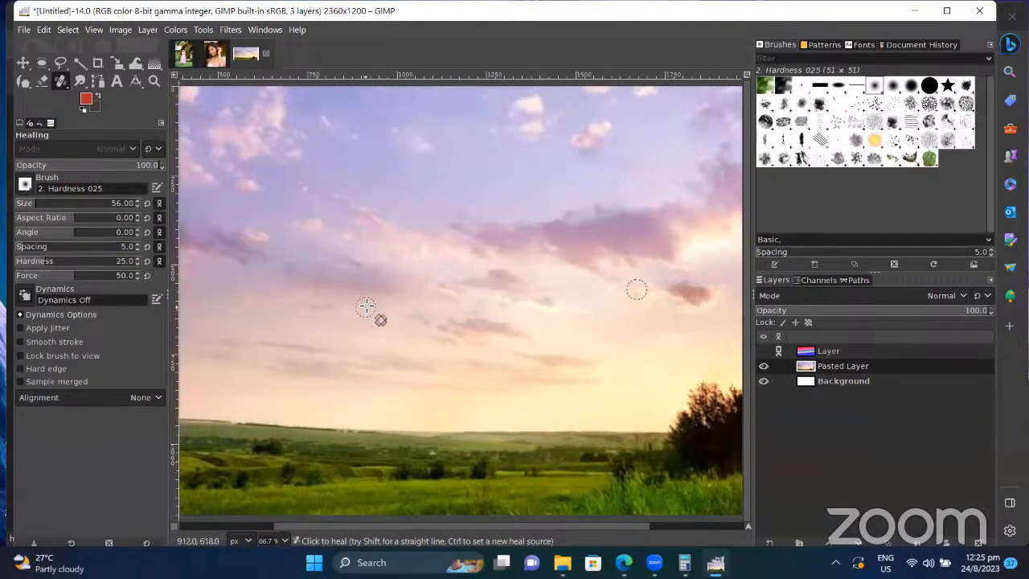
key("ctrl")
left_click(316, 232, "ctrl")
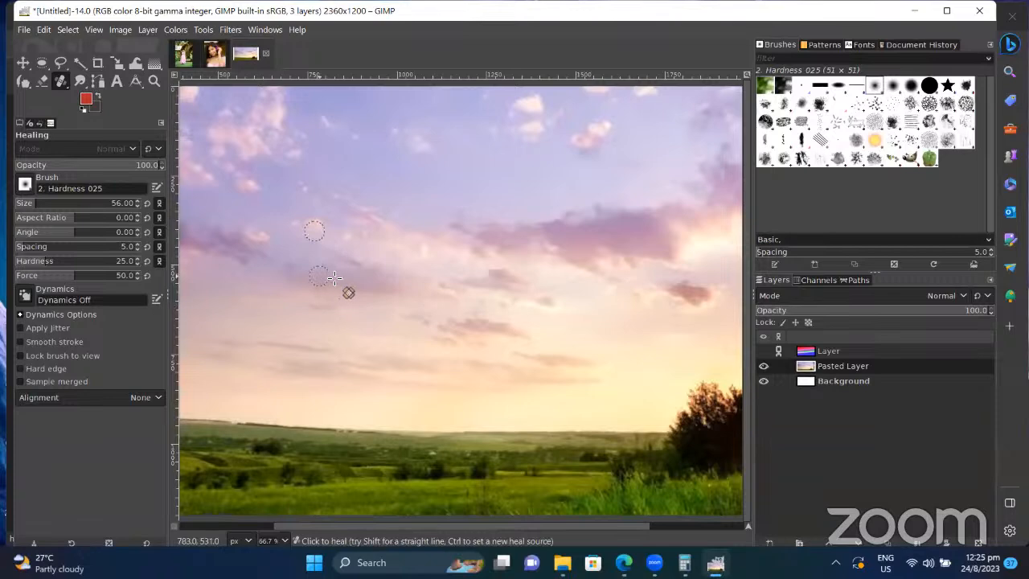
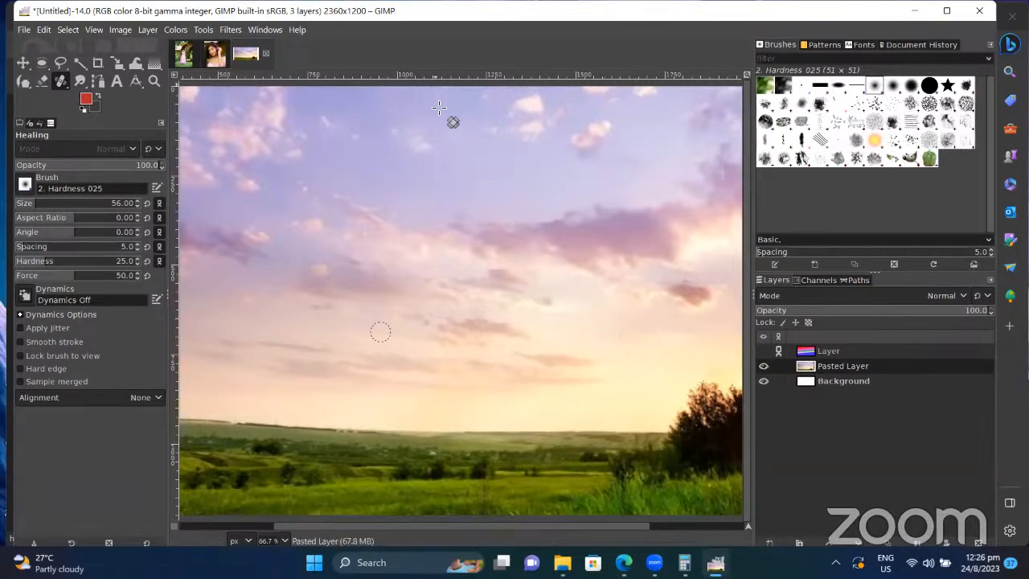
Step: Add the text 'Vishaka Vidyalaya' in a text box over the sky
left_click(152, 81)
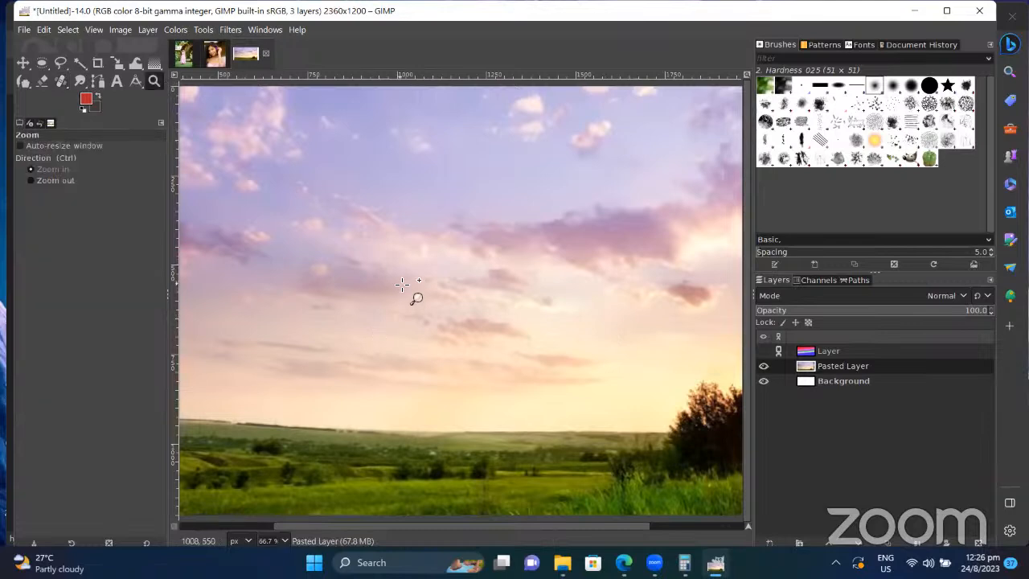
left_click(402, 284)
left_click(402, 283)
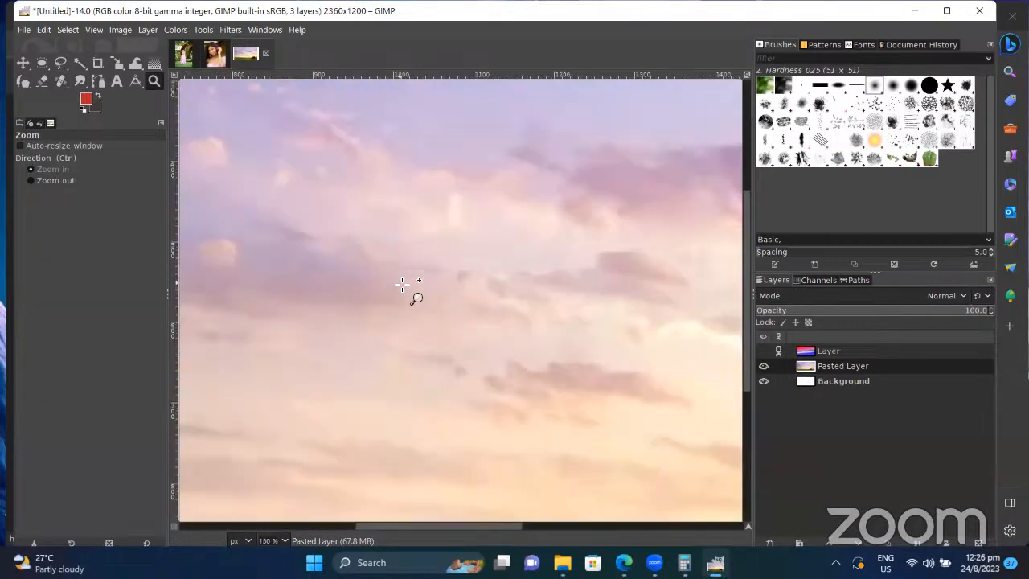
key("ctrl")
left_click(402, 284, "ctrl")
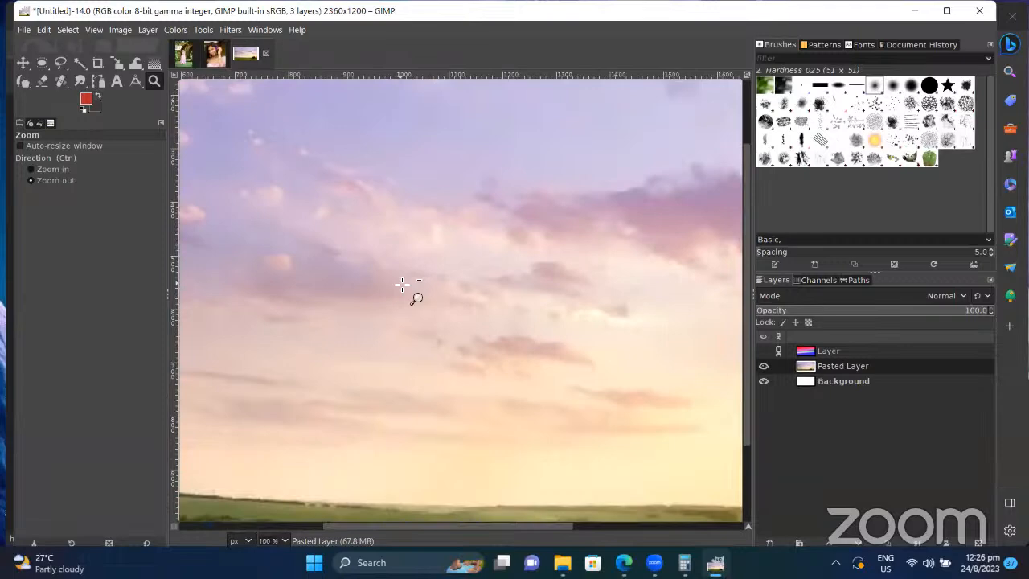
left_click(402, 284, "ctrl")
left_click(402, 284, "ctrl")
left_click(403, 284, "ctrl")
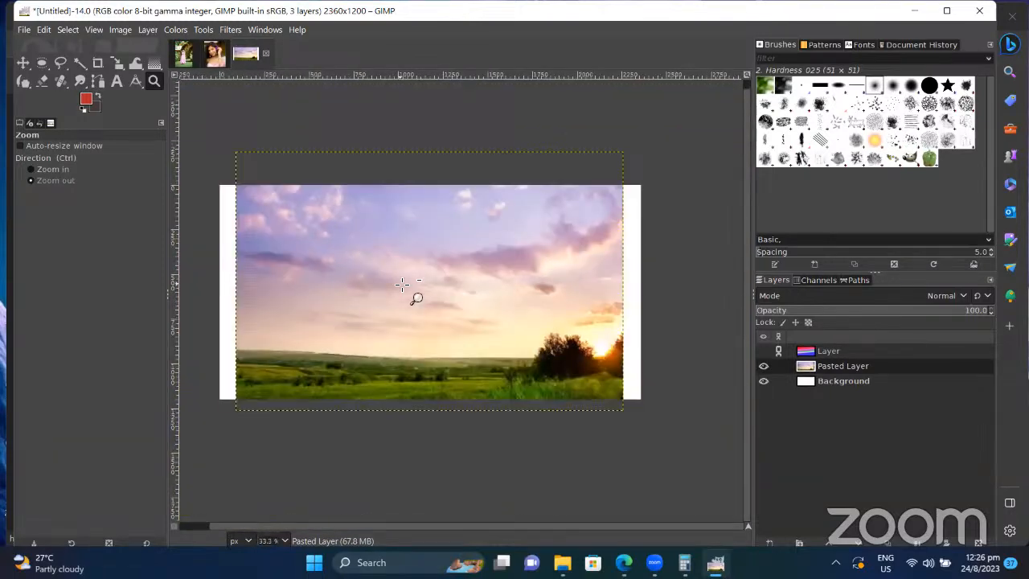
left_click(403, 284)
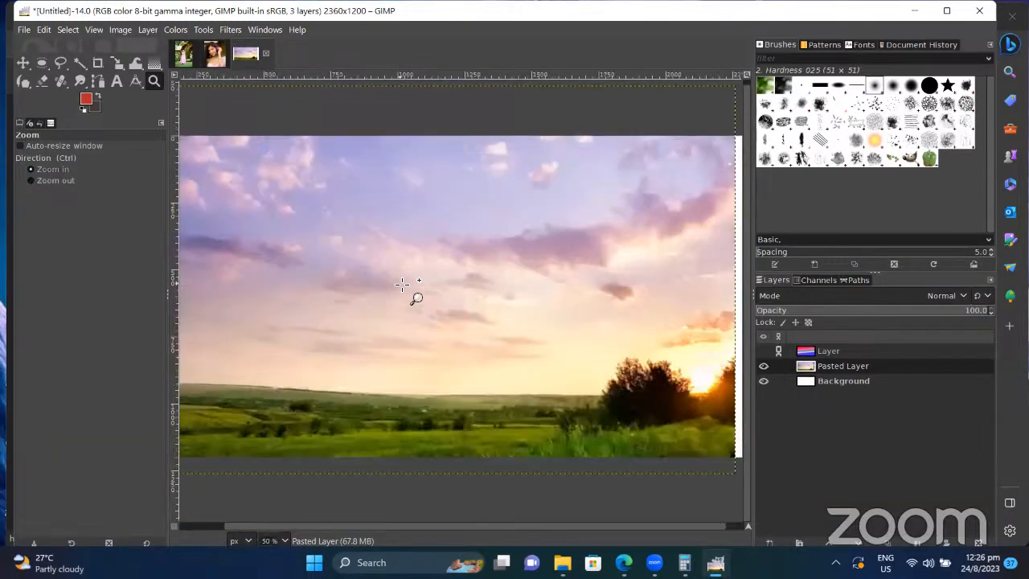
left_click(402, 284)
left_click(403, 284, "ctrl")
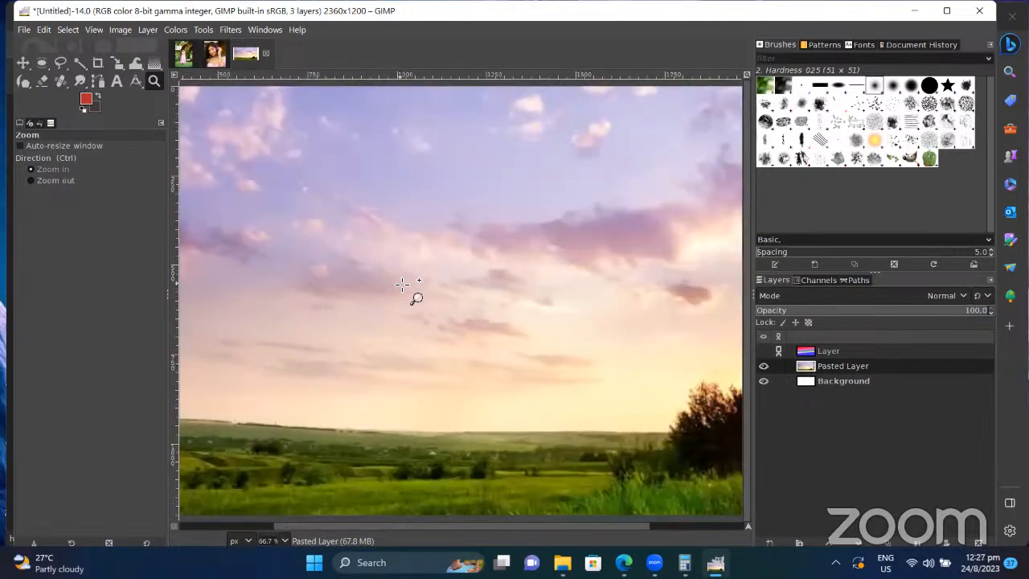
left_click(115, 81)
left_click(322, 252)
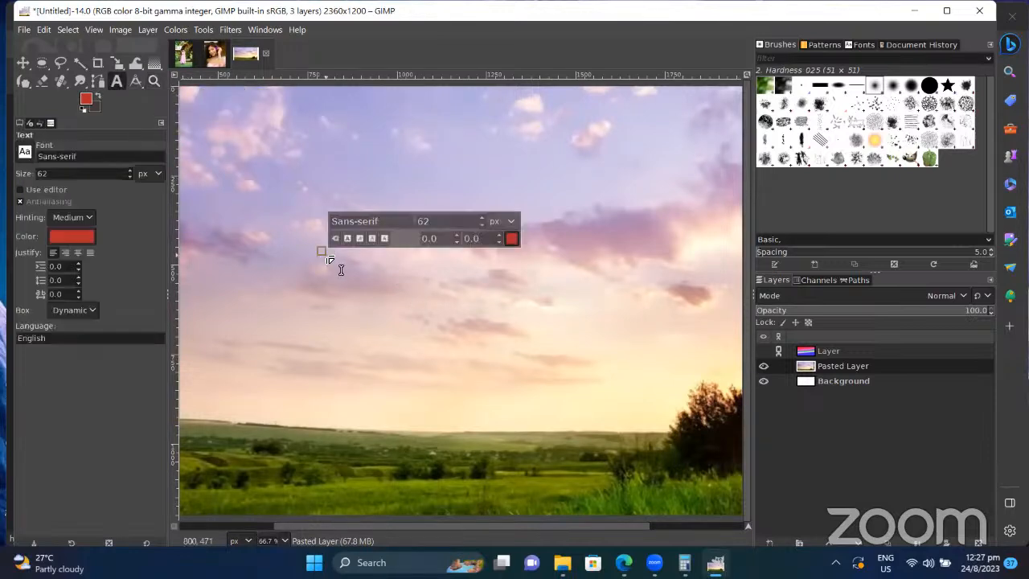
type("Vish")
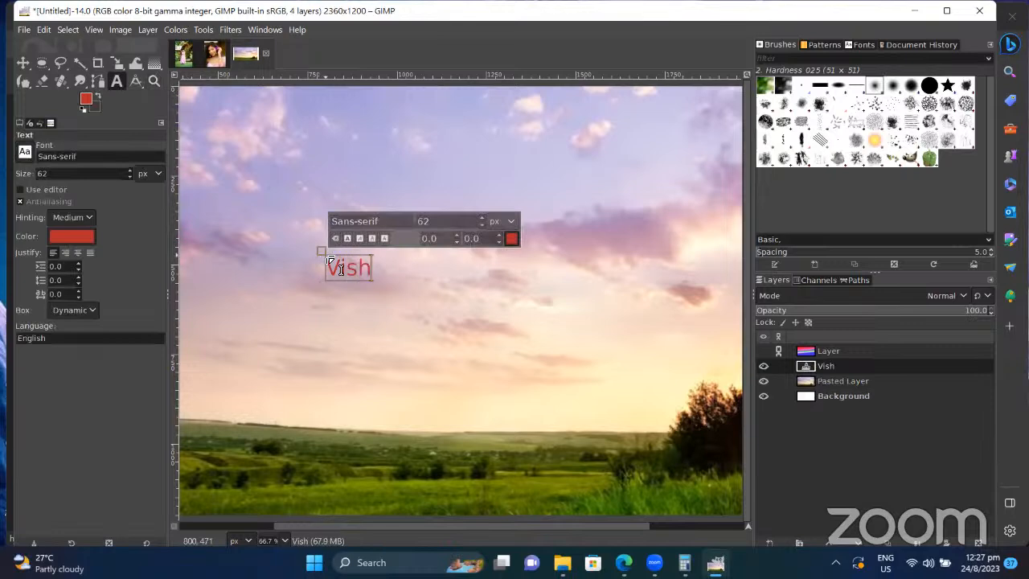
type("aa")
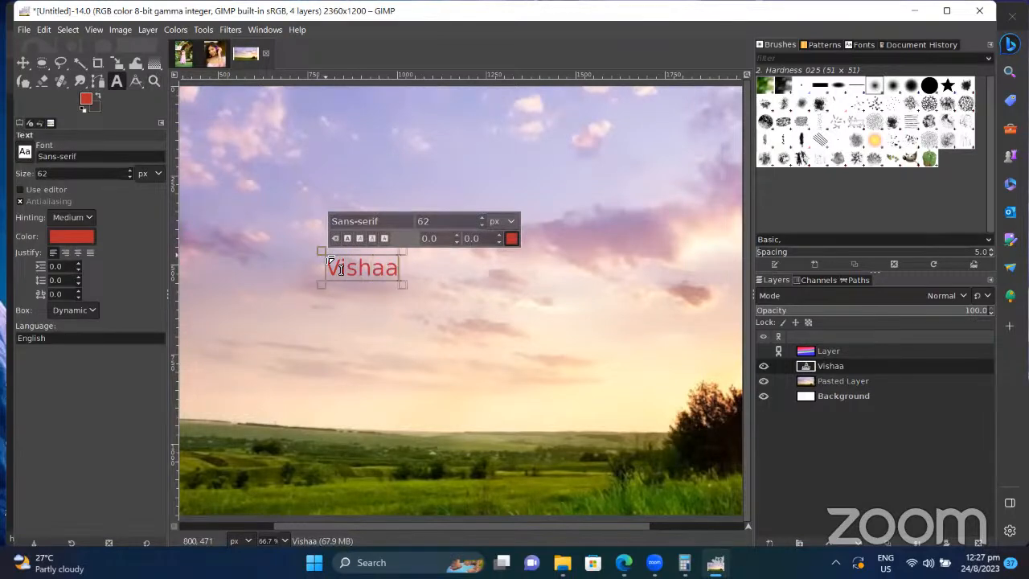
key("BackSpace")
type("ka")
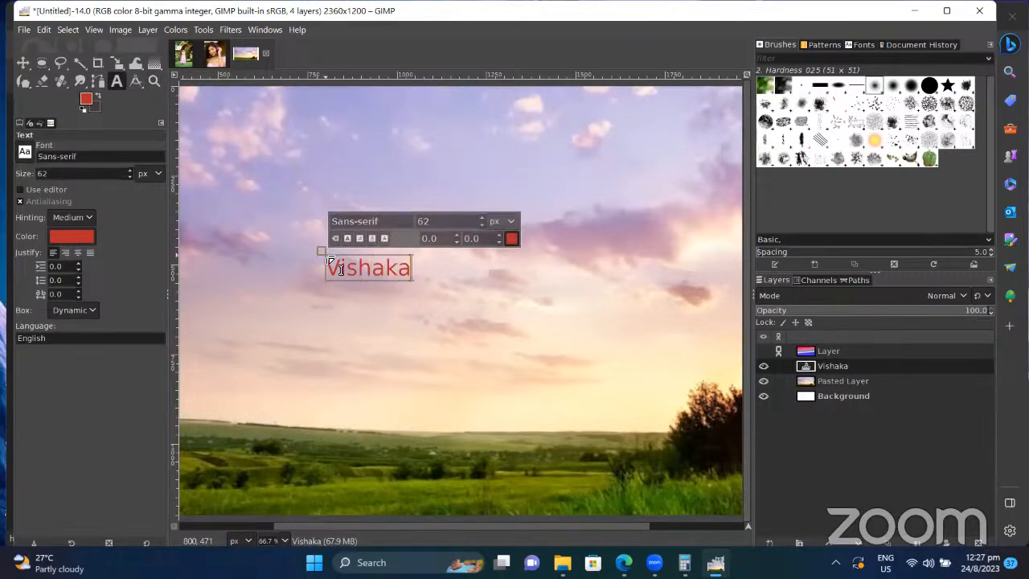
type(" Vidyalaya")
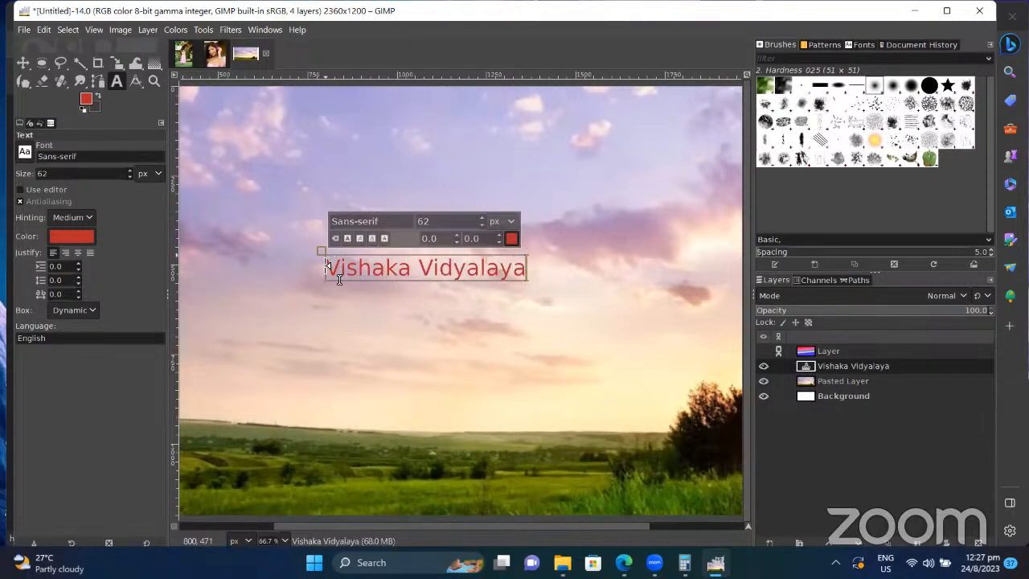
Step: Fade the text layer to 18% opacity and colour the text pale pink f9ecec
triple_click(410, 270)
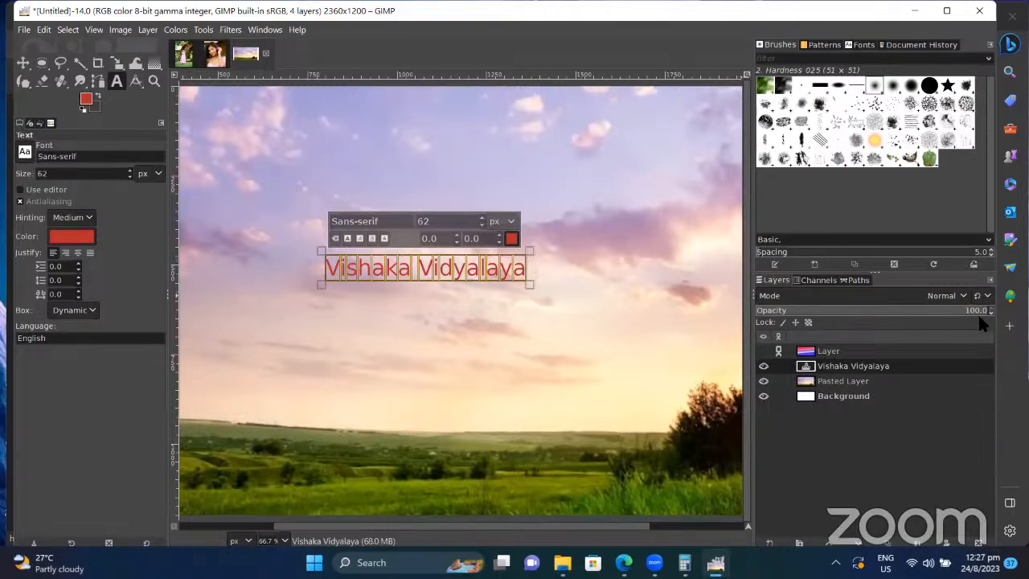
left_click_drag(972, 317, 796, 318)
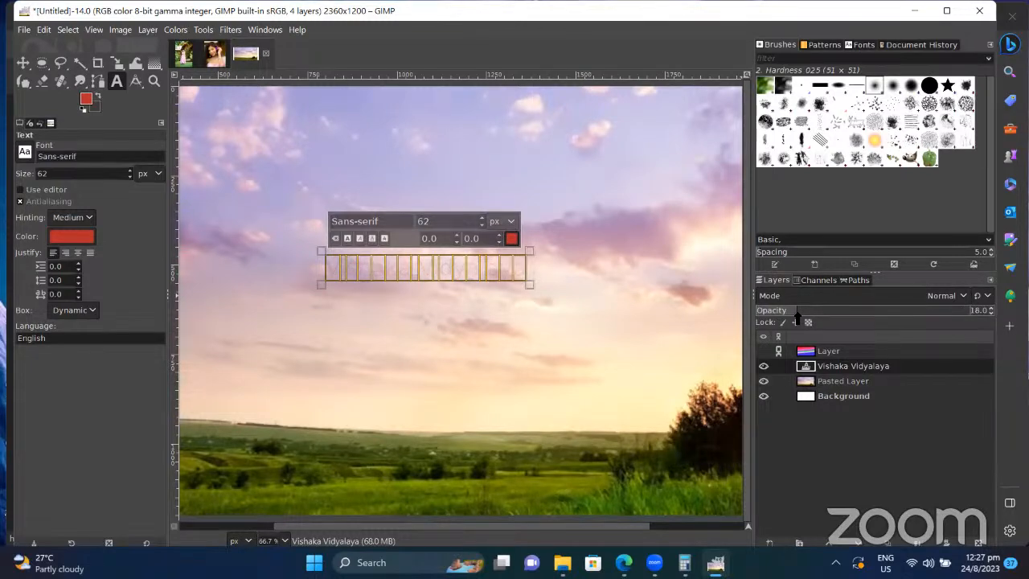
left_click(512, 239)
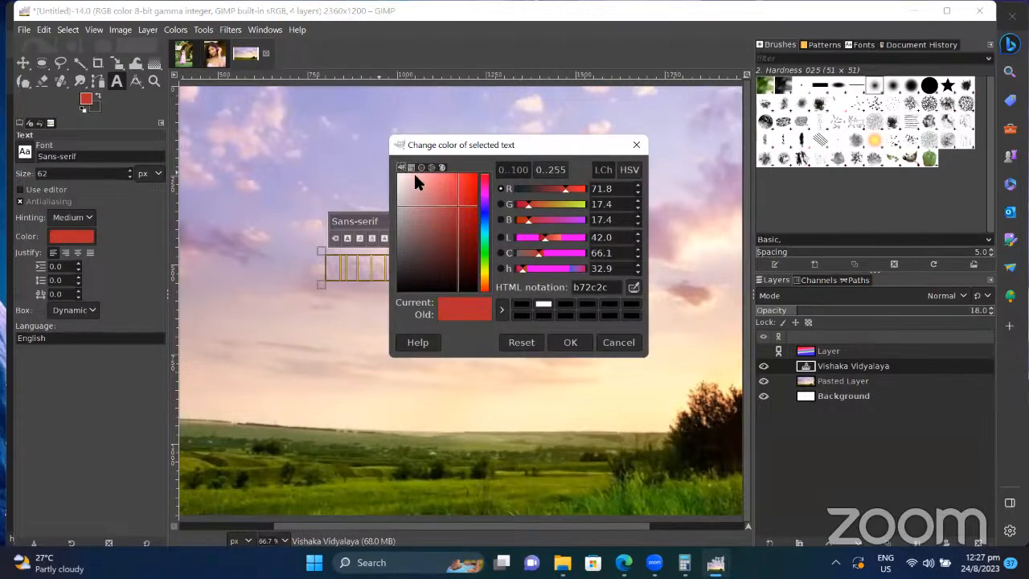
left_click_drag(411, 184, 399, 172)
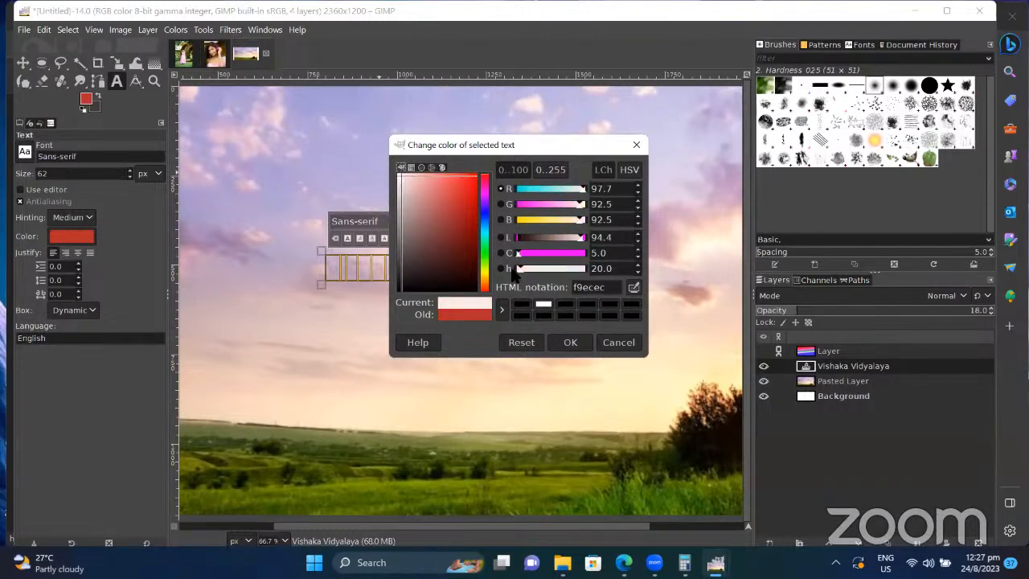
left_click(570, 342)
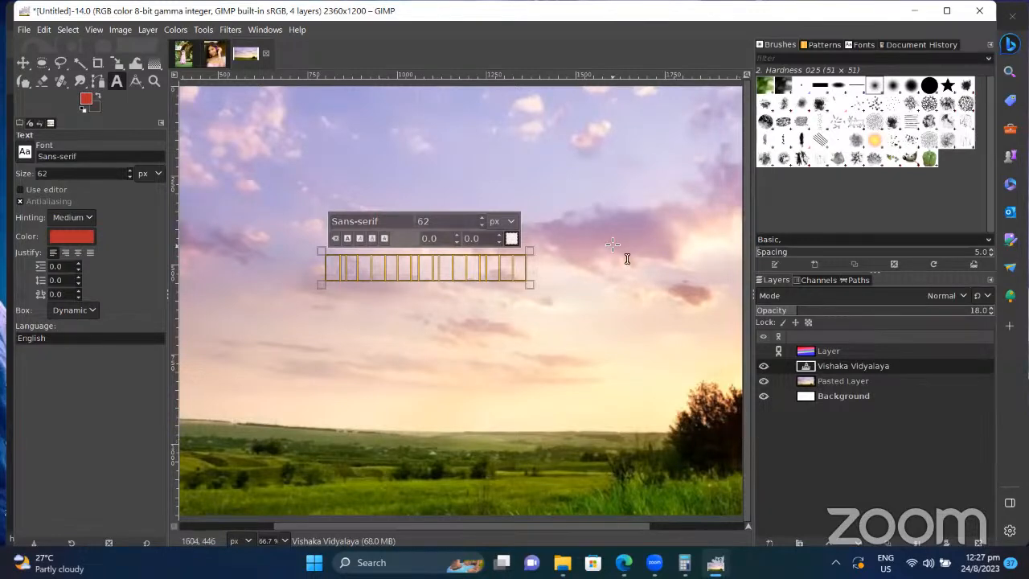
left_click(576, 327)
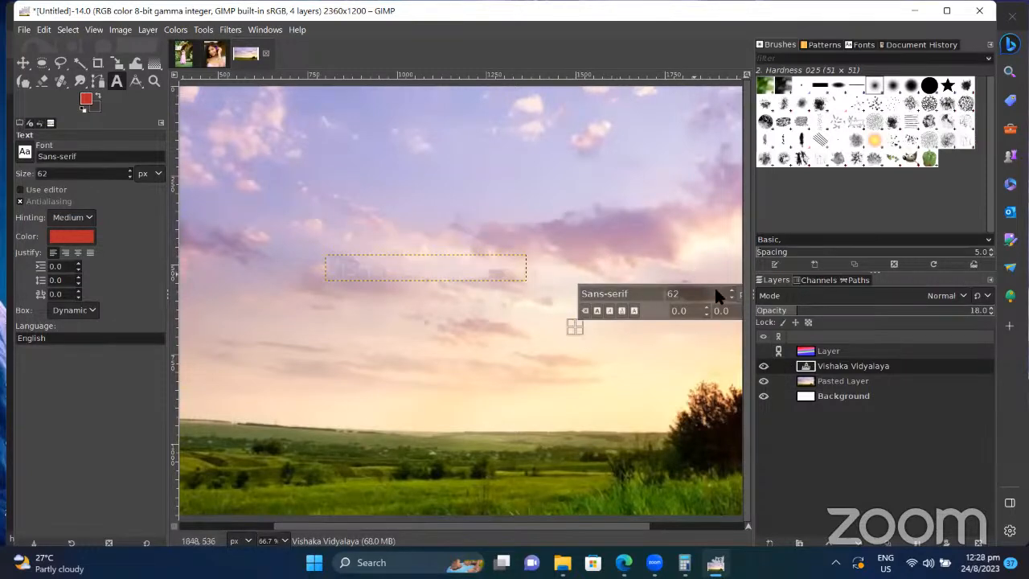
Step: Select Pasted Layer and toggle layer visibility, leaving the rainbow gradient layer switched on
left_click(841, 381)
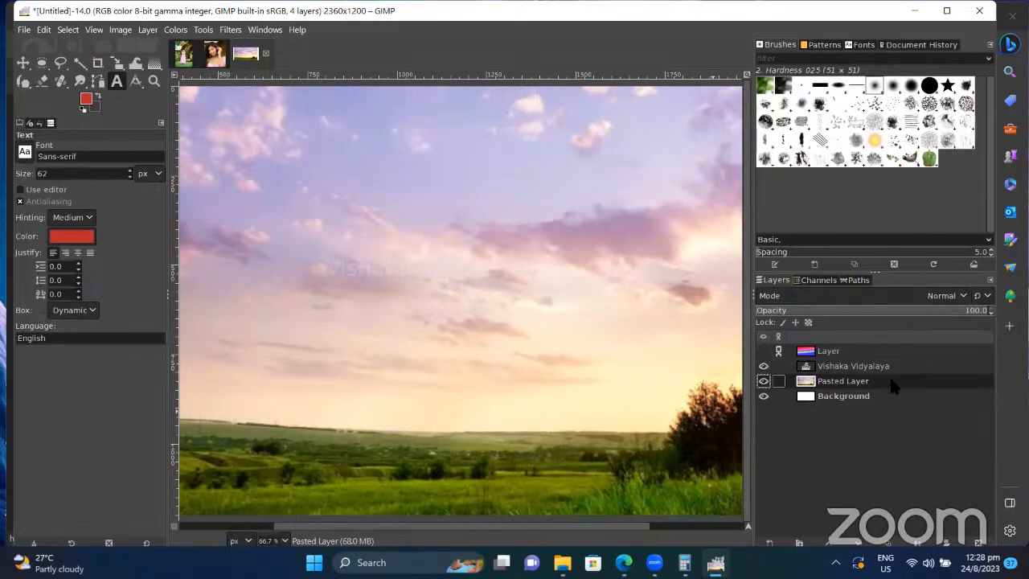
left_click(764, 352)
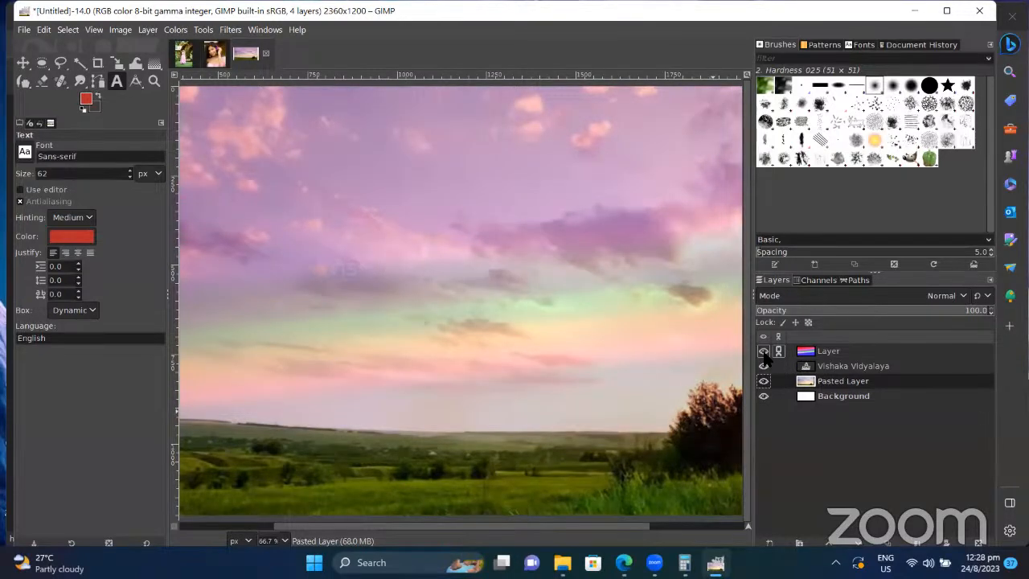
left_click(764, 351)
left_click(764, 366)
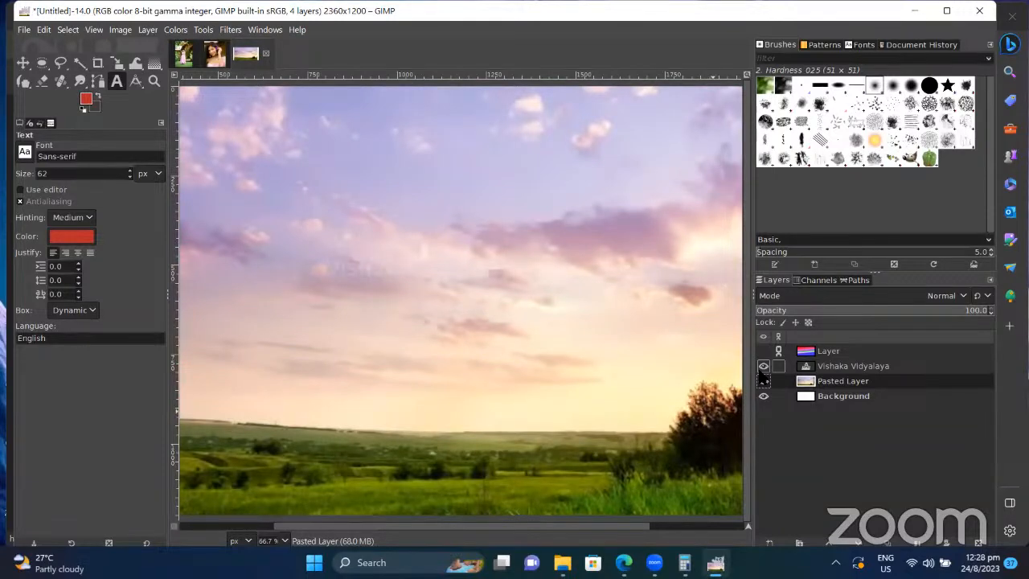
left_click(764, 366)
left_click(764, 351)
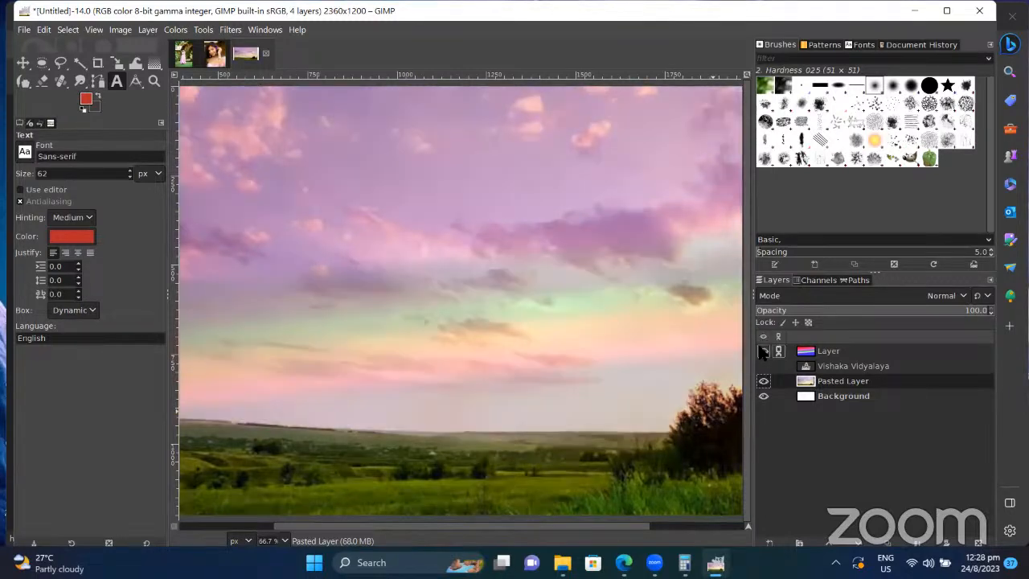
left_click(764, 351)
left_click(764, 351)
Step: Zoom out and crop the image roughly to the photo area
scroll(676, 366, "down", 2)
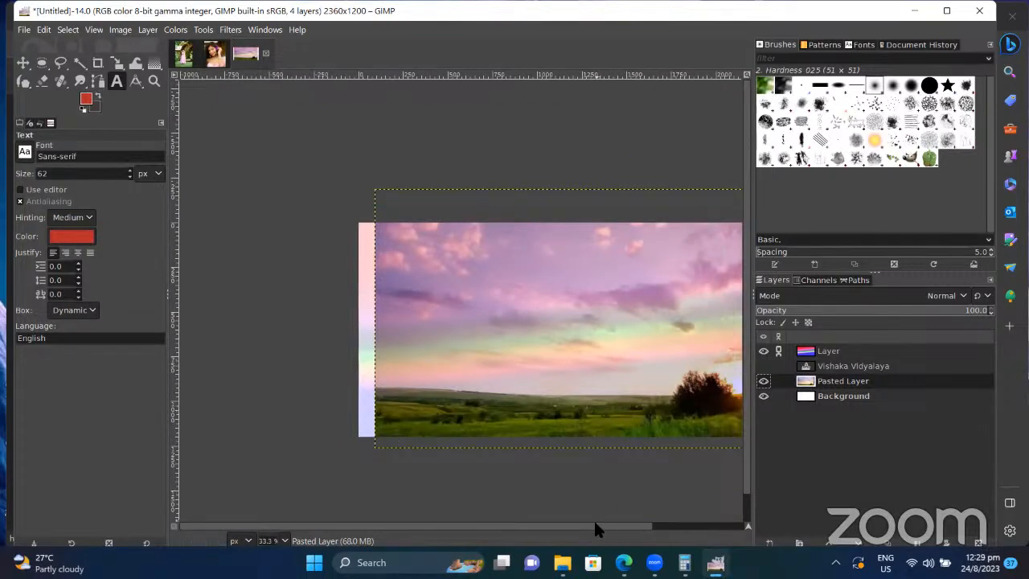
left_click_drag(595, 523, 620, 523)
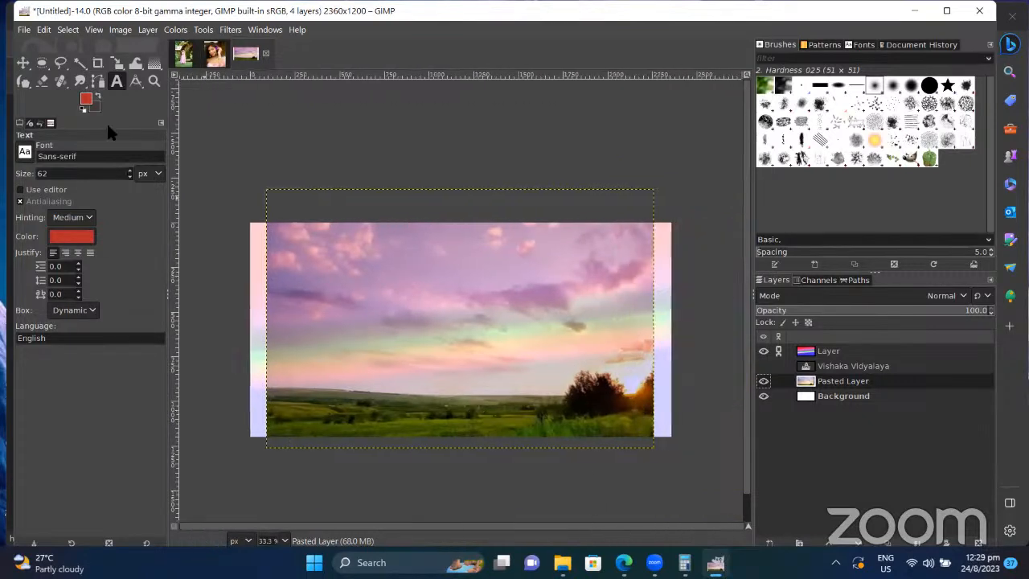
left_click(97, 64)
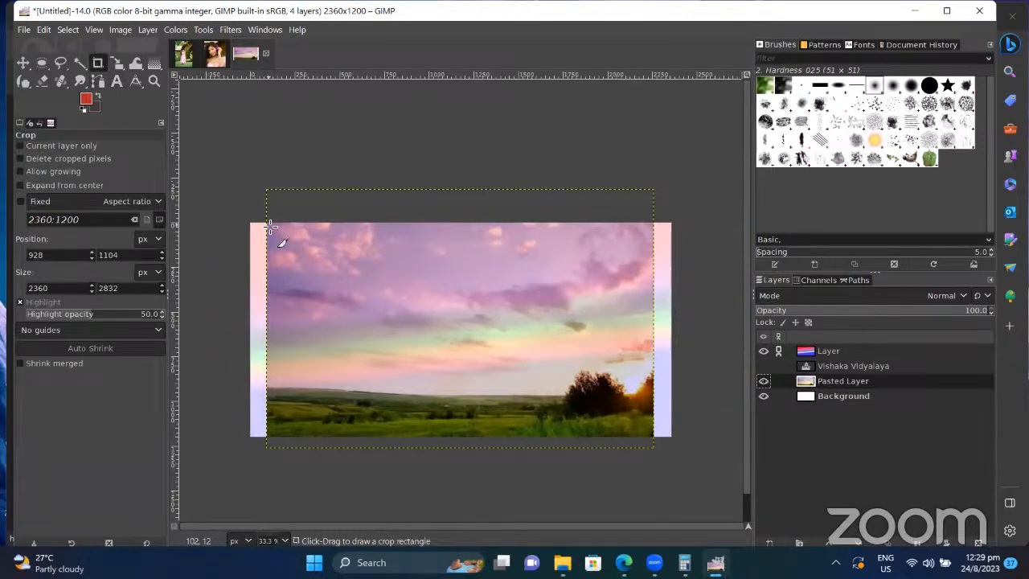
left_click_drag(267, 222, 655, 443)
key("Return")
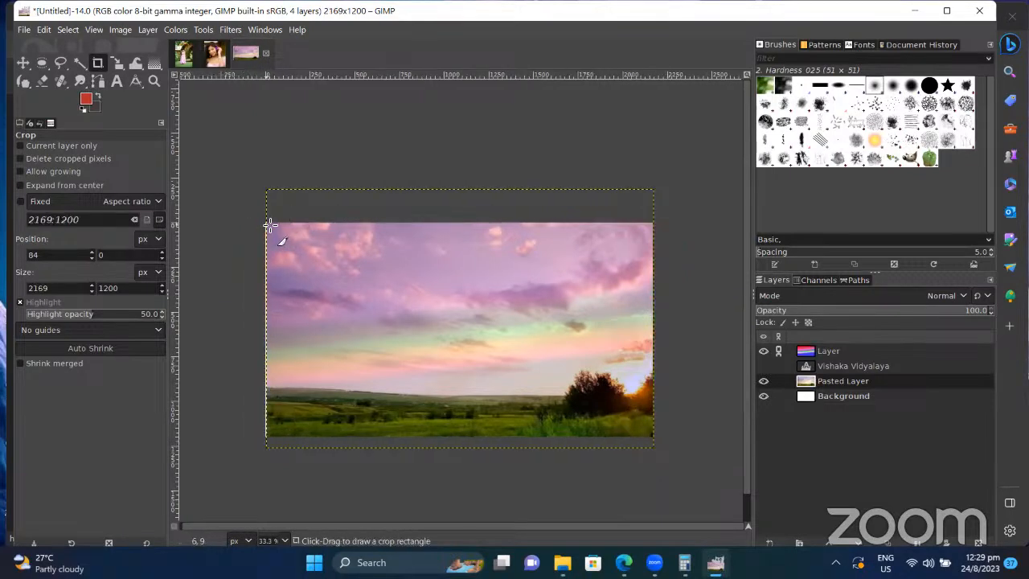
Step: Re-crop corner to corner to 2151×1197, removing the white side strips
left_click_drag(271, 224, 311, 278)
left_click_drag(530, 503, 706, 500)
key("Return")
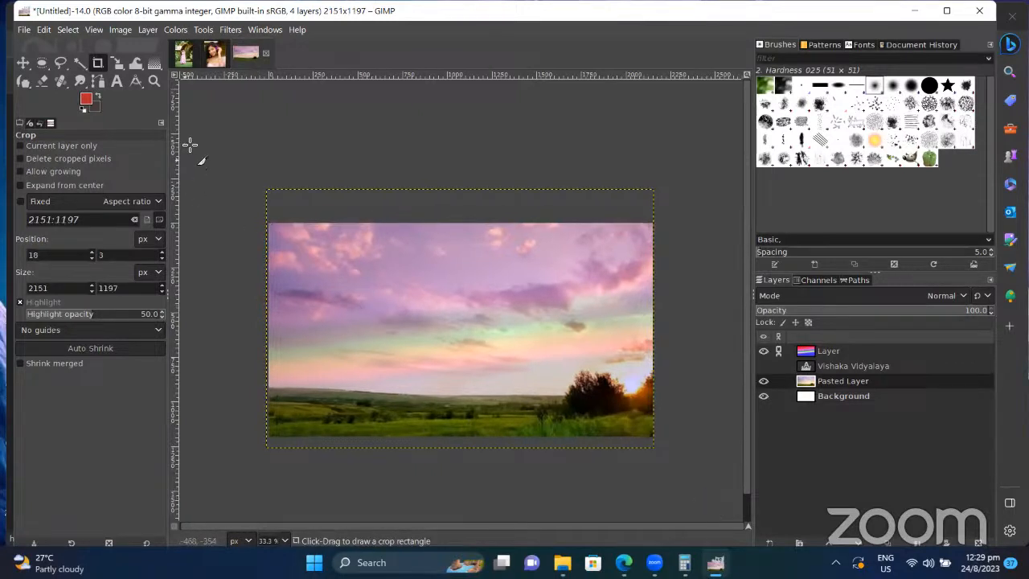
left_click(176, 30)
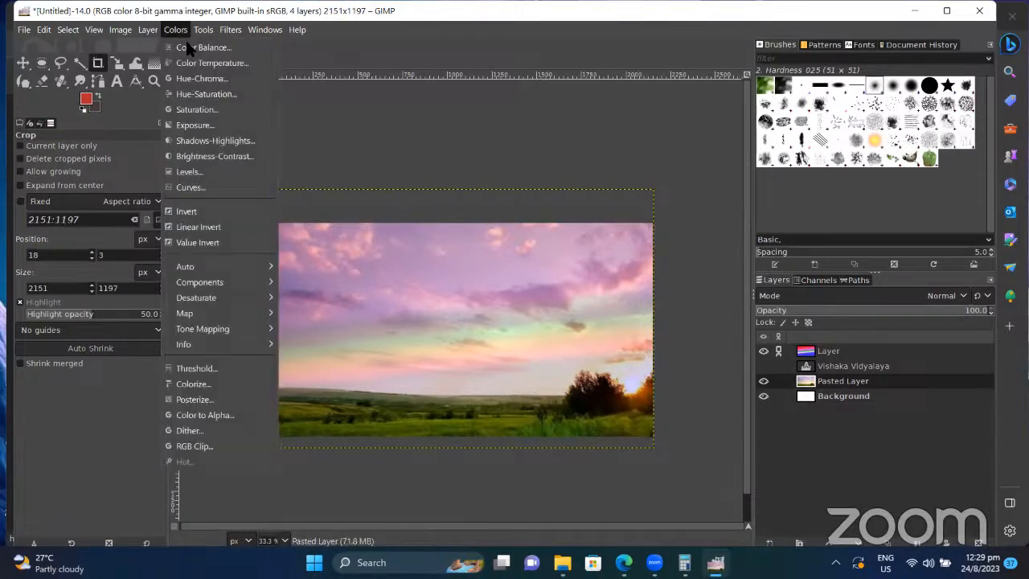
Step: Skip Color Balance and raise the sunset layer's Saturation scale to about 1.70
left_click(197, 47)
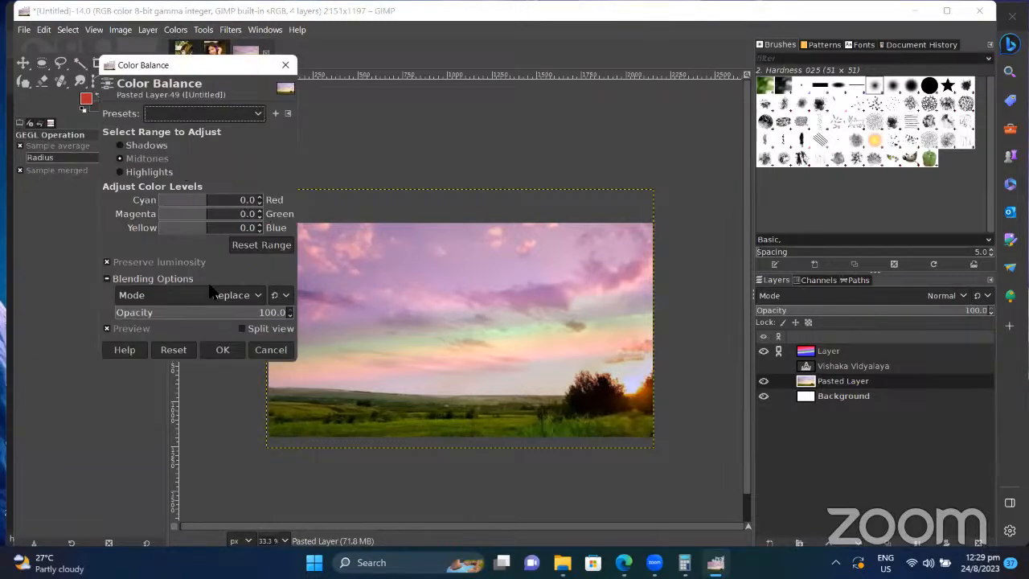
left_click(286, 65)
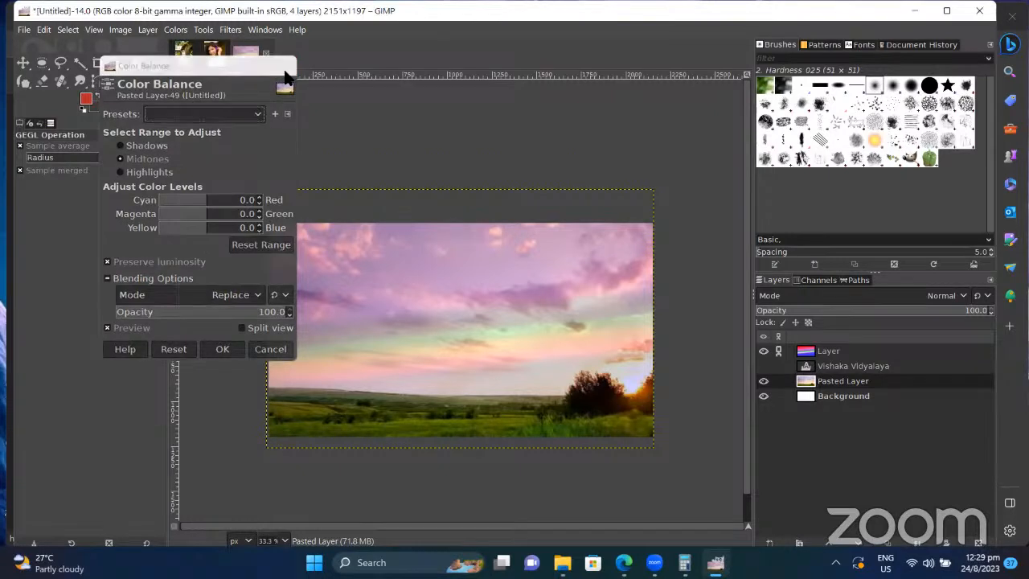
left_click(178, 31)
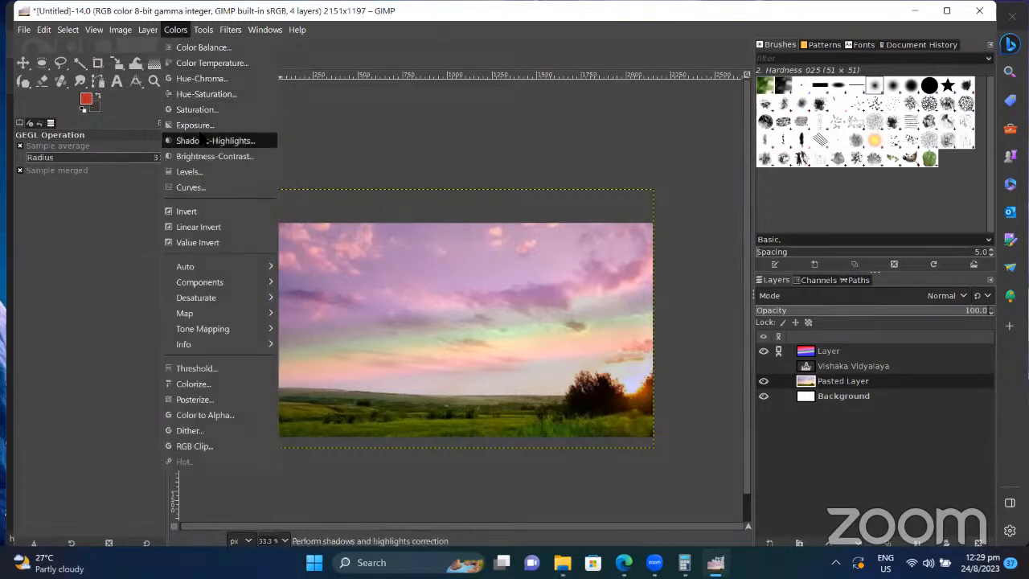
left_click(201, 109)
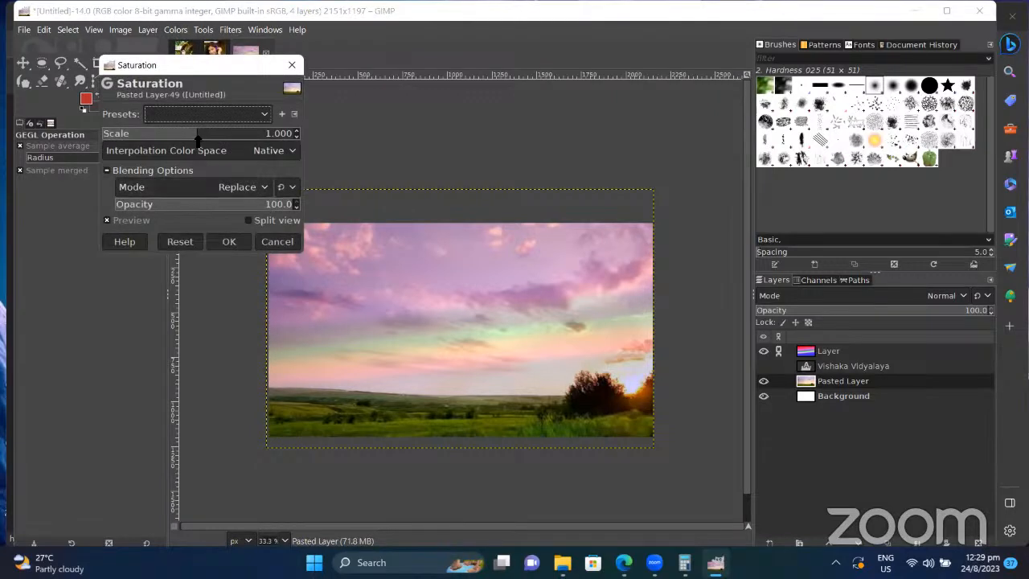
left_click_drag(193, 135, 78, 133)
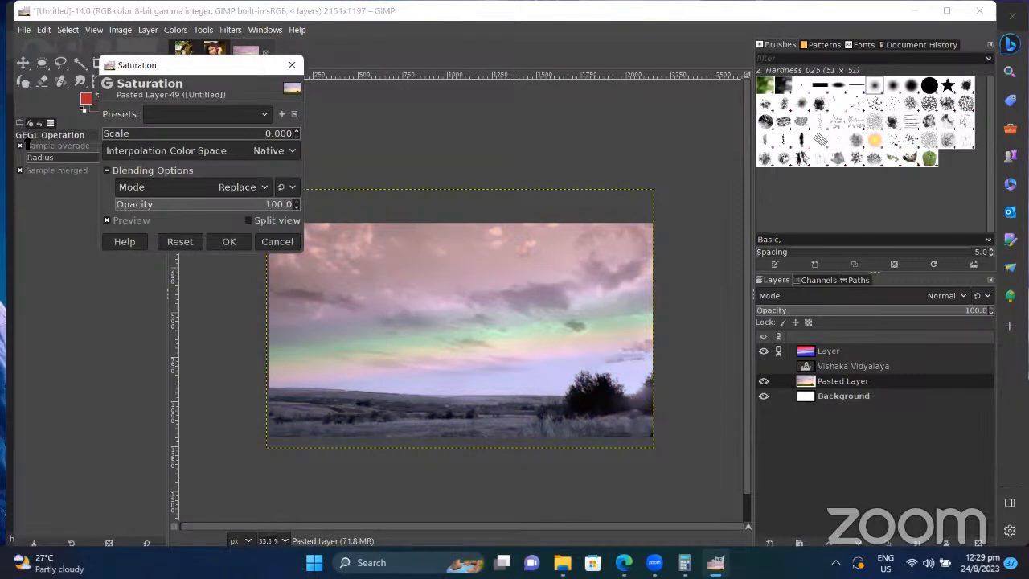
left_click_drag(109, 134, 214, 135)
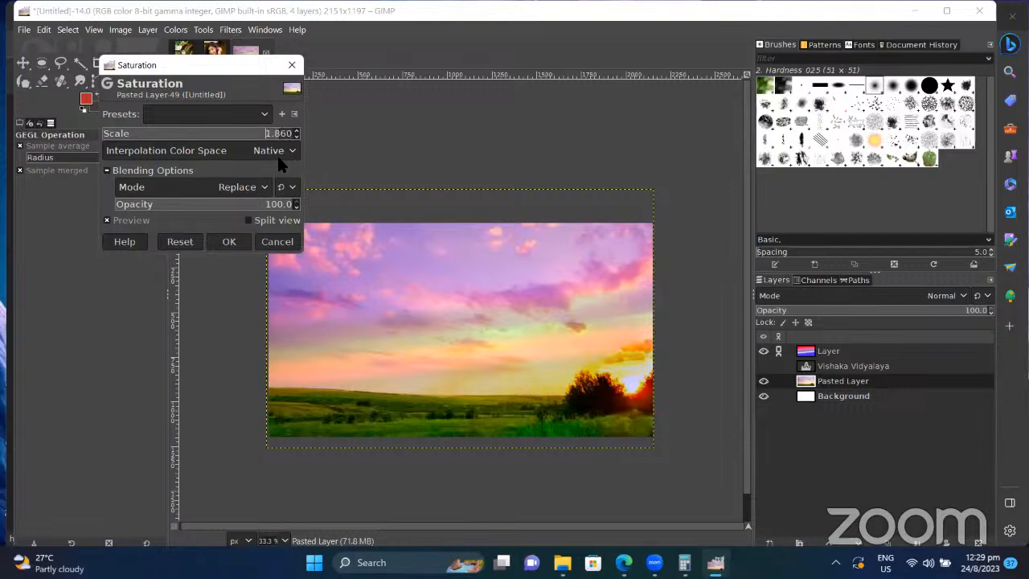
left_click_drag(278, 156, 263, 156)
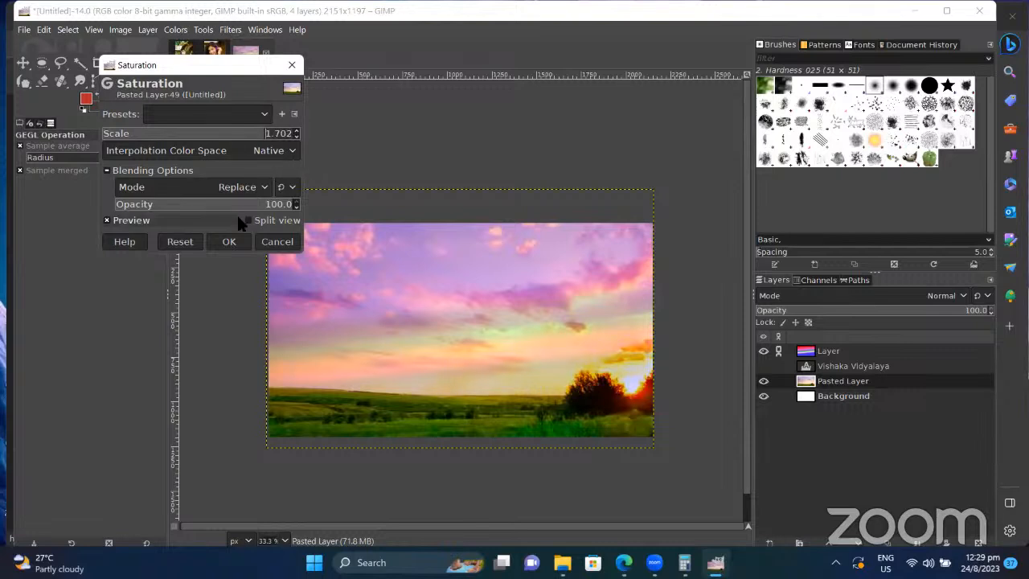
left_click(229, 242)
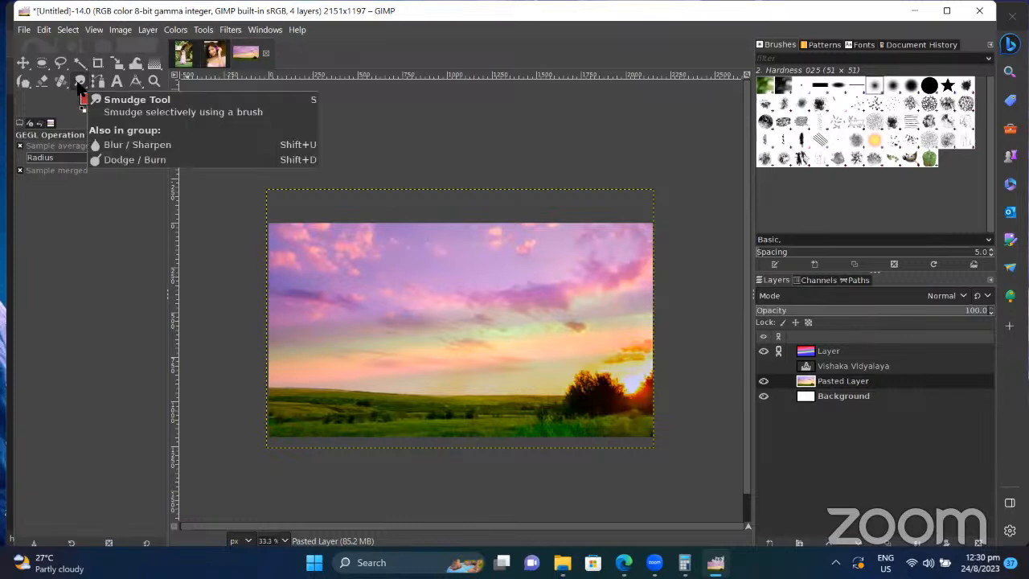
Step: On the _SSH0806 portrait, blur below the mouth and set blur size 427 on the copy layer
left_click(216, 54)
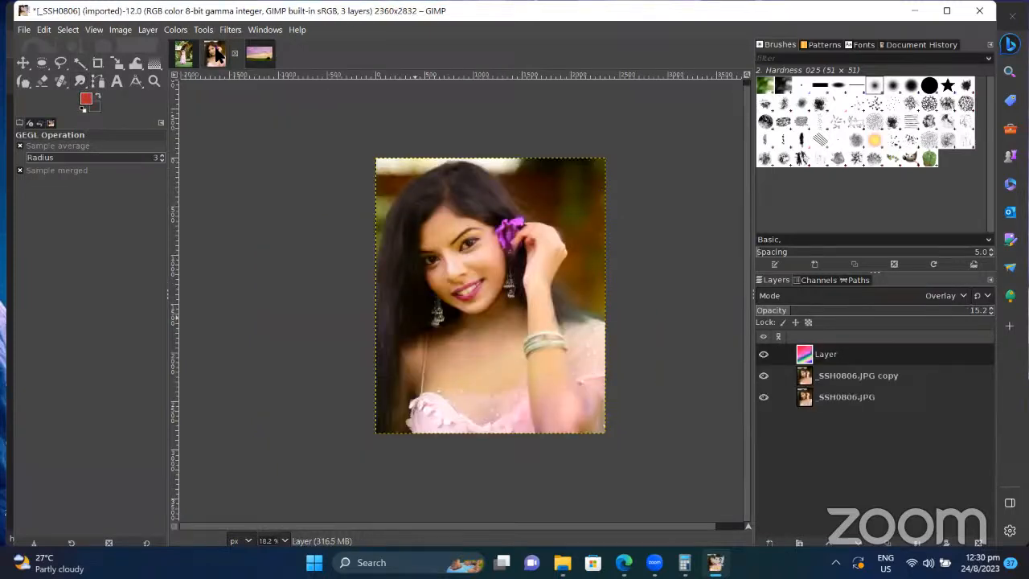
left_click(79, 81)
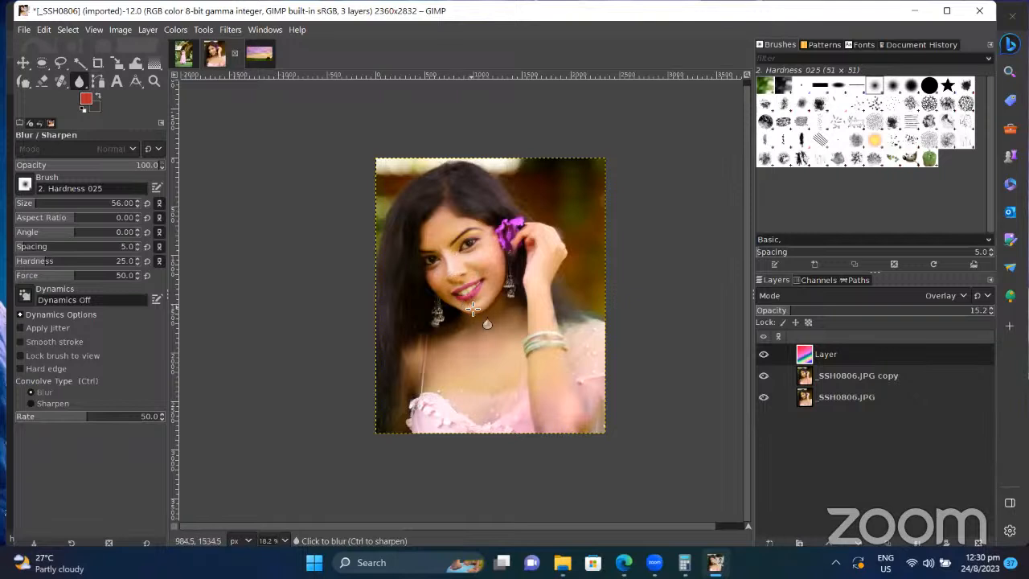
left_click(473, 309)
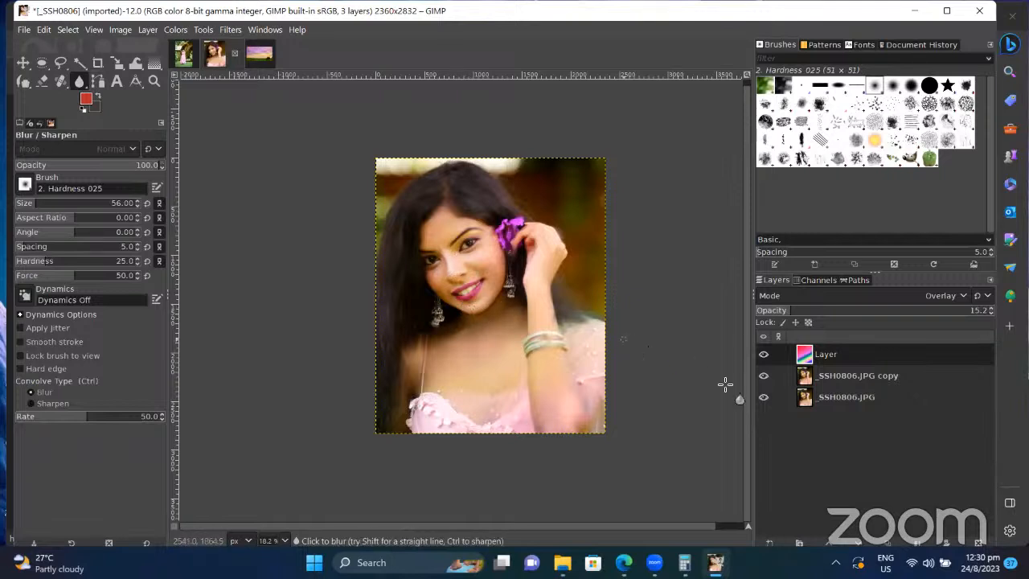
left_click(833, 380)
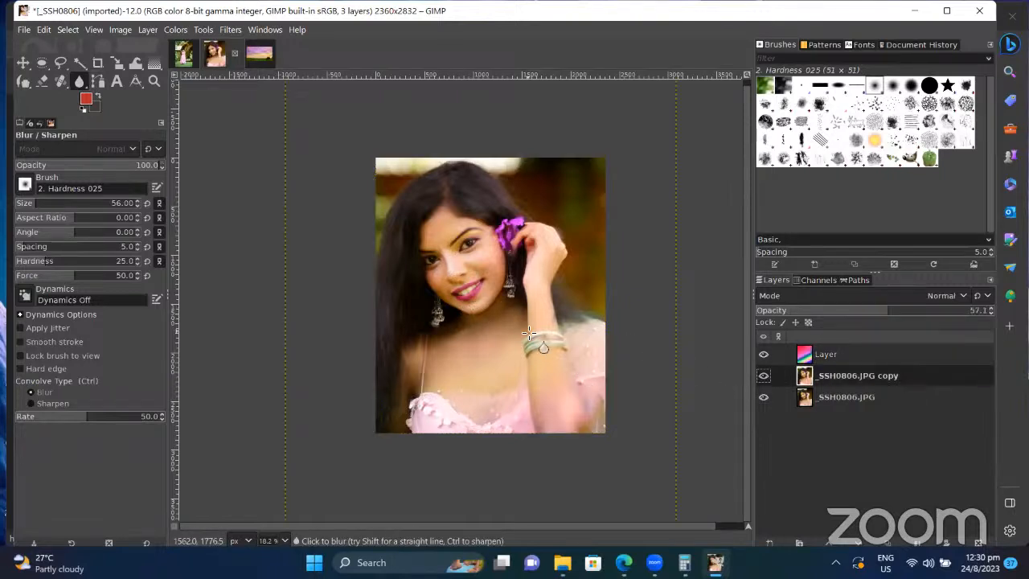
left_click_drag(42, 206, 85, 206)
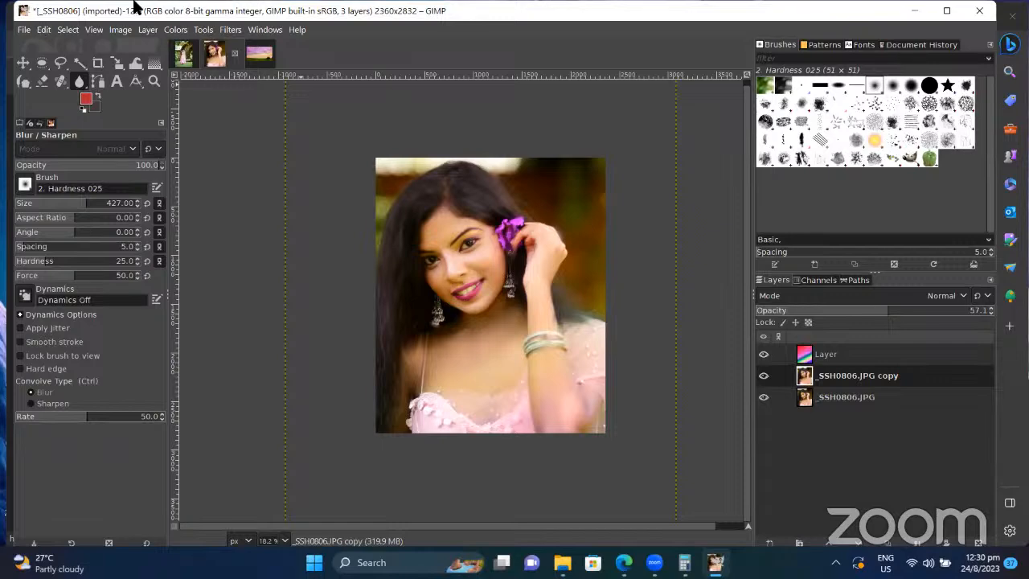
Step: Discard the portrait edits and reopen _SSH0806.JPG, keeping original orientation and Adobe RGB profile
left_click(235, 53)
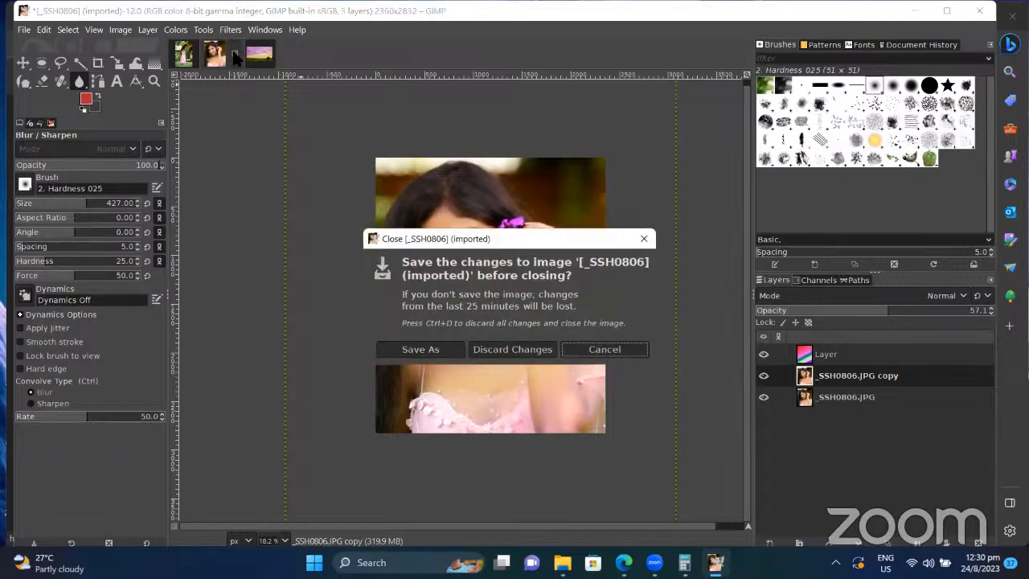
left_click(513, 349)
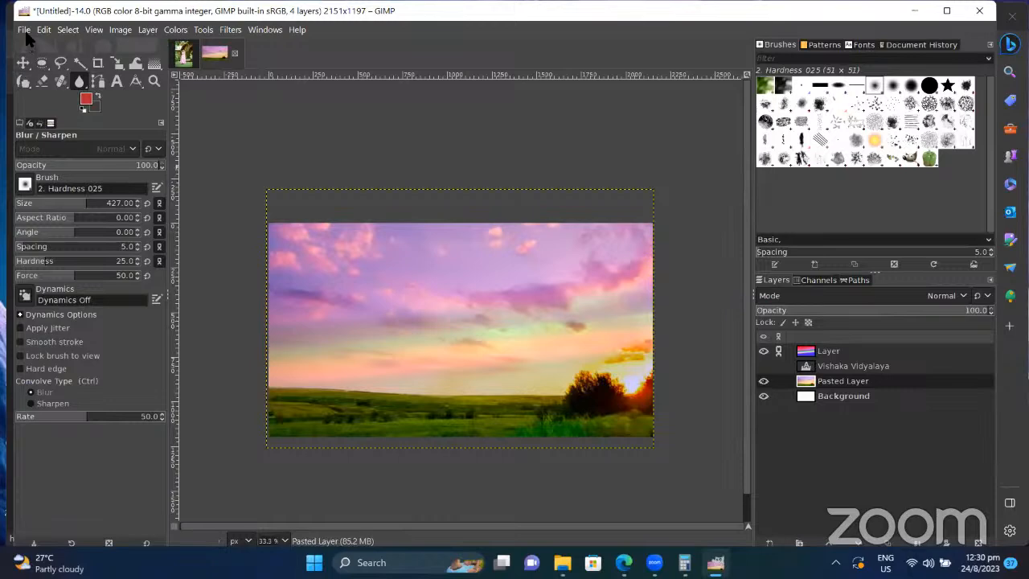
left_click(24, 30)
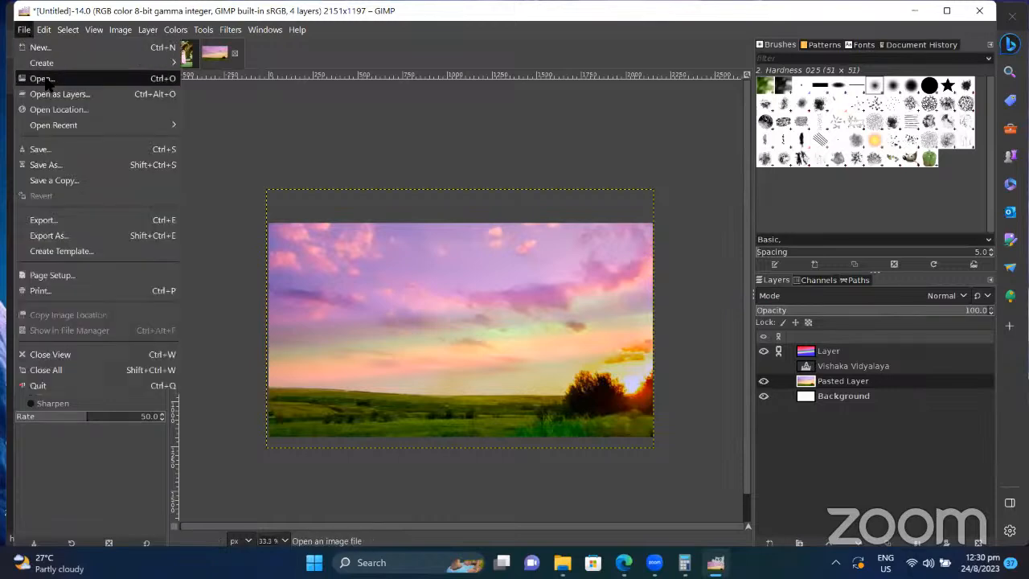
left_click(36, 75)
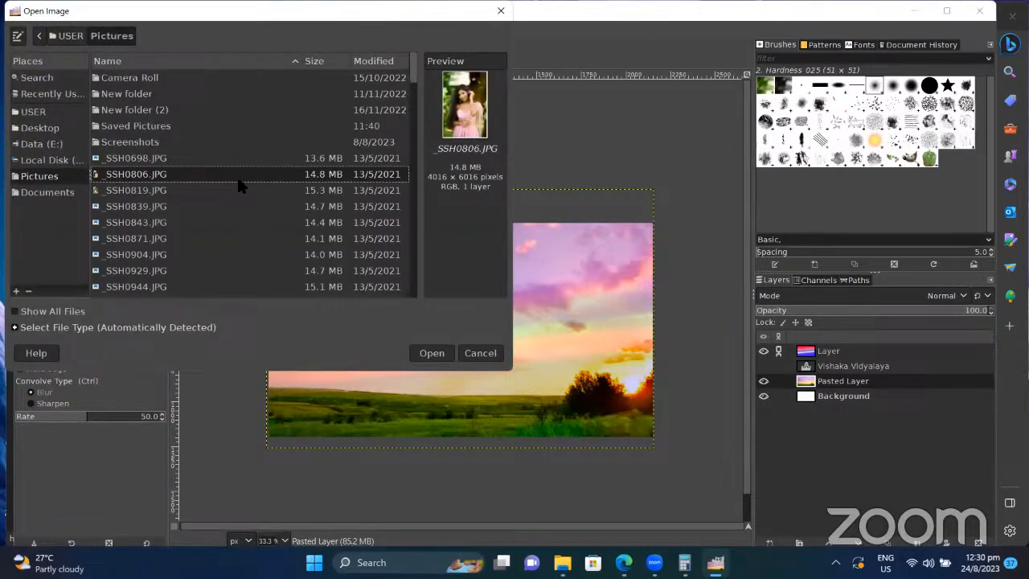
double_click(242, 179)
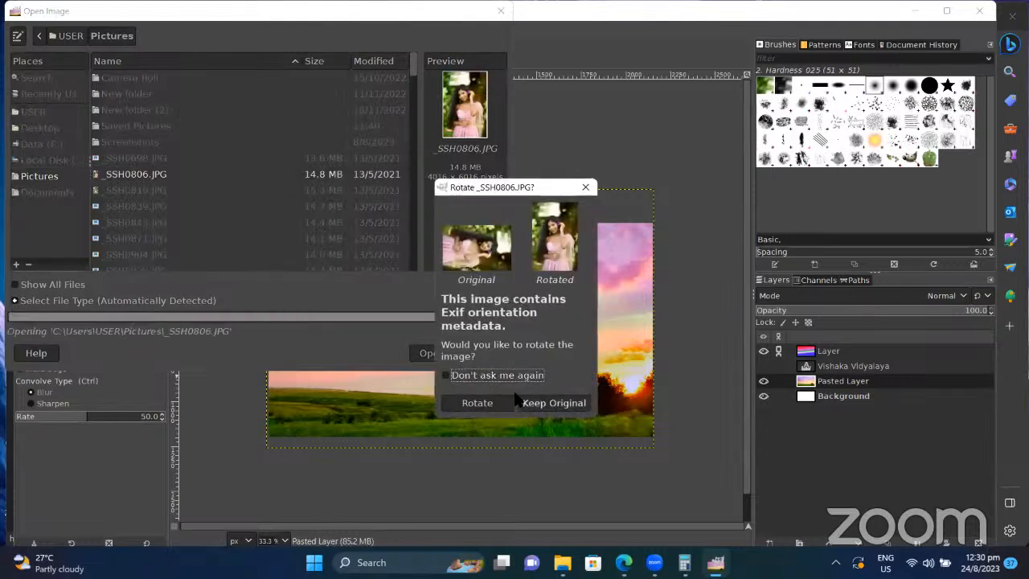
left_click(542, 404)
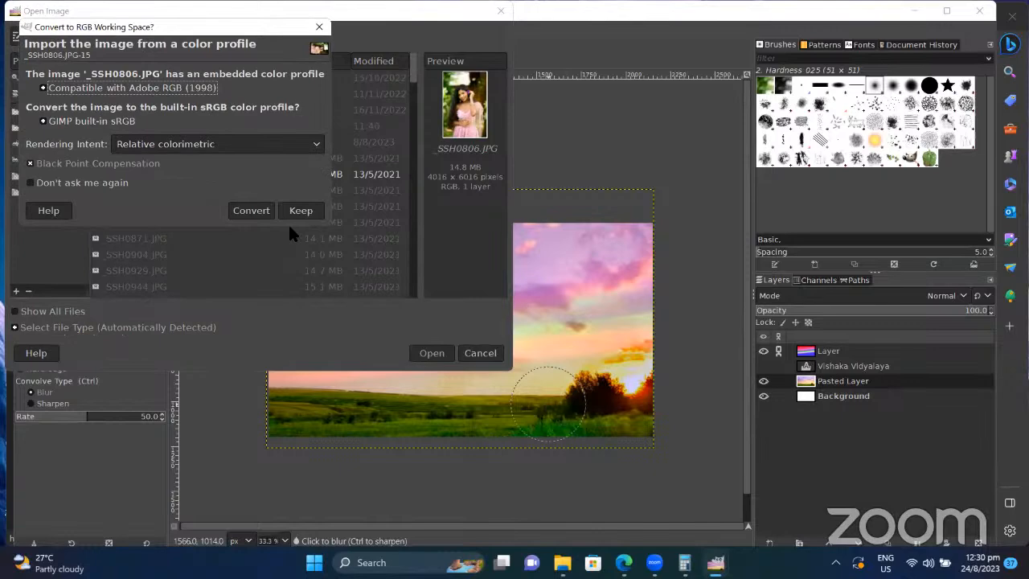
left_click(297, 211)
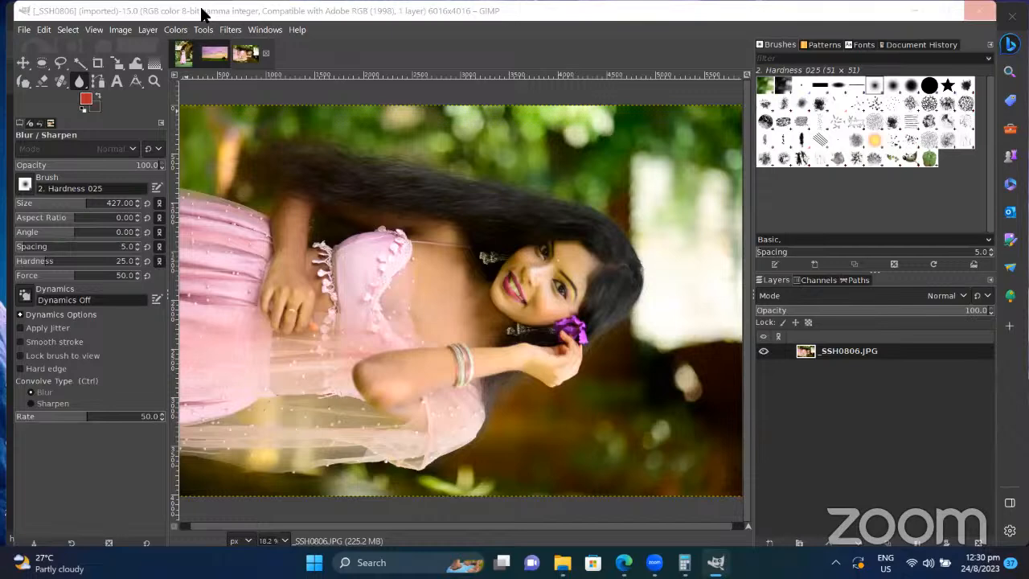
Step: Rotate the image 90° counter-clockwise so the woman stands upright
left_click(121, 31)
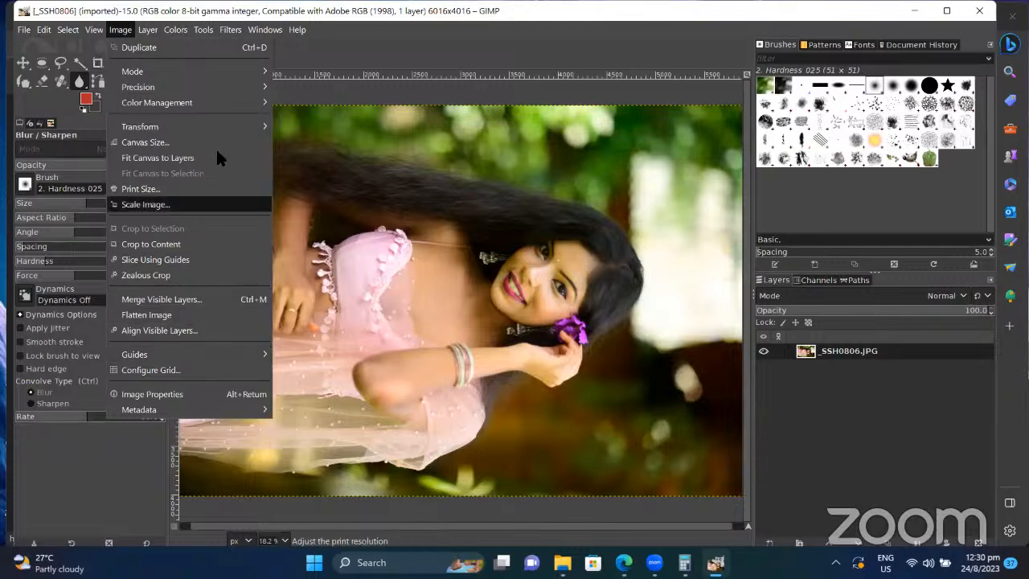
mouse_move(231, 129)
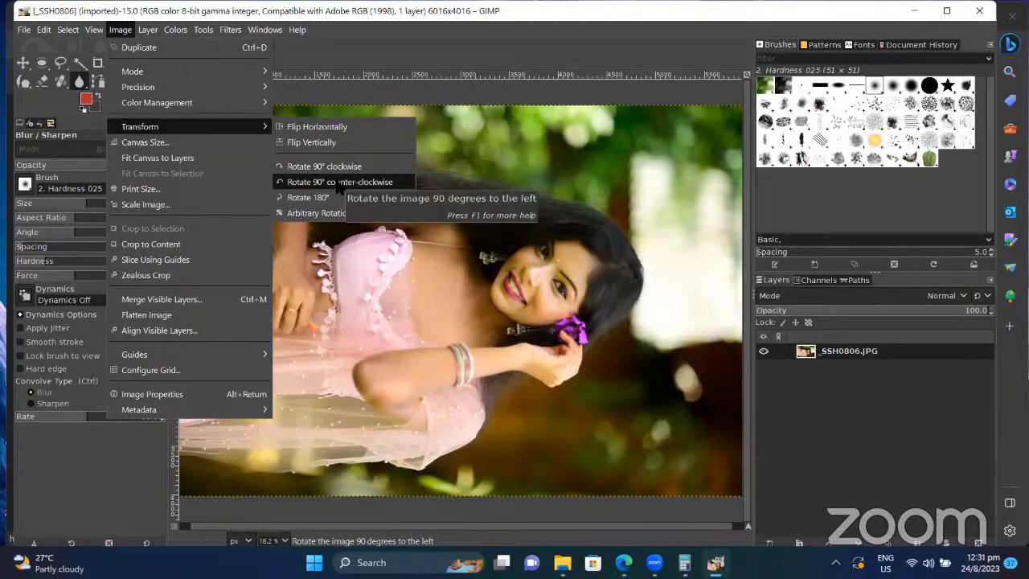
left_click(339, 183)
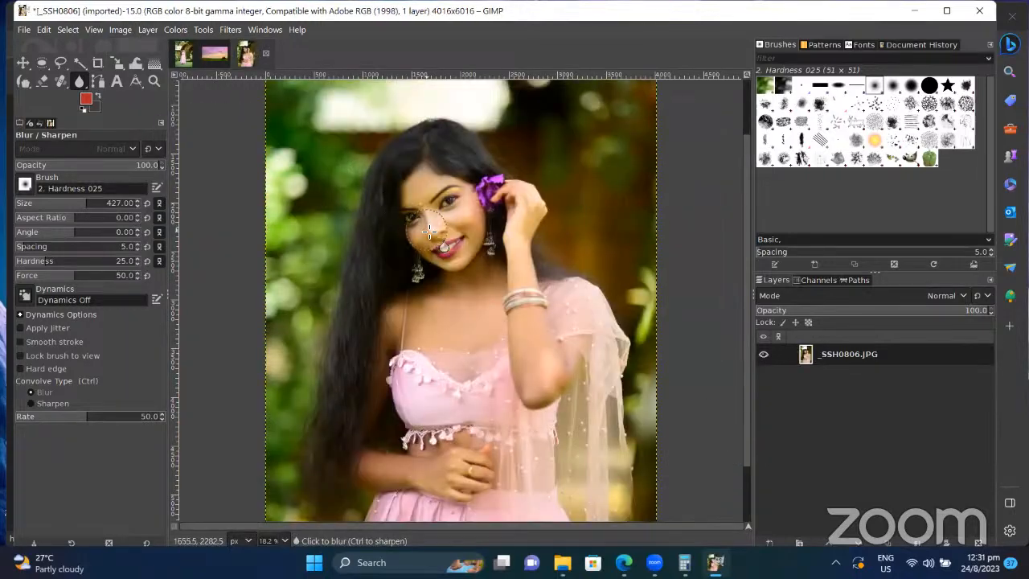
Step: Blur the skin around the lower face, cheek and eye area with brush strokes
mouse_move(447, 259)
left_mouse_down()
mouse_move(435, 238)
mouse_move(442, 241)
left_mouse_up()
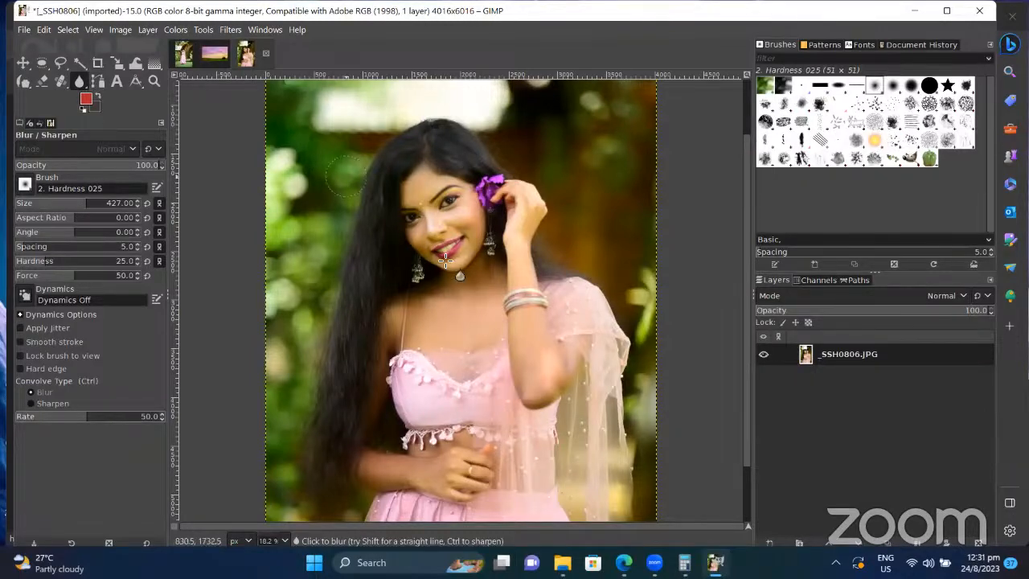
mouse_move(473, 212)
left_mouse_down()
mouse_move(475, 202)
mouse_move(476, 227)
mouse_move(447, 207)
left_mouse_up()
scroll(447, 207, "up", 1)
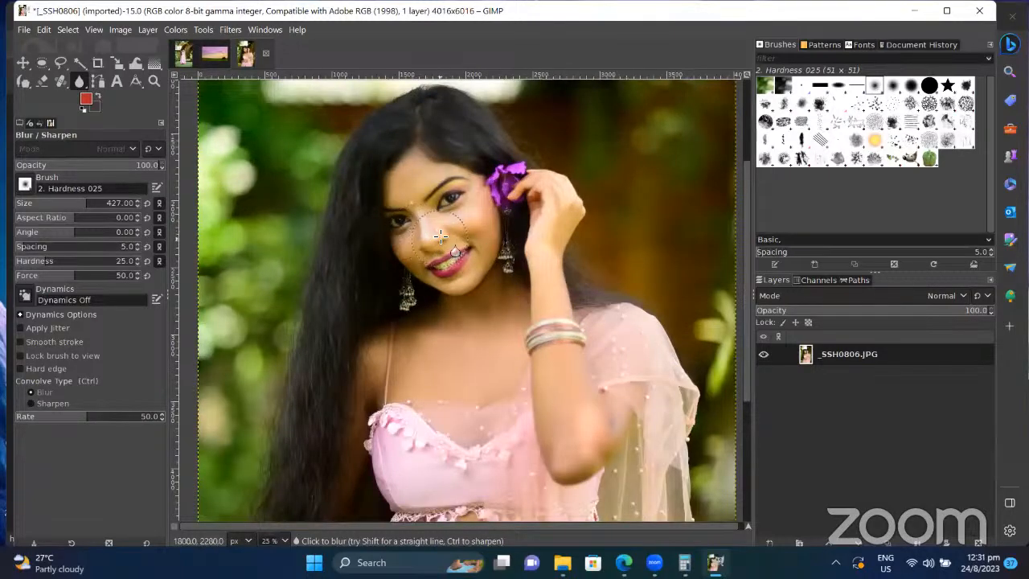
left_click(81, 83)
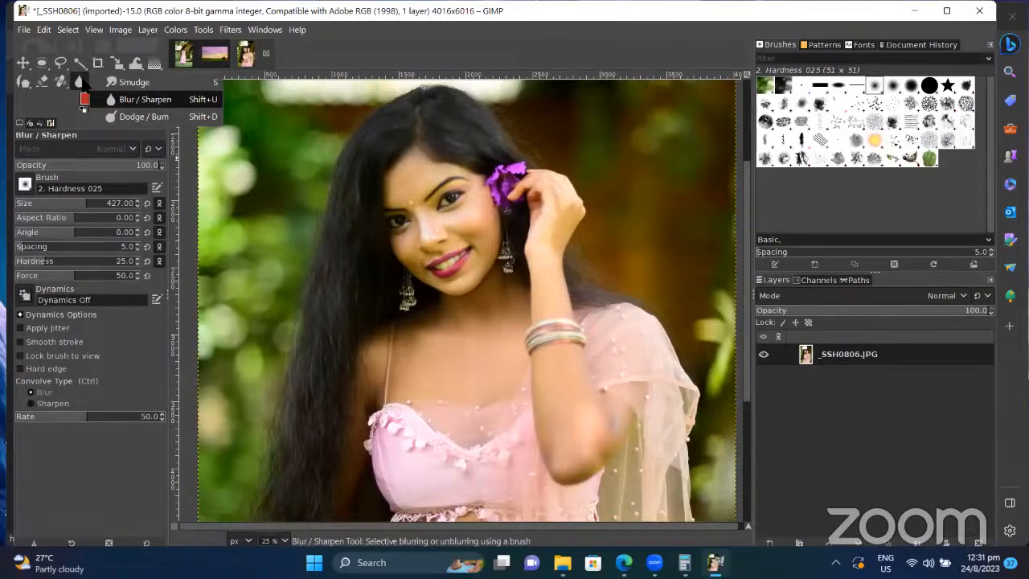
Step: Smudge the skin around the lips with a large soft brush, then shrink it slightly
left_click(113, 83)
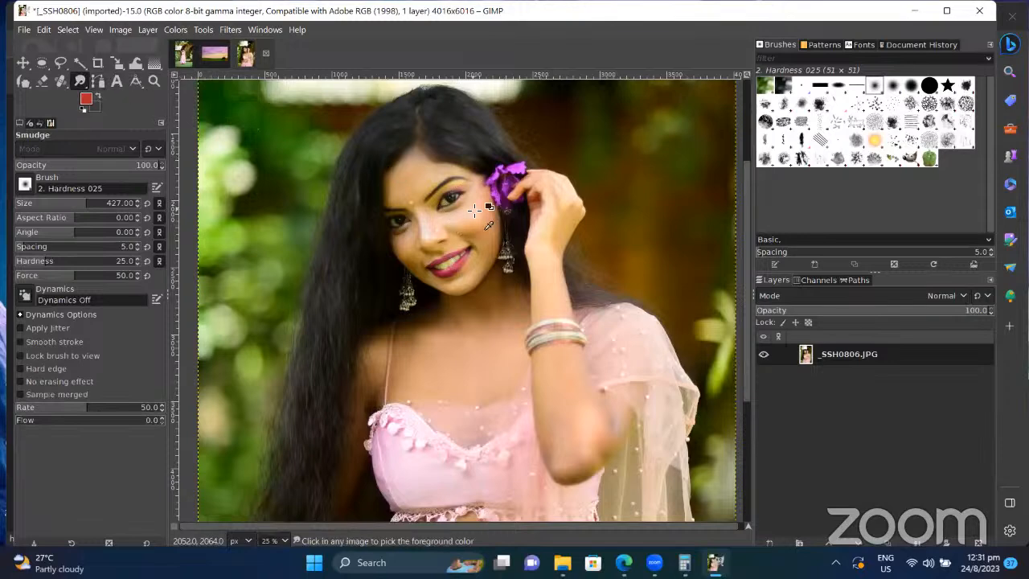
scroll(487, 199, "down", 3)
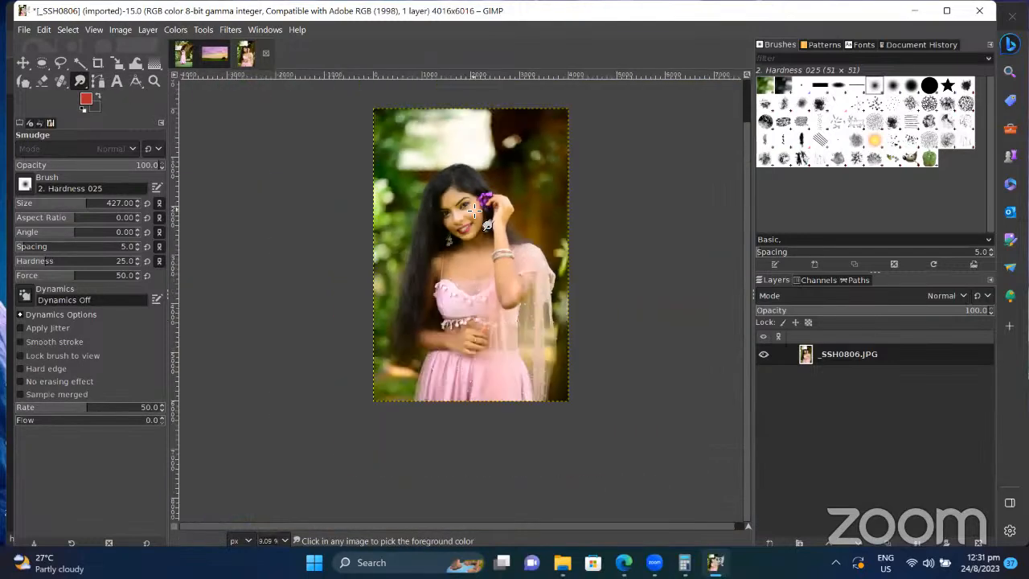
left_click(458, 261)
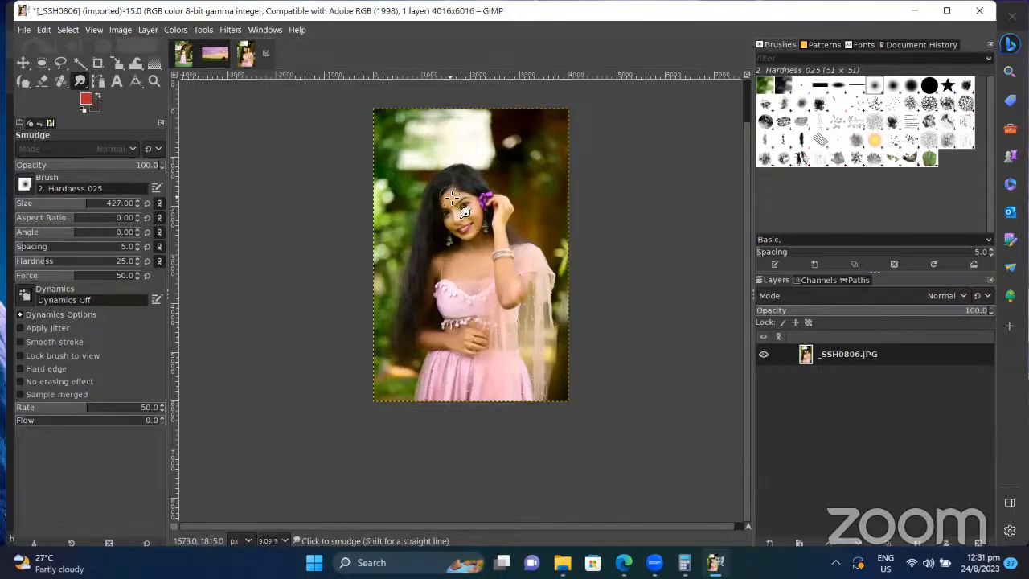
key("ctrl")
scroll(454, 209, "down", 5)
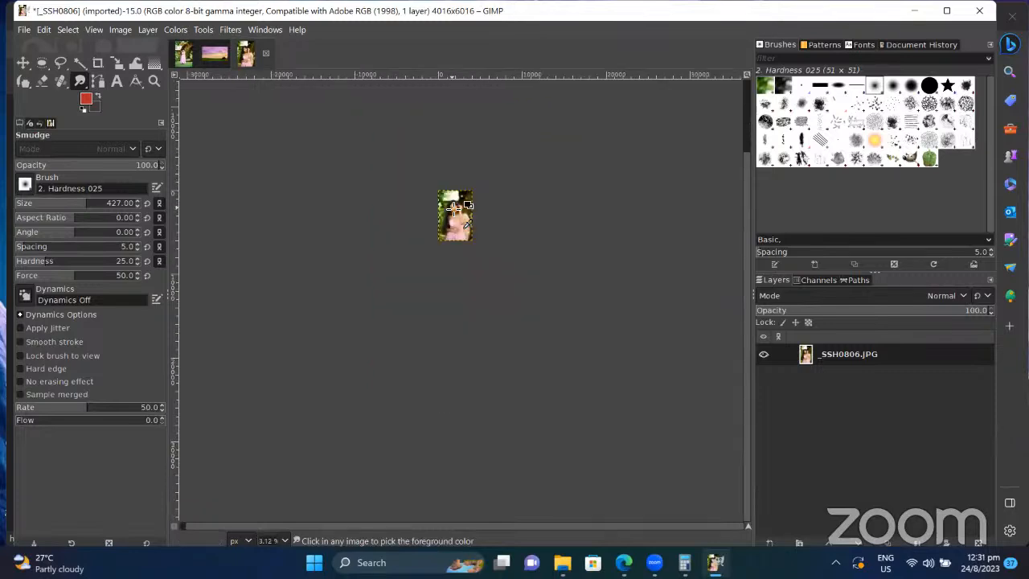
scroll(455, 209, "up", 10)
scroll(454, 210, "up", 3)
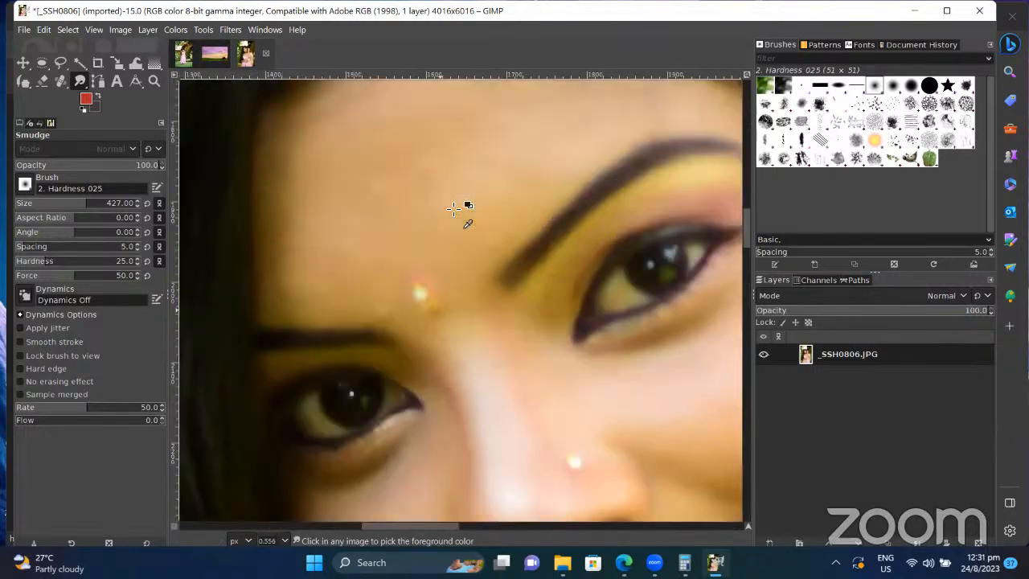
scroll(458, 211, "down", 6)
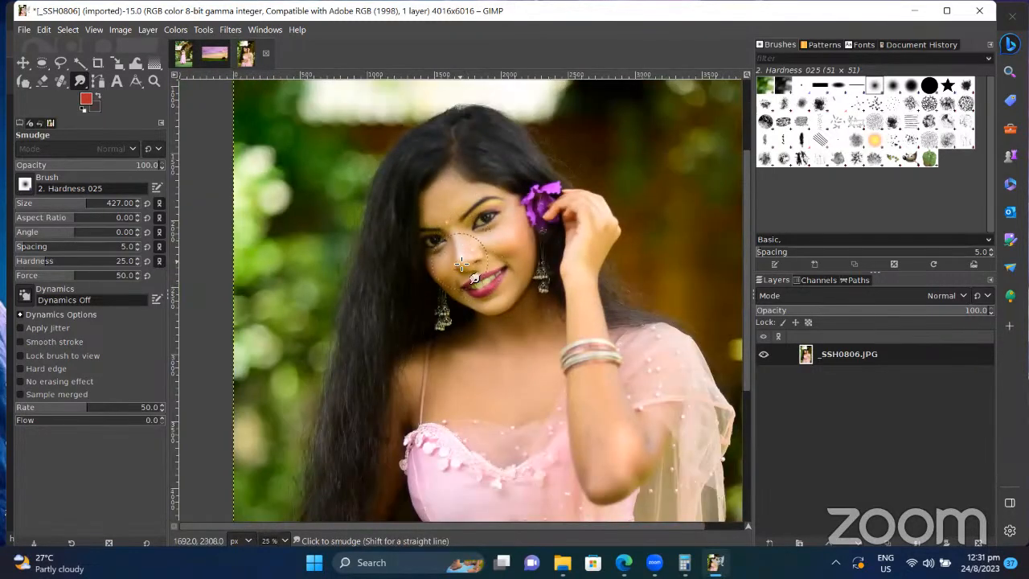
left_click(514, 313)
key("bracketleft")
key("bracketleft")
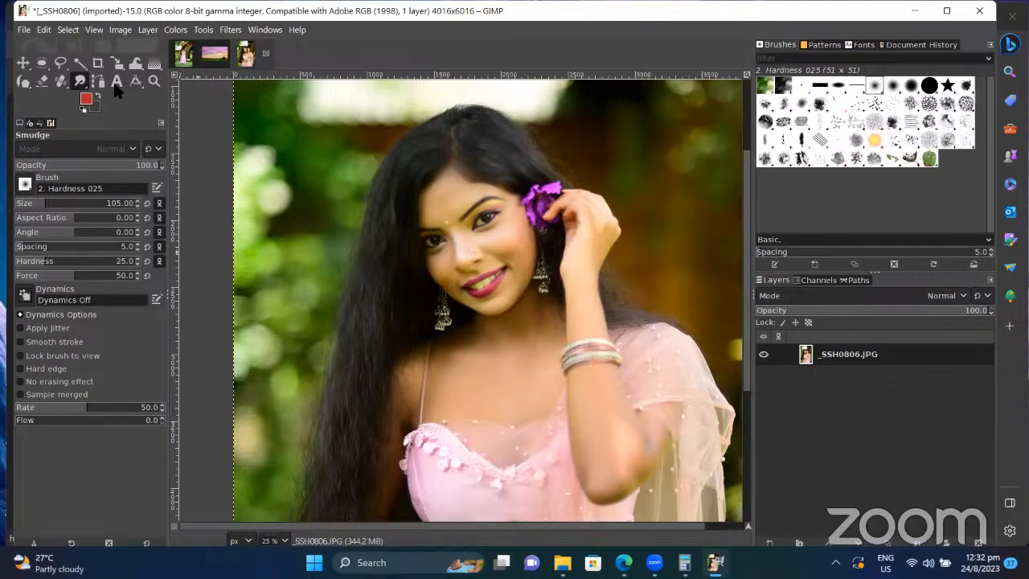
Step: Switch from Smudge to the Blur / Sharpen tool
right_click(81, 80)
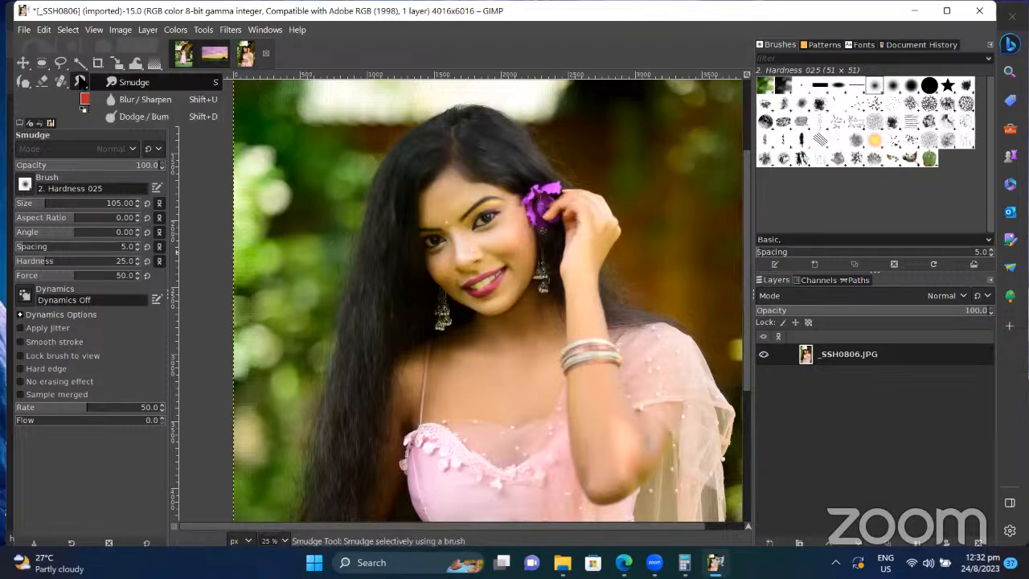
left_click(121, 101)
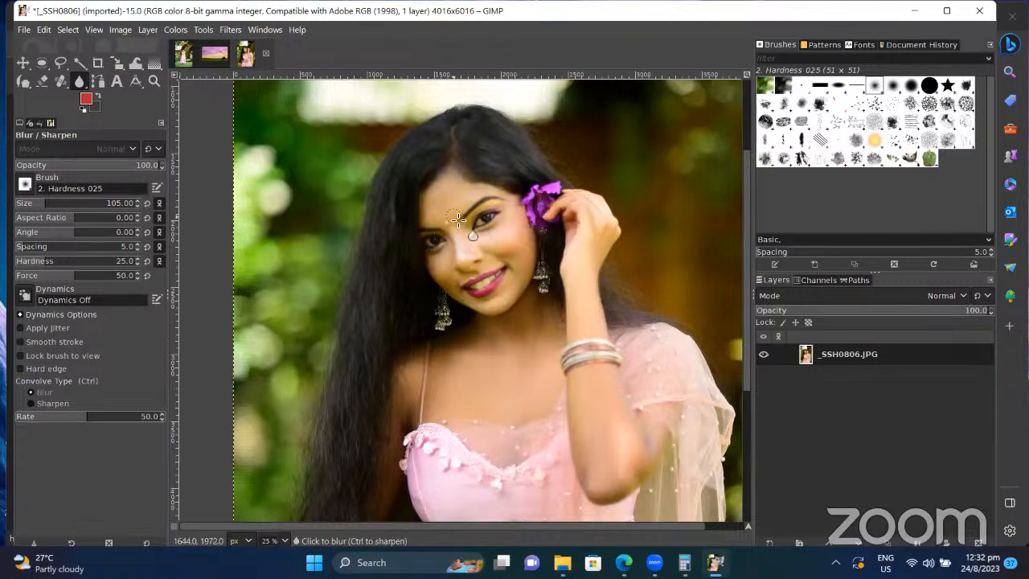
scroll(460, 225, "down", 5)
scroll(460, 227, "up", 5)
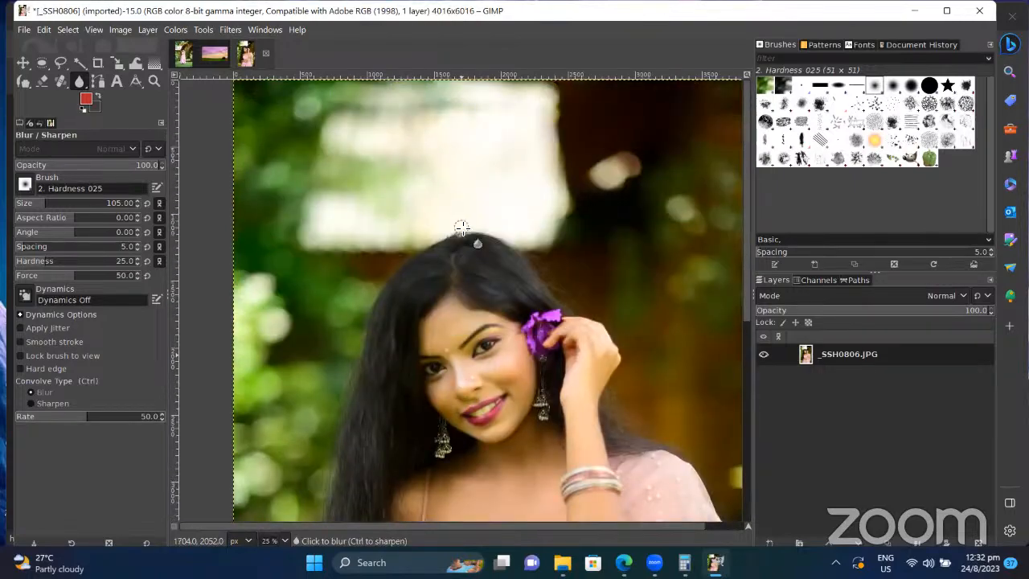
Step: Zoom in on the eyebrow and set the blur brush to hardness 77 and size 39
scroll(461, 226, "up", 5)
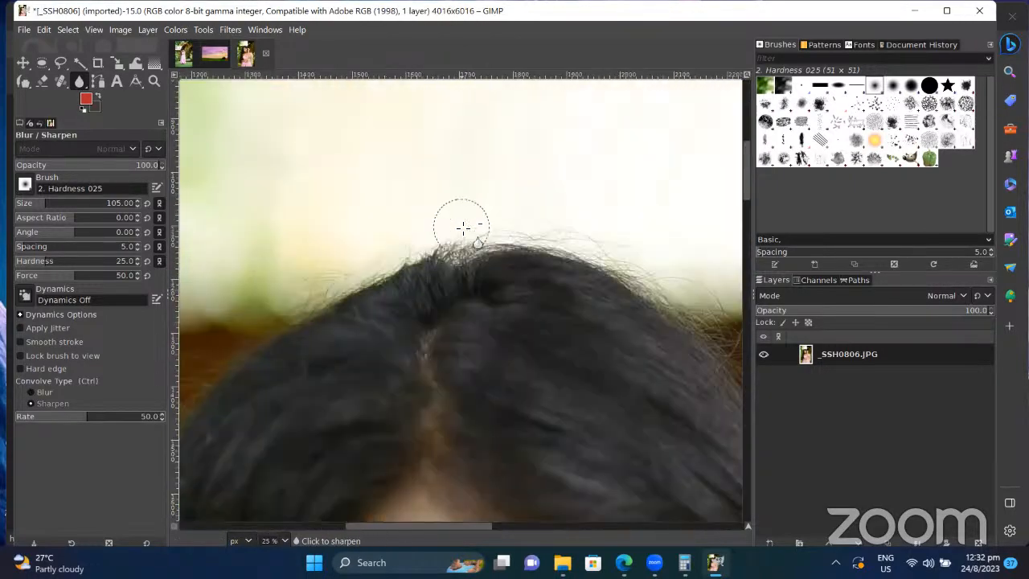
scroll(494, 356, "down", 10)
key("ctrl")
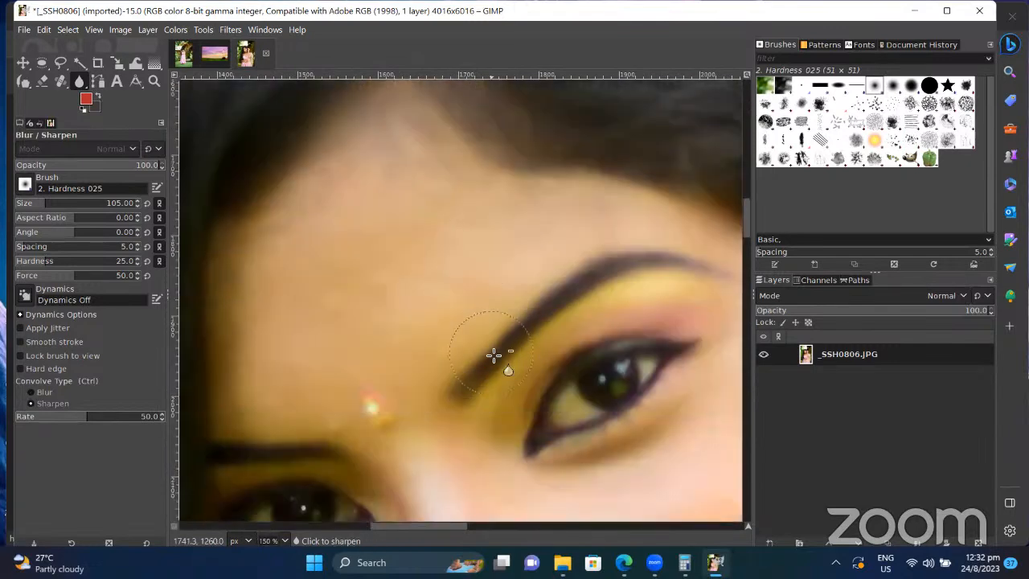
scroll(493, 355, "up", 7)
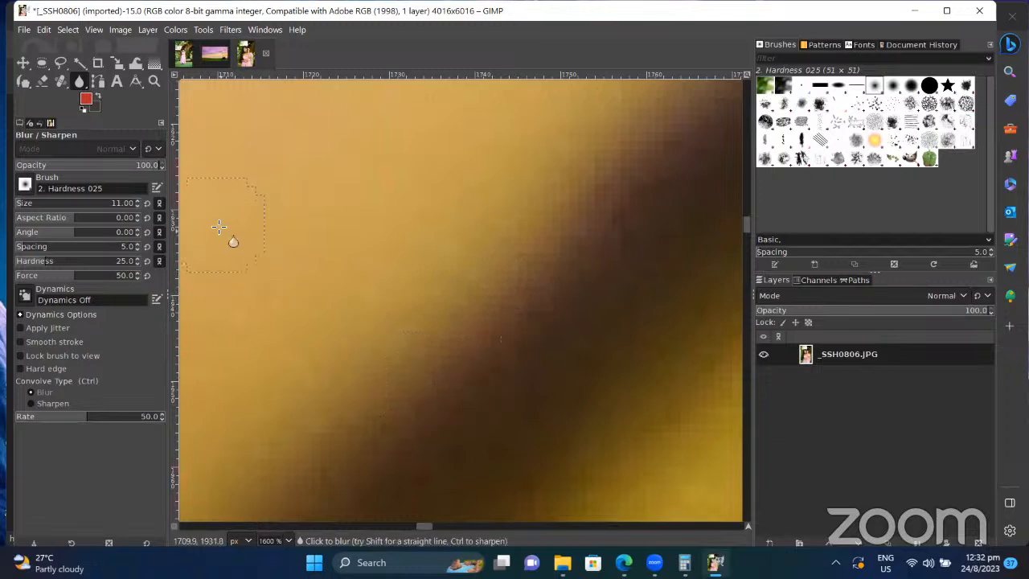
left_click(89, 261)
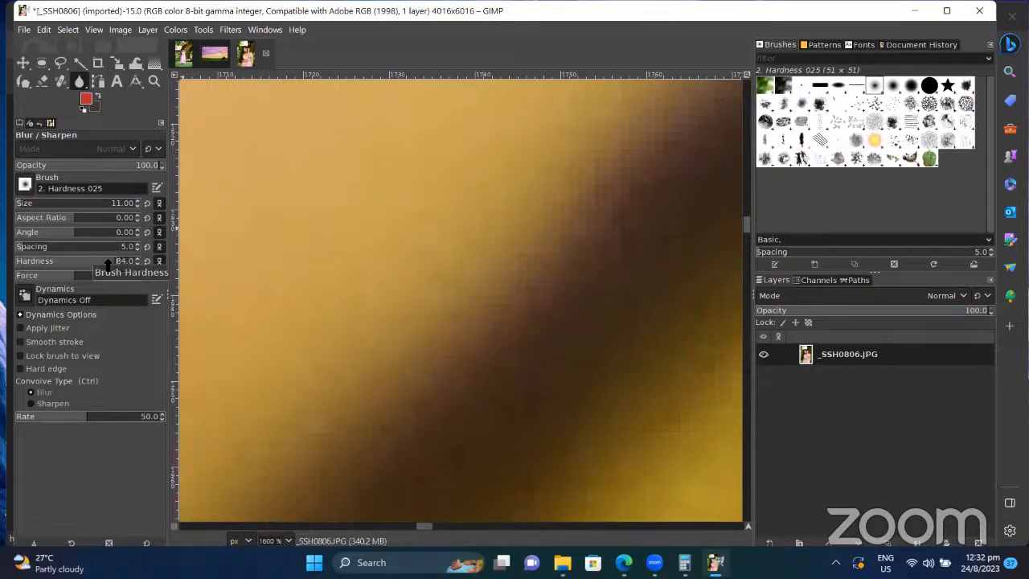
left_click(107, 262)
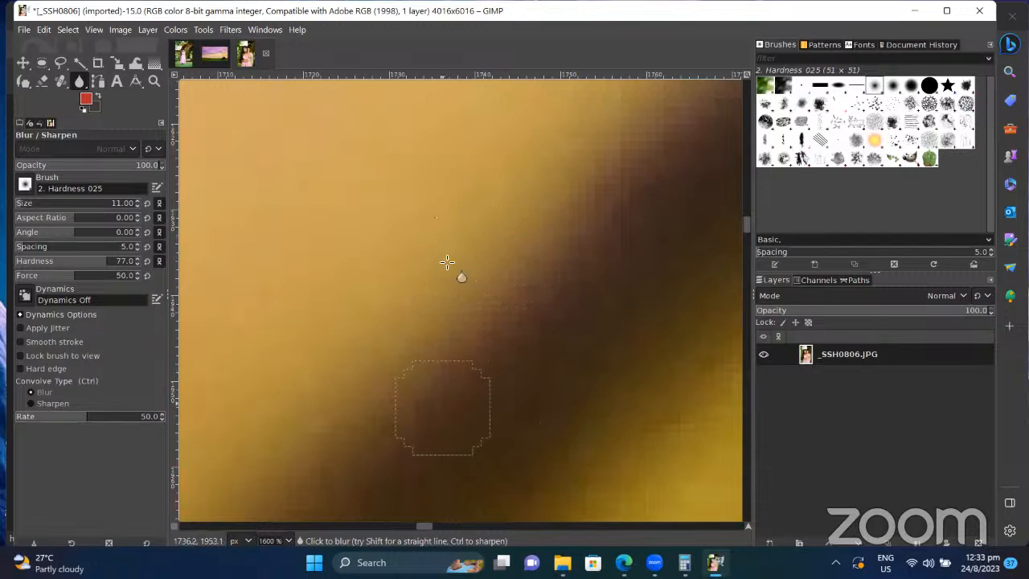
key("bracketright")
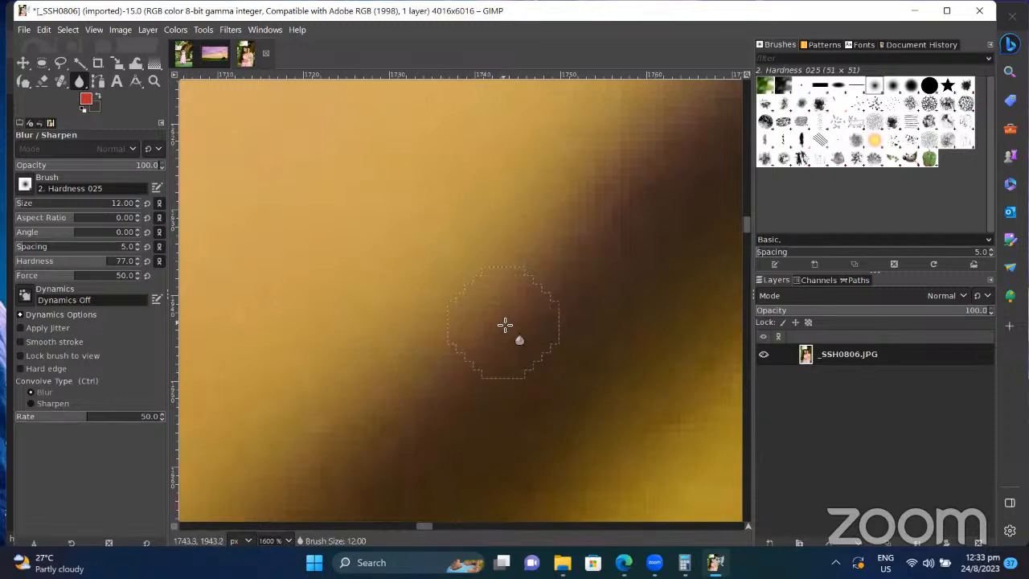
key("bracketright")
key("bracketright")
key("bracketright")
key("bracketright")
key("bracketright")
key("bracketright")
key("bracketright")
key("bracketright")
key("bracketright")
key("bracketright")
key("bracketright")
key("bracketright")
key("bracketright")
key("bracketright")
key("bracketright")
key("bracketright")
key("bracketright")
key("bracketright")
key("bracketright")
key("bracketright")
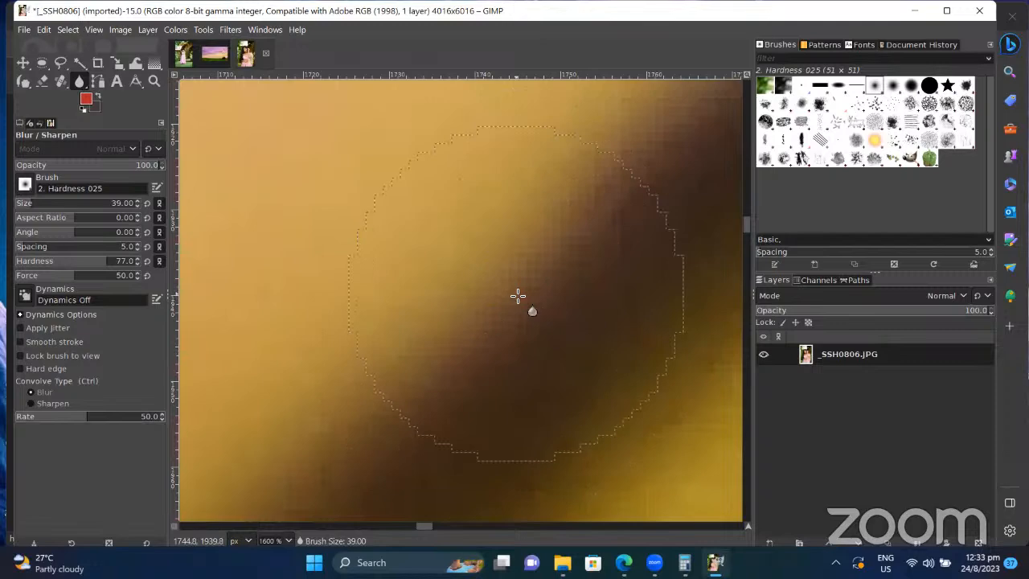
scroll(517, 282, "down", 10)
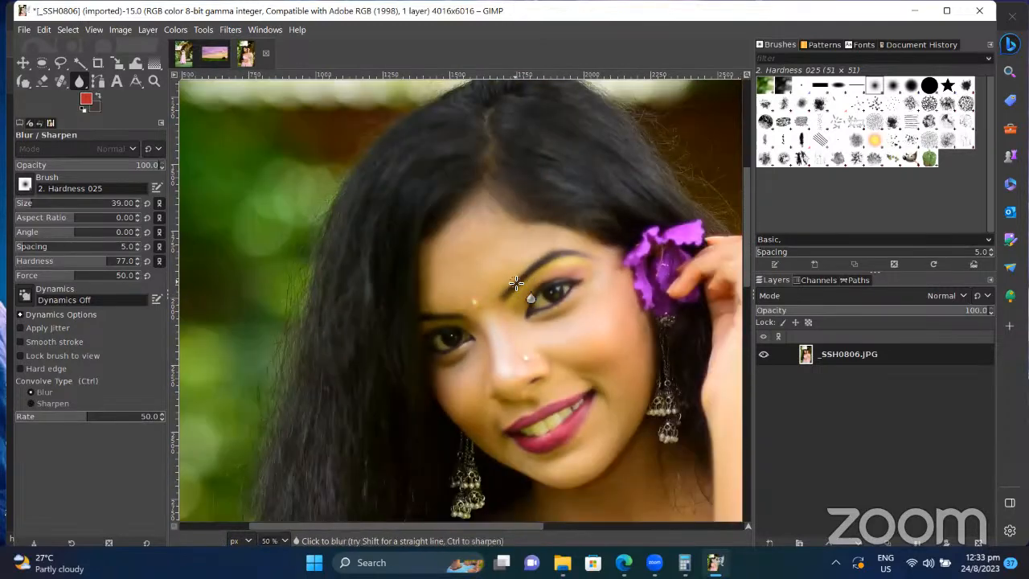
left_click(80, 83)
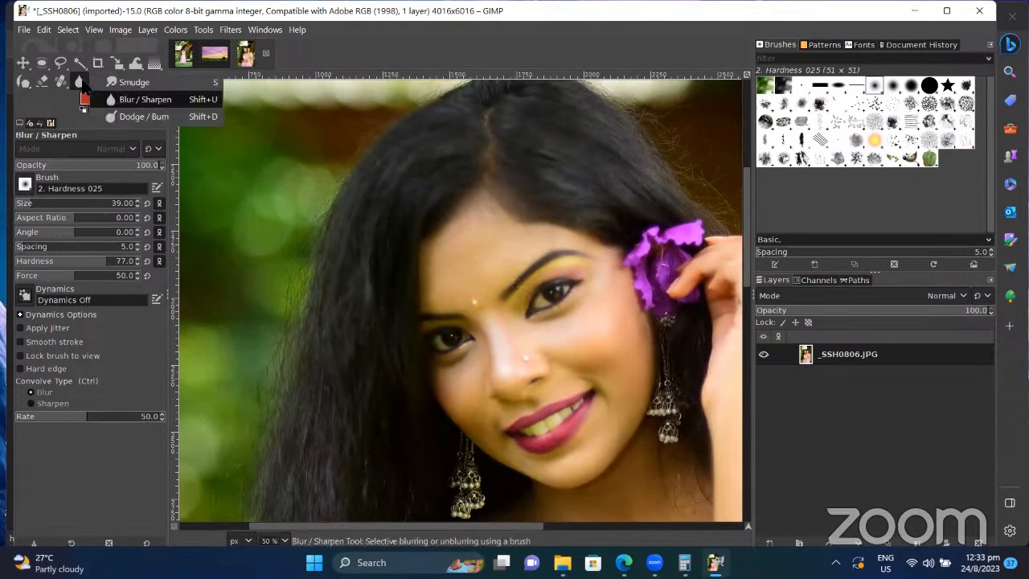
Step: With Dodge/Burn at size 143, try brightening the forehead and hairline, then undo it
left_click(136, 117)
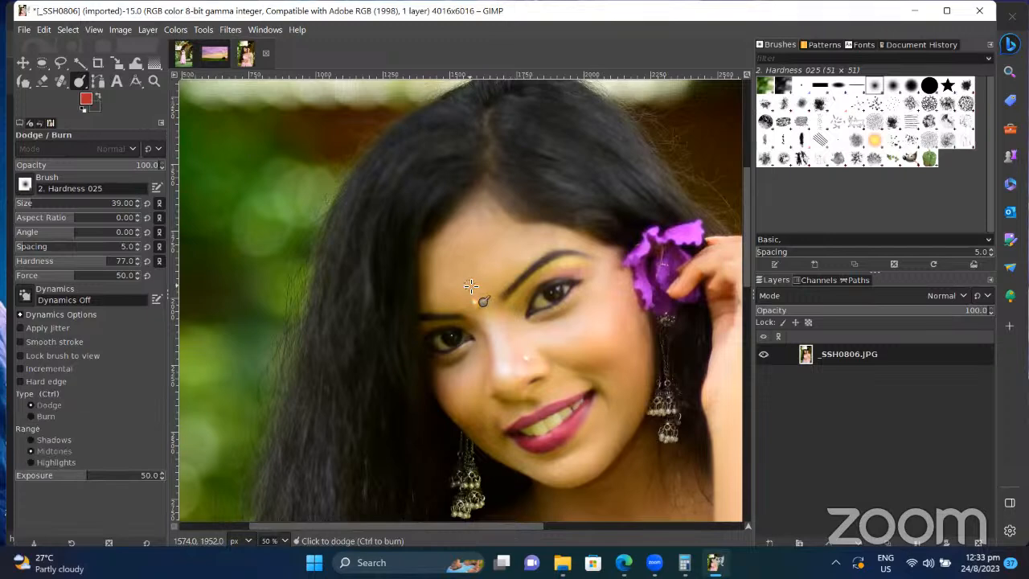
scroll(471, 287, "up", 3)
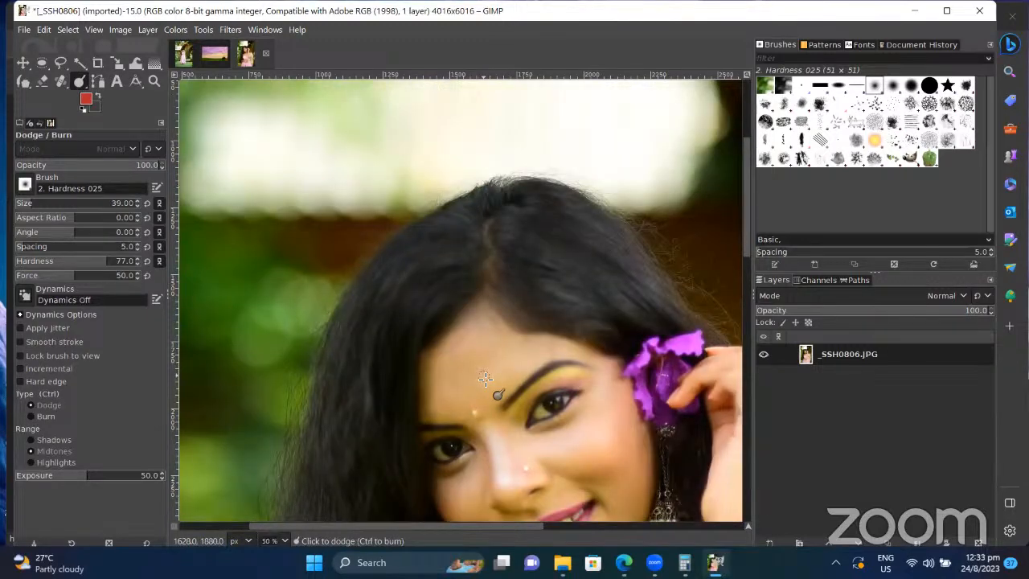
key("bracketright")
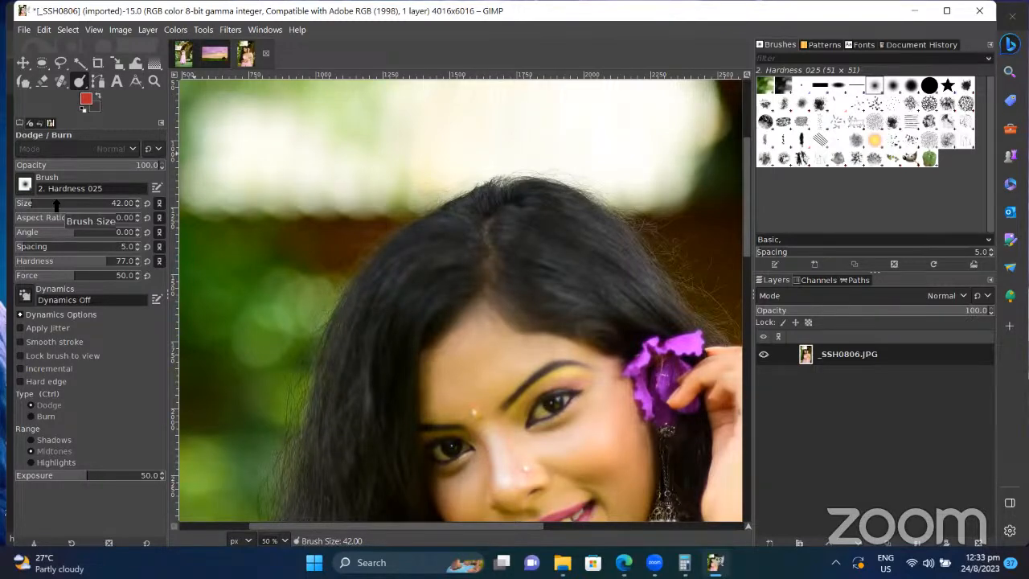
left_click_drag(38, 200, 61, 196)
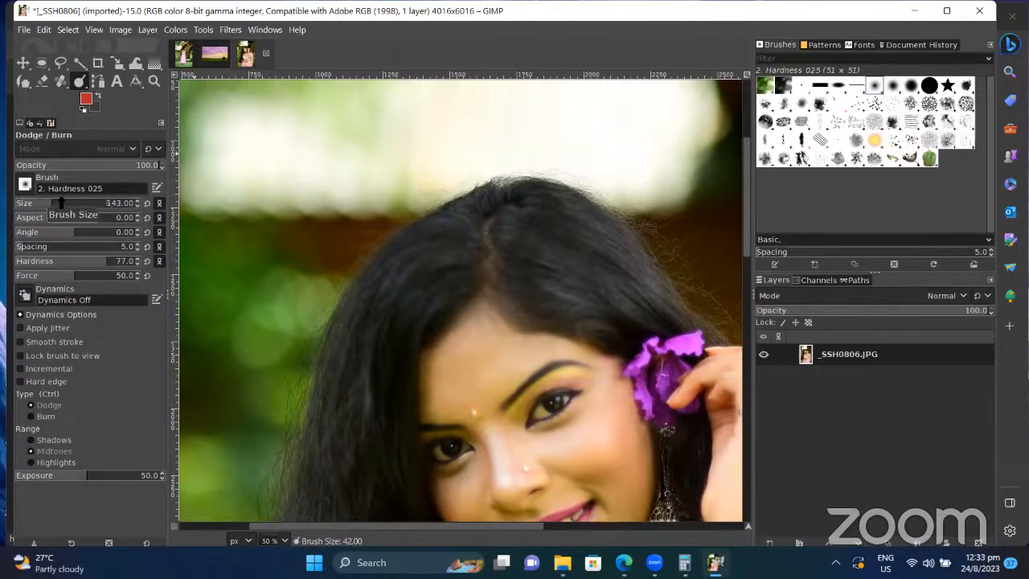
mouse_move(468, 378)
left_mouse_down()
mouse_move(506, 344)
mouse_move(464, 372)
mouse_move(513, 350)
mouse_move(503, 377)
mouse_move(486, 376)
mouse_move(472, 396)
mouse_move(484, 359)
mouse_move(468, 389)
mouse_move(481, 365)
left_mouse_up()
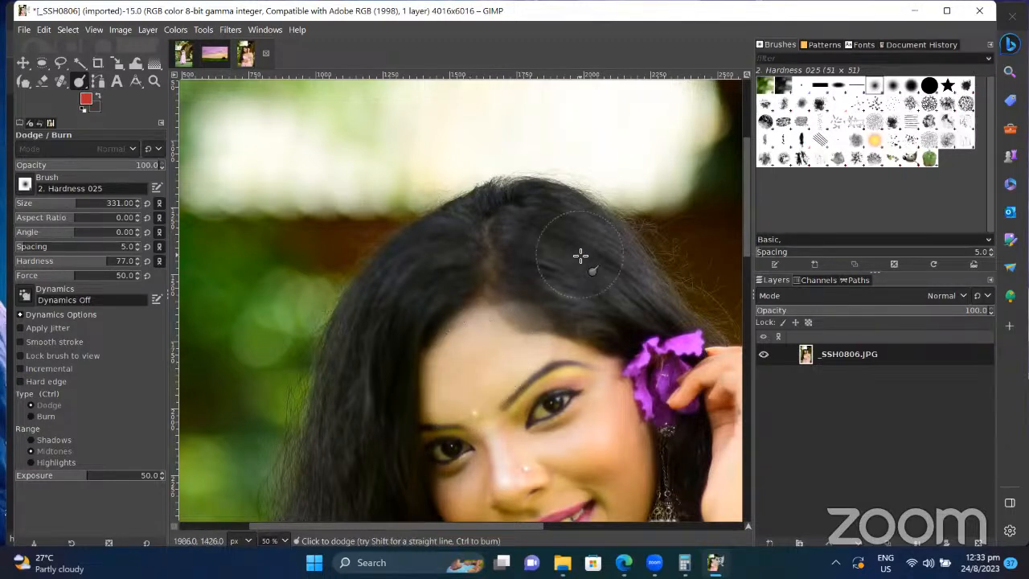
key("ctrl+z")
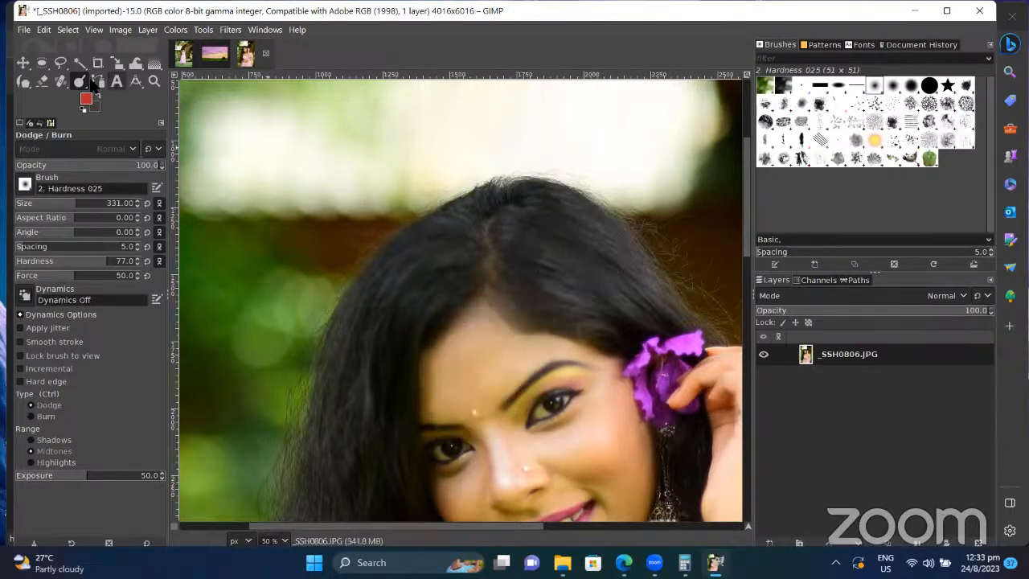
left_click(85, 82)
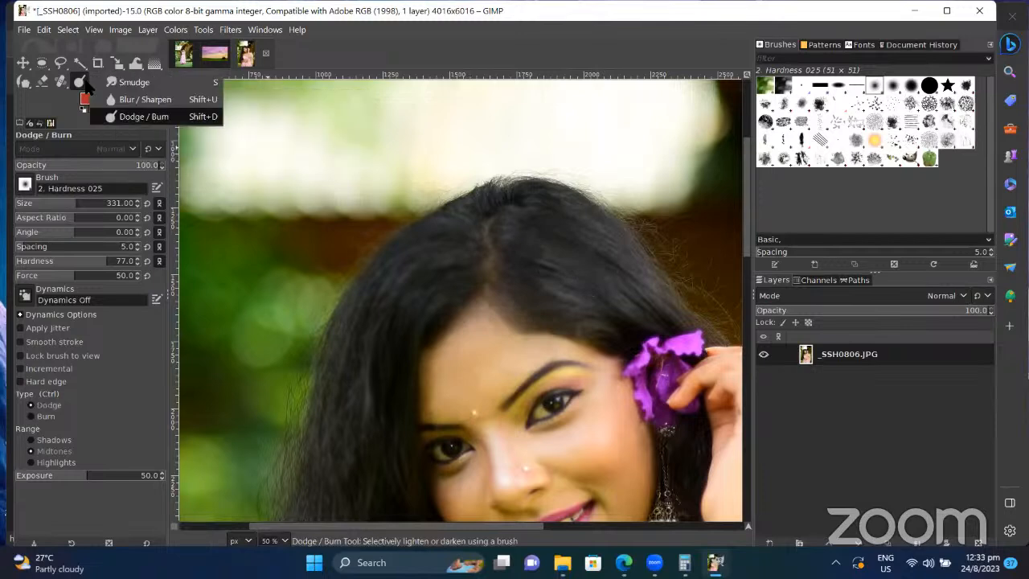
left_click(153, 117)
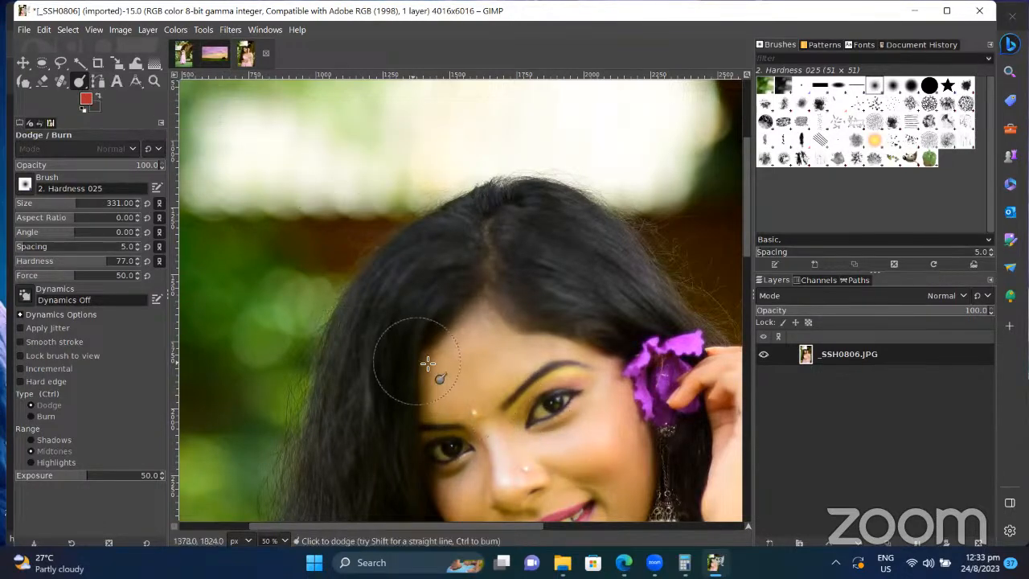
mouse_move(428, 362)
left_mouse_down()
mouse_move(473, 373)
mouse_move(533, 323)
mouse_move(473, 370)
mouse_move(561, 327)
mouse_move(455, 366)
mouse_move(531, 331)
mouse_move(491, 349)
left_mouse_up()
key("ctrl")
key("ctrl+z")
key("ctrl+z")
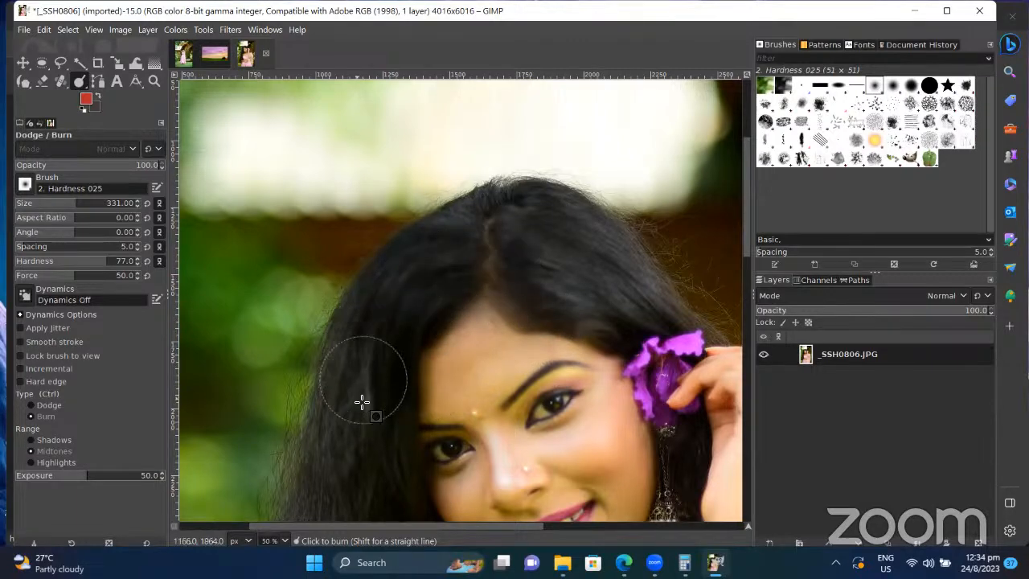
Step: Burn-darken the hair across the crown, then bring up the smudge/blur/dodge tool group
mouse_move(336, 500)
left_mouse_down()
mouse_move(351, 442)
mouse_move(441, 278)
mouse_move(474, 250)
mouse_move(563, 203)
mouse_move(688, 306)
mouse_move(535, 240)
mouse_move(608, 319)
mouse_move(645, 329)
left_mouse_up()
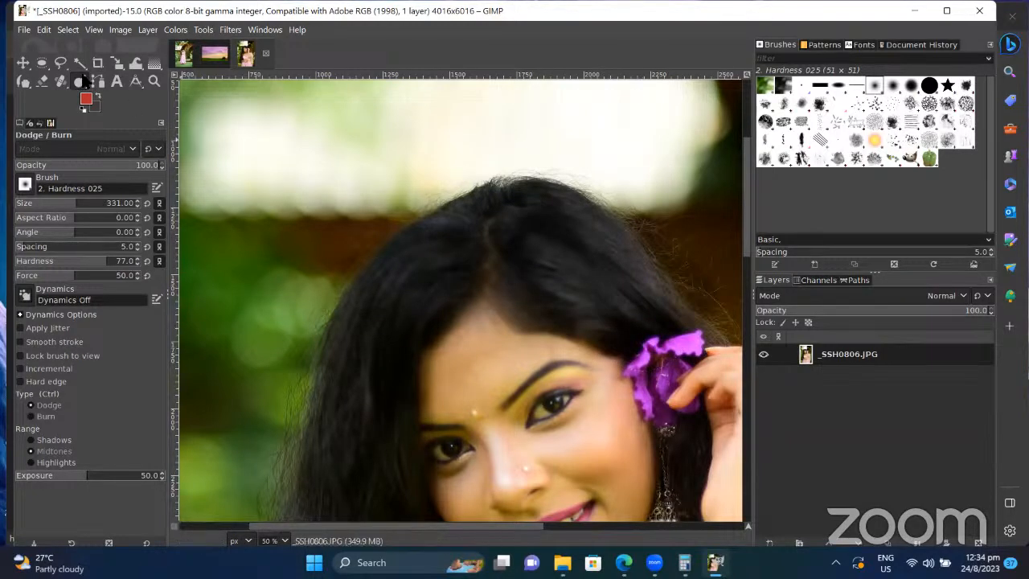
right_click(83, 82)
left_click(84, 81)
left_click(78, 86)
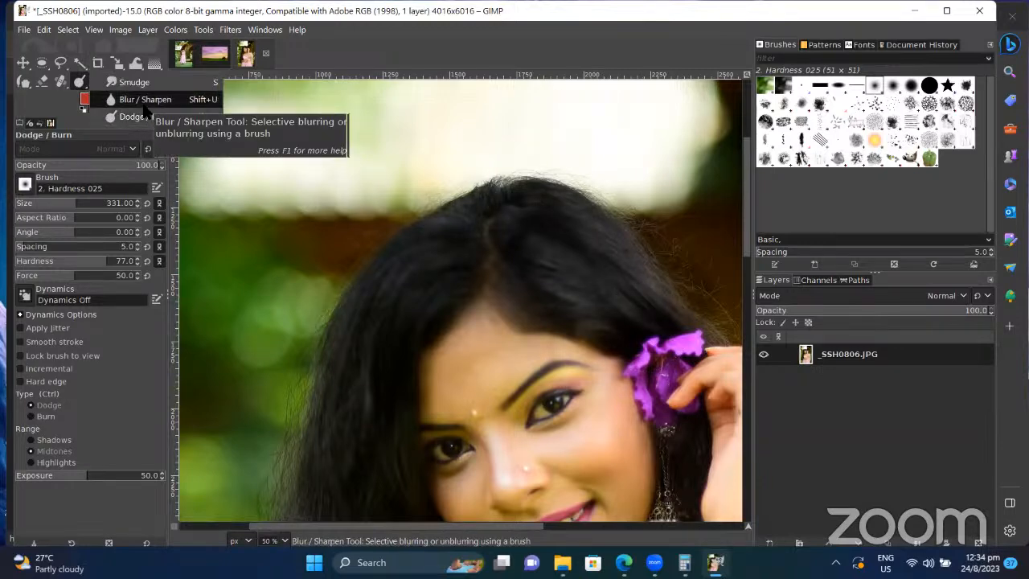
Step: Switch to the Blur / Sharpen tool in sharpen mode, then reopen the smudge/blur/dodge tool group
left_click(145, 99)
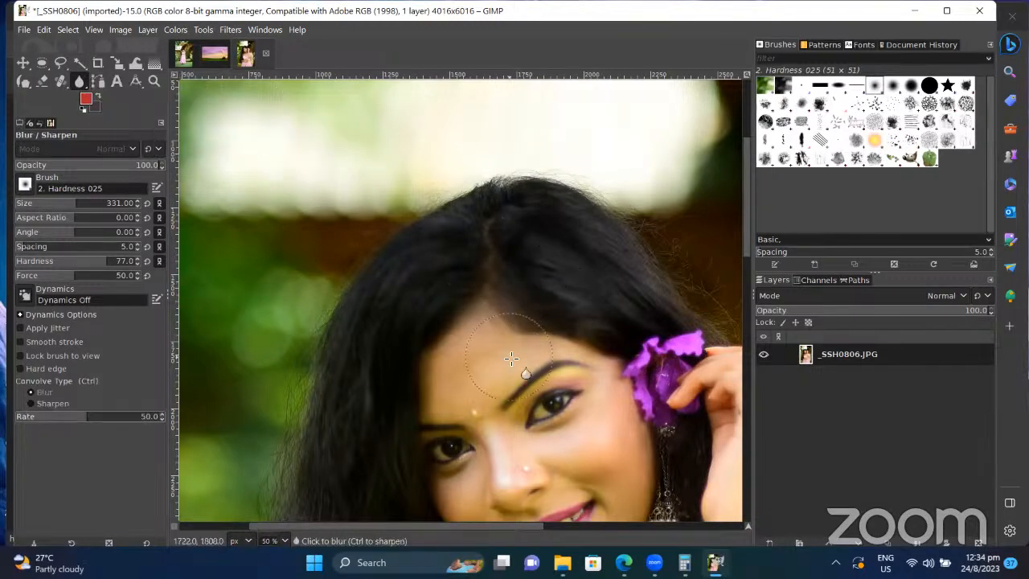
key("ctrl")
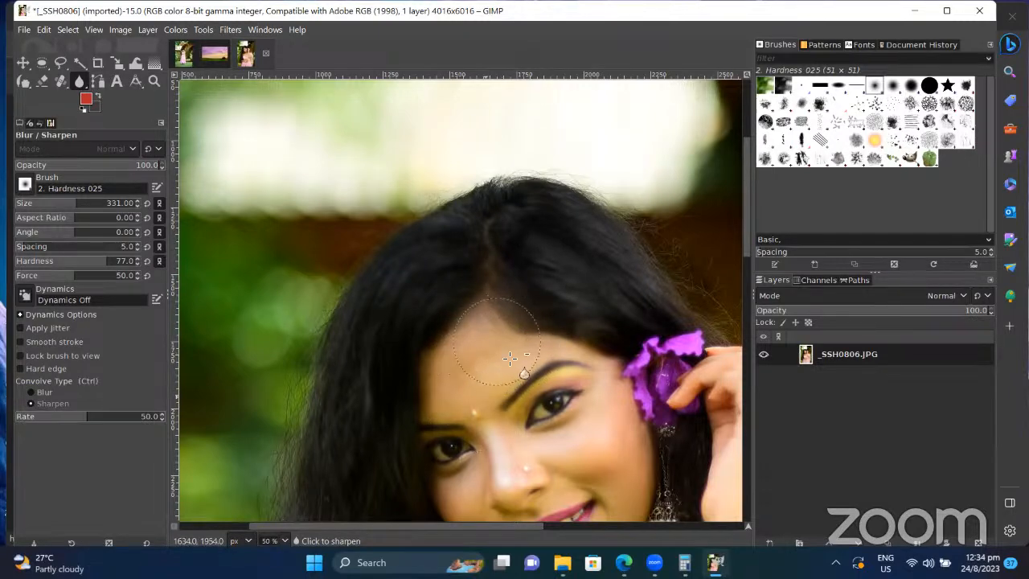
key("ctrl+z")
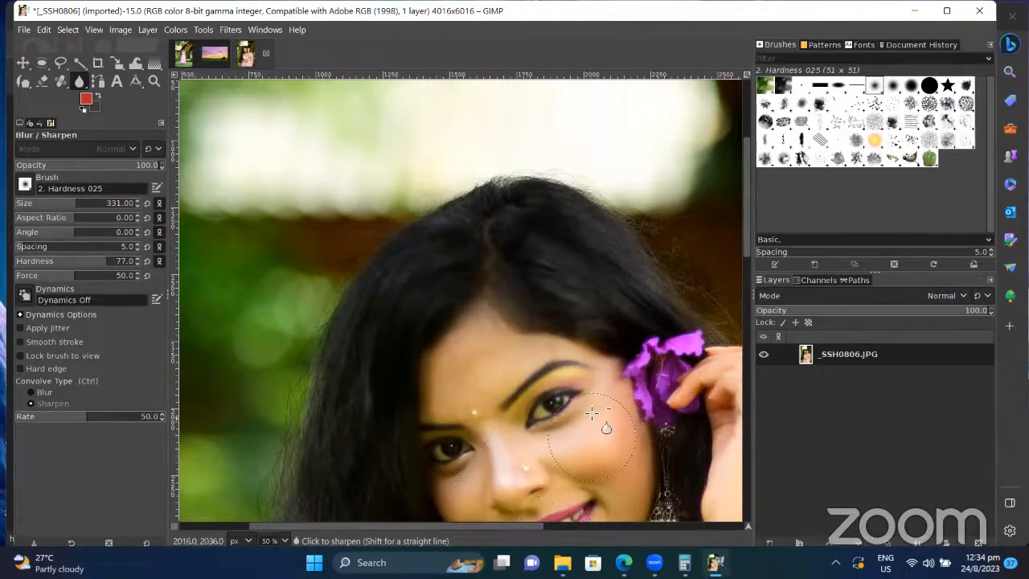
left_click(79, 81)
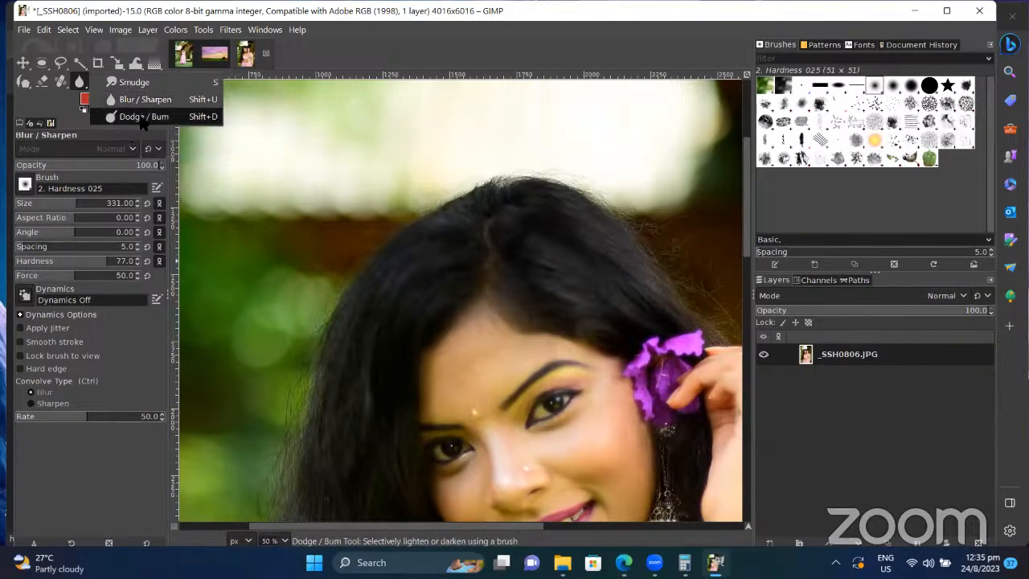
Step: Select Dodge / Burn and test a dodge dab on the forehead, toggling between dodge and burn
left_click(143, 117)
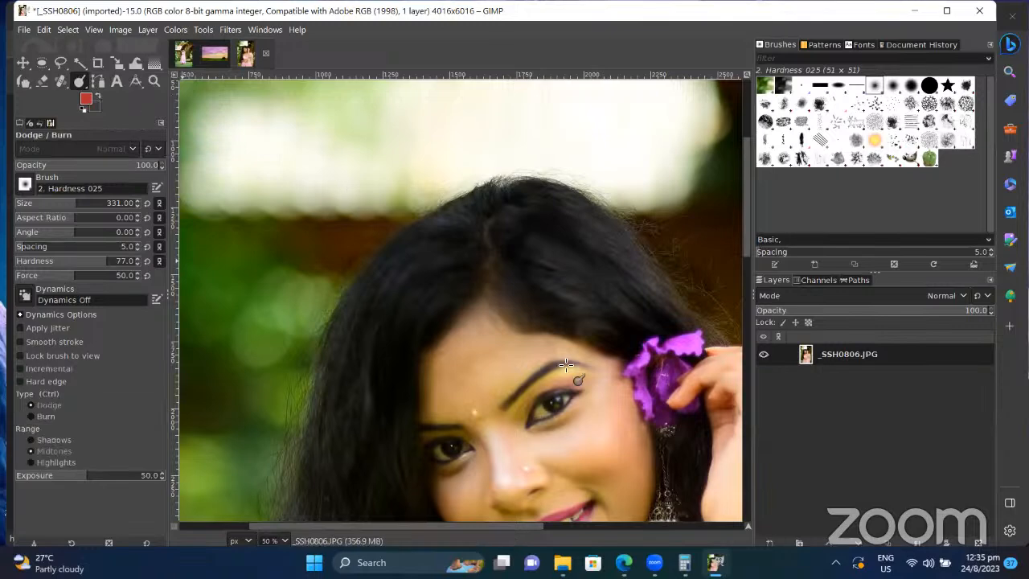
left_click(524, 355)
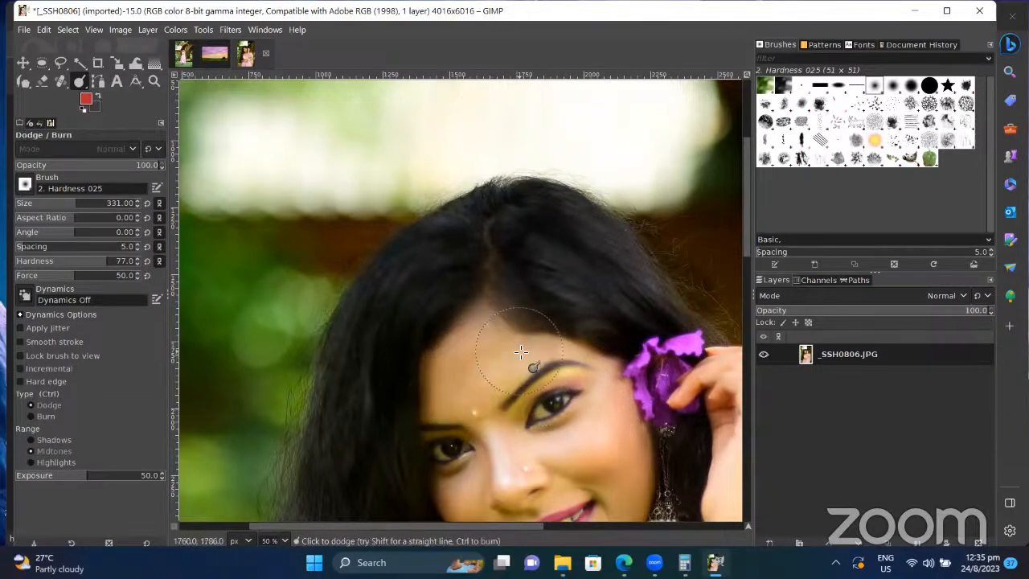
key("ctrl")
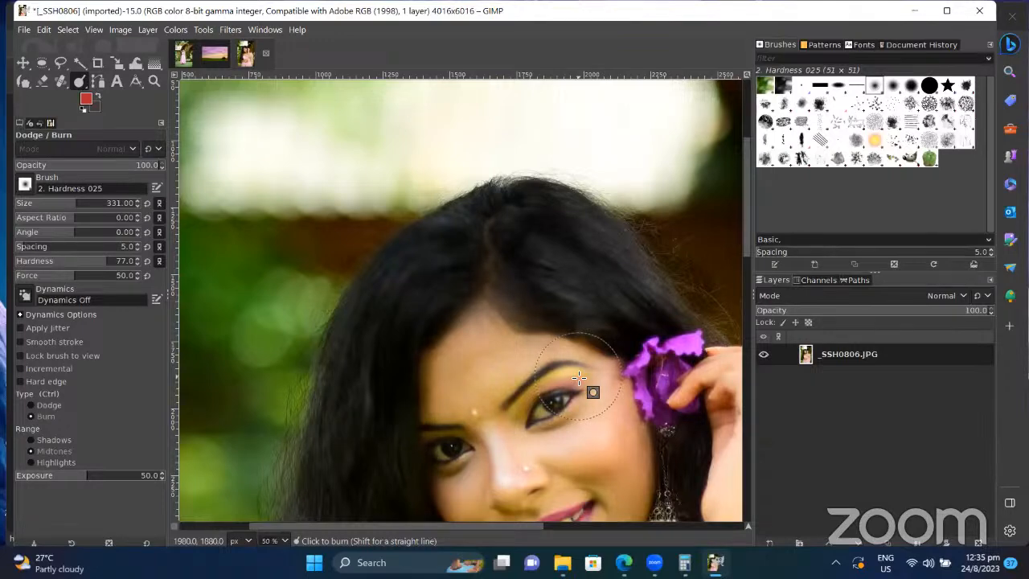
key("ctrl")
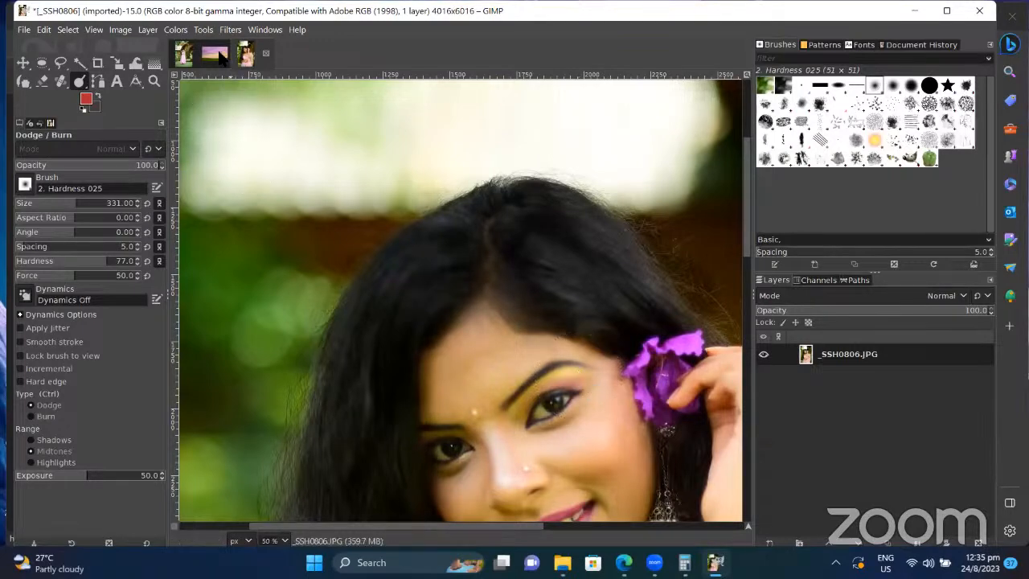
scroll(498, 392, "down", 3)
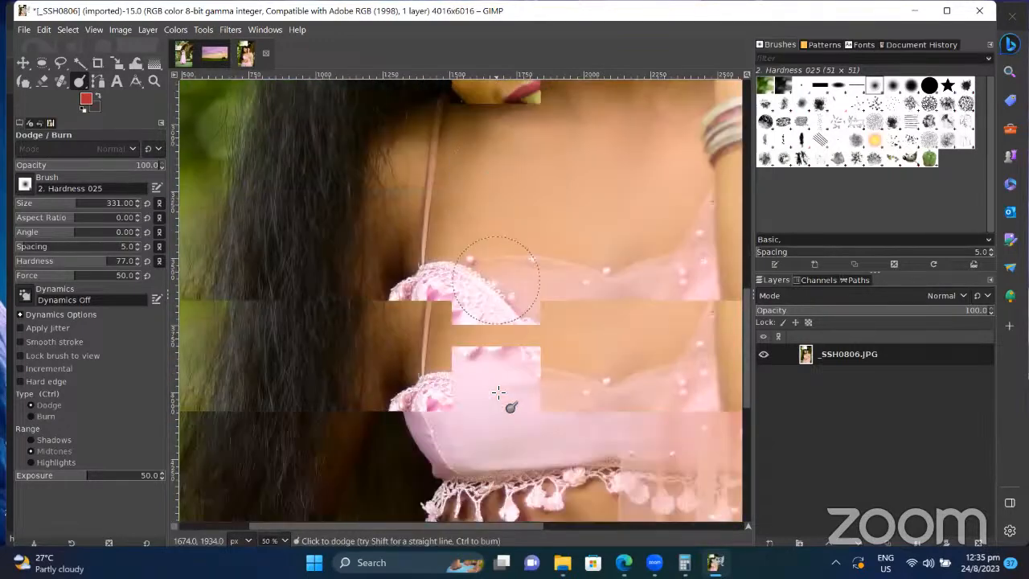
scroll(498, 393, "down", 5)
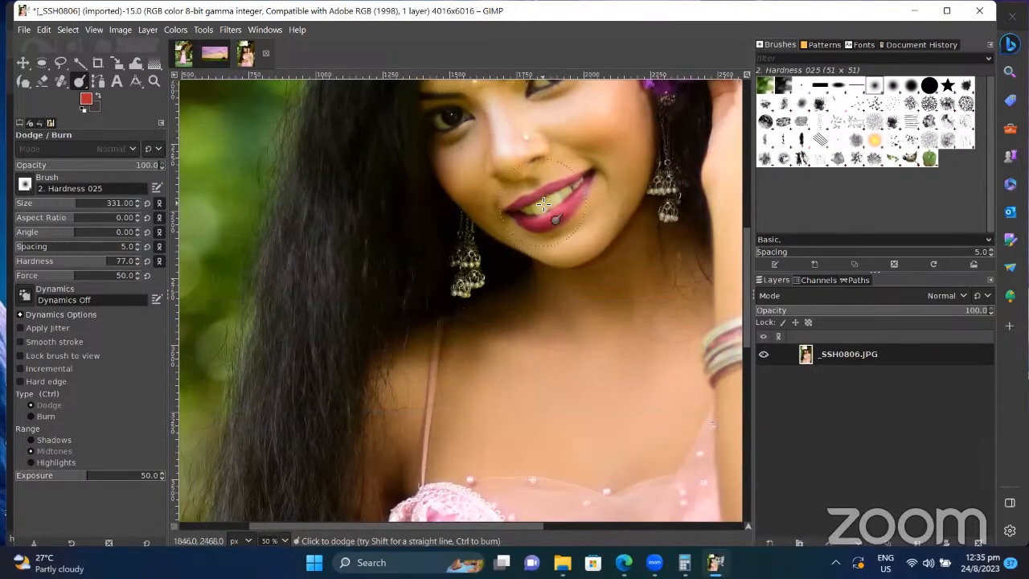
key("ctrl")
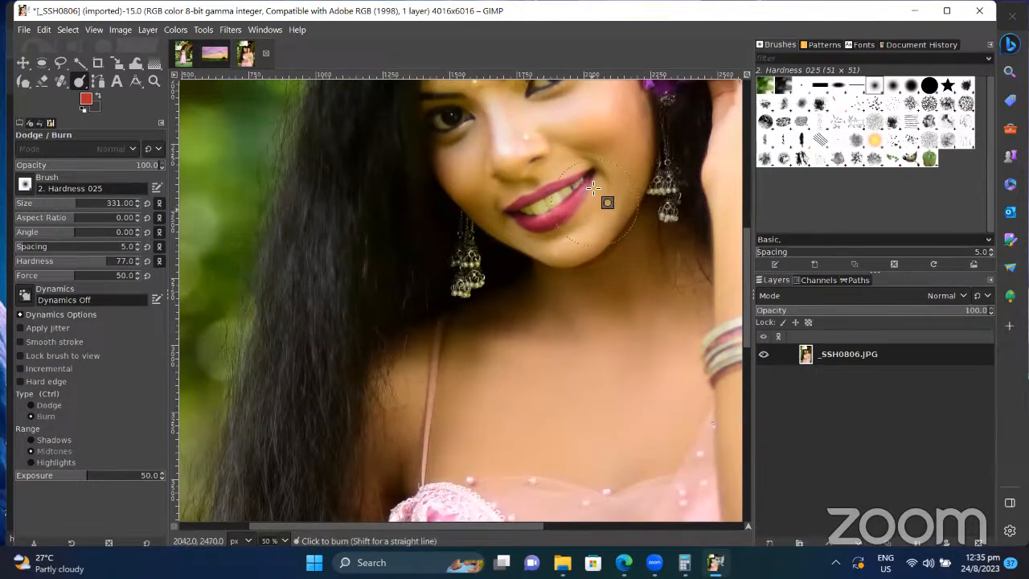
scroll(592, 188, "up", 1)
scroll(593, 188, "up", 2)
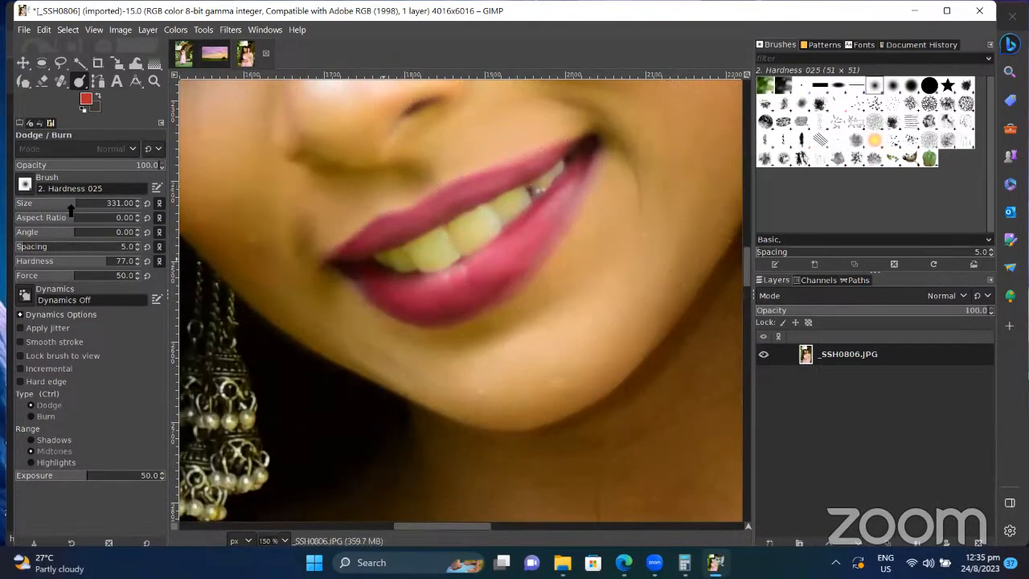
Step: Shrink the brush to 10 and burn along the upper lip edge twice, then zoom out
left_click_drag(80, 203, 21, 203)
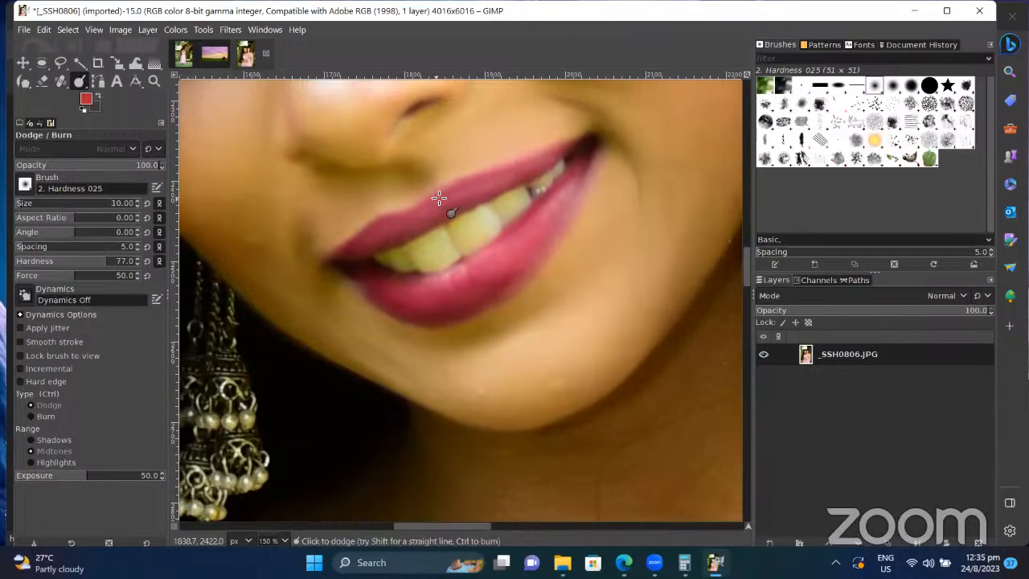
key("ctrl")
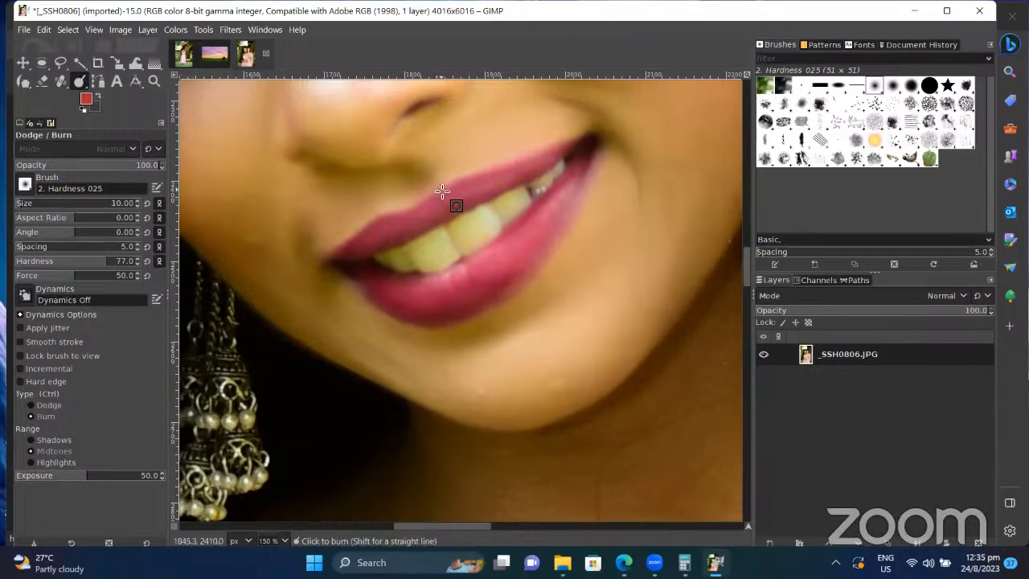
left_click_drag(534, 161, 587, 143)
mouse_move(412, 196)
left_mouse_down()
mouse_move(461, 182)
mouse_move(399, 226)
mouse_move(371, 226)
mouse_move(318, 268)
mouse_move(392, 318)
mouse_move(431, 328)
mouse_move(483, 316)
mouse_move(551, 242)
mouse_move(603, 143)
left_mouse_up()
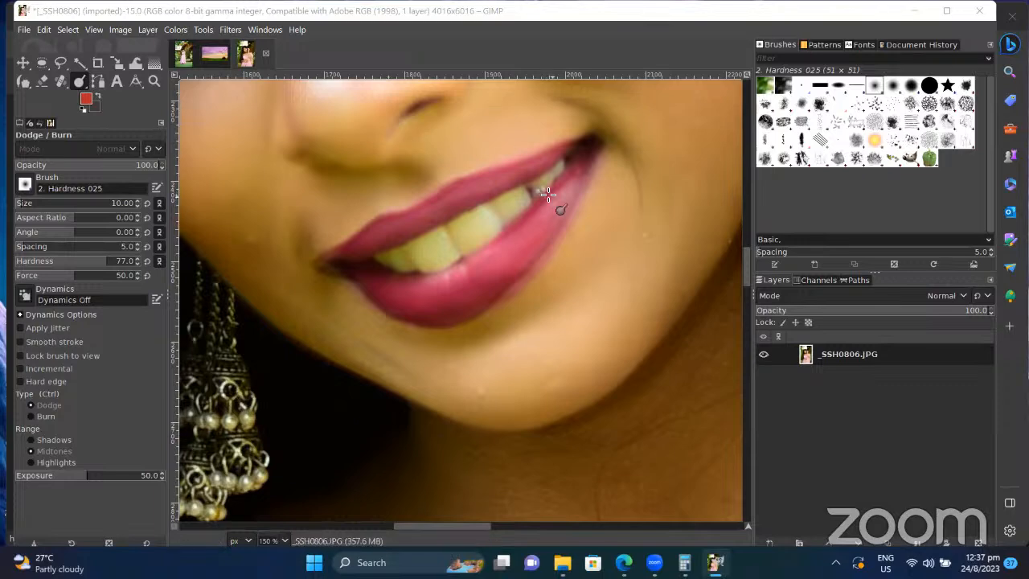
scroll(491, 237, "up", 4)
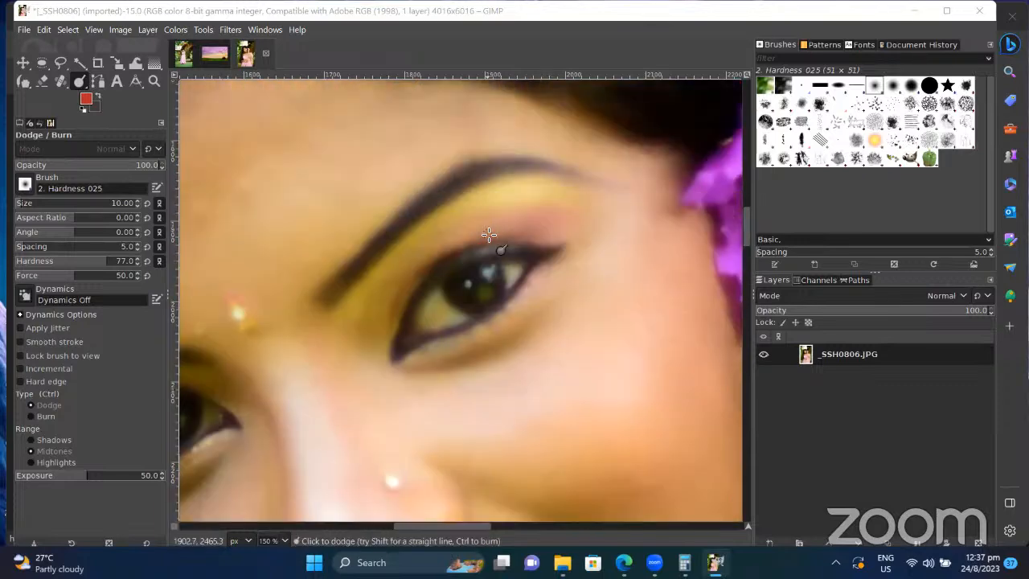
scroll(489, 234, "down", 3)
scroll(489, 235, "down", 2)
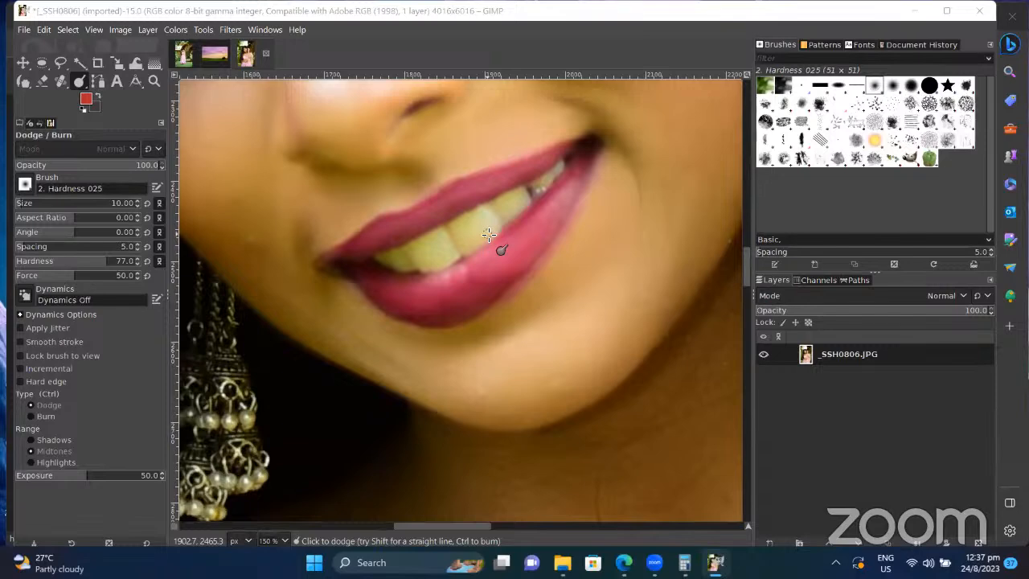
scroll(489, 234, "down", 6)
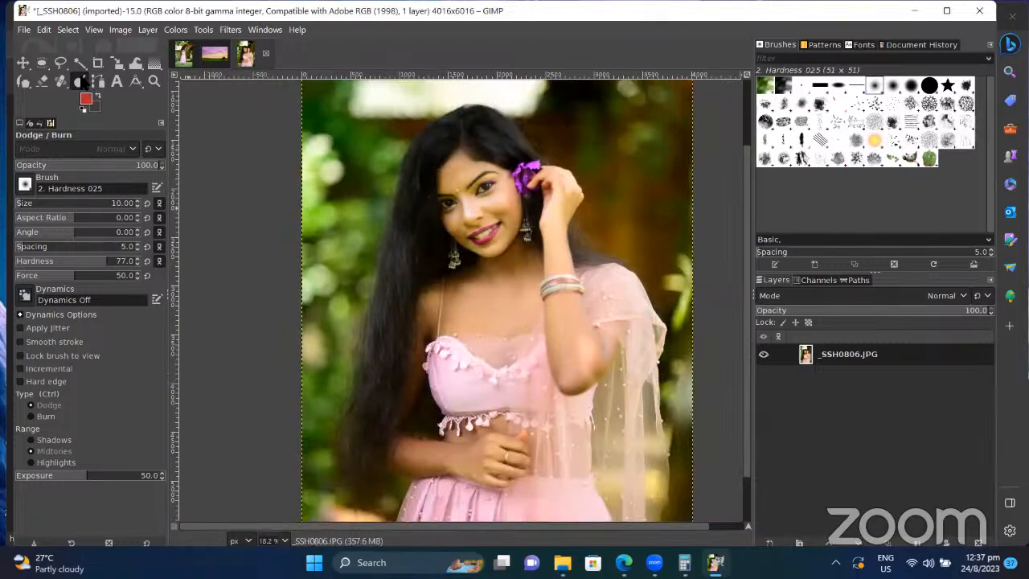
Step: Reselect Dodge / Burn at size 421, try and undo a hair stroke, then set hardness 18
left_click(95, 68)
left_click(79, 81)
left_click(133, 117)
left_click(73, 203)
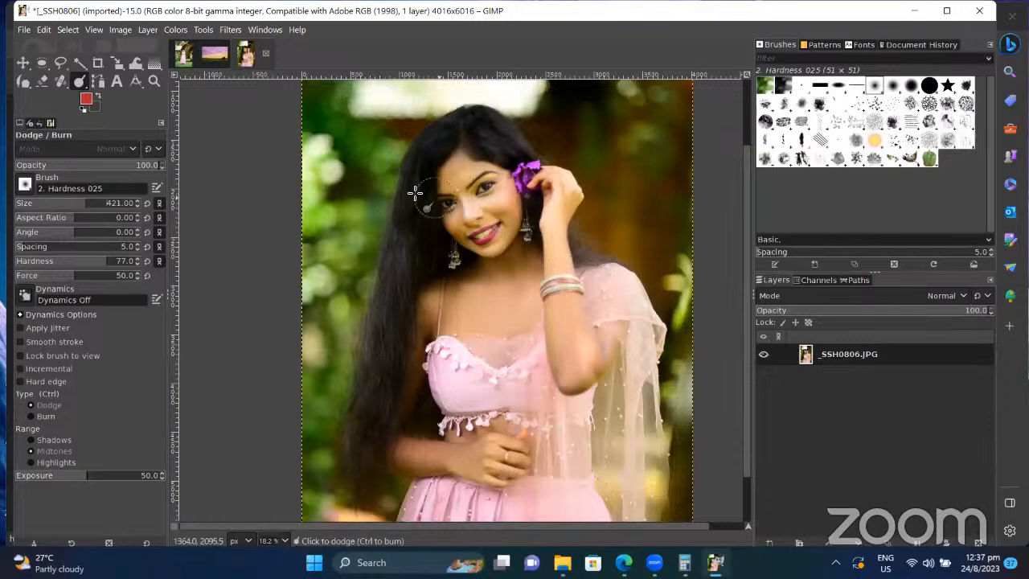
mouse_move(413, 190)
left_mouse_down()
mouse_move(449, 251)
mouse_move(475, 277)
mouse_move(435, 253)
mouse_move(418, 281)
mouse_move(422, 192)
mouse_move(393, 274)
mouse_move(375, 383)
mouse_move(428, 278)
left_mouse_up()
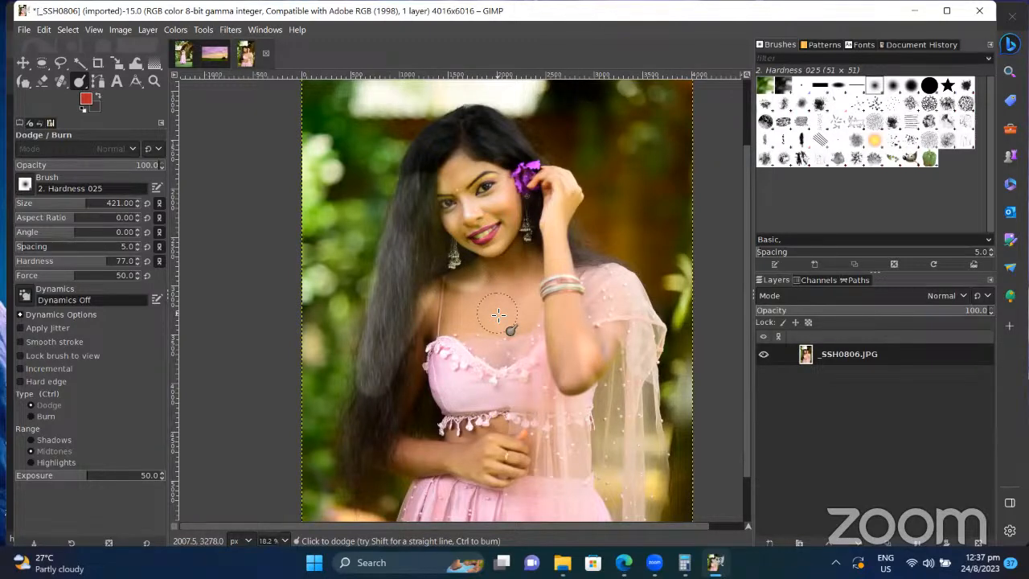
key("ctrl+z")
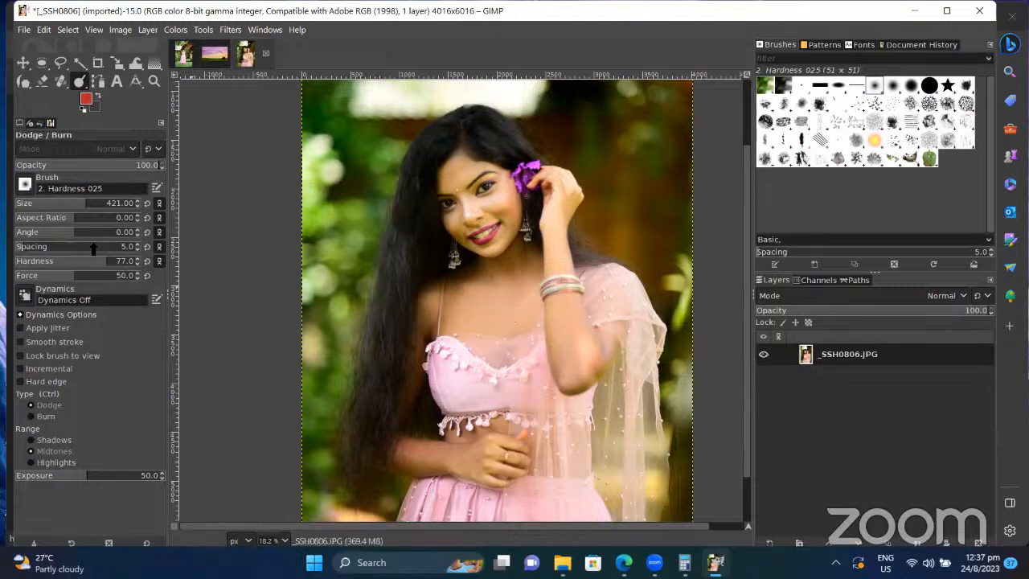
left_click_drag(78, 263, 40, 264)
Step: Enable Smooth stroke, dodge the forehead and a hair patch, then undo the hair brightening
left_click(80, 342)
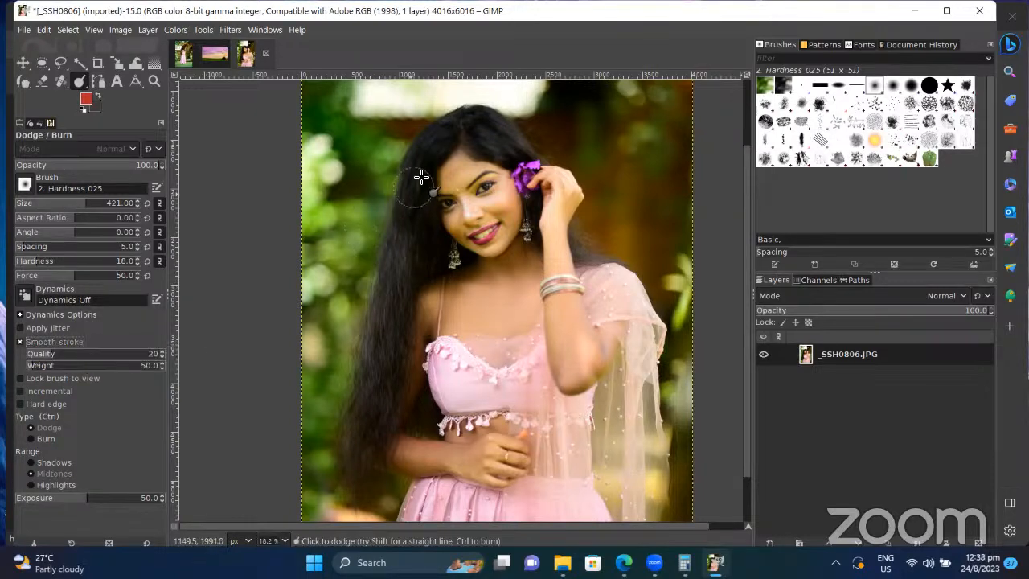
scroll(423, 177, "right", 1)
mouse_move(423, 176)
left_mouse_down()
mouse_move(387, 201)
mouse_move(381, 259)
mouse_move(391, 233)
mouse_move(426, 264)
mouse_move(400, 221)
mouse_move(430, 262)
mouse_move(387, 270)
mouse_move(365, 321)
mouse_move(370, 251)
mouse_move(350, 399)
mouse_move(380, 320)
mouse_move(336, 460)
mouse_move(334, 386)
mouse_move(394, 156)
mouse_move(428, 126)
mouse_move(492, 154)
left_mouse_up()
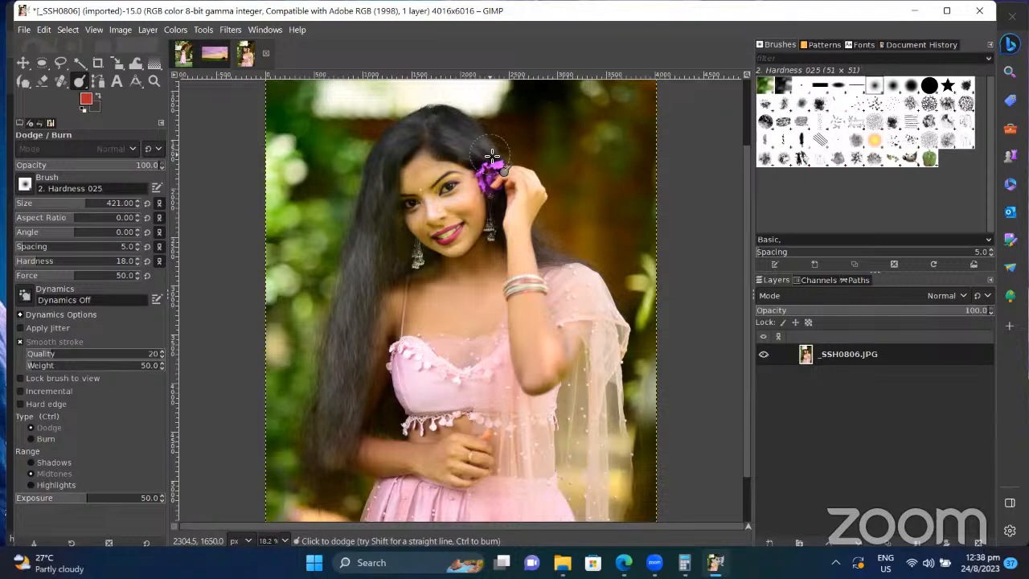
left_click_drag(492, 154, 492, 155)
key("ctrl+z")
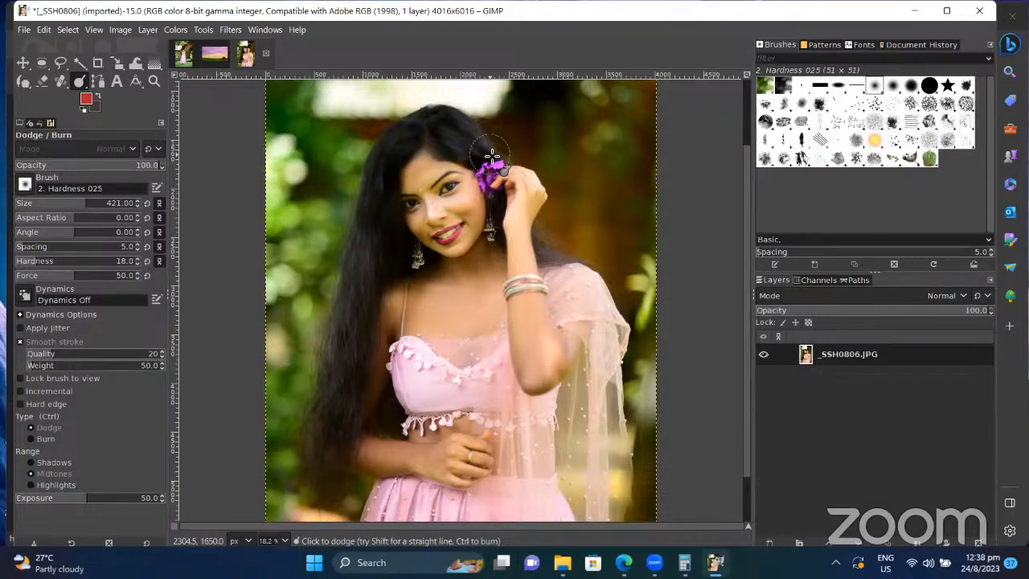
Step: Switch to Burn and darken the hair on top of the head and the long left strand
key("ctrl")
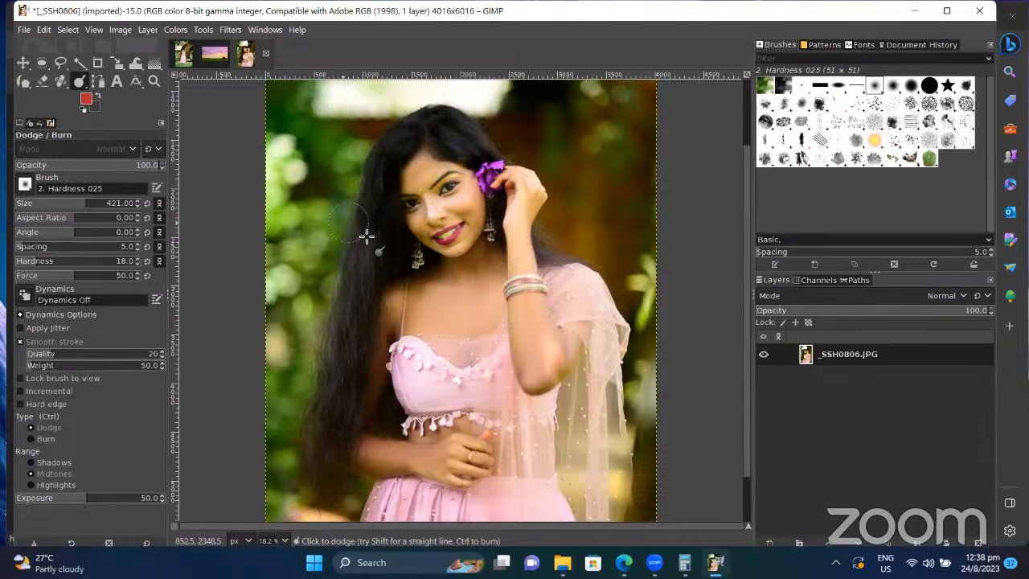
mouse_move(388, 178)
left_mouse_down()
mouse_move(392, 147)
mouse_move(368, 199)
mouse_move(329, 453)
left_mouse_up()
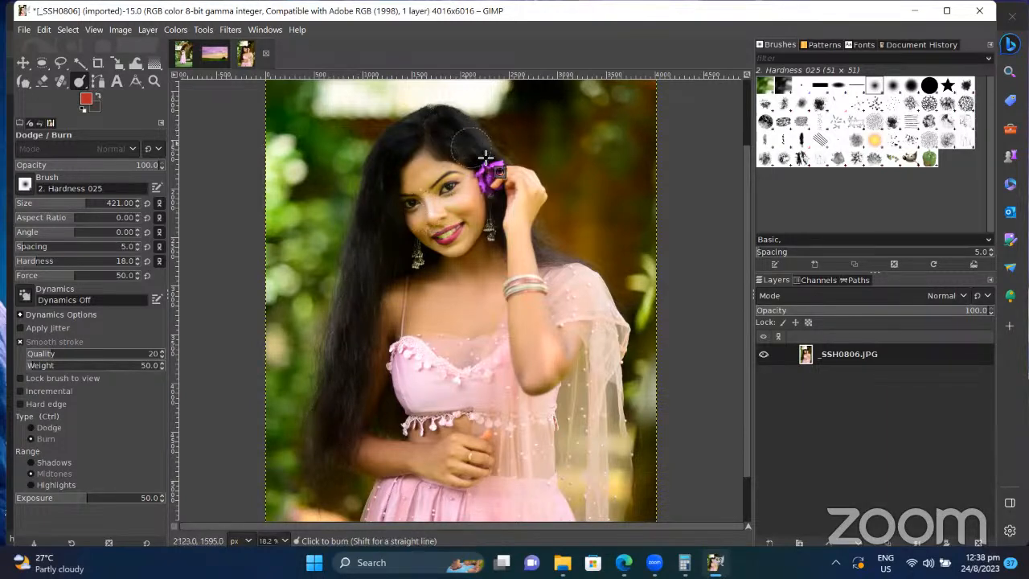
mouse_move(354, 275)
left_mouse_down()
mouse_move(329, 342)
mouse_move(320, 449)
mouse_move(329, 475)
left_mouse_up()
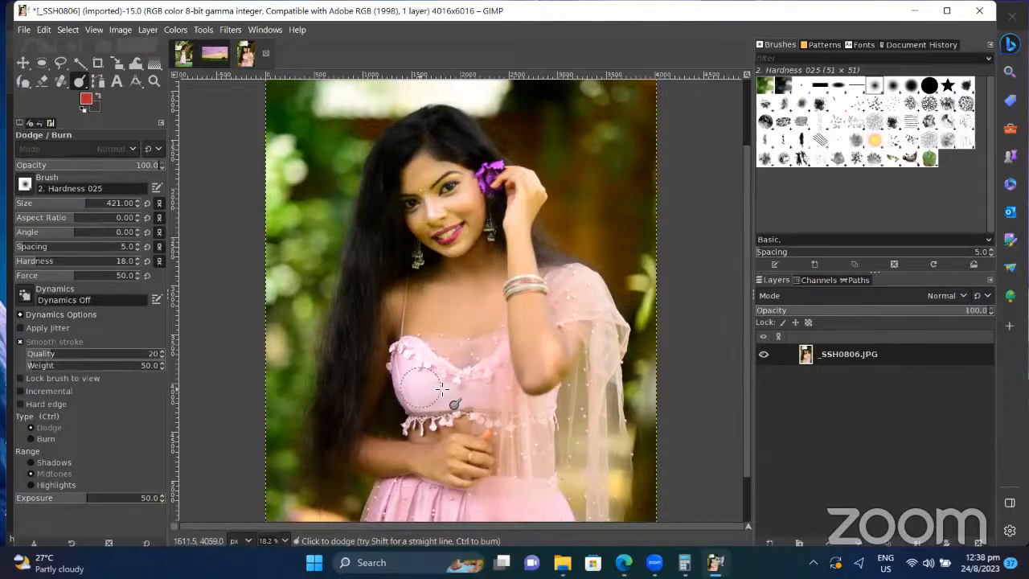
key("ctrl")
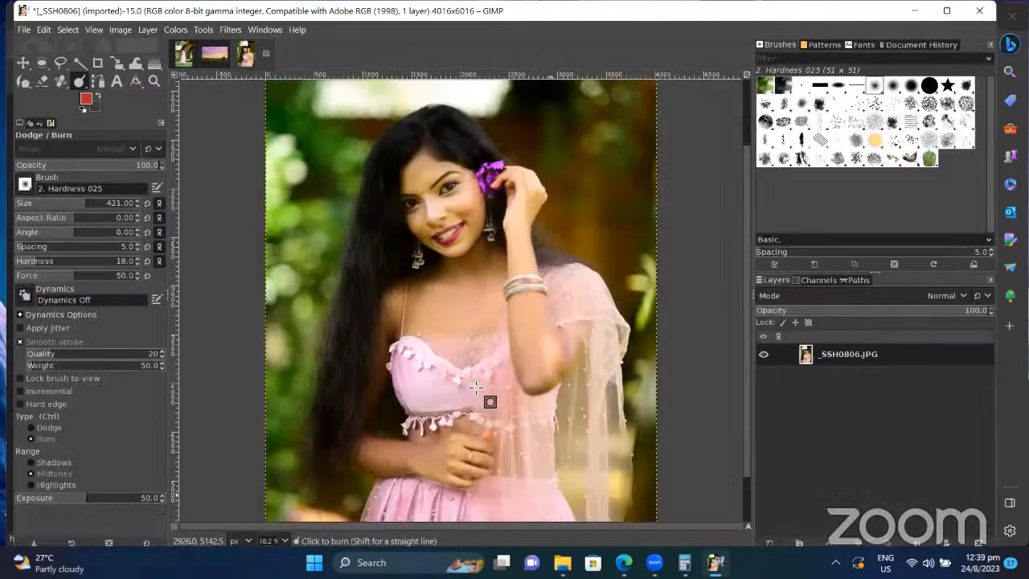
Step: Set hardness 40 and force 58, then burn a stroke across the pink dress bodice
left_click(63, 262)
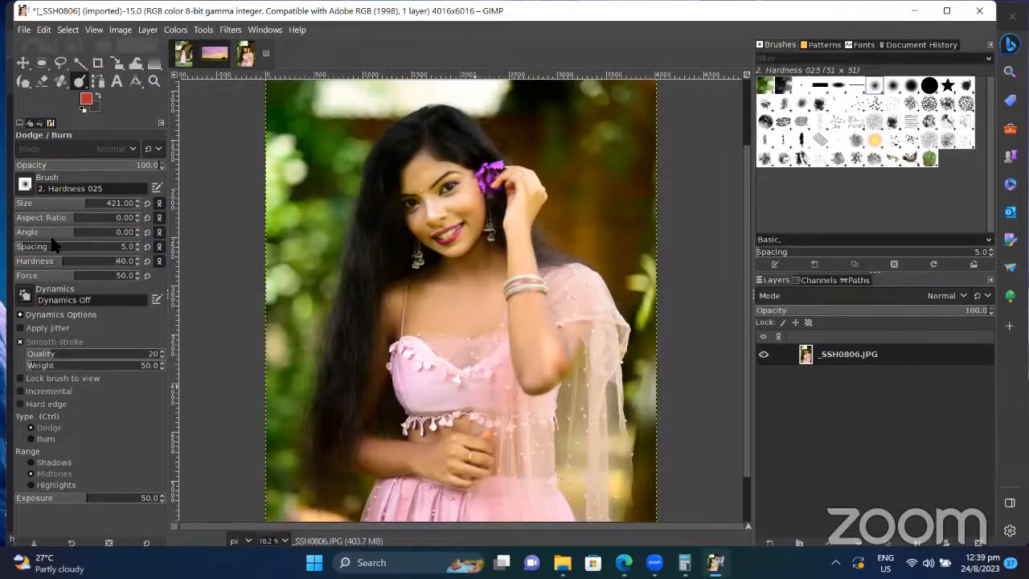
left_click(79, 276)
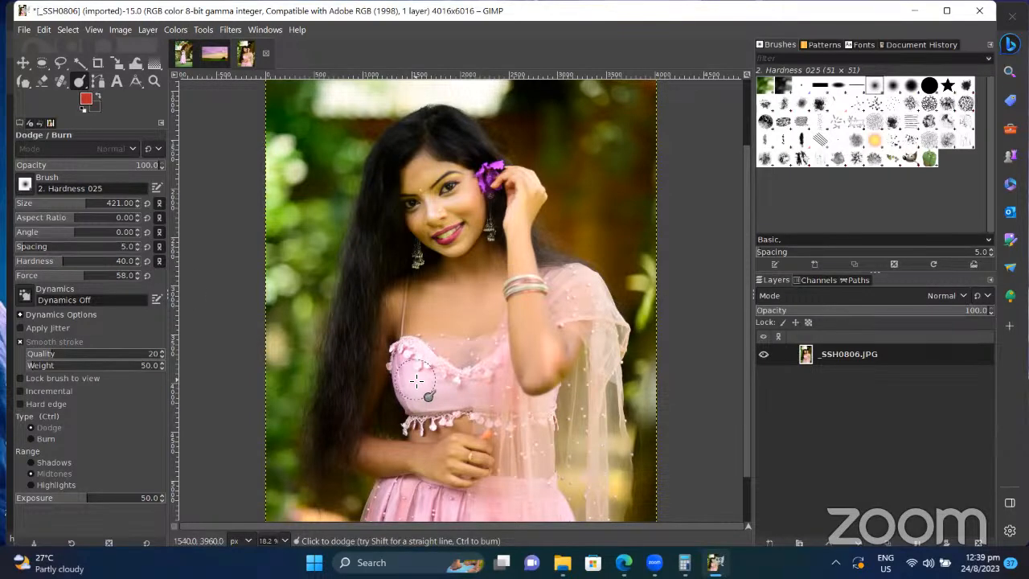
mouse_move(413, 369)
left_mouse_down()
mouse_move(469, 396)
mouse_move(510, 393)
mouse_move(419, 387)
mouse_move(521, 386)
mouse_move(399, 388)
mouse_move(534, 399)
mouse_move(521, 494)
mouse_move(500, 525)
mouse_move(403, 517)
mouse_move(533, 508)
mouse_move(585, 345)
mouse_move(564, 274)
mouse_move(592, 302)
mouse_move(603, 357)
left_mouse_up()
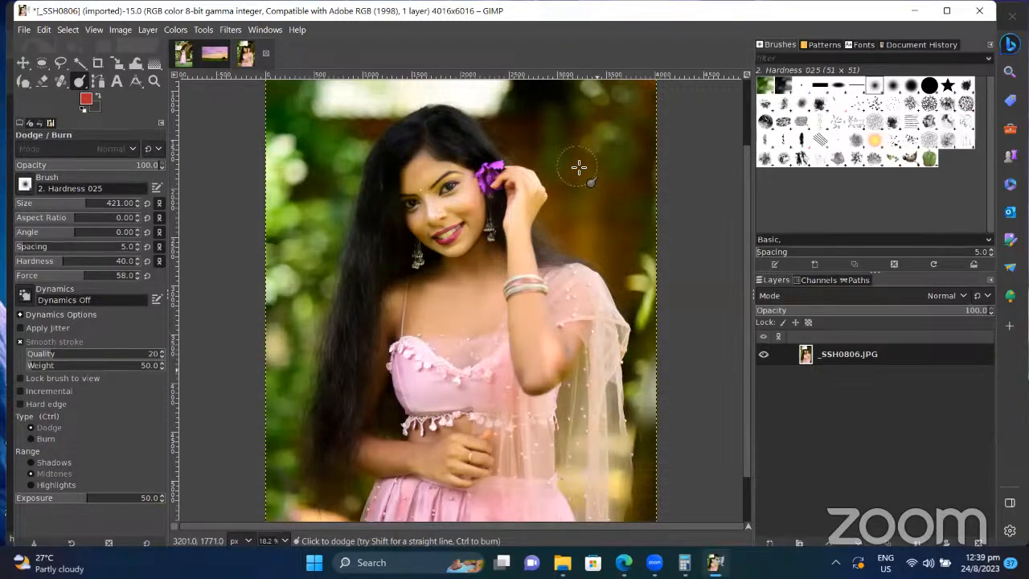
key("ctrl")
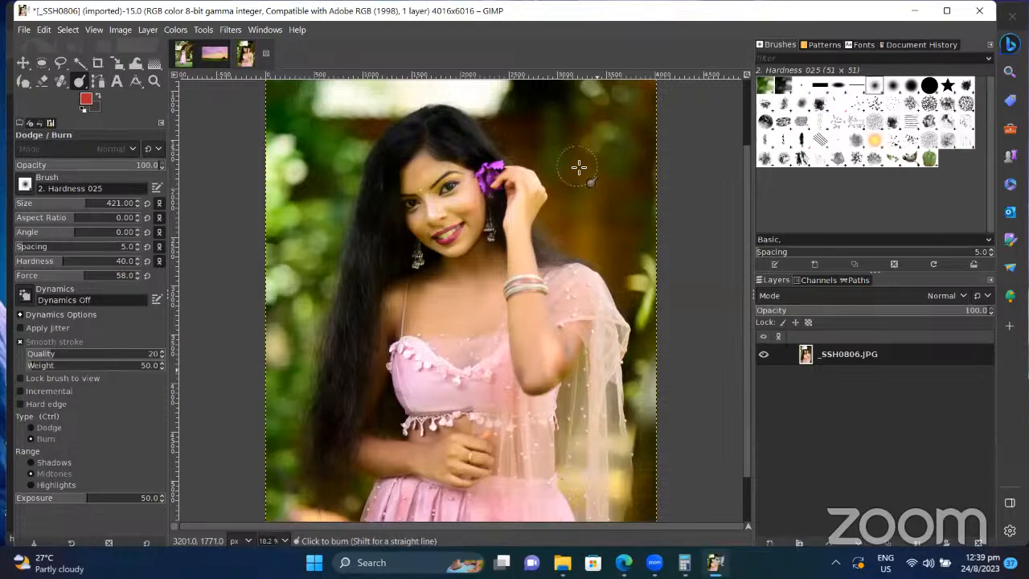
Step: Browse the Windows, Filters and Tools menus, finishing on the Colors menu
left_click(264, 30)
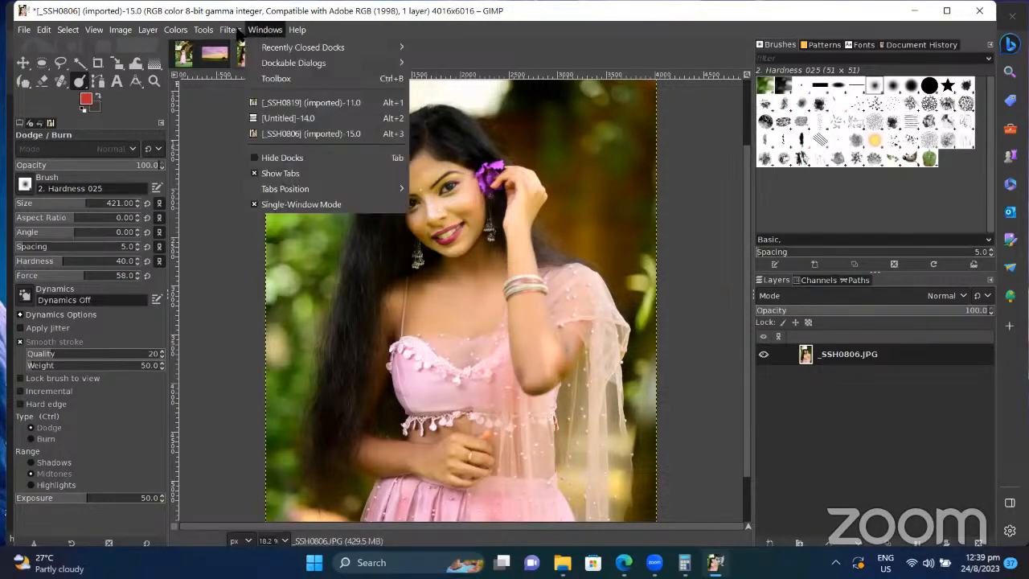
mouse_move(224, 32)
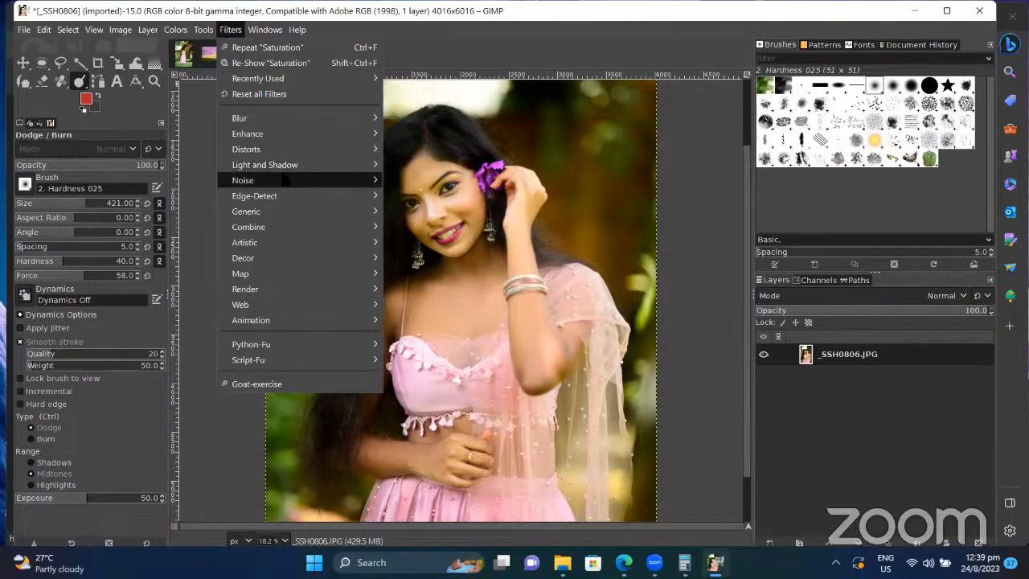
mouse_move(263, 308)
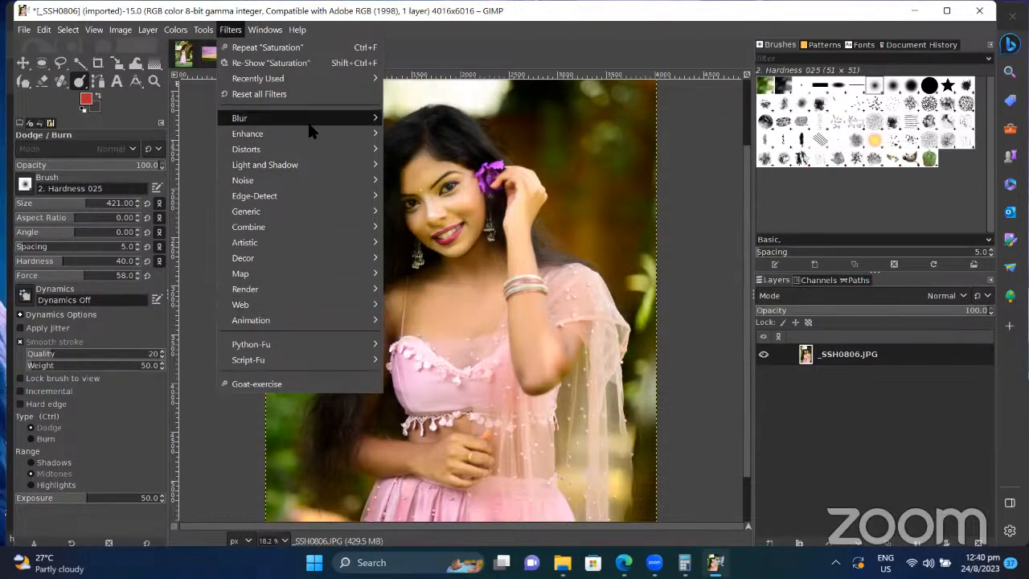
mouse_move(314, 136)
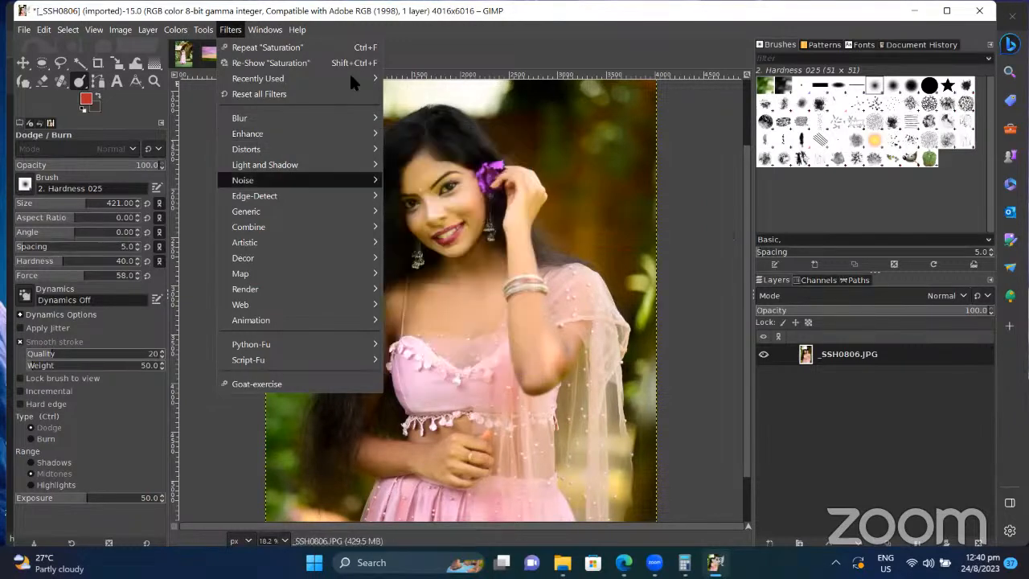
mouse_move(355, 75)
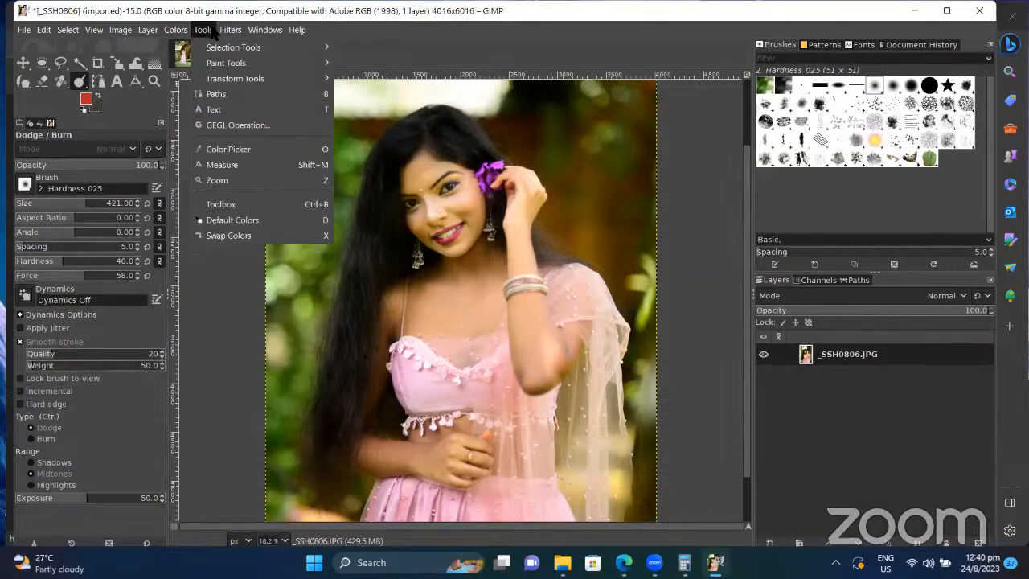
mouse_move(101, 31)
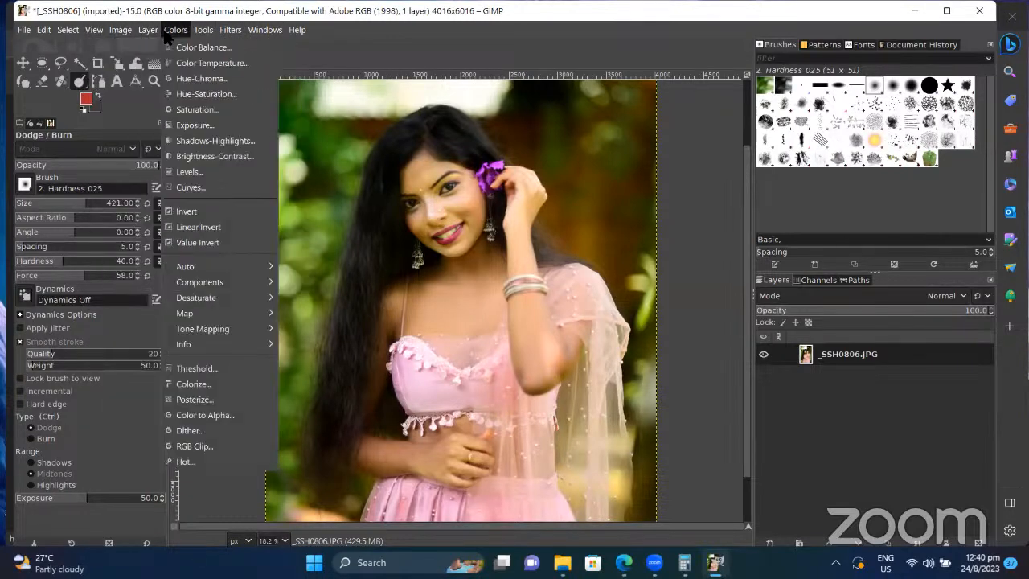
Step: Apply Curves, raising Value curve points (about 212/220 and 40/54) to brighten midtones, highlights and shadows
left_click(203, 188)
left_click_drag(210, 192, 289, 142)
left_click(297, 146)
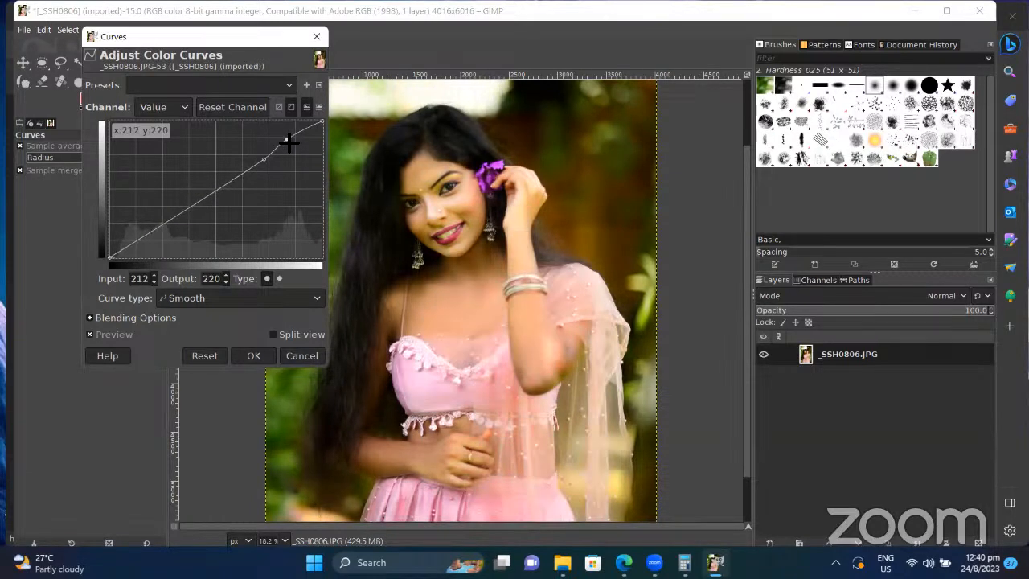
left_click(149, 234)
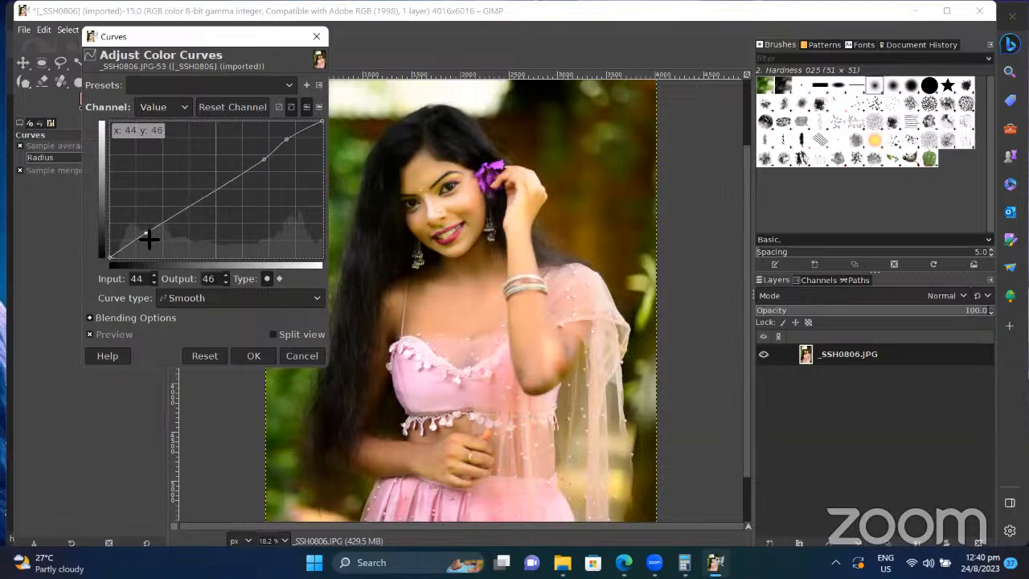
mouse_move(148, 238)
left_mouse_down()
mouse_move(156, 244)
mouse_move(145, 231)
left_mouse_up()
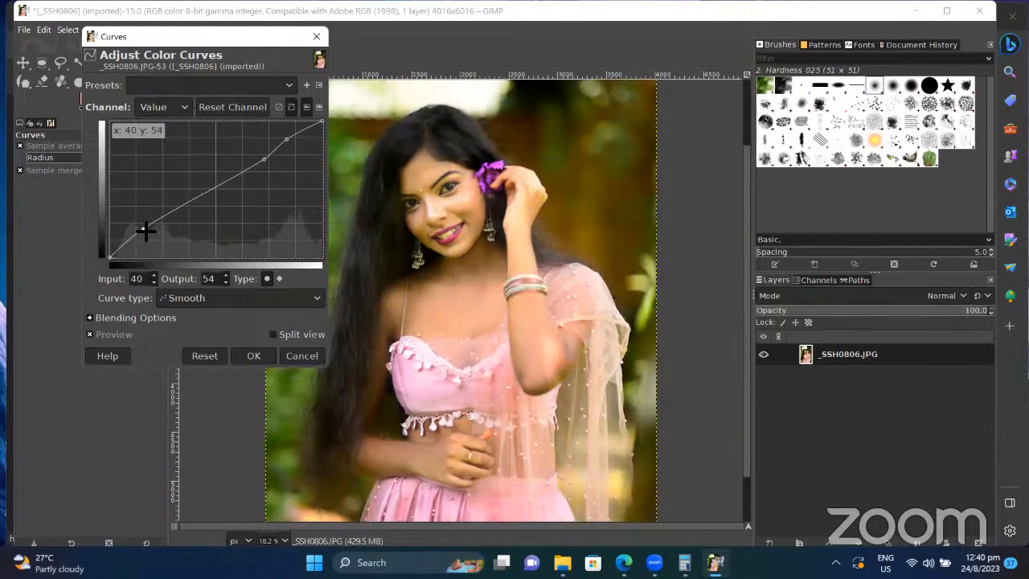
left_click(254, 355)
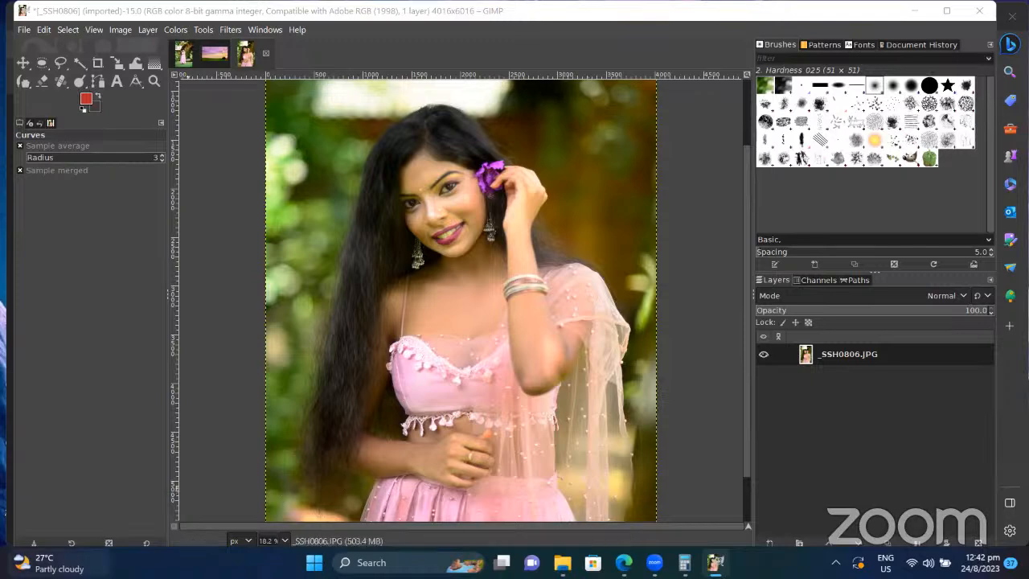
mouse_move(60, 563)
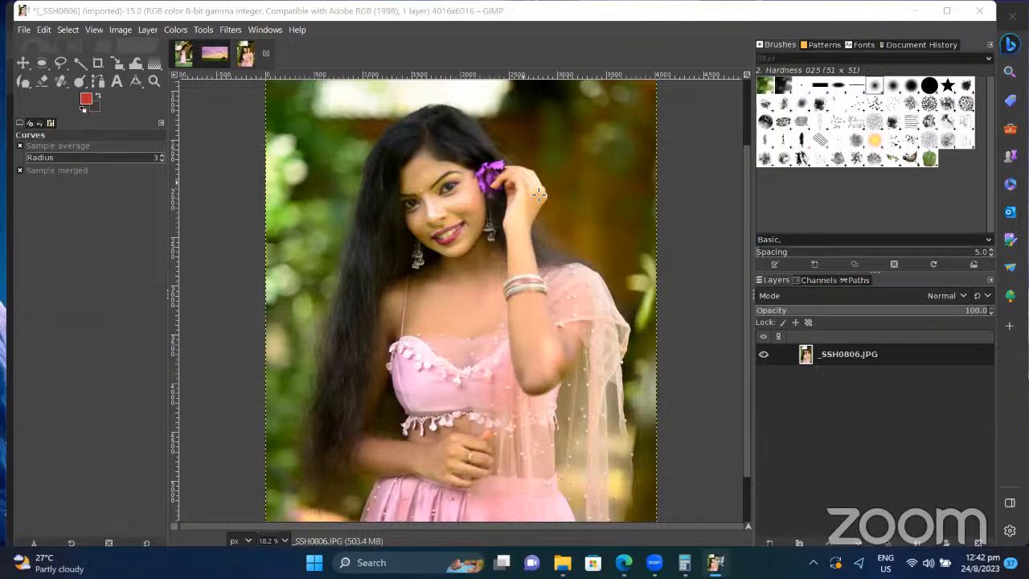
Step: Glance through the Select and View menus, then open the Healing / Clone tool group flyout
left_click(68, 31)
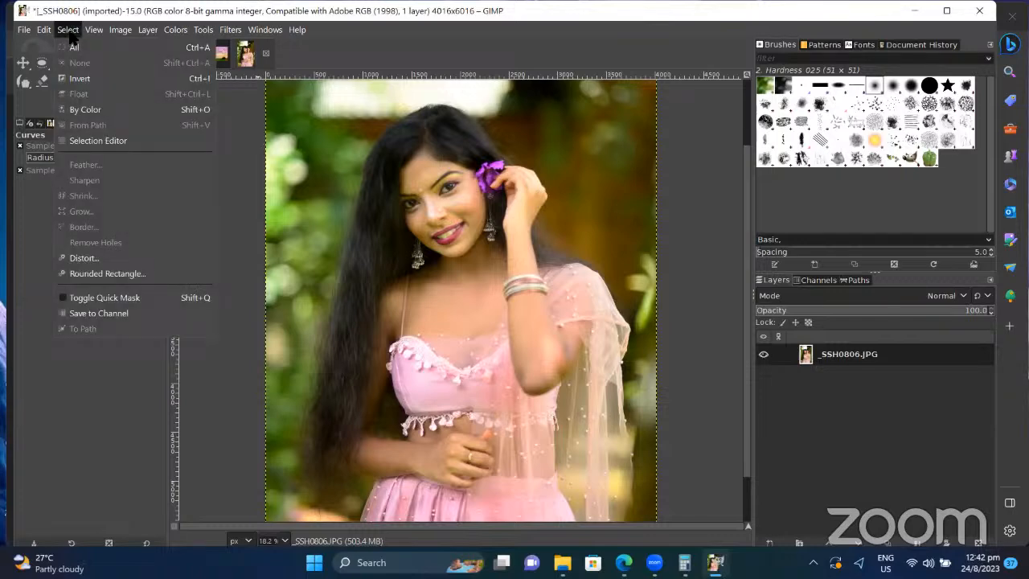
mouse_move(94, 29)
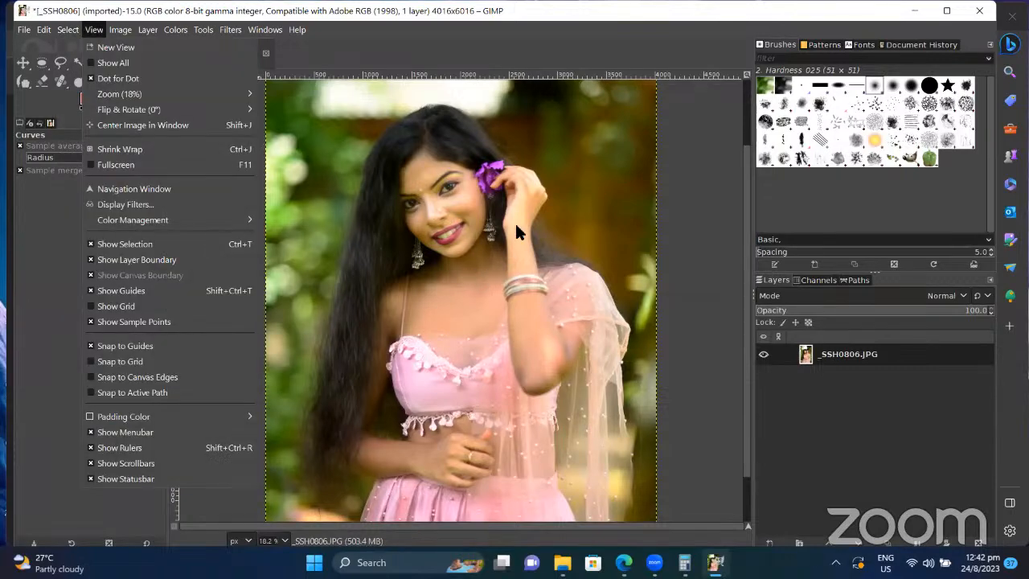
left_click(62, 84)
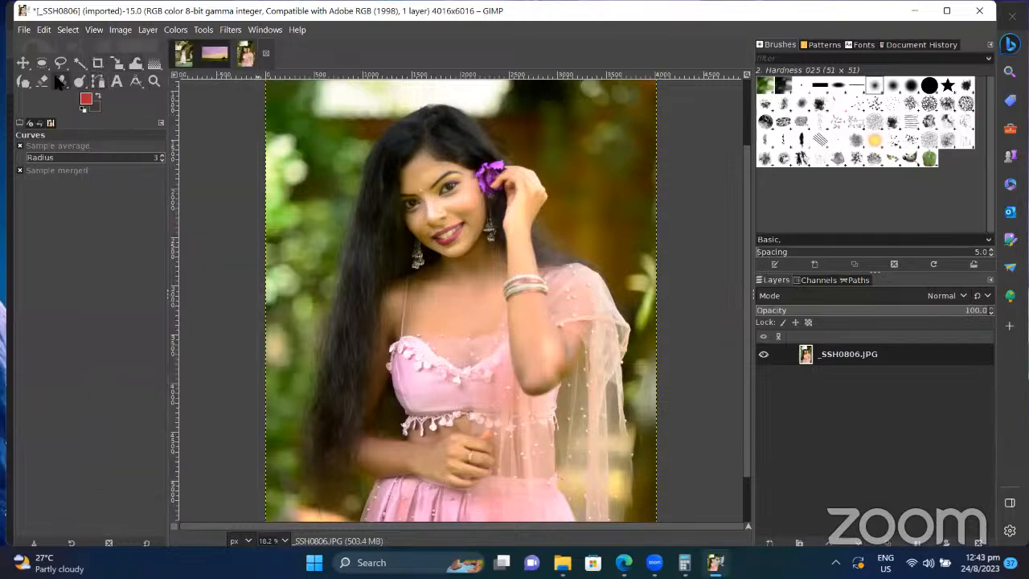
left_click(59, 81)
left_click(63, 82)
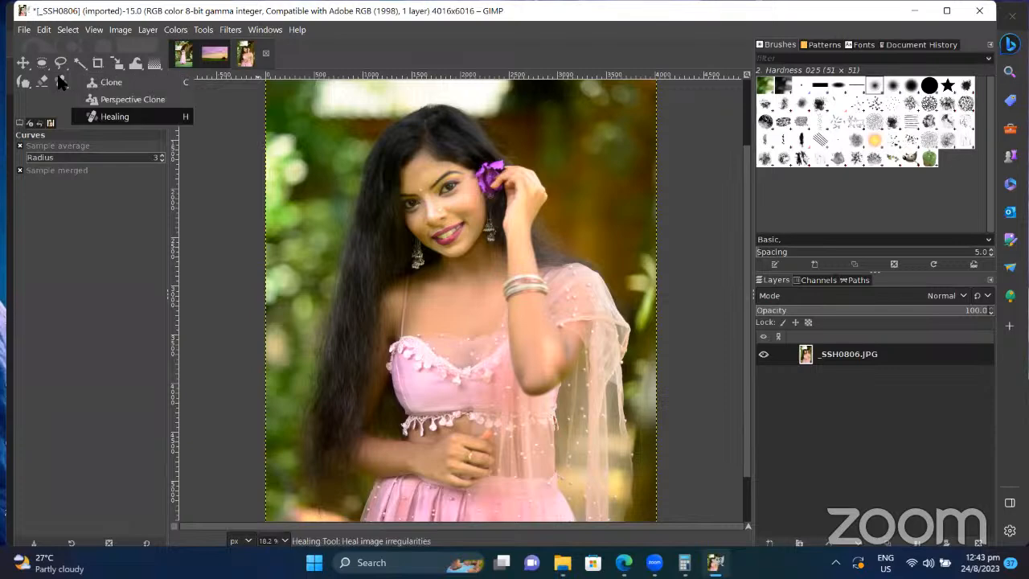
Step: Pick the Clone tool, sample the hand then the purple flower, and paint a trial flower copy
left_click(106, 85)
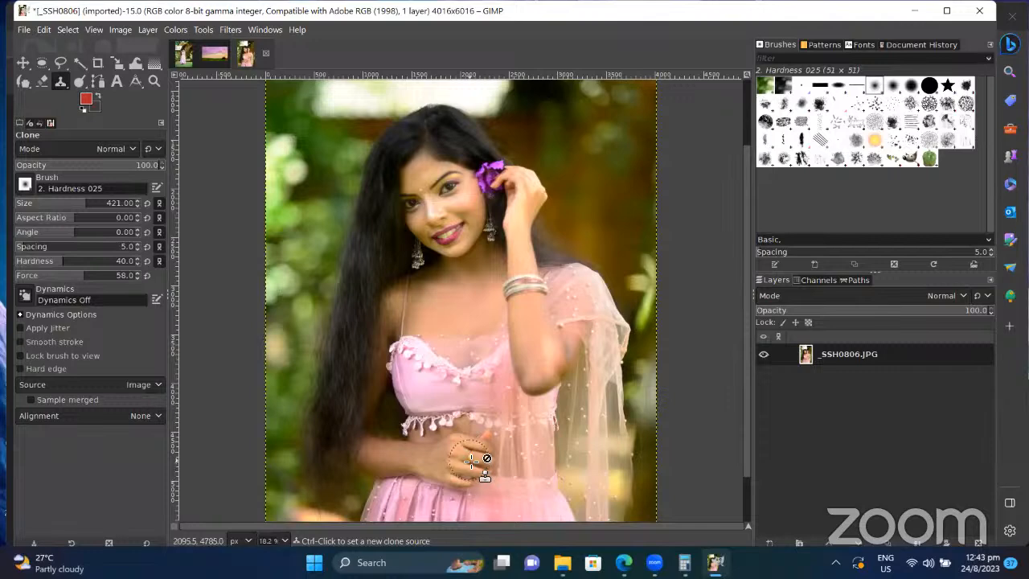
key("ctrl")
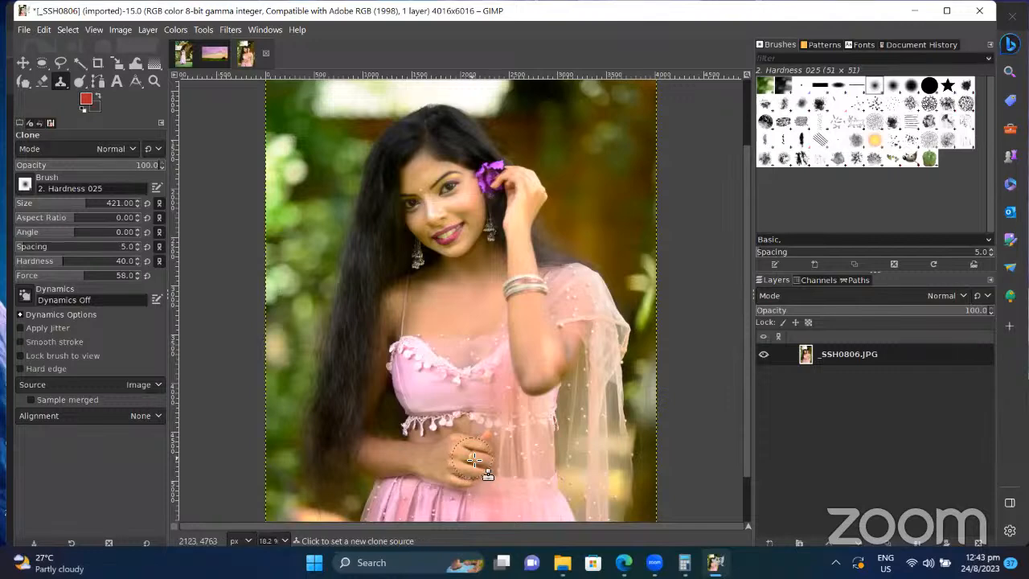
left_click(475, 460, "ctrl")
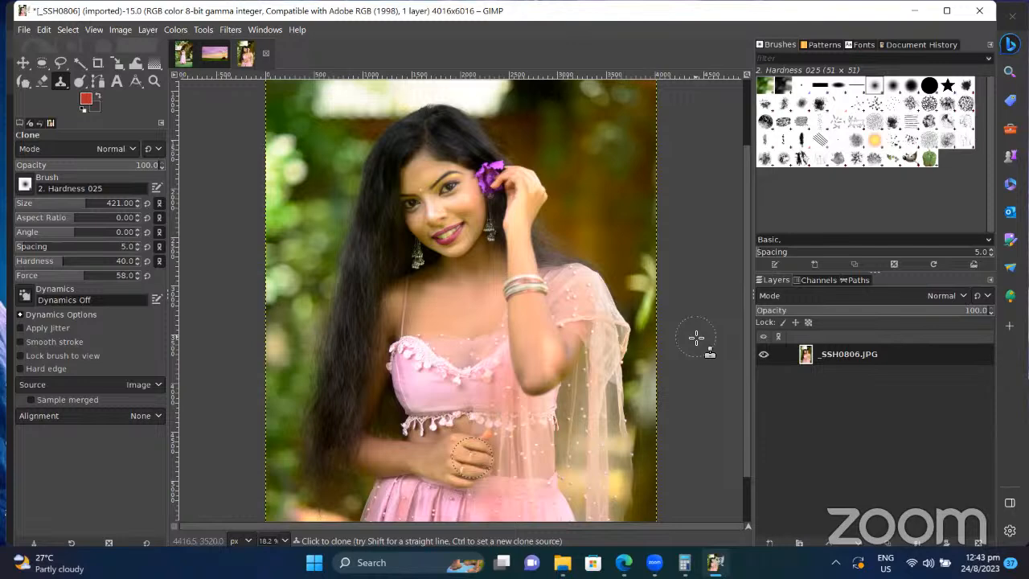
key("ctrl")
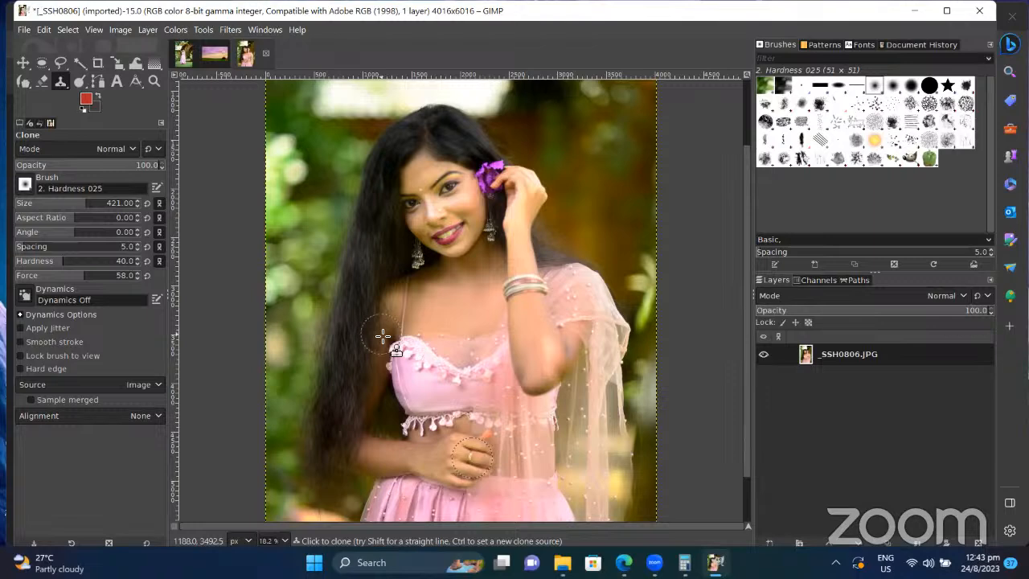
key("ctrl")
left_click(500, 167, "ctrl")
mouse_move(482, 154)
left_mouse_down()
mouse_move(481, 165)
mouse_move(486, 154)
left_mouse_up()
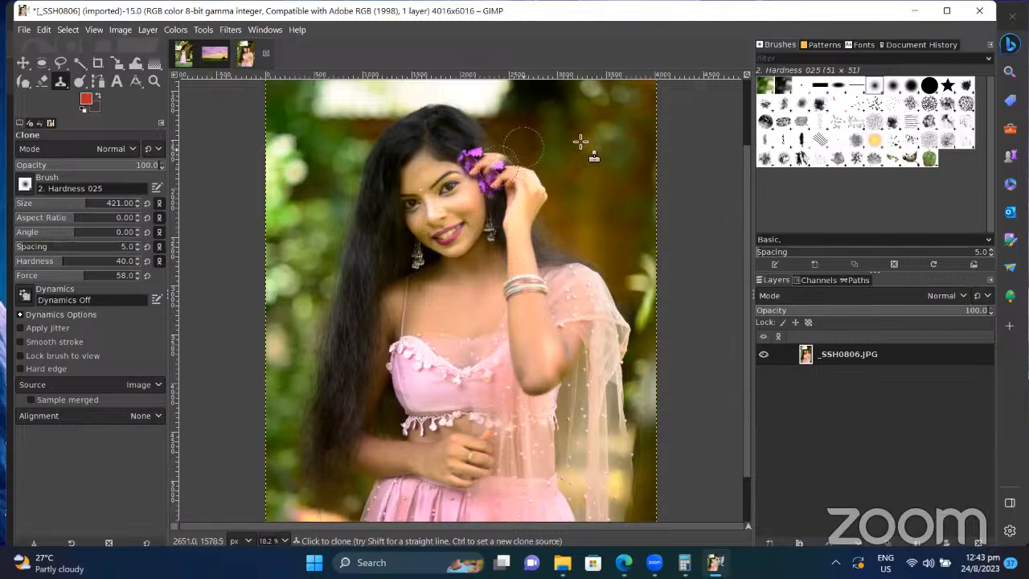
Step: Undo the flower copy, set the clone brush size to 705 and sample the woman's face
key("ctrl")
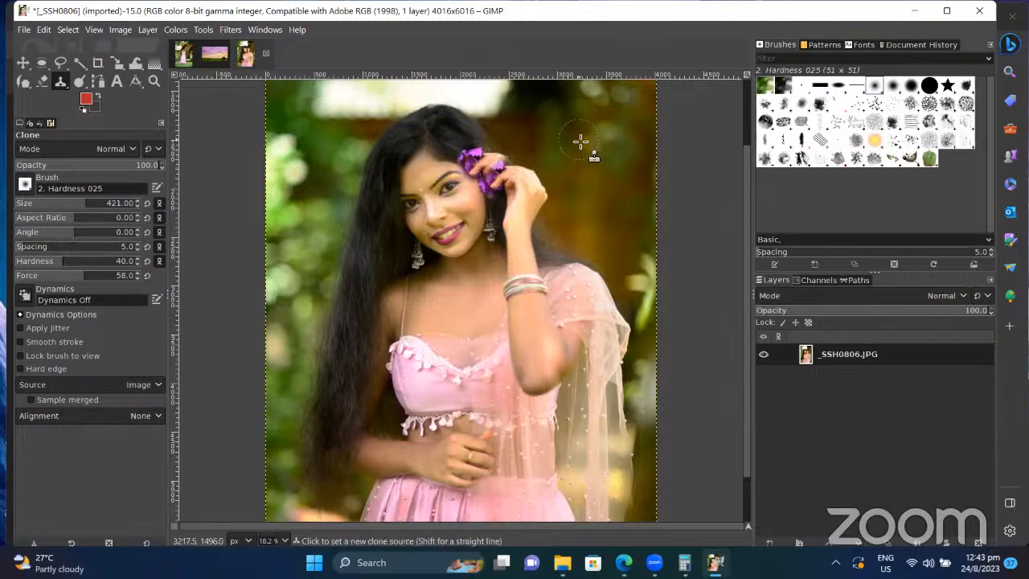
key("ctrl+z")
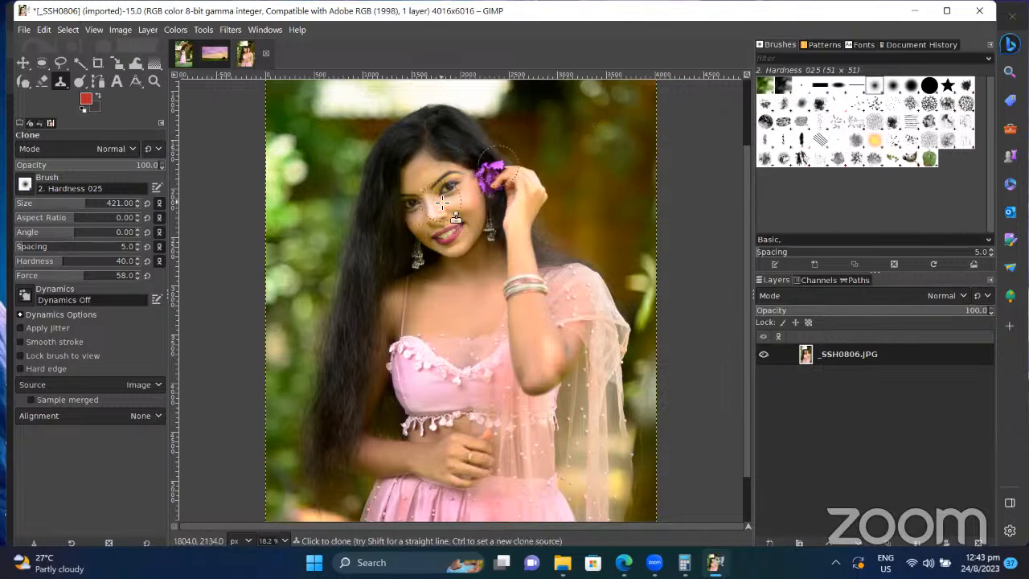
key("bracketright")
key("bracketright")
key("bracketright")
key("bracketright")
key("bracketright")
key("bracketright")
key("bracketright")
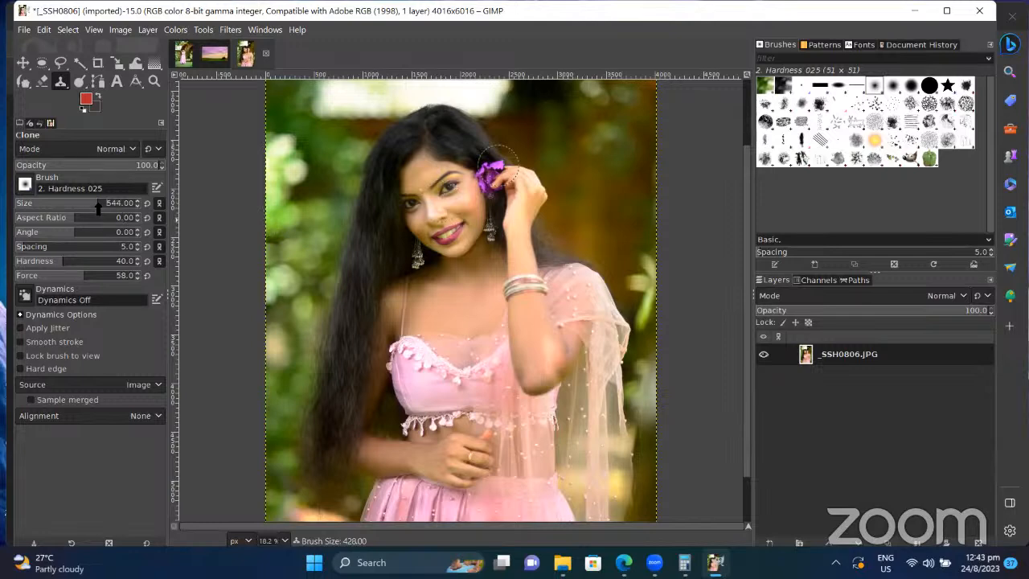
left_click(129, 202)
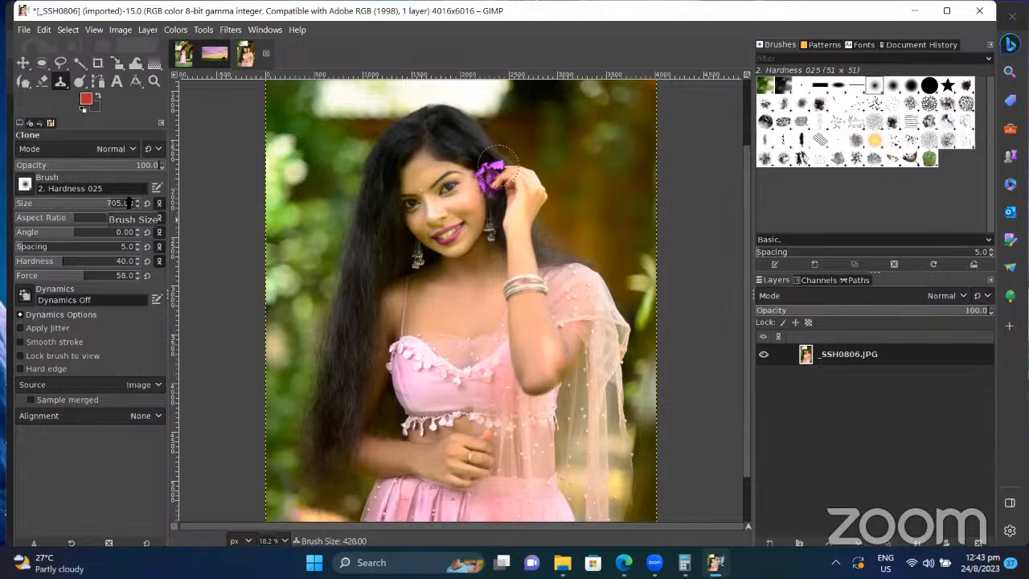
left_click(435, 196, "ctrl")
mouse_move(349, 202)
left_mouse_down()
mouse_move(346, 175)
mouse_move(358, 193)
mouse_move(338, 185)
mouse_move(366, 173)
mouse_move(389, 213)
mouse_move(378, 241)
mouse_move(309, 225)
mouse_move(345, 153)
mouse_move(298, 238)
mouse_move(318, 265)
left_mouse_up()
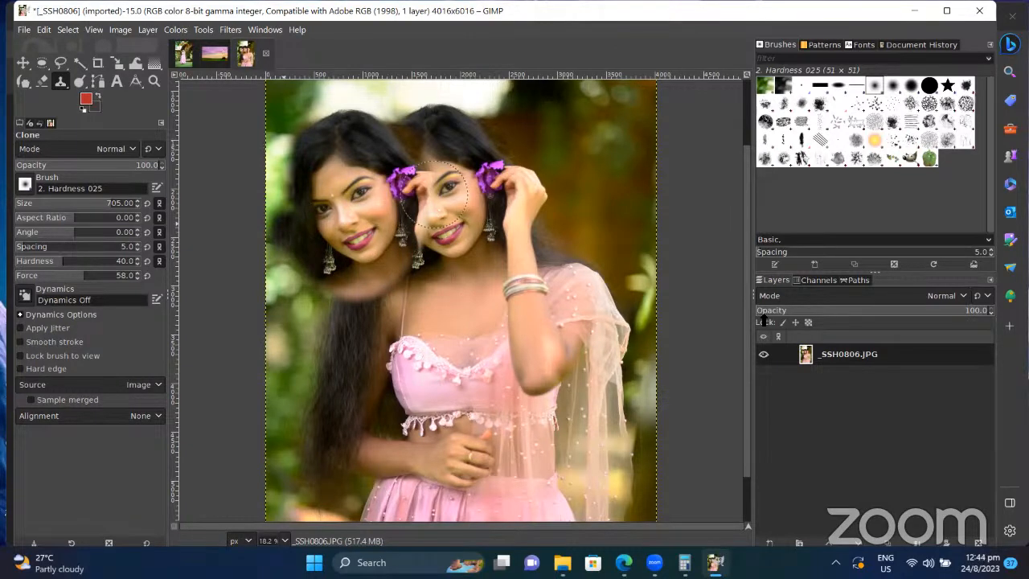
key("ctrl+z")
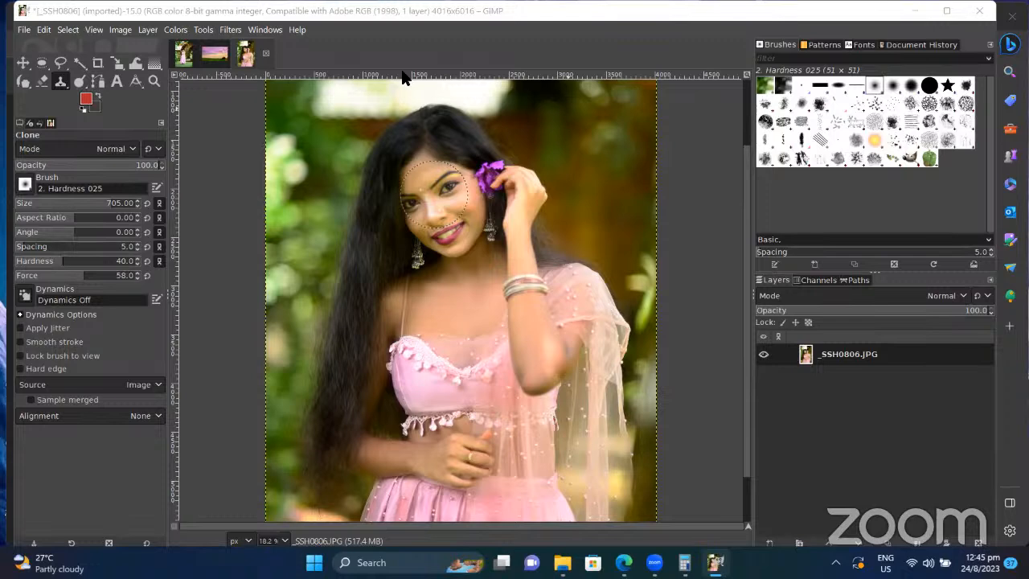
key("XF86MonBrightnessUp")
Step: In Edge, search Google for the instructor's name and view the All results with their YouTube channel
left_click(624, 563)
left_click(216, 69)
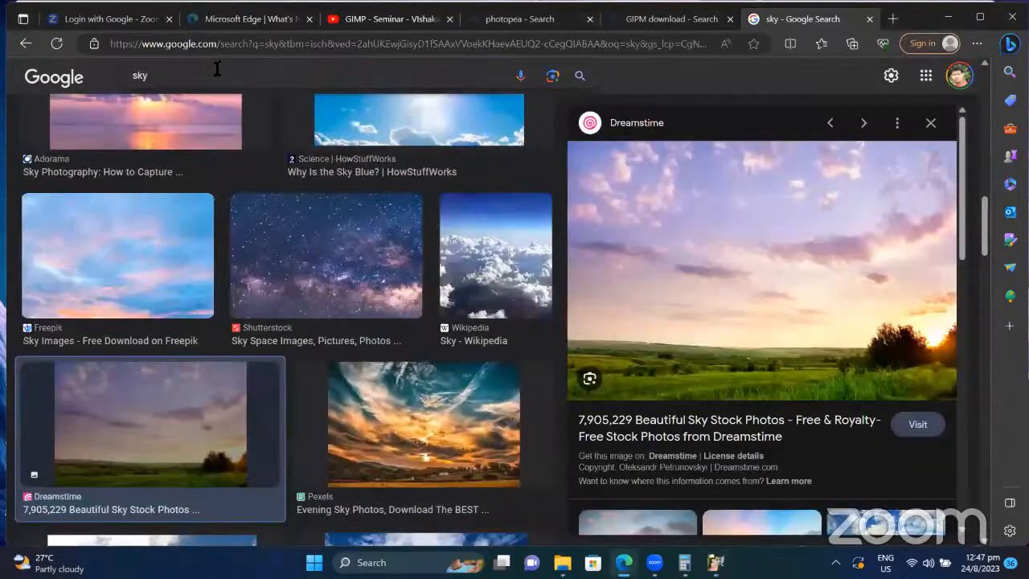
type("dasun")
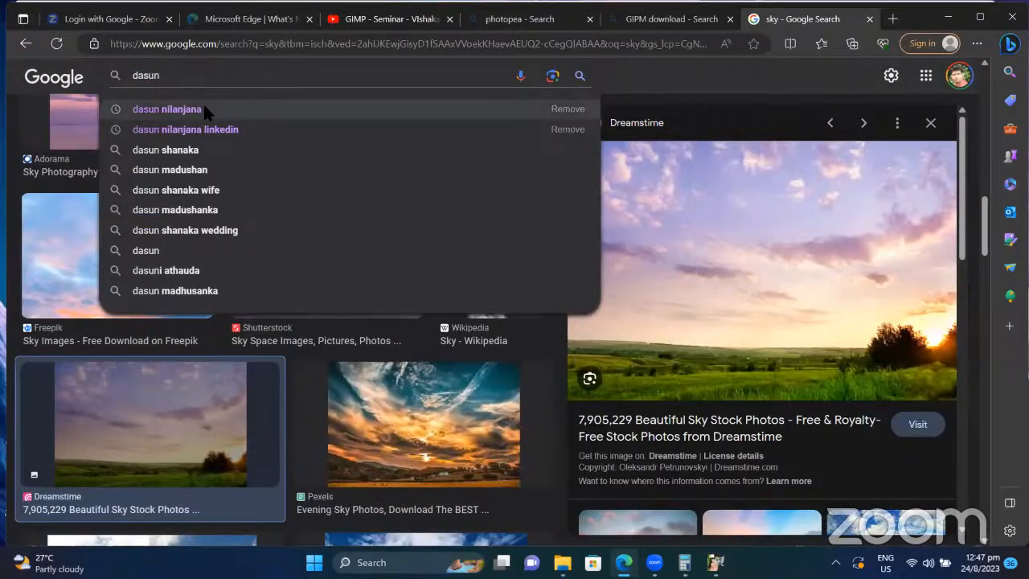
left_click(204, 107)
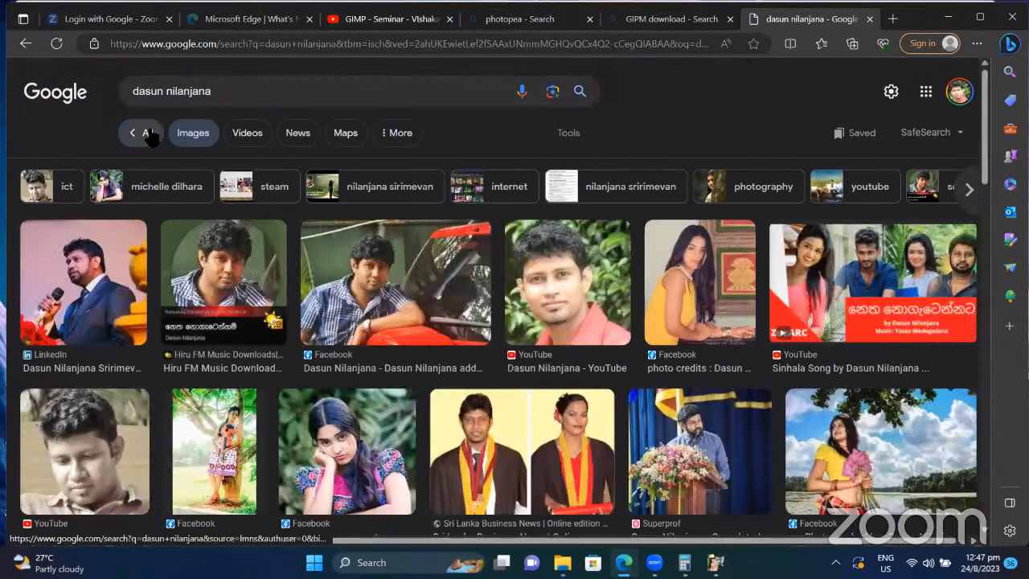
left_click(140, 133)
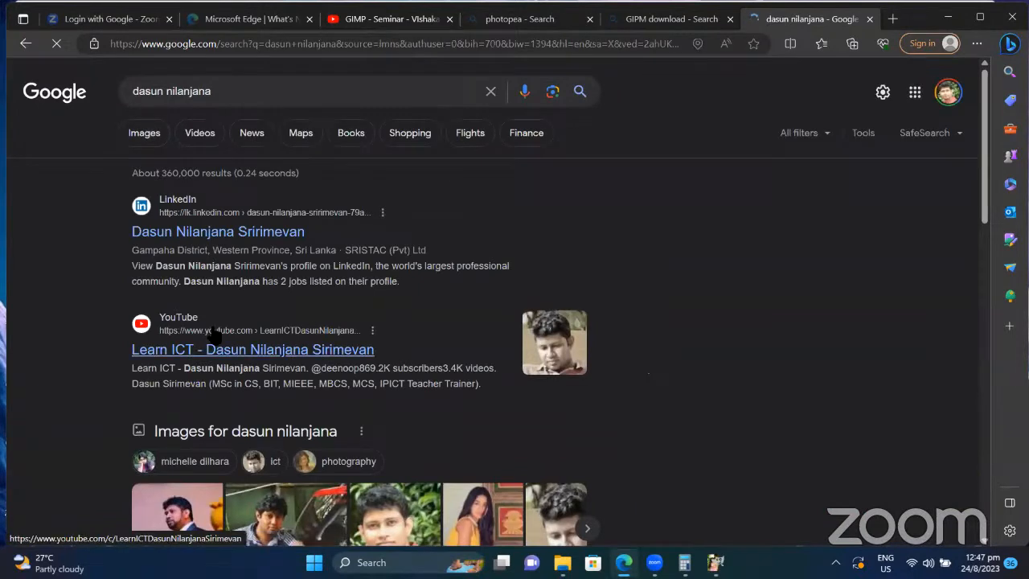
scroll(230, 345, "down", 2)
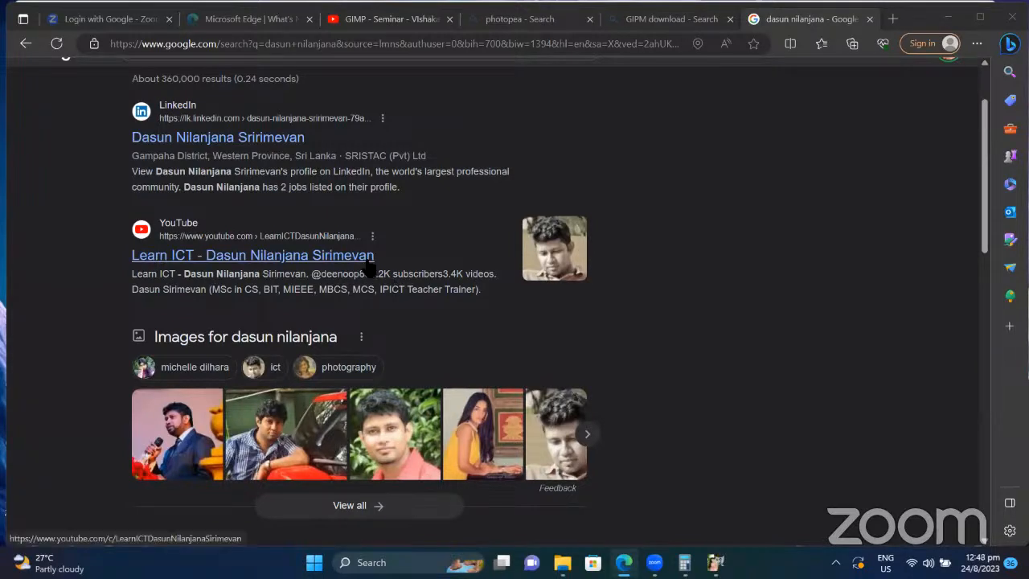
Step: Open the Learn ICT YouTube channel and search it for "ol ict"
left_click(366, 262)
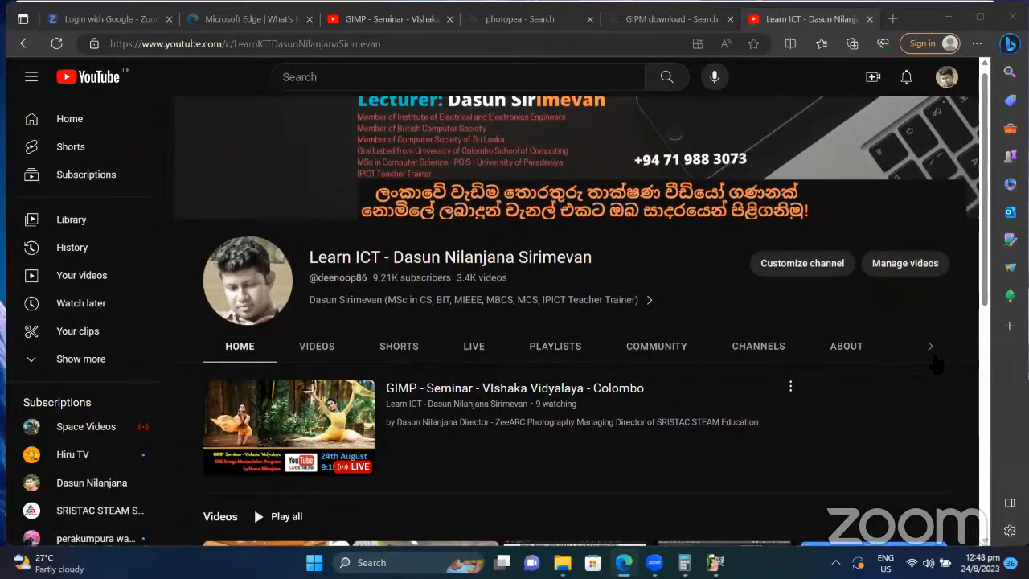
left_click(930, 347)
left_click(769, 347)
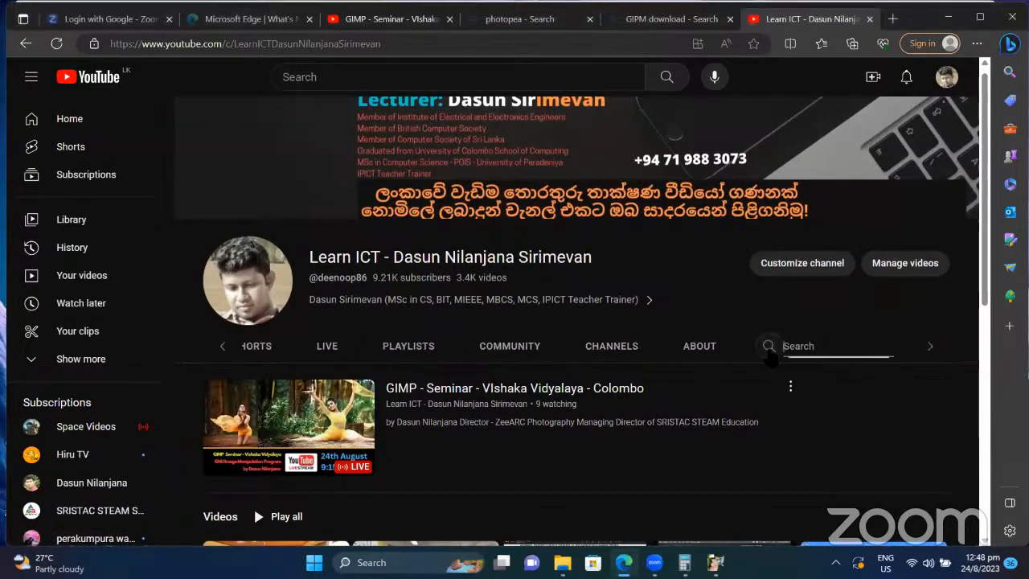
type("ol ic")
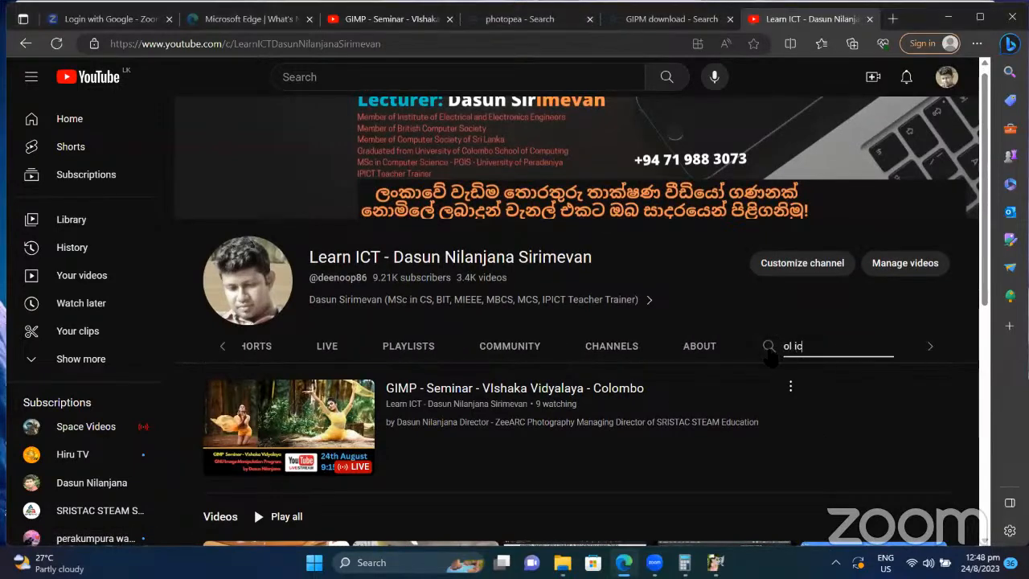
type("t")
key("Return")
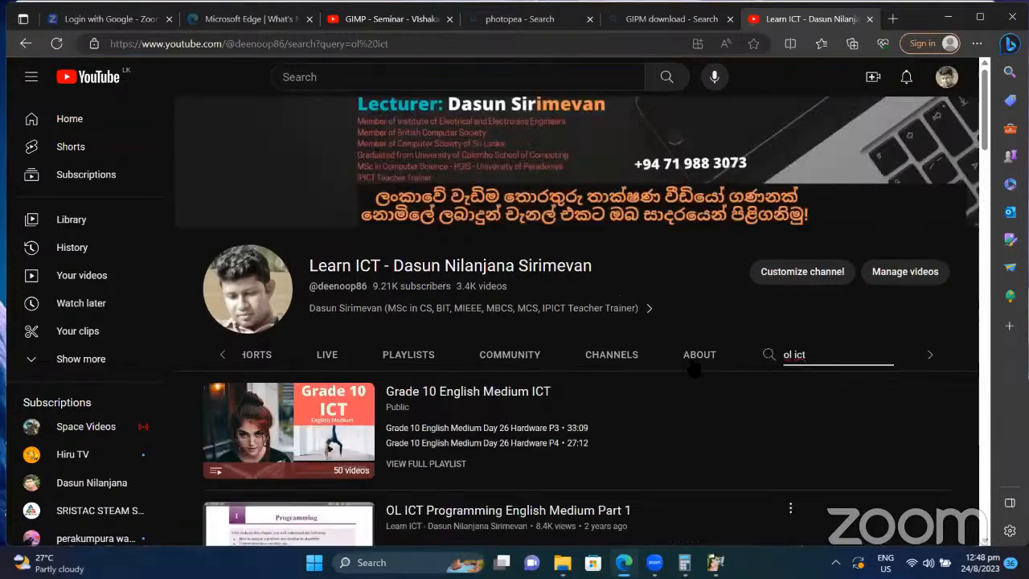
Step: Browse the results: OL ICT and AL ICT English Medium playlists and paper-discussion videos
scroll(593, 347, "down", 1)
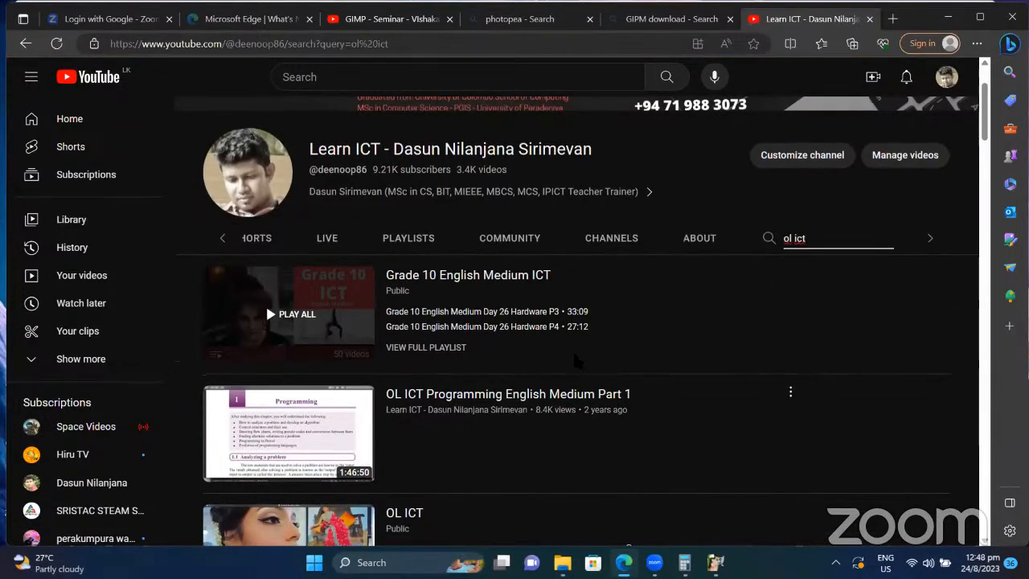
scroll(580, 362, "down", 1)
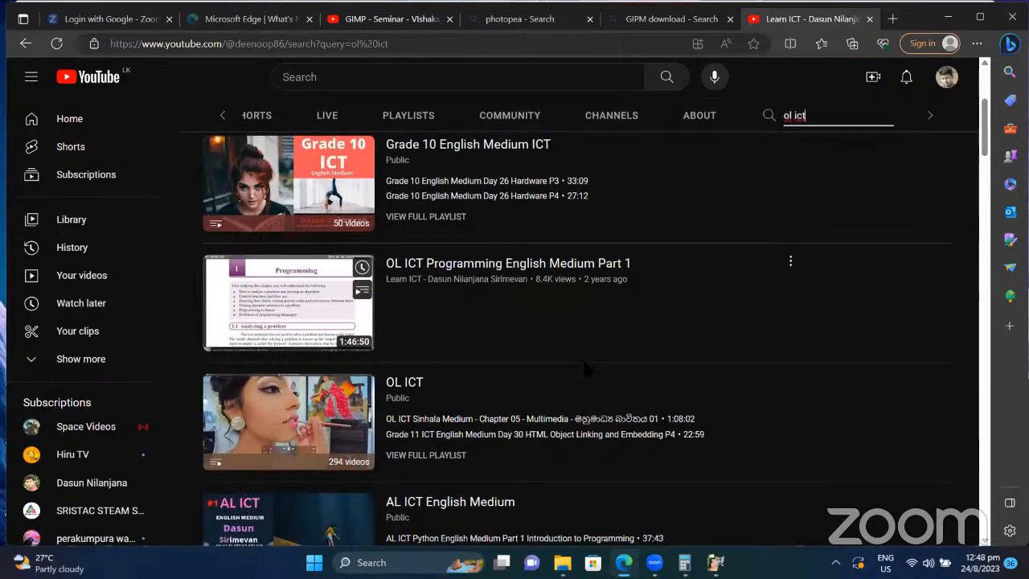
scroll(582, 357, "down", 1)
scroll(582, 357, "down", 1)
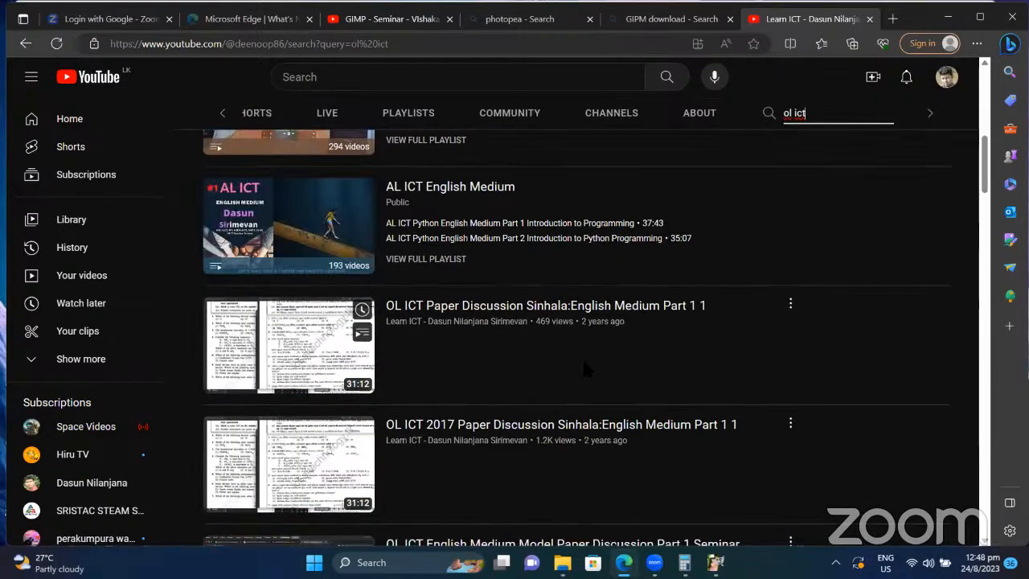
scroll(573, 389, "down", 2)
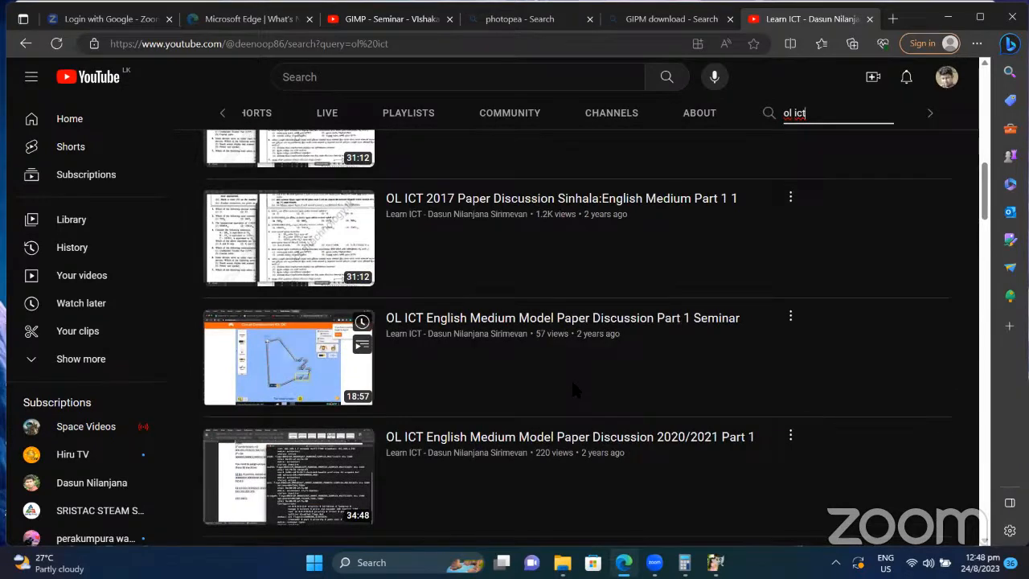
scroll(574, 387, "up", 3)
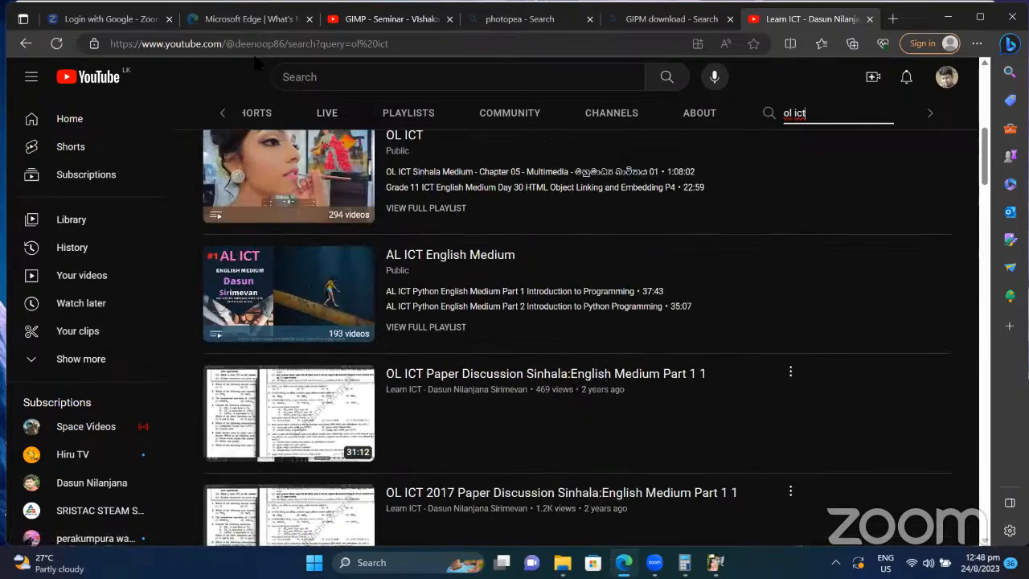
left_click(246, 47)
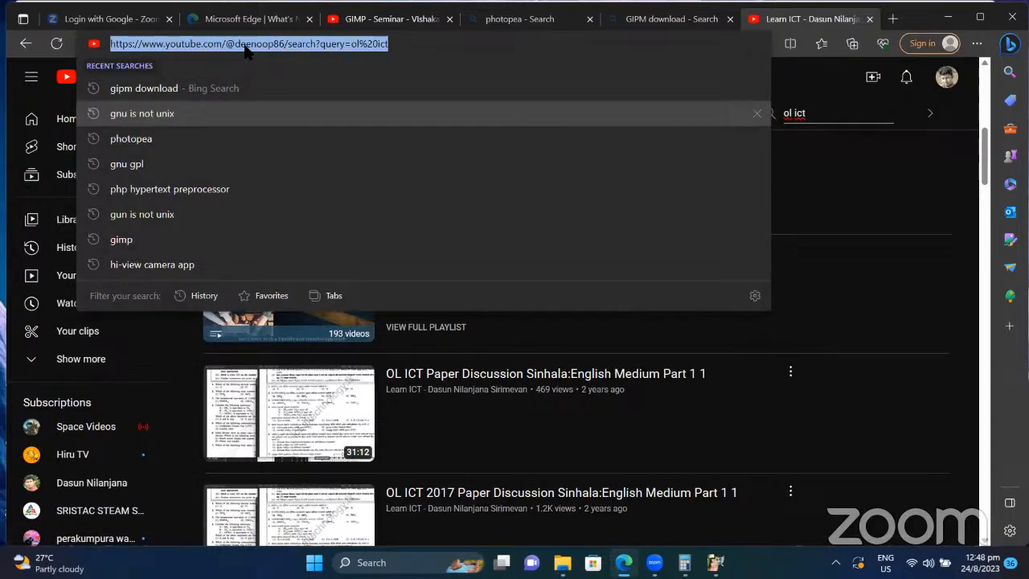
key("alt+Tab")
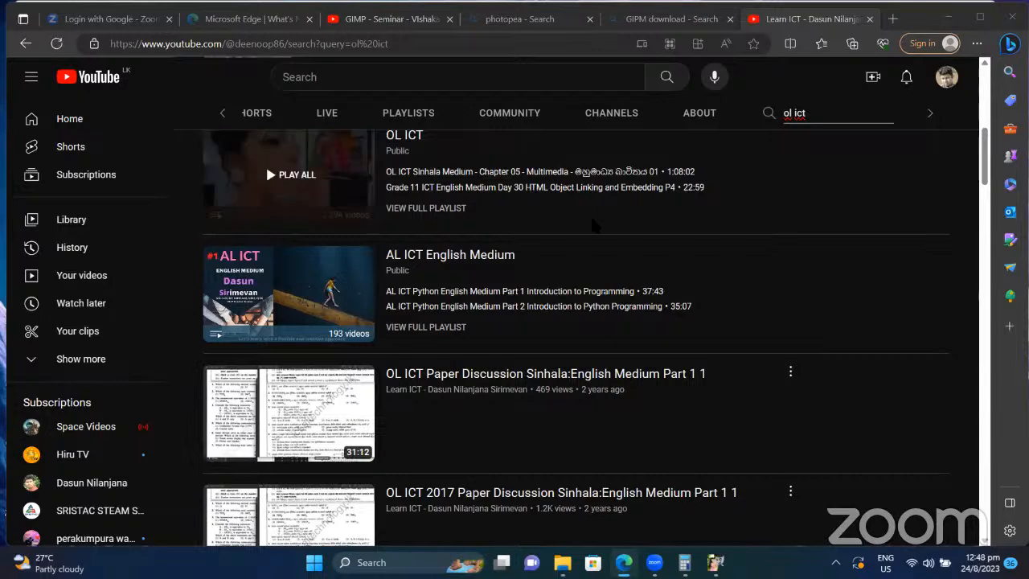
scroll(551, 377, "down", 3)
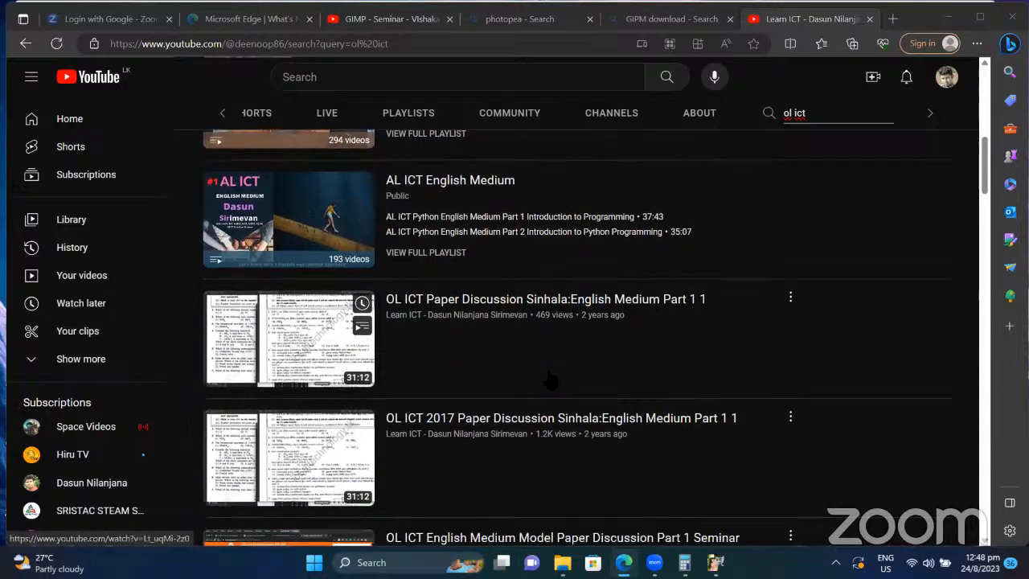